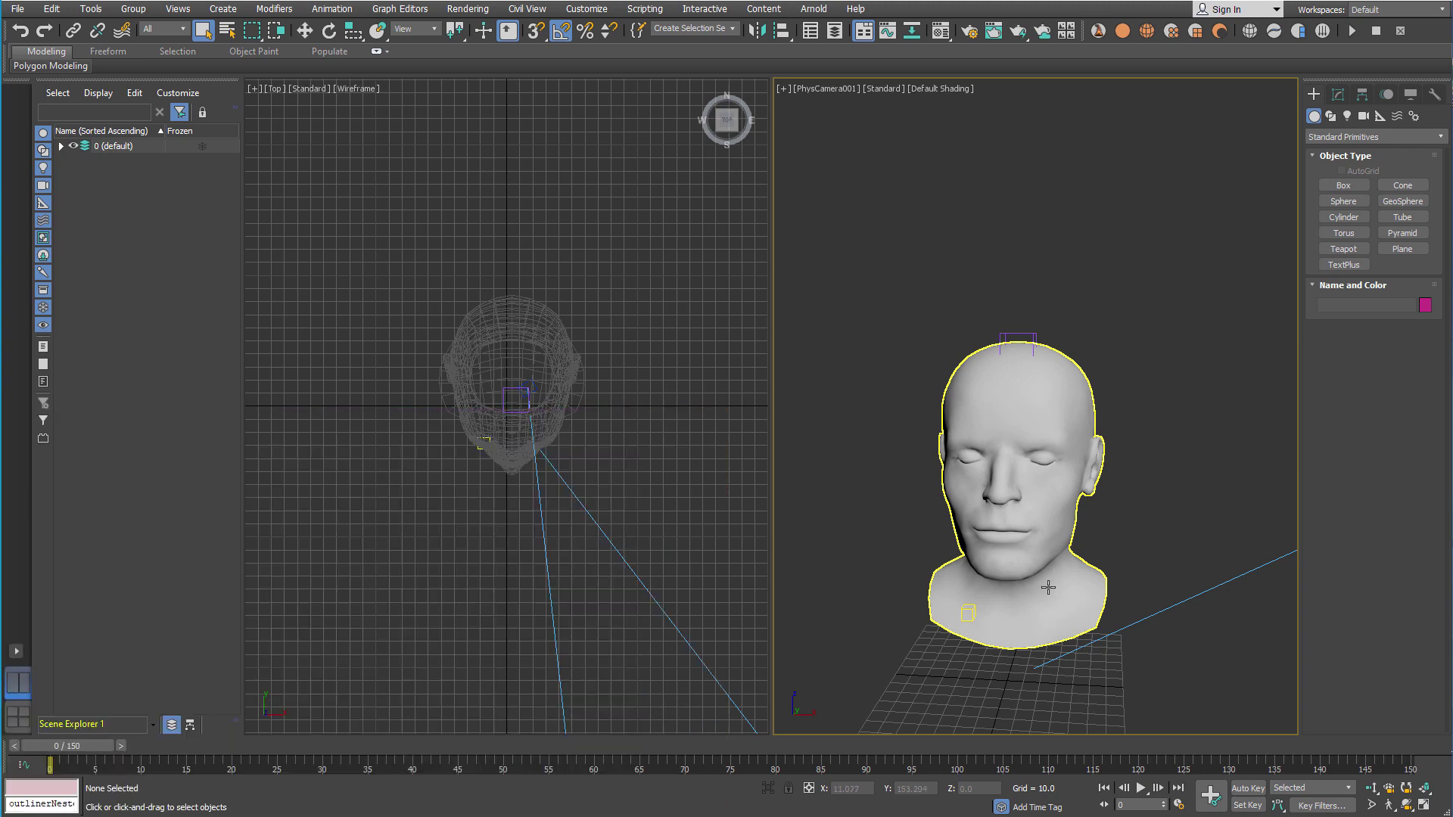
Create a FumeFX NodeWorks object on the ground beside the head
{"action": "left_click", "coordinate": [1047, 568]}
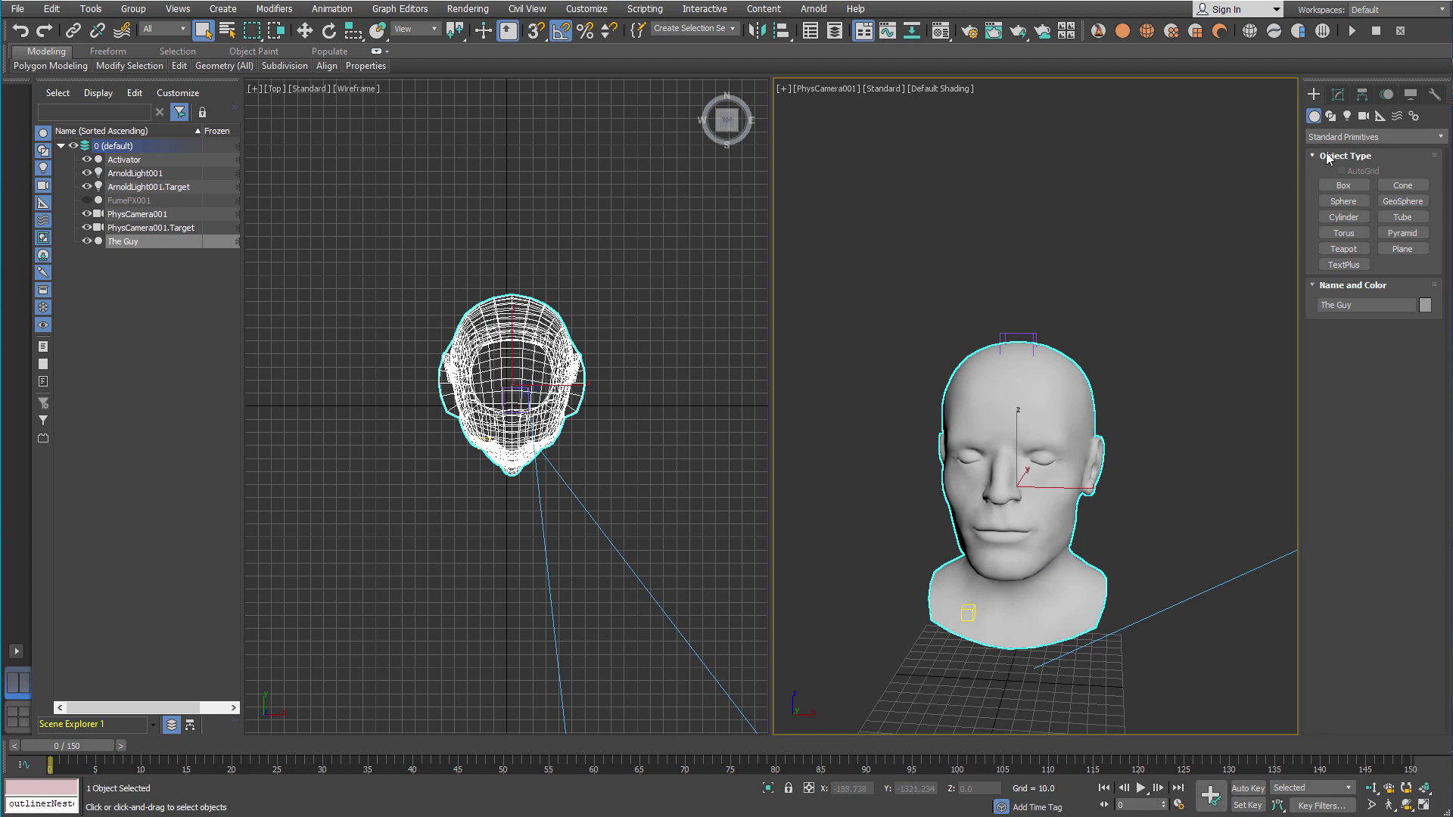
{"action": "left_click", "coordinate": [1339, 137]}
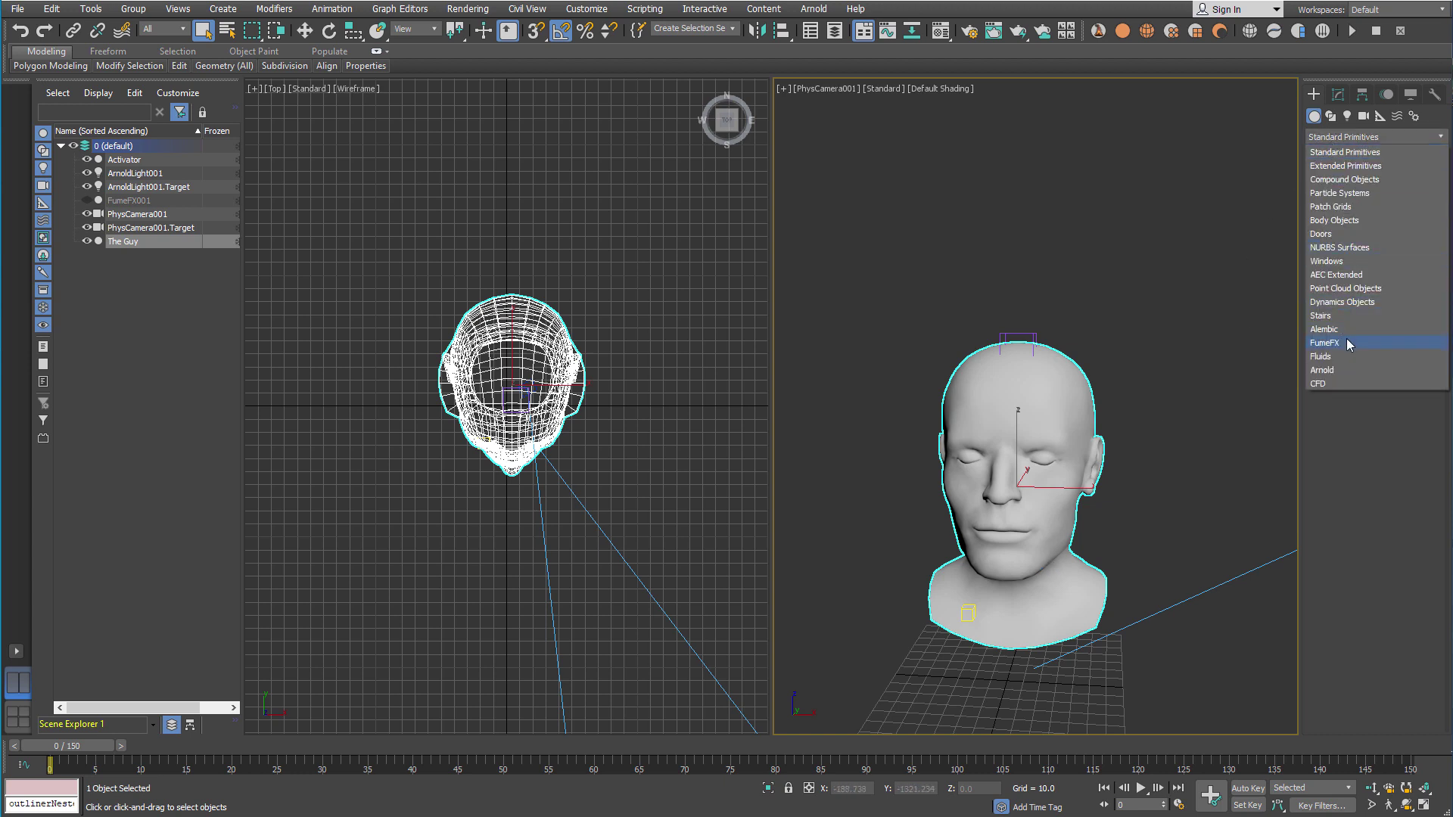
{"action": "left_click", "coordinate": [1349, 344]}
{"action": "left_click", "coordinate": [1343, 202]}
{"action": "left_click_drag", "start_coordinate": [881, 625], "coordinate": [958, 655]}
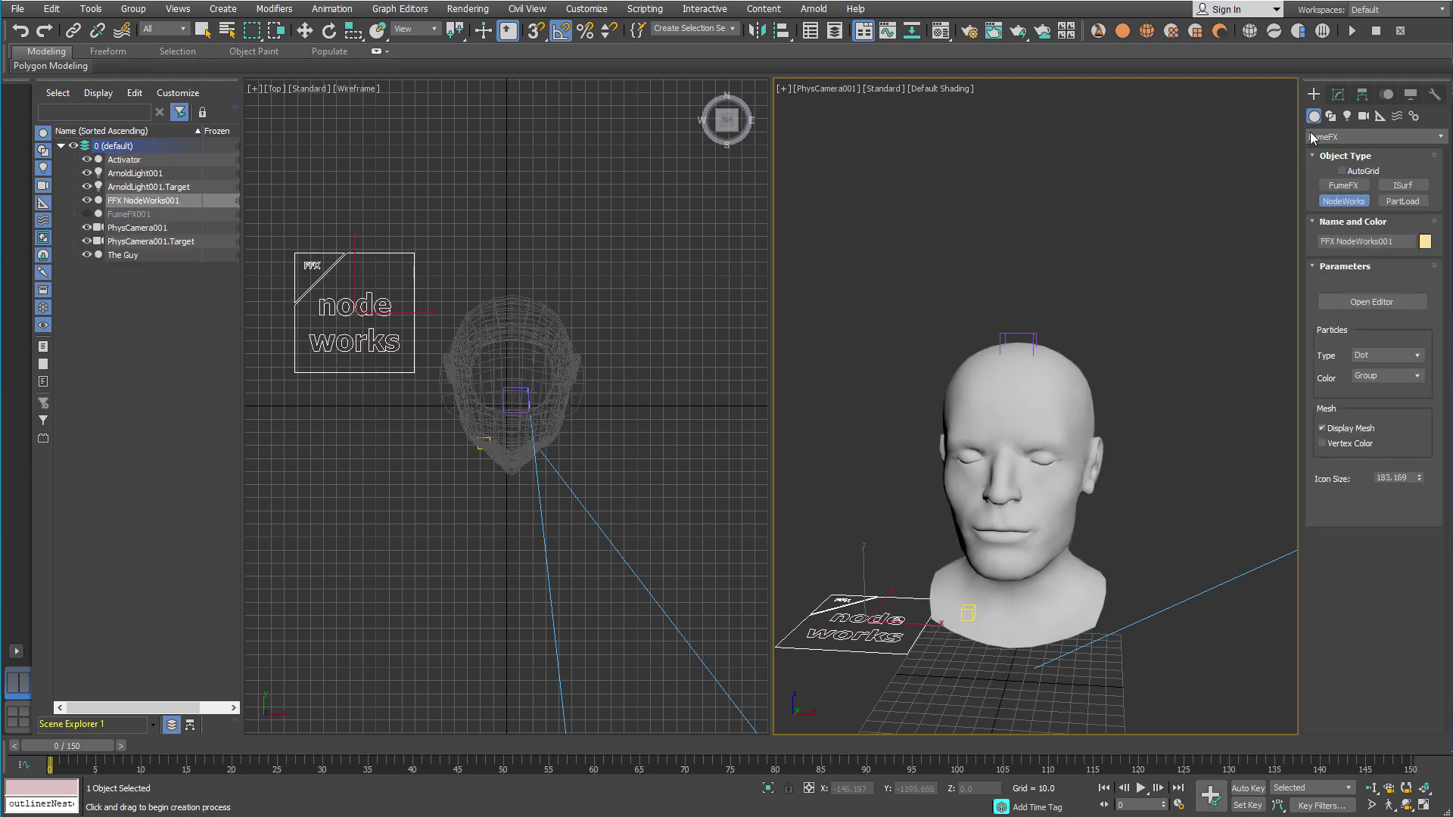
Select the NodeWorks object and open its node editor
{"action": "left_click", "coordinate": [1338, 94]}
{"action": "left_click", "coordinate": [1073, 401]}
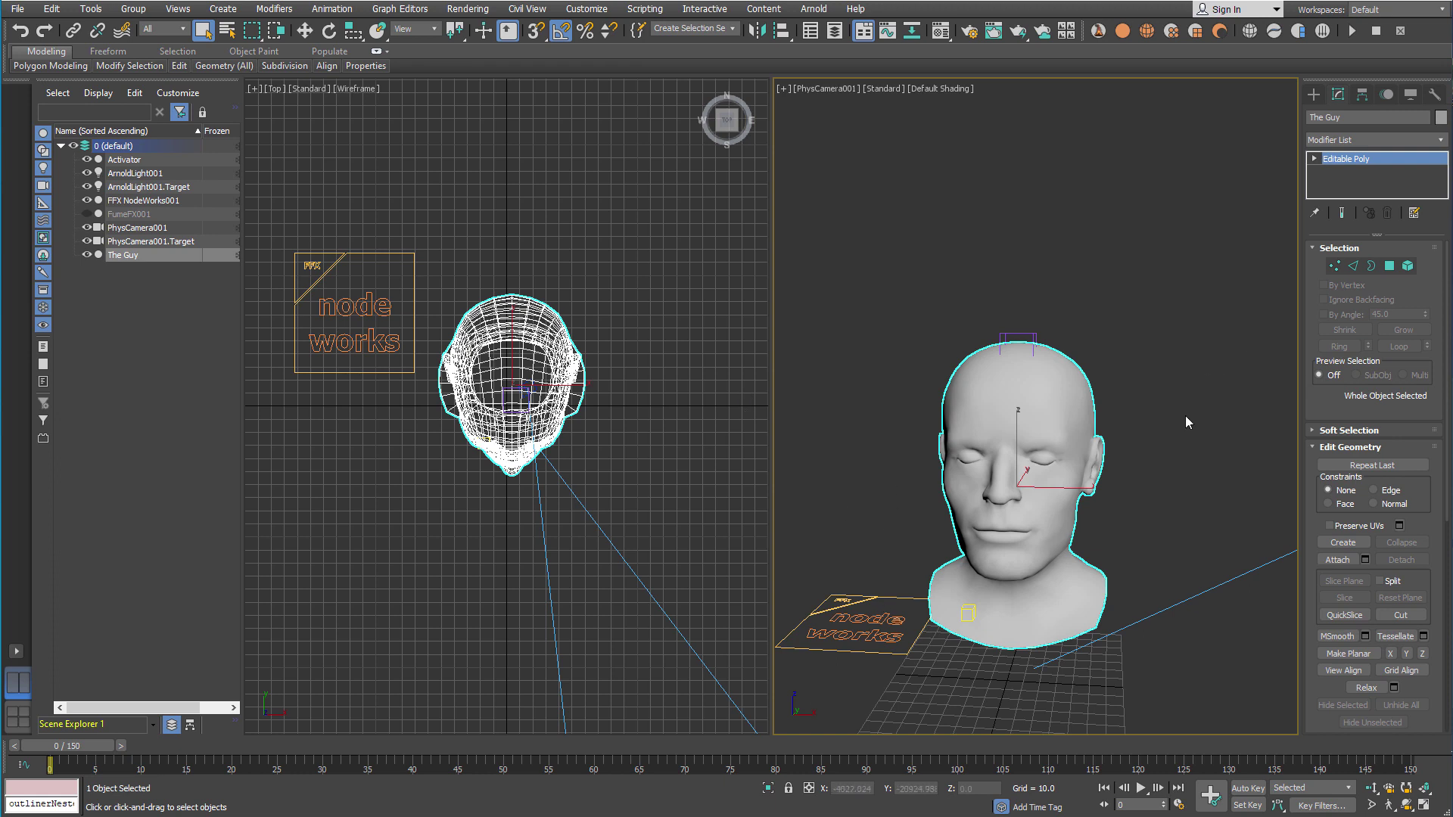
{"action": "left_click", "coordinate": [889, 627]}
{"action": "left_click", "coordinate": [1354, 277]}
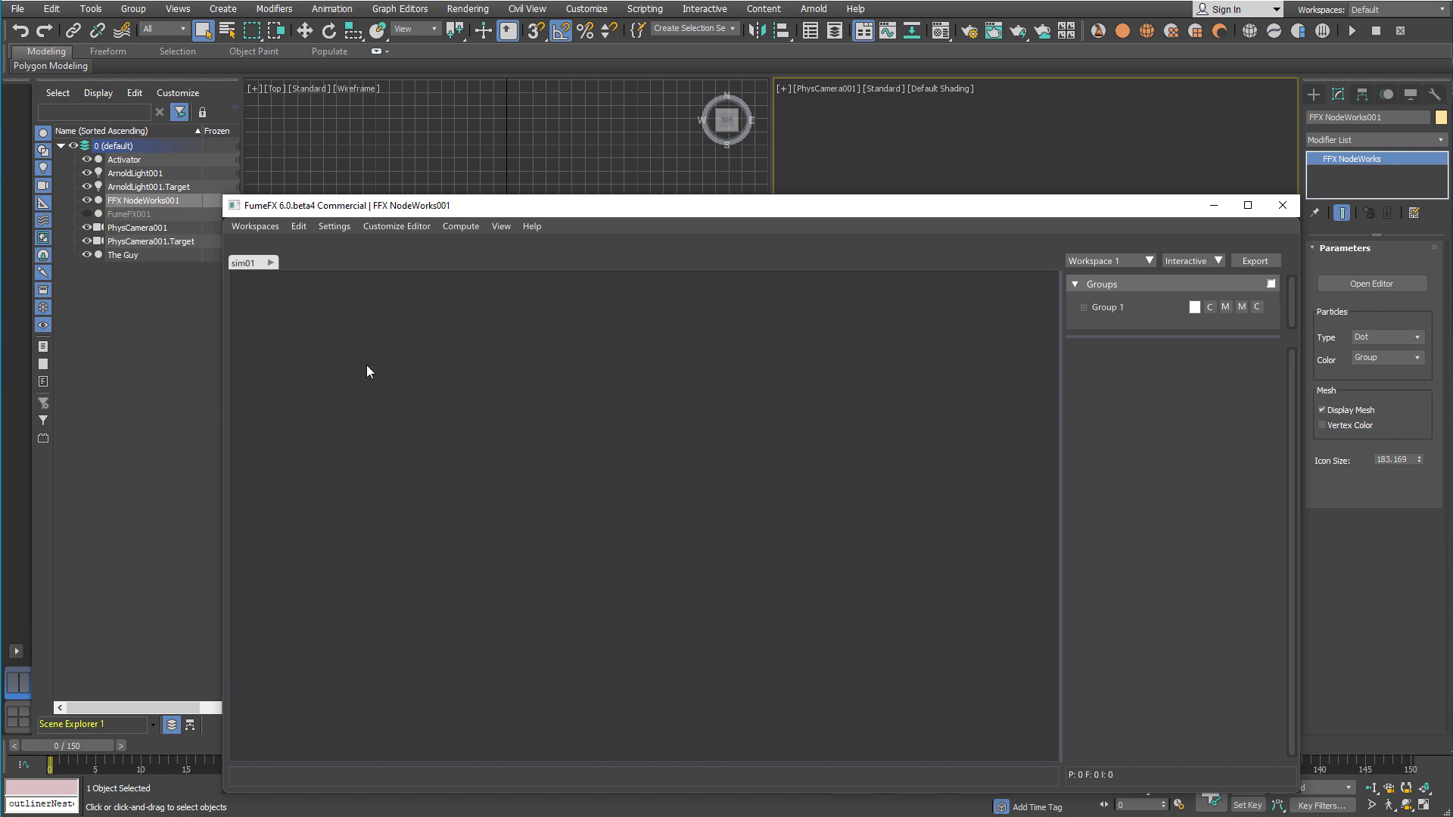
Add an import shape node to the graph and pick The Guy as its object
{"action": "right_click", "coordinate": [366, 365]}
{"action": "type", "text": "import shape"}
{"action": "key", "text": "Return"}
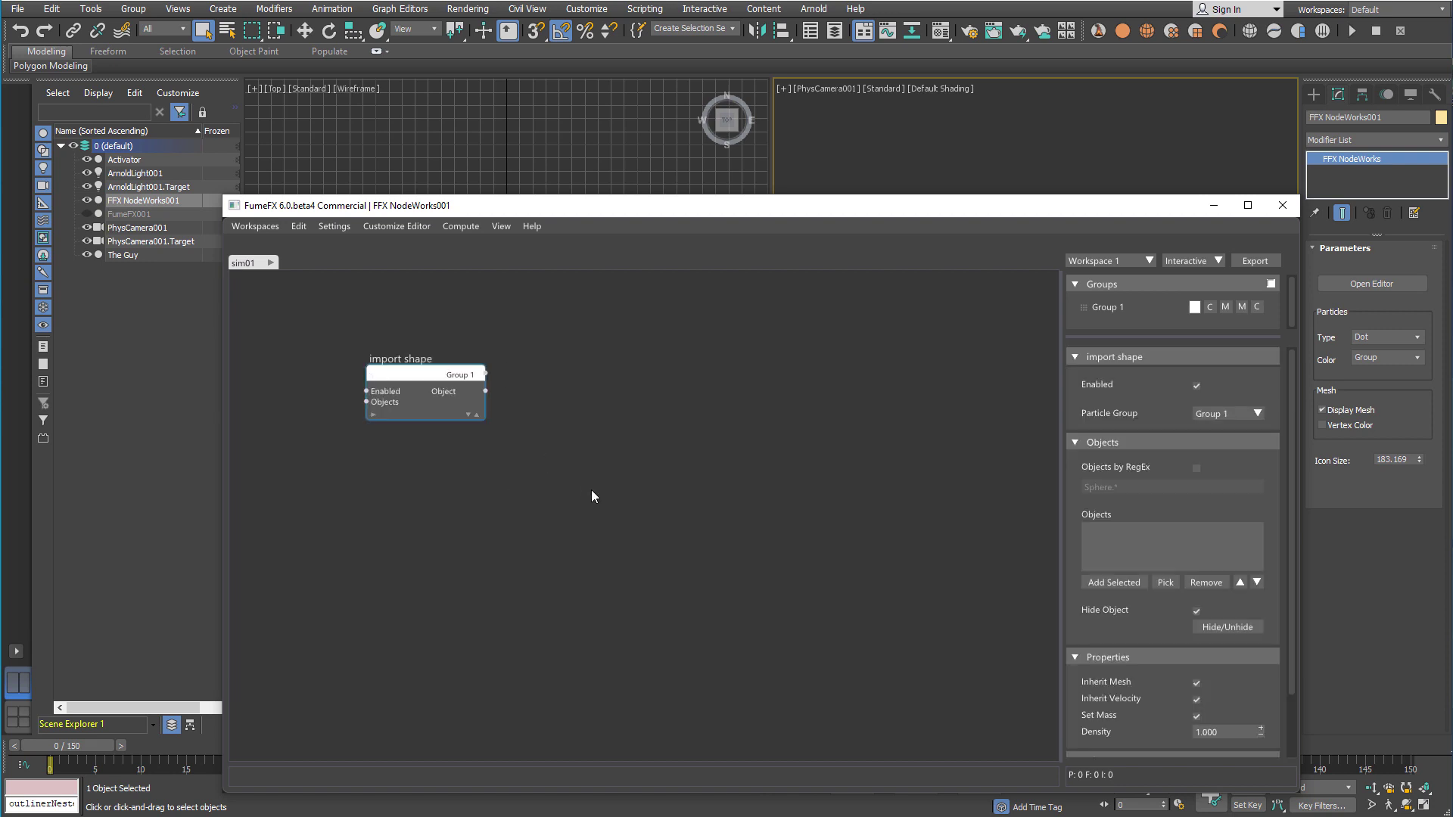
{"action": "left_click_drag", "start_coordinate": [1050, 209], "coordinate": [1024, 113]}
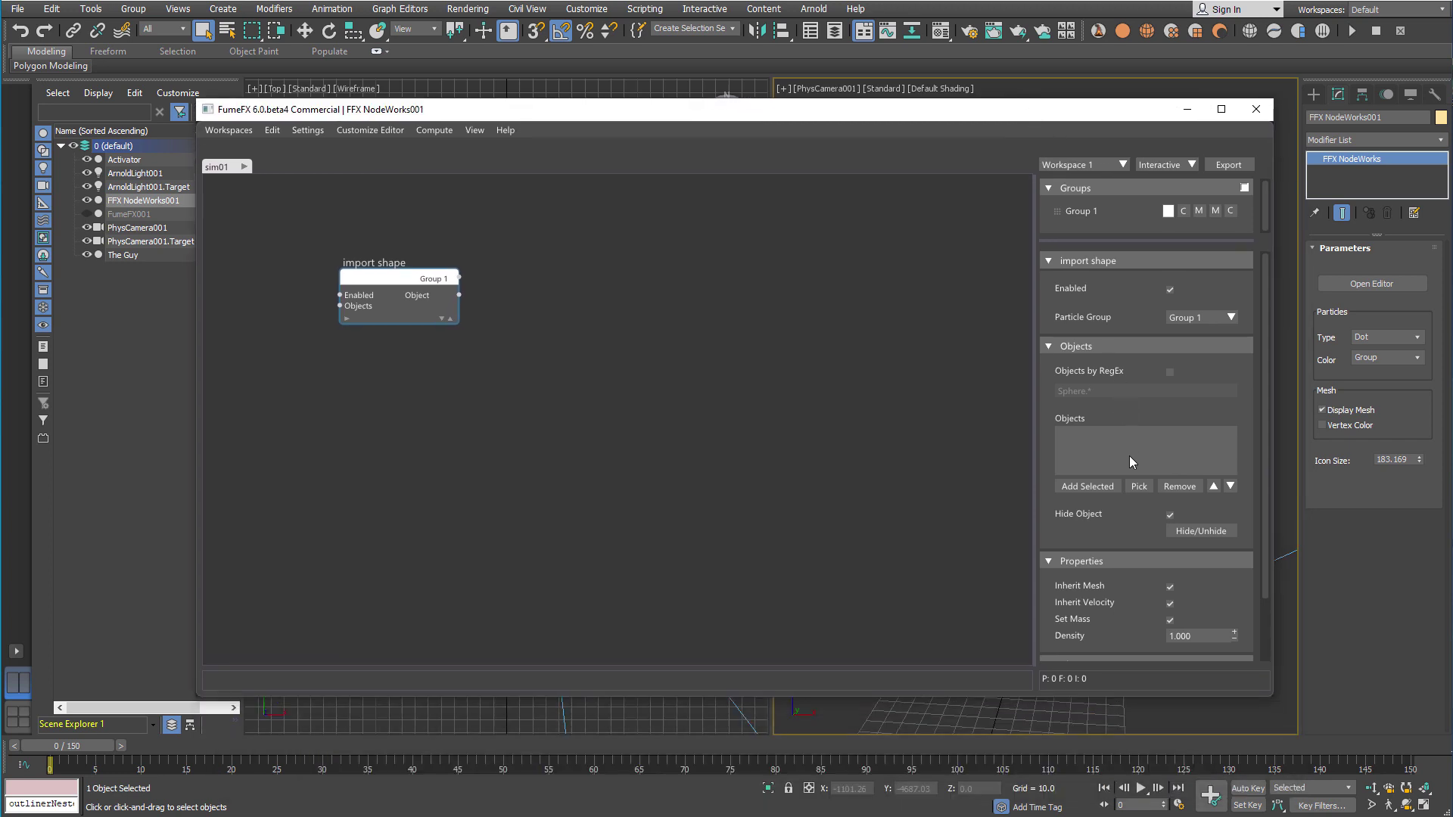
{"action": "left_click", "coordinate": [1138, 485]}
{"action": "left_click", "coordinate": [136, 255]}
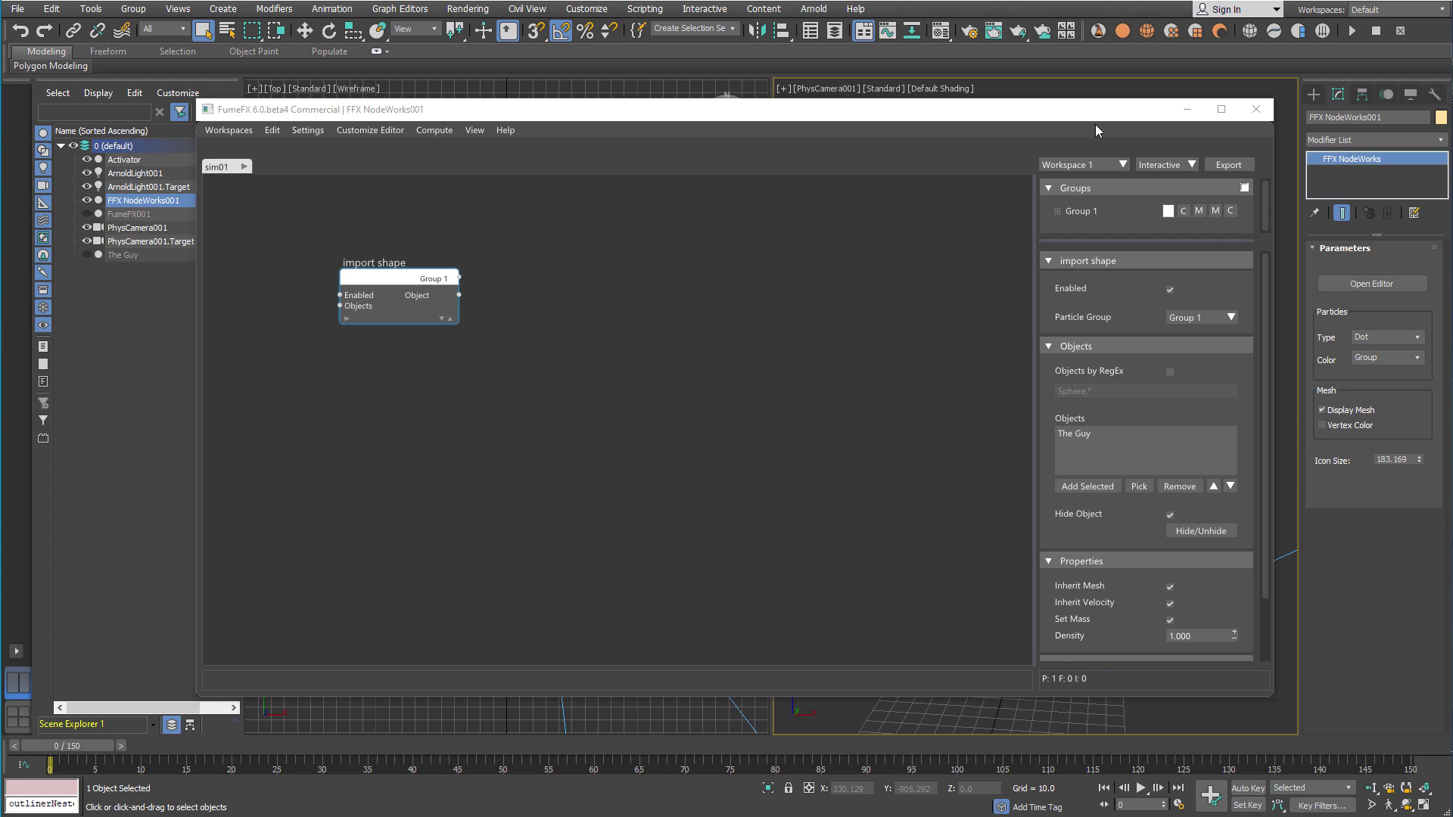
Resize the node editor window so the head stays visible beside it, and reposition the import shape node
{"action": "left_click_drag", "start_coordinate": [1273, 157], "coordinate": [835, 220]}
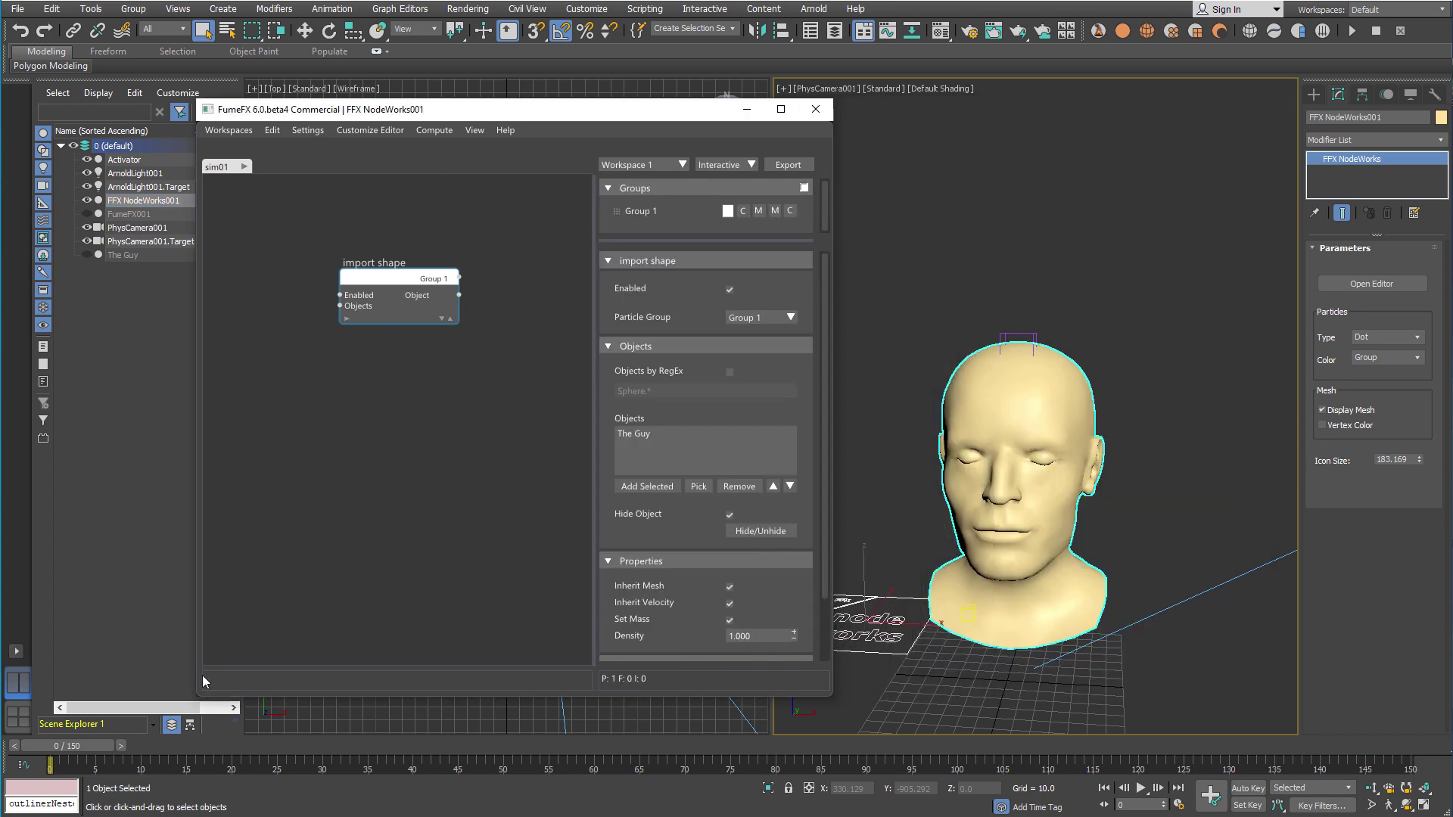
{"action": "left_click_drag", "start_coordinate": [194, 698], "coordinate": [65, 735]}
{"action": "left_click_drag", "start_coordinate": [208, 280], "coordinate": [165, 285]}
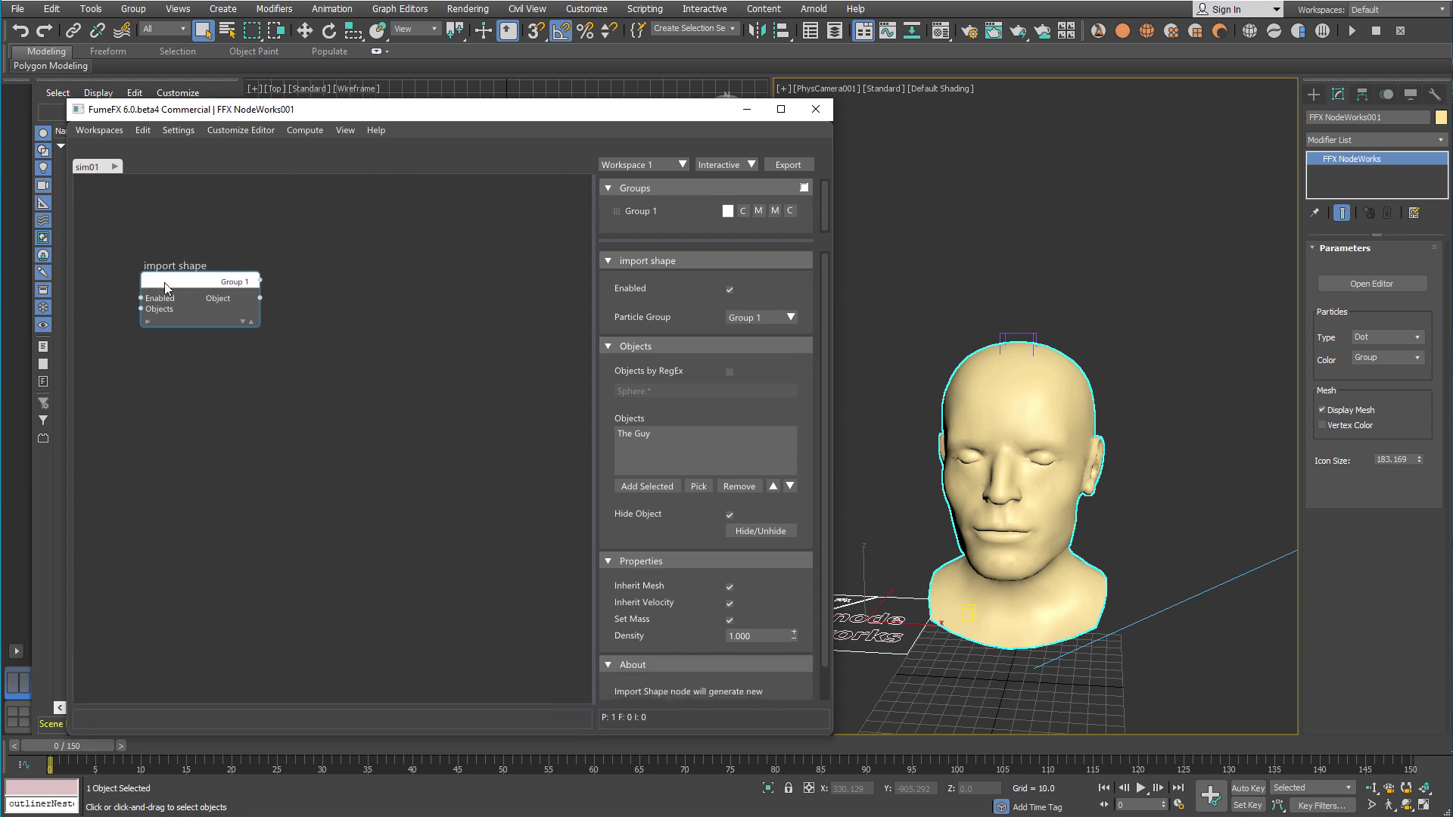
Rename particle group Group 1 as "the guy"
{"action": "double_click", "coordinate": [656, 210]}
{"action": "type", "text": "the guy"}
{"action": "key", "text": "Return"}
Create a group node for the guy group and connect a new Face Shatter node to its output
{"action": "right_click", "coordinate": [157, 407]}
{"action": "mouse_move", "coordinate": [179, 422]}
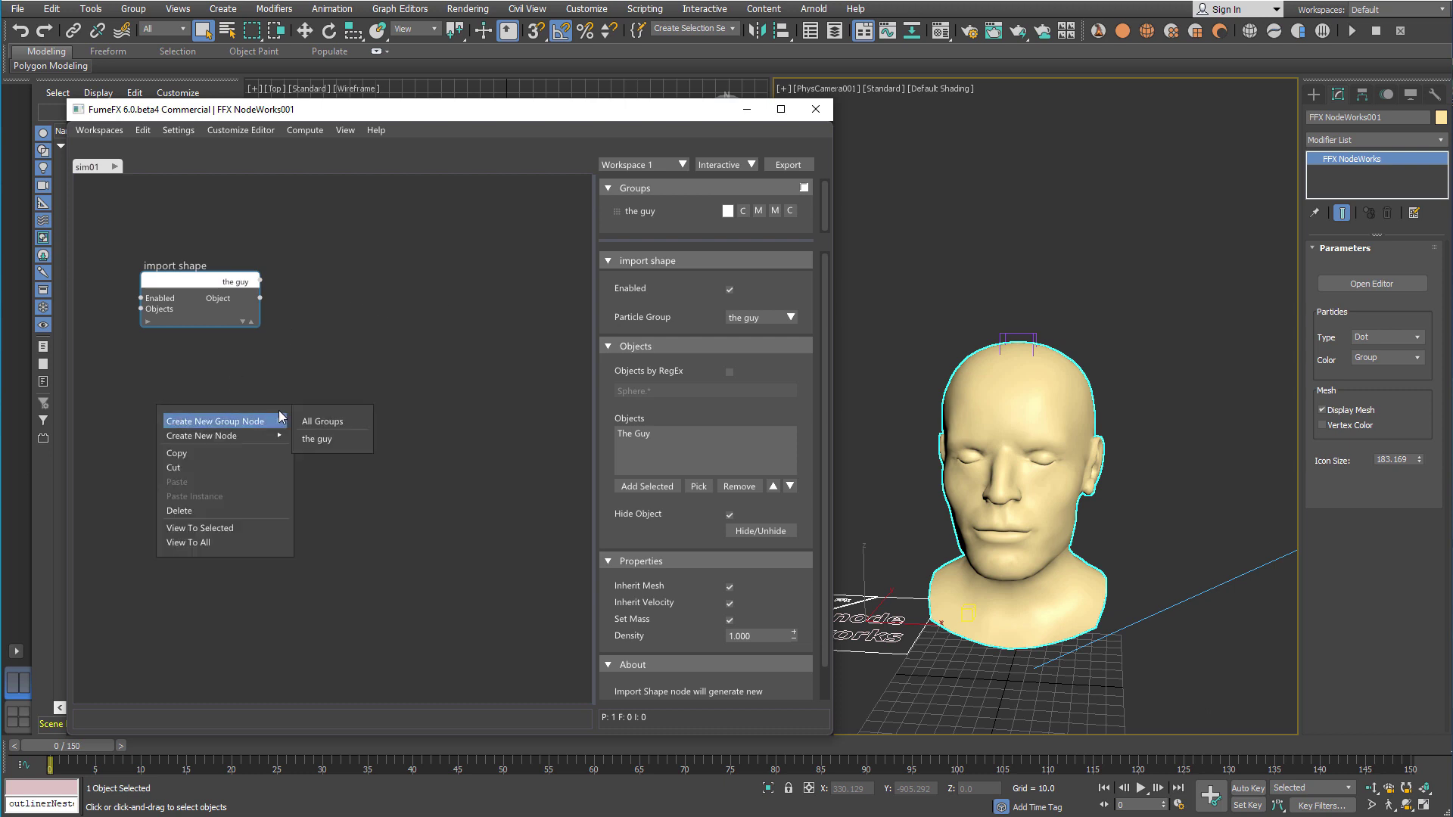
{"action": "left_click", "coordinate": [316, 439]}
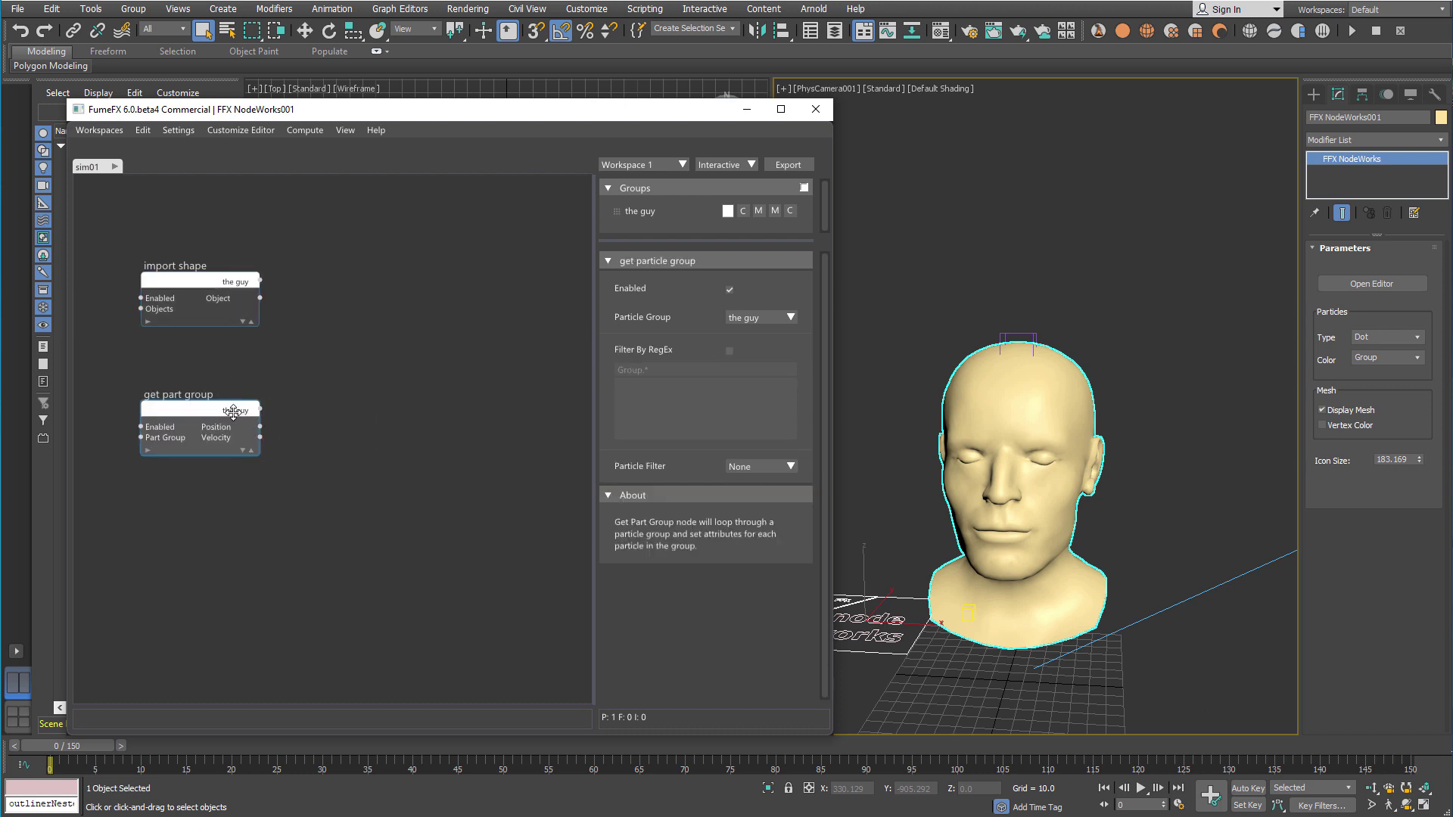
{"action": "left_click_drag", "start_coordinate": [255, 415], "coordinate": [323, 416]}
{"action": "type", "text": "shatt"}
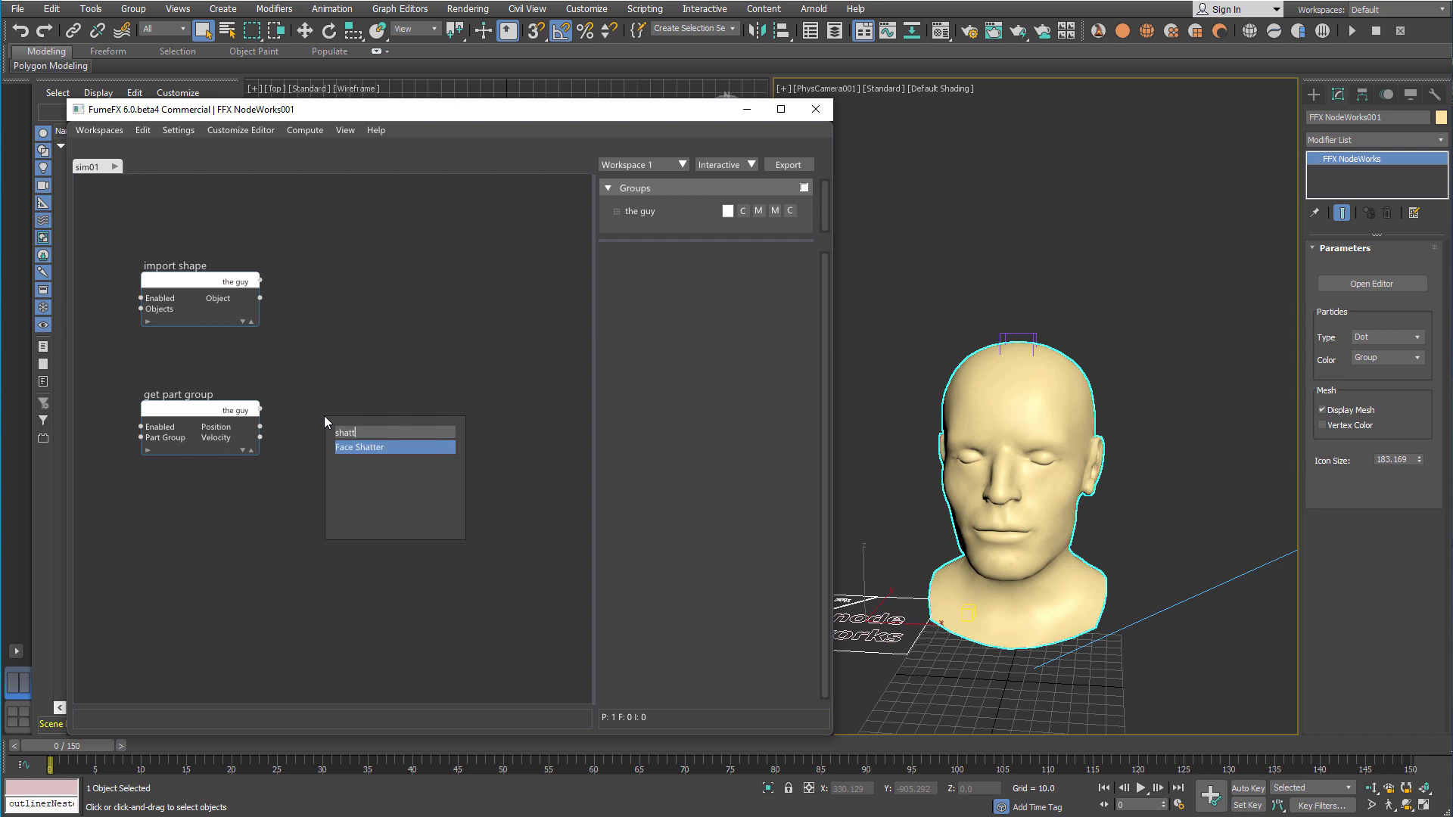
{"action": "key", "text": "Return"}
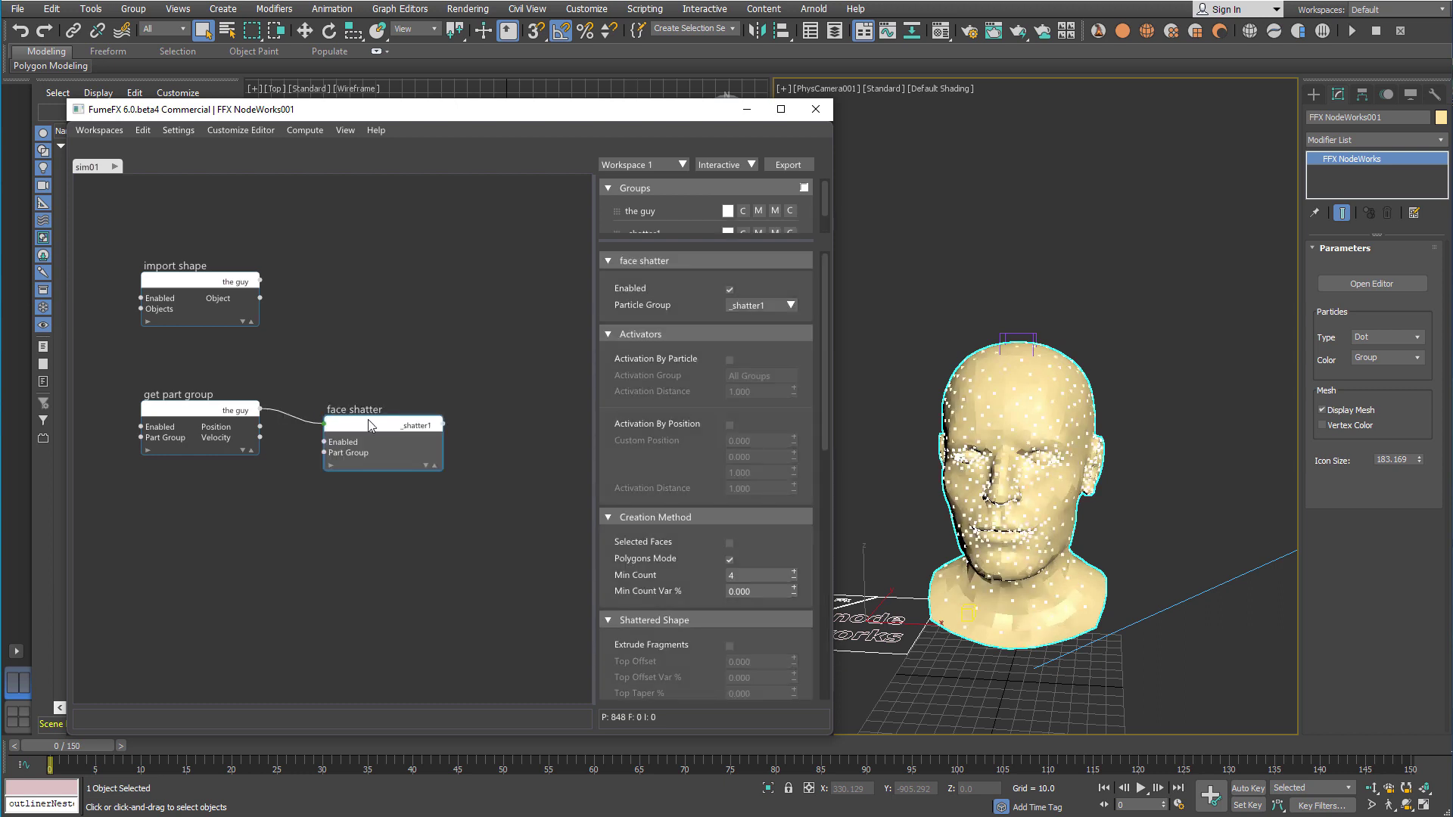
Rename the shatter particle group as "burn" and give it a red colour
{"action": "left_click_drag", "start_coordinate": [643, 240], "coordinate": [651, 276]}
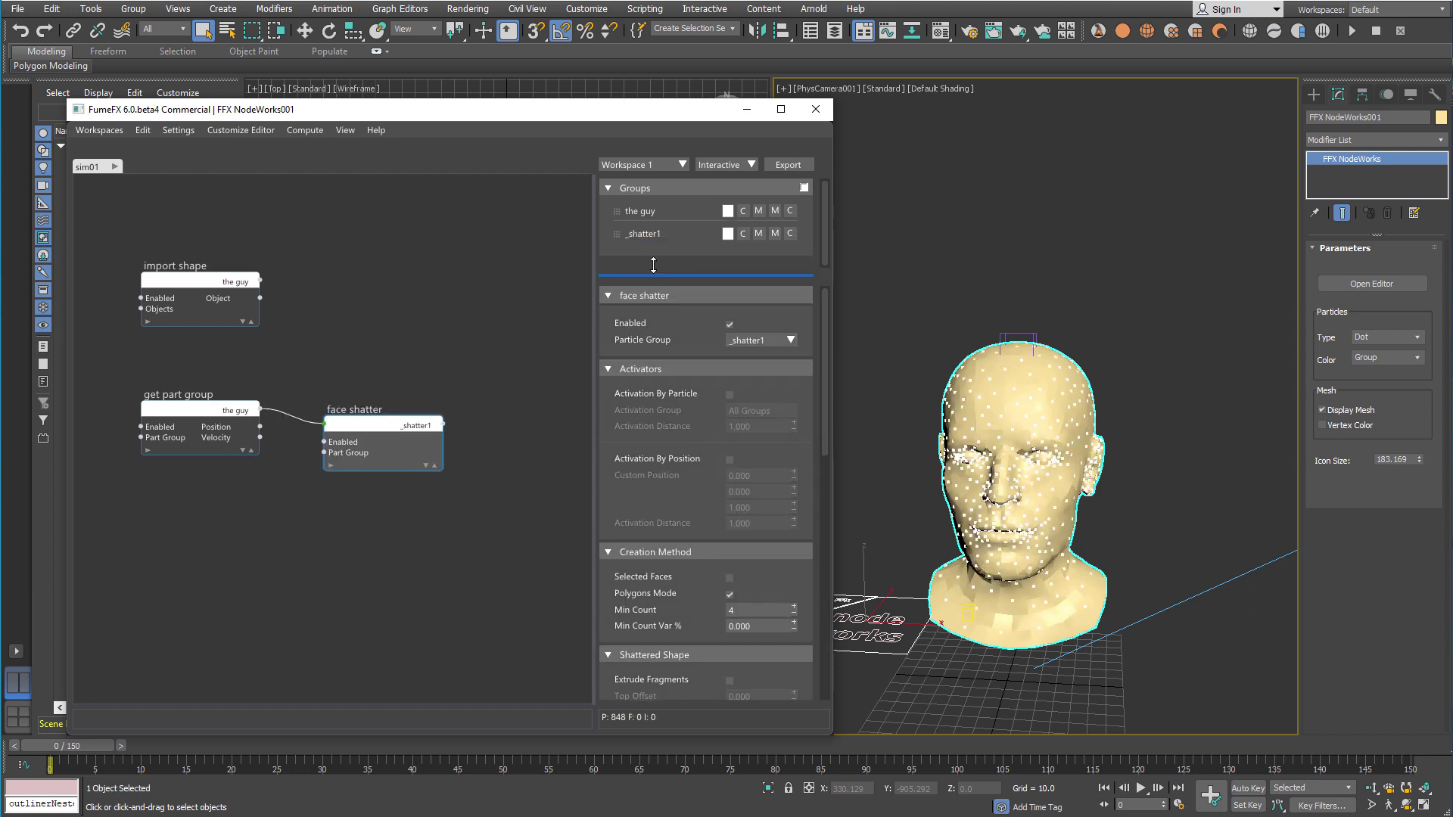
{"action": "double_click", "coordinate": [656, 235]}
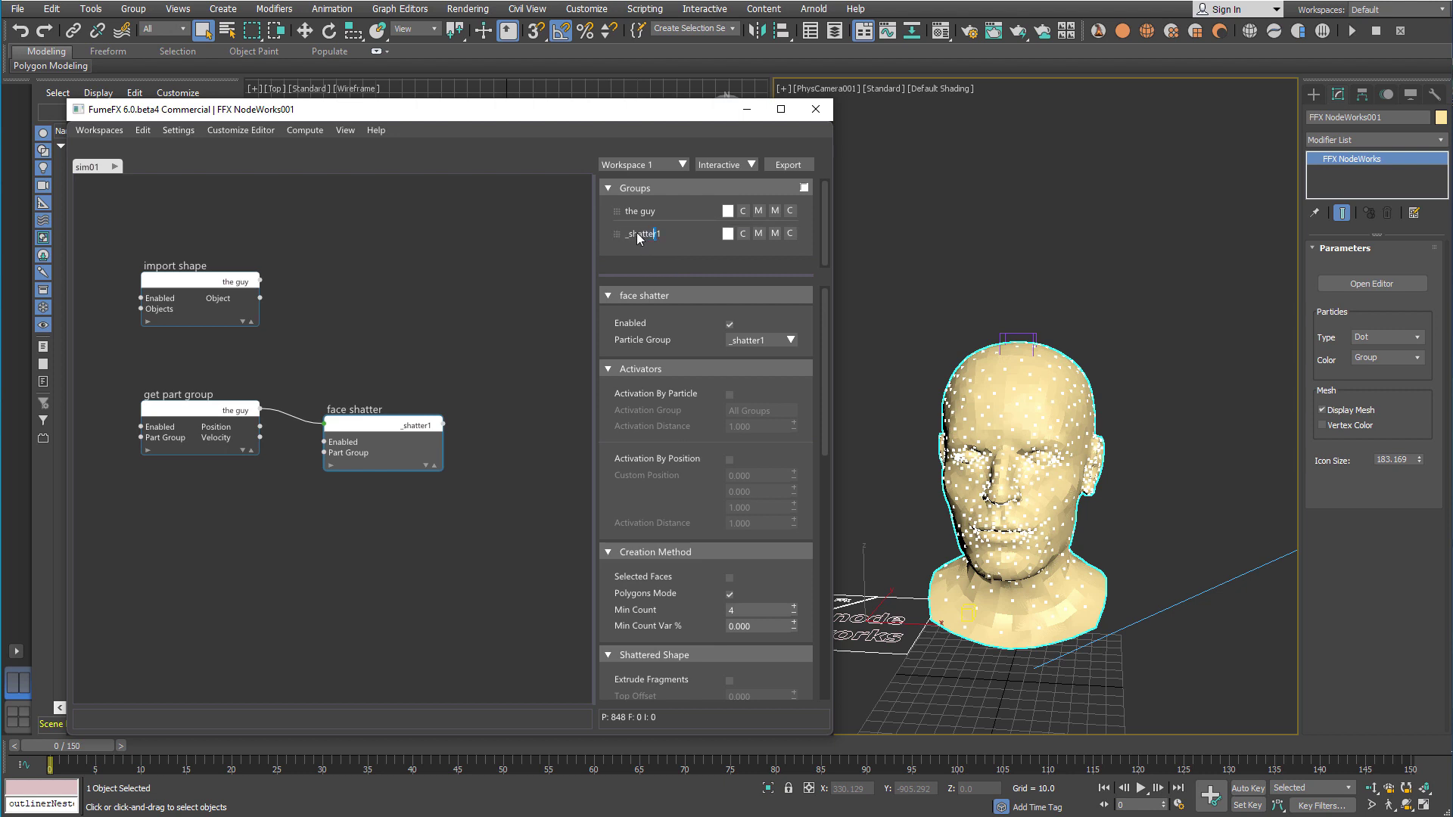
{"action": "key", "text": "BackSpace"}
{"action": "key", "text": "Return"}
{"action": "left_click", "coordinate": [726, 233]}
{"action": "left_click_drag", "start_coordinate": [735, 255], "coordinate": [711, 265]}
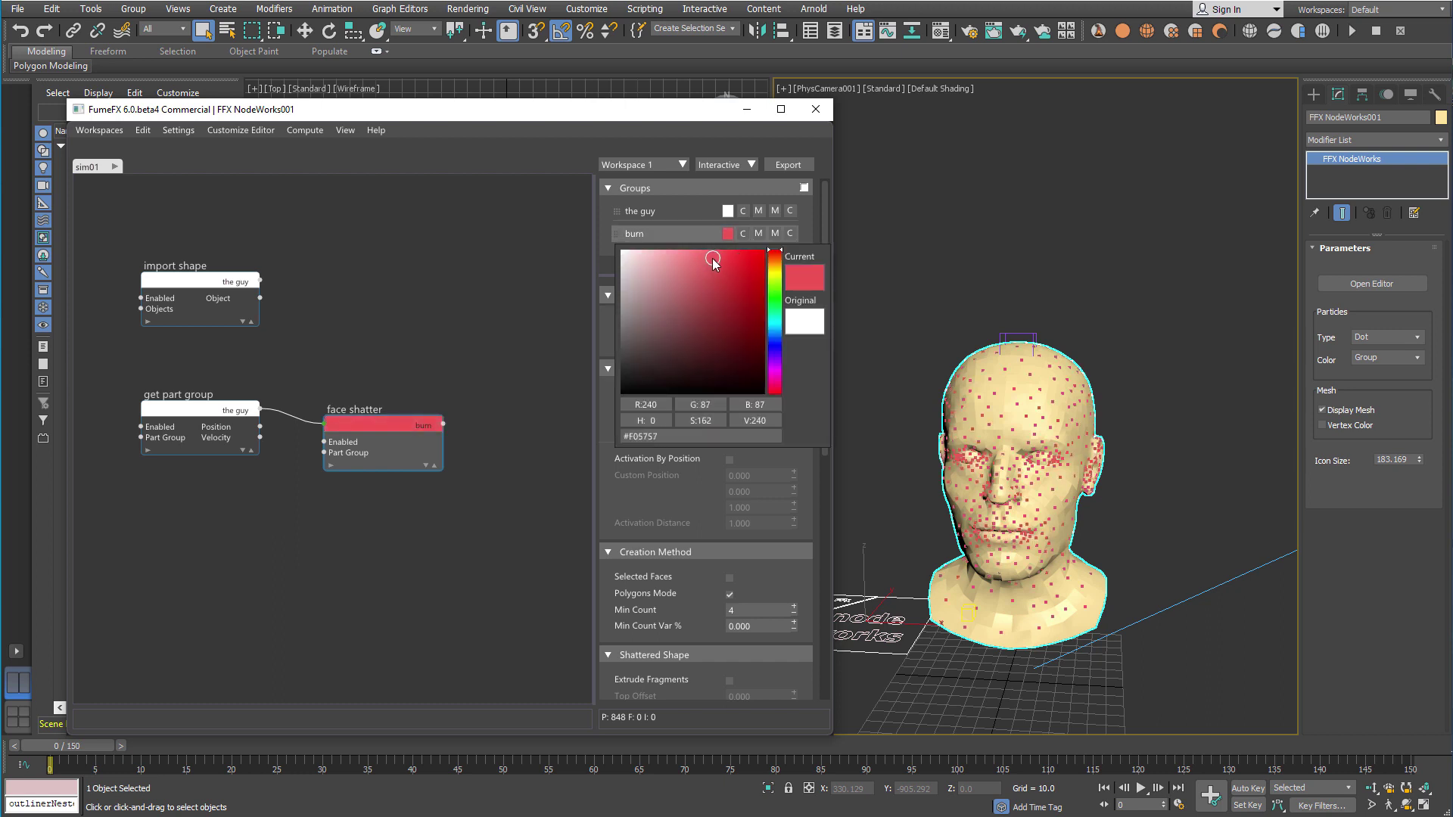
{"action": "left_click", "coordinate": [411, 422]}
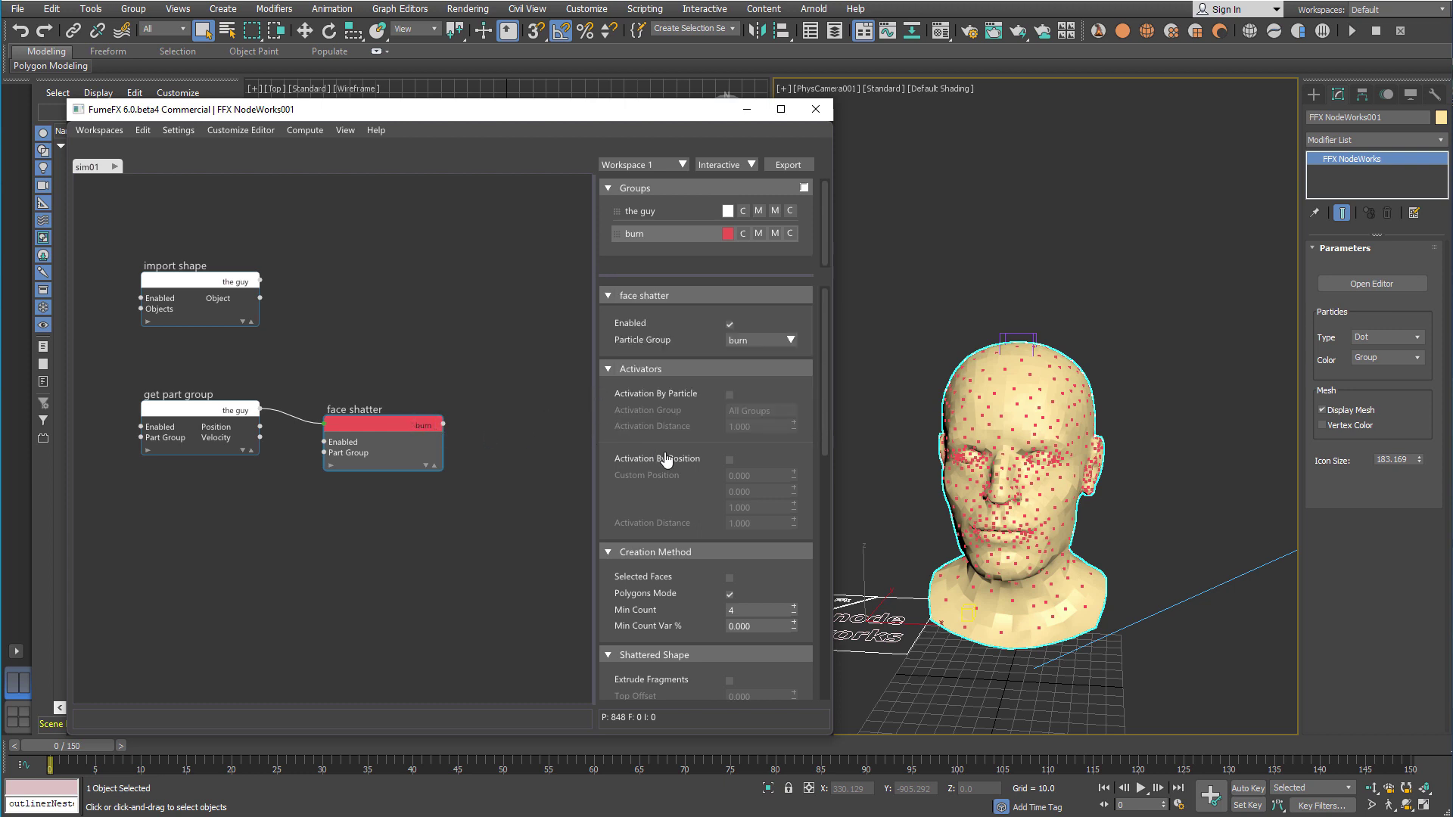
Move the node editor clear of the timeline and scrub to frame 29 to preview the shattering
{"action": "left_click_drag", "start_coordinate": [673, 120], "coordinate": [670, 80]}
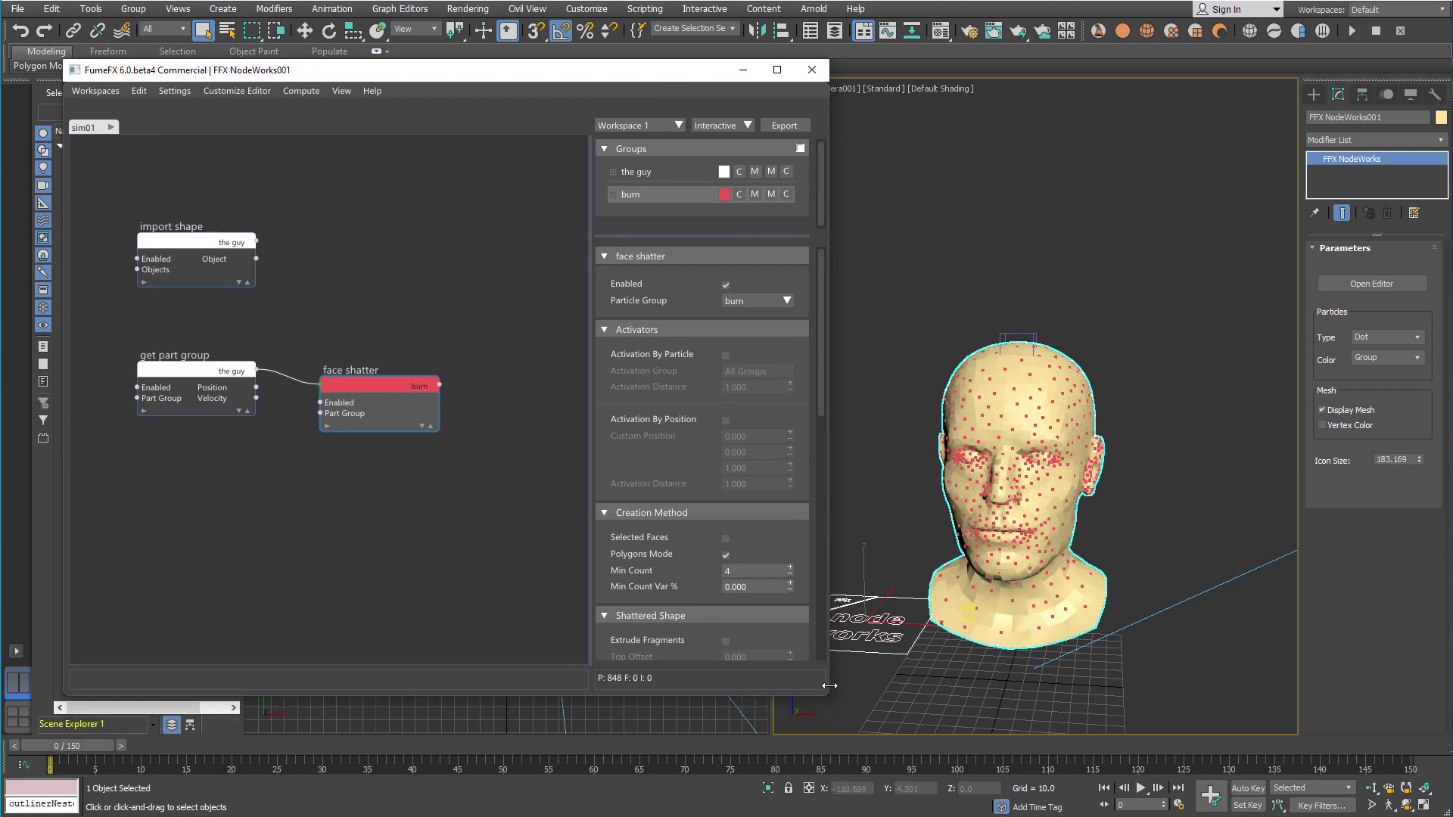
{"action": "left_click_drag", "start_coordinate": [829, 699], "coordinate": [806, 712]}
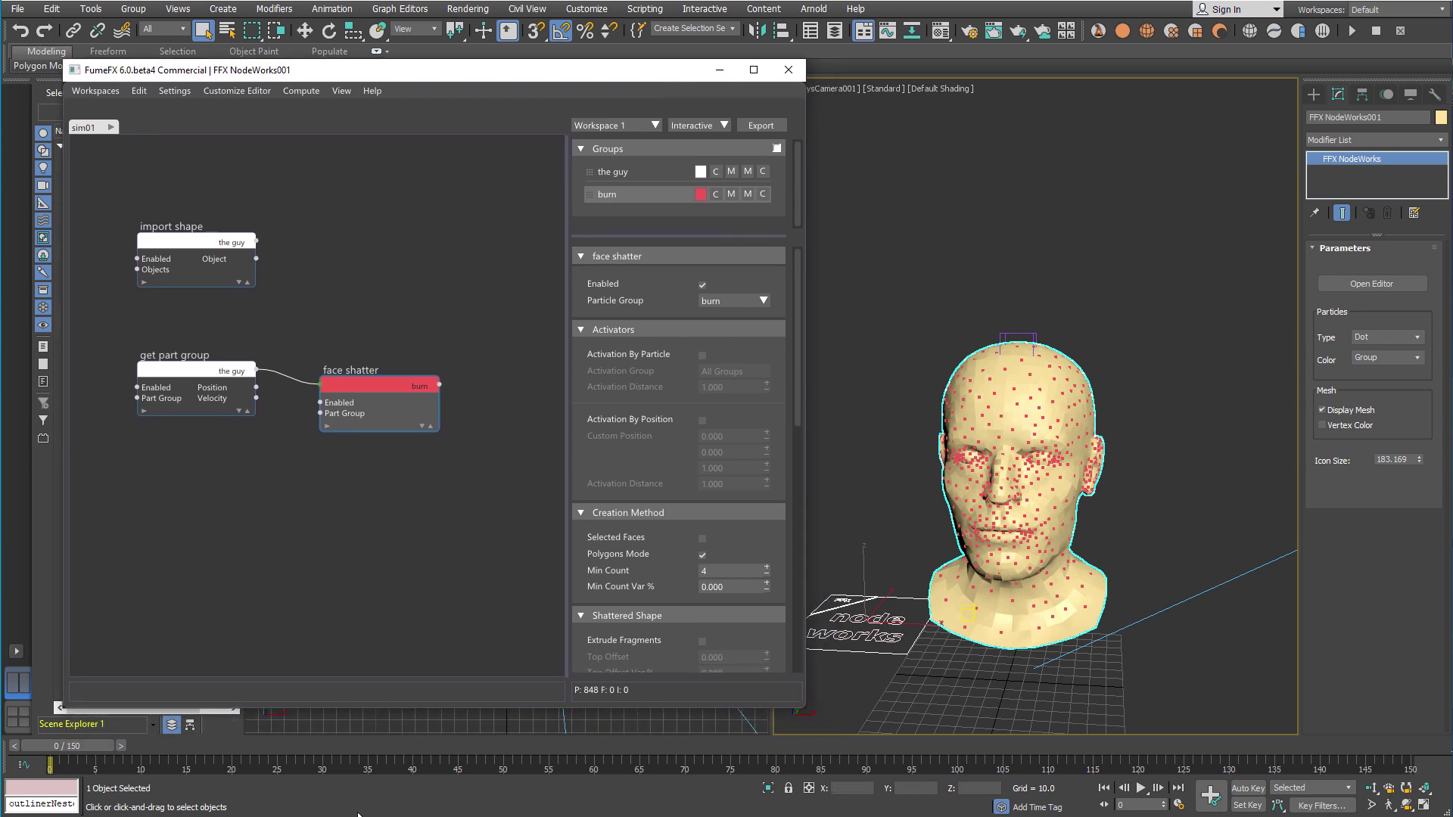
{"action": "left_click_drag", "start_coordinate": [102, 752], "coordinate": [356, 748]}
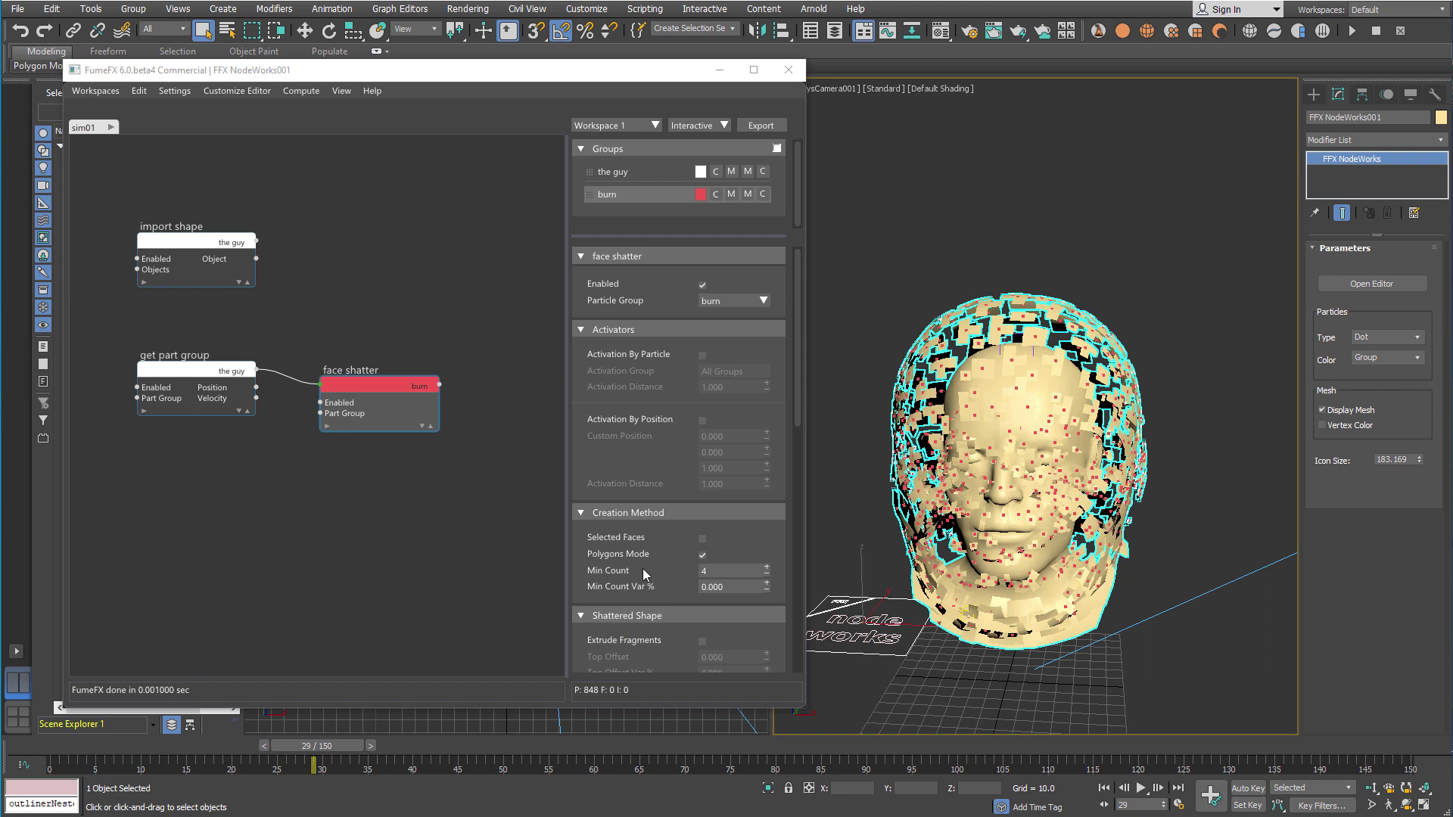
Enable Remove at Source on the face shatter node and scrub the timeline to frame 10 to check the fragments
{"action": "scroll", "coordinate": [647, 570], "scroll_direction": "down", "scroll_amount": 5}
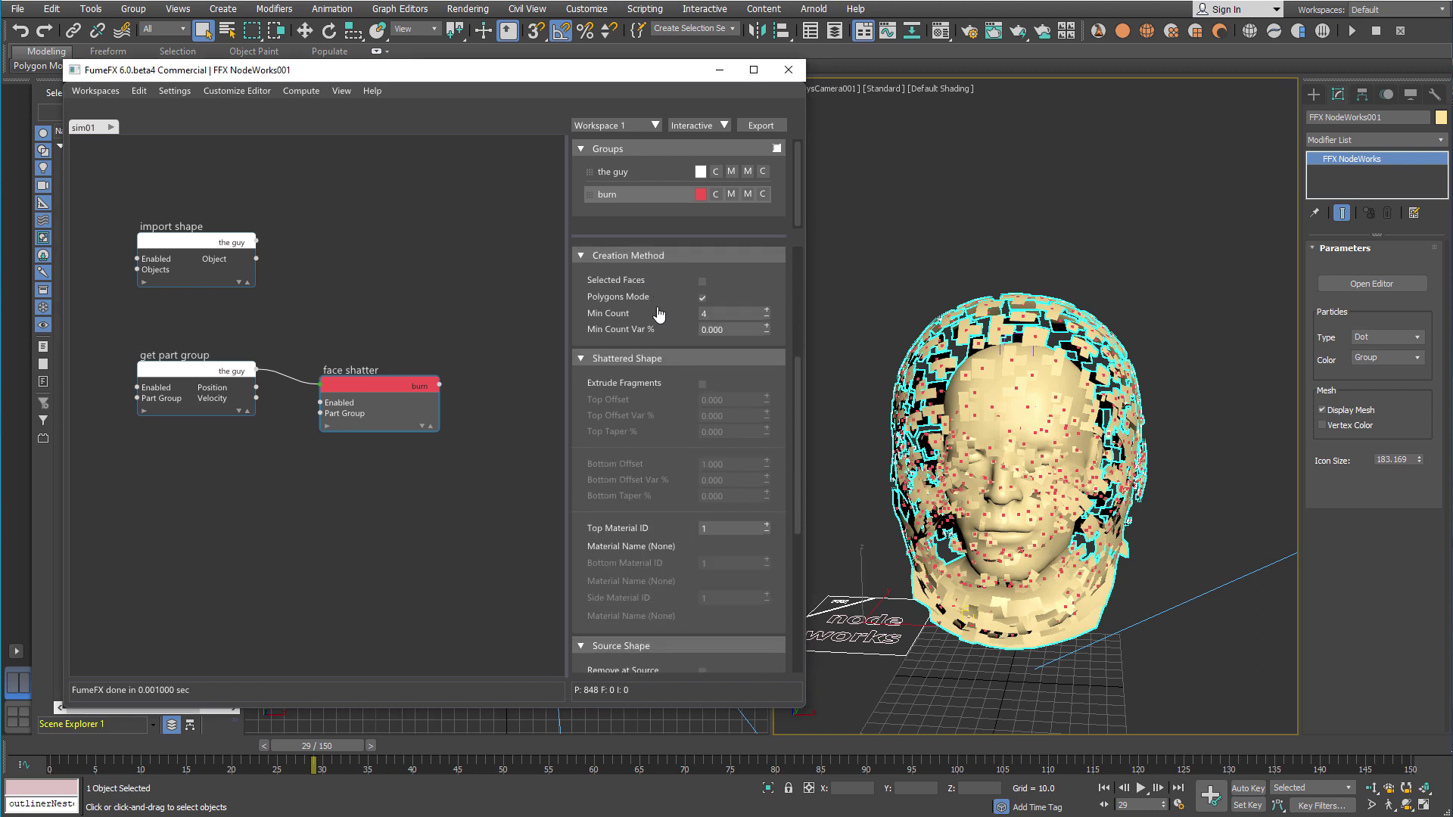
{"action": "scroll", "coordinate": [662, 503], "scroll_direction": "down", "scroll_amount": 3}
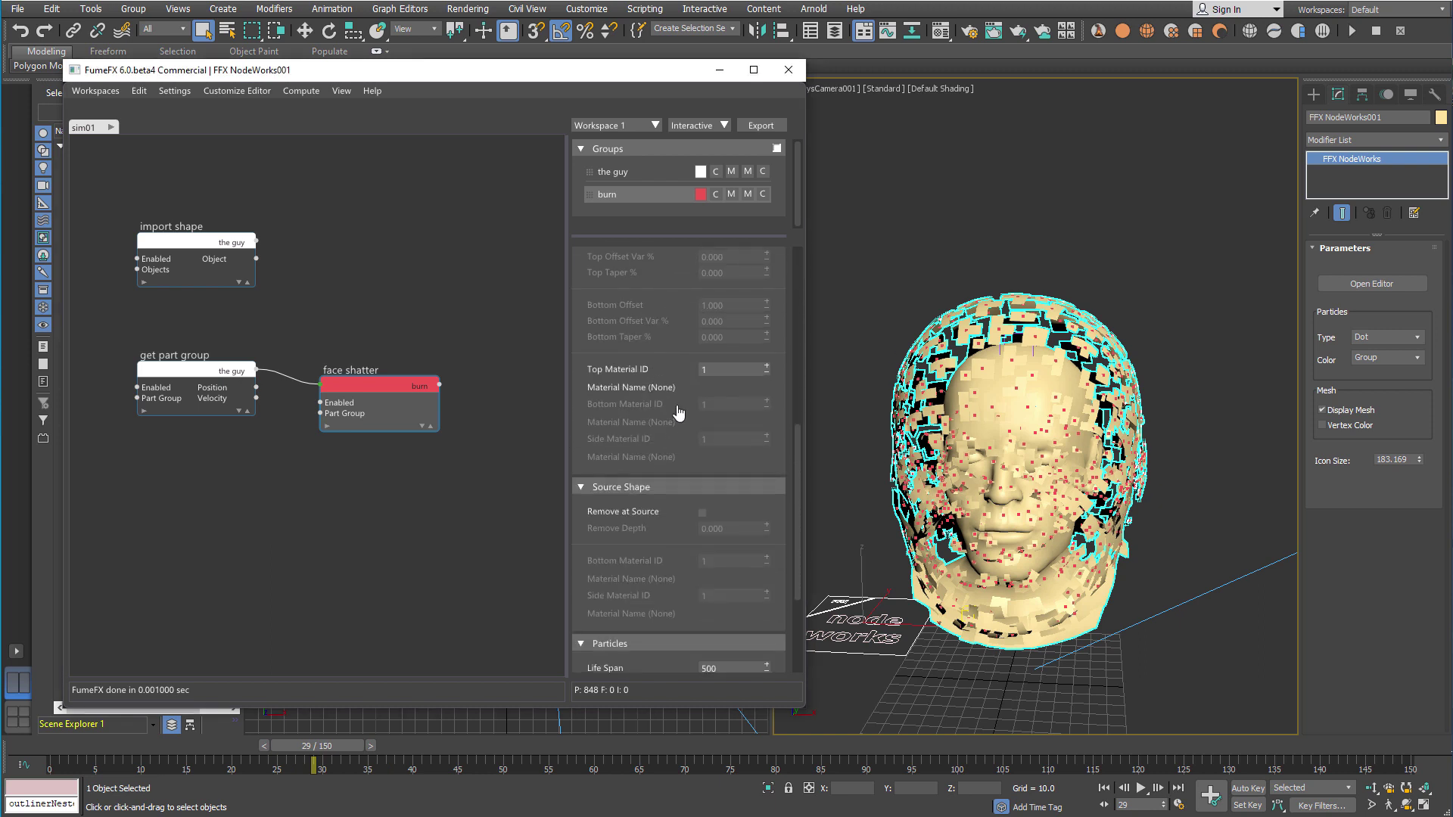
{"action": "left_click", "coordinate": [702, 515]}
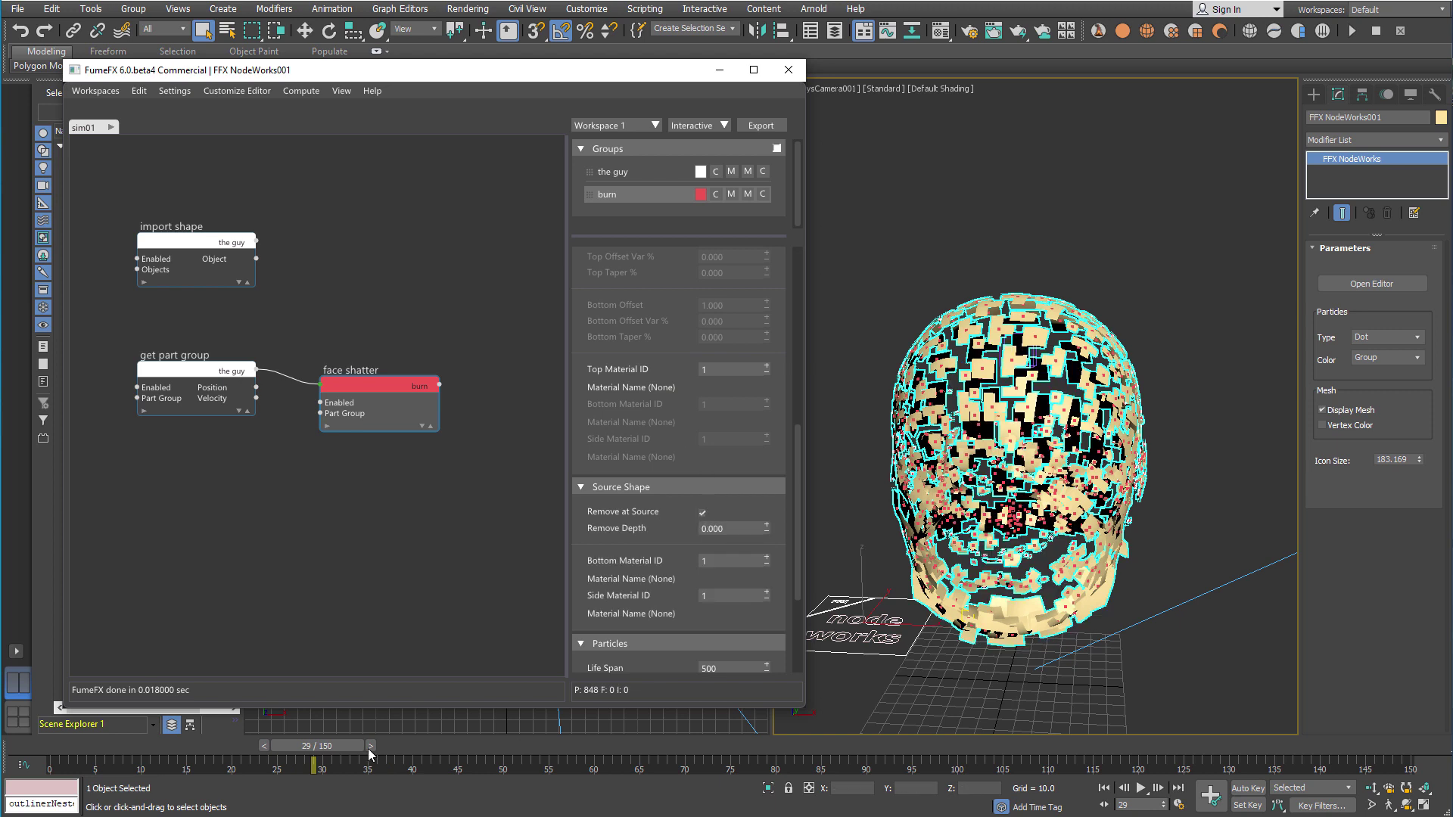
{"action": "left_click_drag", "start_coordinate": [134, 747], "coordinate": [170, 747]}
Turn Polygons Mode off to compare the fragments up close in the Perspective view, and turn it back on
{"action": "scroll", "coordinate": [658, 463], "scroll_direction": "up", "scroll_amount": 4}
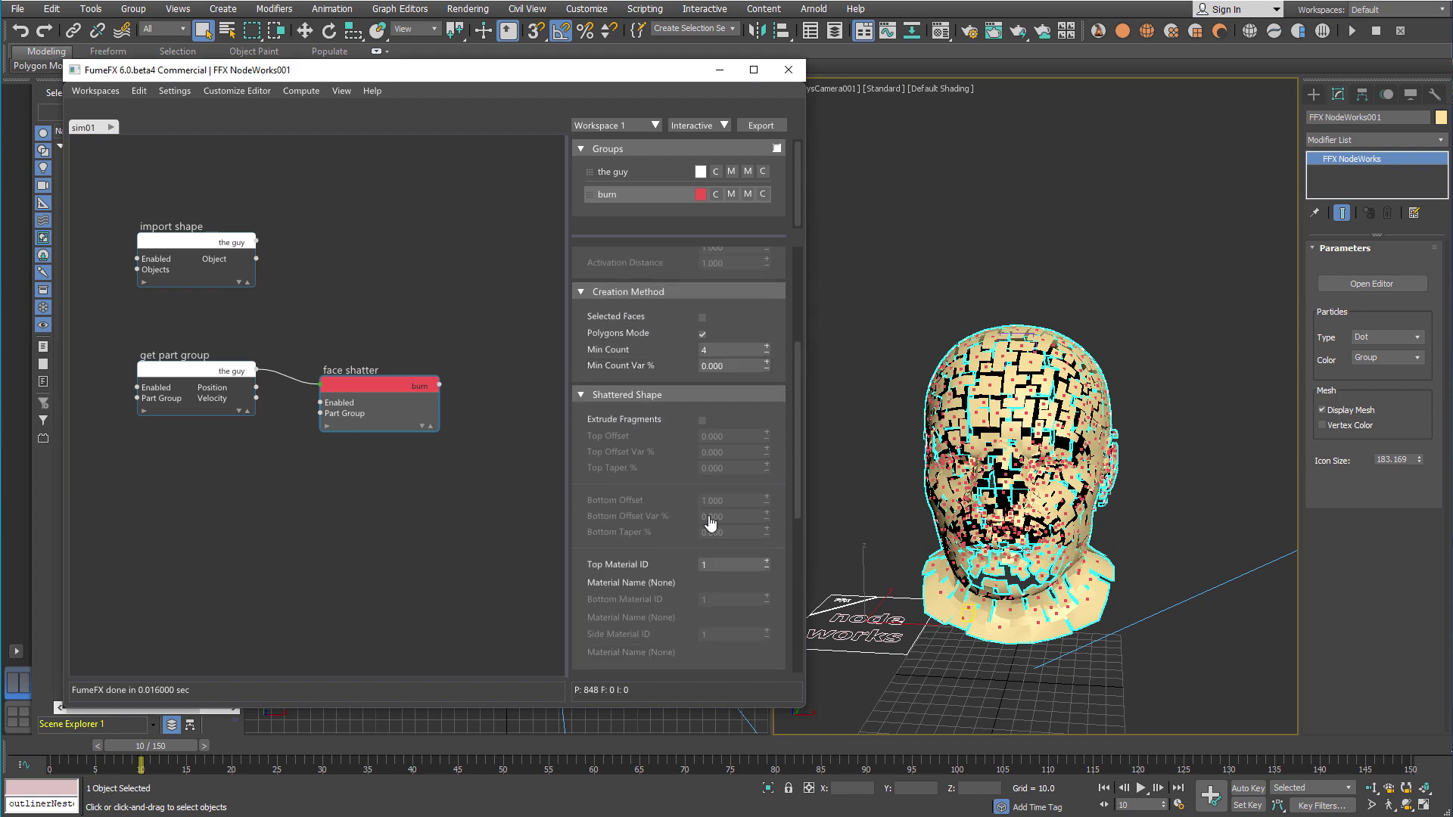
{"action": "scroll", "coordinate": [671, 371], "scroll_direction": "up", "scroll_amount": 1}
{"action": "left_click", "coordinate": [702, 379]}
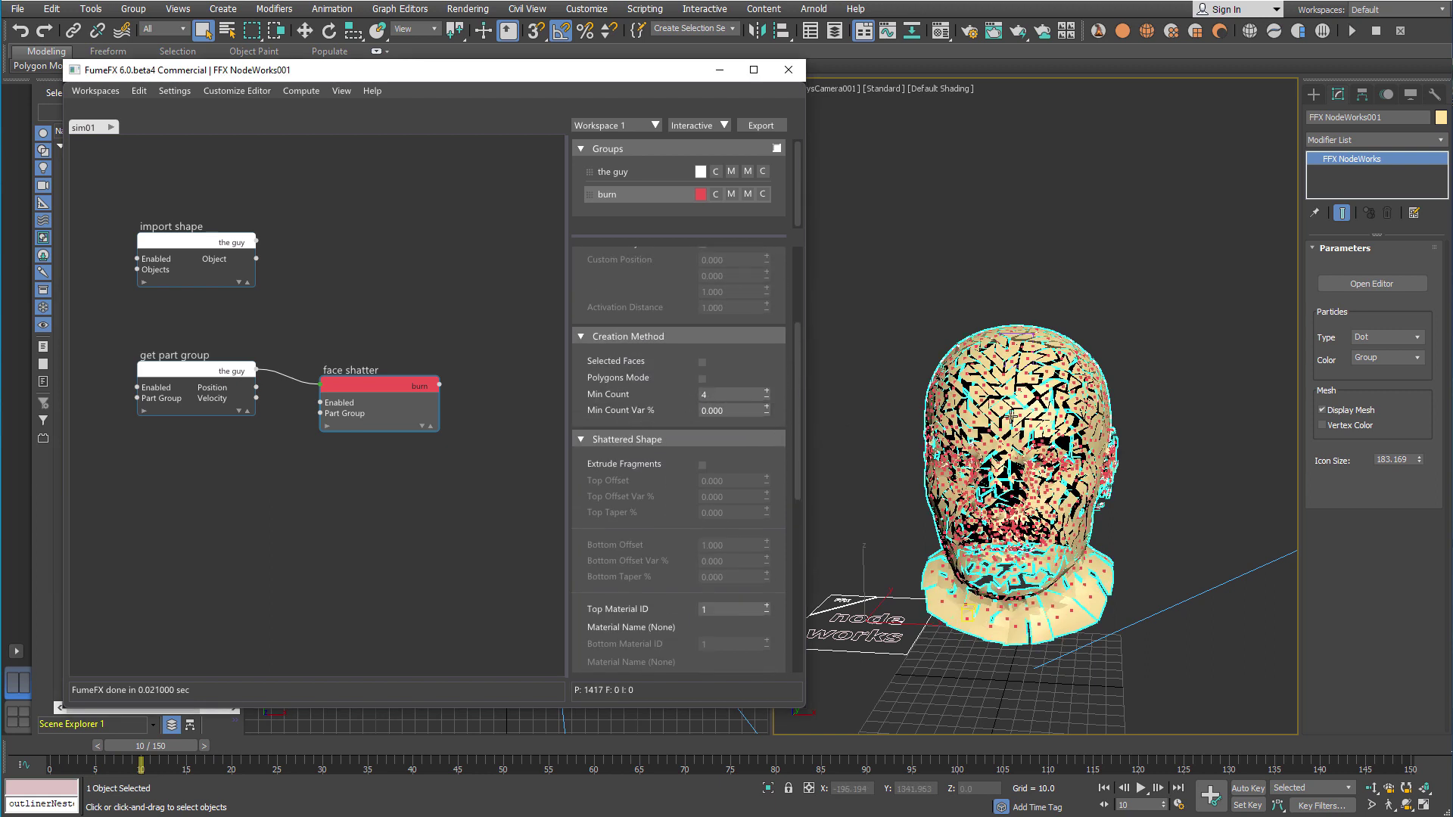
{"action": "key", "text": "p"}
{"action": "scroll", "coordinate": [1031, 418], "scroll_direction": "up", "scroll_amount": 5}
{"action": "scroll", "coordinate": [1033, 420], "scroll_direction": "down", "scroll_amount": 5}
{"action": "scroll", "coordinate": [1033, 420], "scroll_direction": "up", "scroll_amount": 2}
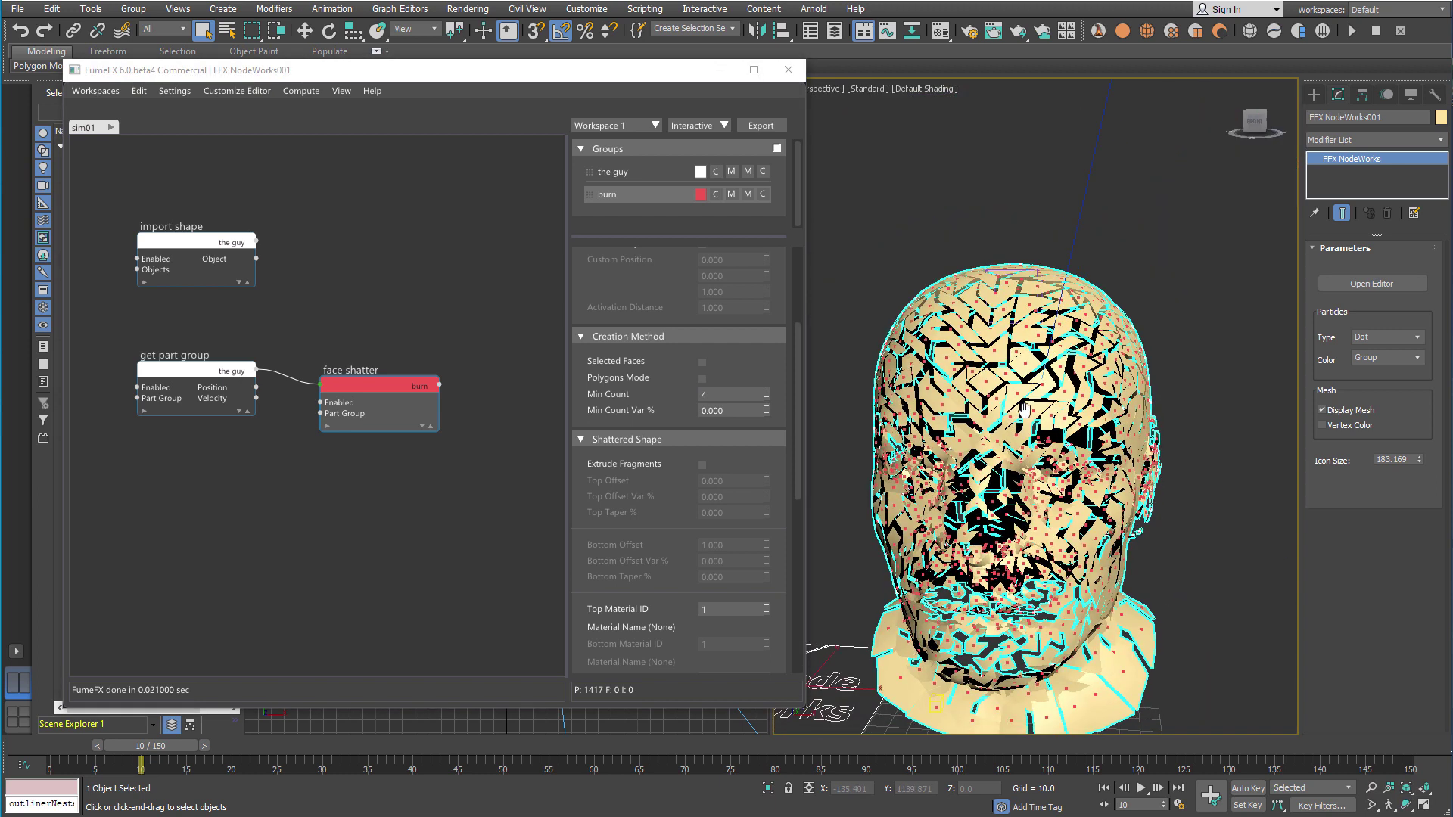
{"action": "scroll", "coordinate": [1026, 395], "scroll_direction": "up", "scroll_amount": 2}
{"action": "left_click", "coordinate": [702, 378]}
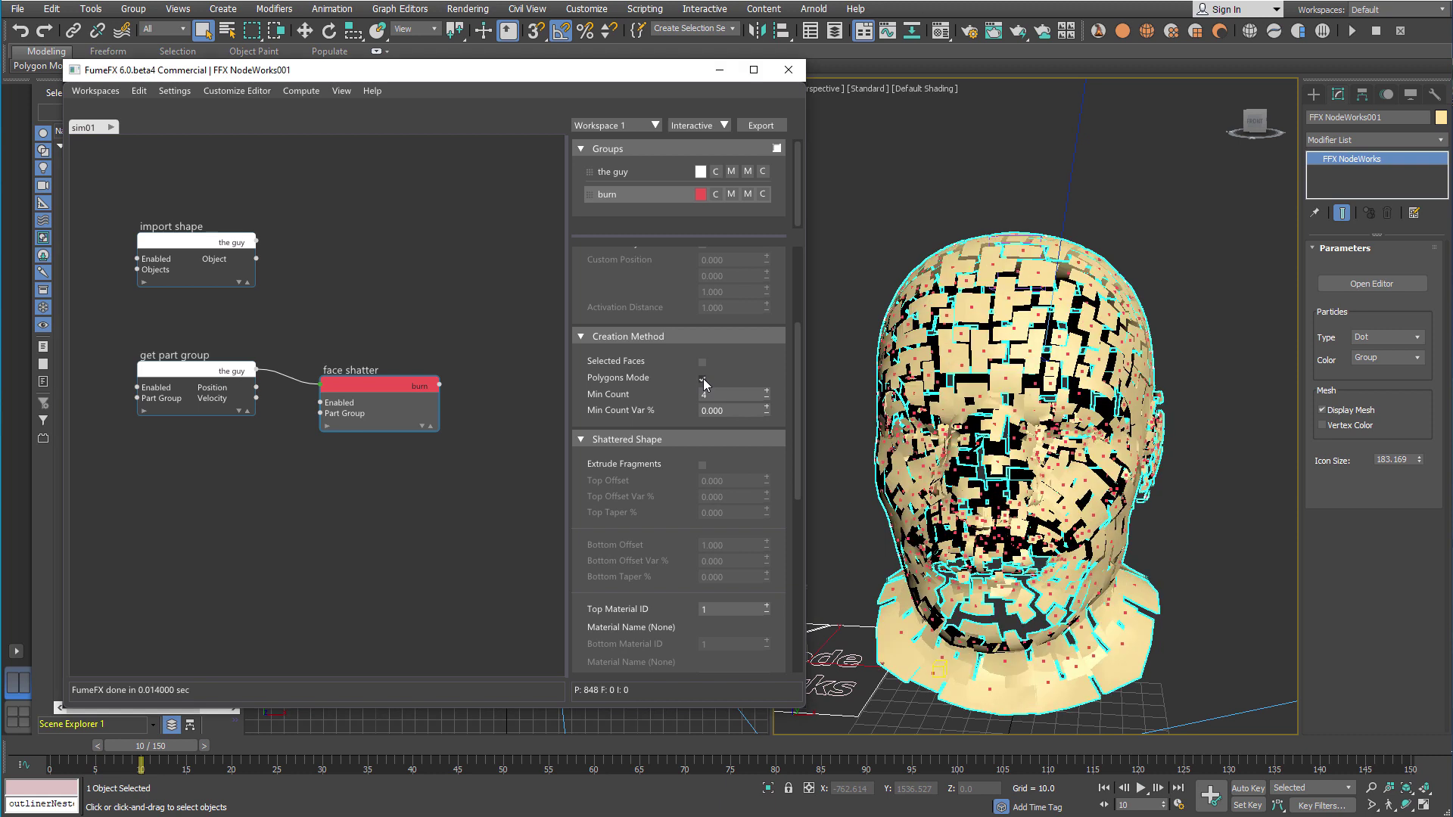
Set the face shatter's Min Count to 1 and preview the smaller fragments at frame 16
{"action": "right_click", "coordinate": [767, 399]}
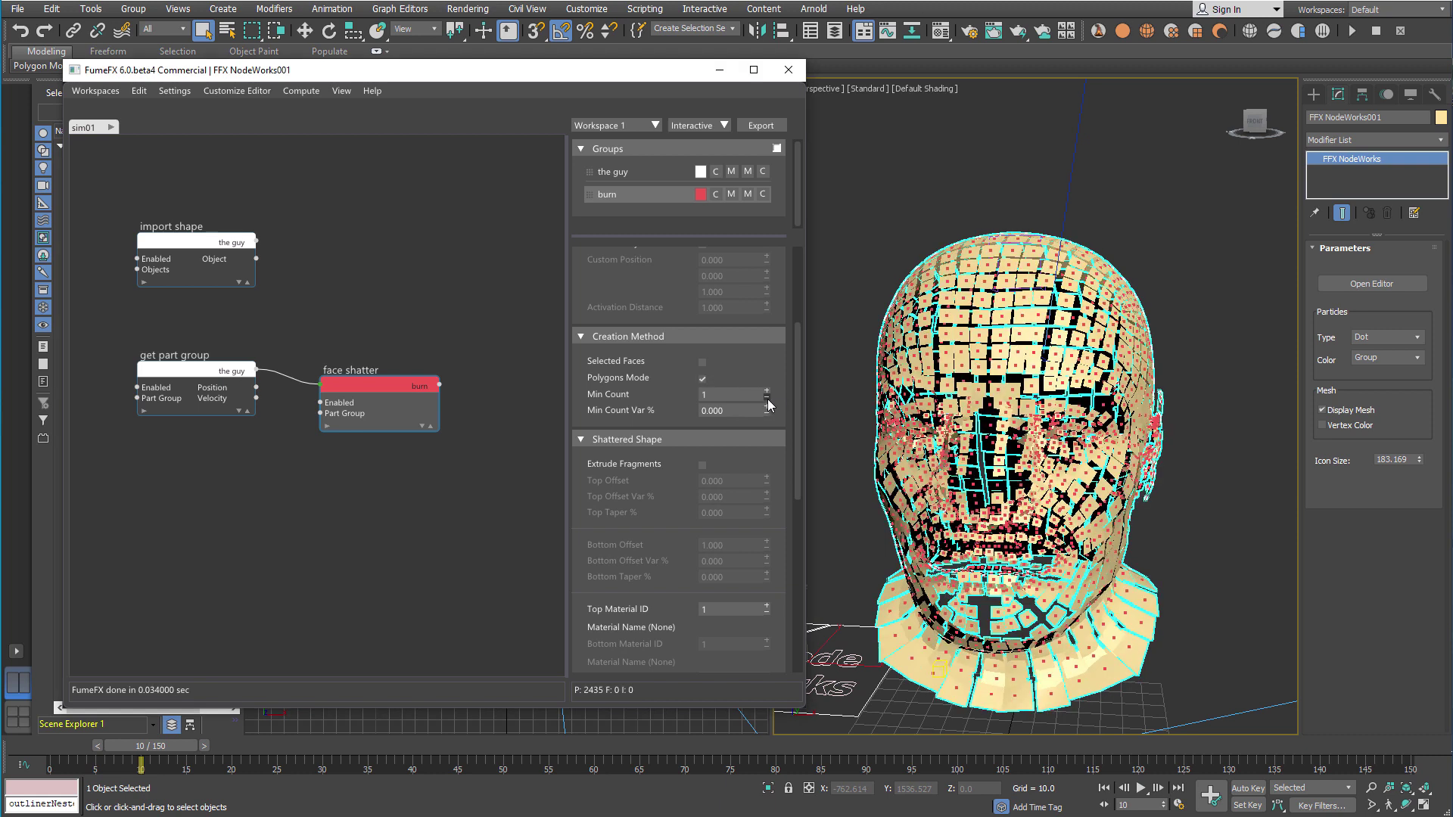
{"action": "left_click_drag", "start_coordinate": [156, 746], "coordinate": [214, 747]}
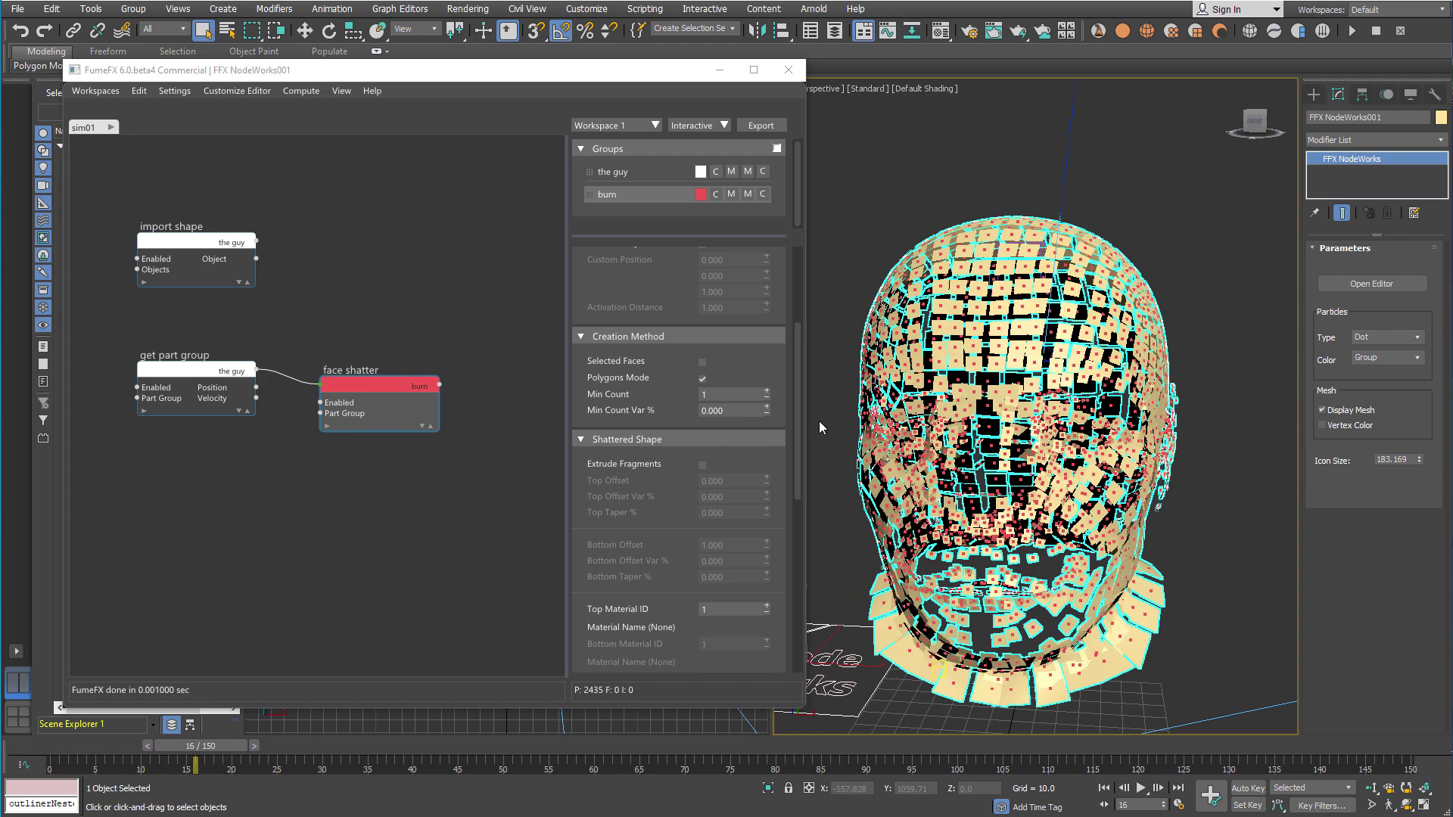
{"action": "scroll", "coordinate": [819, 421], "scroll_direction": "down", "scroll_amount": 2}
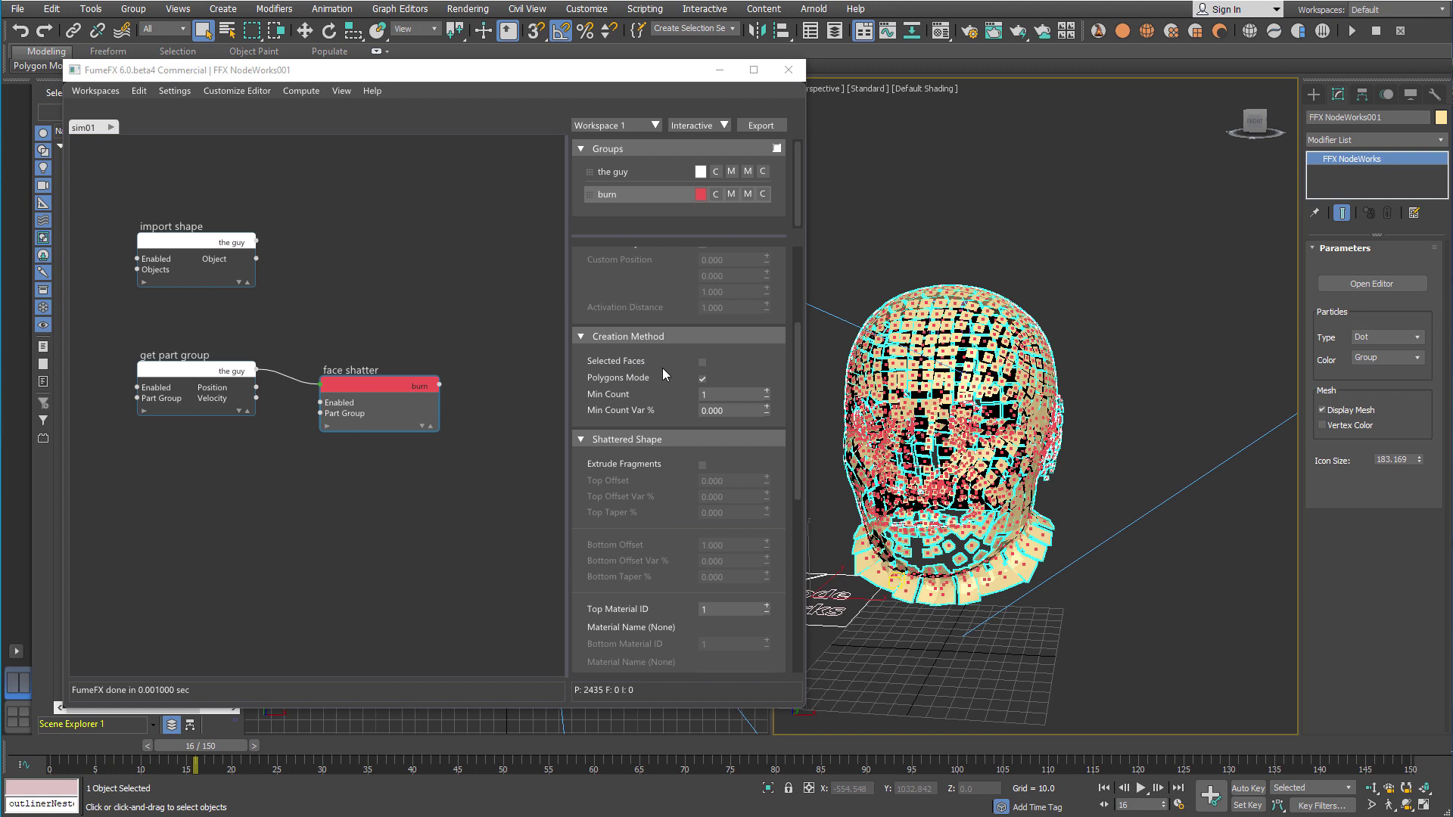
Enable Activation By Position on the face shatter node and select the Activator sphere above the head
{"action": "scroll", "coordinate": [663, 373], "scroll_direction": "up", "scroll_amount": 4}
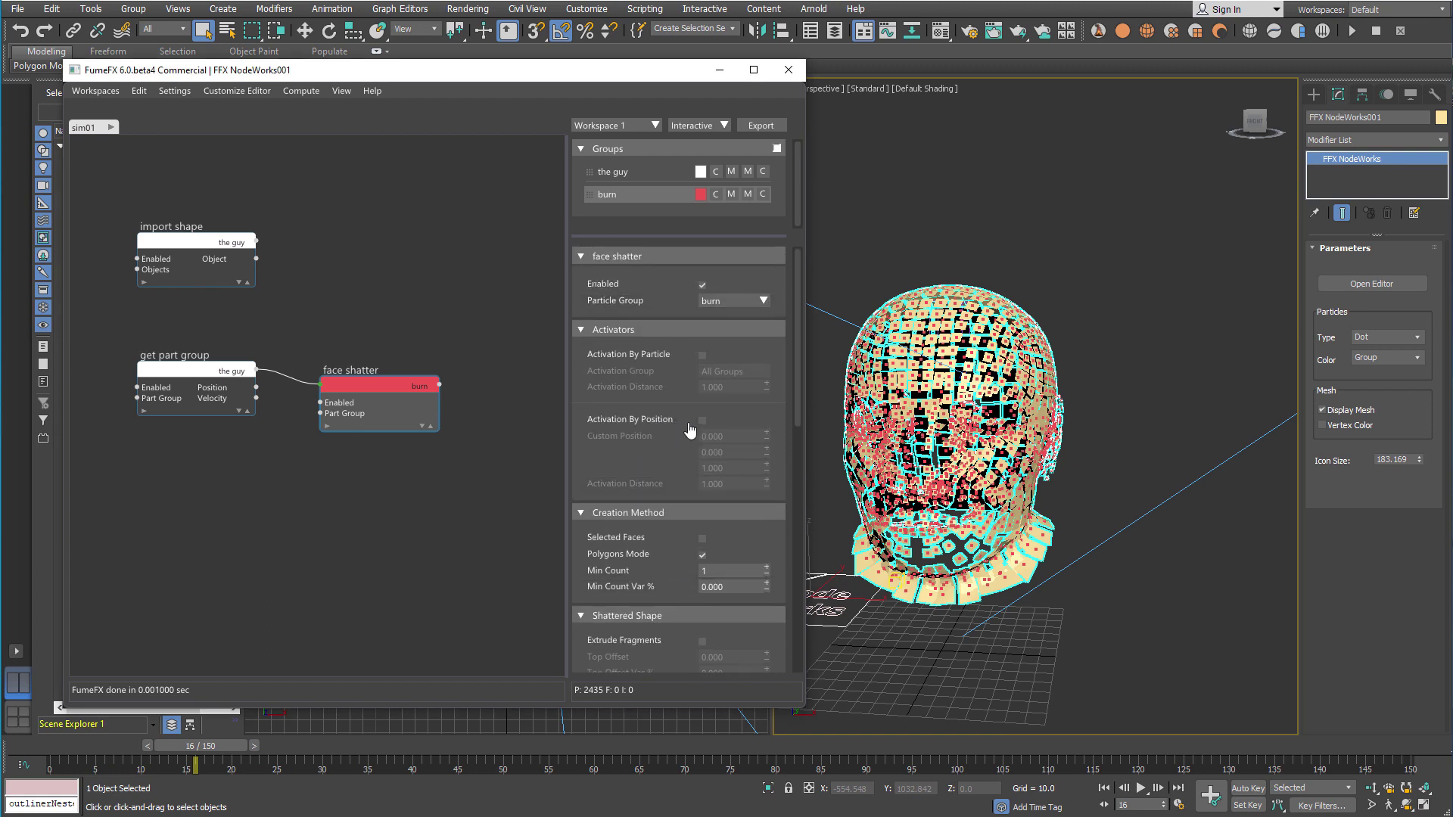
{"action": "left_click", "coordinate": [702, 420]}
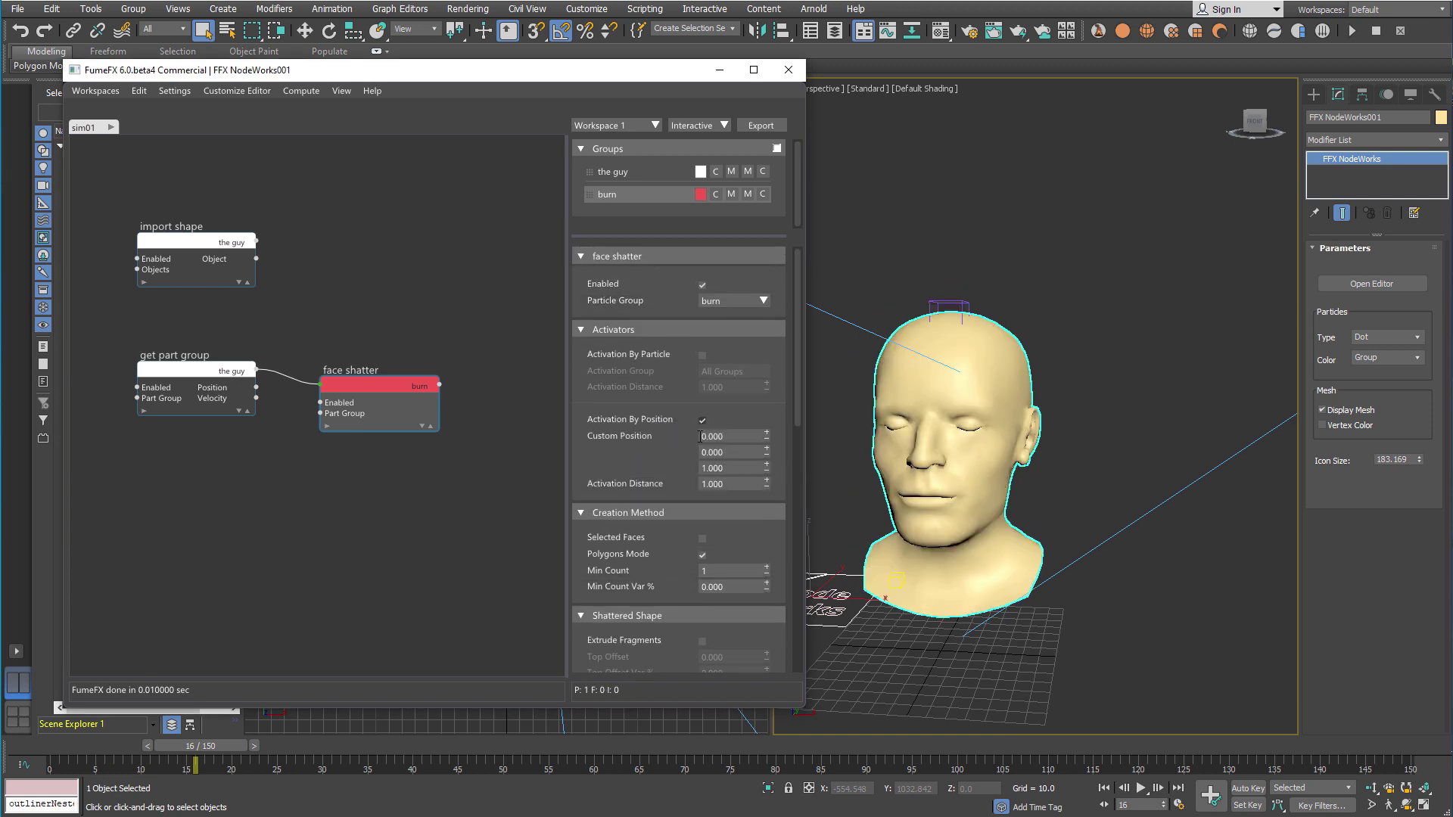
{"action": "left_click_drag", "start_coordinate": [581, 79], "coordinate": [791, 97]}
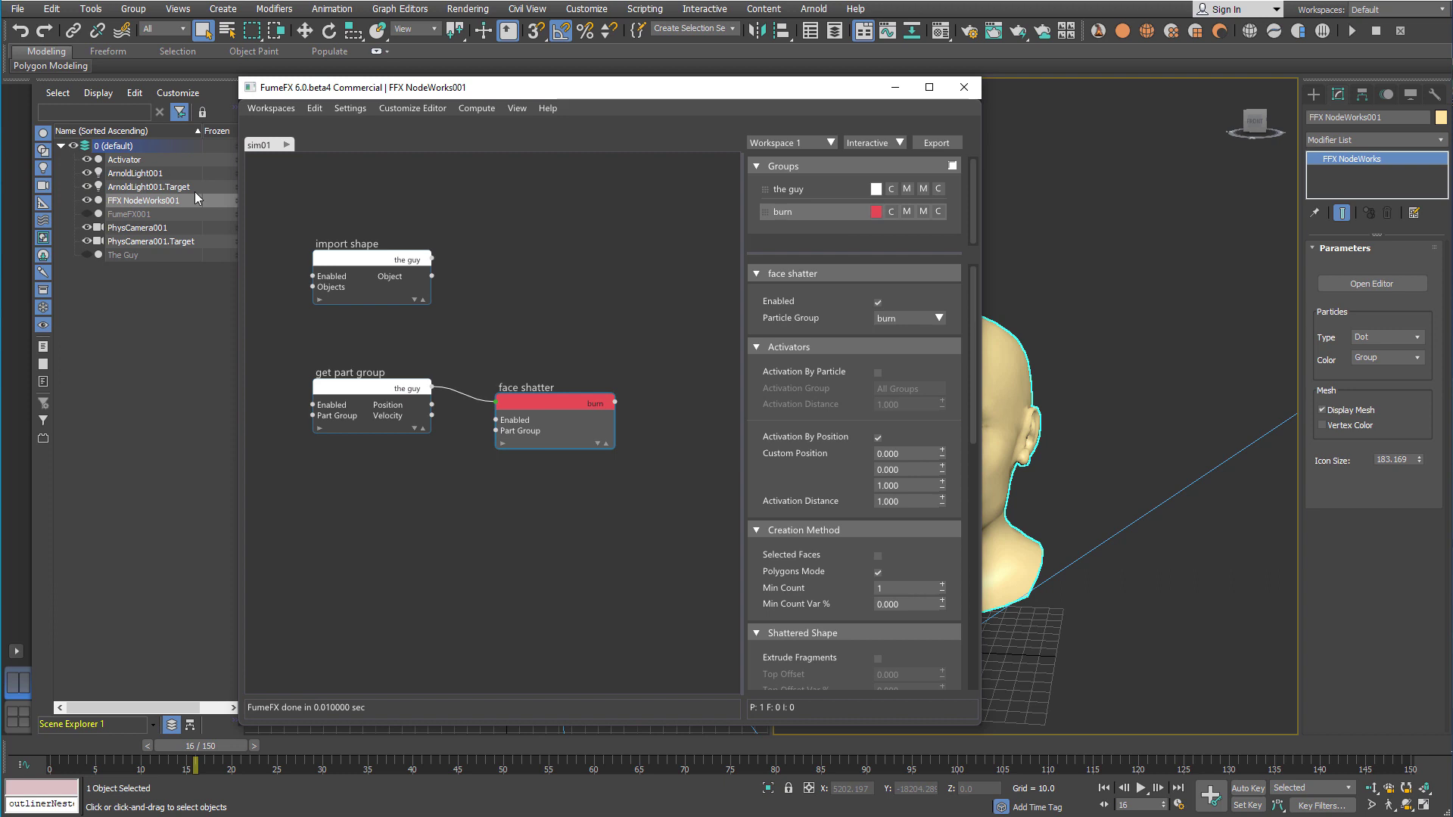
{"action": "left_click", "coordinate": [125, 160]}
{"action": "left_click_drag", "start_coordinate": [523, 94], "coordinate": [402, 126]}
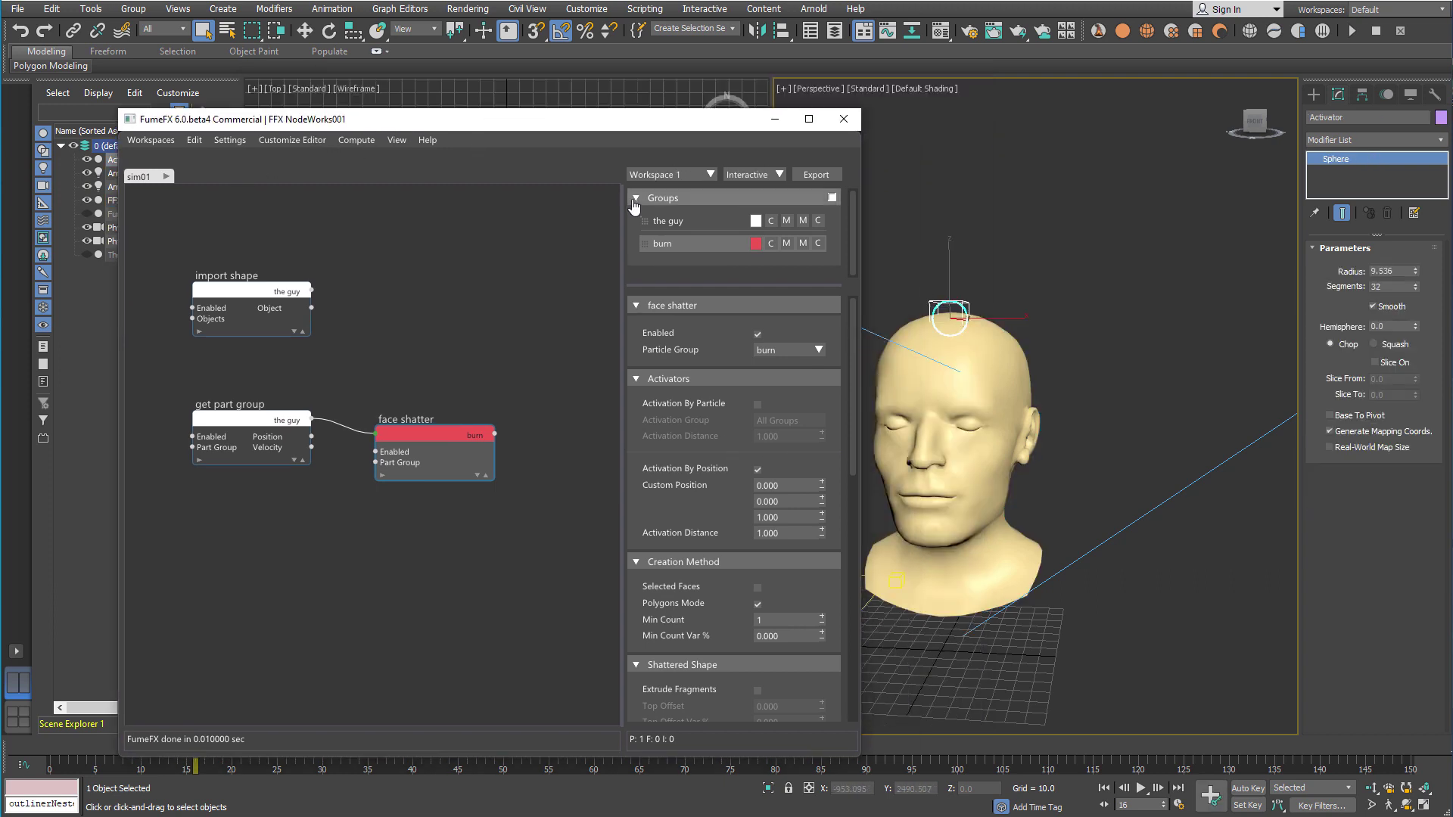
Add an Object Info node below the get part group node and assign the Activator sphere as its object
{"action": "left_click_drag", "start_coordinate": [614, 127], "coordinate": [752, 123]}
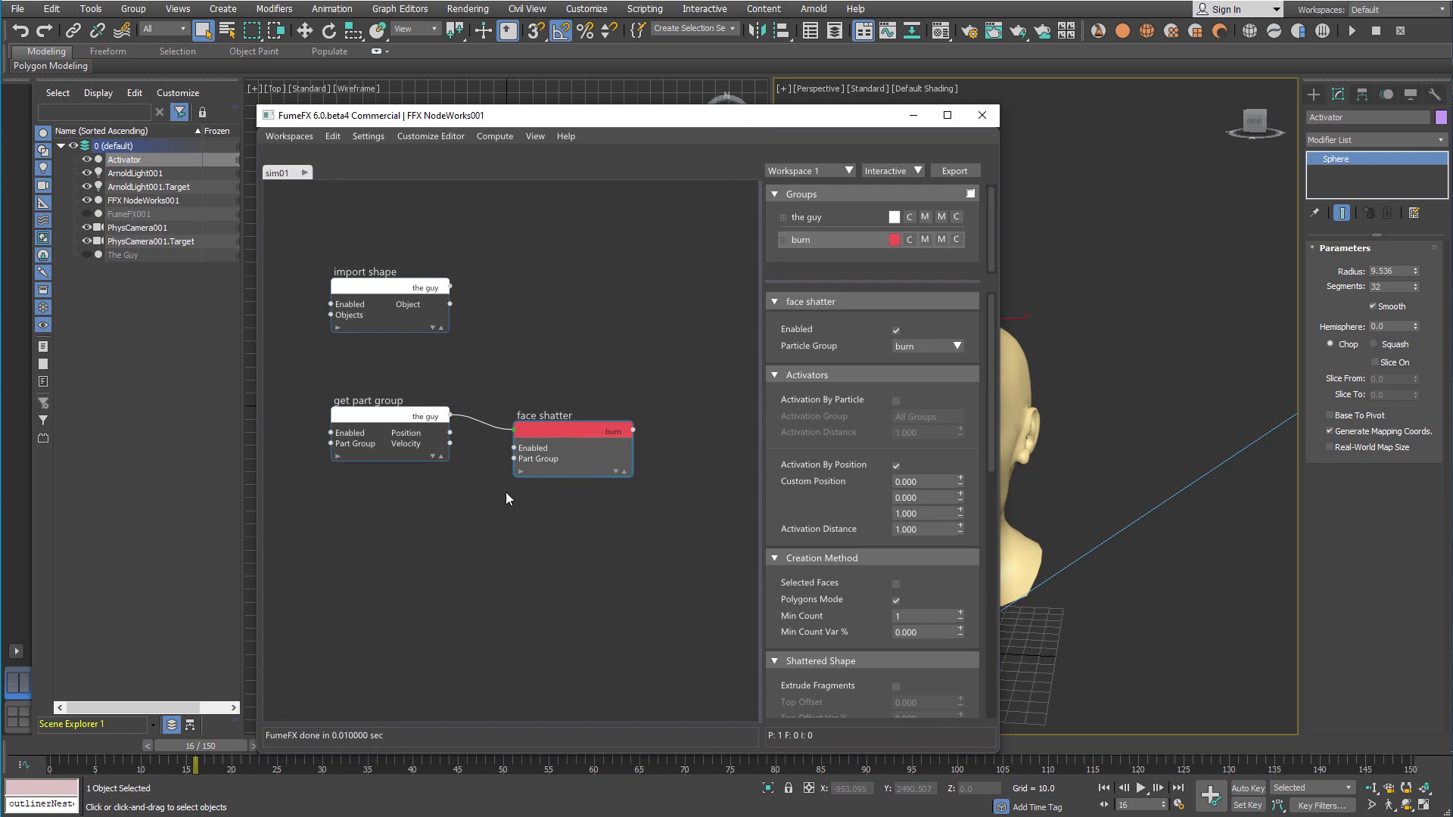
{"action": "right_click", "coordinate": [364, 514]}
{"action": "type", "text": "obj"}
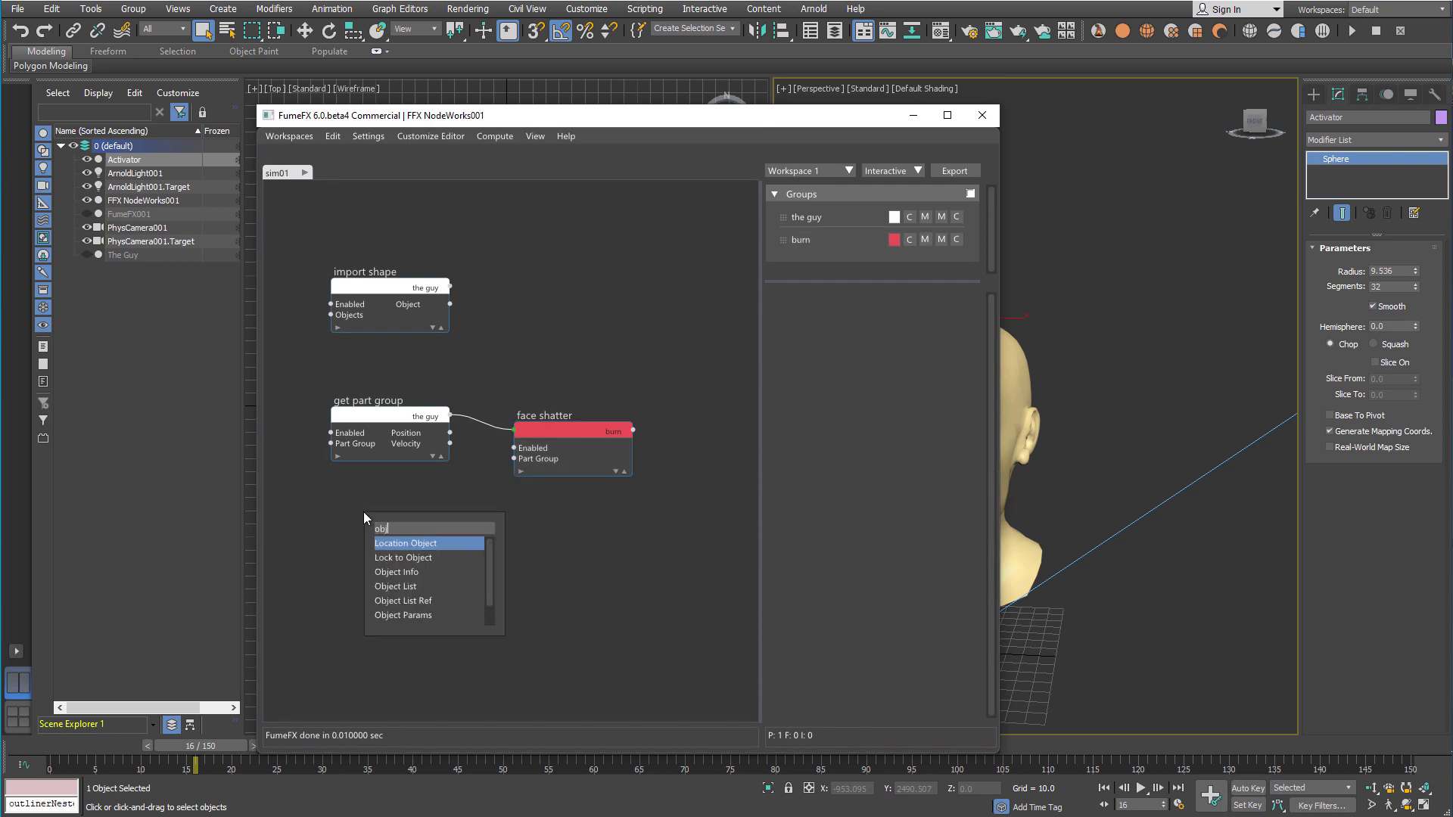
{"action": "left_click", "coordinate": [424, 569]}
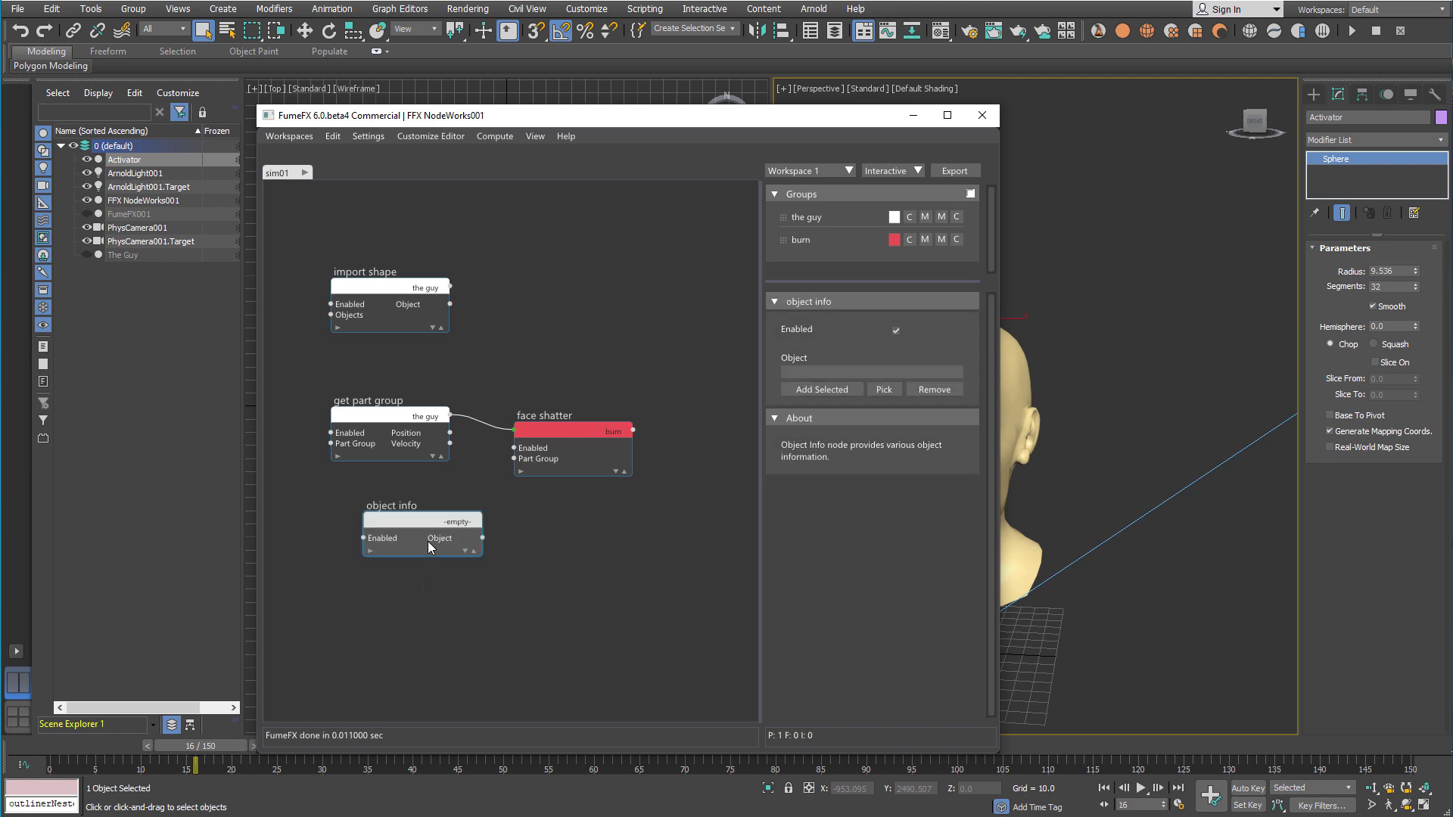
{"action": "left_click", "coordinate": [884, 389]}
{"action": "left_click", "coordinate": [157, 158]}
Align the object info node under the get part group node and connect its Position output to the face shatter's Custom Position
{"action": "left_click_drag", "start_coordinate": [425, 510], "coordinate": [392, 510]}
{"action": "left_click", "coordinate": [433, 552]}
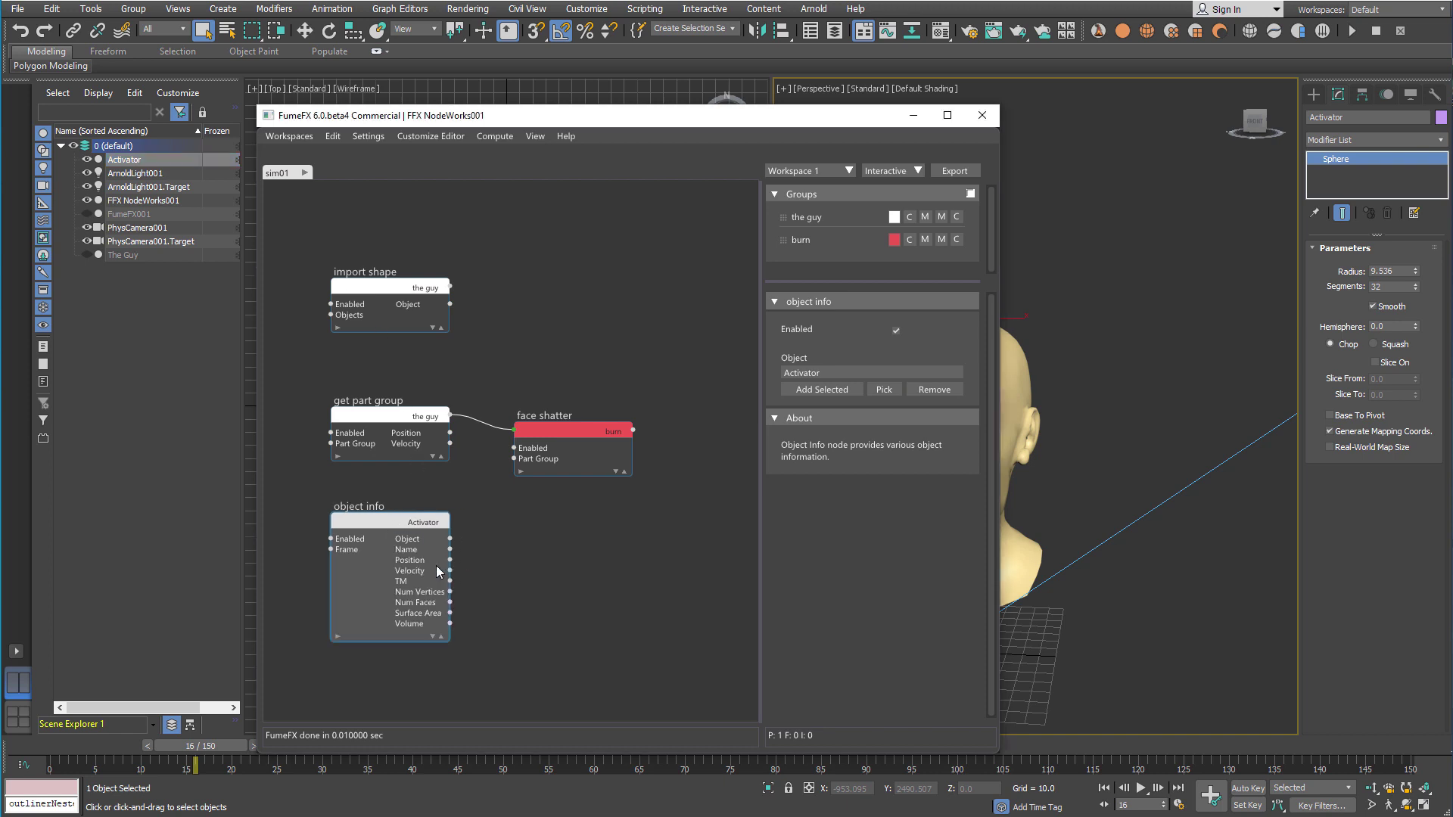
{"action": "left_click_drag", "start_coordinate": [449, 559], "coordinate": [545, 511]}
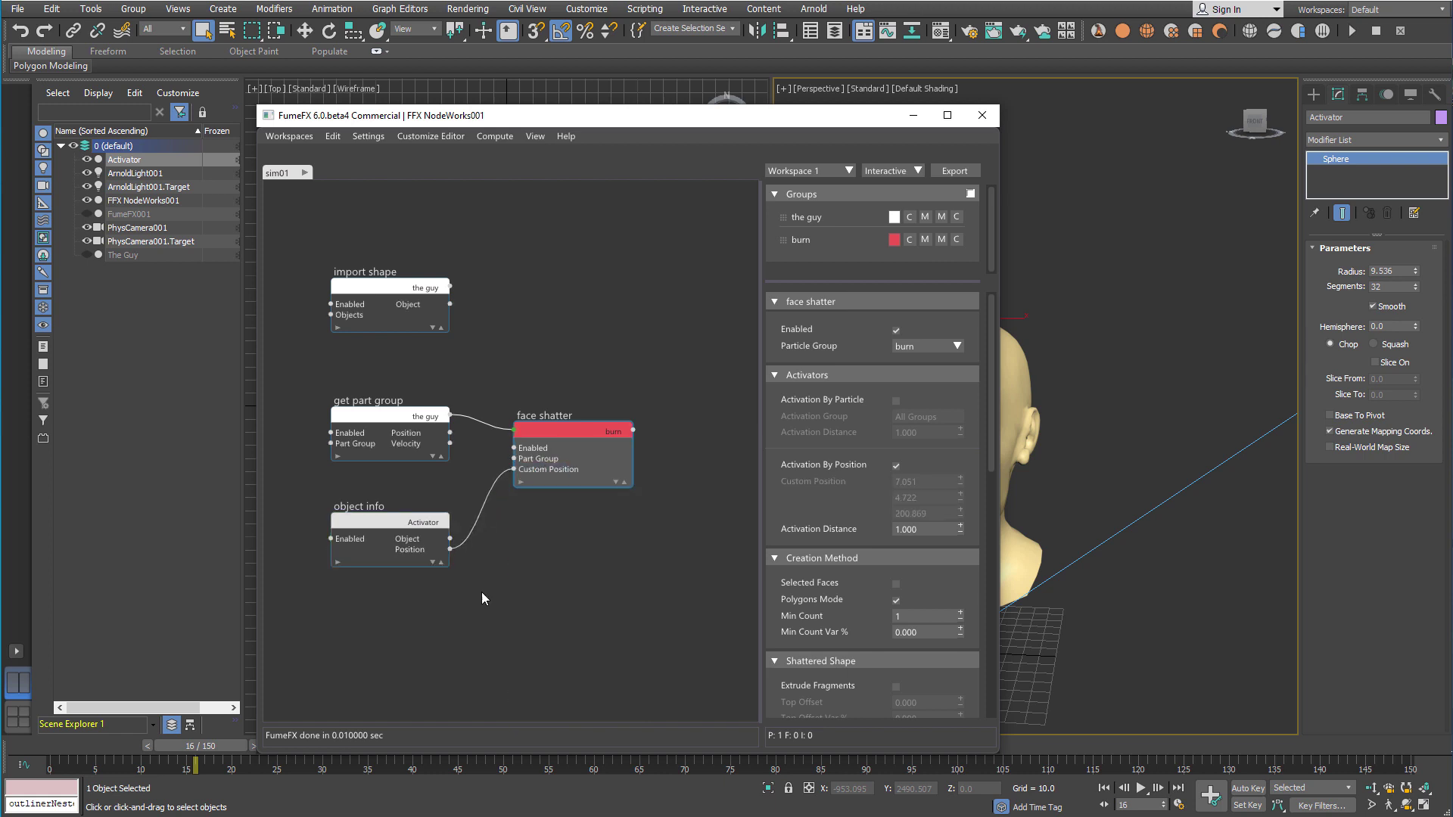
Try larger position Activation Distances such as 34.290 on the face shatter node with the timeline at frame 29
{"action": "left_click_drag", "start_coordinate": [555, 125], "coordinate": [381, 106]}
{"action": "left_click_drag", "start_coordinate": [230, 746], "coordinate": [346, 746]}
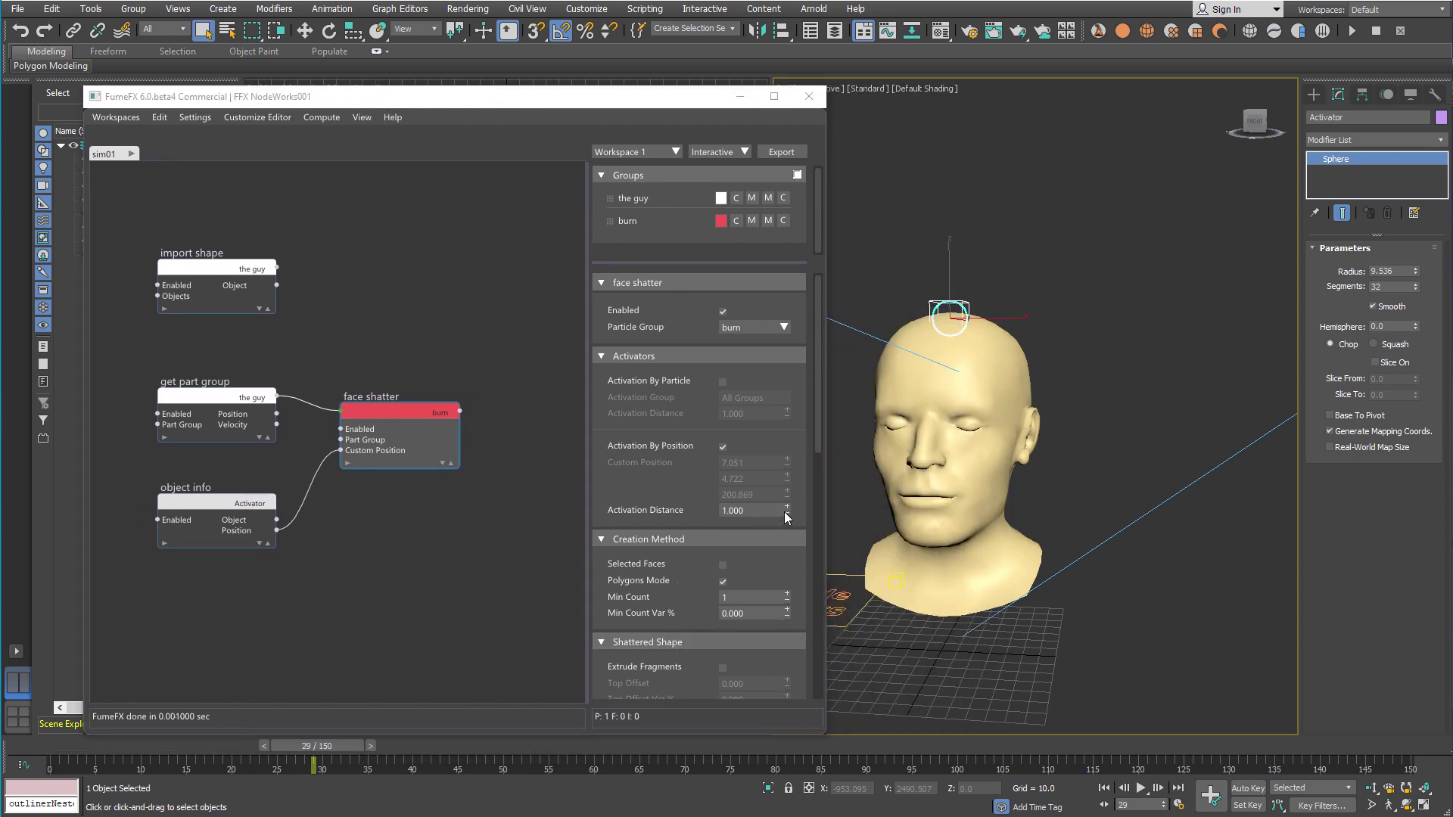
{"action": "left_click_drag", "start_coordinate": [787, 511], "coordinate": [785, 378]}
{"action": "left_click_drag", "start_coordinate": [825, 8], "coordinate": [645, 368]}
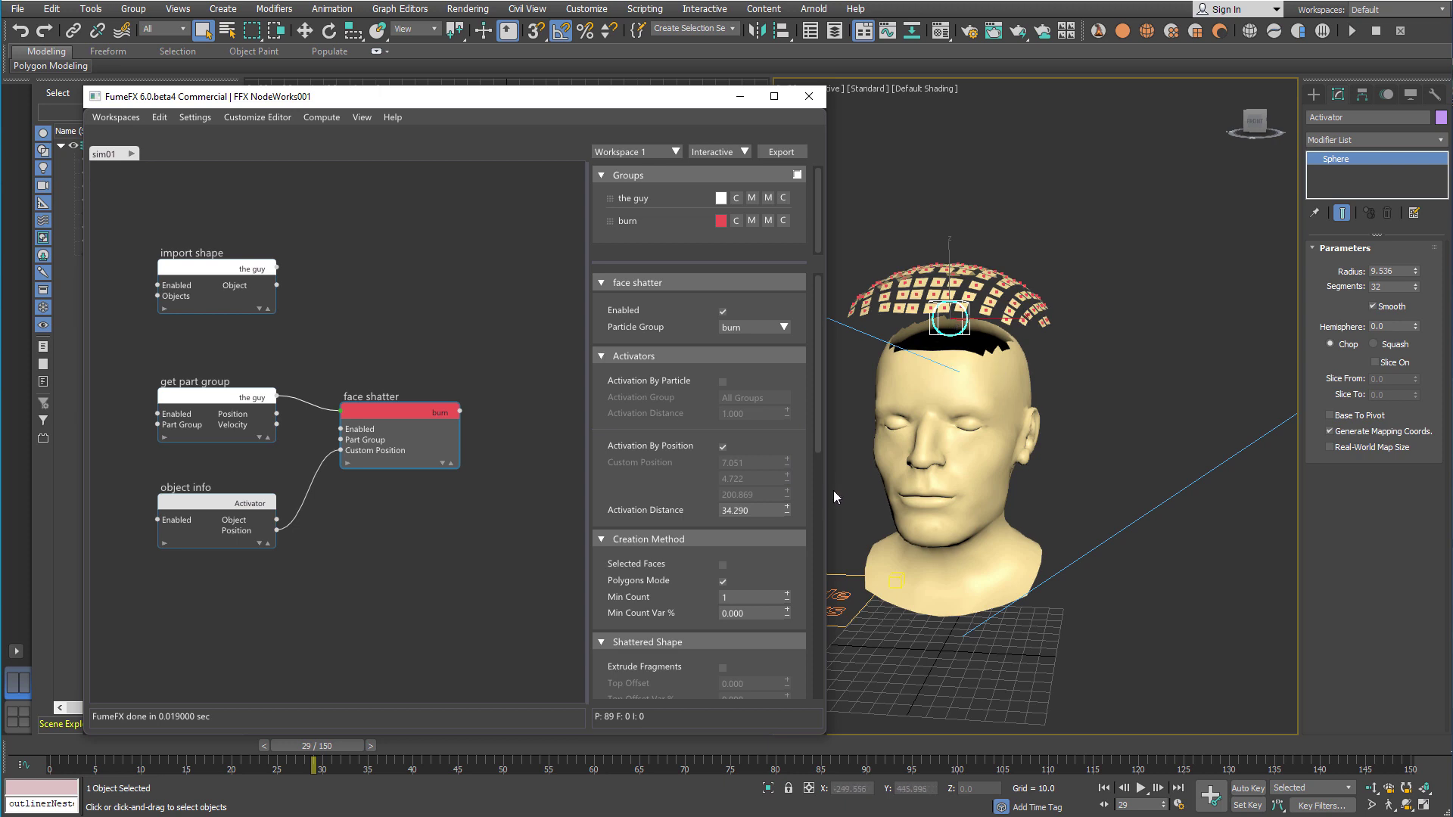
{"action": "left_click_drag", "start_coordinate": [788, 512], "coordinate": [797, 612]}
Set the face shatter's position Activation Distance to 3 and return the timeline to frame 0
{"action": "left_click_drag", "start_coordinate": [767, 511], "coordinate": [653, 529]}
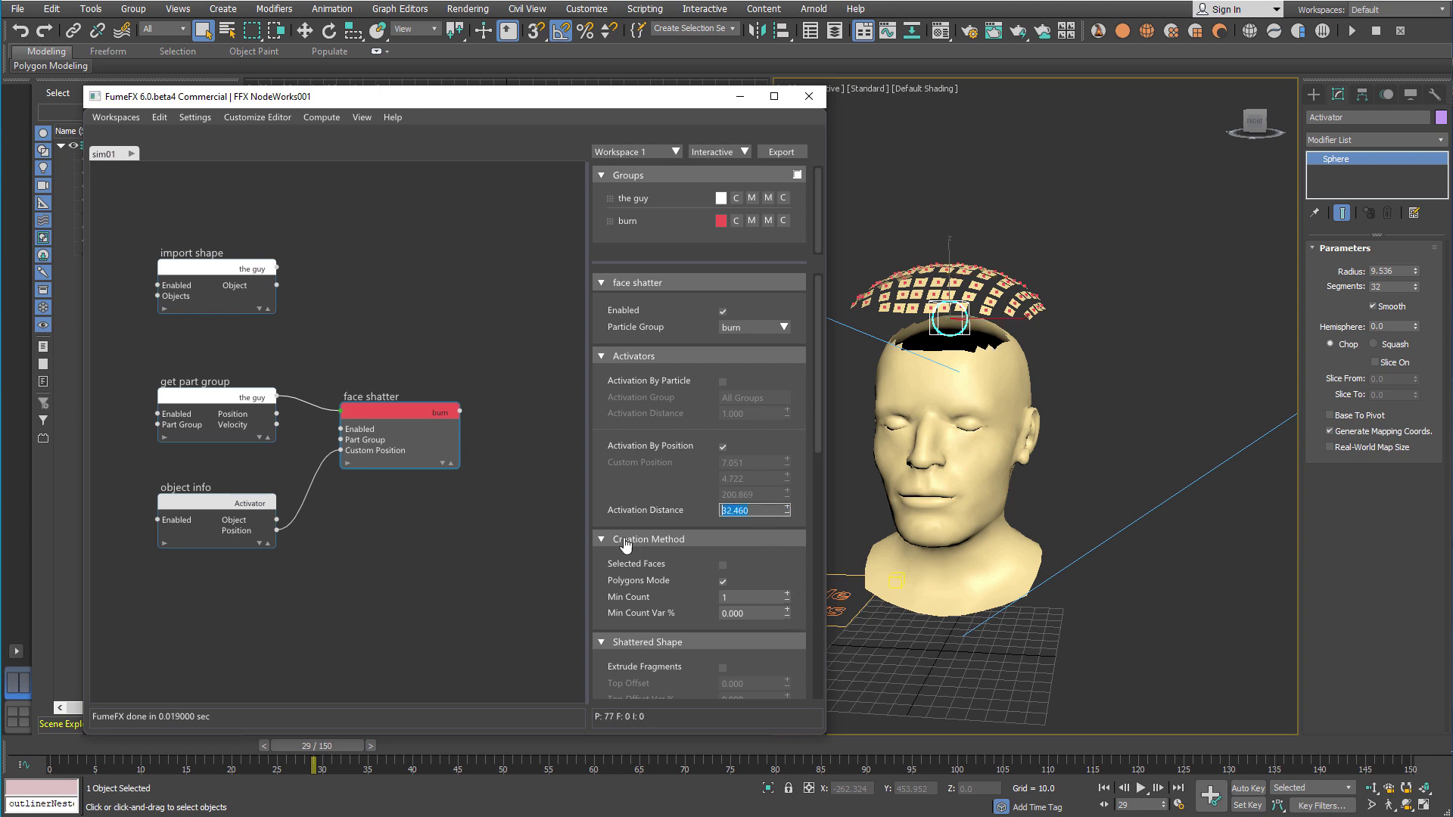
{"action": "type", "text": "3"}
{"action": "key", "text": "Return"}
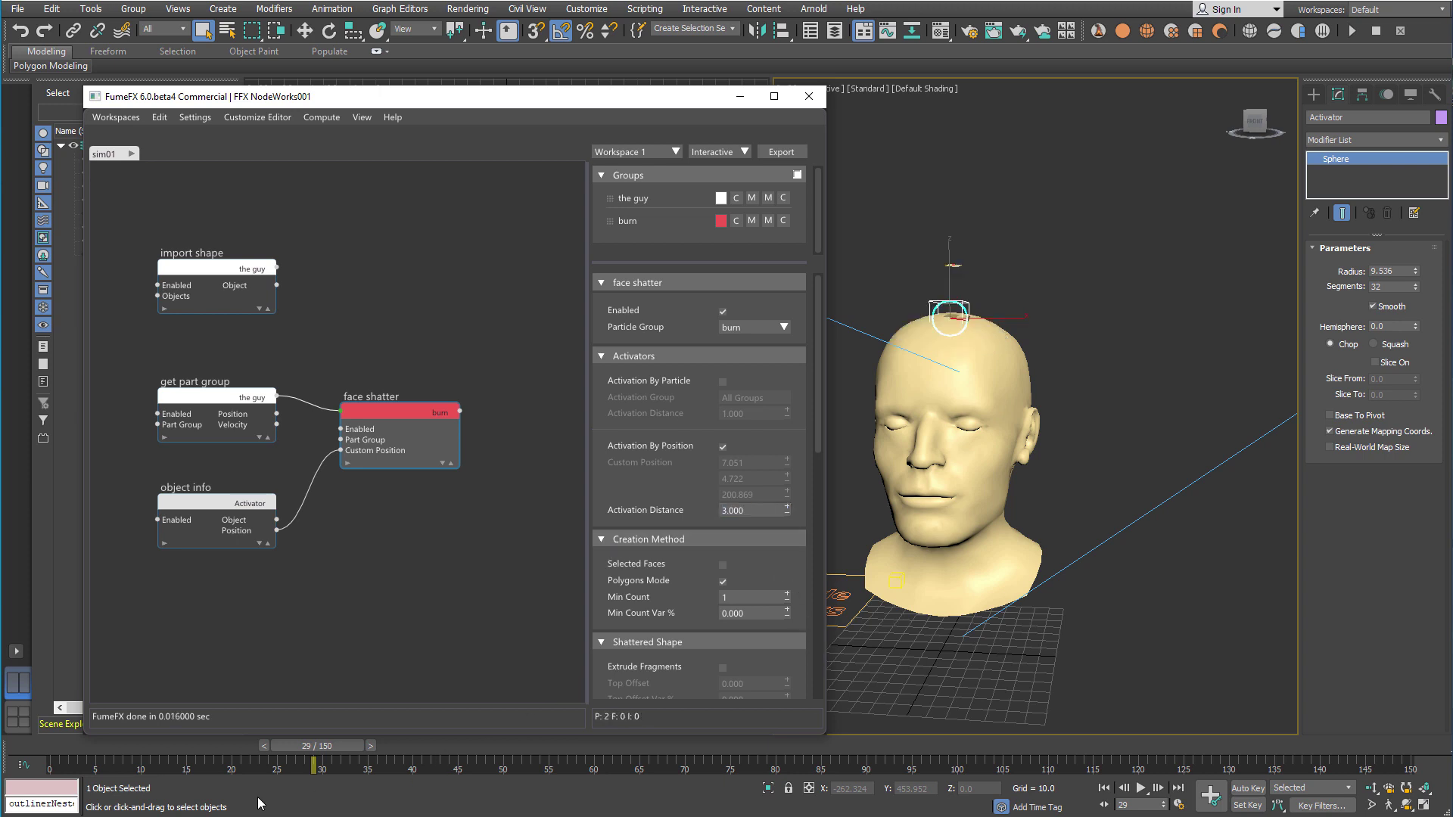
{"action": "left_click", "coordinate": [89, 754]}
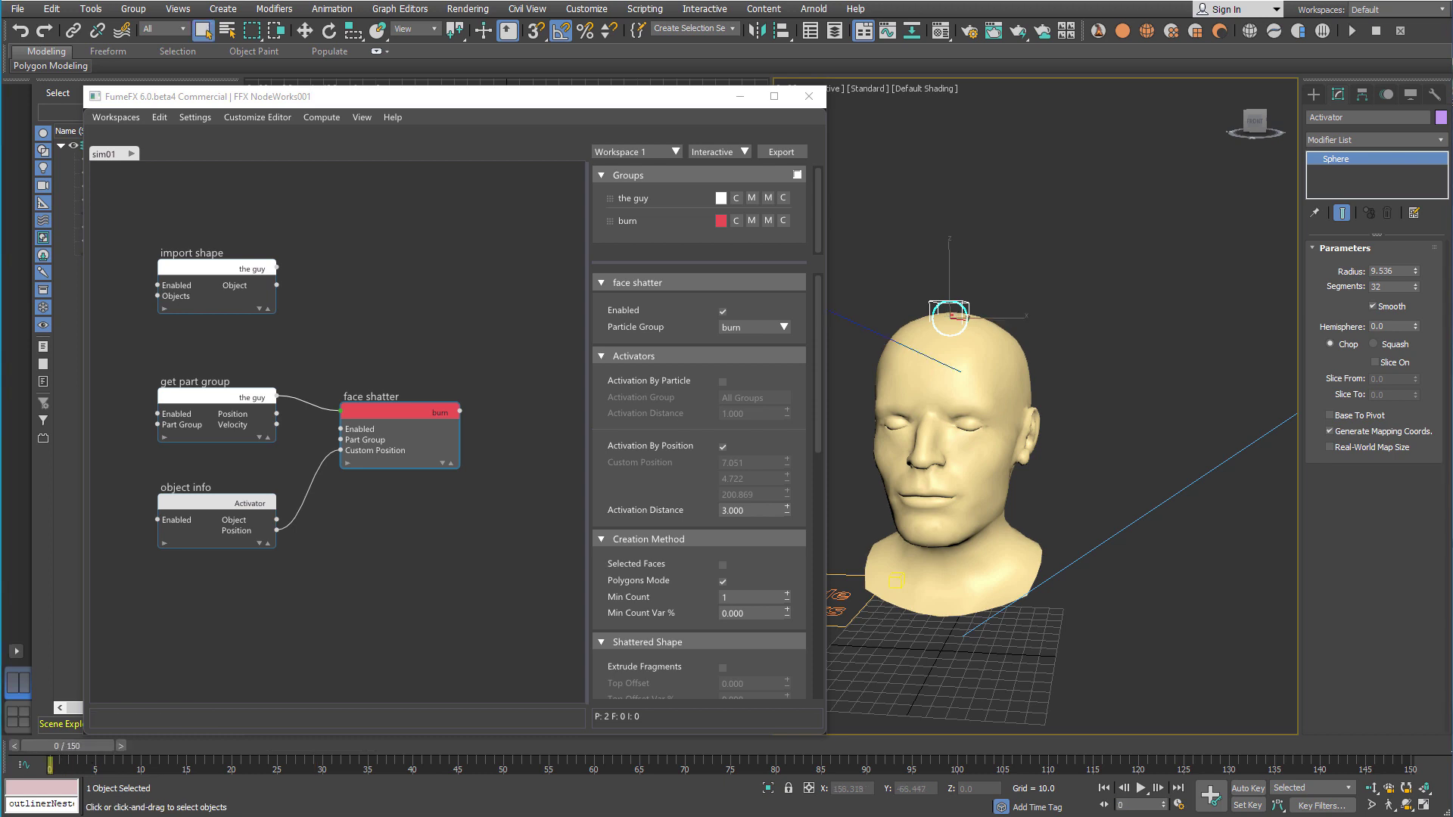
Add a second graph beside sim01 and name it burn
{"action": "double_click", "coordinate": [151, 157]}
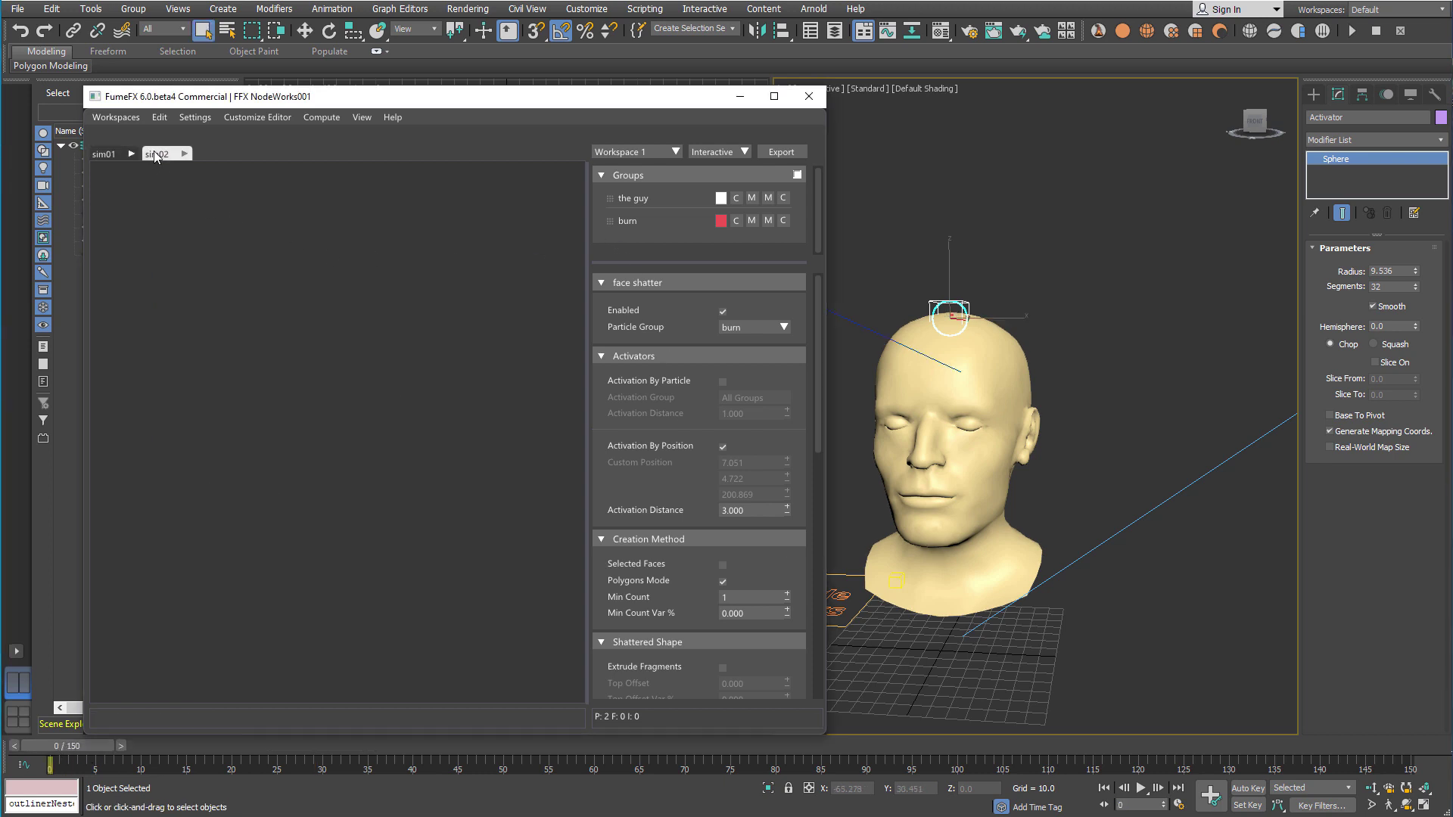
{"action": "double_click", "coordinate": [166, 155]}
{"action": "type", "text": "b"}
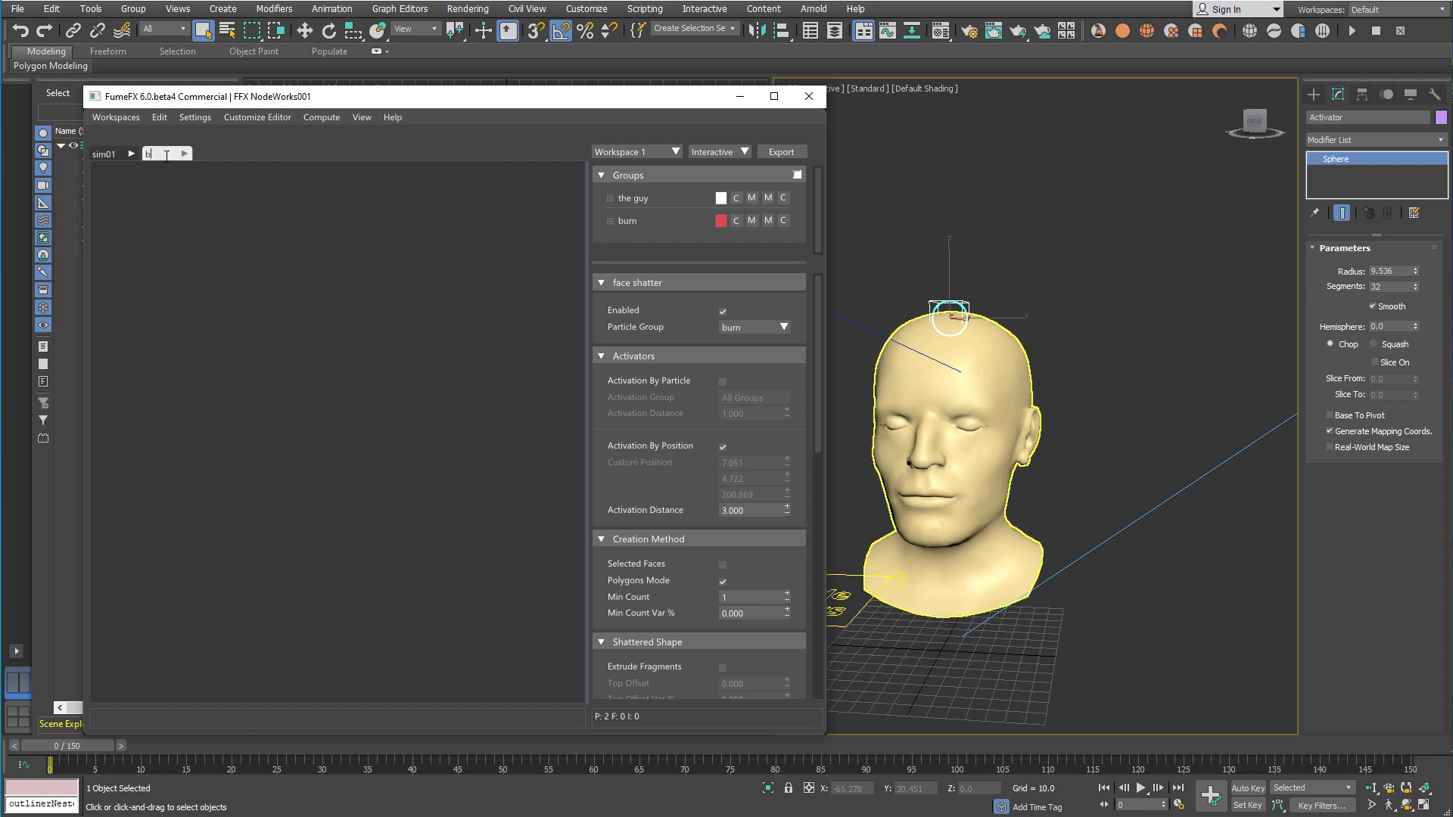
{"action": "type", "text": "urn"}
Create a get part group node for the burn group in the upper area of the burn graph
{"action": "right_click", "coordinate": [170, 251]}
{"action": "mouse_move", "coordinate": [250, 268]}
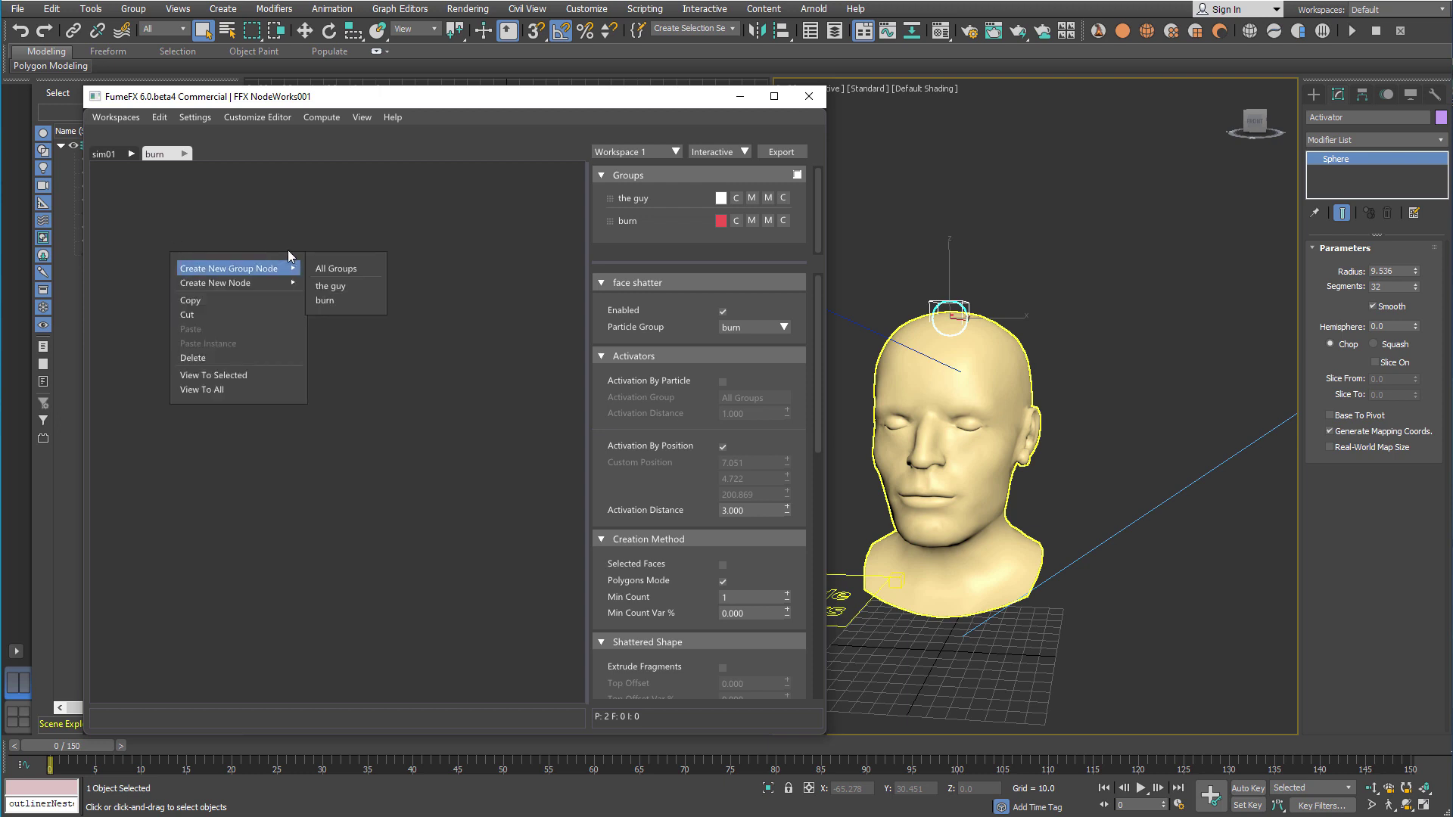
{"action": "left_click", "coordinate": [337, 295]}
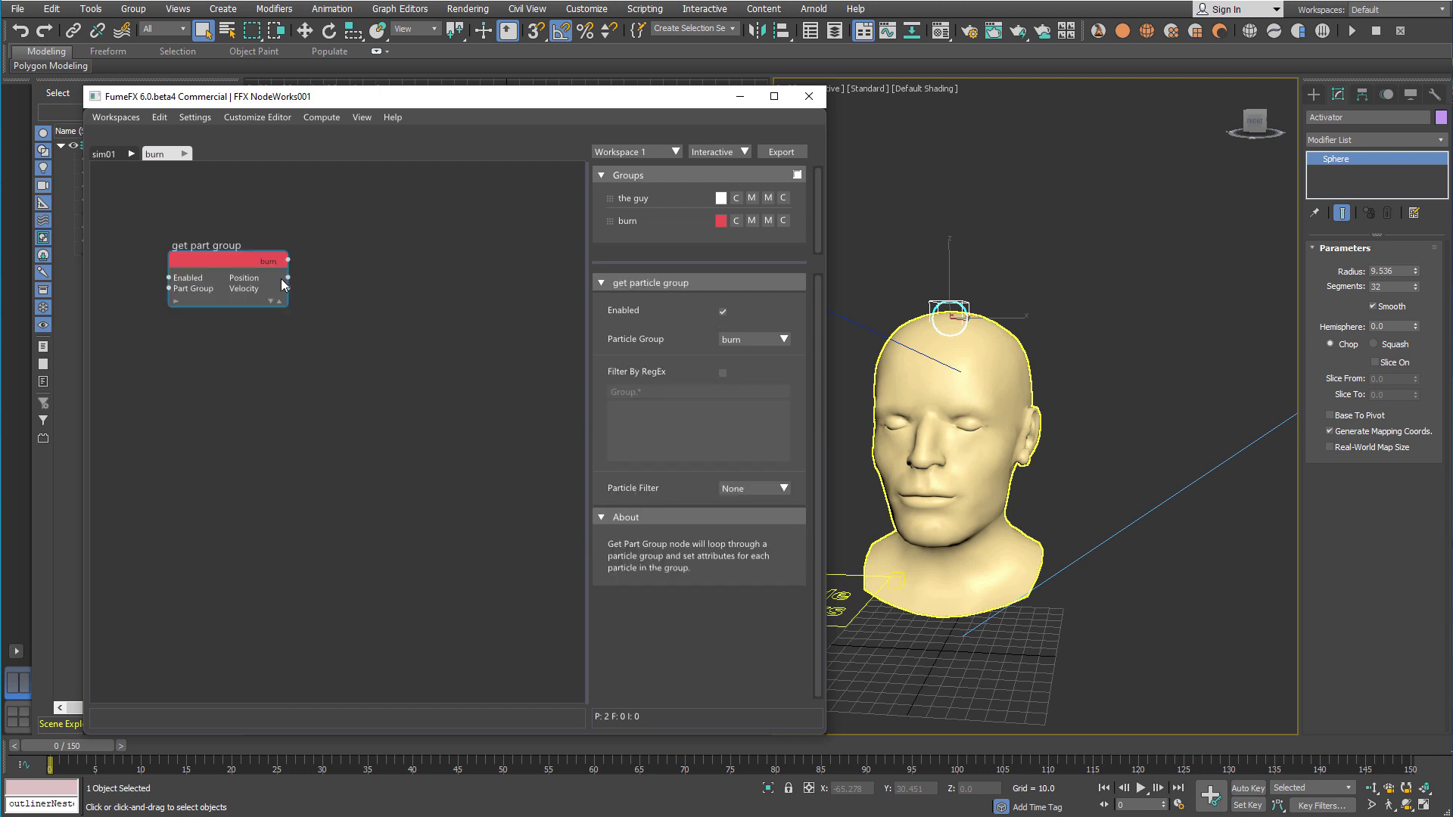
{"action": "left_click_drag", "start_coordinate": [245, 264], "coordinate": [230, 261]}
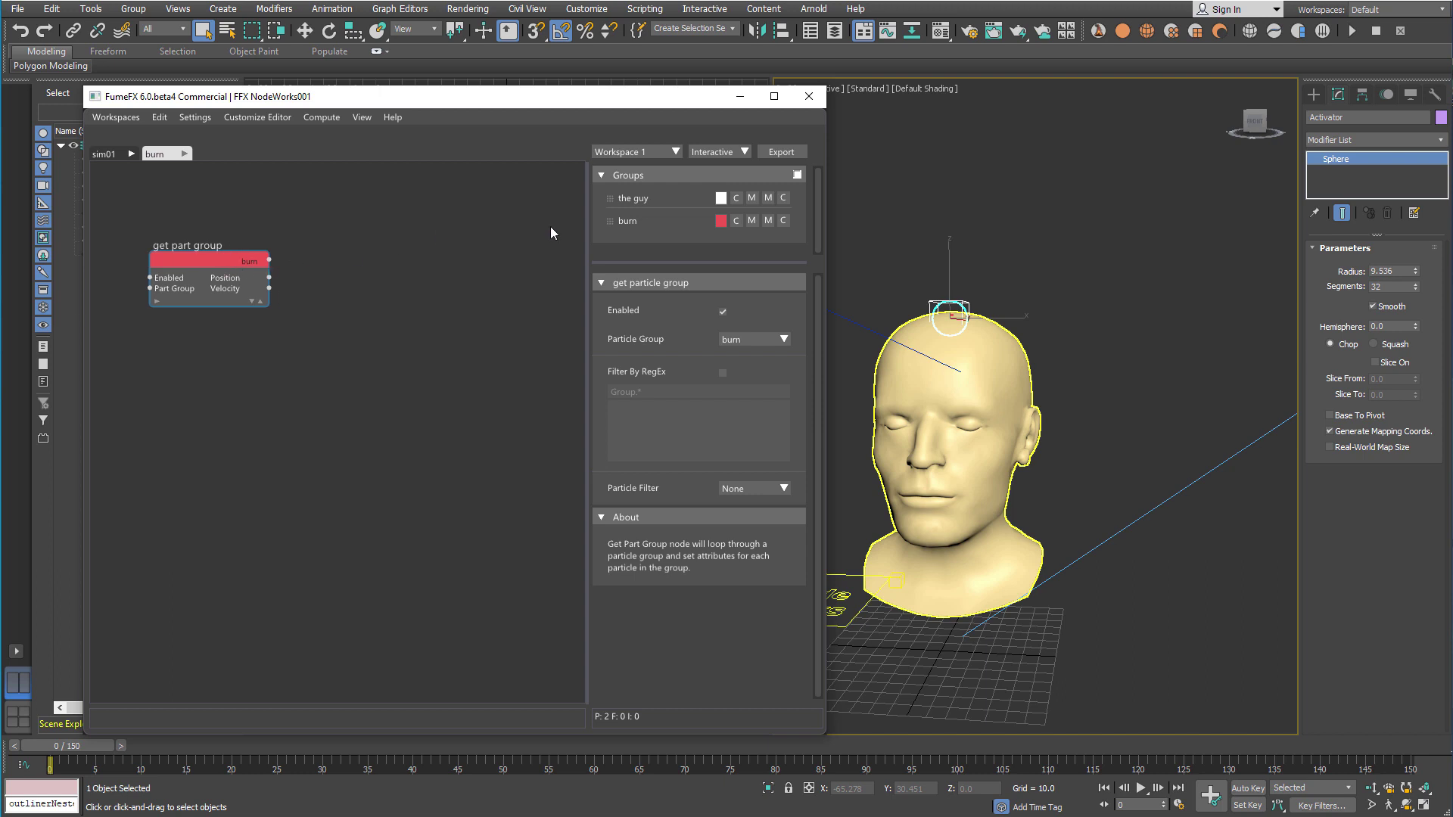
Add a particle group named ash and set its color to light blue, #66A0FF
{"action": "right_click", "coordinate": [635, 234]}
{"action": "left_click", "coordinate": [652, 247]}
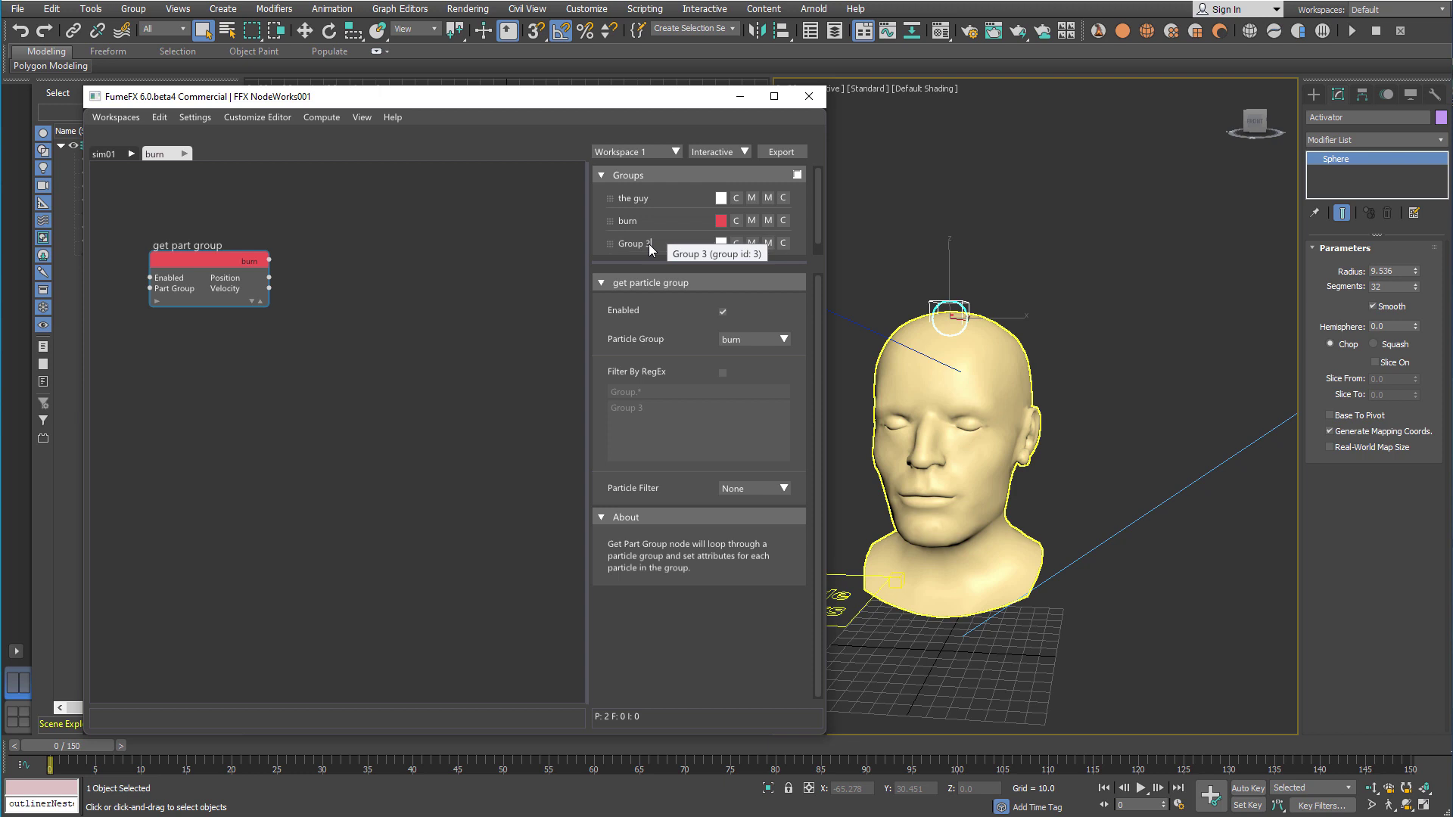
{"action": "double_click", "coordinate": [624, 243]}
{"action": "type", "text": "ash"}
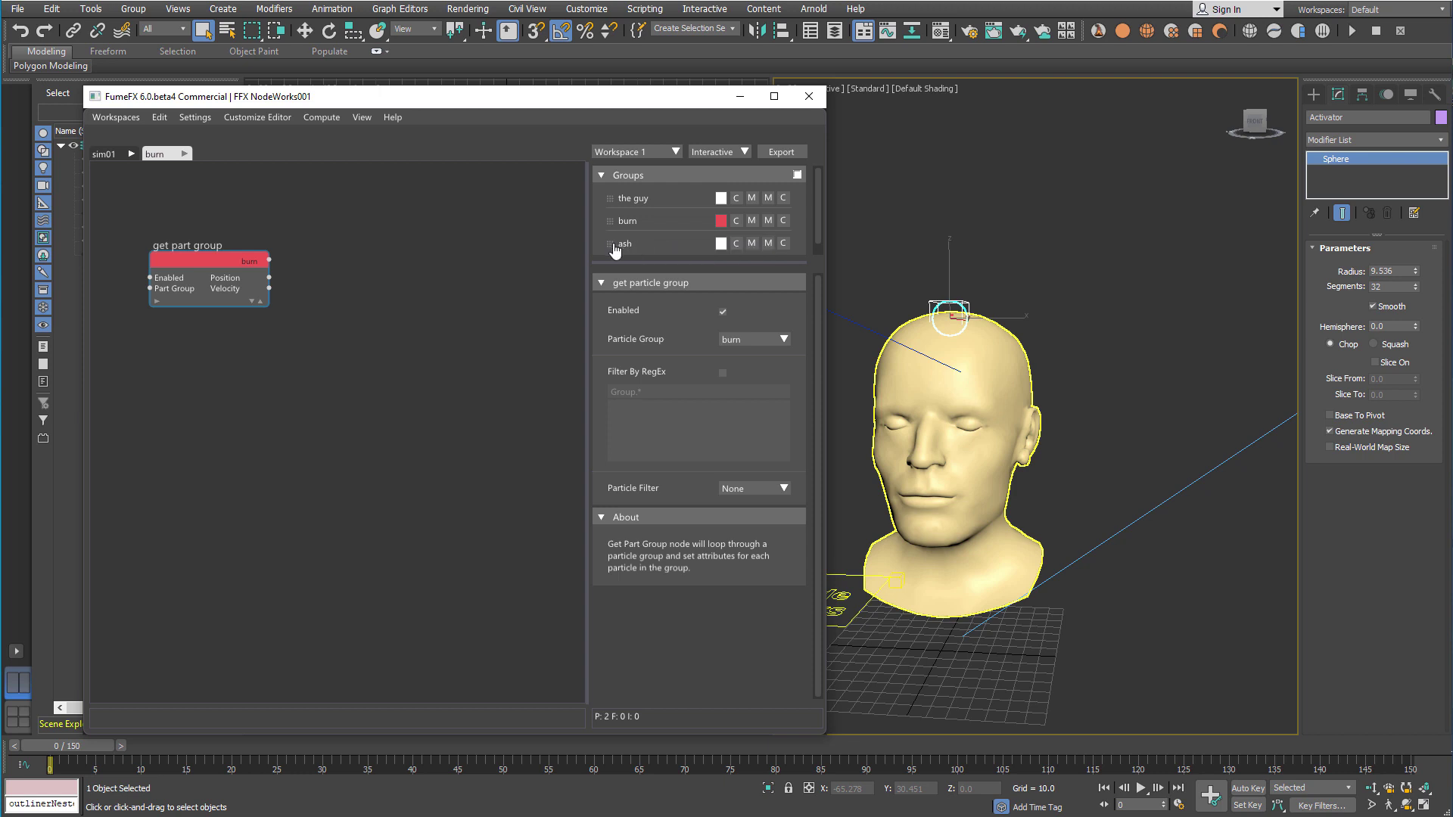
{"action": "key", "text": "Return"}
{"action": "left_click", "coordinate": [720, 243]}
{"action": "left_click", "coordinate": [770, 352]}
{"action": "left_click_drag", "start_coordinate": [696, 274], "coordinate": [700, 256]}
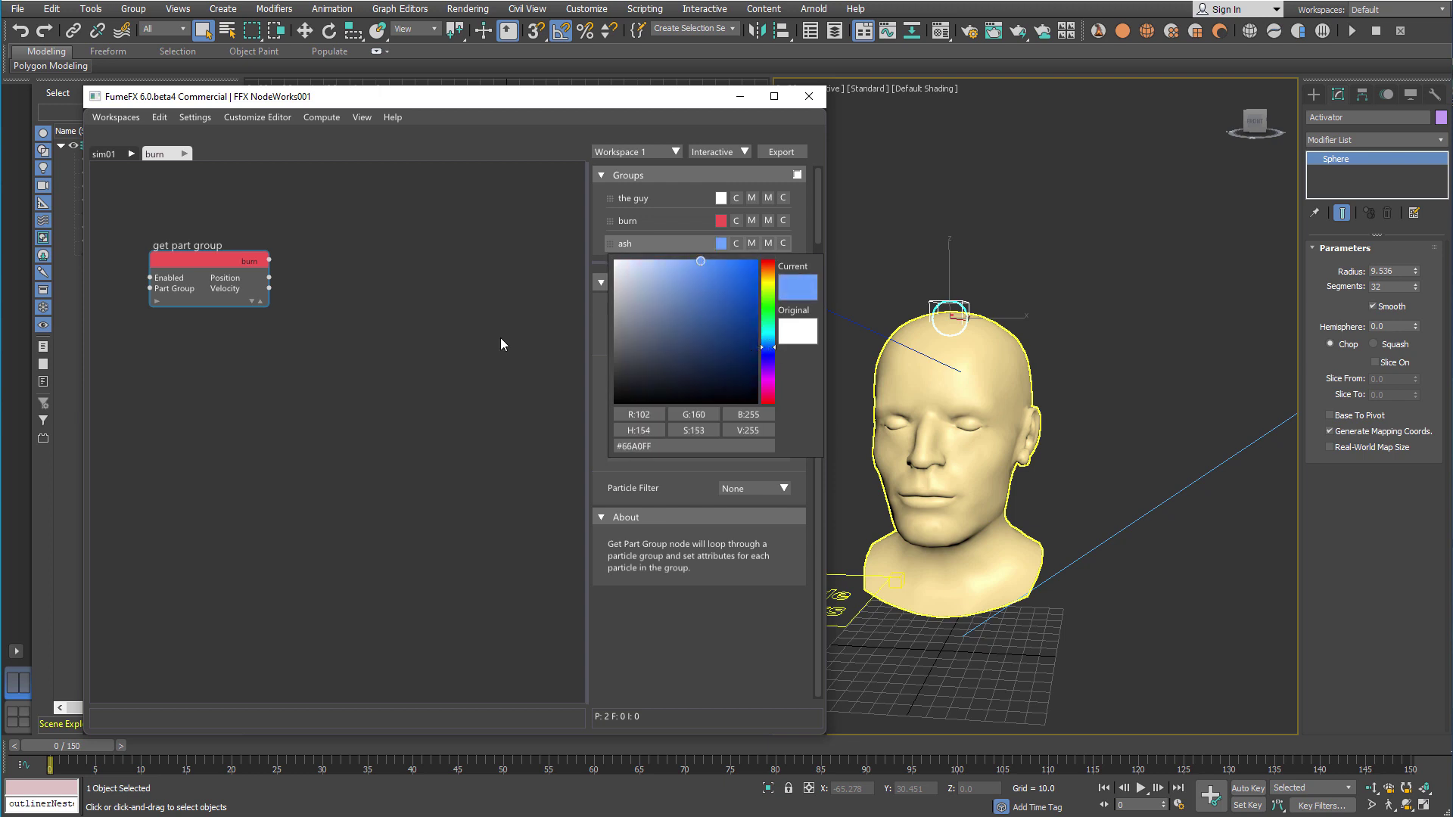
{"action": "left_click", "coordinate": [245, 270]}
Attach a Set Part Group node to the burn get part group node and set its Particle Group to ash
{"action": "left_click_drag", "start_coordinate": [263, 260], "coordinate": [345, 271]}
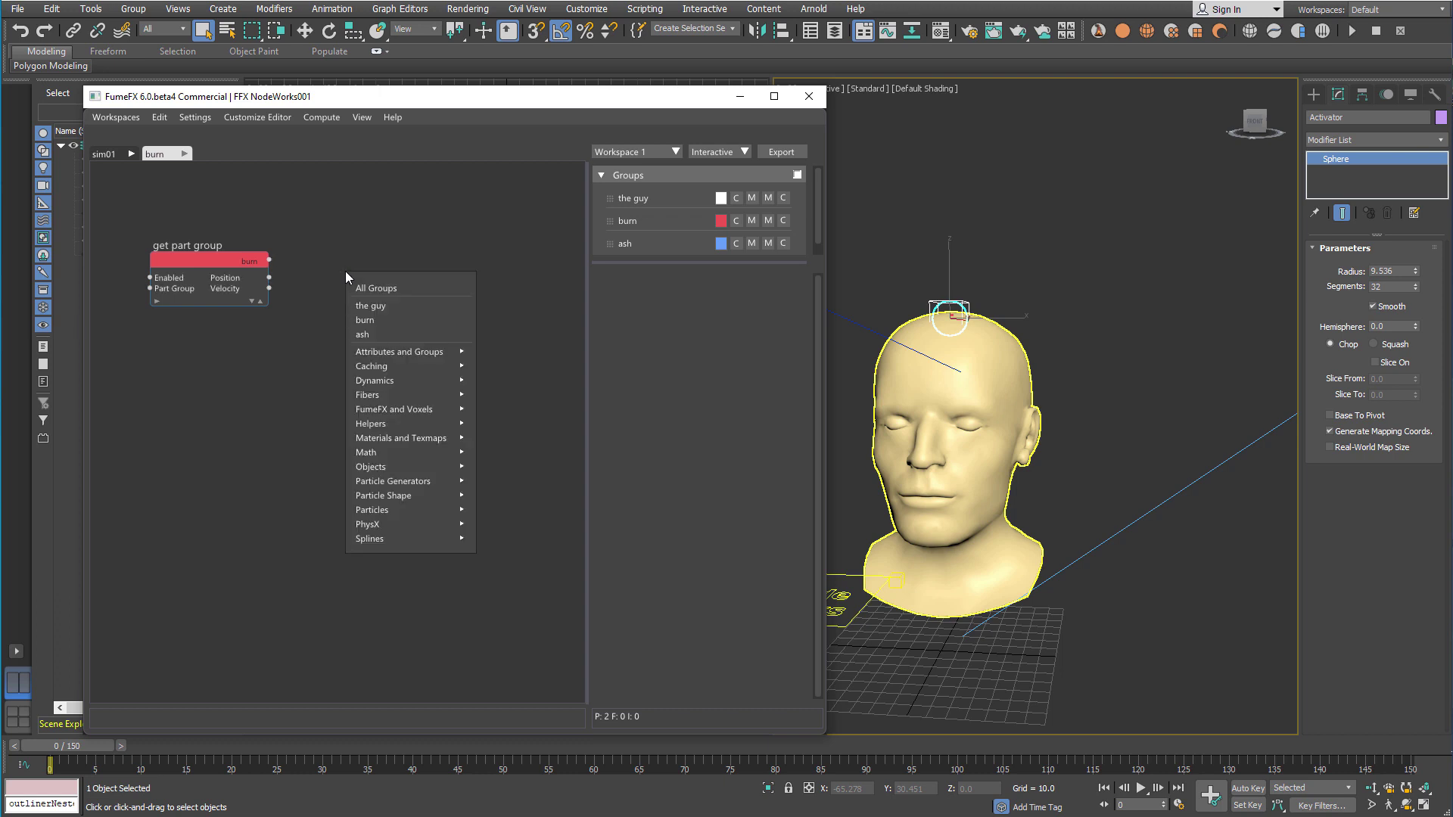
{"action": "type", "text": "s"}
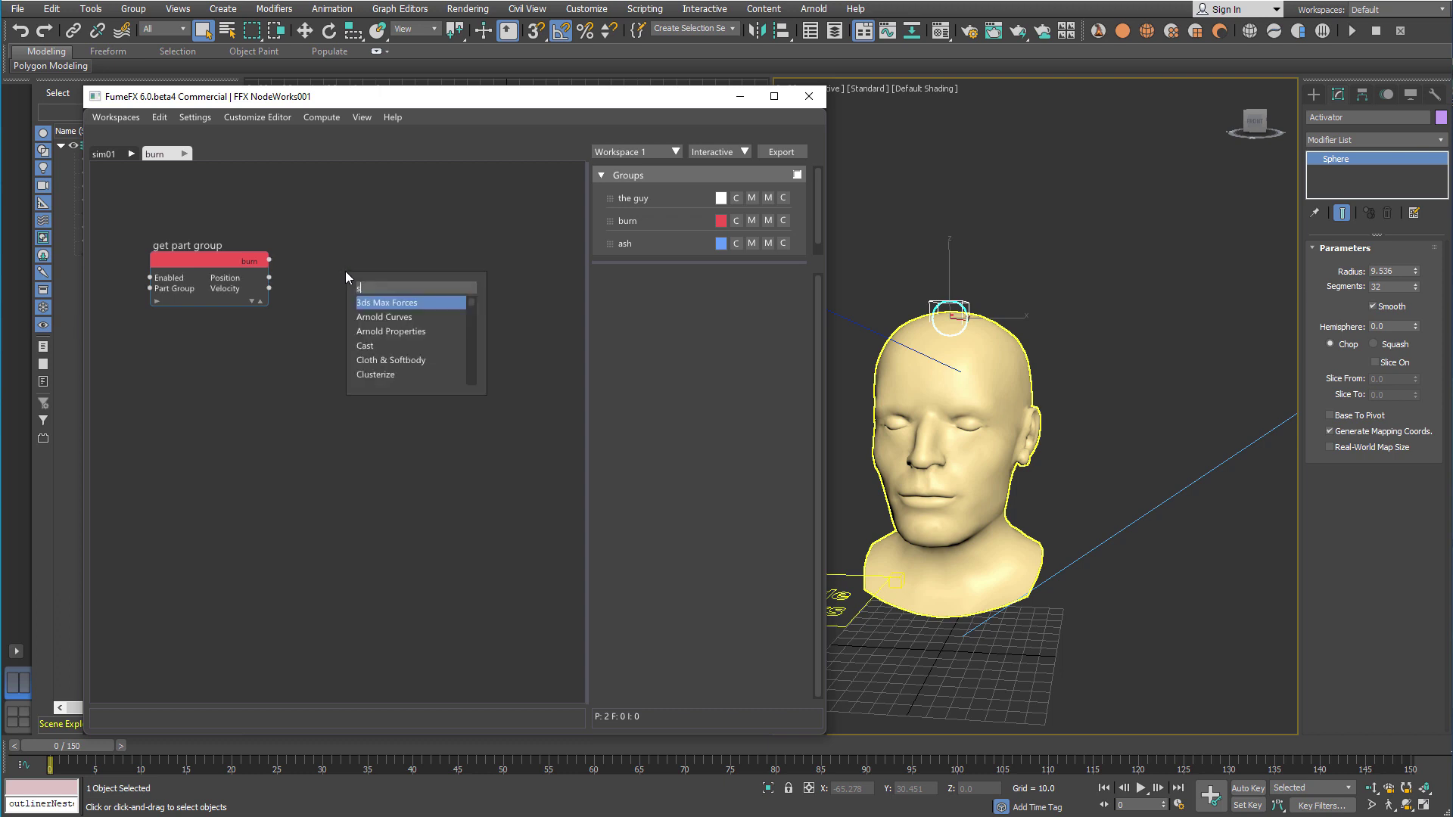
{"action": "type", "text": "e"}
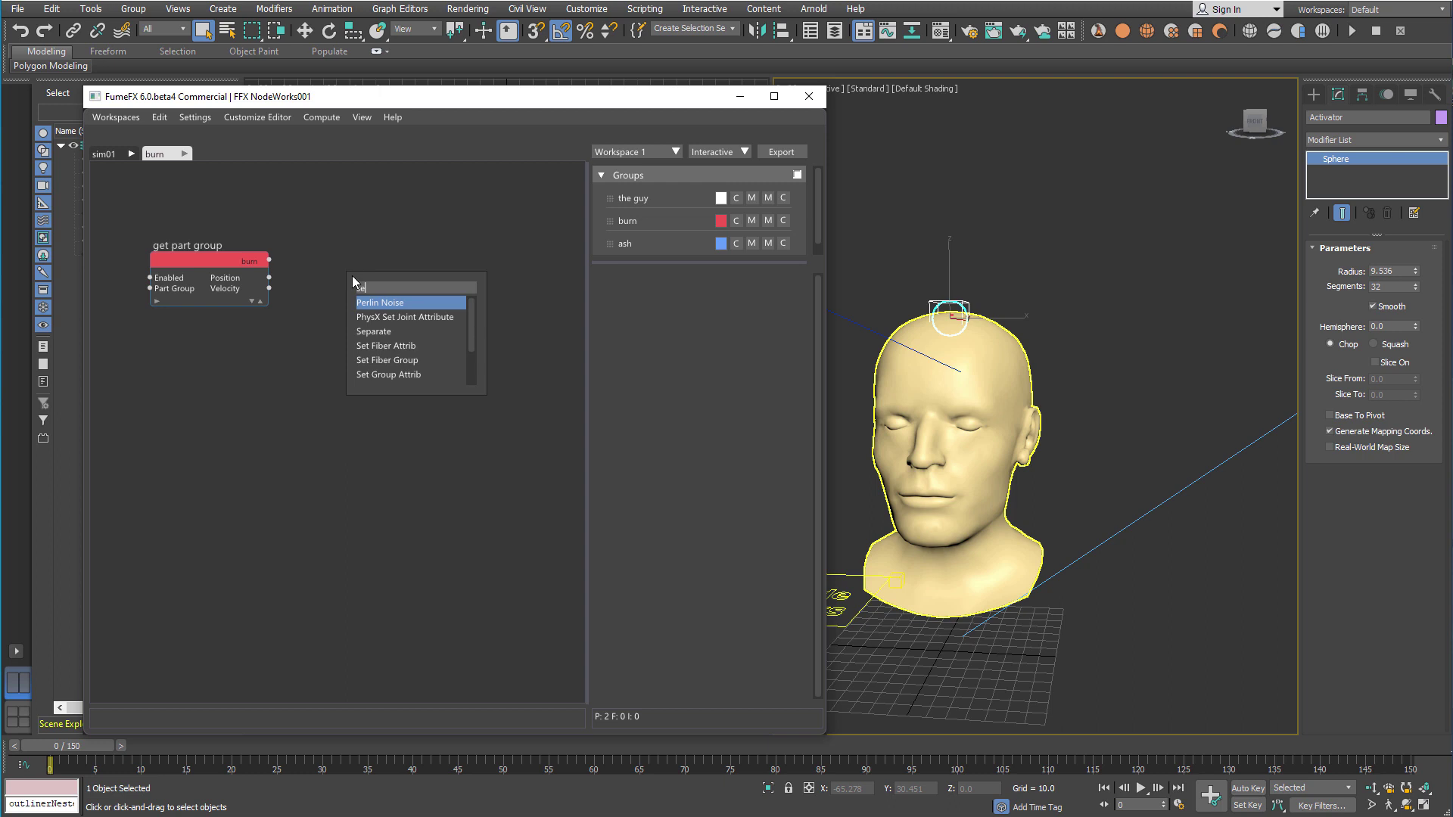
{"action": "type", "text": "t p"}
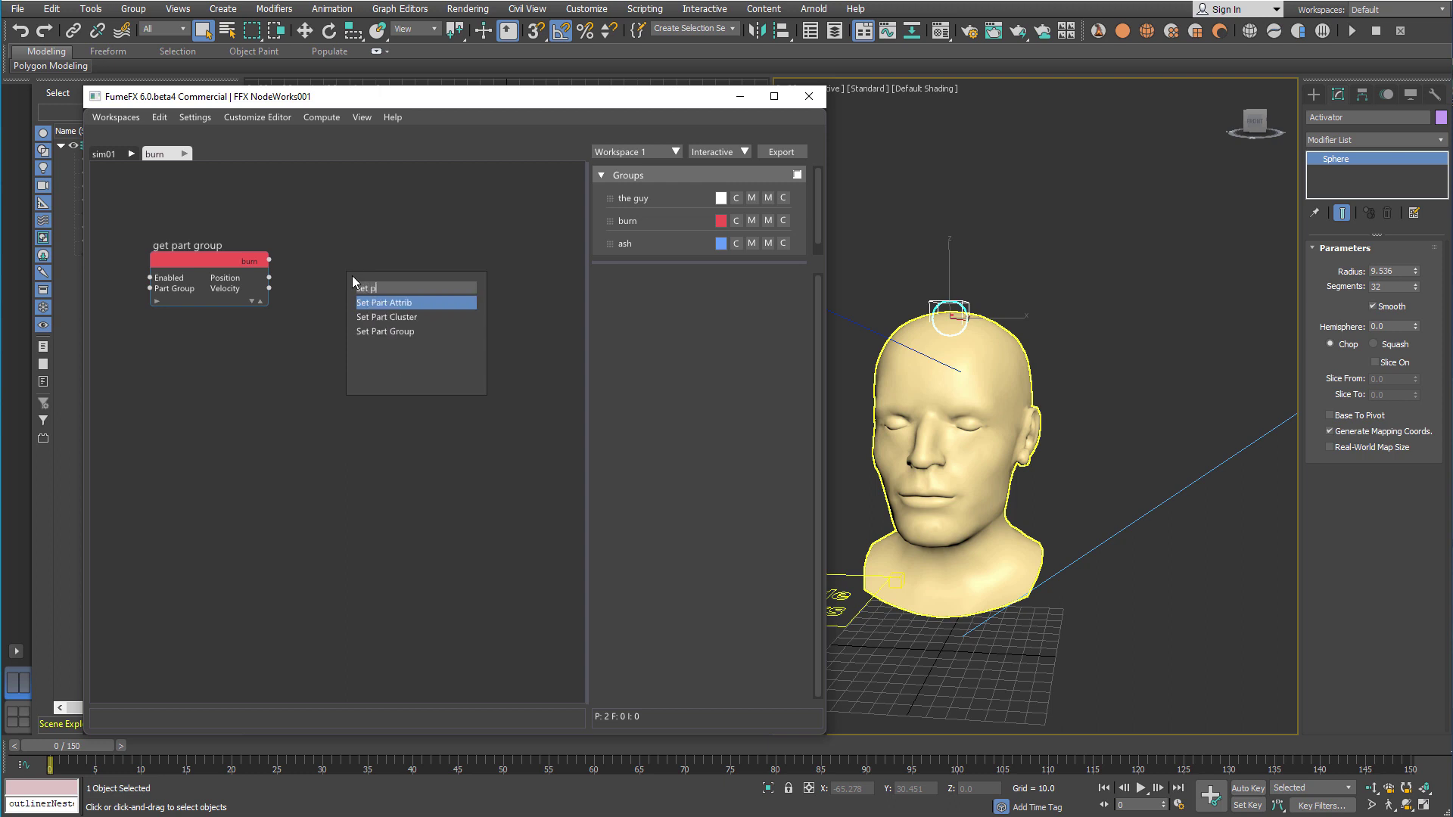
{"action": "left_click", "coordinate": [401, 332]}
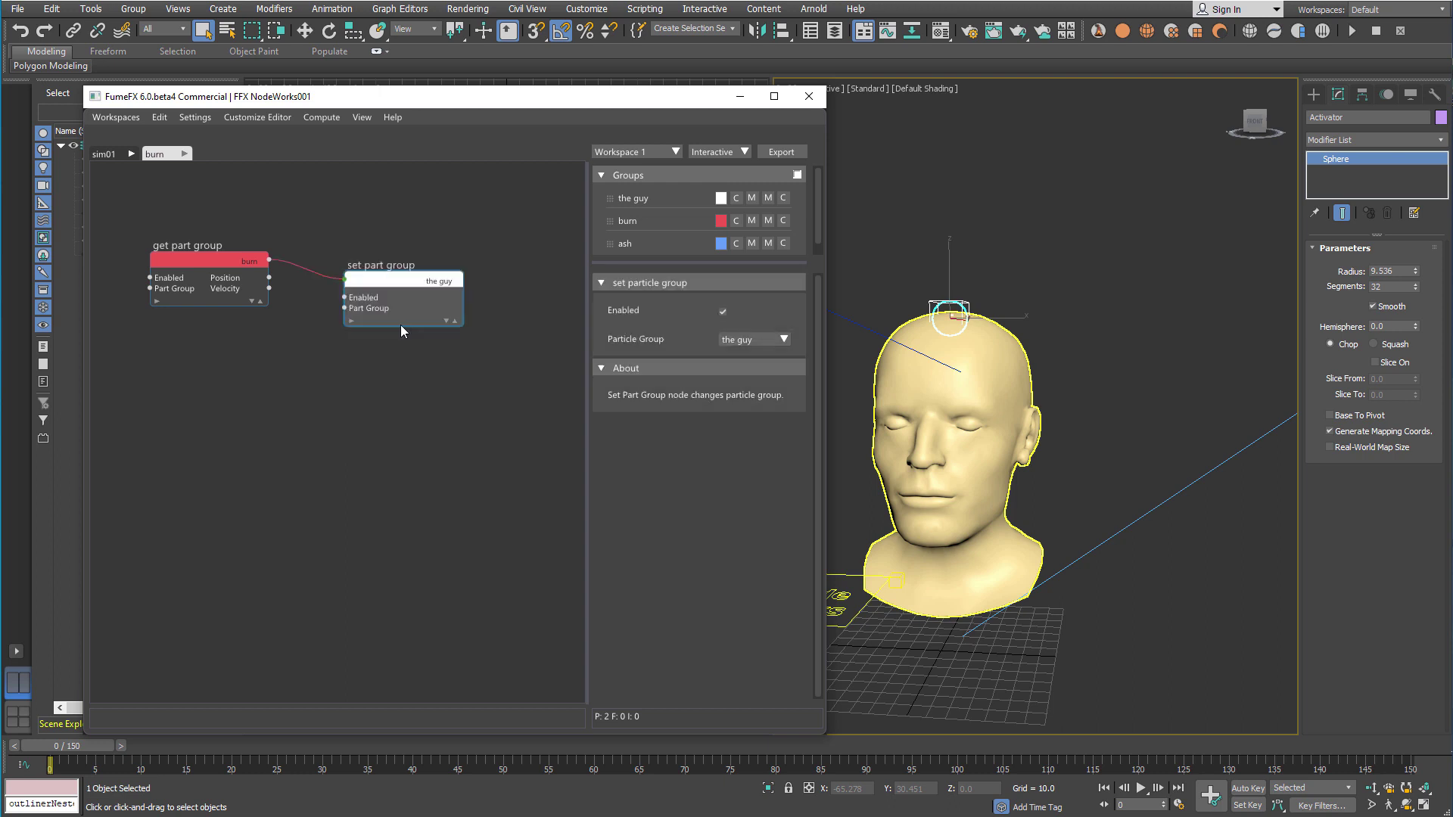
{"action": "left_click_drag", "start_coordinate": [406, 291], "coordinate": [445, 271]}
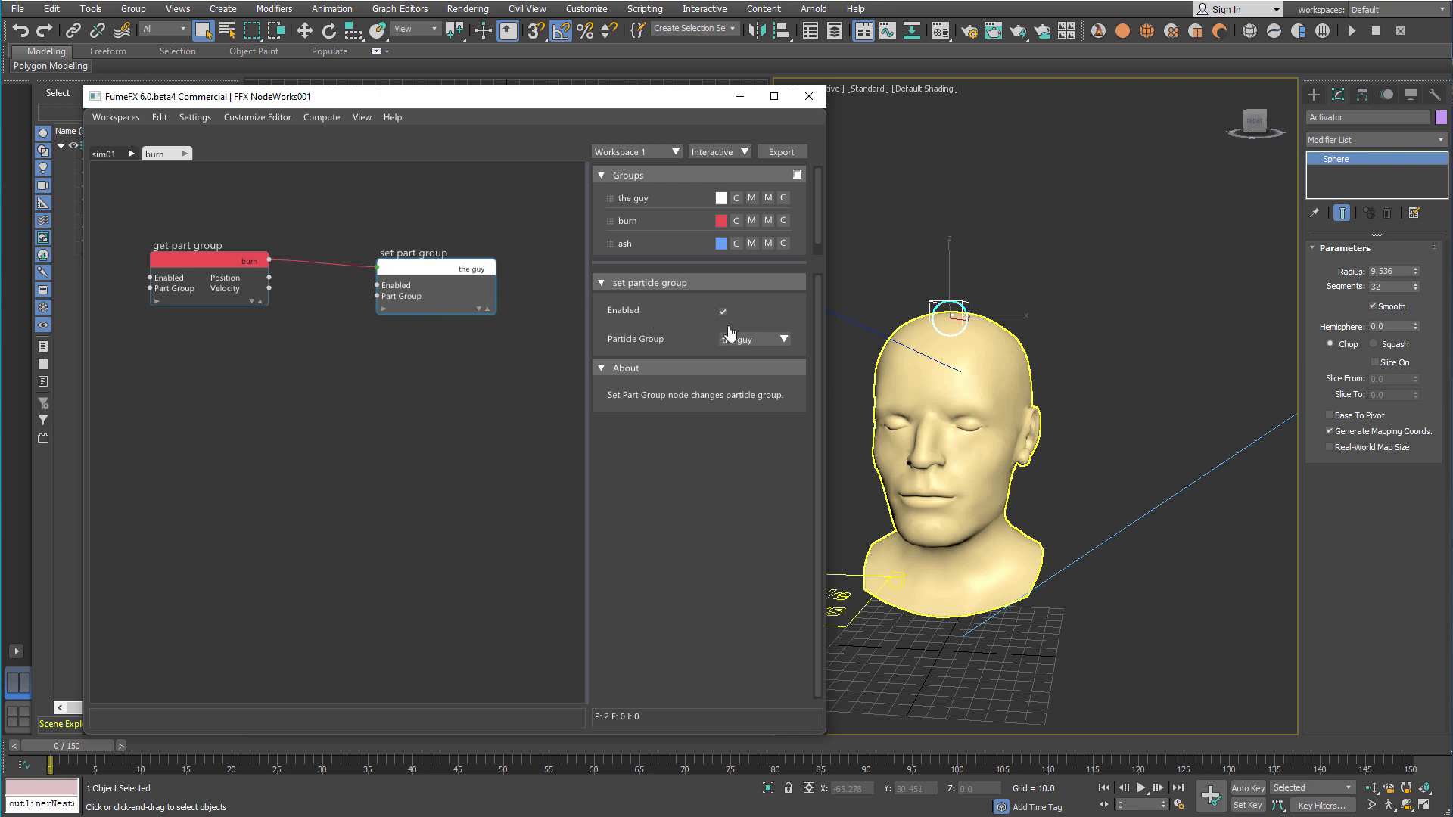
{"action": "left_click", "coordinate": [729, 387]}
Enable Activation By Particle on the face shatter node in sim01, with ash as the Activation Group
{"action": "left_click", "coordinate": [106, 155]}
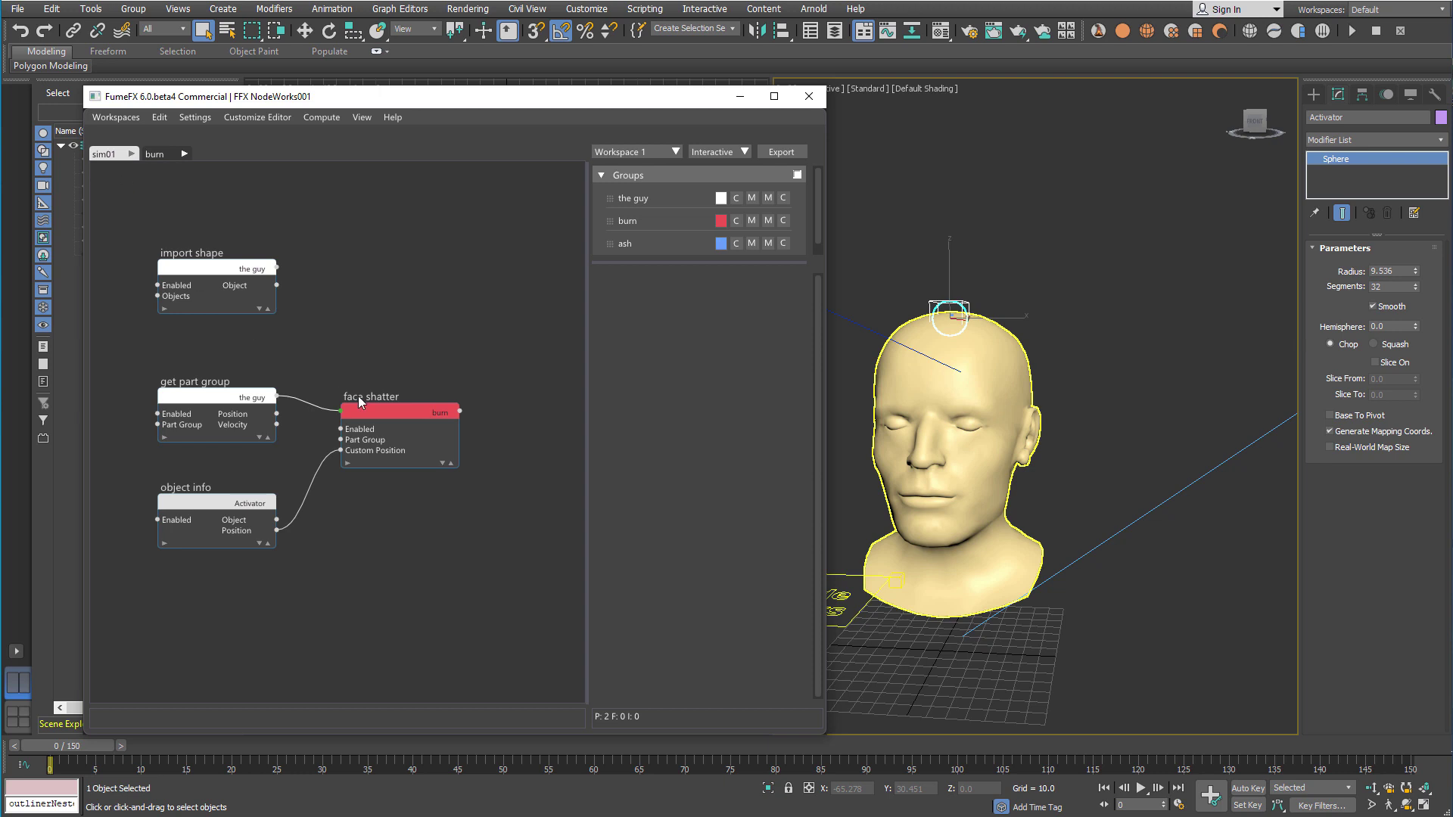
{"action": "left_click", "coordinate": [399, 411]}
{"action": "scroll", "coordinate": [660, 450], "scroll_direction": "down", "scroll_amount": 1}
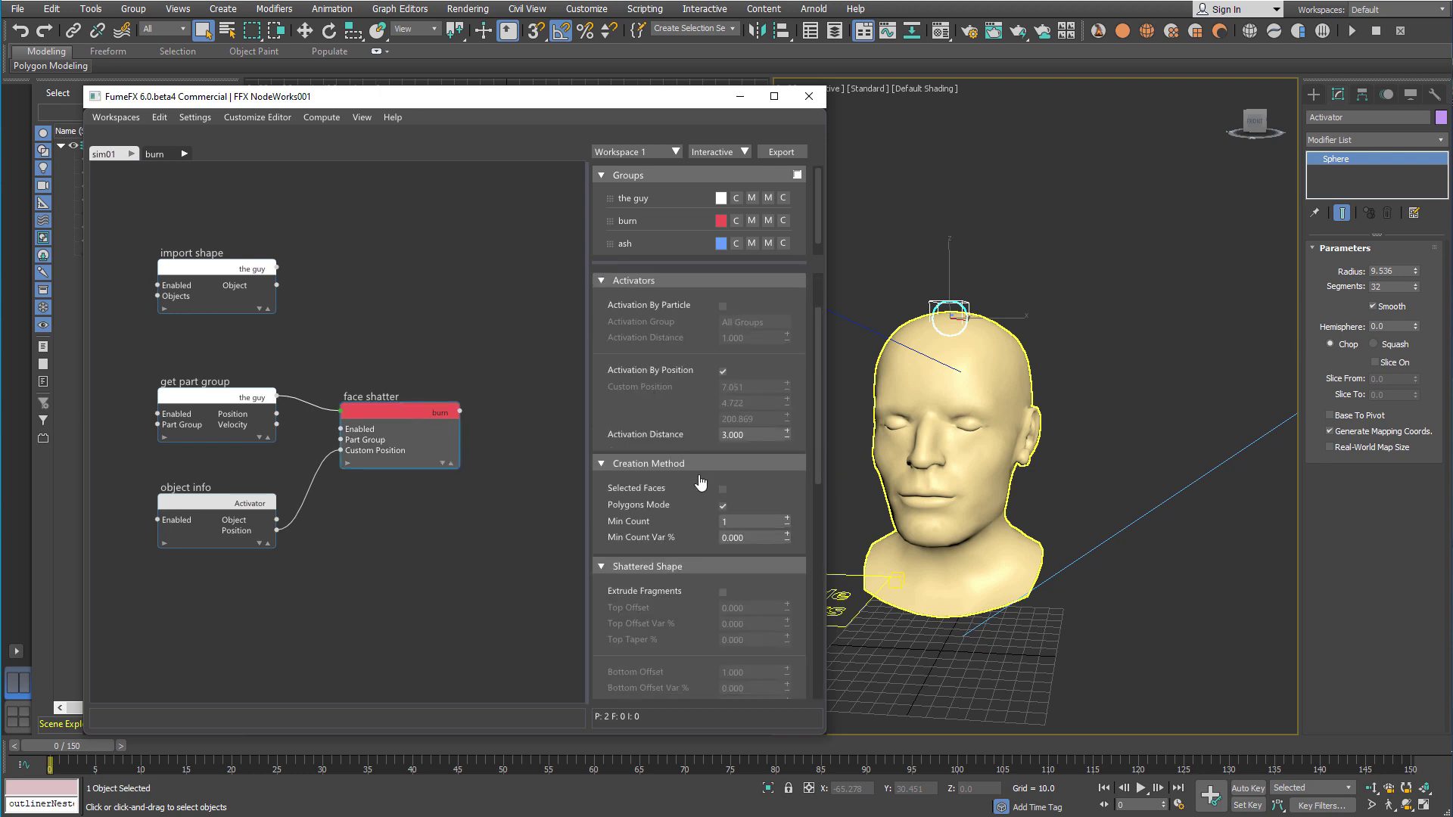
{"action": "scroll", "coordinate": [687, 414], "scroll_direction": "up", "scroll_amount": 1}
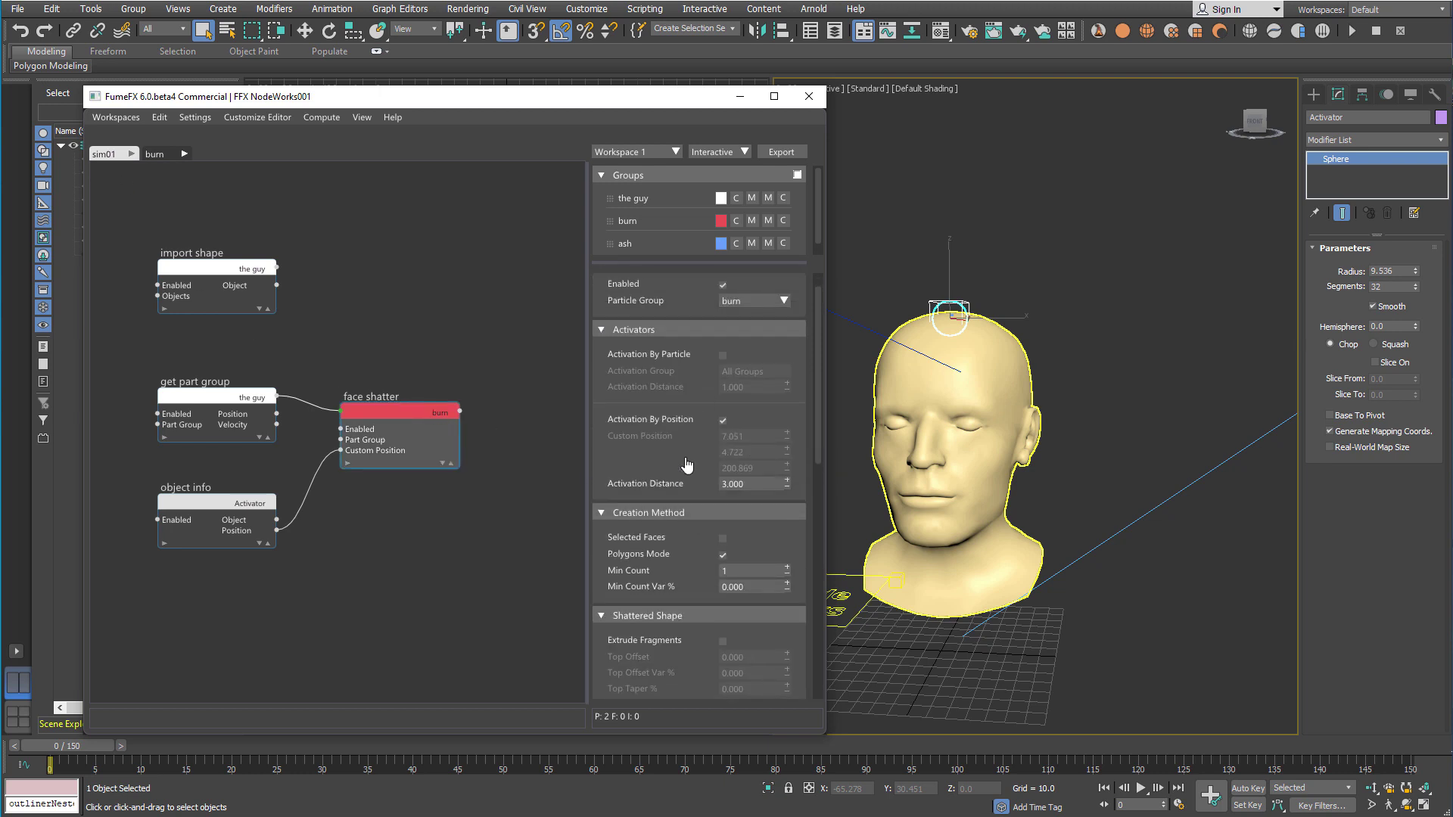
{"action": "left_click", "coordinate": [722, 355]}
{"action": "left_click", "coordinate": [765, 372]}
{"action": "left_click", "coordinate": [757, 433]}
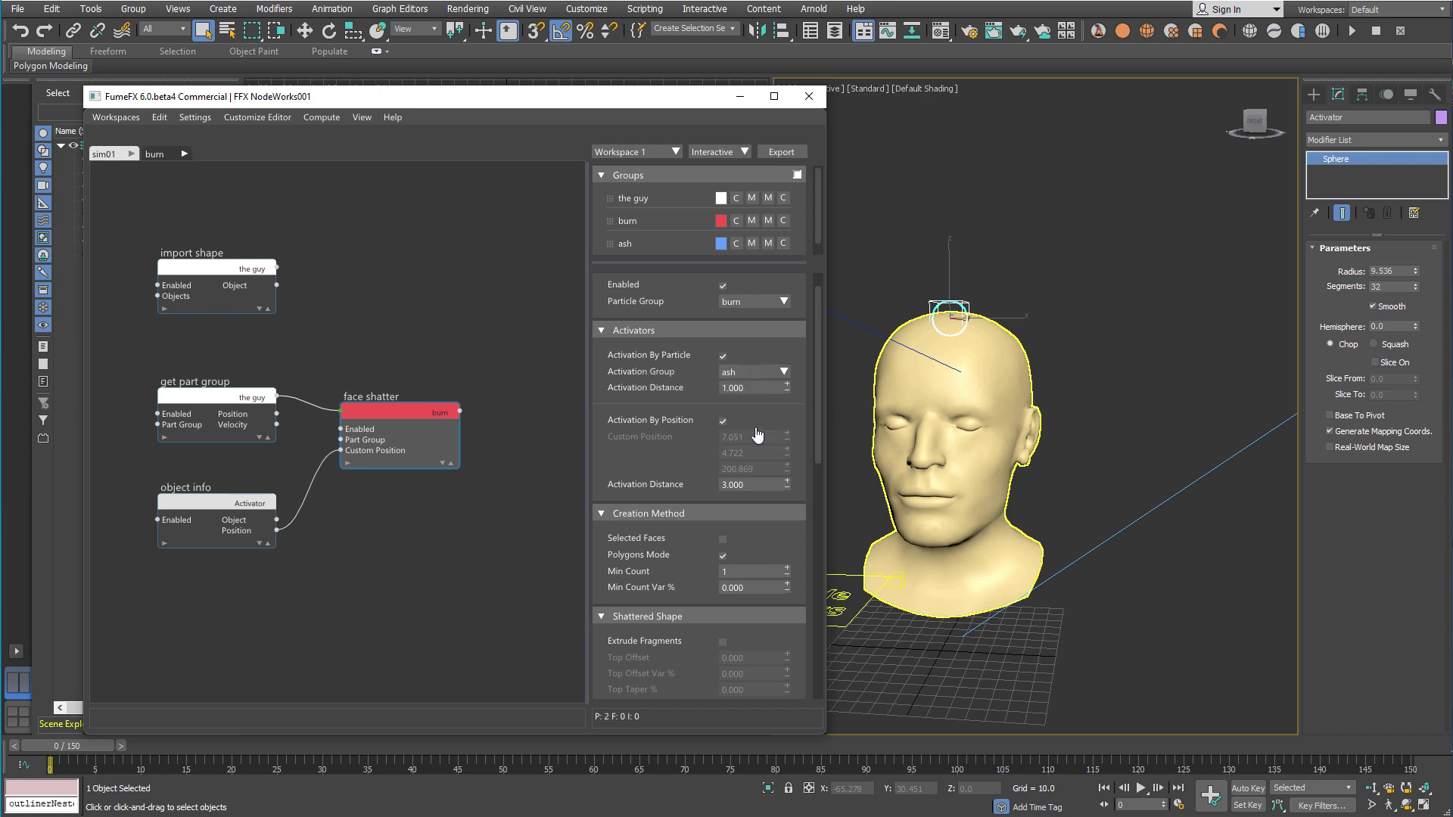
Raise the face shatter's particle Activation Distance to 7.110 and scrub the timeline to frame 13 to preview the spread
{"action": "left_click_drag", "start_coordinate": [106, 749], "coordinate": [234, 743]}
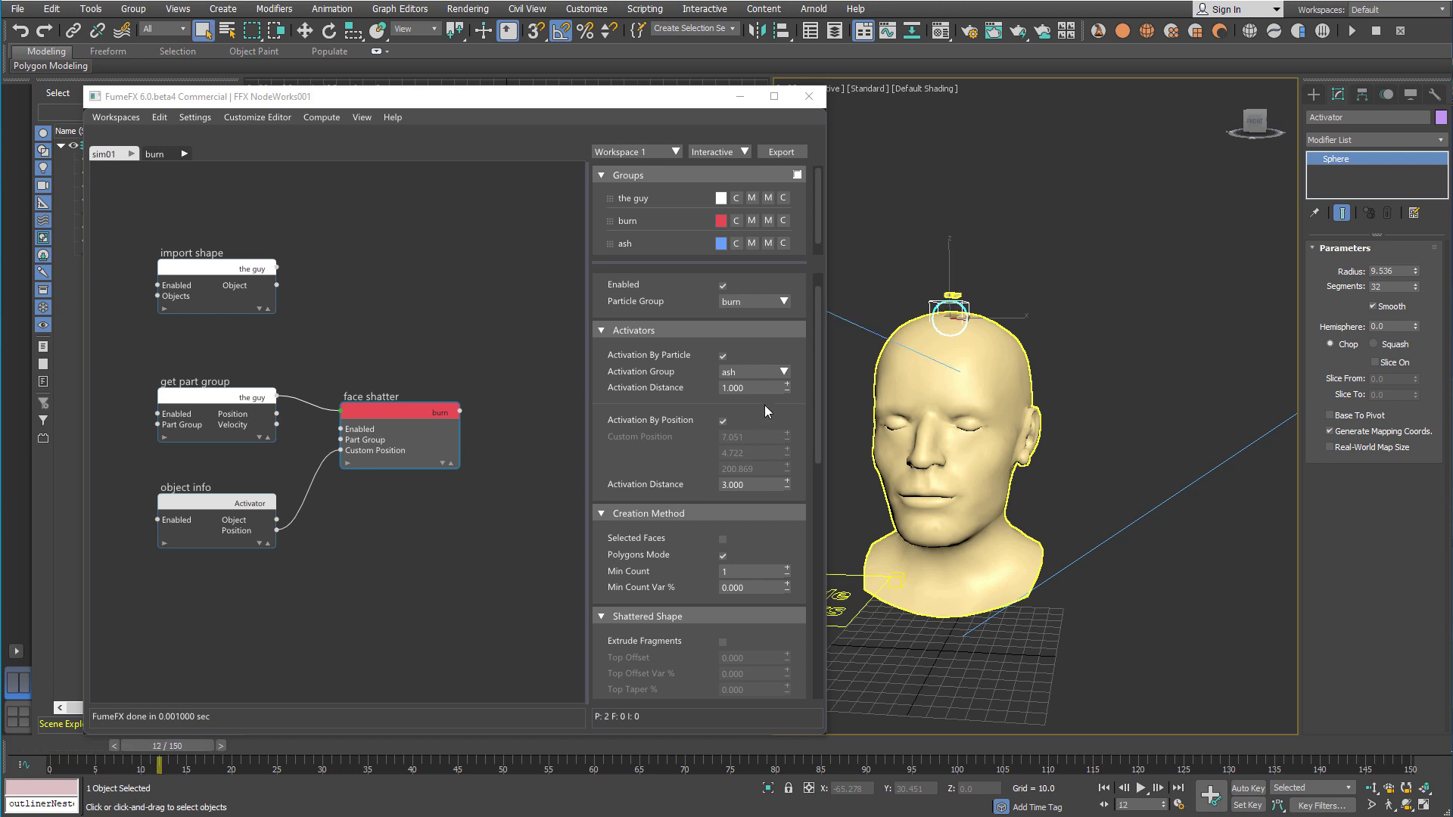
{"action": "left_click_drag", "start_coordinate": [787, 389], "coordinate": [773, 330]}
{"action": "mouse_move", "coordinate": [370, 746]}
{"action": "left_mouse_down"}
{"action": "mouse_move", "coordinate": [267, 766]}
{"action": "mouse_move", "coordinate": [80, 757]}
{"action": "mouse_move", "coordinate": [204, 750]}
{"action": "mouse_move", "coordinate": [273, 772]}
{"action": "mouse_move", "coordinate": [344, 758]}
{"action": "left_mouse_up"}
{"action": "left_click_drag", "start_coordinate": [787, 414], "coordinate": [780, 354]}
{"action": "left_click_drag", "start_coordinate": [315, 748], "coordinate": [168, 766]}
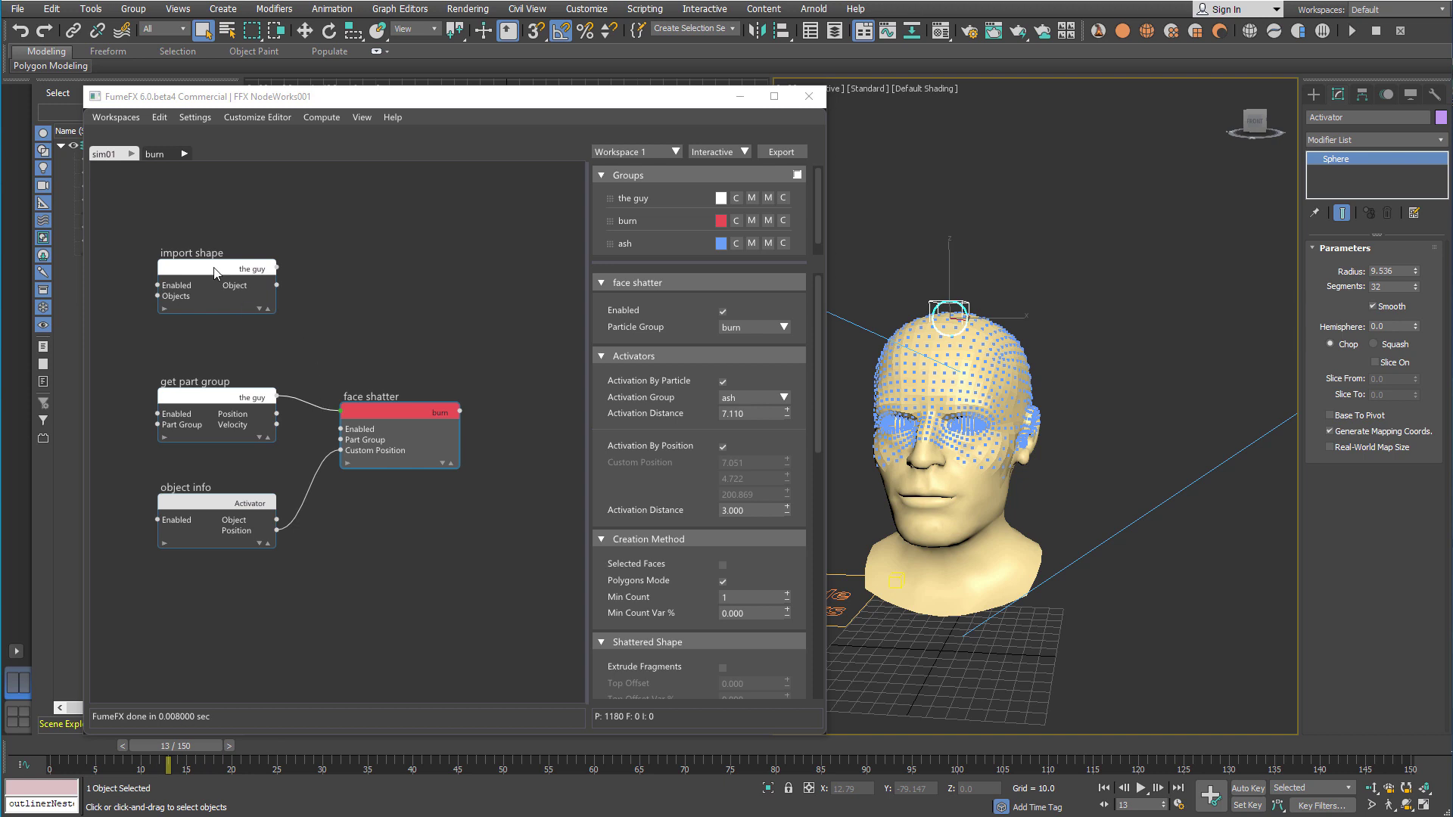
Return to the burn graph, bring up the Custom Channels settings and pin them alongside Groups
{"action": "left_click", "coordinate": [158, 155]}
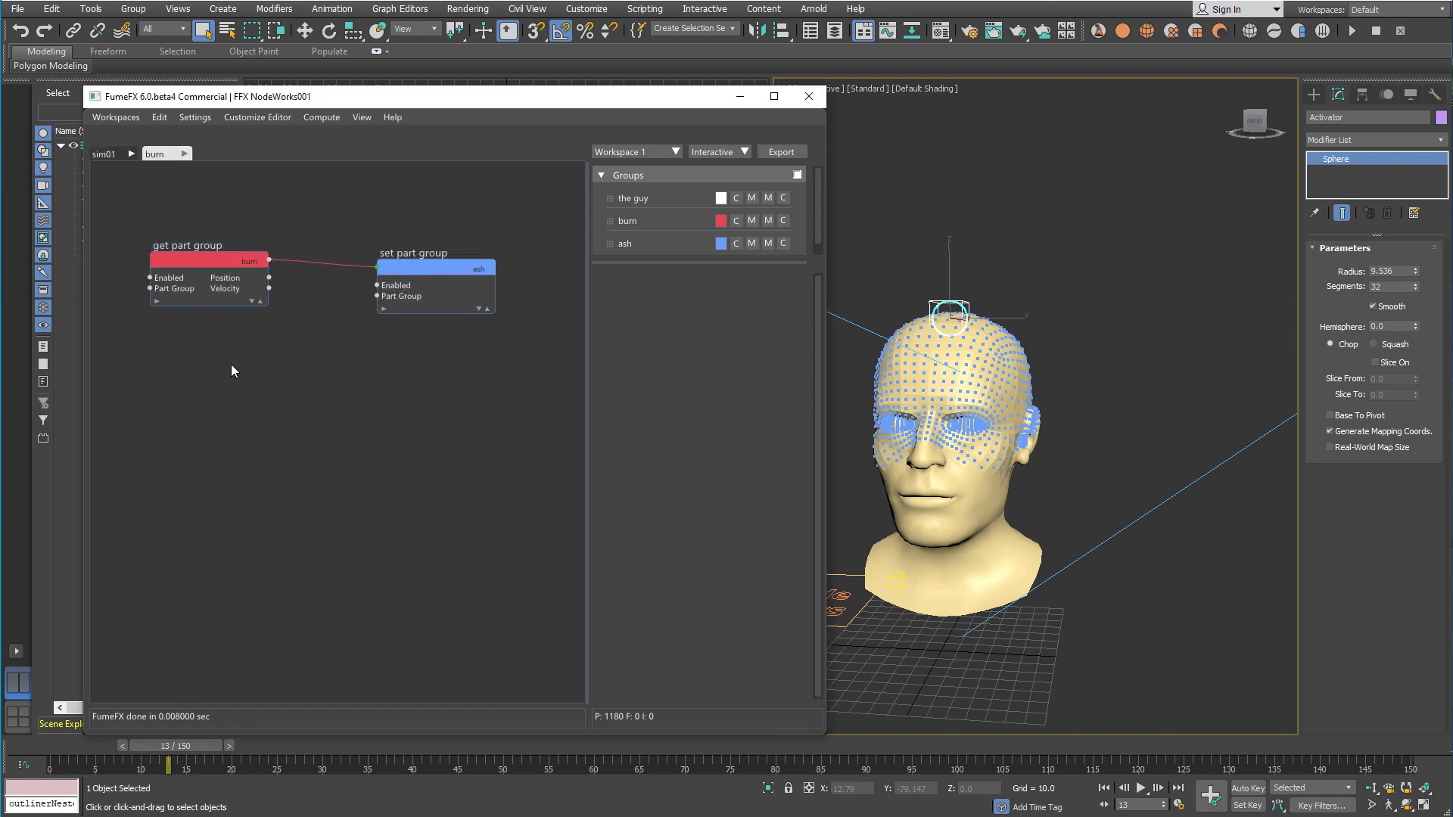
{"action": "left_click", "coordinate": [399, 272]}
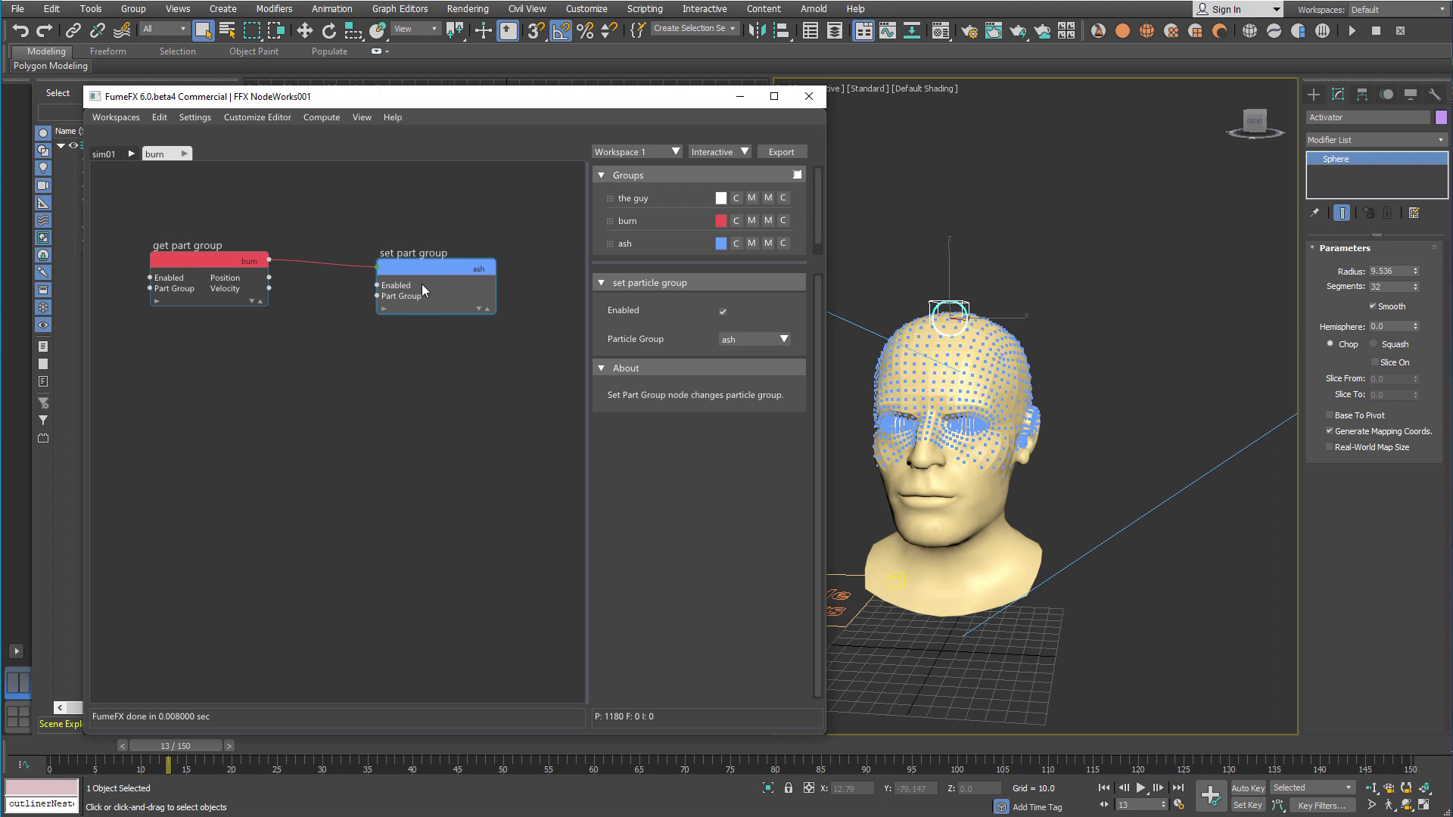
{"action": "right_click", "coordinate": [663, 133]}
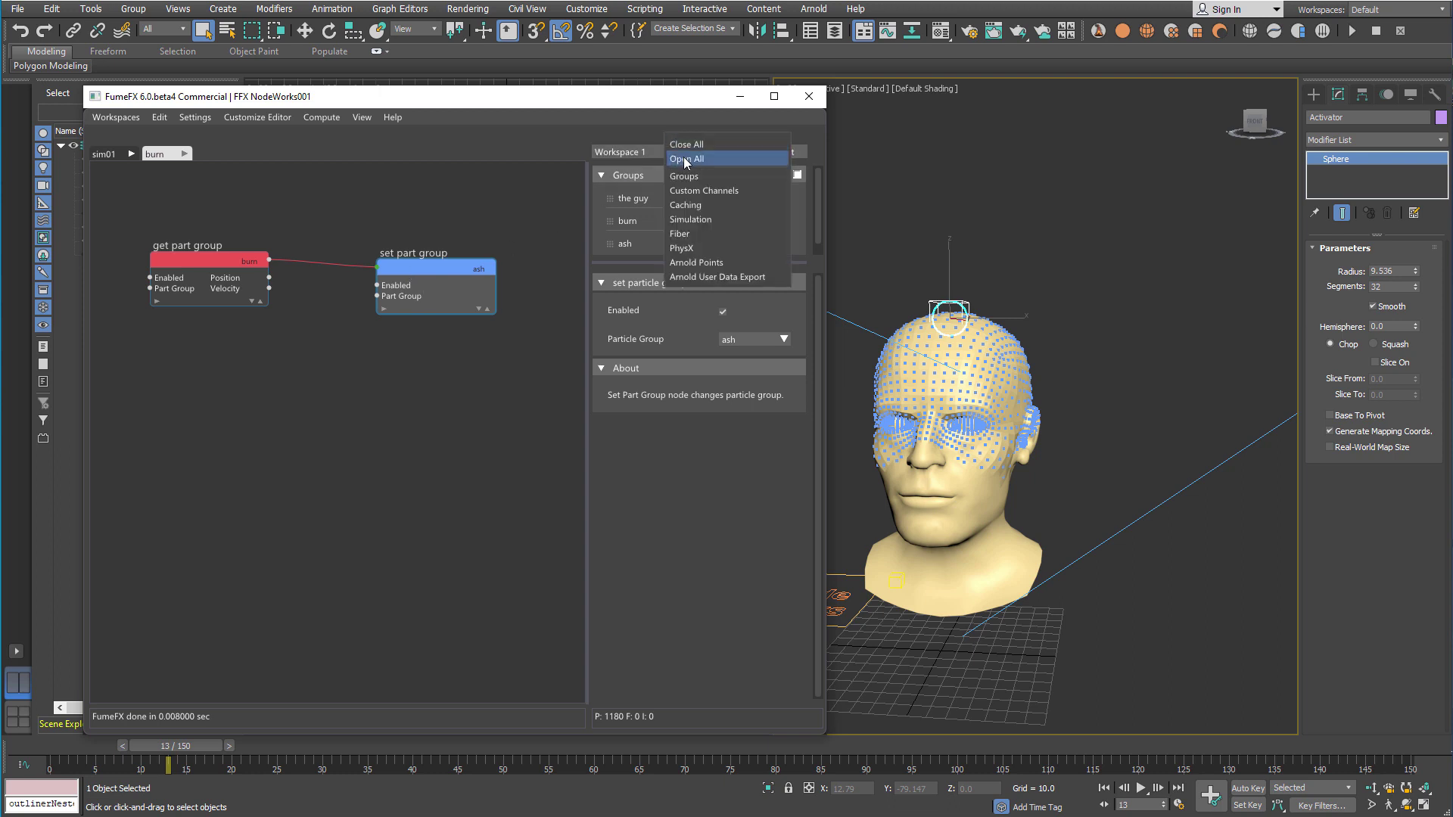
{"action": "left_click", "coordinate": [703, 191]}
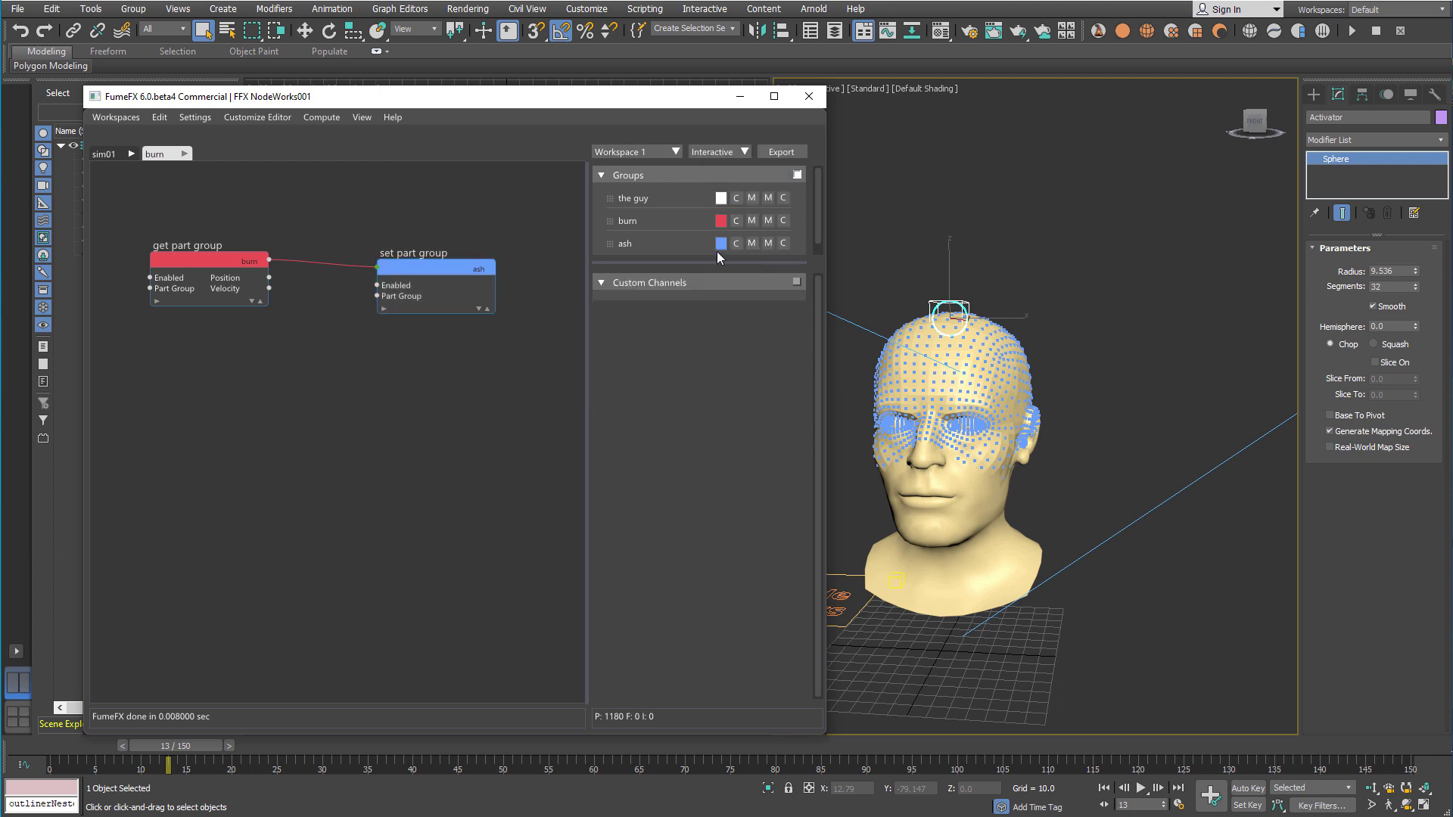
{"action": "left_click", "coordinate": [793, 283]}
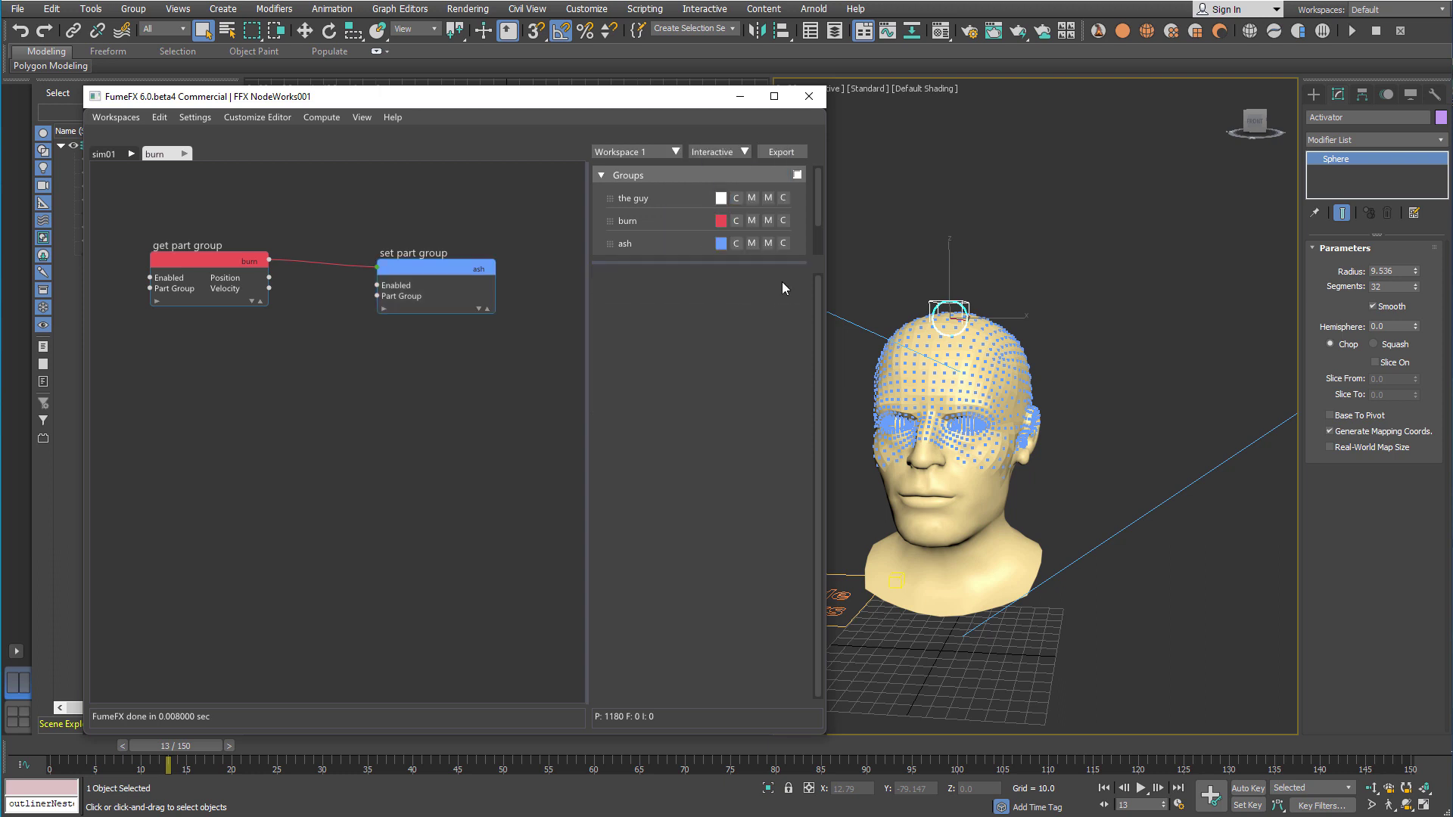
Add a float custom channel and name it counter
{"action": "left_click_drag", "start_coordinate": [764, 266], "coordinate": [765, 339]}
{"action": "right_click", "coordinate": [746, 299]}
{"action": "left_click", "coordinate": [749, 302]}
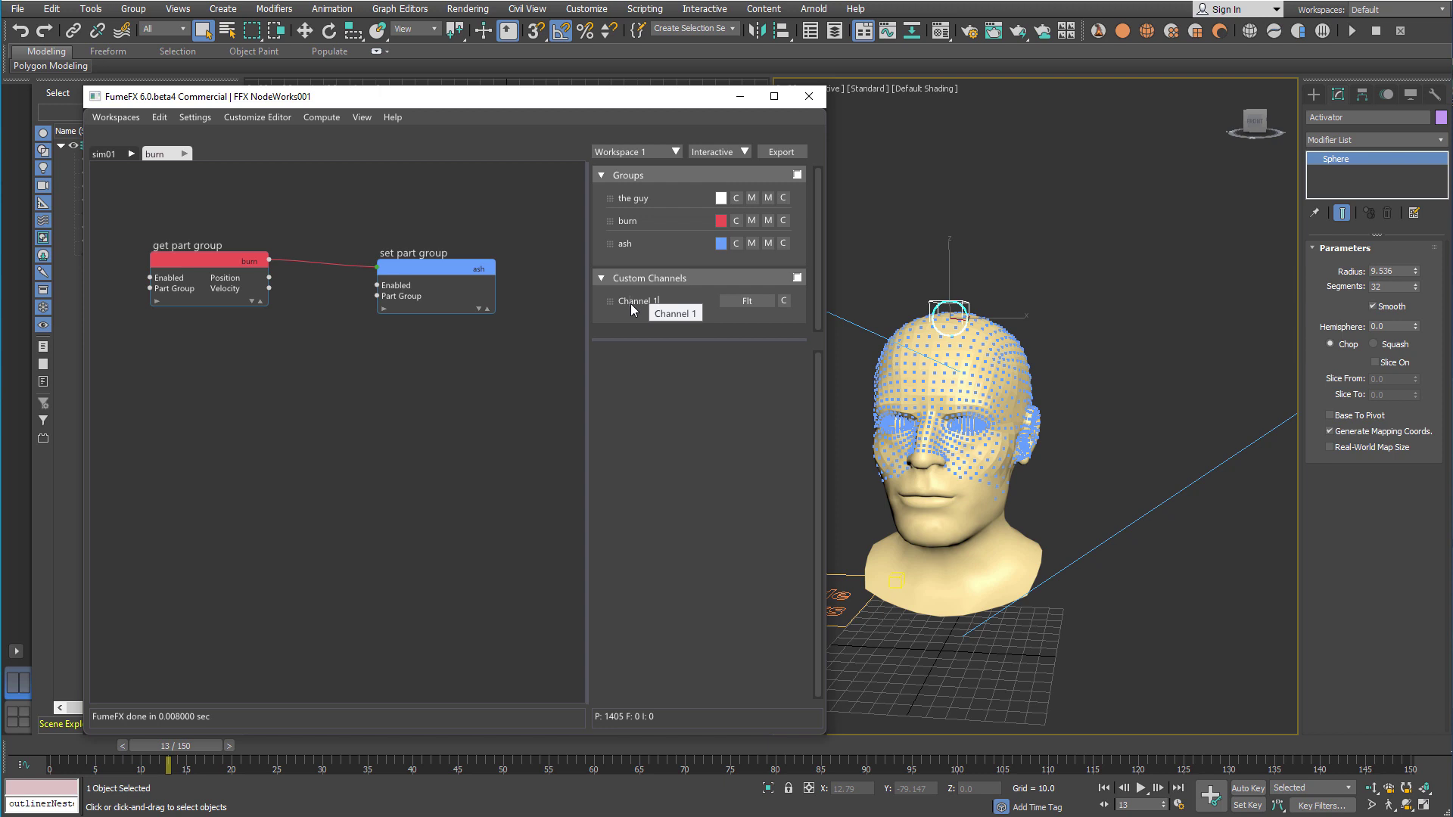
{"action": "key", "text": "BackSpace"}
{"action": "key", "text": "BackSpace"}
{"action": "key", "text": "BackSpace"}
{"action": "key", "text": "BackSpace"}
{"action": "key", "text": "BackSpace"}
{"action": "key", "text": "BackSpace"}
{"action": "key", "text": "BackSpace"}
{"action": "key", "text": "BackSpace"}
{"action": "key", "text": "BackSpace"}
{"action": "type", "text": "counter"}
{"action": "key", "text": "Return"}
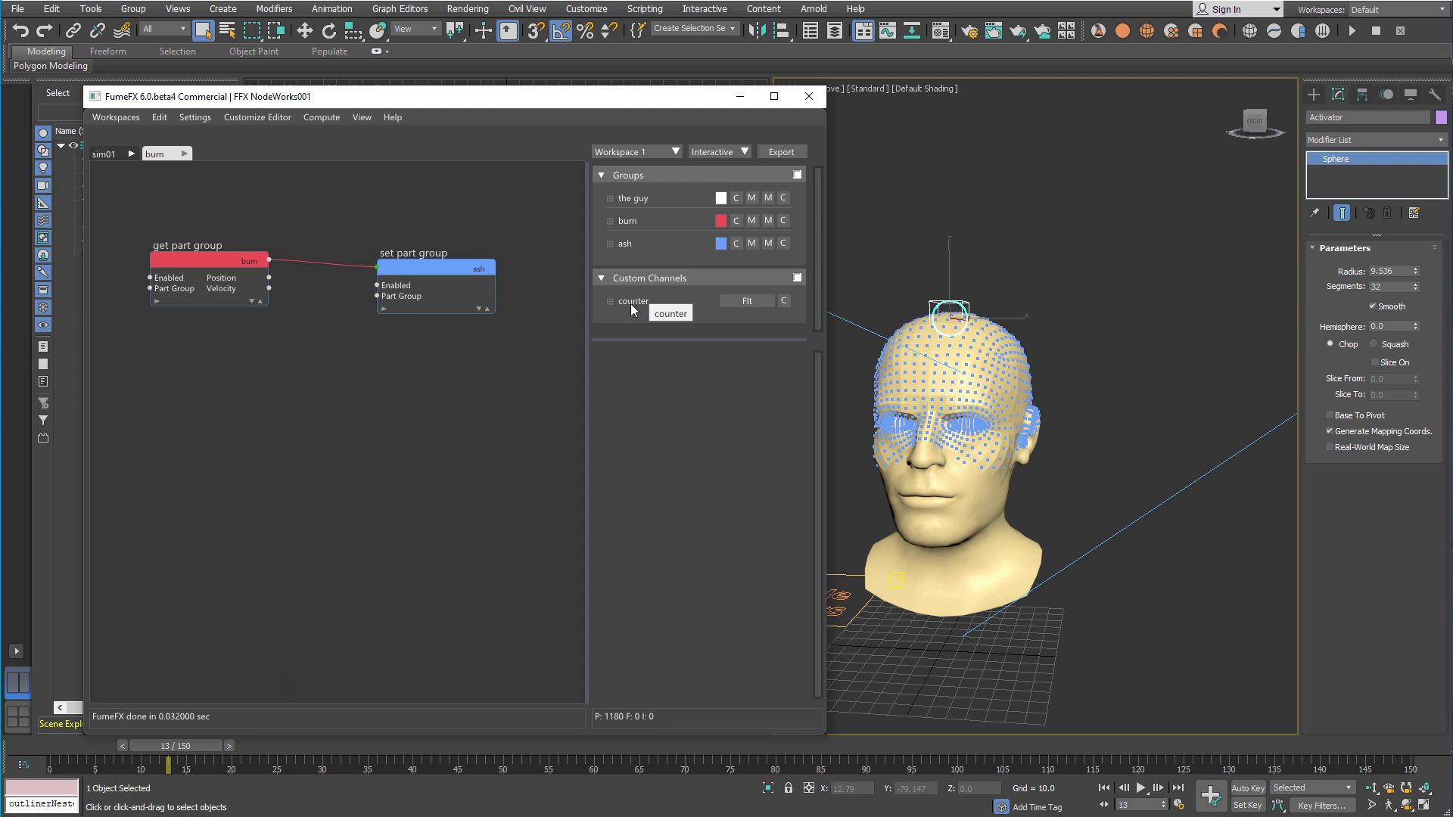
In the sim01 graph, attach a Set Part Attrib node to the face shatter node's burn output
{"action": "left_click", "coordinate": [120, 156]}
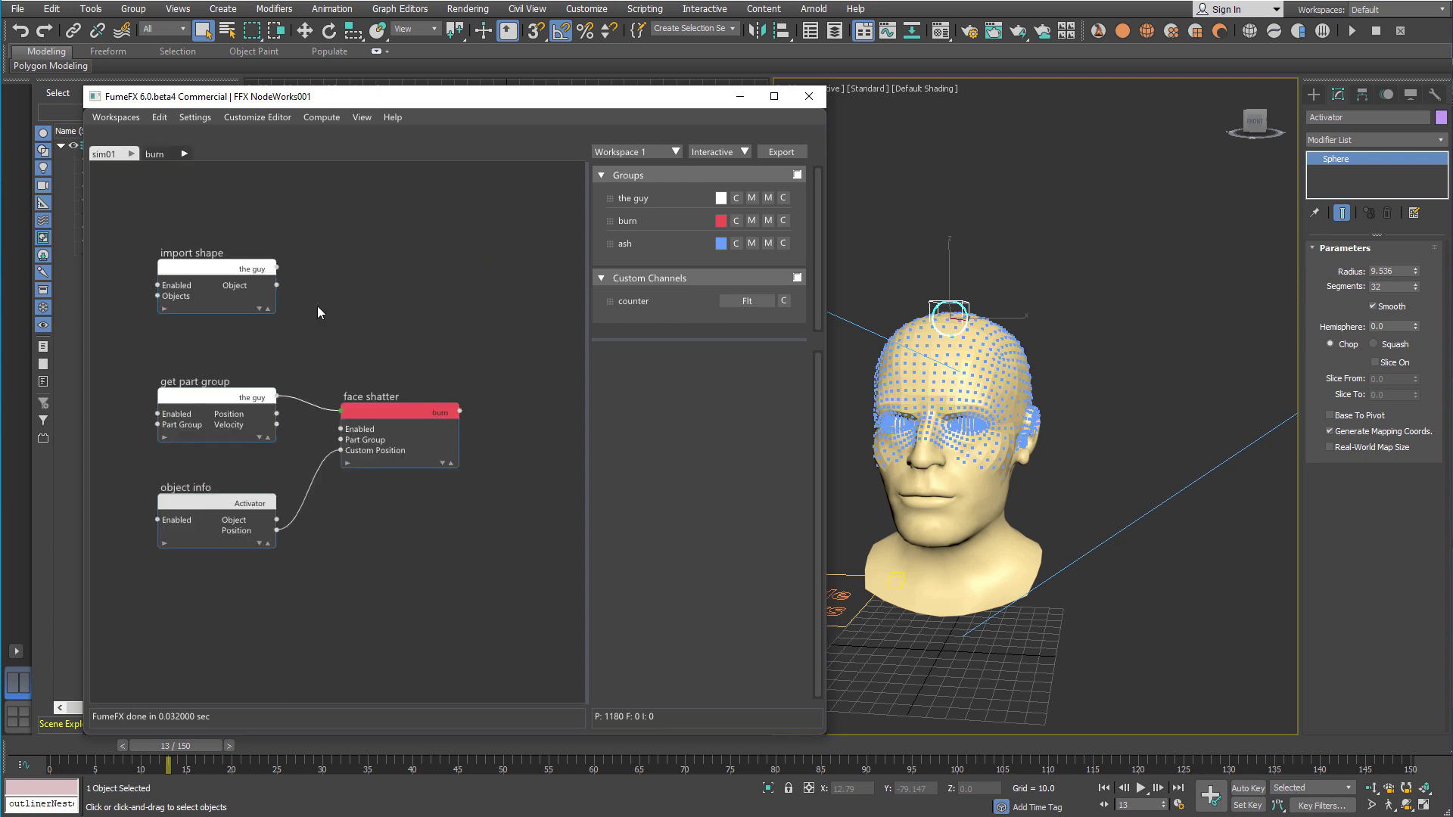
{"action": "middle_click_drag", "start_coordinate": [443, 360], "coordinate": [374, 327]}
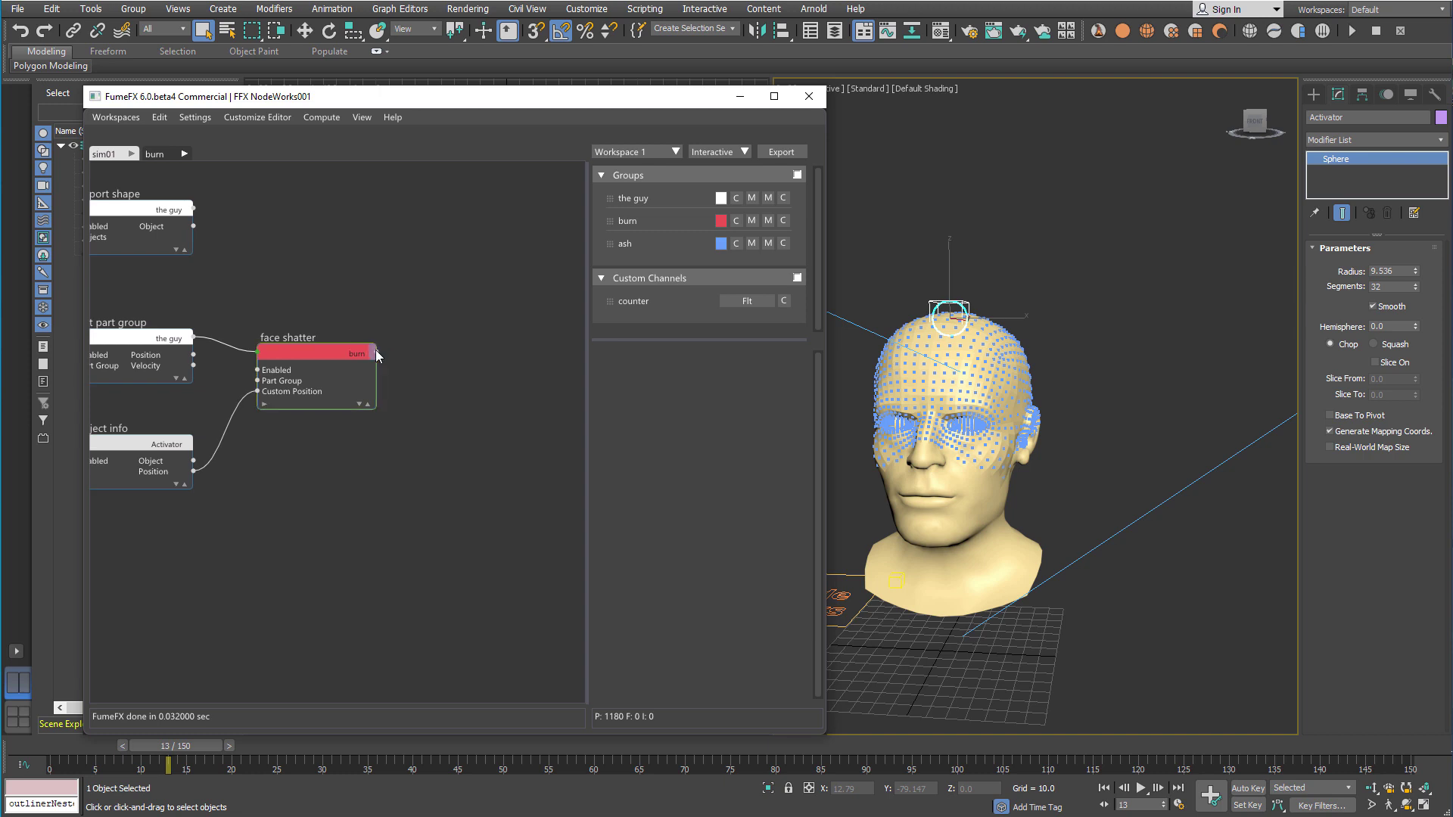
{"action": "left_click_drag", "start_coordinate": [376, 349], "coordinate": [472, 369]}
{"action": "type", "text": "a"}
{"action": "key", "text": "BackSpace"}
{"action": "type", "text": "s"}
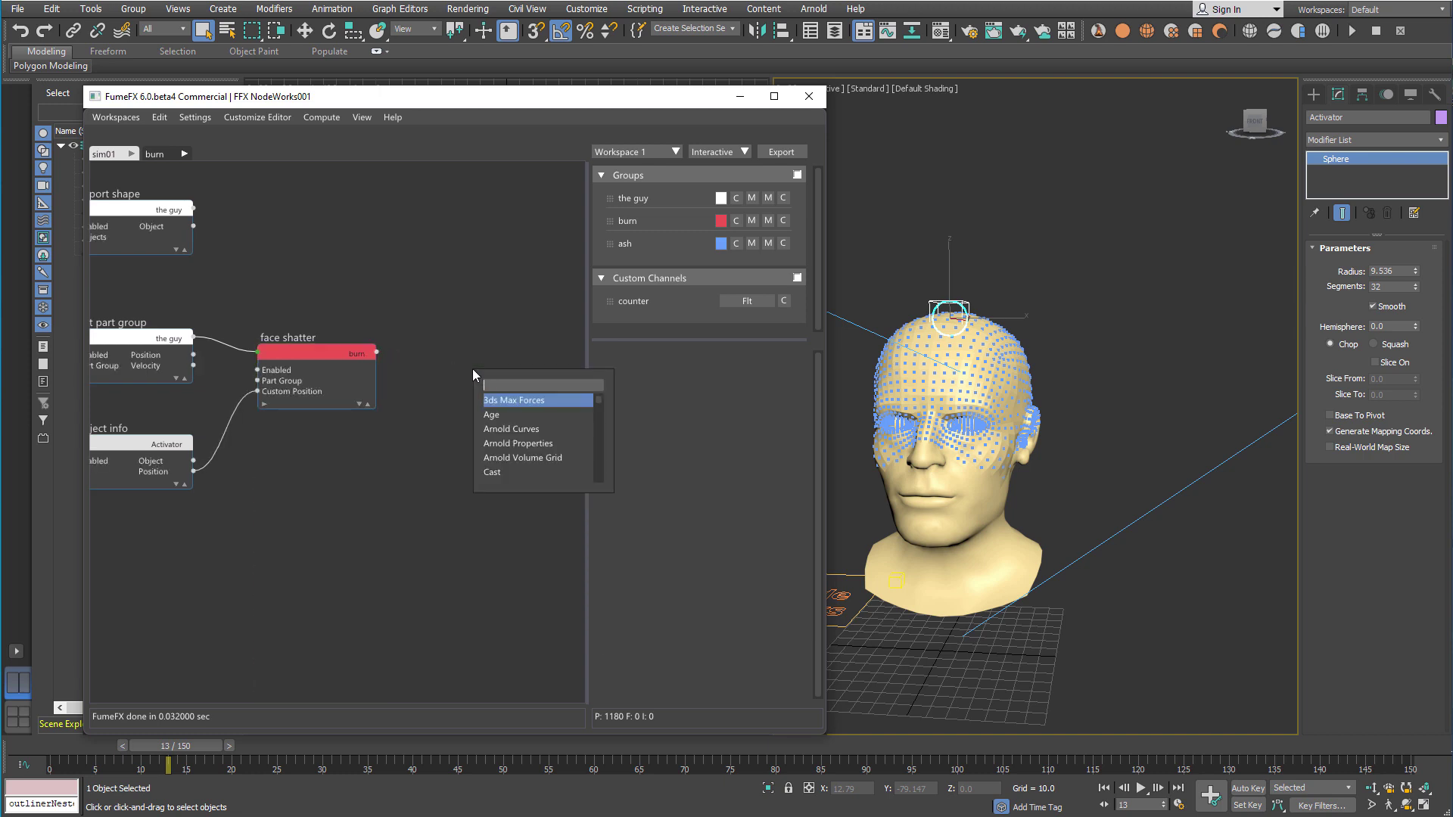
{"action": "type", "text": "et pa"}
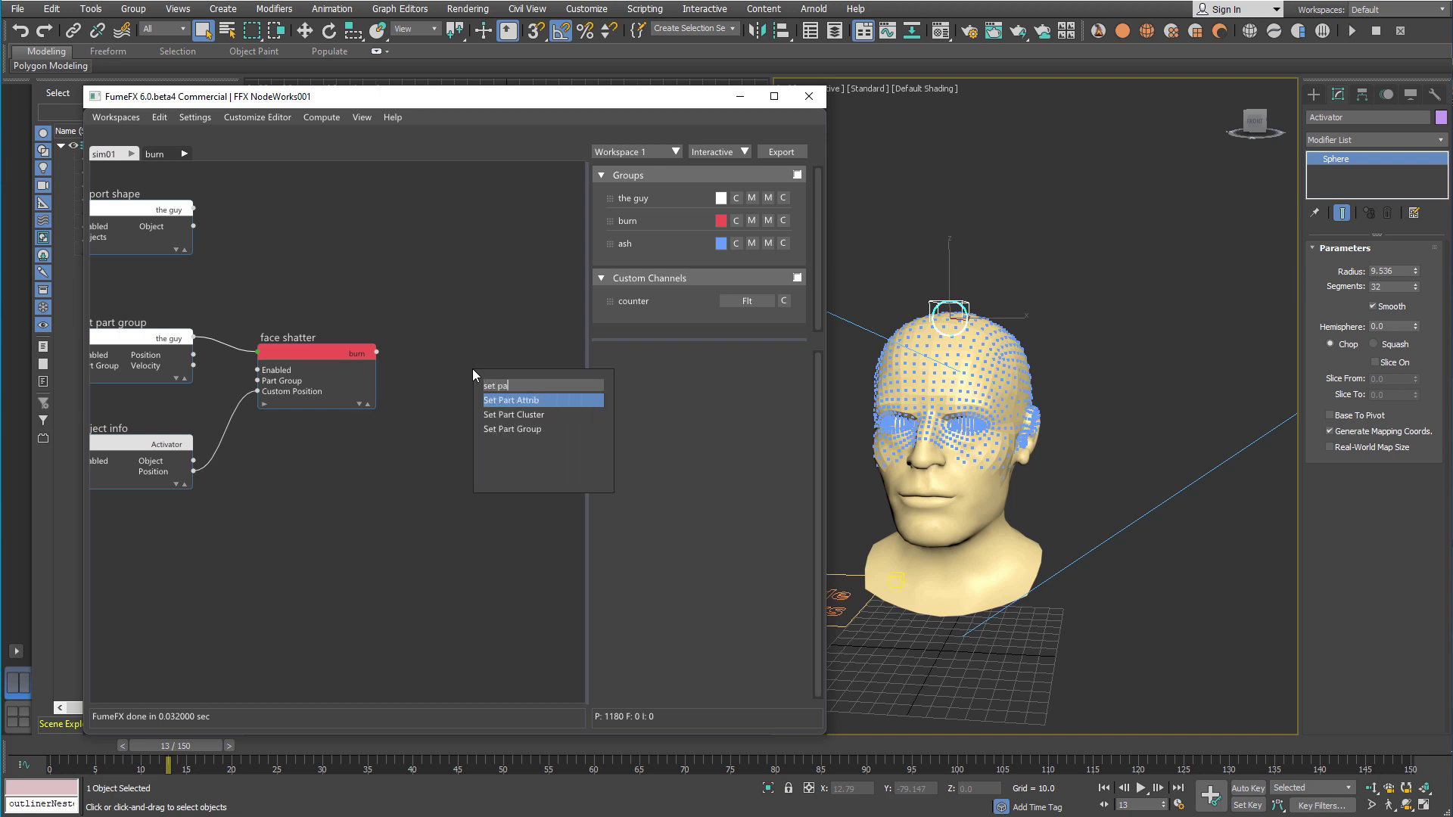
{"action": "key", "text": "Return"}
Feed the counter input of set part attrib from a new constant node with Value 1
{"action": "left_click", "coordinate": [414, 464]}
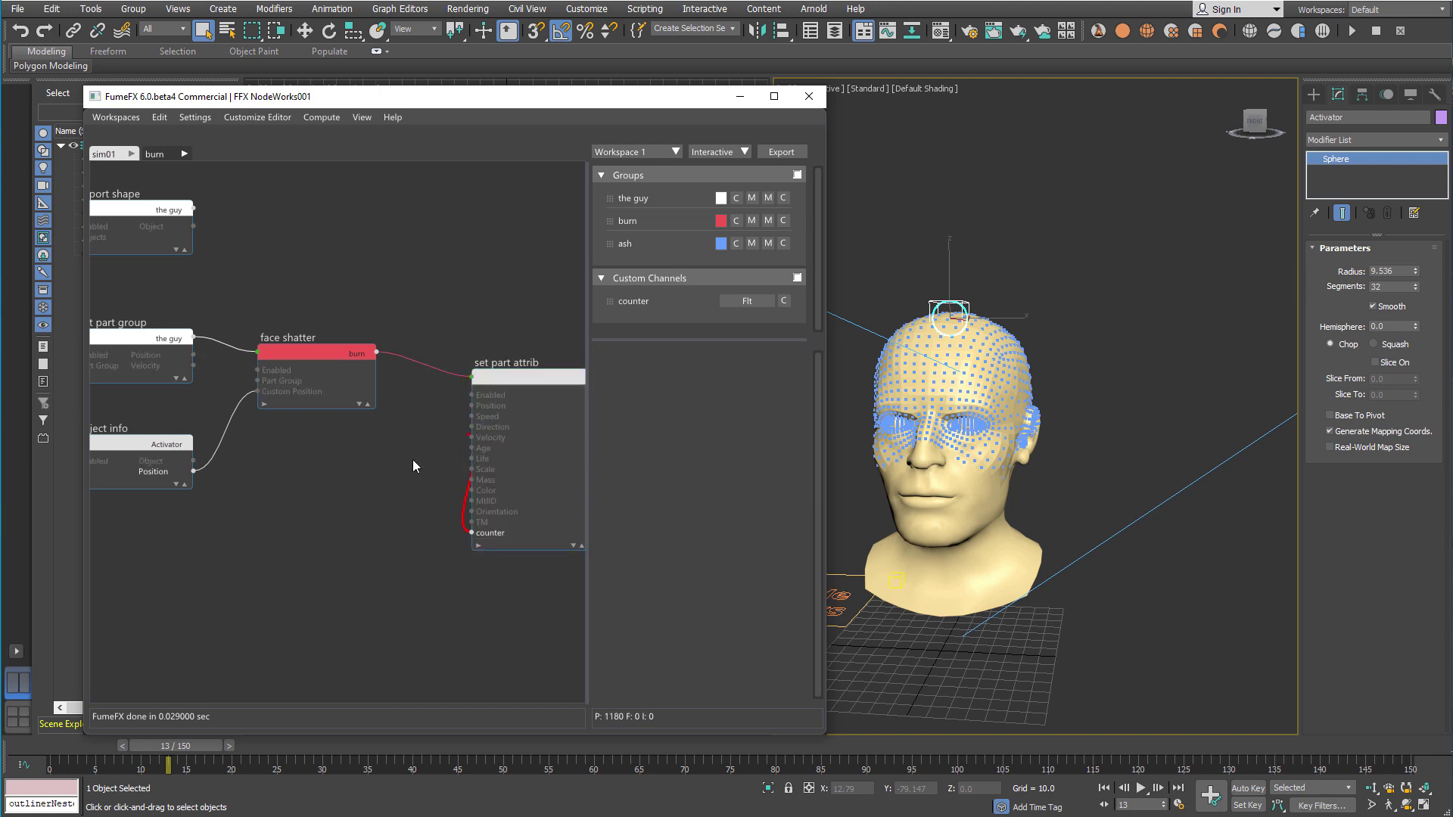
{"action": "right_click", "coordinate": [371, 469]}
{"action": "type", "text": "cont"}
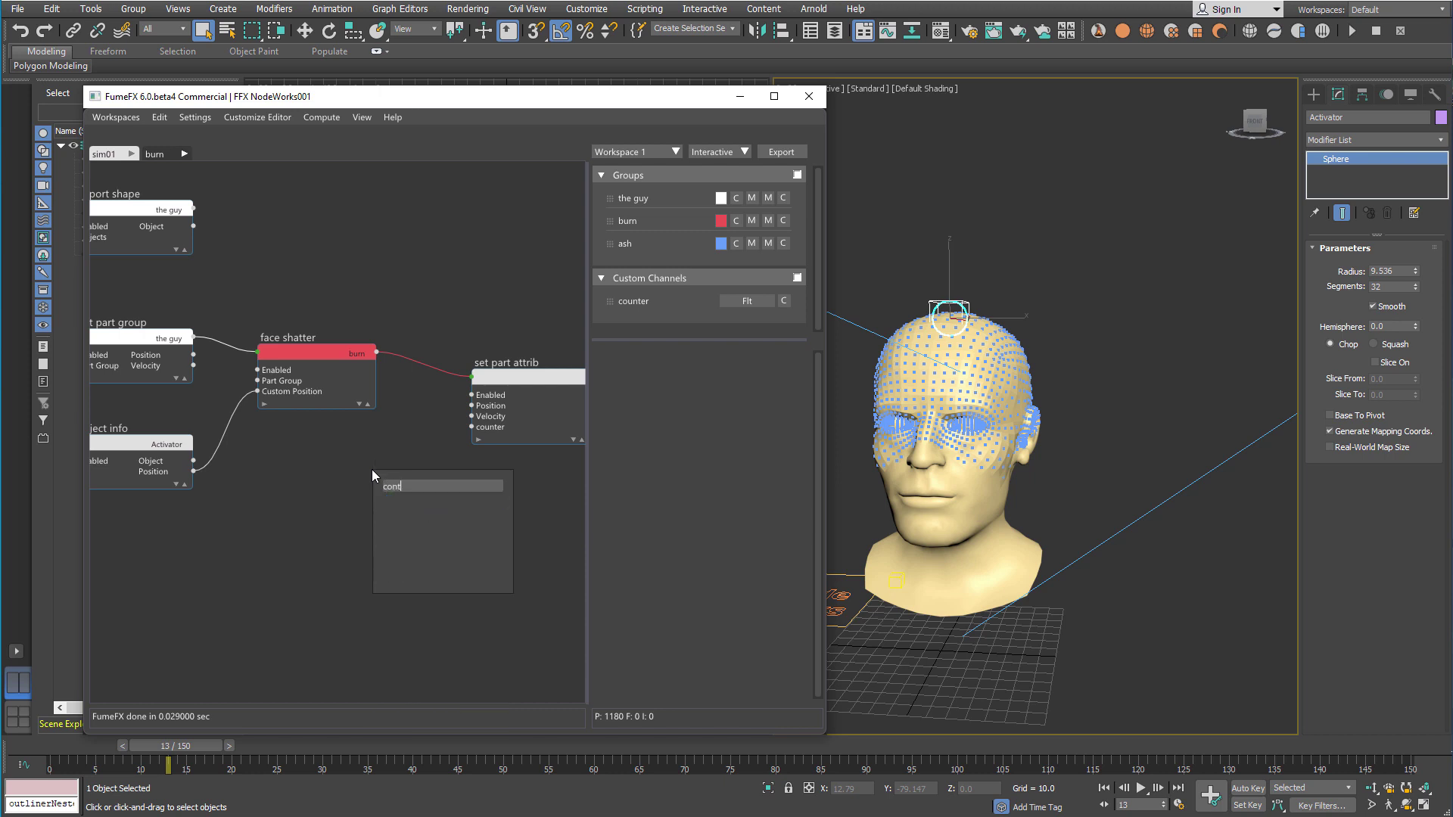
{"action": "key", "text": "Return"}
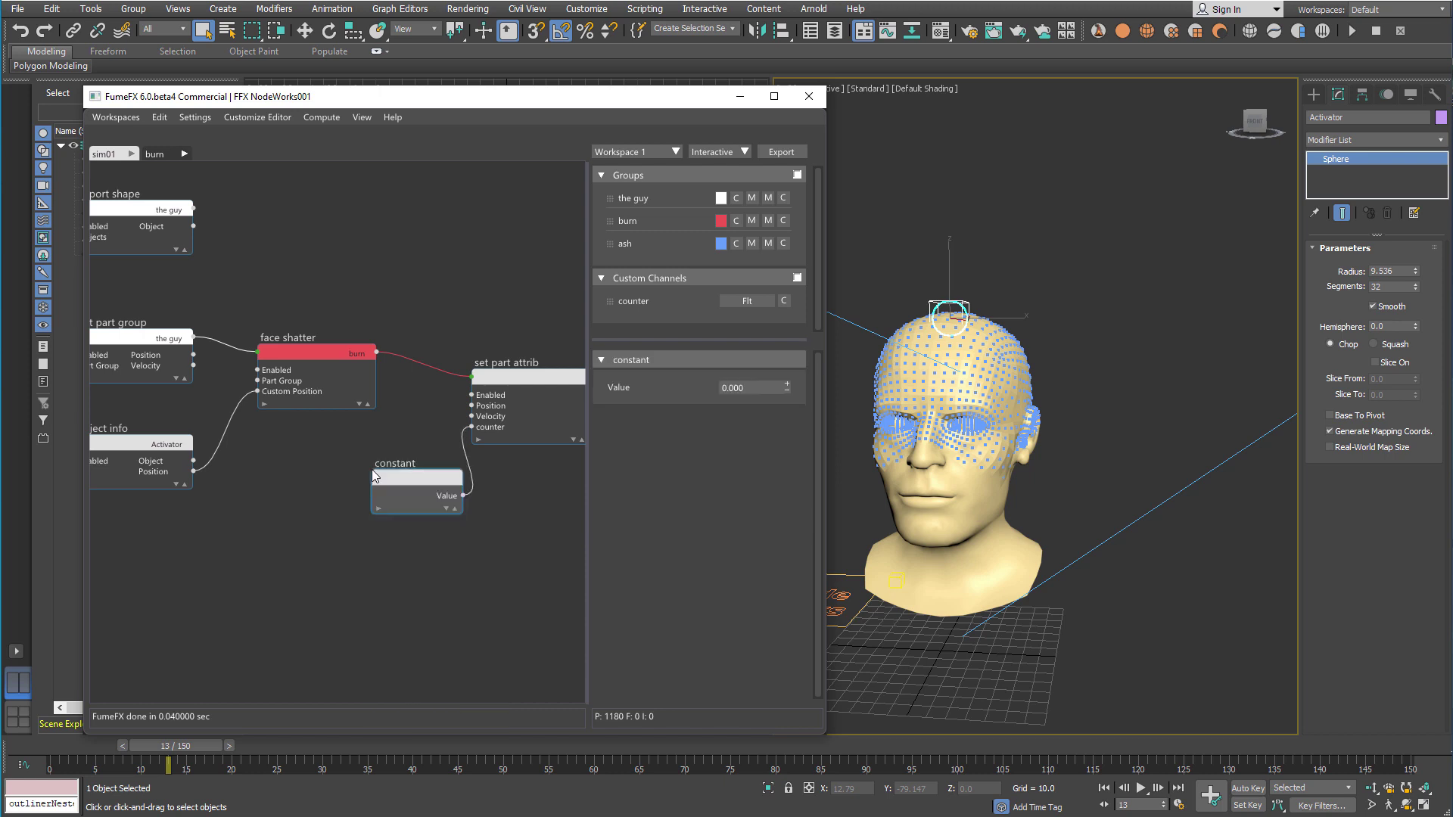
{"action": "left_click_drag", "start_coordinate": [763, 388], "coordinate": [697, 399]}
{"action": "type", "text": "1"}
{"action": "key", "text": "Return"}
{"action": "left_click_drag", "start_coordinate": [459, 475], "coordinate": [396, 478]}
Return the timeline to frame 0 and add a second get part group node for burn in the burn graph
{"action": "left_click", "coordinate": [329, 357]}
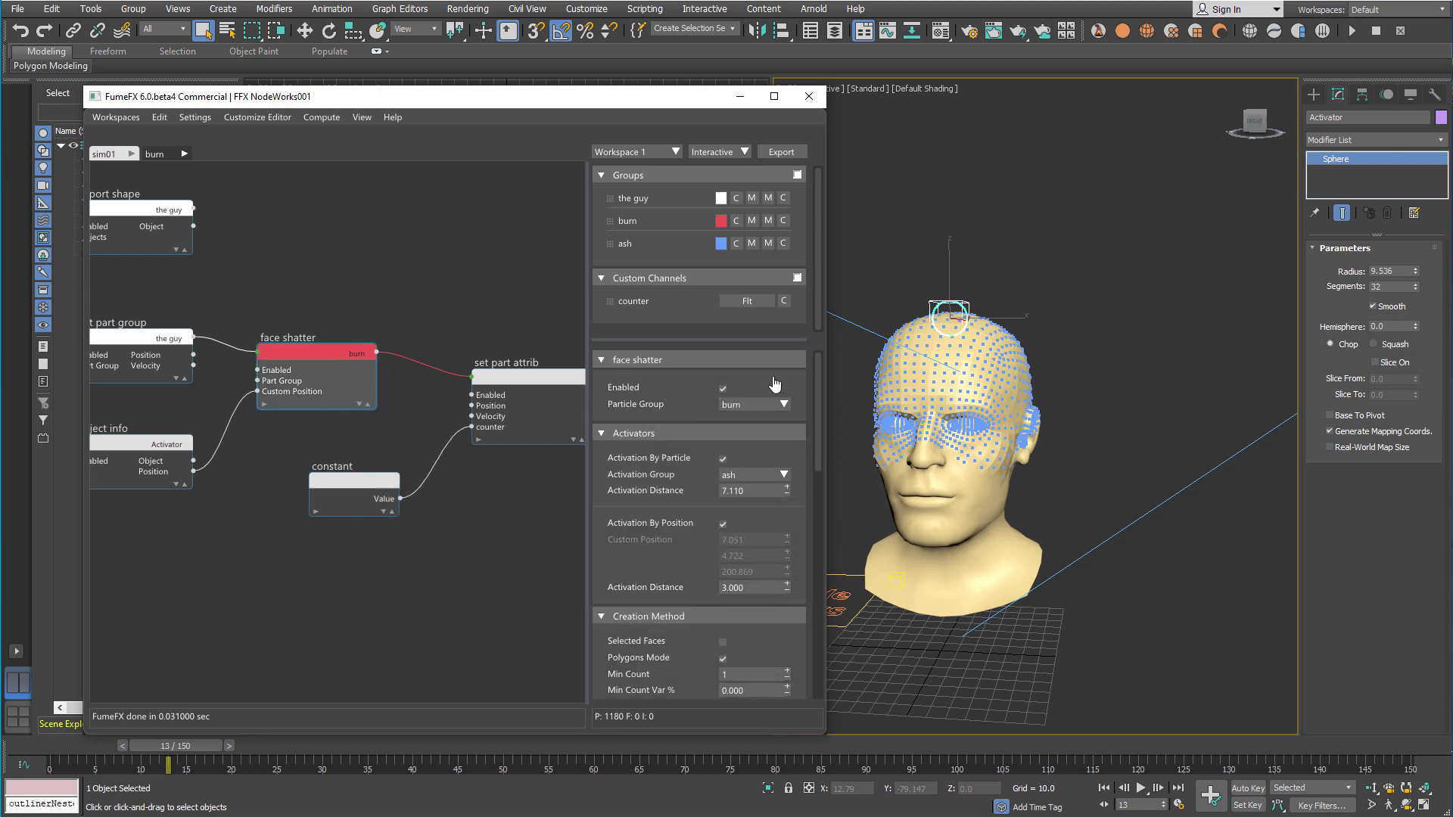
{"action": "left_click", "coordinate": [65, 744]}
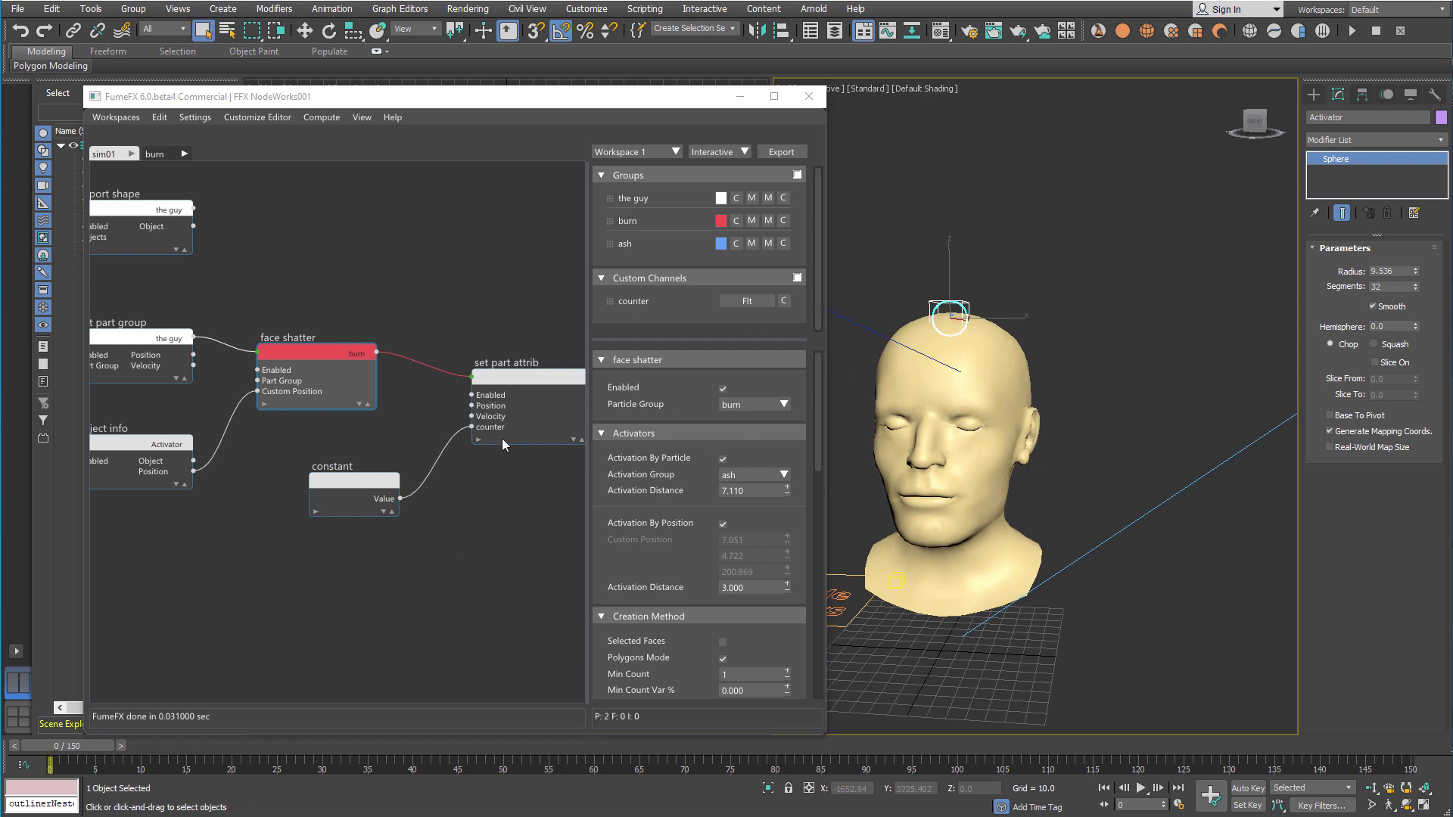
{"action": "left_click", "coordinate": [156, 156]}
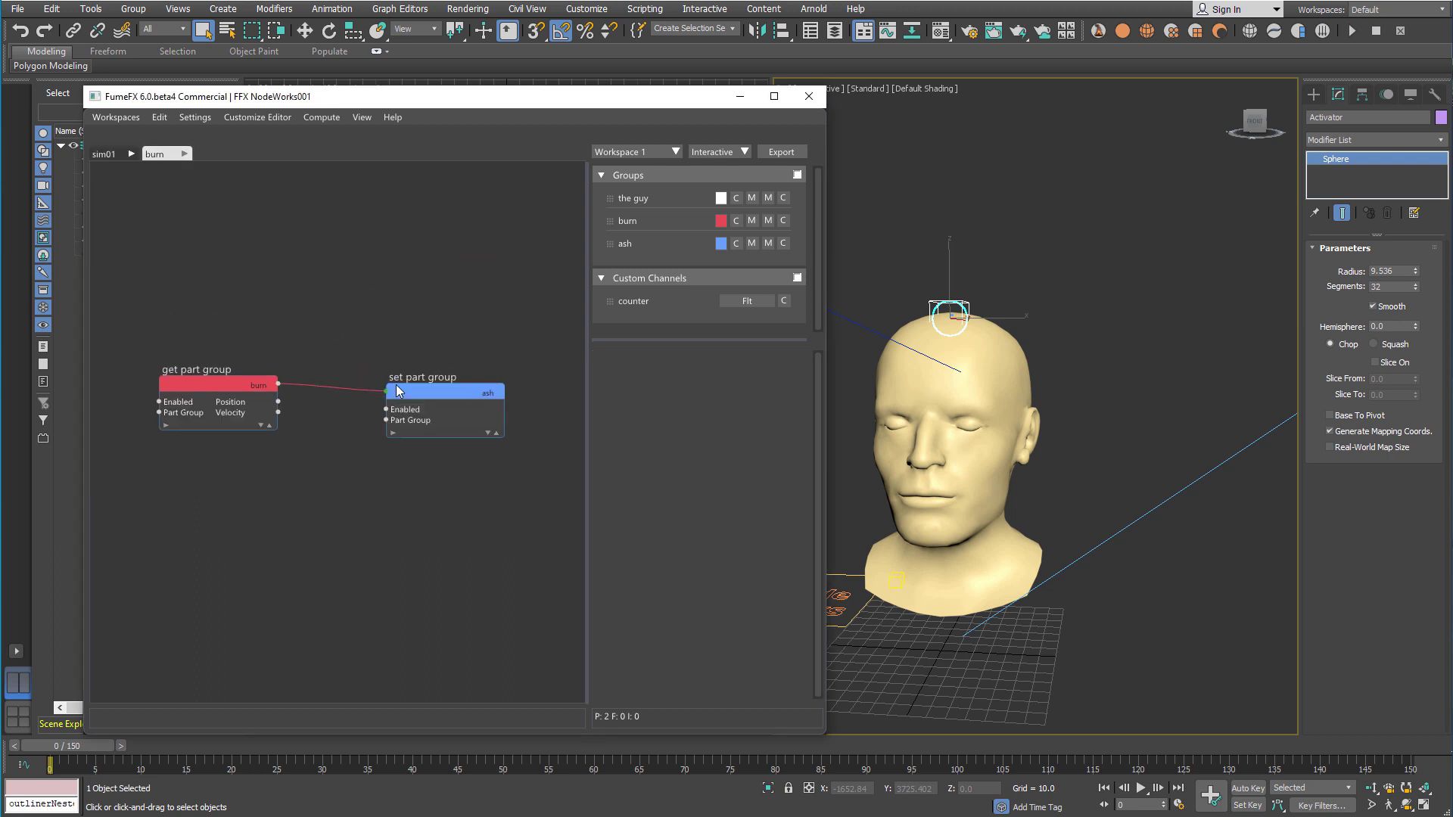
{"action": "left_click_drag", "start_coordinate": [451, 421], "coordinate": [451, 459]}
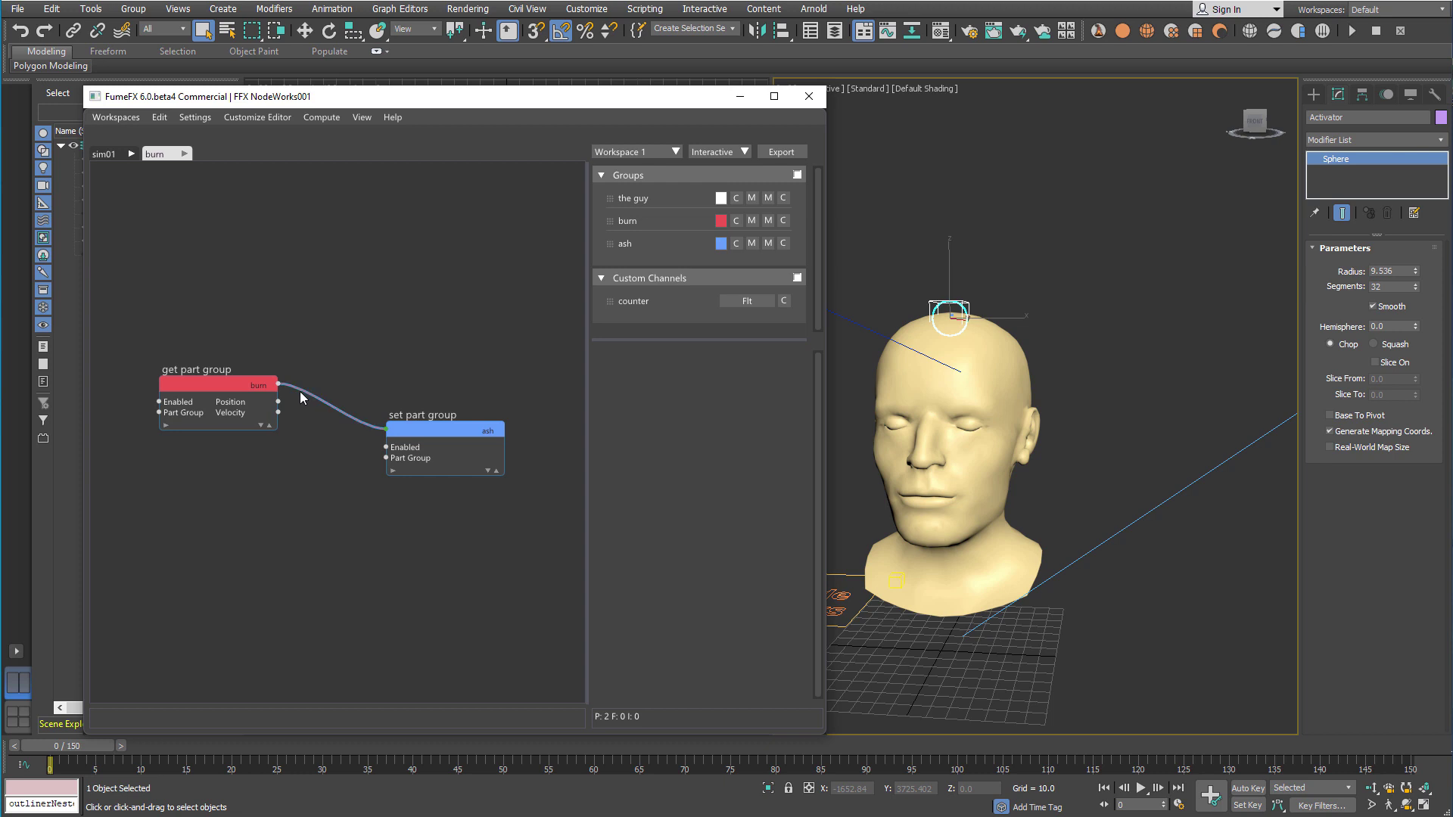
{"action": "right_click", "coordinate": [180, 258]}
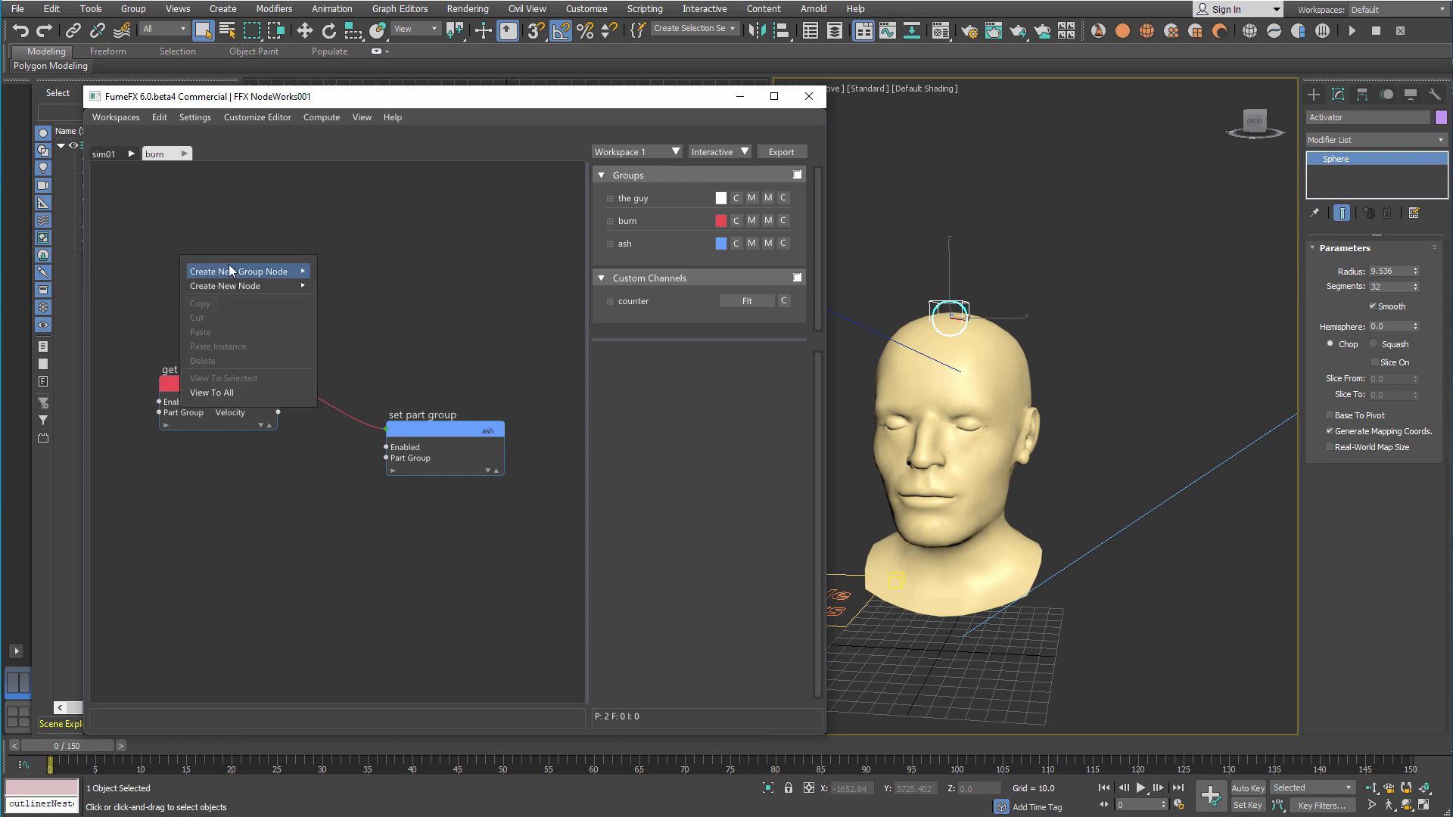
{"action": "mouse_move", "coordinate": [239, 273]}
{"action": "left_click", "coordinate": [334, 302]}
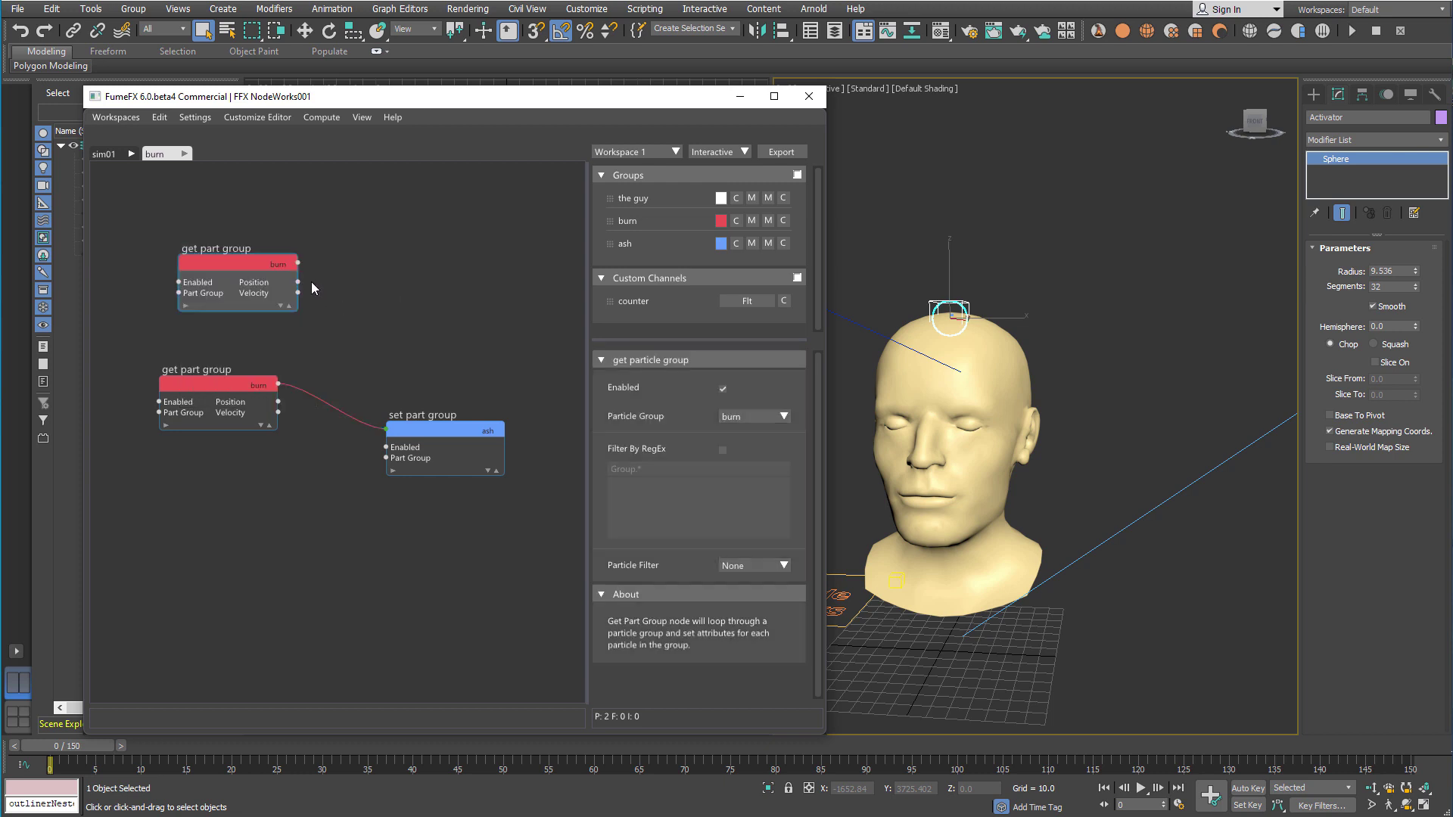
Add a math node beside the new burn get part group node and set its Operator to Subtract (A-B)
{"action": "left_click_drag", "start_coordinate": [297, 263], "coordinate": [366, 256]}
{"action": "type", "text": "math"}
{"action": "key", "text": "Return"}
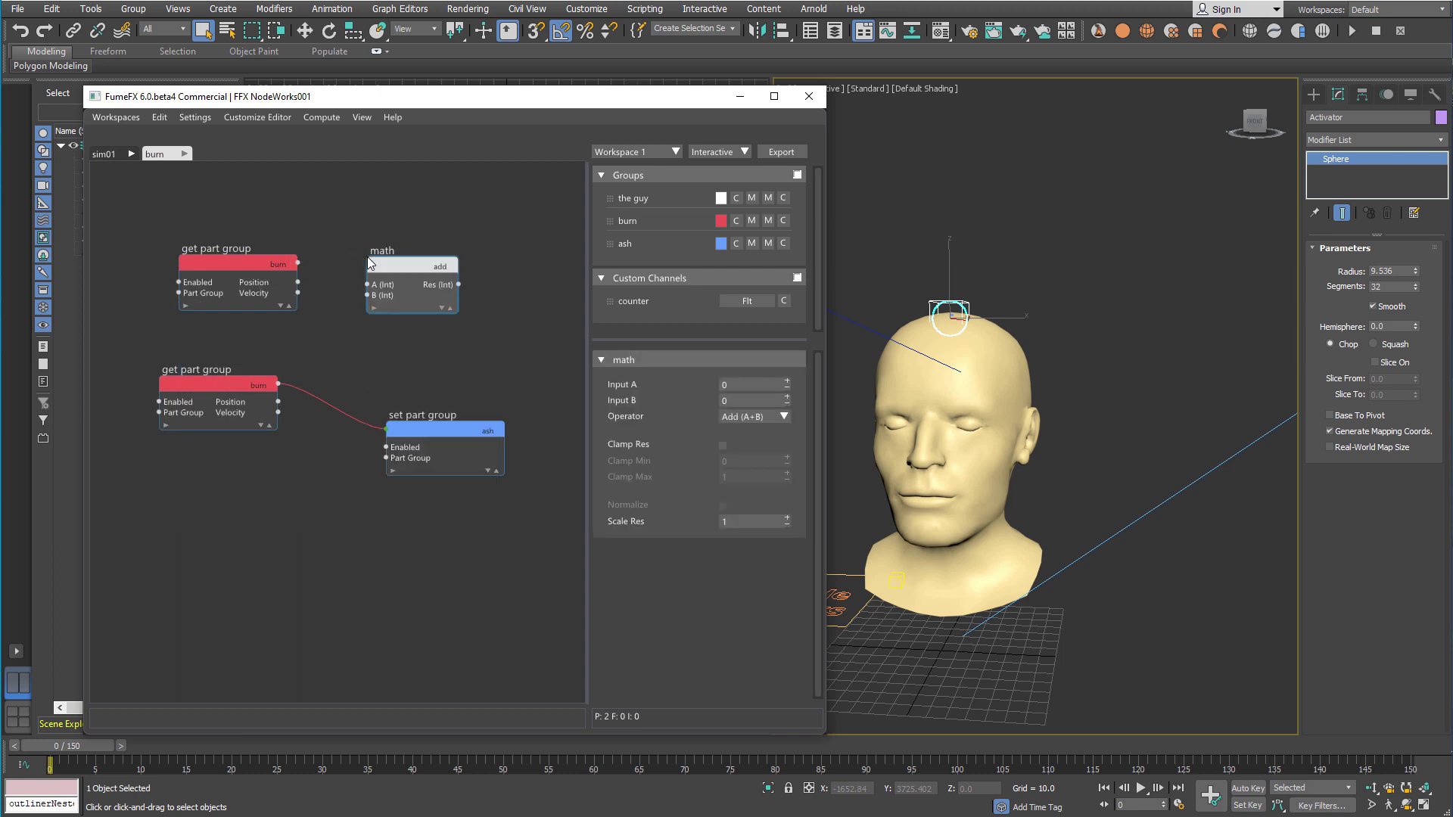
{"action": "left_click", "coordinate": [775, 416]}
{"action": "left_click", "coordinate": [766, 449]}
Change the pin type of the math node's A and B inputs to Float
{"action": "right_click", "coordinate": [389, 287]}
{"action": "mouse_move", "coordinate": [407, 300]}
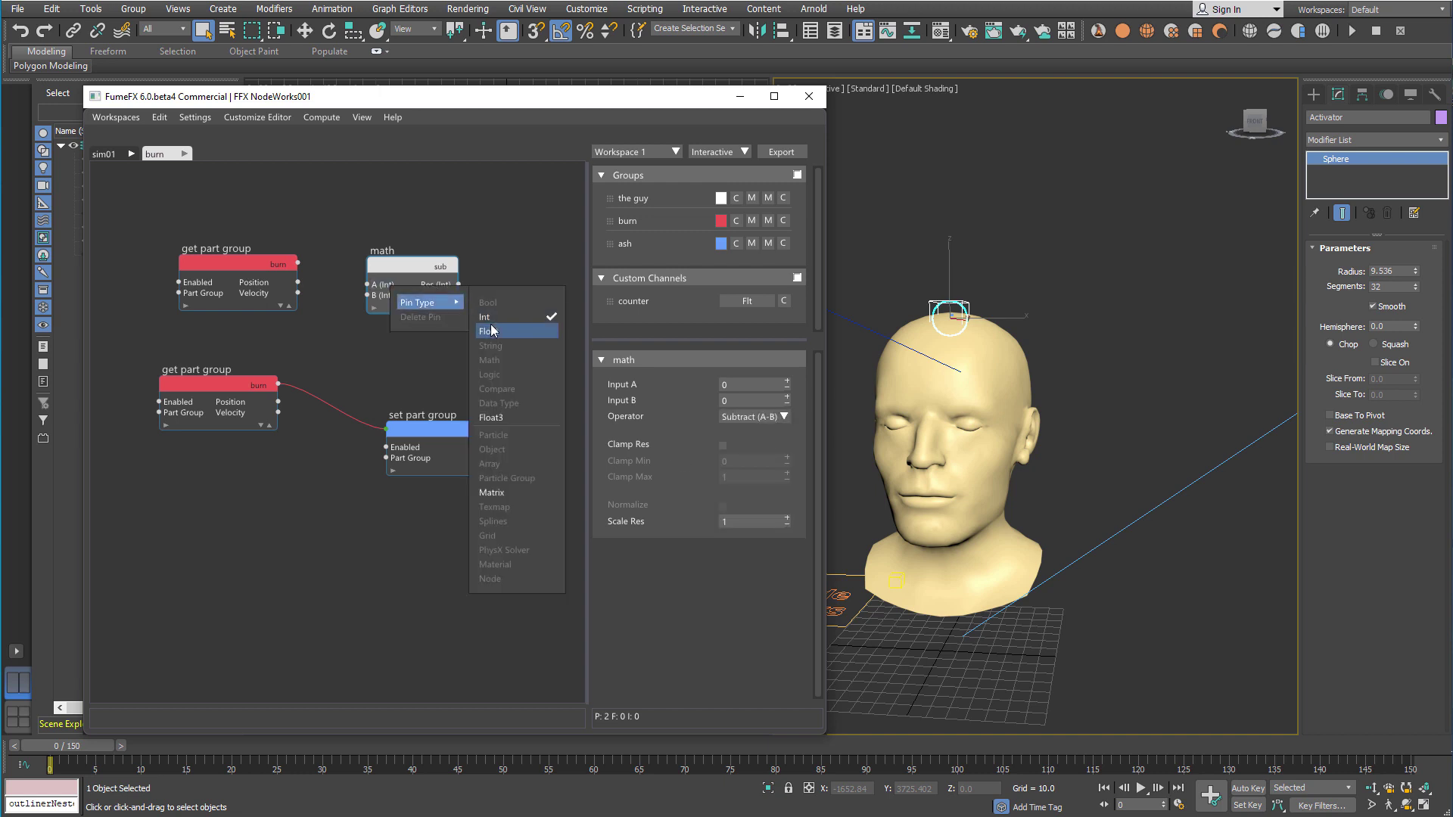
{"action": "left_click", "coordinate": [489, 330]}
{"action": "right_click", "coordinate": [384, 302]}
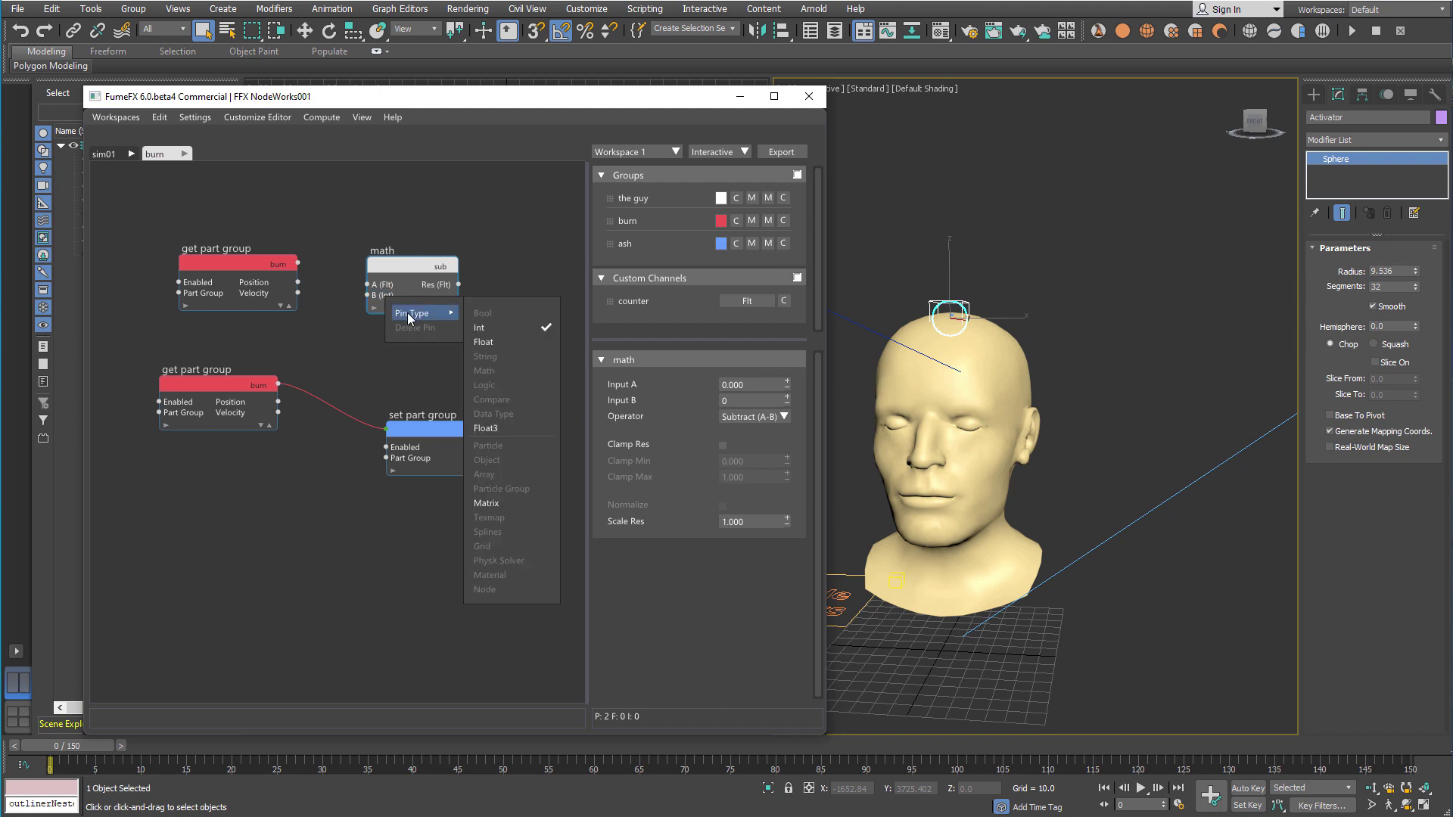
{"action": "left_click", "coordinate": [487, 345]}
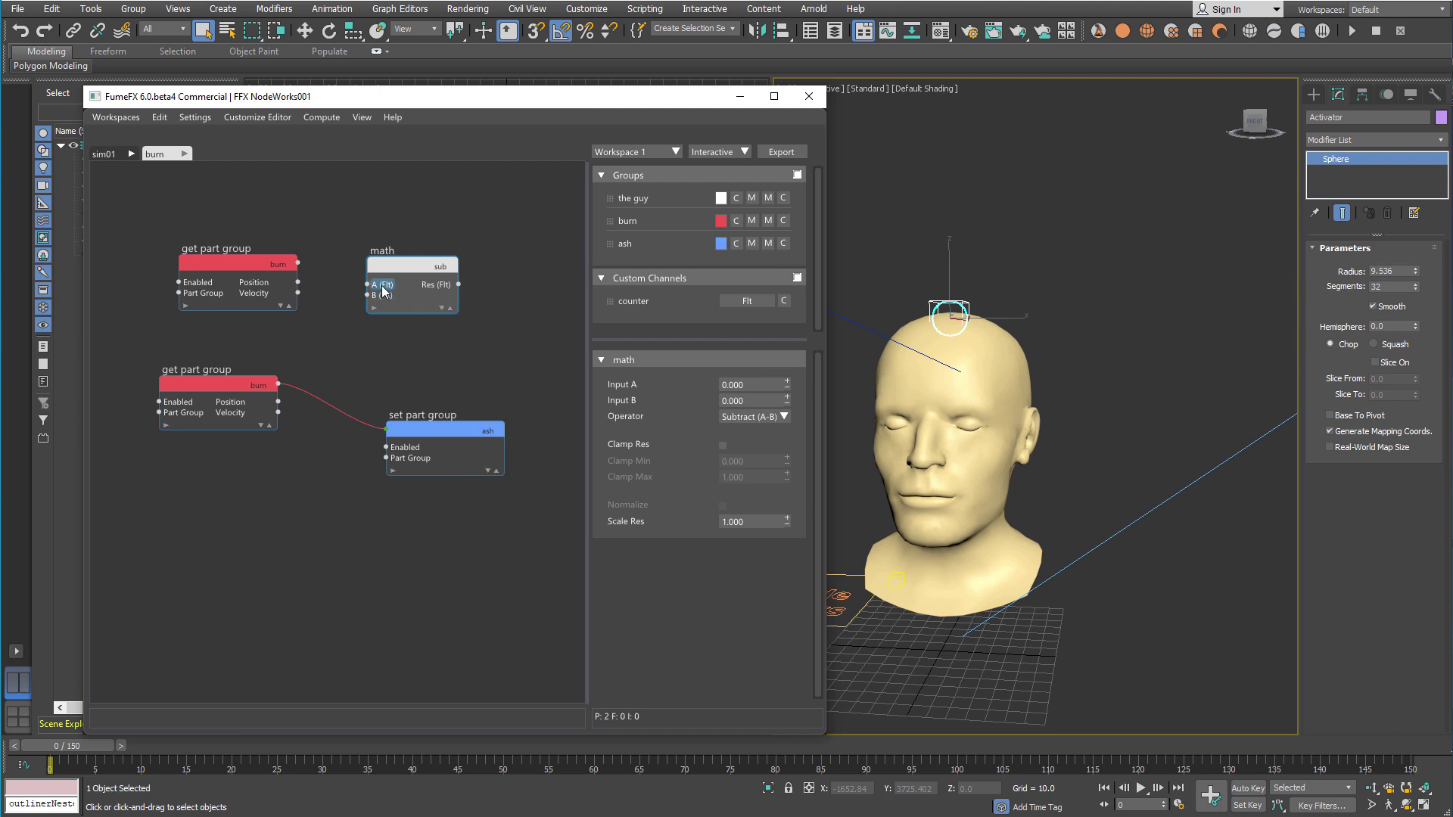
Connect the new burn node's counter output to the math node's A input and set Input B to 0.200
{"action": "left_click_drag", "start_coordinate": [384, 291], "coordinate": [265, 449]}
{"action": "left_click", "coordinate": [393, 269]}
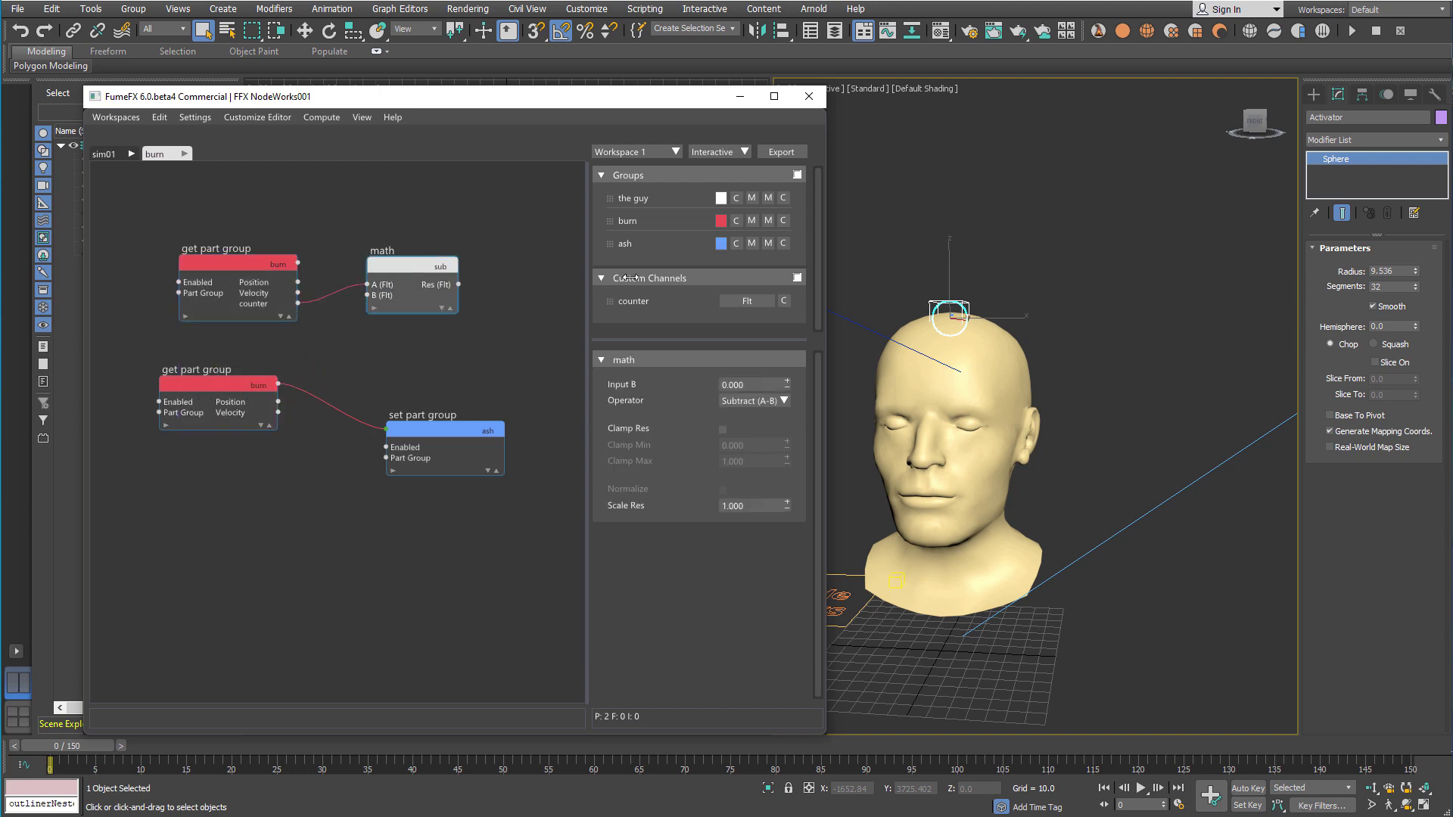
{"action": "left_click", "coordinate": [757, 385]}
{"action": "key", "text": "Return"}
Add a Set Part Attrib node after the math node, wire the result into its counter input, and review the chain's settings
{"action": "middle_click_drag", "start_coordinate": [502, 321], "coordinate": [421, 287]}
{"action": "left_click_drag", "start_coordinate": [409, 279], "coordinate": [475, 257]}
{"action": "type", "text": "set p"}
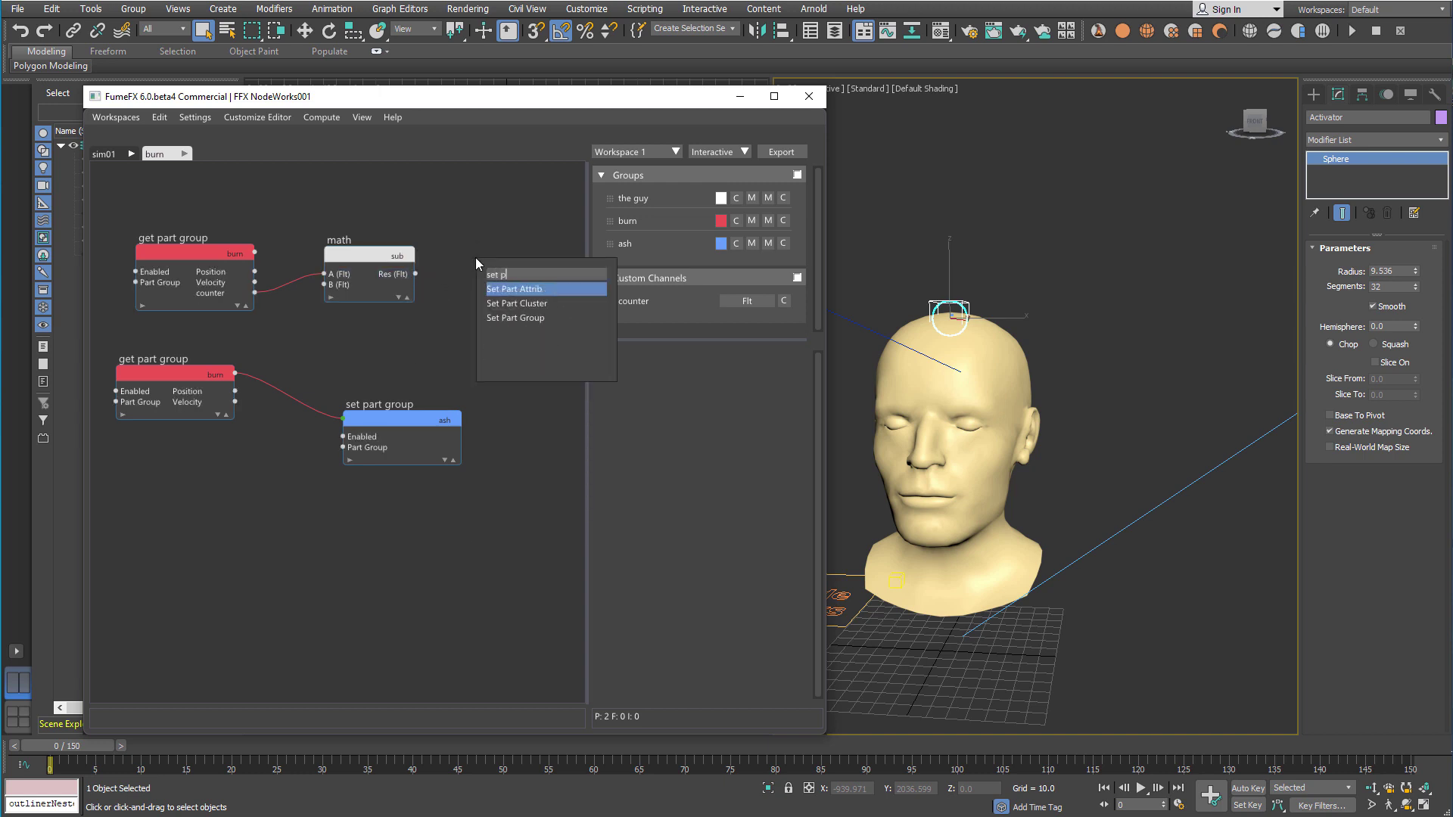
{"action": "key", "text": "Return"}
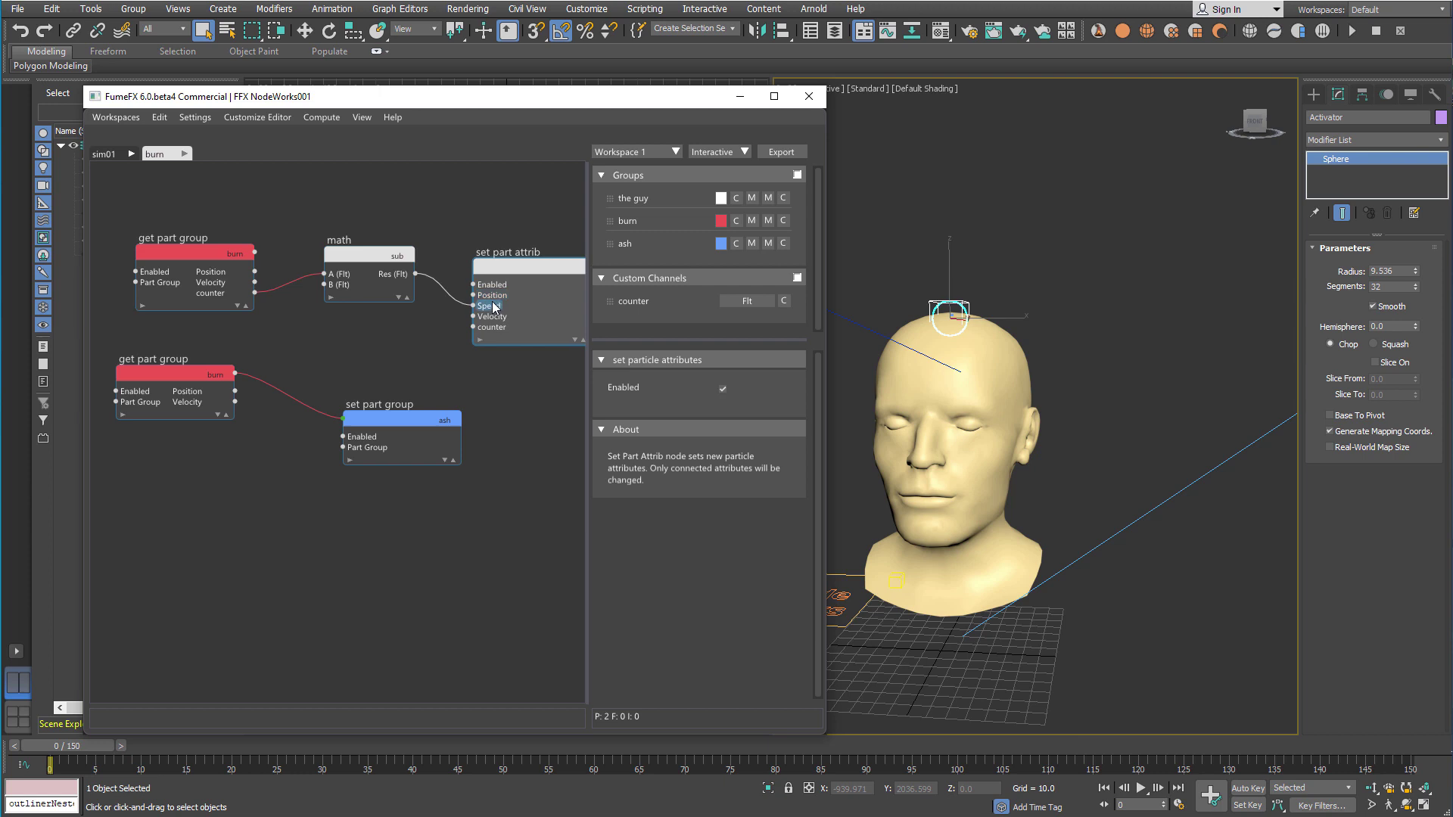
{"action": "left_click_drag", "start_coordinate": [492, 306], "coordinate": [477, 422]}
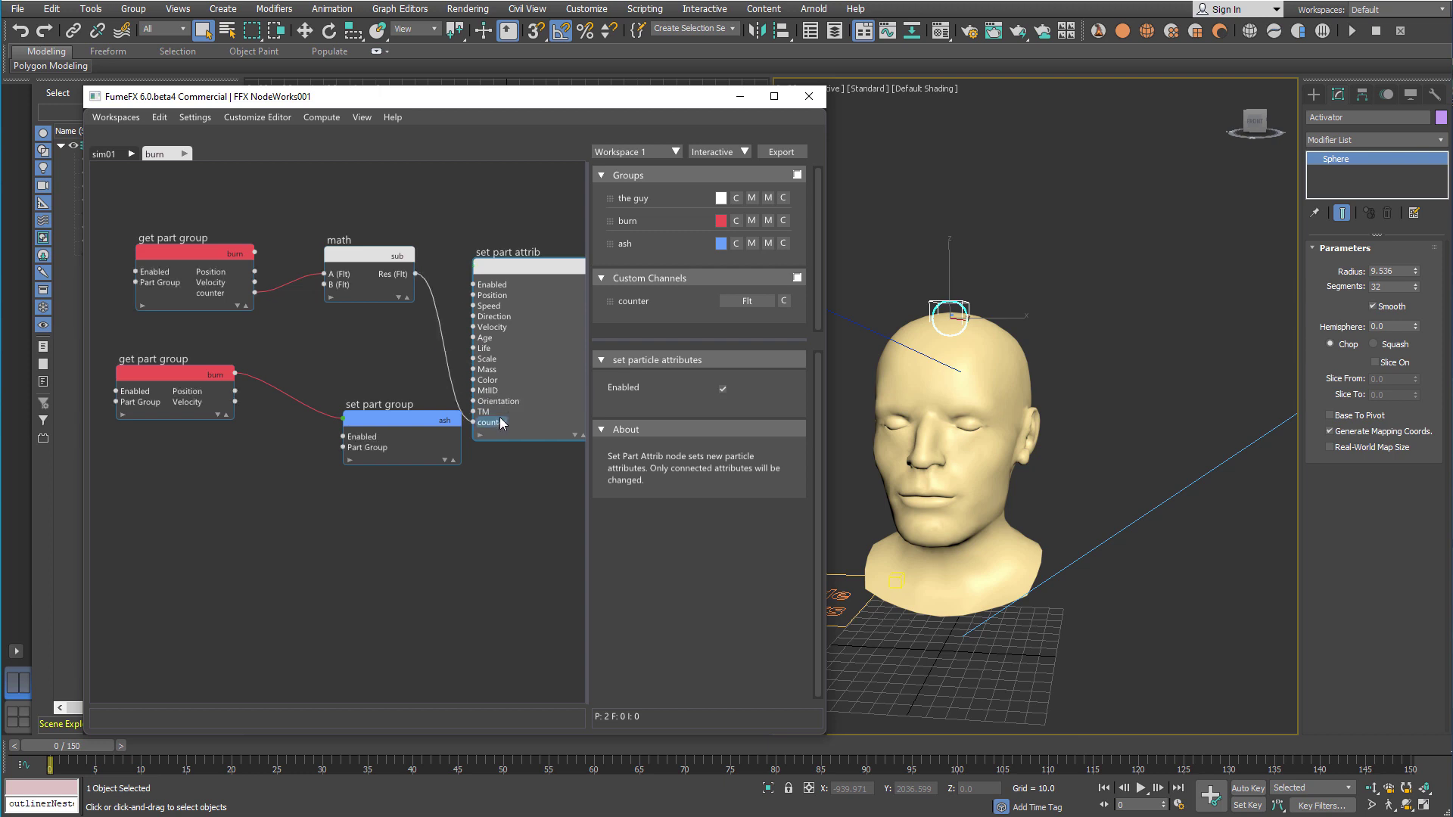
{"action": "left_click", "coordinate": [484, 220]}
{"action": "left_click", "coordinate": [207, 256]}
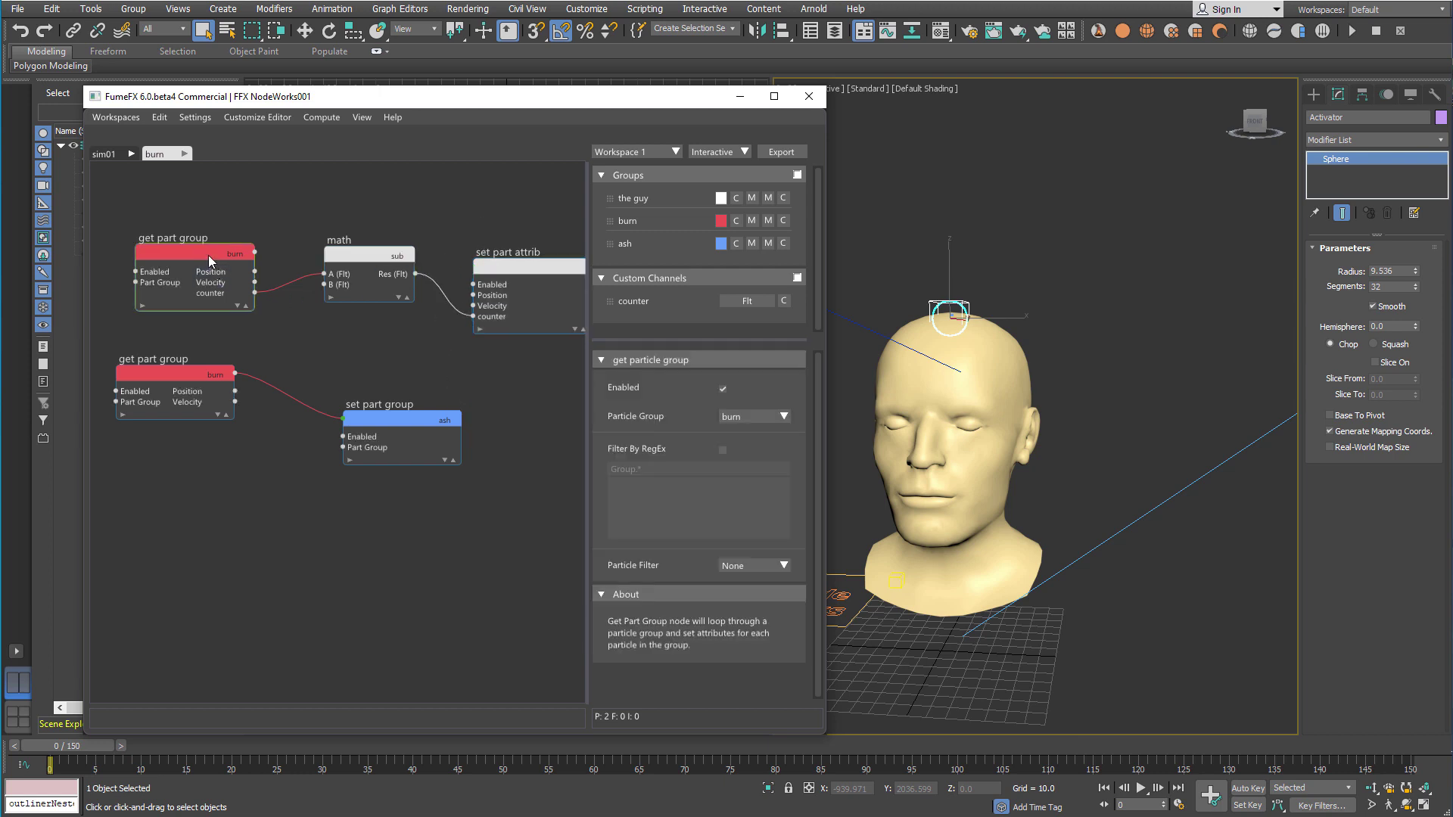
{"action": "left_click", "coordinate": [365, 251]}
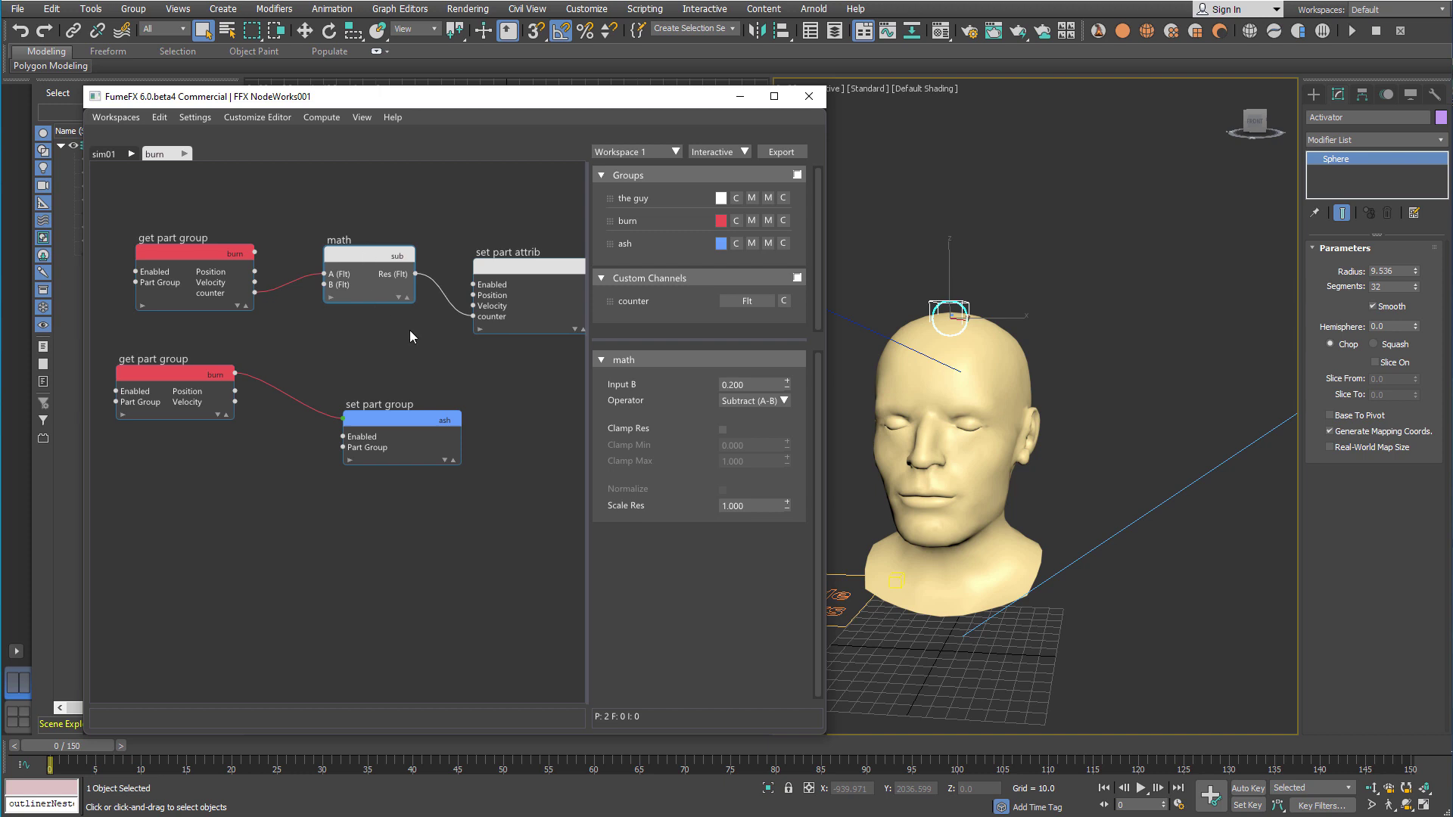
{"action": "left_click", "coordinate": [543, 271]}
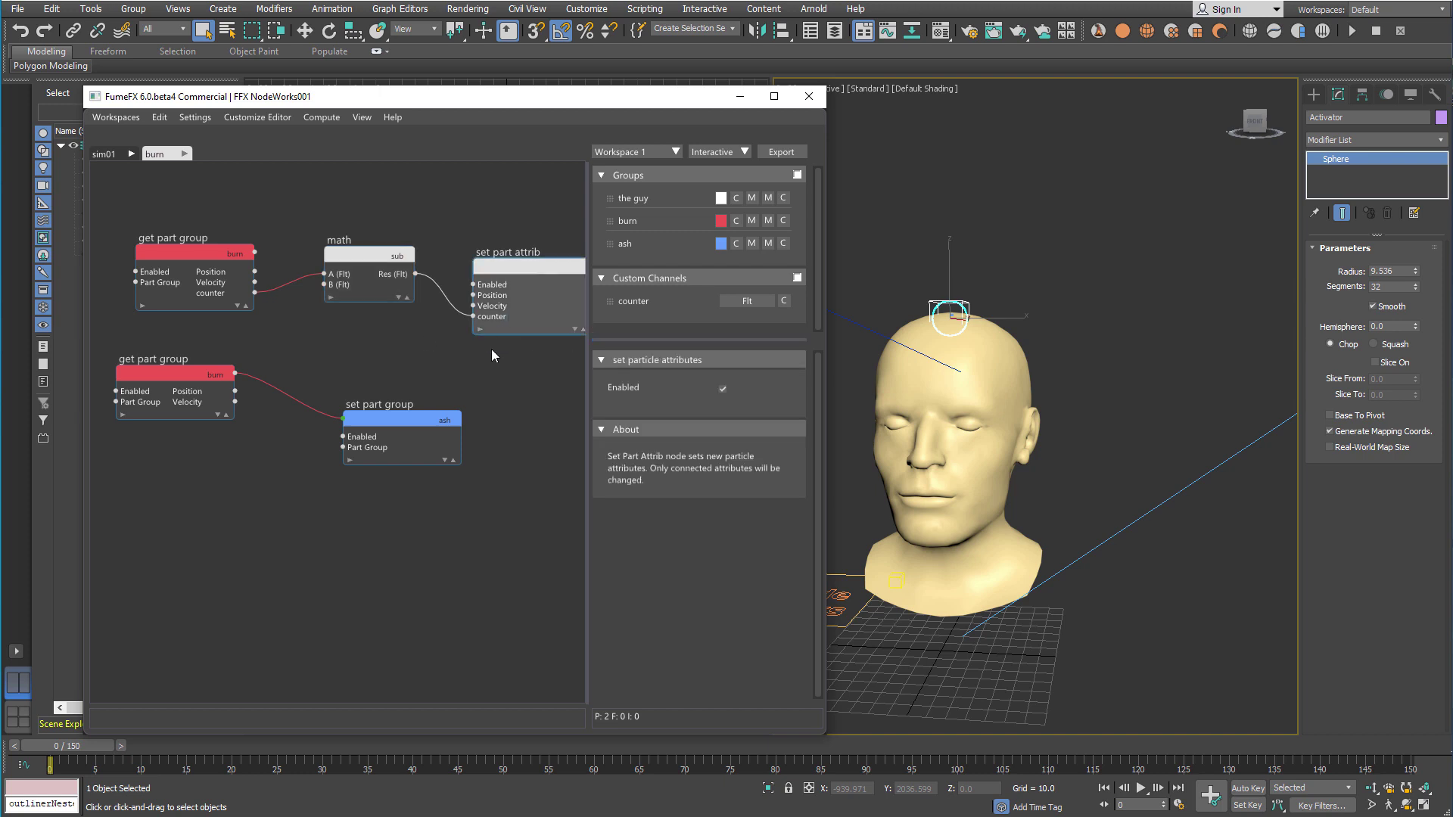
Attach a Compare node to the counter output of the original burn get part group node and set its Operator to A<=B
{"action": "left_click", "coordinate": [228, 376]}
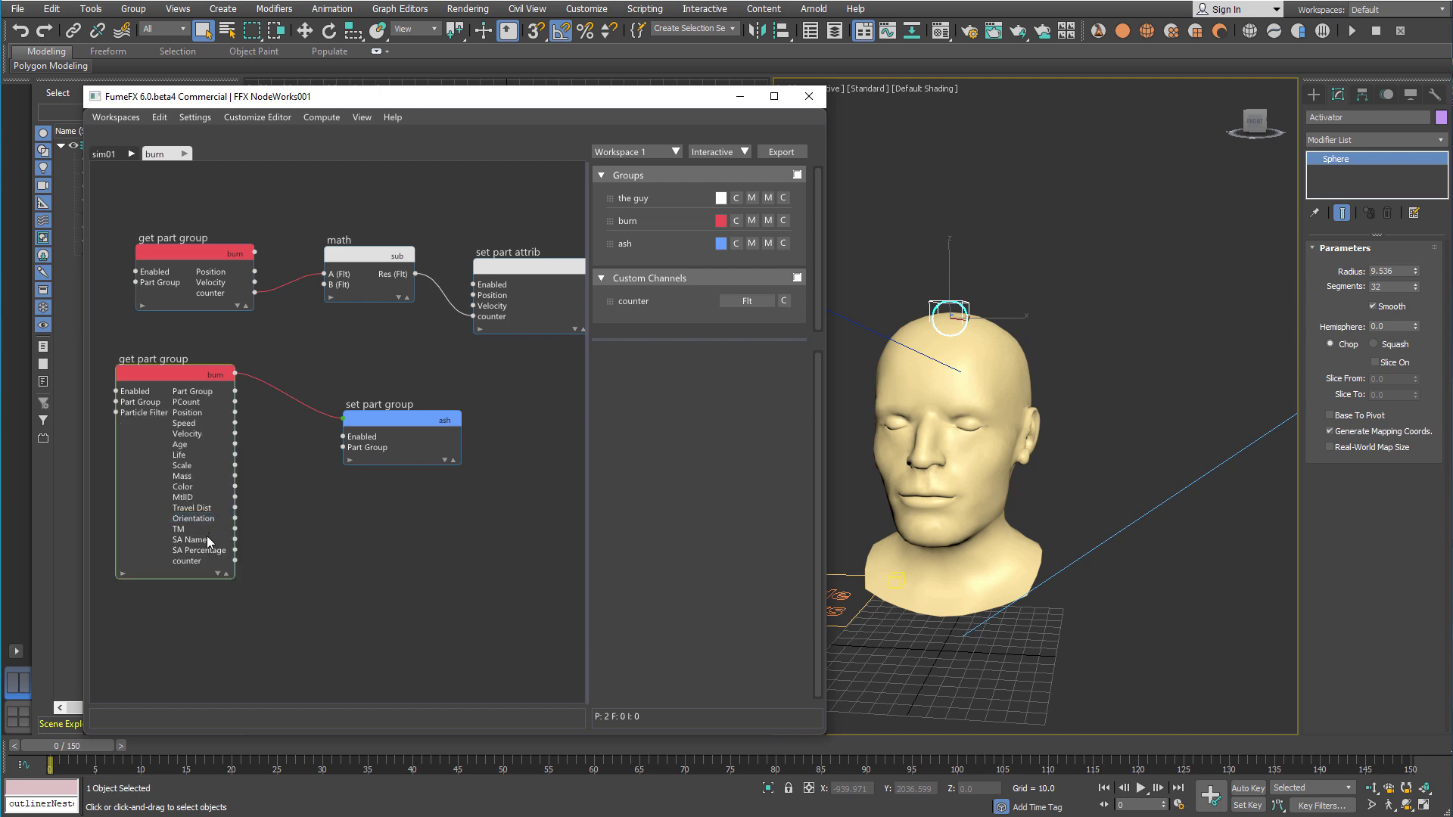
{"action": "left_click_drag", "start_coordinate": [234, 561], "coordinate": [290, 577]}
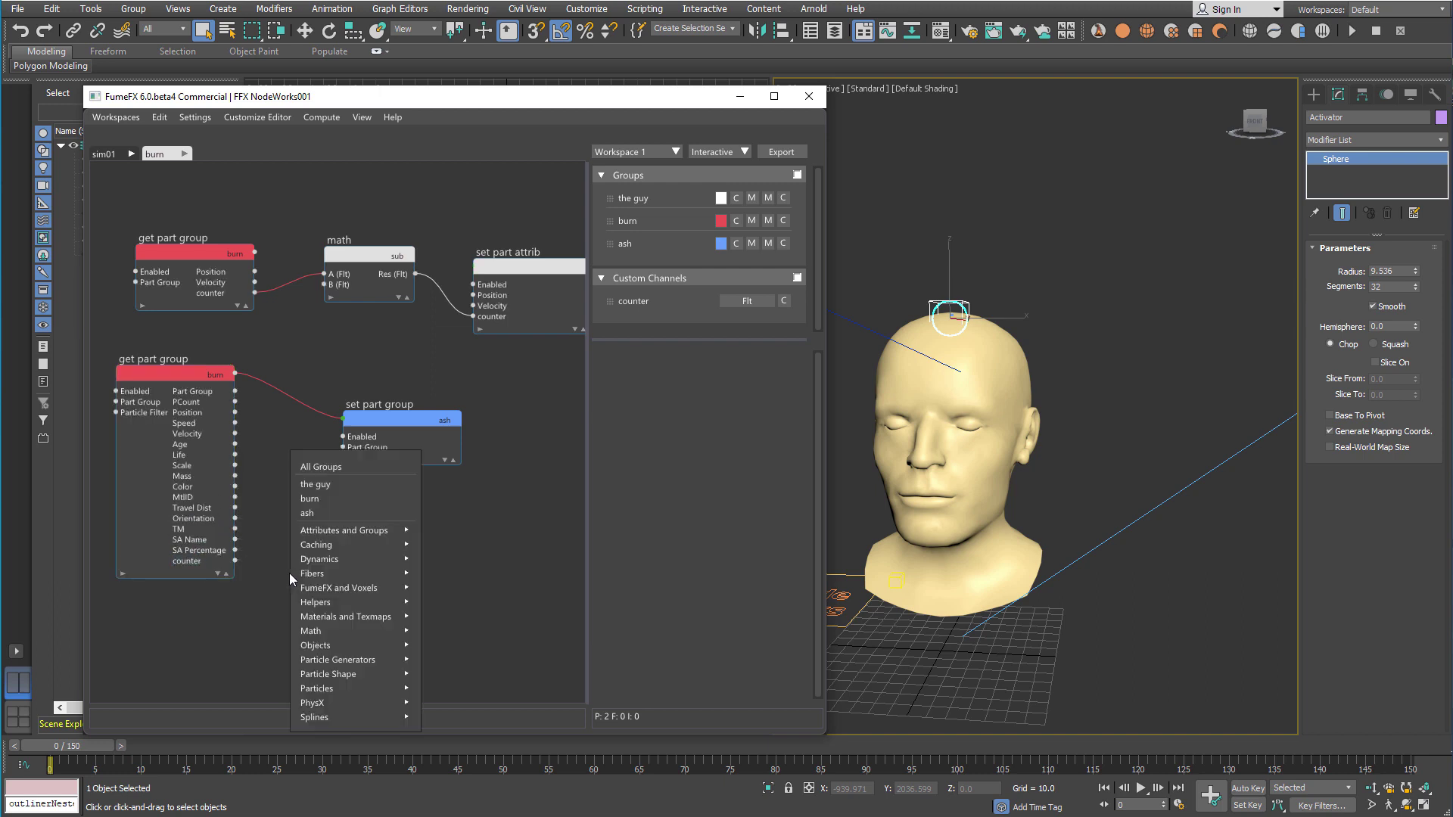
{"action": "type", "text": "compare"}
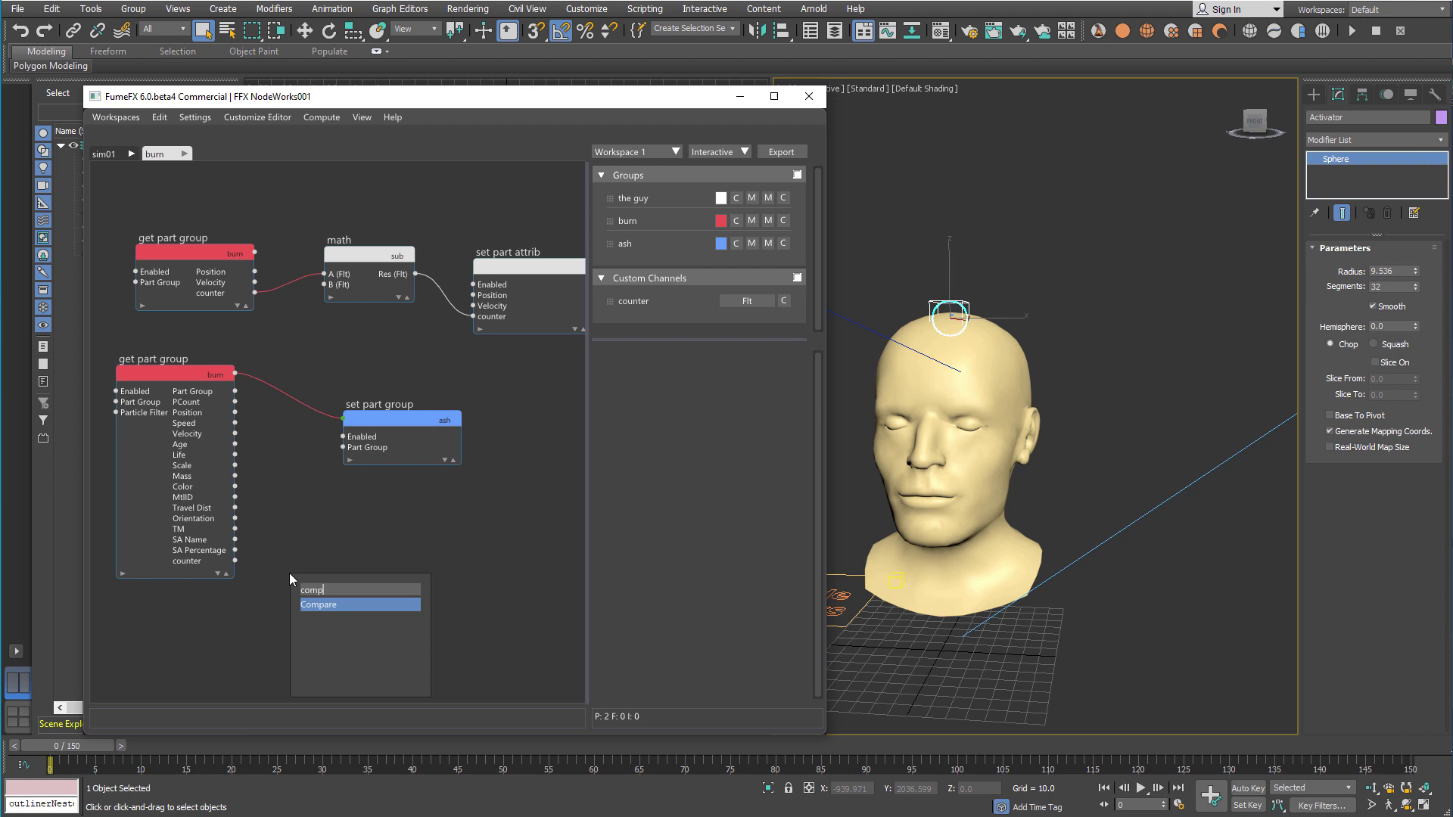
{"action": "key", "text": "Return"}
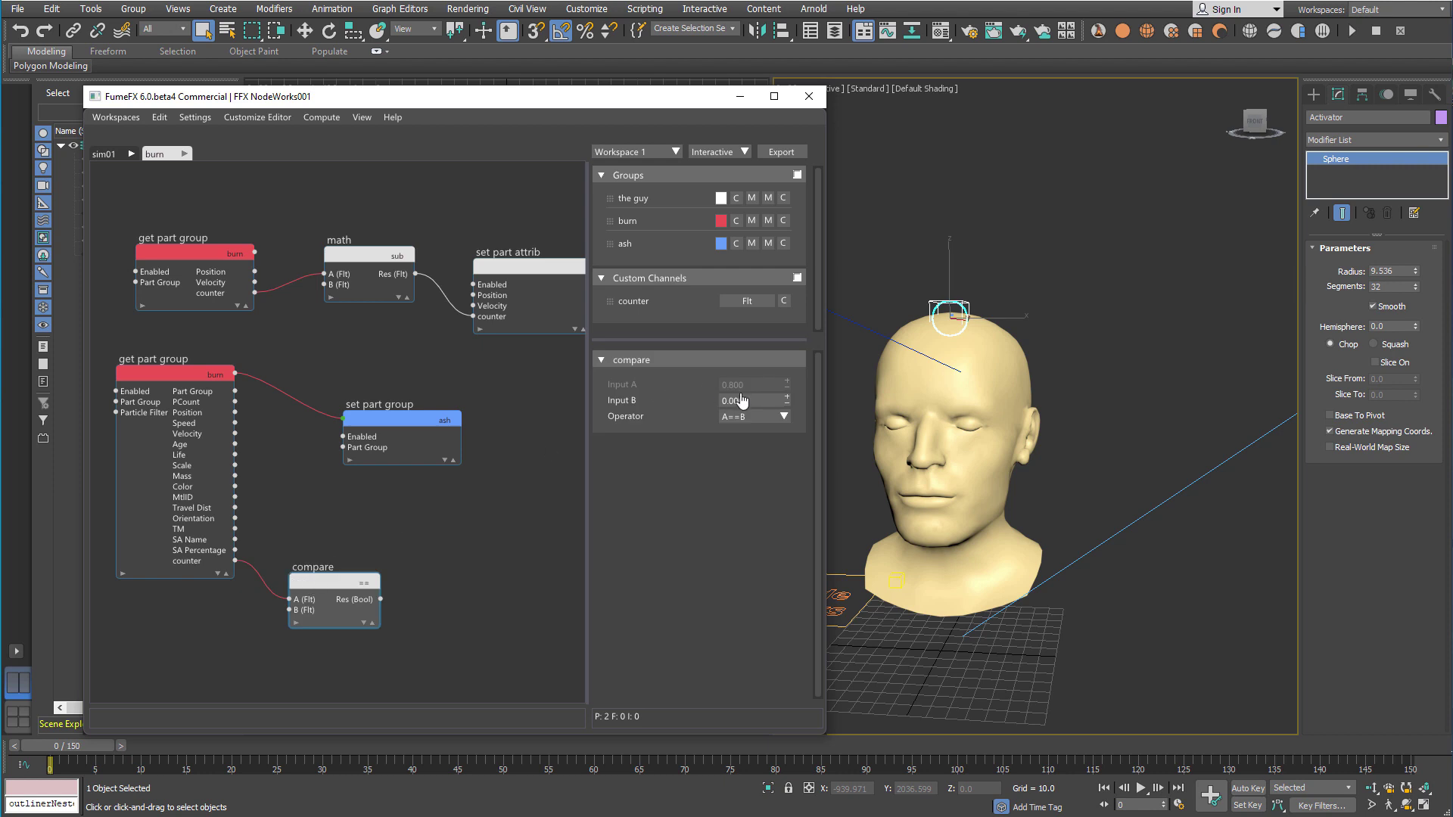
{"action": "left_click", "coordinate": [769, 402]}
{"action": "left_click", "coordinate": [764, 417]}
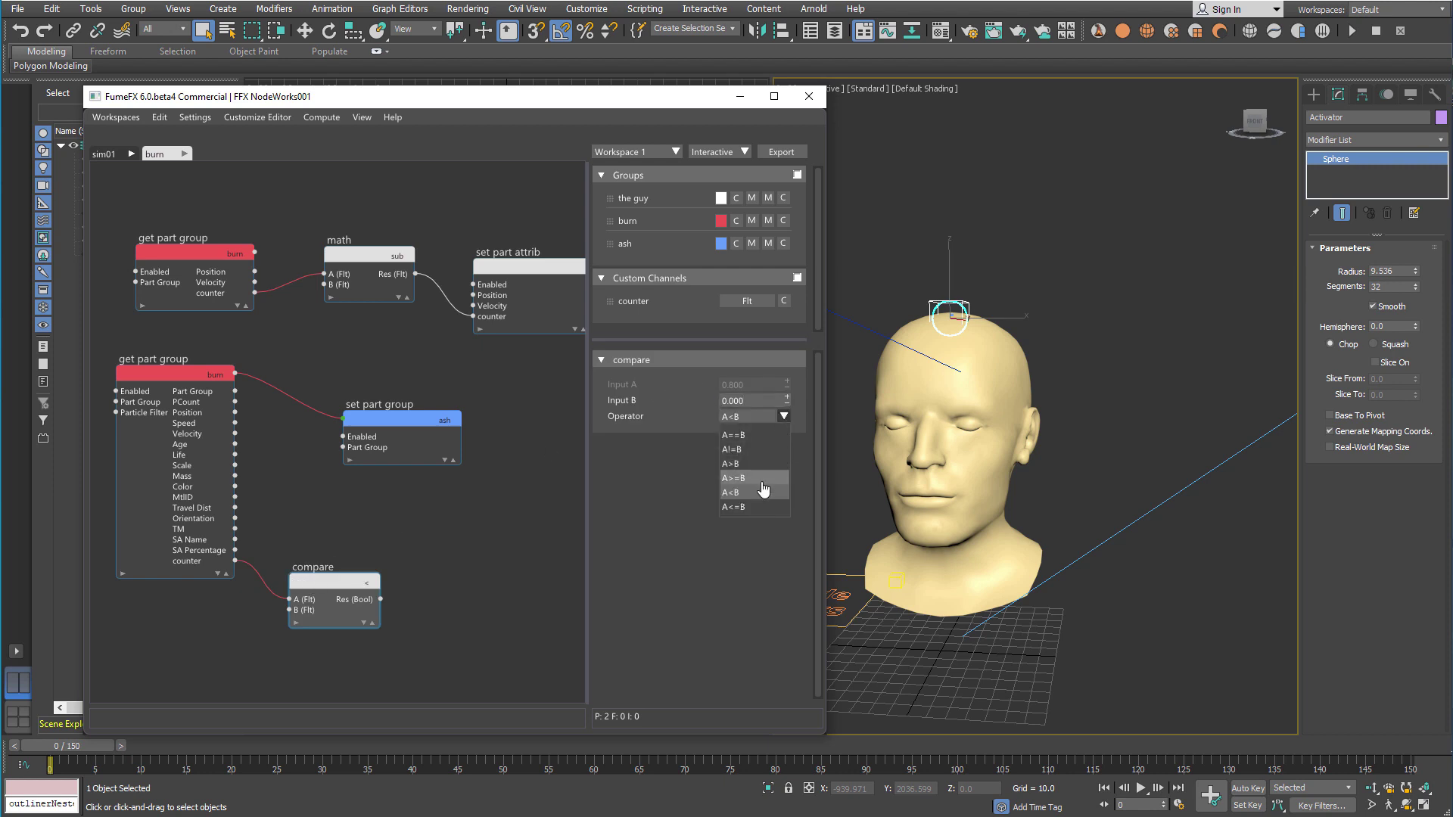
{"action": "left_click", "coordinate": [762, 507]}
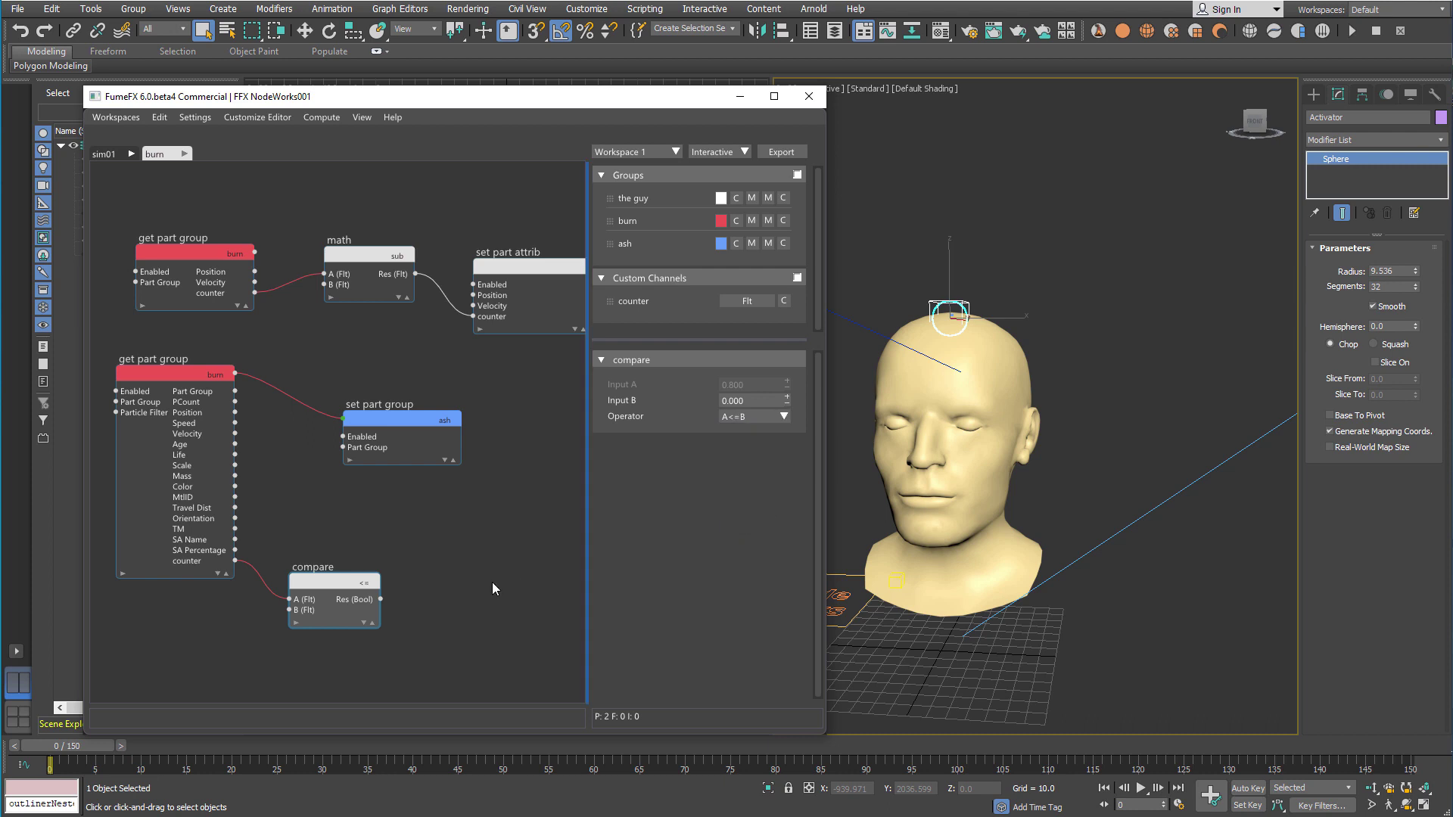
Wire the compare result to set part group's Enabled input, delete the direct burn-to-ash link, and tidy the node layout
{"action": "left_click_drag", "start_coordinate": [370, 603], "coordinate": [481, 430]}
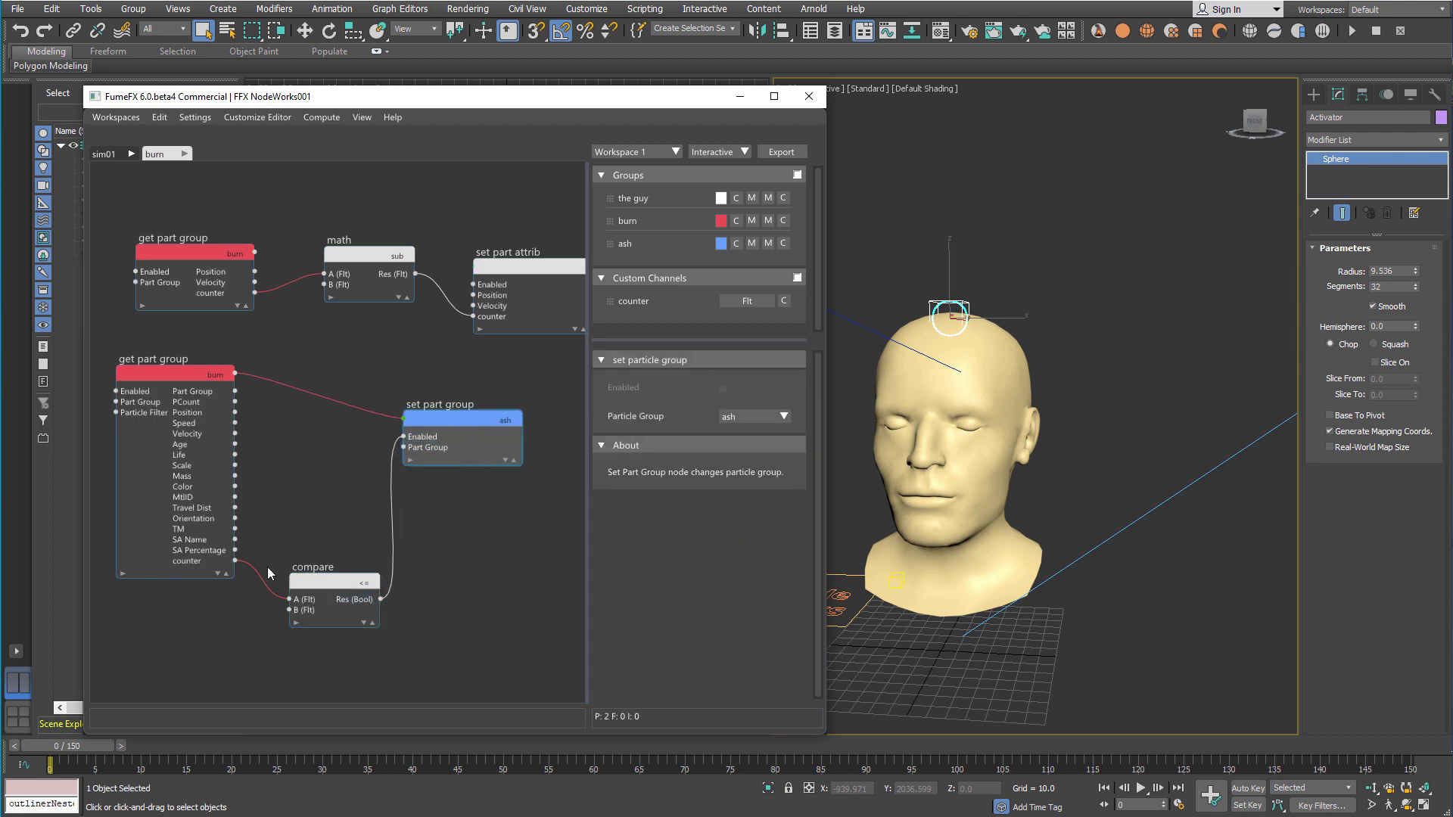
{"action": "left_click", "coordinate": [225, 573]}
{"action": "left_click_drag", "start_coordinate": [318, 570], "coordinate": [303, 452]}
{"action": "left_click", "coordinate": [365, 414]}
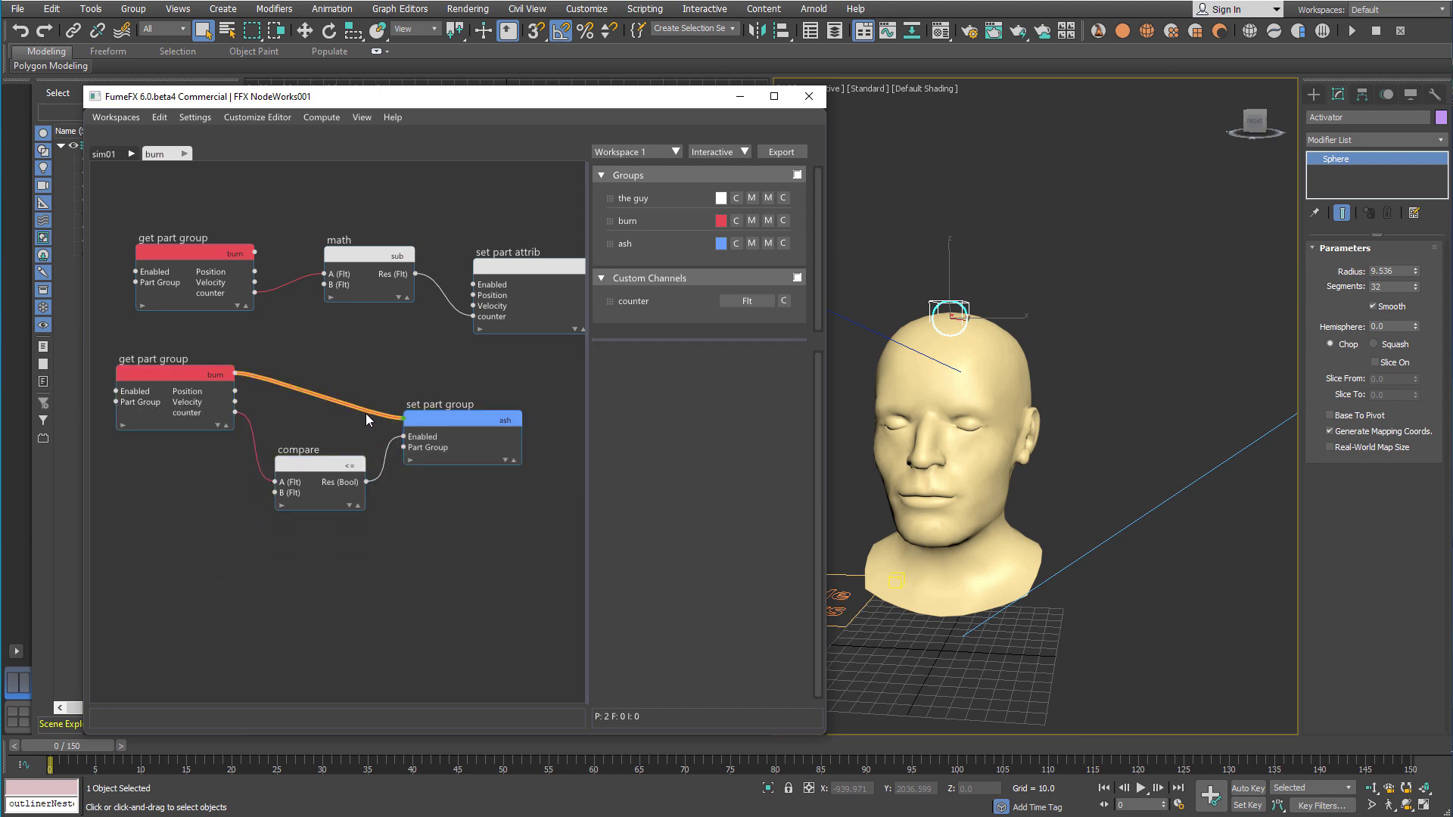
{"action": "key", "text": "Delete"}
{"action": "left_click_drag", "start_coordinate": [334, 460], "coordinate": [334, 431]}
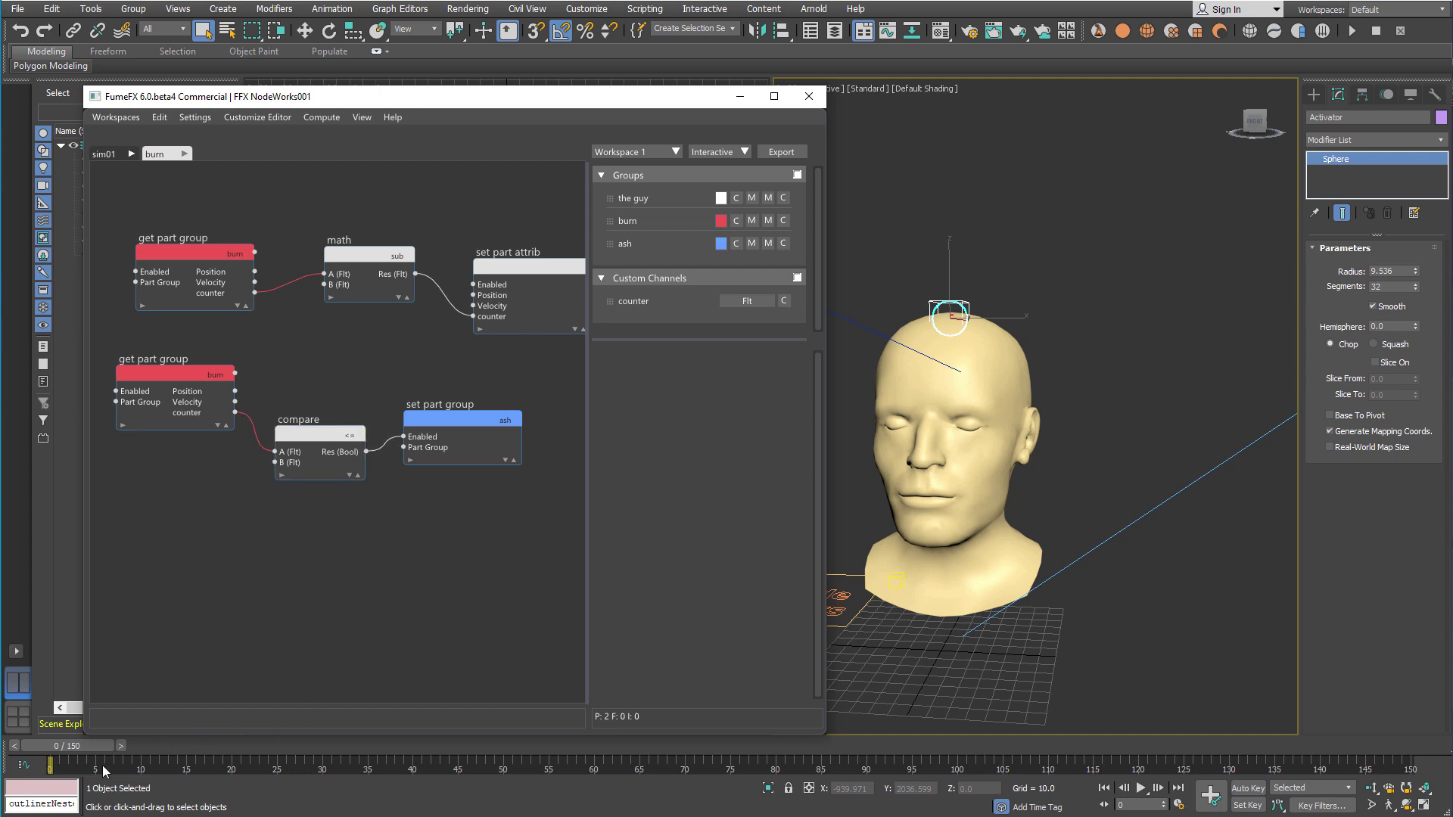
Scrub through the simulation and test the constant node in sim01 with its Value set to 2.000
{"action": "left_click_drag", "start_coordinate": [89, 747], "coordinate": [838, 740]}
{"action": "left_click_drag", "start_coordinate": [618, 732], "coordinate": [575, 737]}
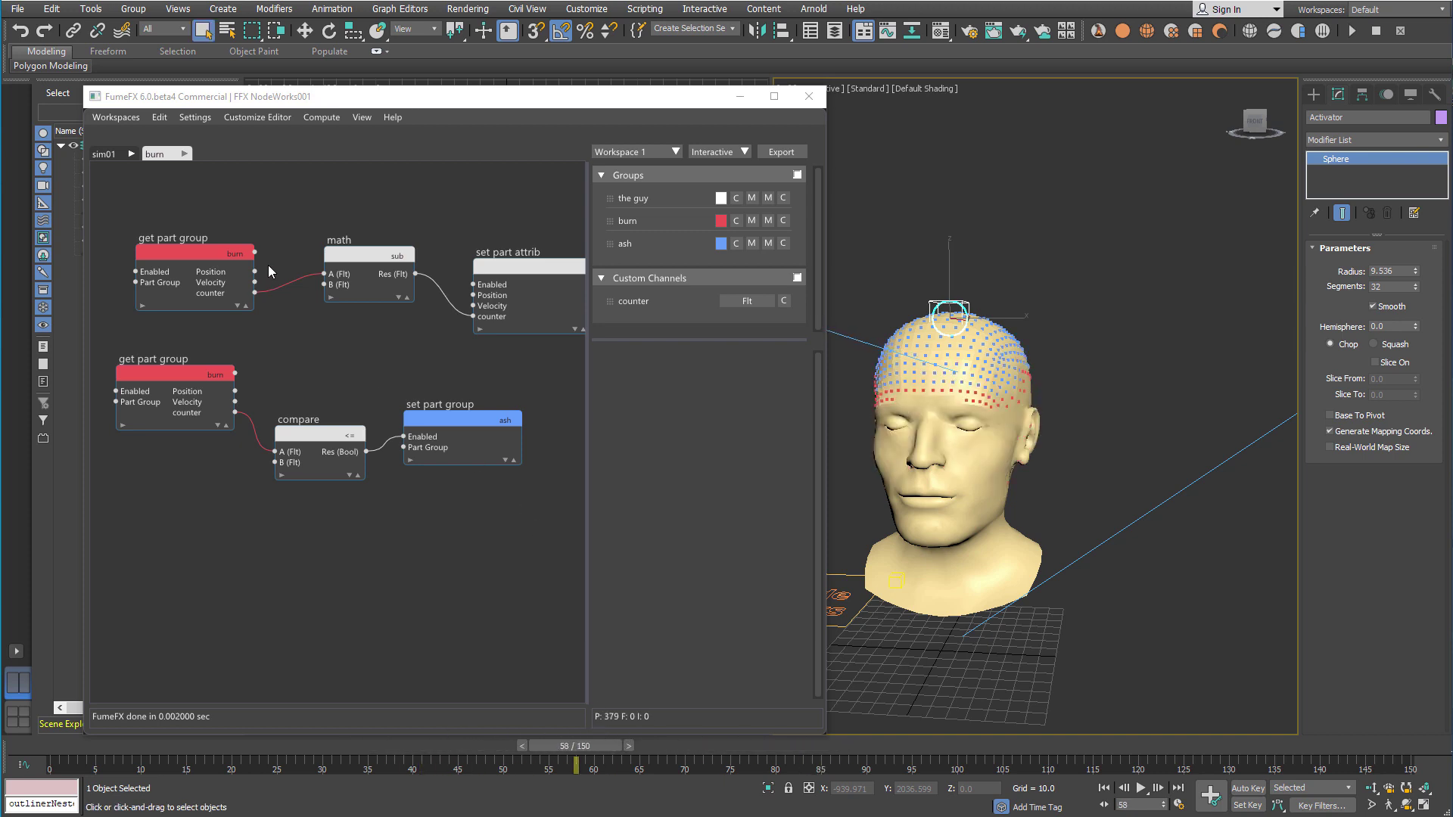
{"action": "left_click", "coordinate": [104, 154]}
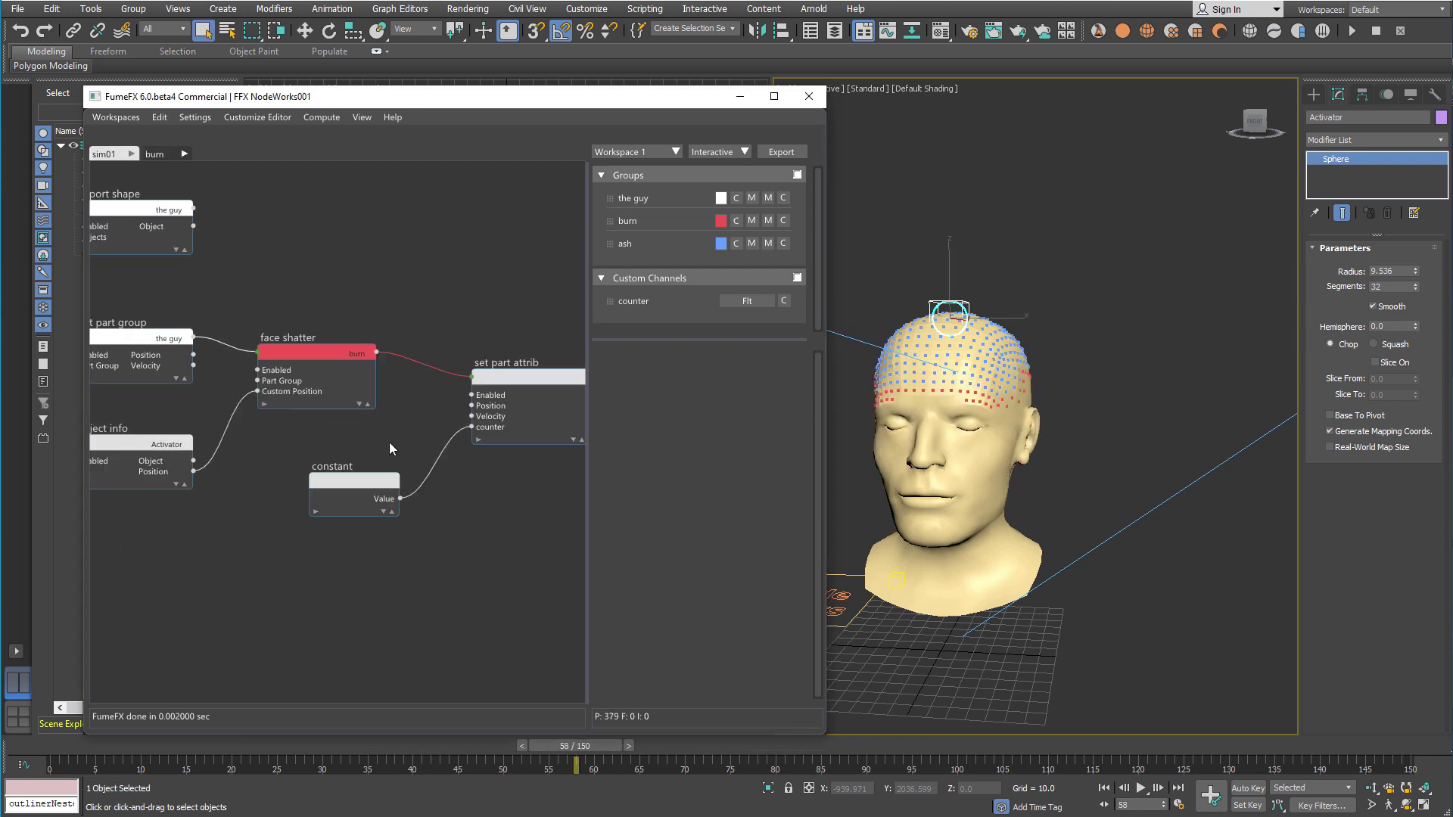
{"action": "left_click", "coordinate": [371, 486]}
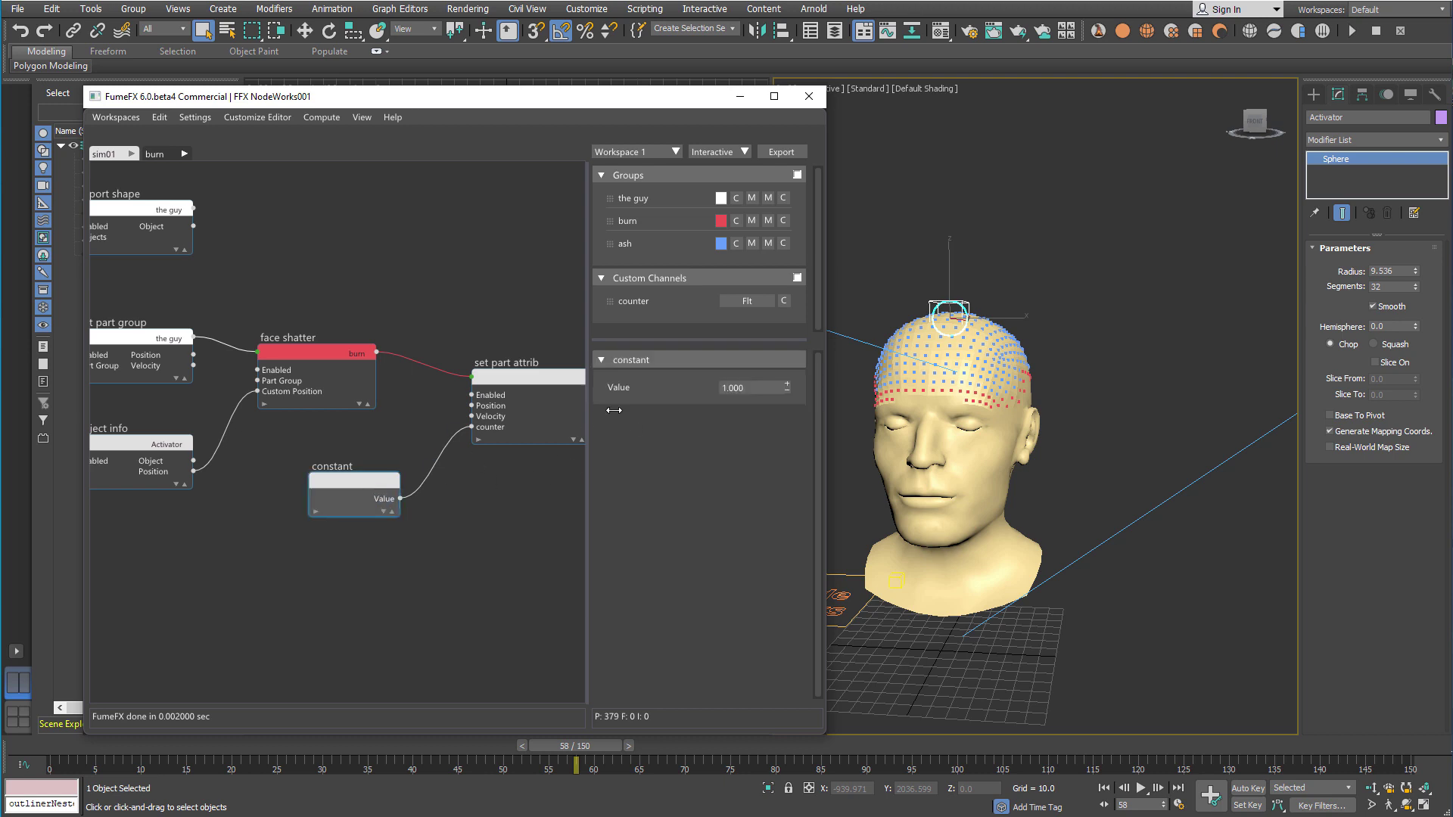
{"action": "double_click", "coordinate": [769, 387]}
{"action": "type", "text": "2"}
{"action": "key", "text": "Return"}
{"action": "double_click", "coordinate": [758, 388]}
{"action": "left_click_drag", "start_coordinate": [592, 746], "coordinate": [750, 716]}
Restore the constant node's Value to 1.000 and scrub the timeline back to frame 59
{"action": "double_click", "coordinate": [750, 387]}
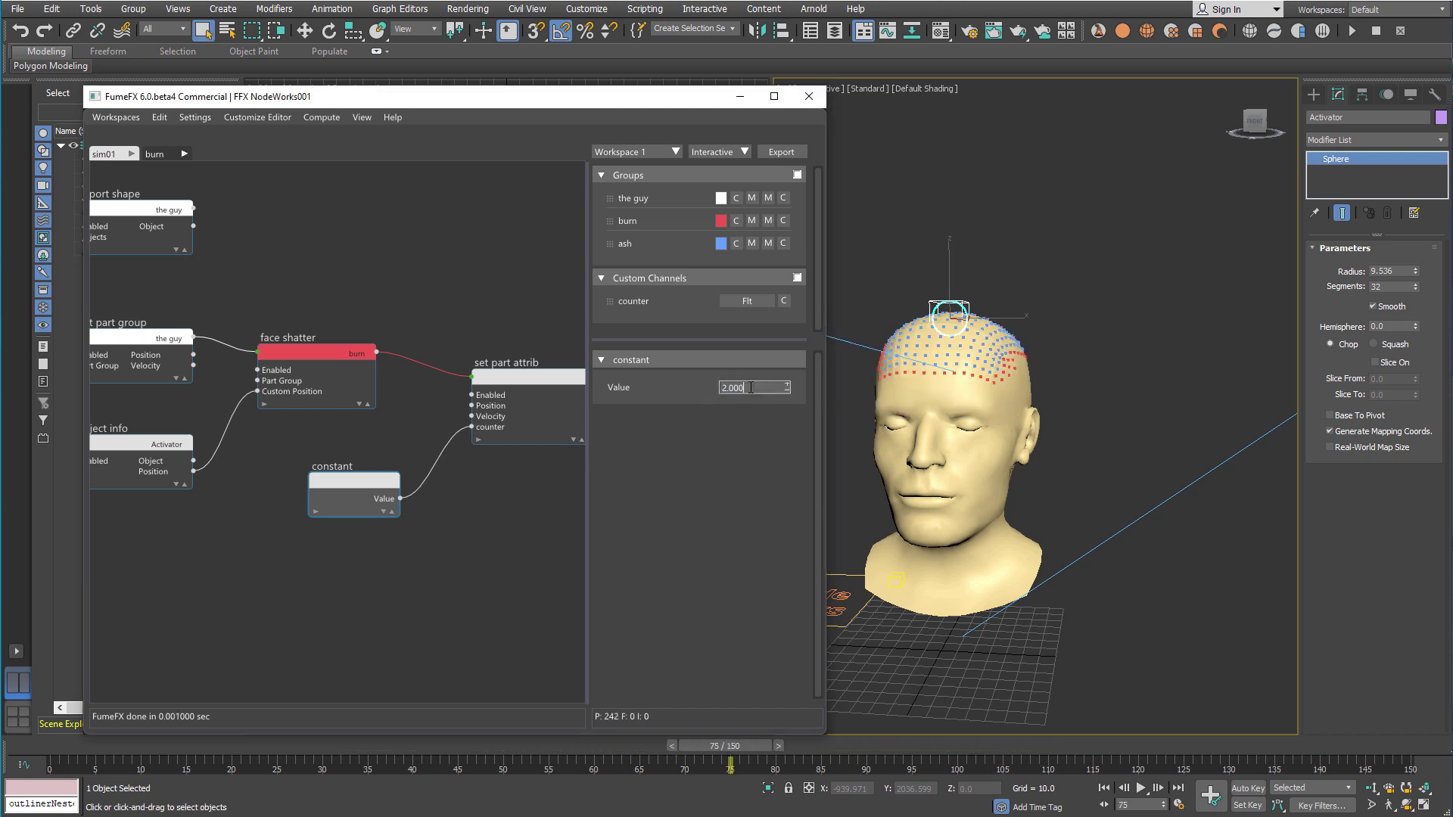
{"action": "type", "text": "1"}
{"action": "key", "text": "Return"}
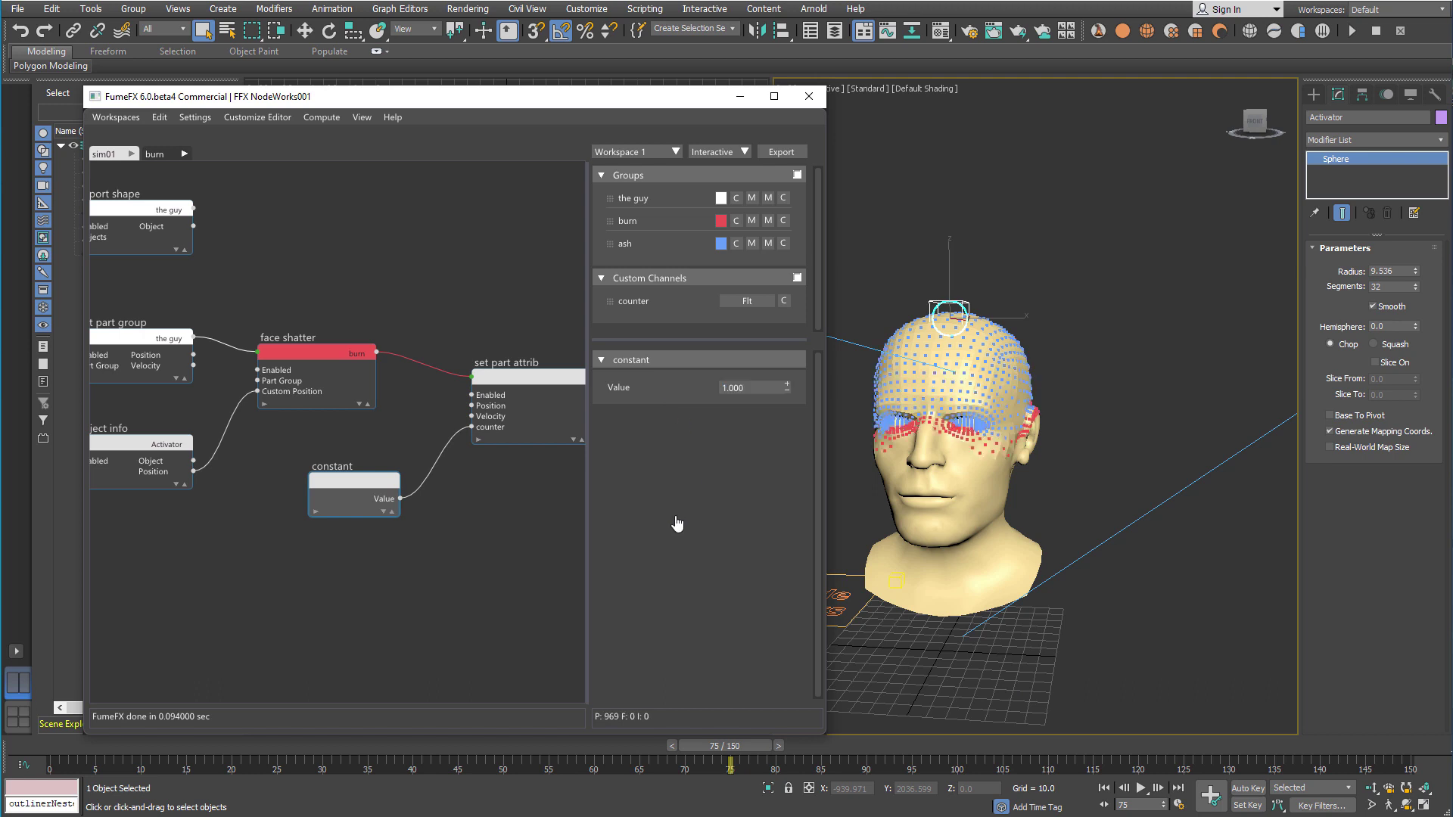
{"action": "mouse_move", "coordinate": [571, 751]}
{"action": "left_mouse_down"}
{"action": "mouse_move", "coordinate": [446, 762]}
{"action": "mouse_move", "coordinate": [582, 756]}
{"action": "left_mouse_up"}
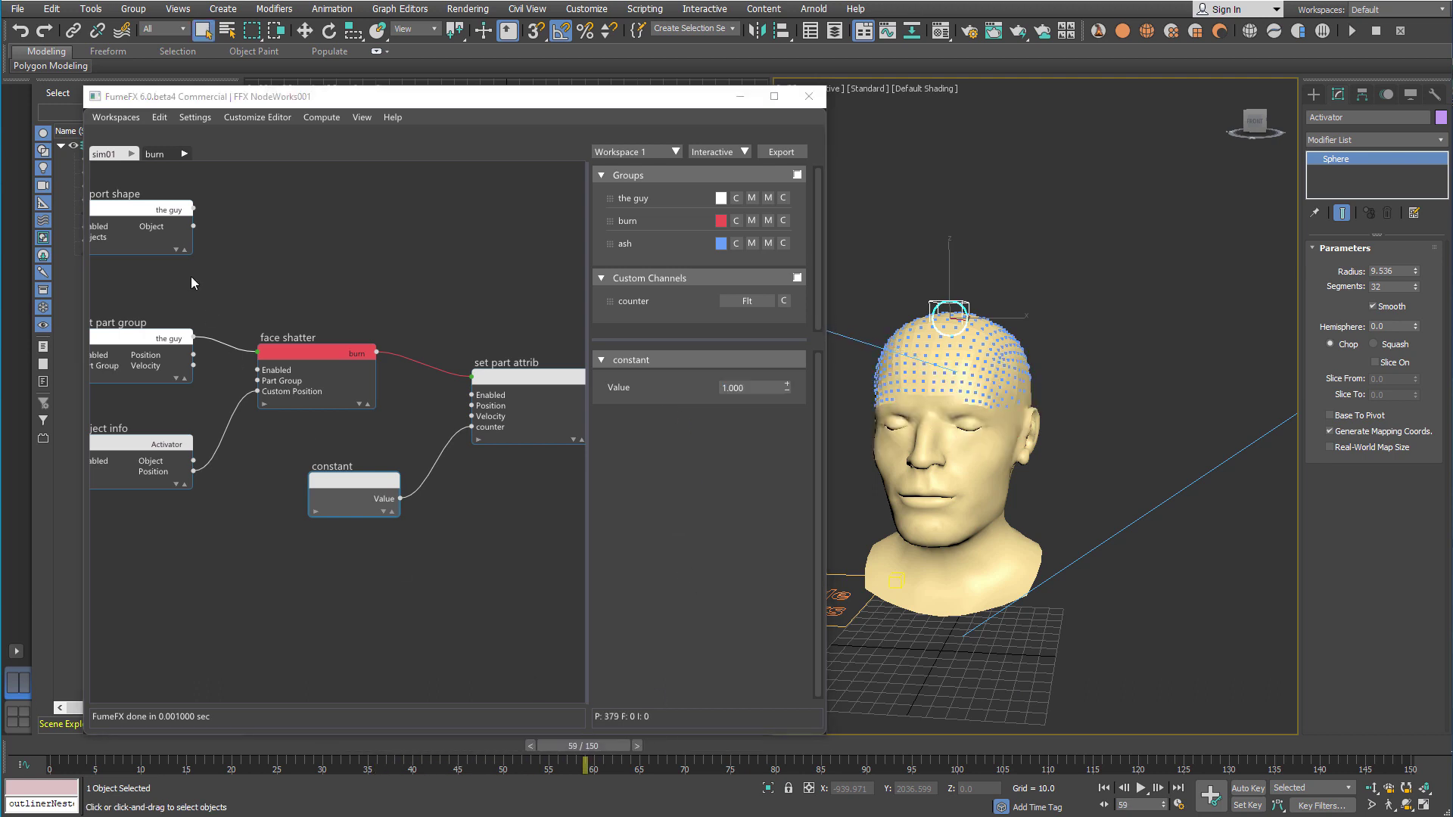
Return to the burn network, set Simulation Steps to 5 in the simulation settings, and scrub through the result
{"action": "left_click", "coordinate": [155, 155]}
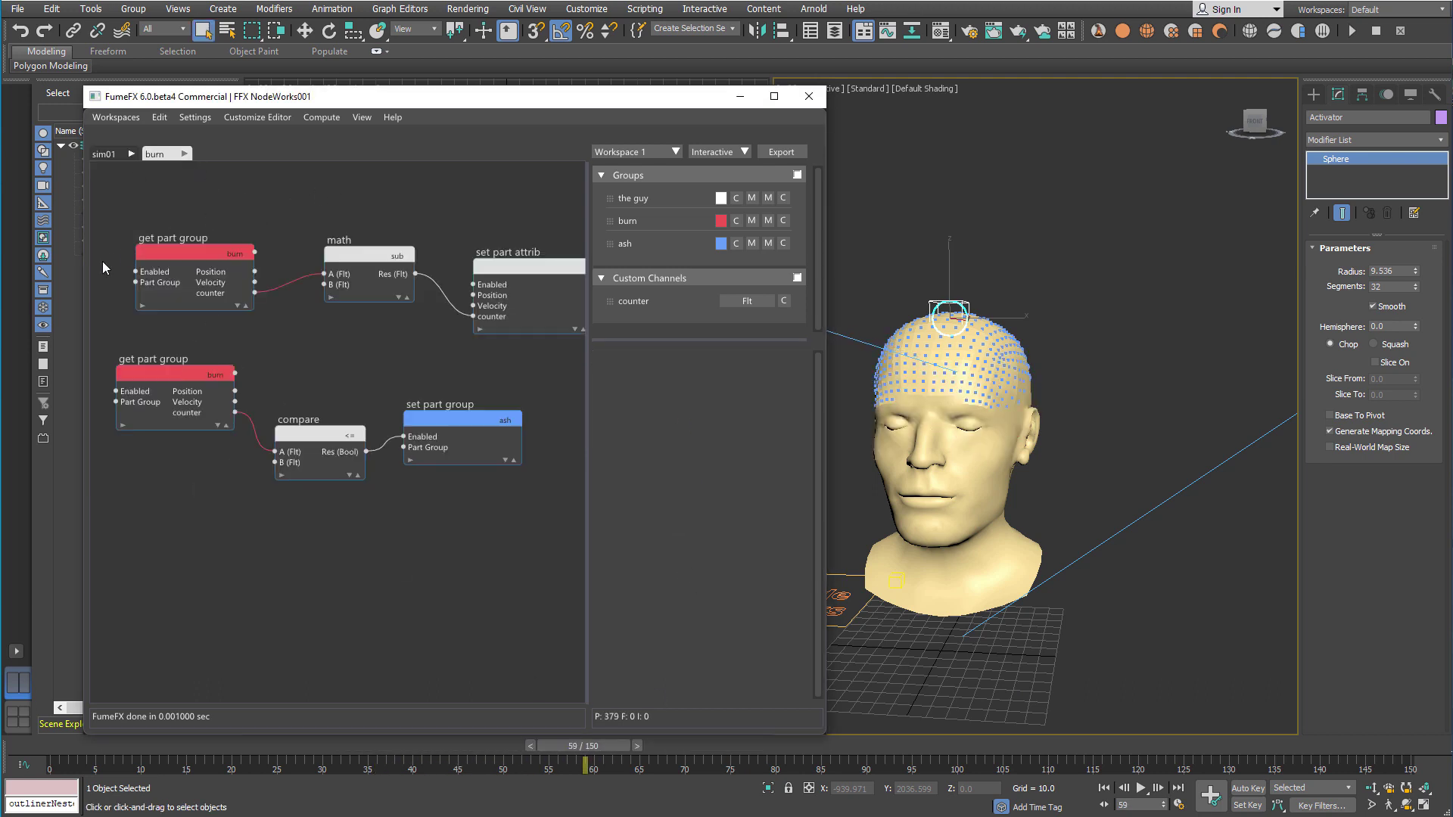
{"action": "left_click_drag", "start_coordinate": [81, 264], "coordinate": [38, 259]}
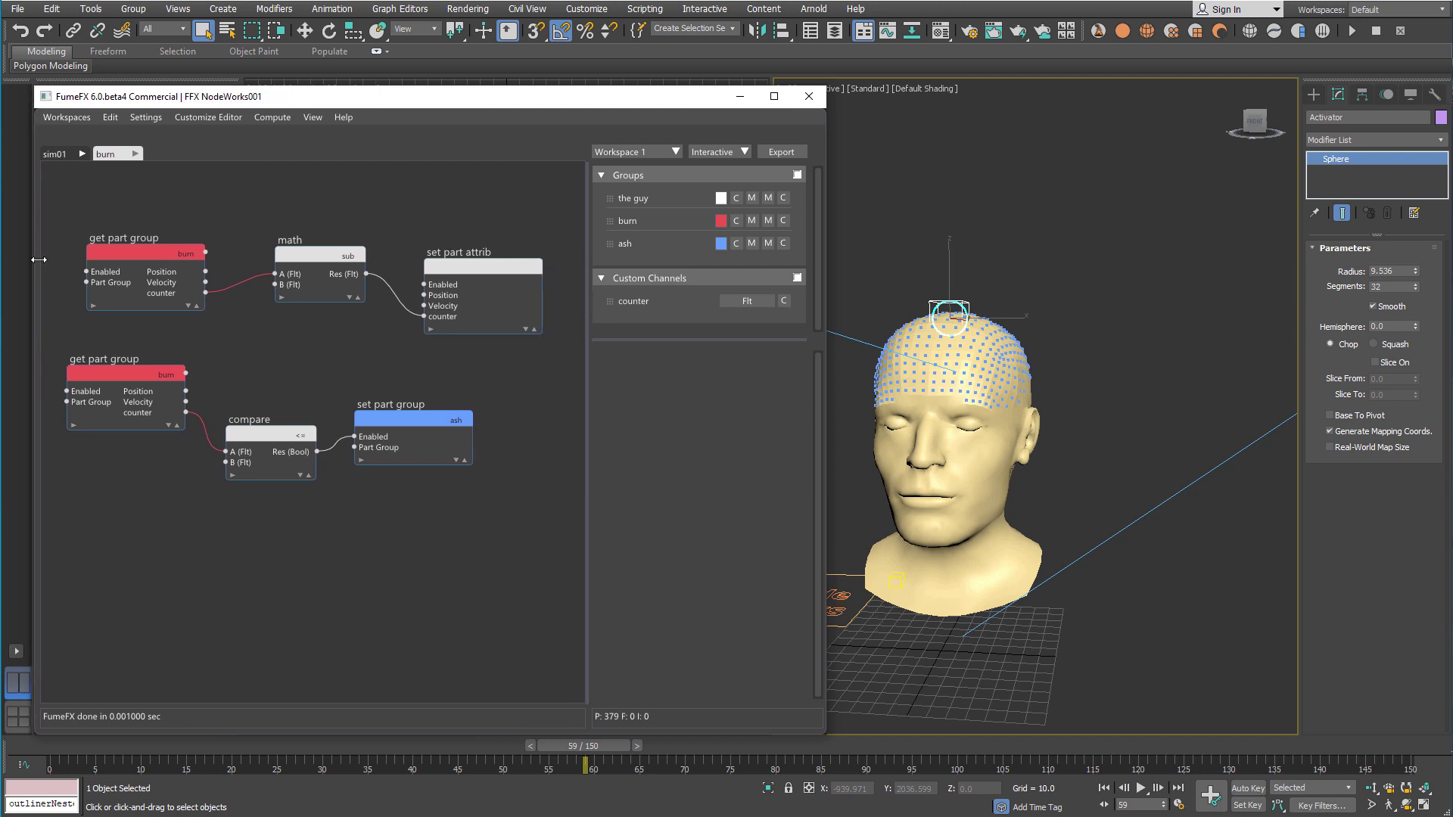
{"action": "left_click", "coordinate": [145, 117]}
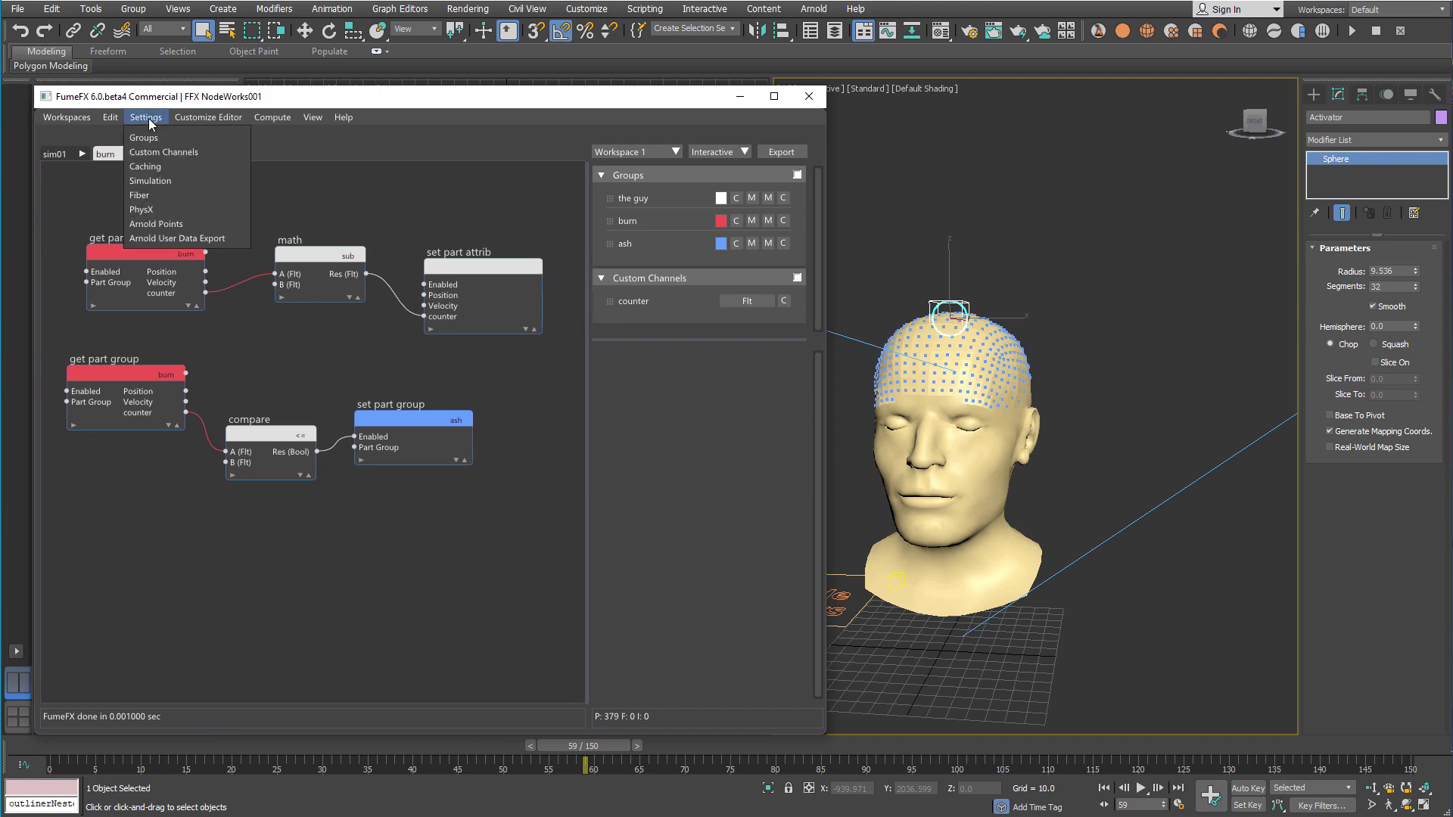
{"action": "left_click", "coordinate": [162, 177]}
{"action": "left_click", "coordinate": [734, 385]}
{"action": "type", "text": "5"}
{"action": "key", "text": "Return"}
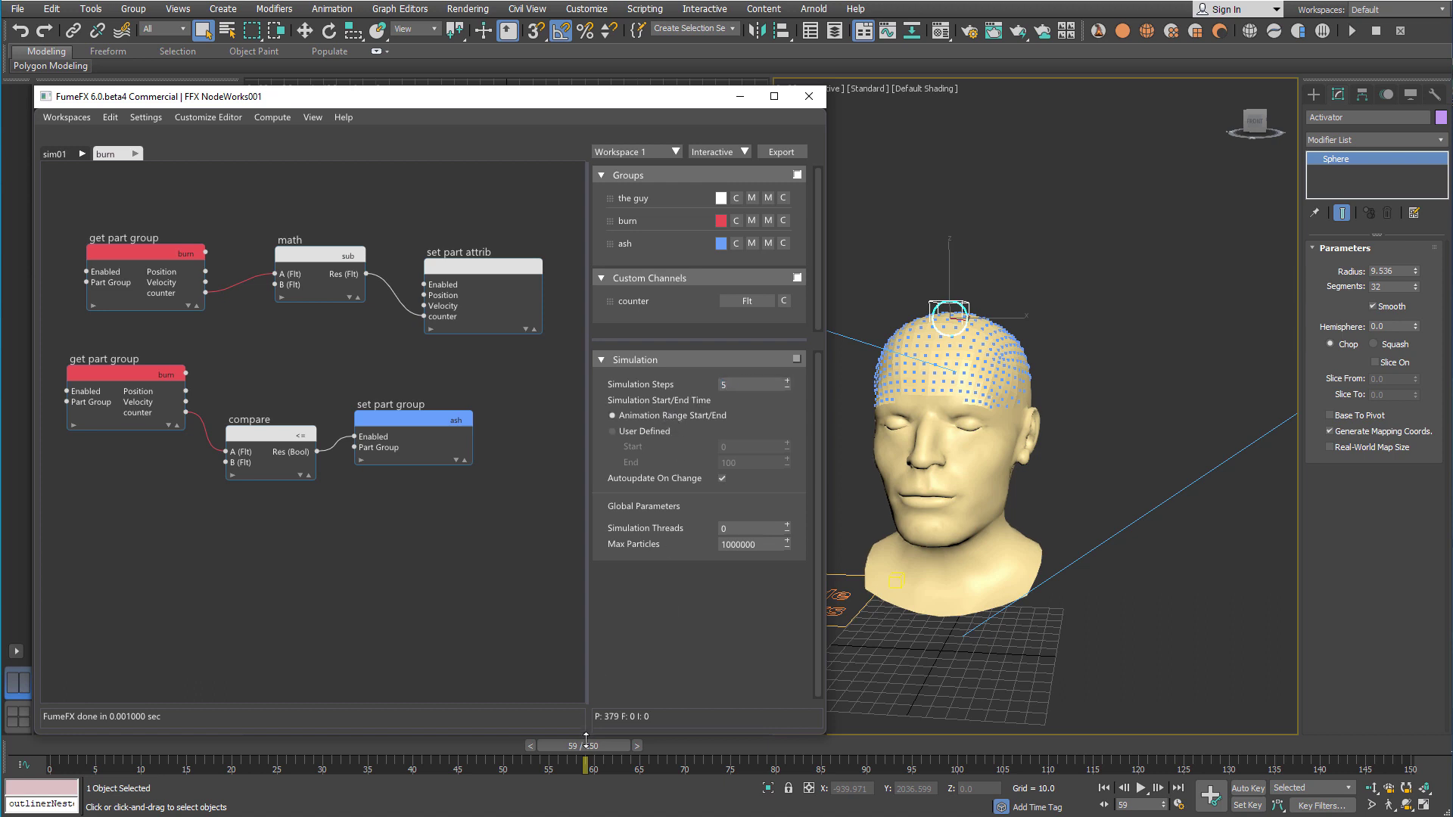
{"action": "mouse_move", "coordinate": [585, 746]}
{"action": "left_mouse_down"}
{"action": "mouse_move", "coordinate": [546, 746]}
{"action": "mouse_move", "coordinate": [579, 748]}
{"action": "left_mouse_up"}
{"action": "left_click_drag", "start_coordinate": [287, 747], "coordinate": [420, 747]}
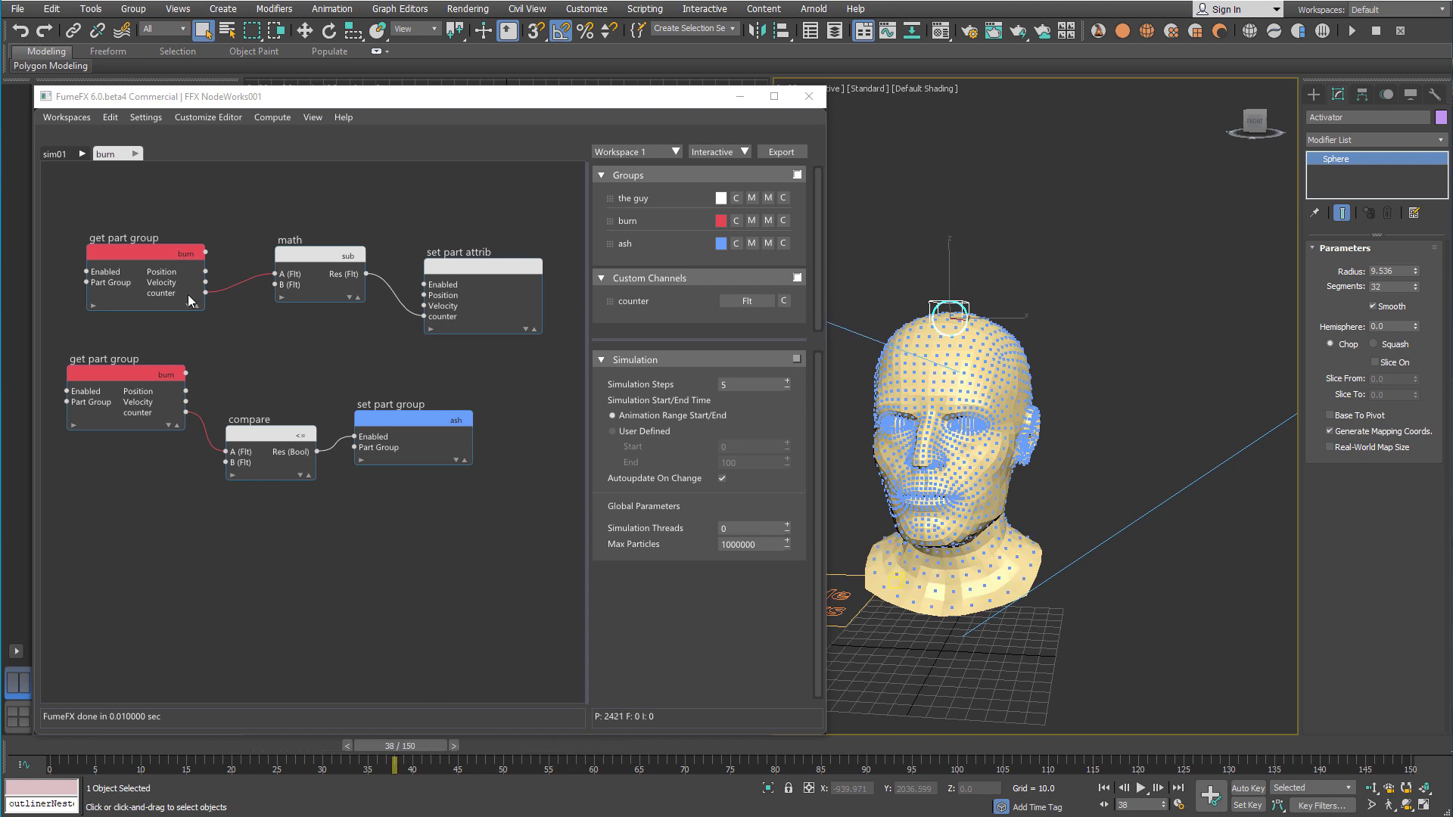
Review the counter chain's get part group and math nodes, and spread the two burn chains apart to make room between them
{"action": "left_click", "coordinate": [155, 253]}
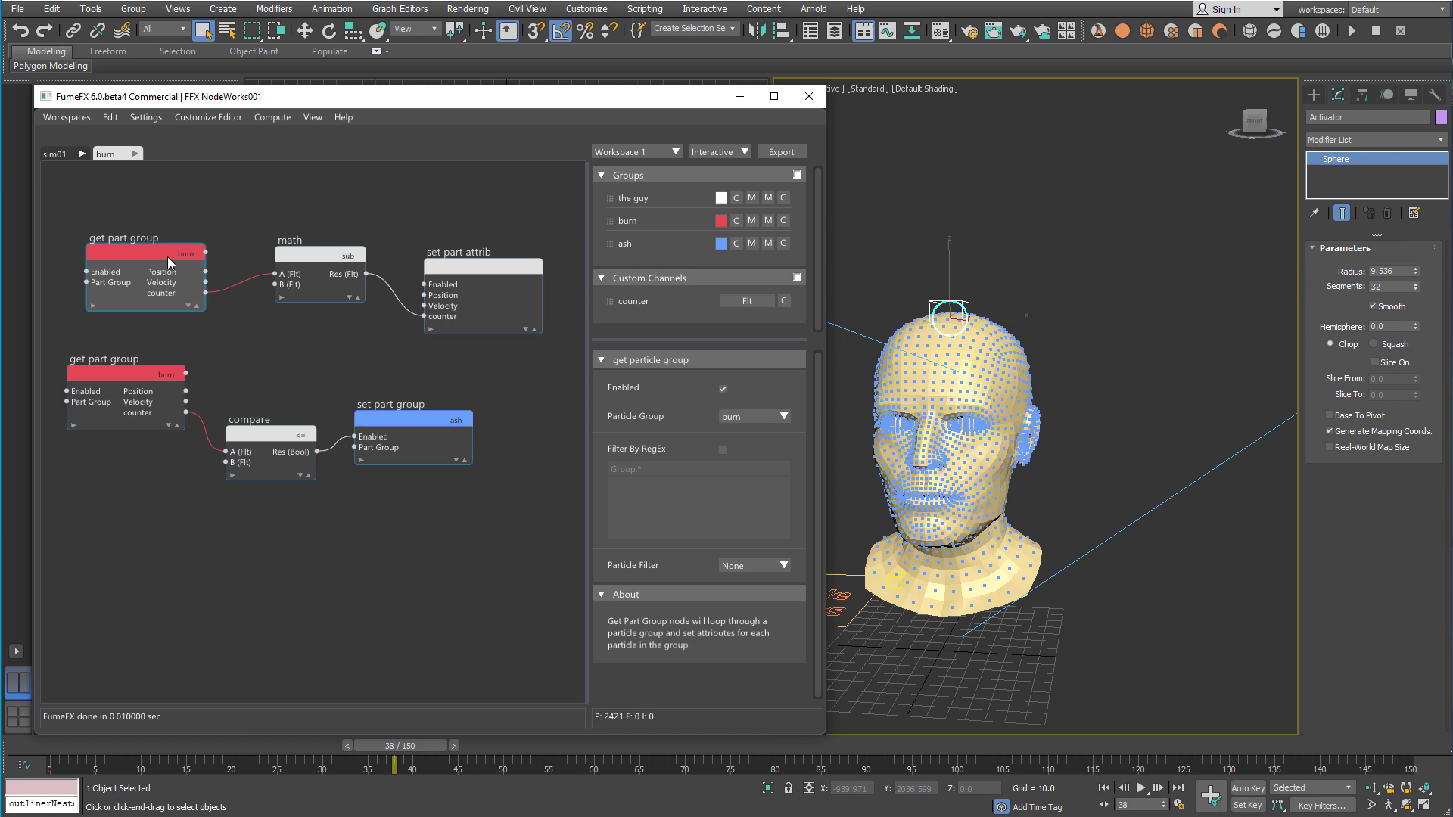
{"action": "left_click", "coordinate": [301, 255]}
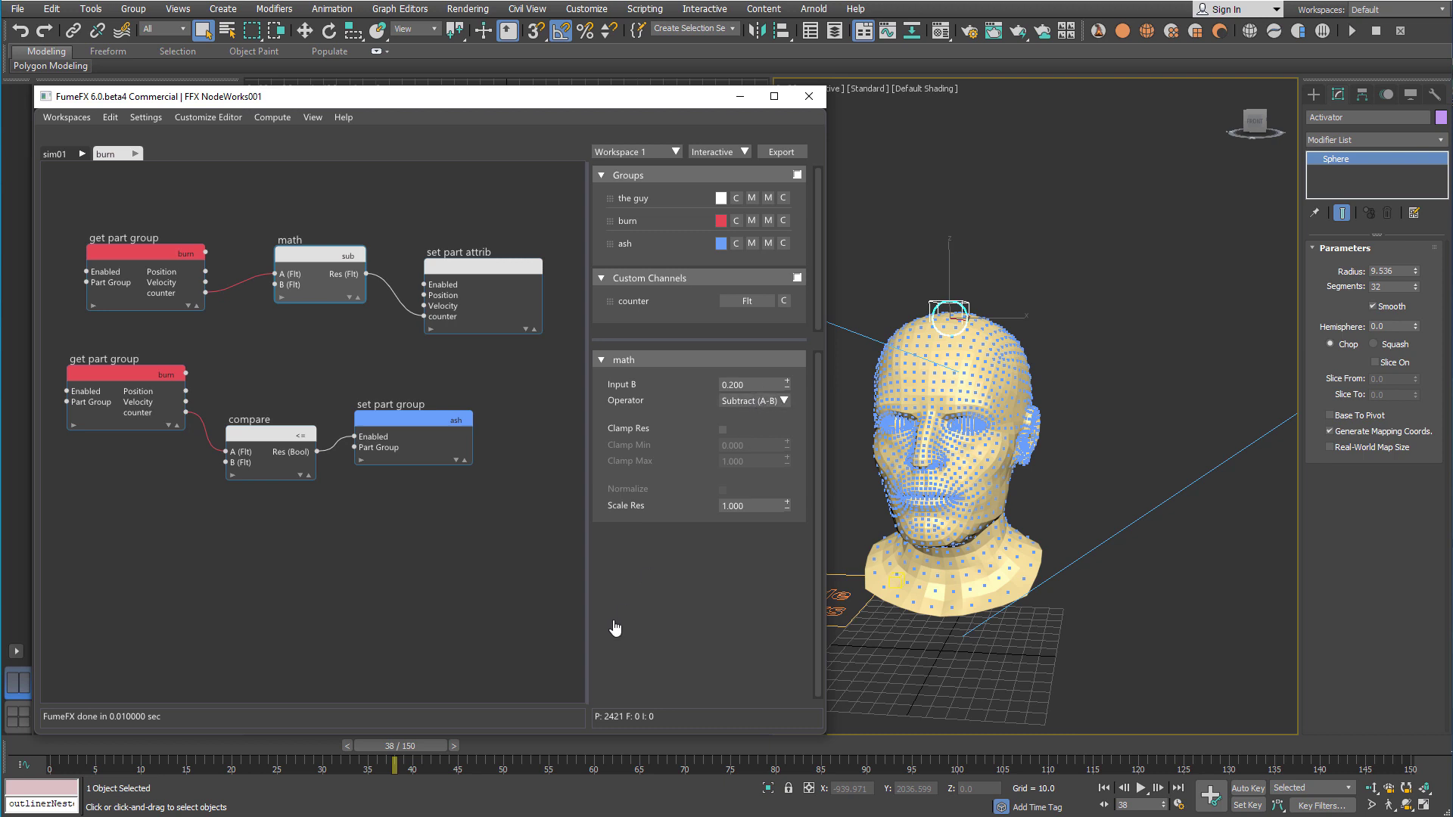
{"action": "left_click_drag", "start_coordinate": [467, 732], "coordinate": [467, 705]}
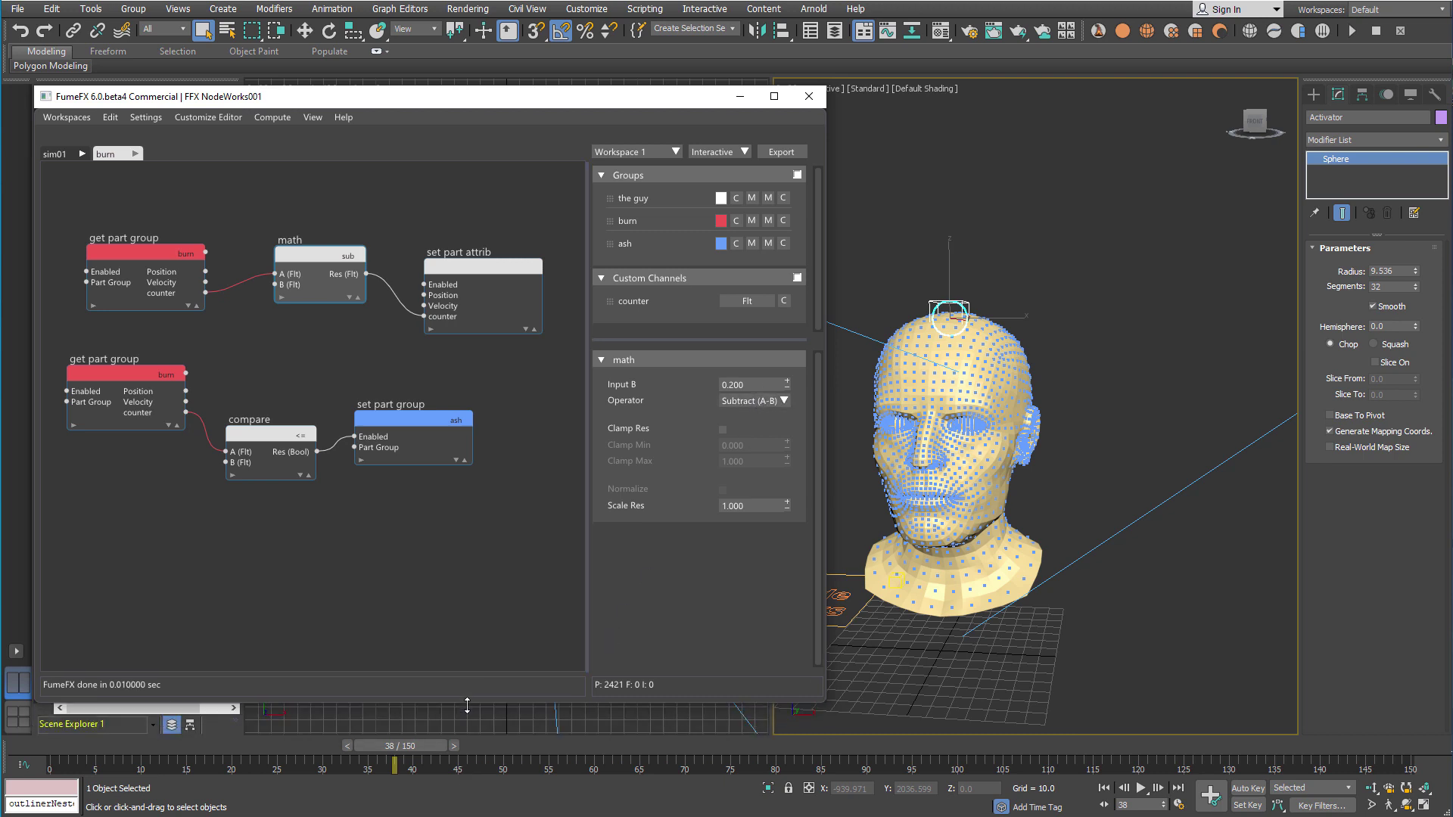
{"action": "left_click_drag", "start_coordinate": [156, 252], "coordinate": [159, 229]}
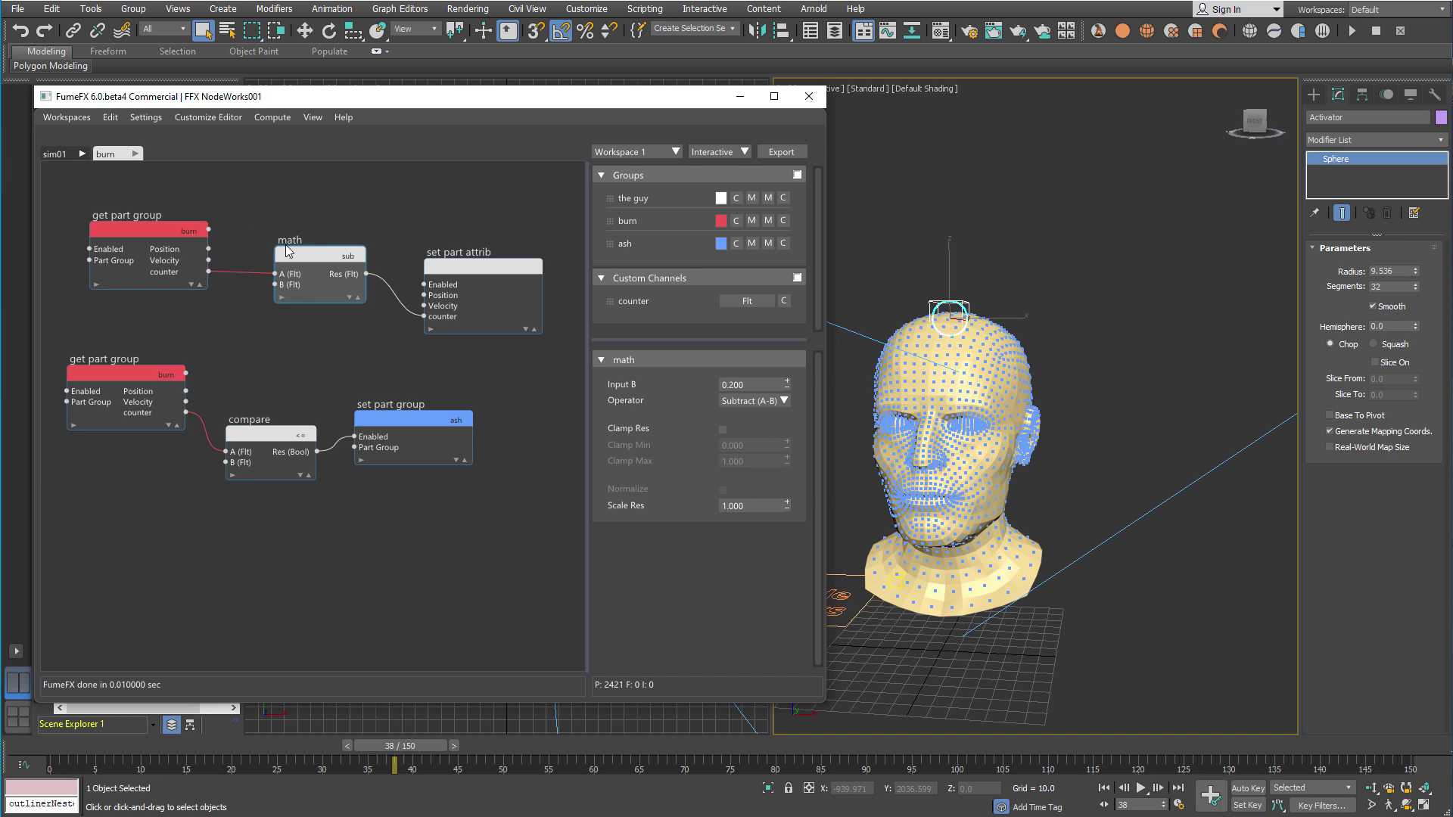
{"action": "left_click_drag", "start_coordinate": [307, 253], "coordinate": [303, 236]}
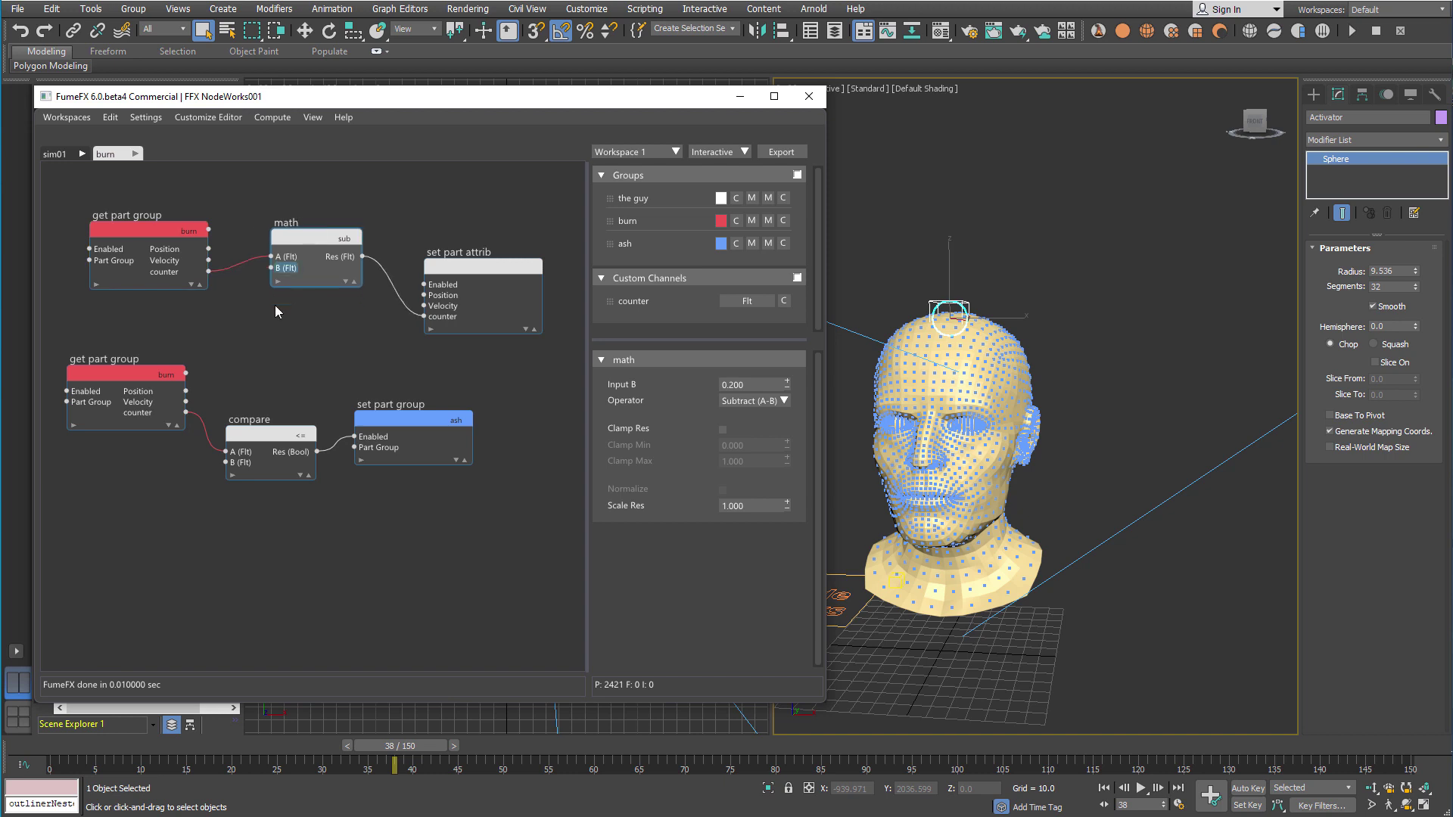
{"action": "left_click_drag", "start_coordinate": [152, 374], "coordinate": [152, 412]}
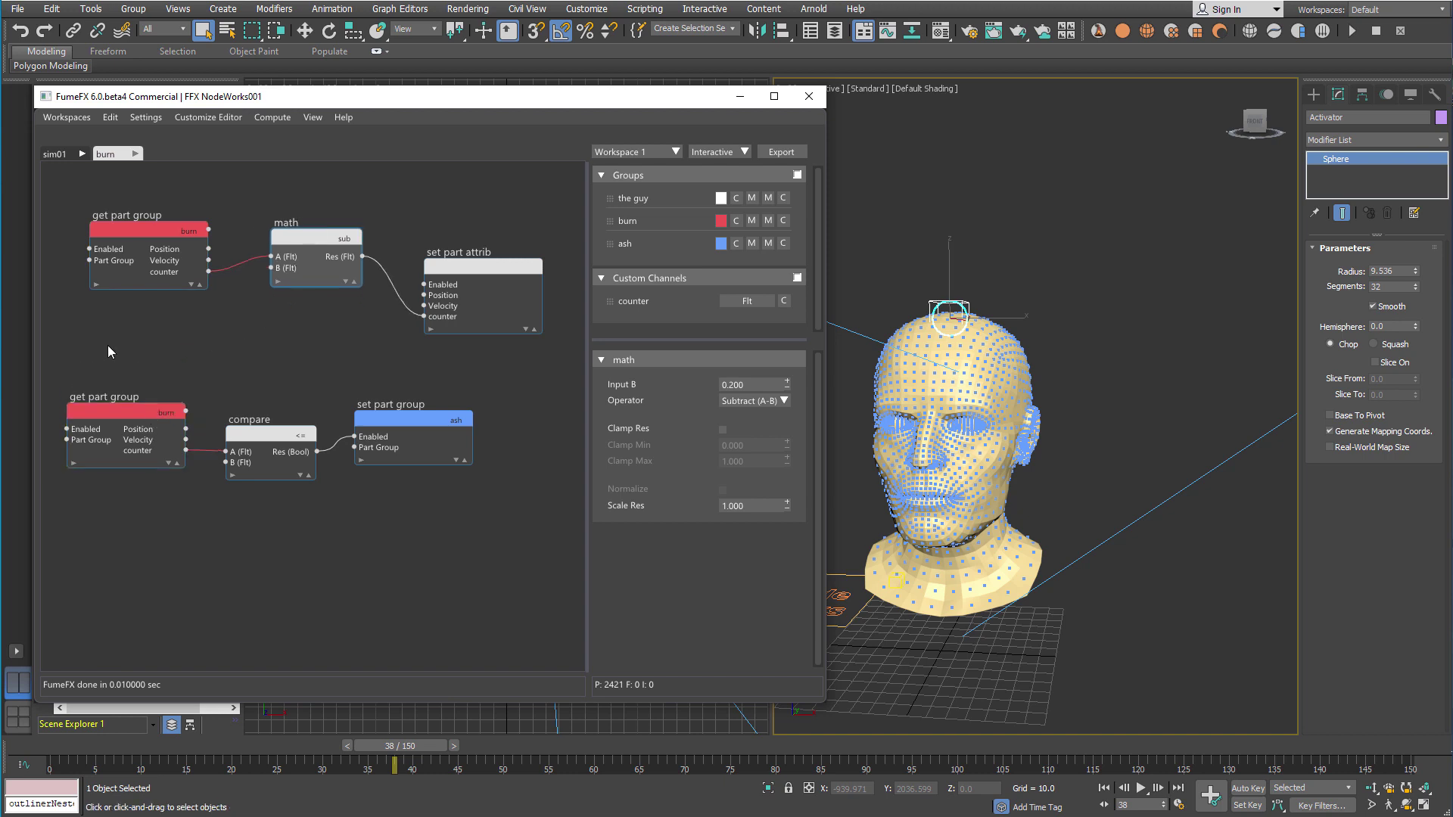
Add a Simulation Info node between the two burn chains and expand it to show all its outputs
{"action": "left_click", "coordinate": [95, 333]}
{"action": "right_click", "coordinate": [95, 328]}
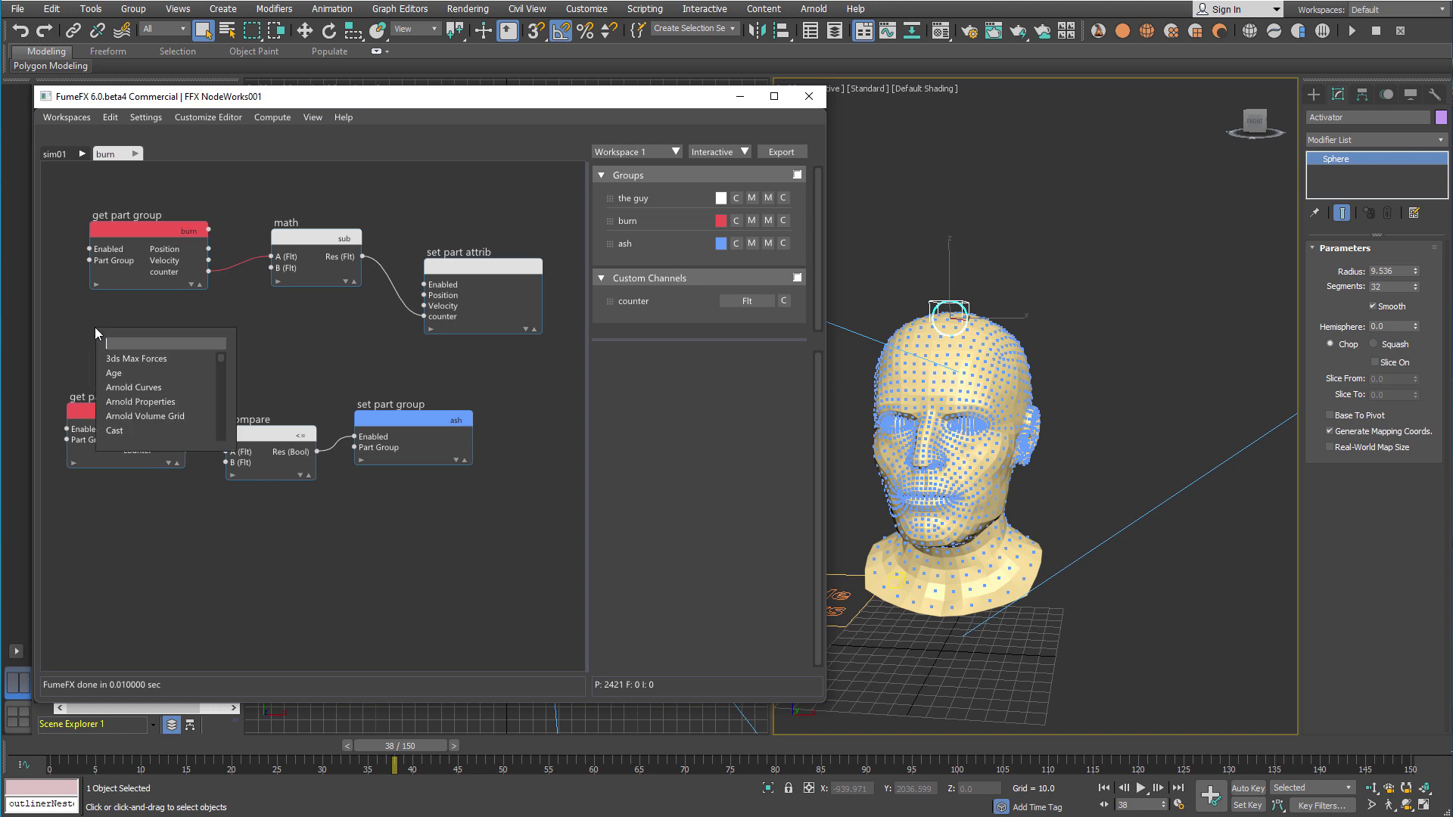
{"action": "type", "text": "simu"}
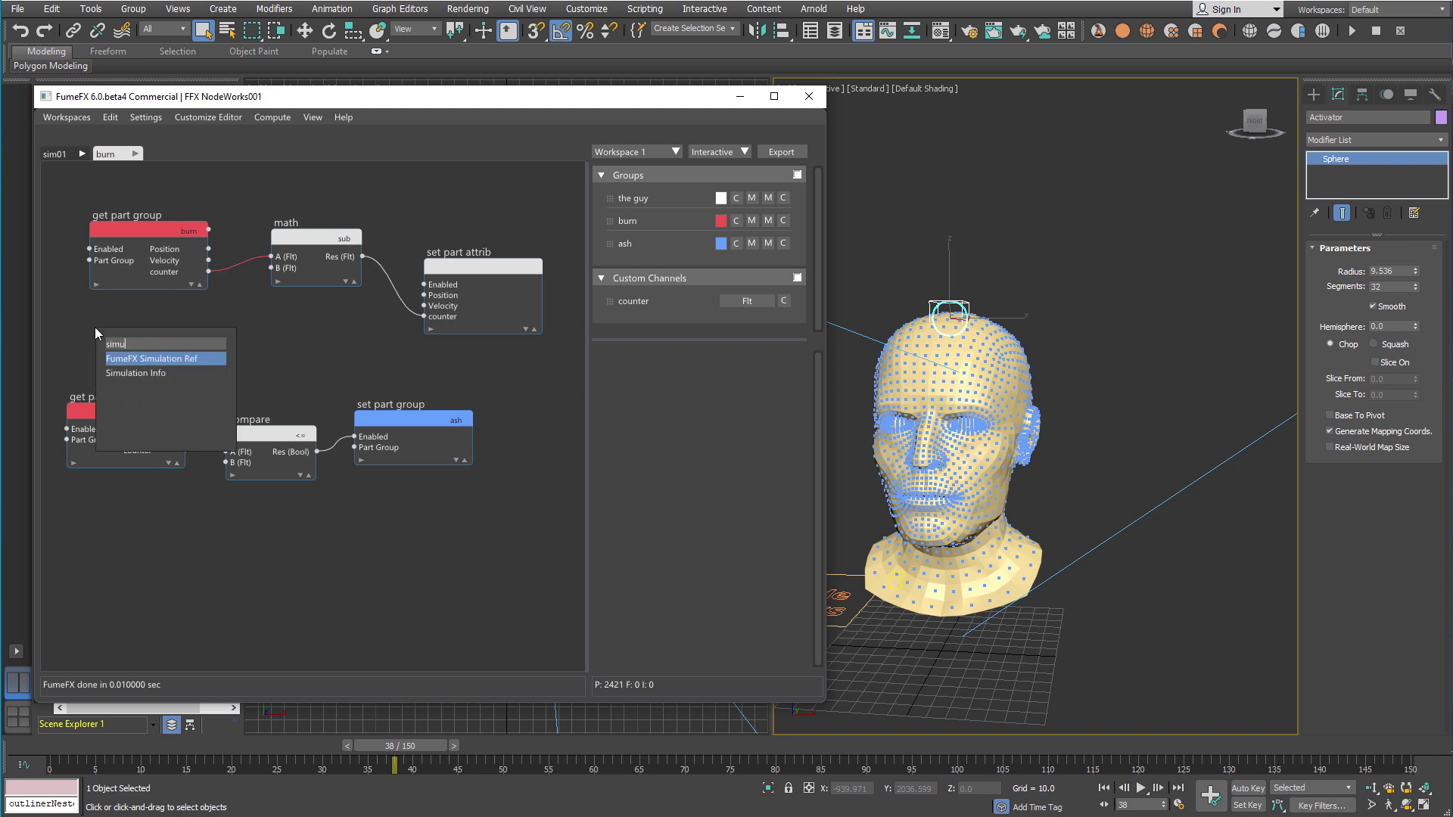
{"action": "key", "text": "Down"}
{"action": "key", "text": "Return"}
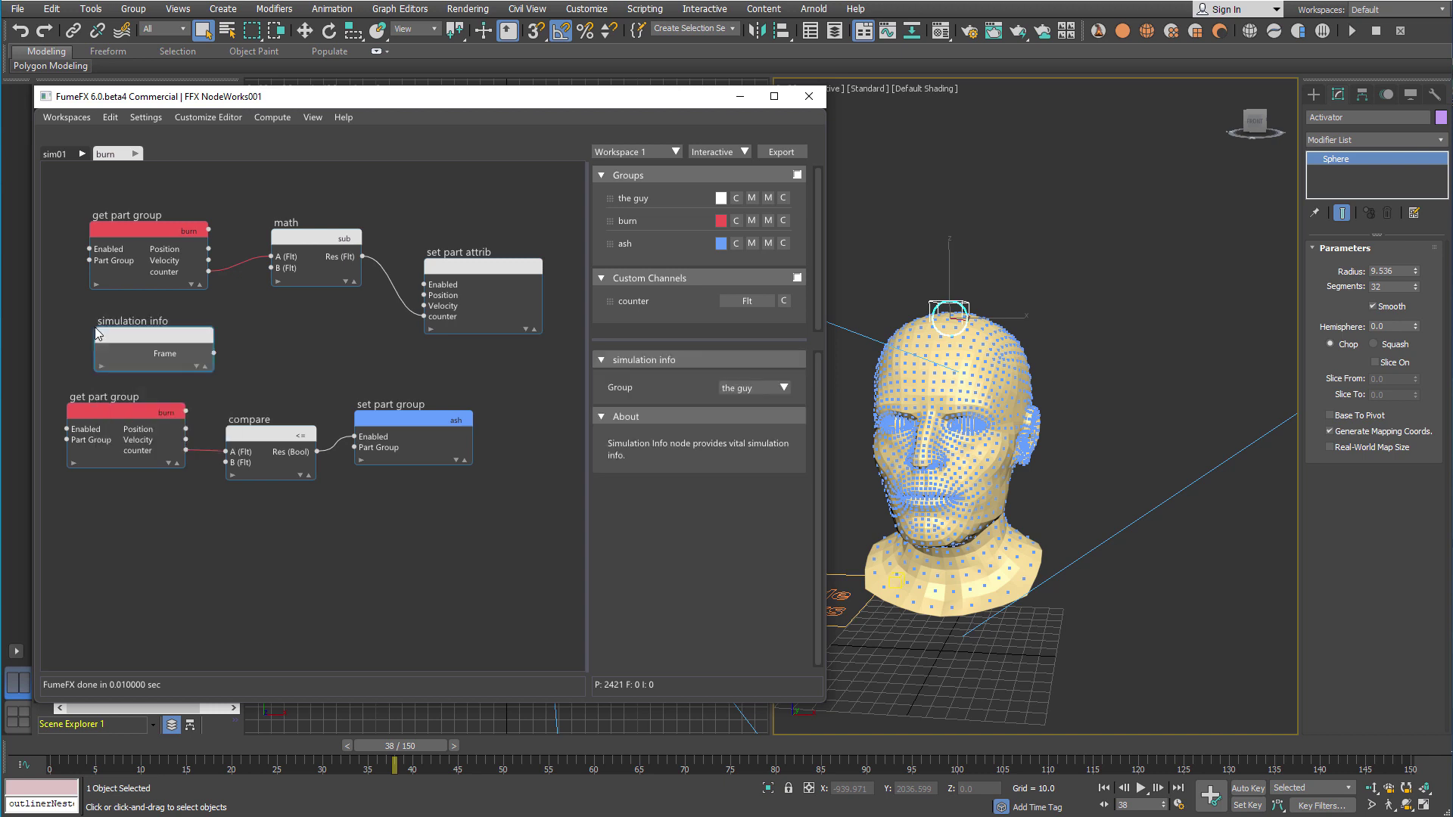
{"action": "left_click", "coordinate": [197, 367]}
Attach a new Math node to the simulation info node's dt output and set its Operator to Multiply (A*B)
{"action": "left_click_drag", "start_coordinate": [157, 363], "coordinate": [256, 360]}
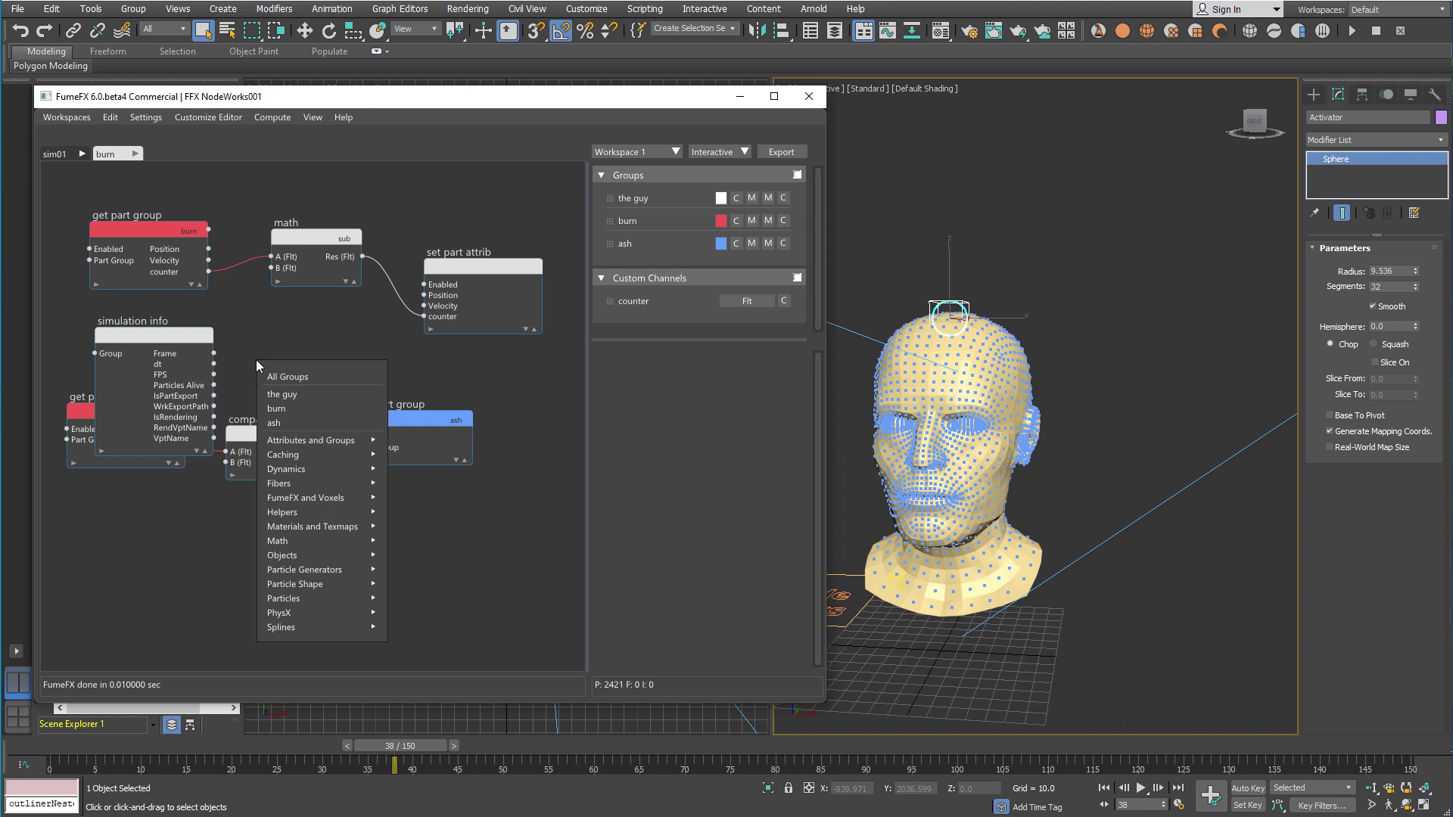
{"action": "type", "text": "math"}
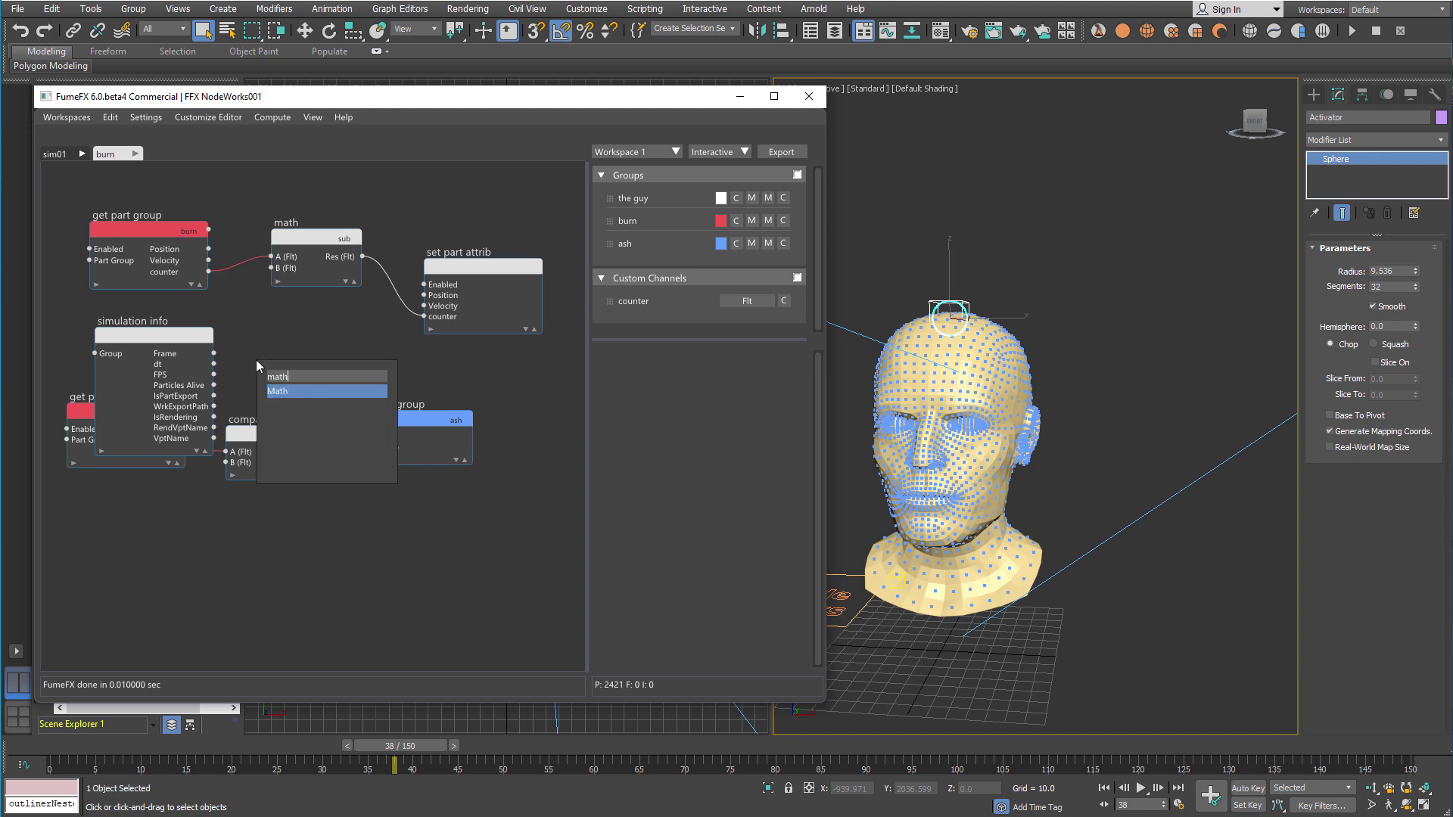
{"action": "key", "text": "Return"}
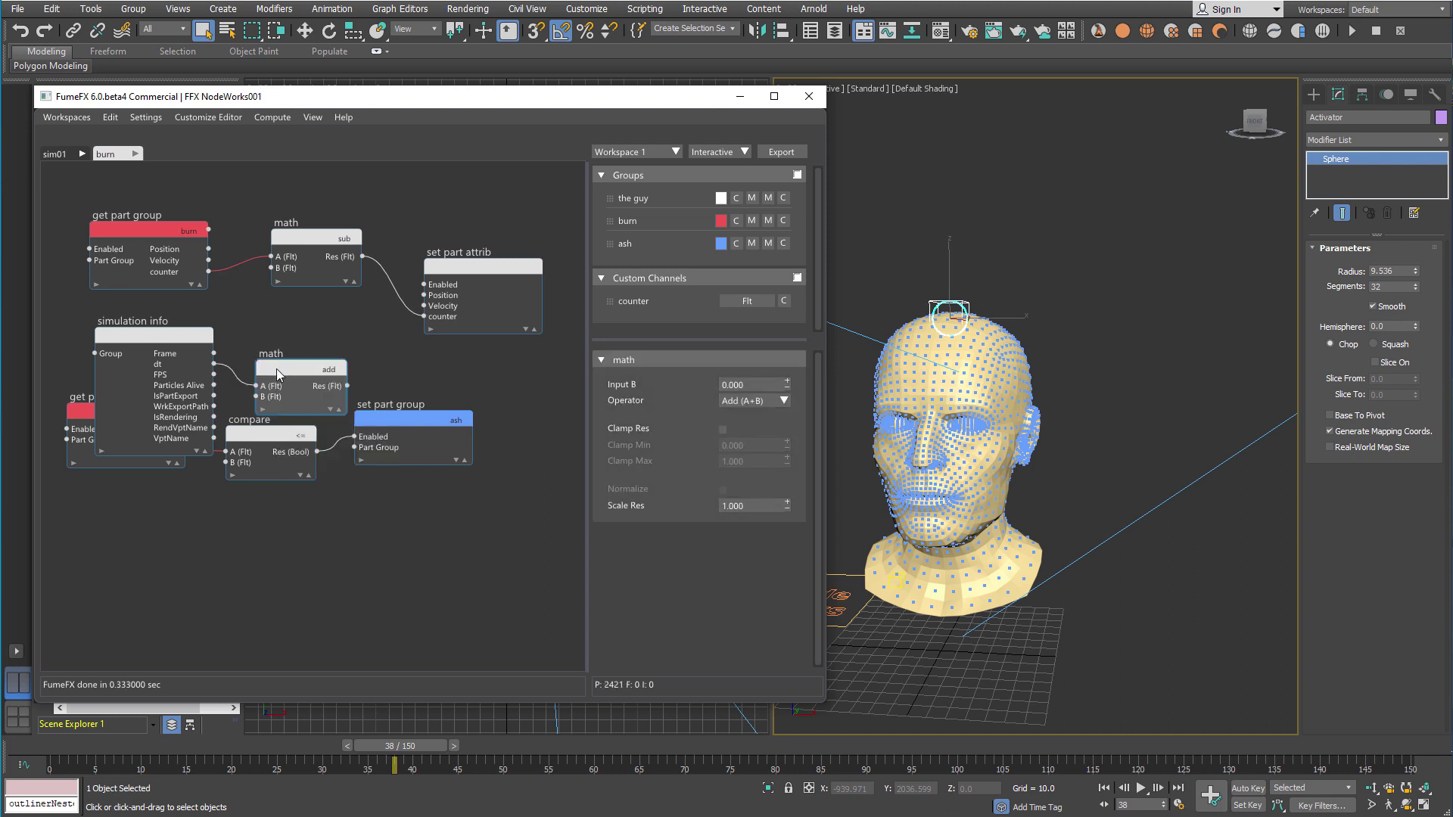
{"action": "left_click", "coordinate": [784, 400]}
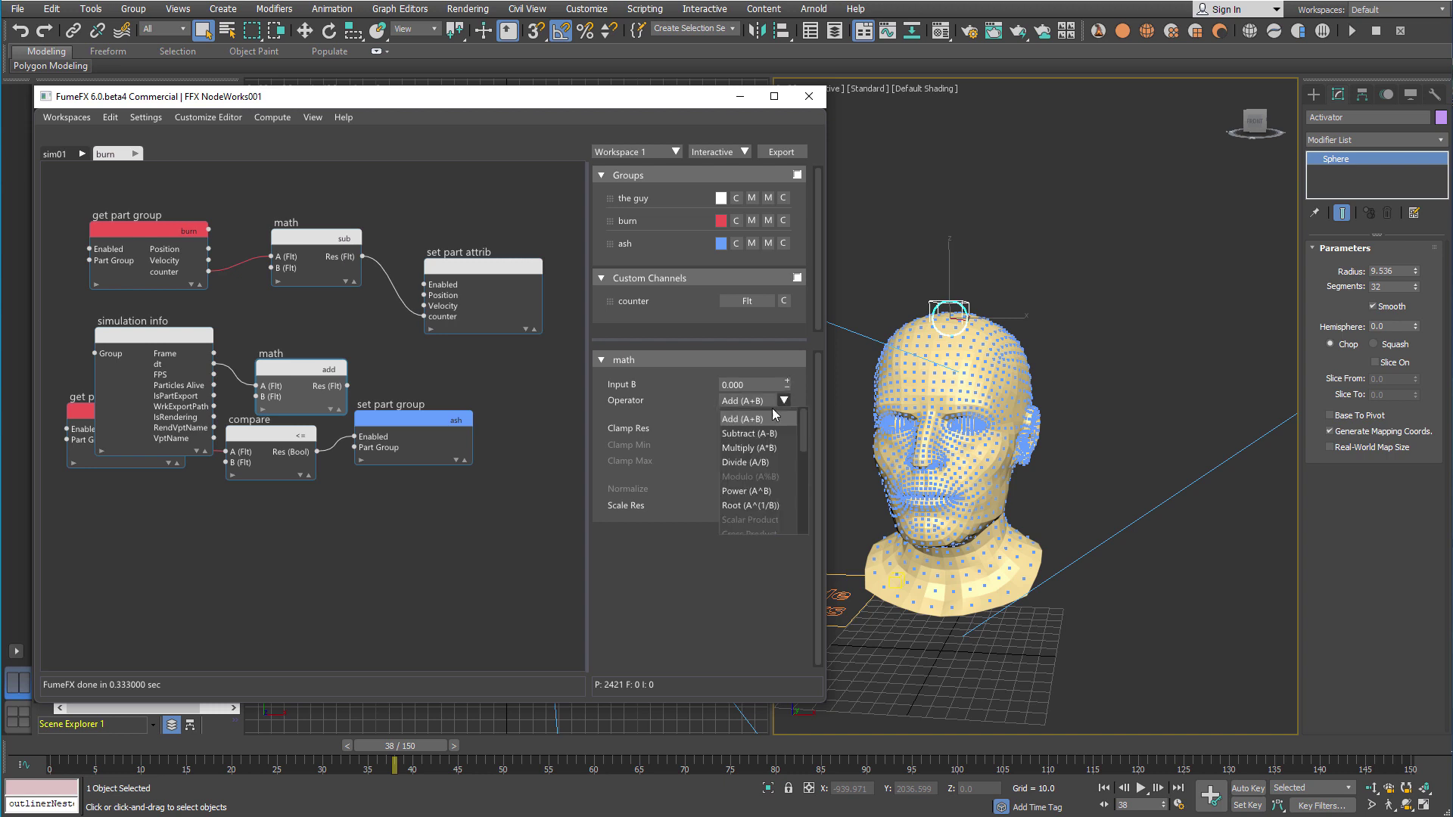
{"action": "left_click", "coordinate": [757, 447]}
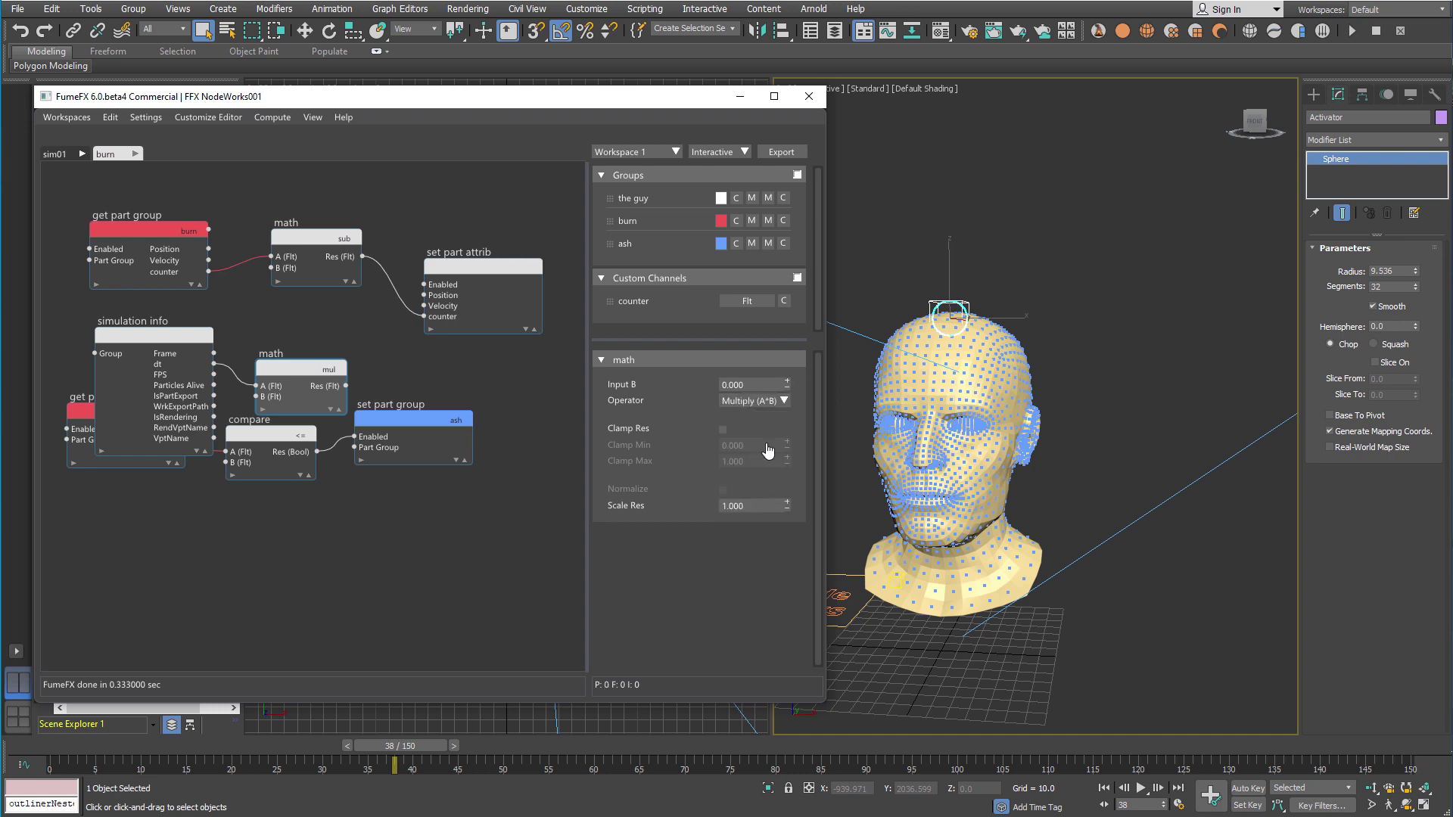
Enter the multiply node's Input B value and wire its result into the subtract math node's B input
{"action": "left_click", "coordinate": [316, 244]}
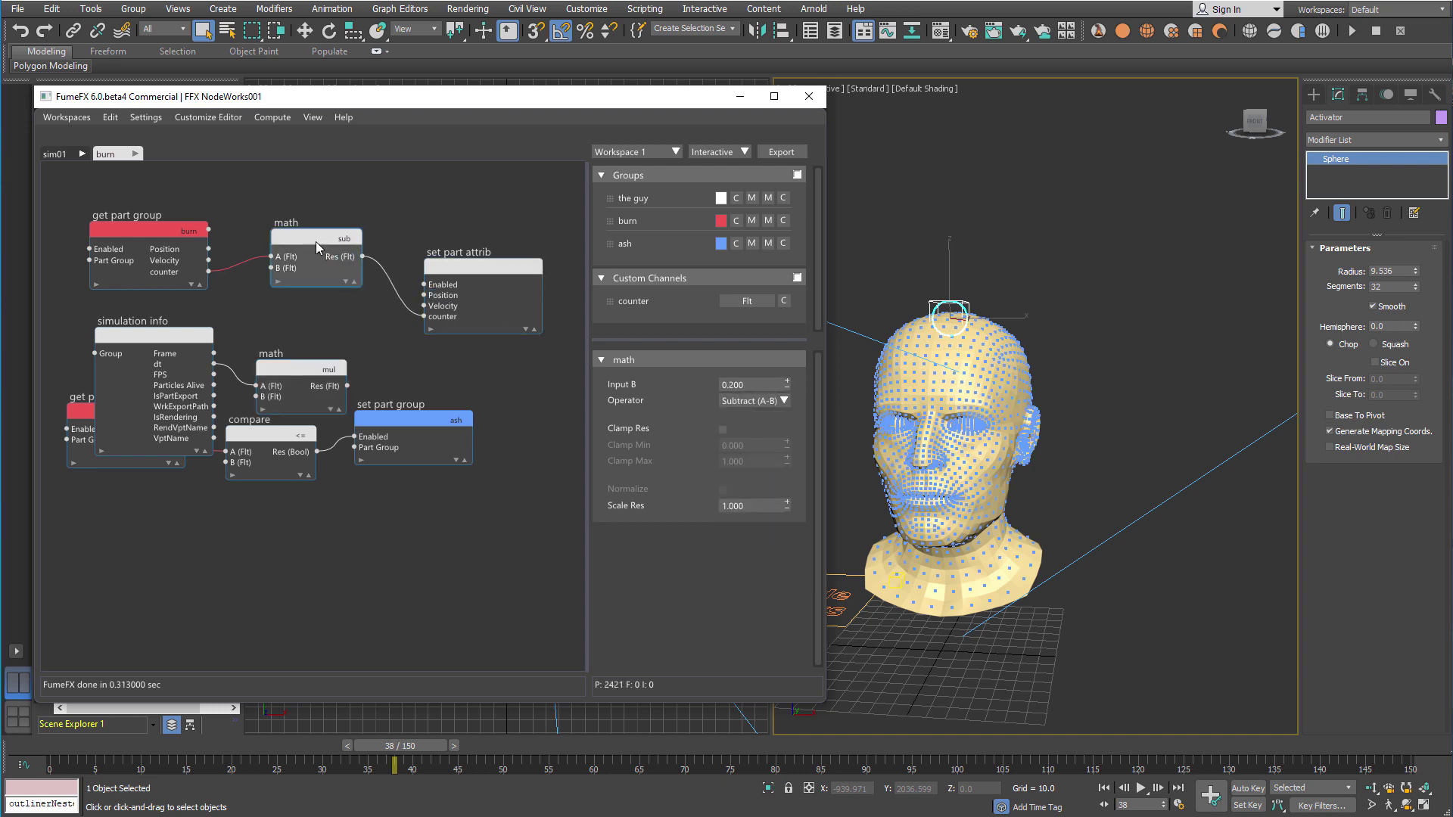
{"action": "left_click", "coordinate": [314, 370]}
{"action": "left_click", "coordinate": [734, 385]}
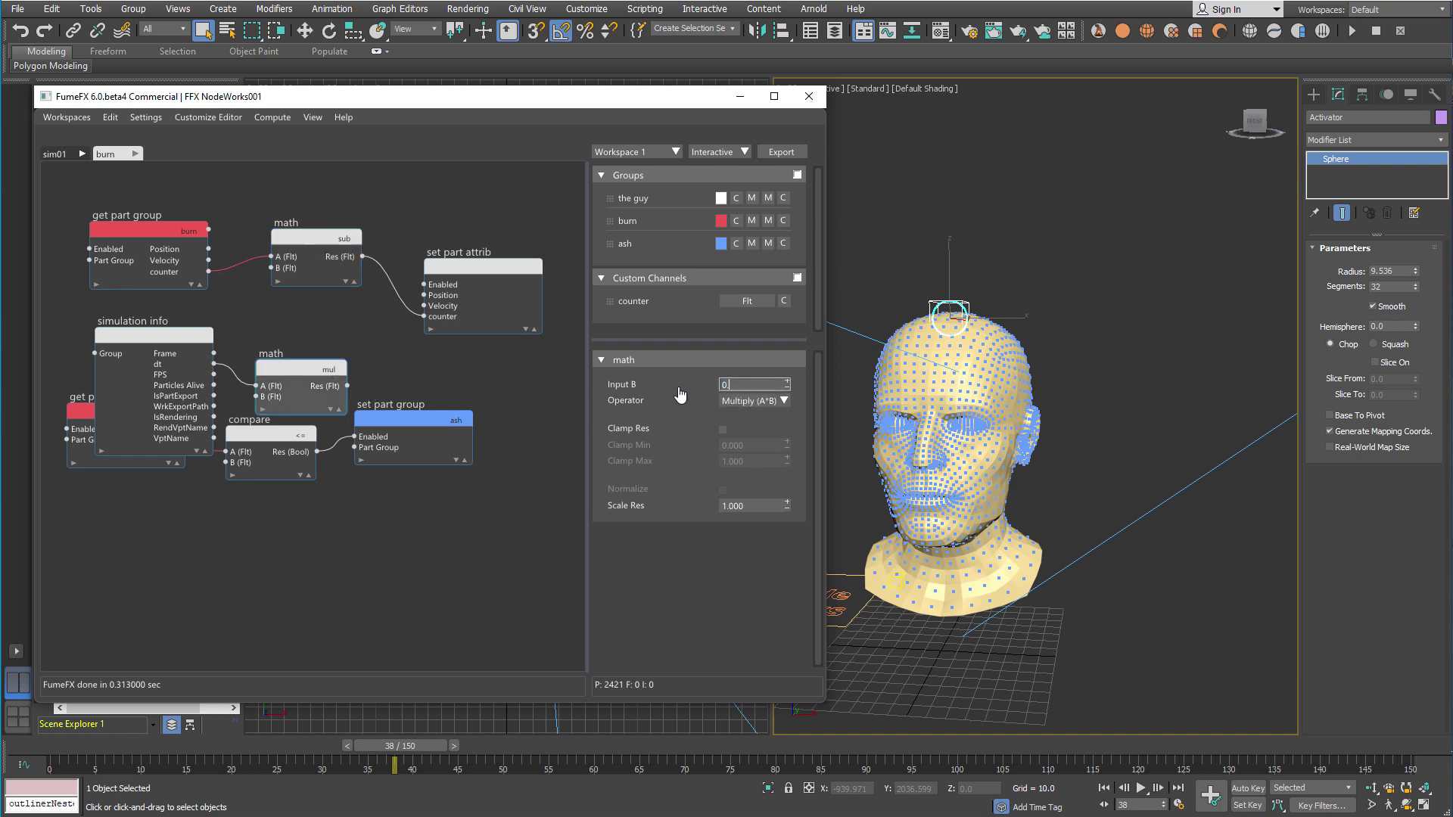
{"action": "key", "text": "Return"}
{"action": "left_click_drag", "start_coordinate": [346, 386], "coordinate": [281, 270]}
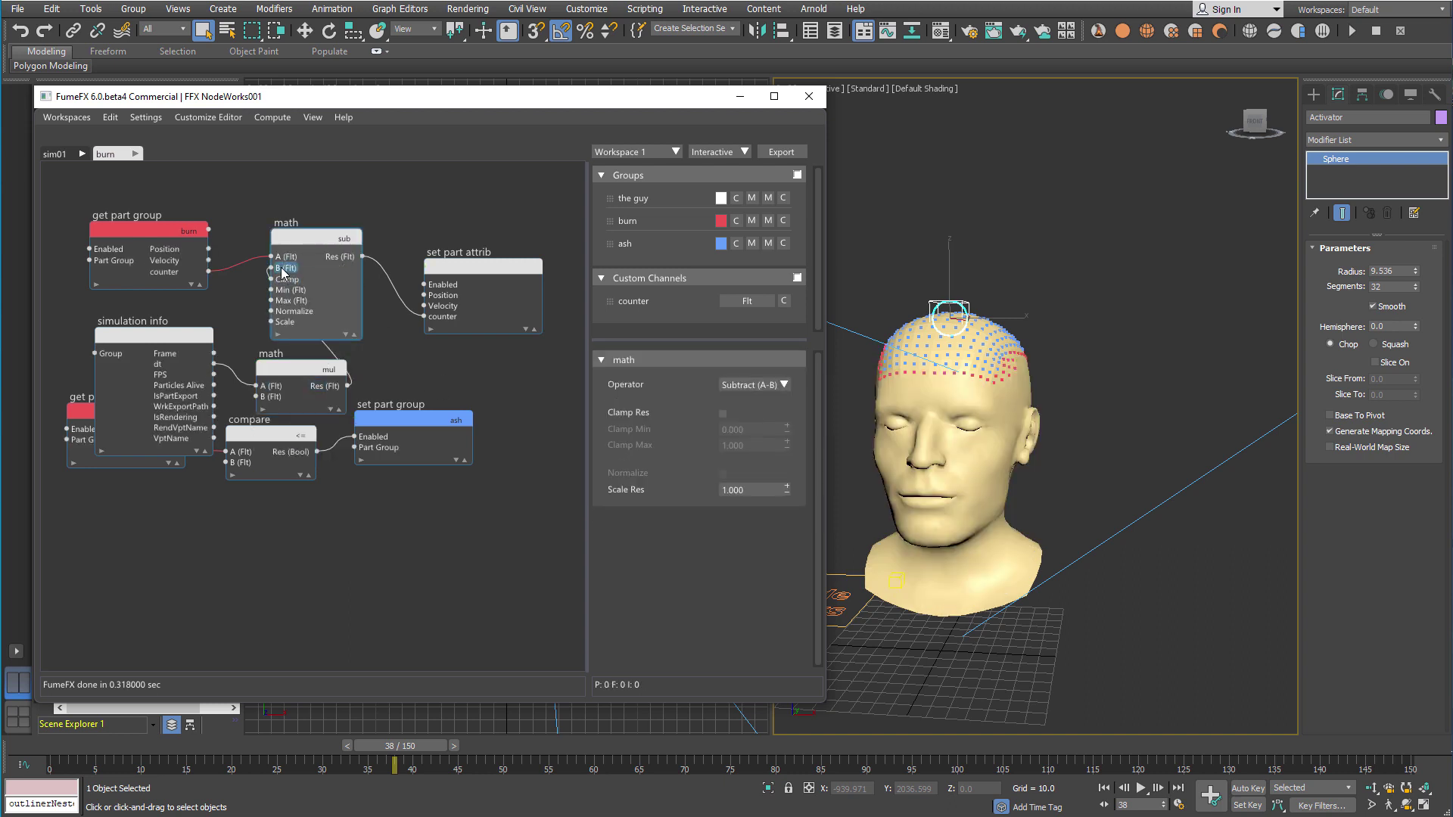
Collapse the simulation info node to its used outputs and rearrange the counter chain's nodes in a widened editor
{"action": "left_click", "coordinate": [202, 452]}
{"action": "left_click_drag", "start_coordinate": [301, 369], "coordinate": [278, 344]}
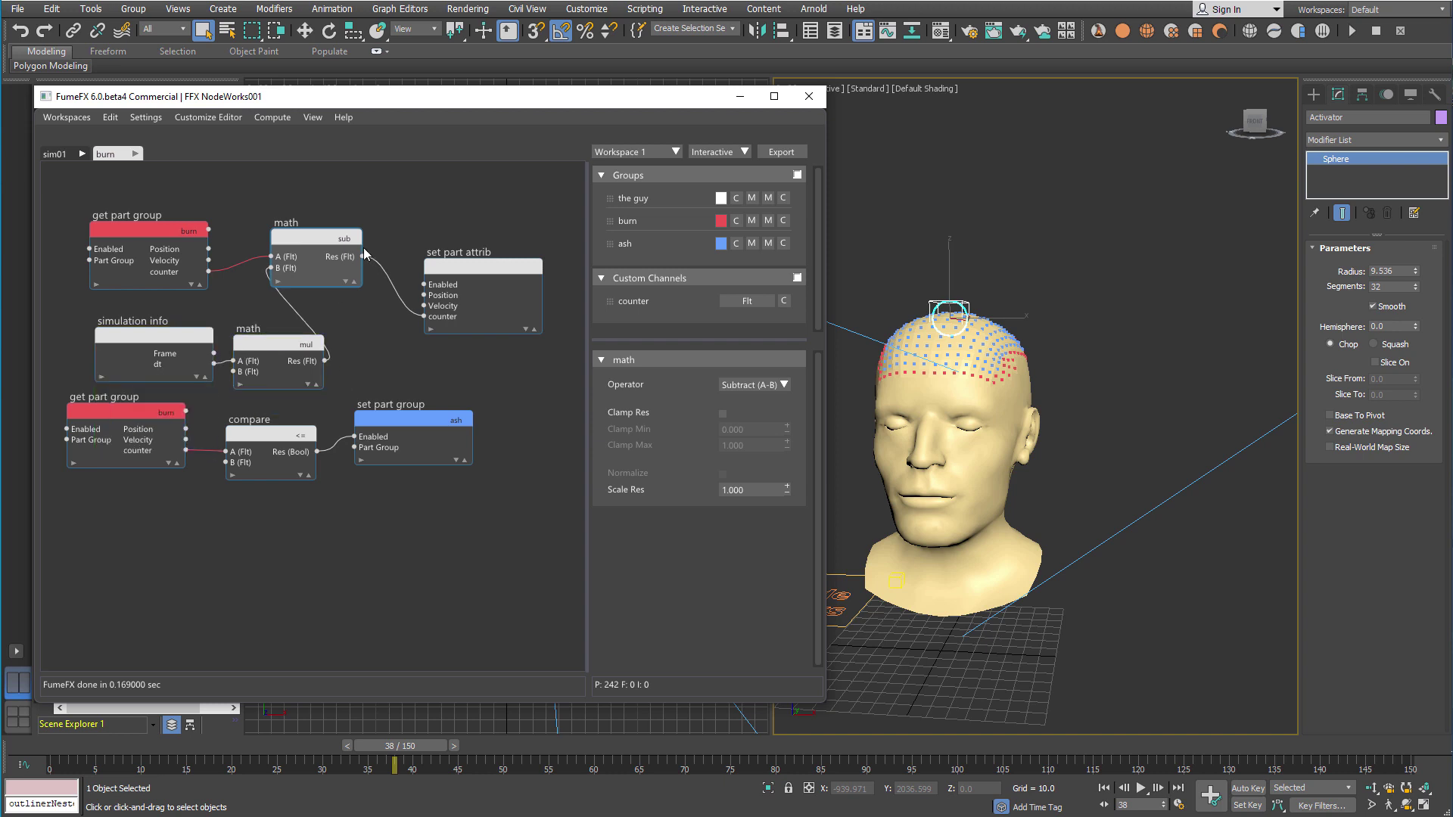
{"action": "left_click_drag", "start_coordinate": [344, 240], "coordinate": [382, 249]}
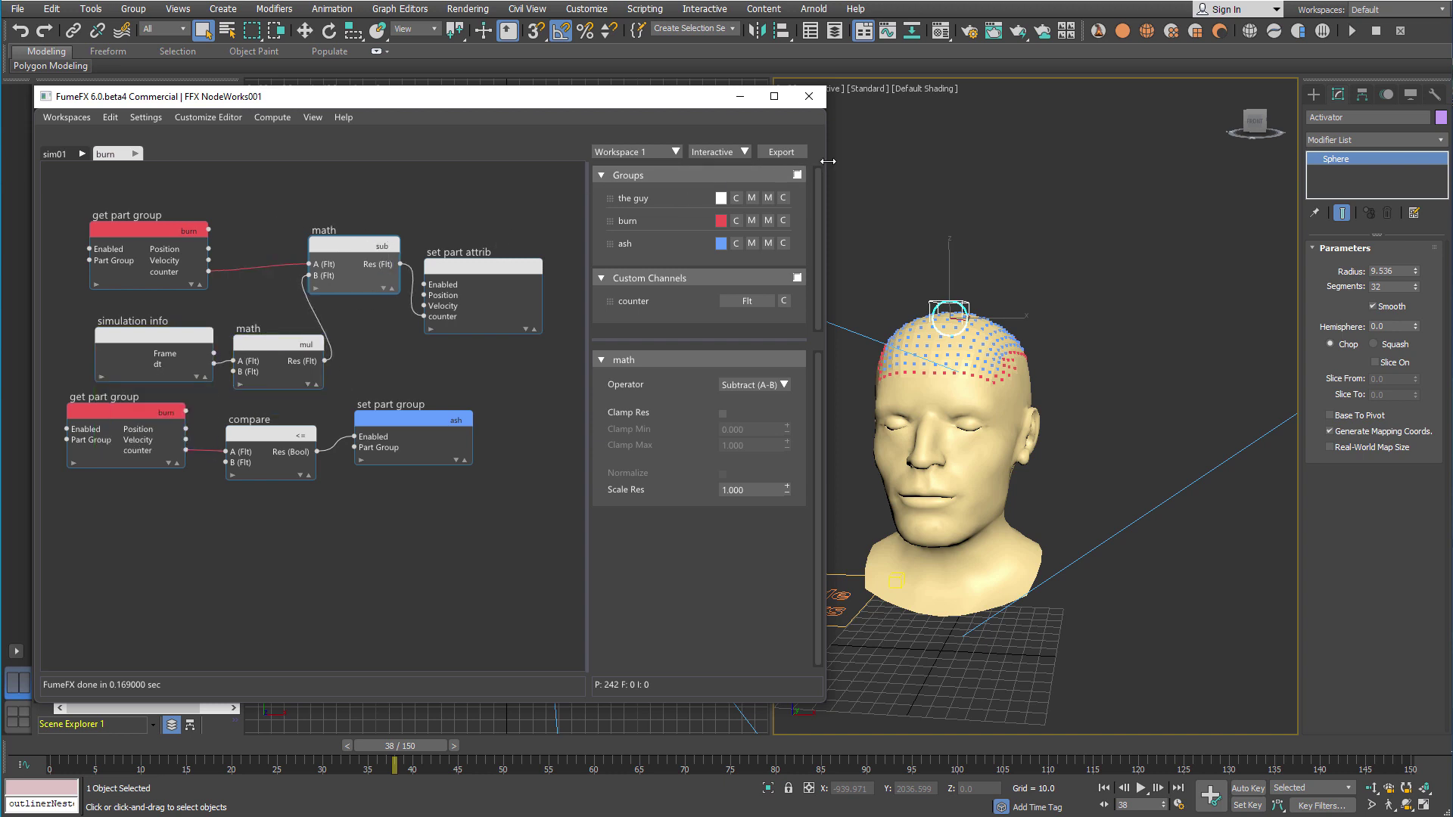
{"action": "left_click_drag", "start_coordinate": [828, 161], "coordinate": [963, 161]}
{"action": "left_click_drag", "start_coordinate": [538, 292], "coordinate": [672, 292]}
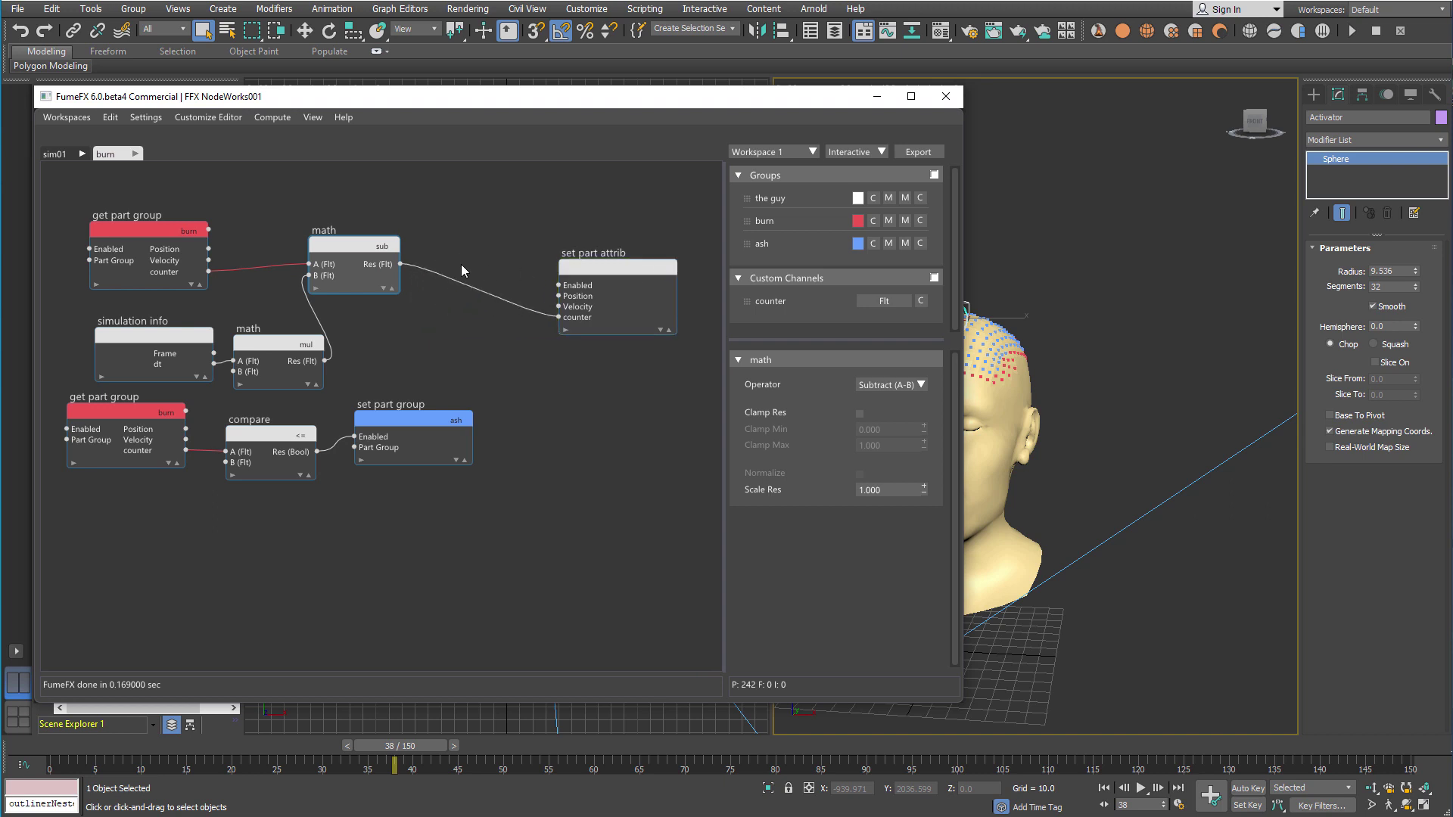
{"action": "left_click_drag", "start_coordinate": [367, 247], "coordinate": [457, 255]}
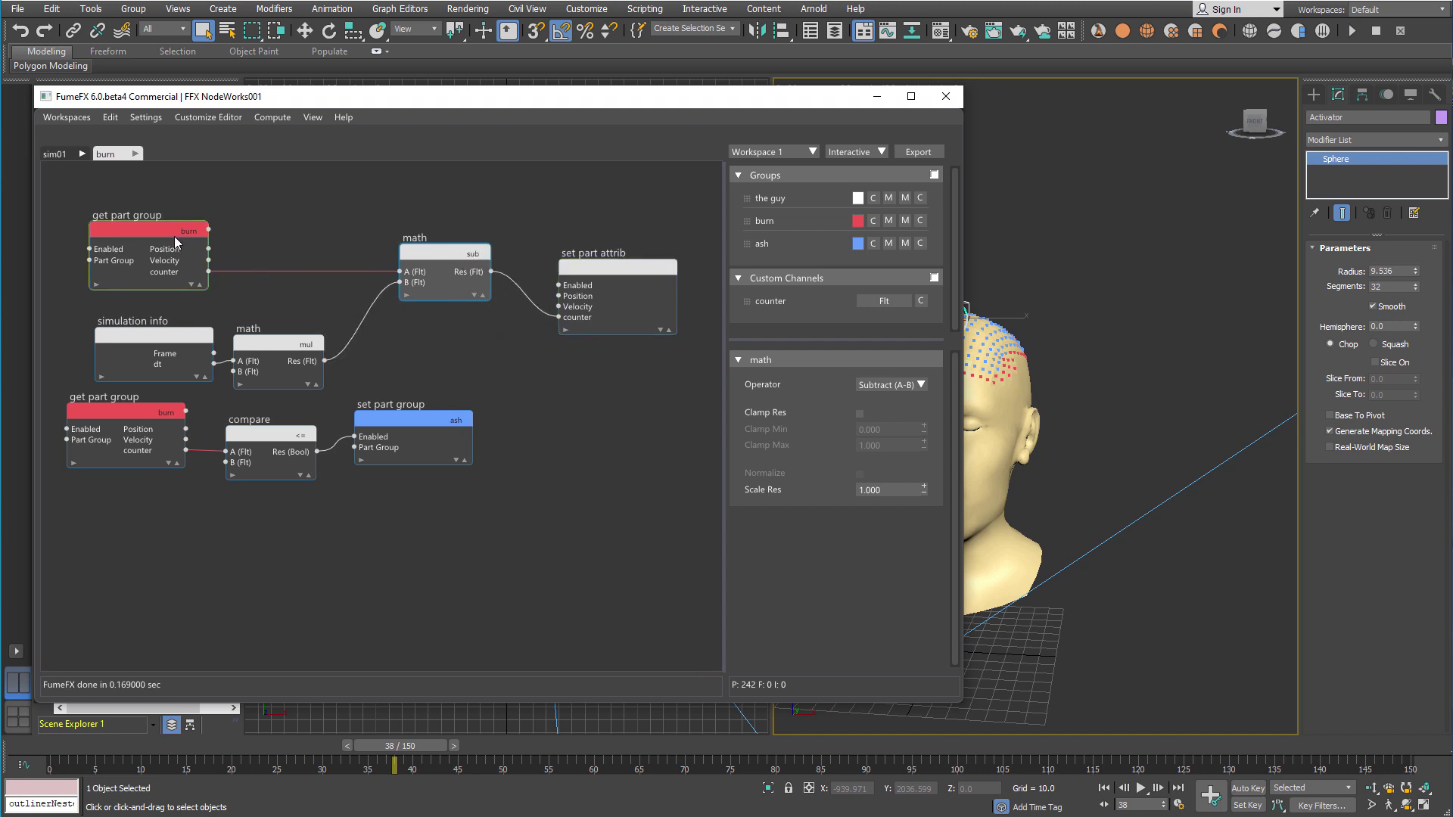
{"action": "left_click_drag", "start_coordinate": [179, 226], "coordinate": [182, 218]}
{"action": "left_click_drag", "start_coordinate": [273, 342], "coordinate": [282, 319]}
{"action": "left_click_drag", "start_coordinate": [443, 245], "coordinate": [435, 237]}
{"action": "left_click", "coordinate": [599, 252]}
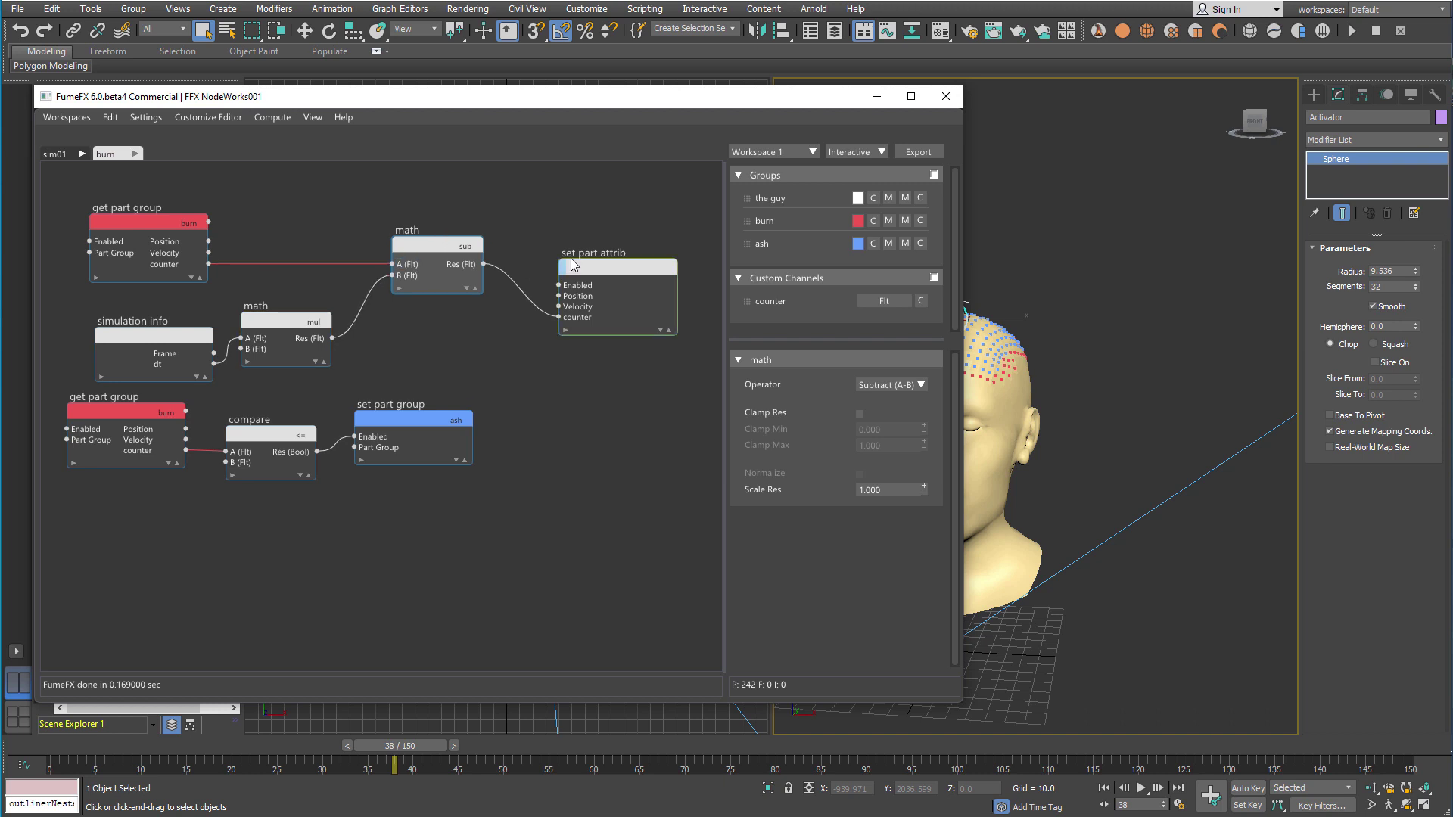
{"action": "left_click_drag", "start_coordinate": [598, 233], "coordinate": [596, 219]}
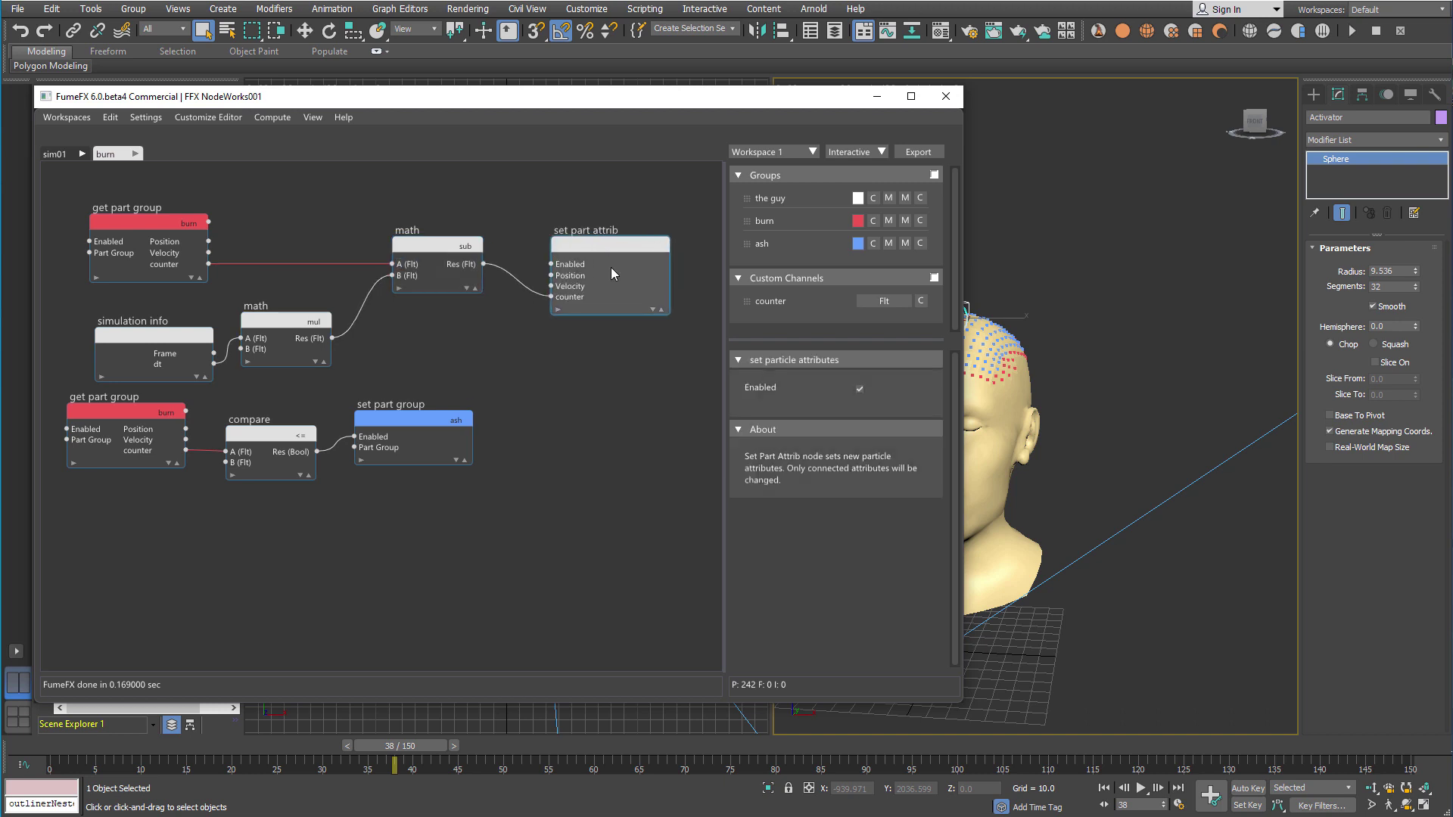
Narrow the node editor to uncover the head and scrub the simulation forward to frame 59
{"action": "left_click_drag", "start_coordinate": [960, 209], "coordinate": [814, 213]}
{"action": "left_click_drag", "start_coordinate": [47, 745], "coordinate": [569, 719]}
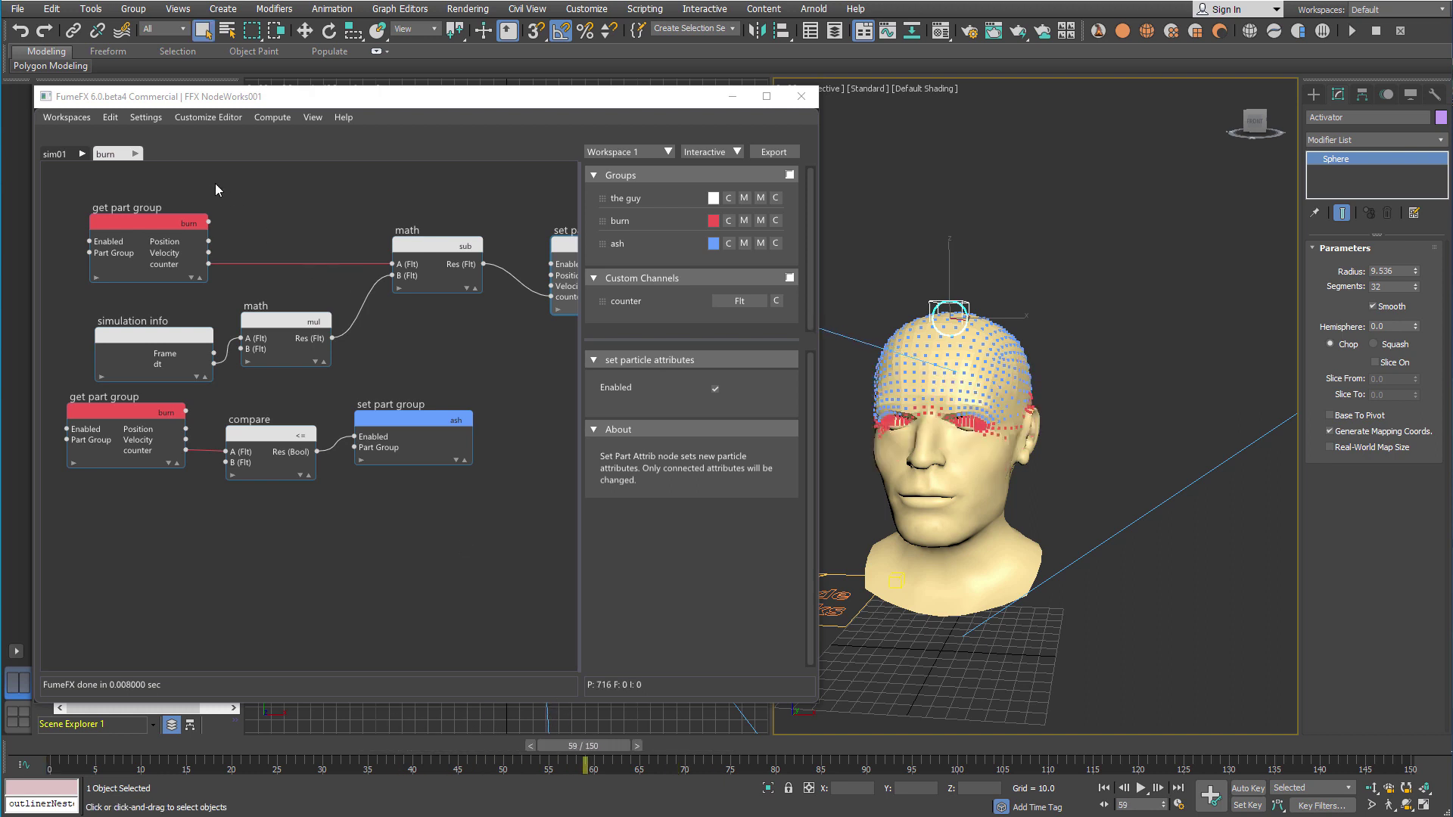
Display the Simulation settings in the node editor
{"action": "left_click", "coordinate": [152, 121]}
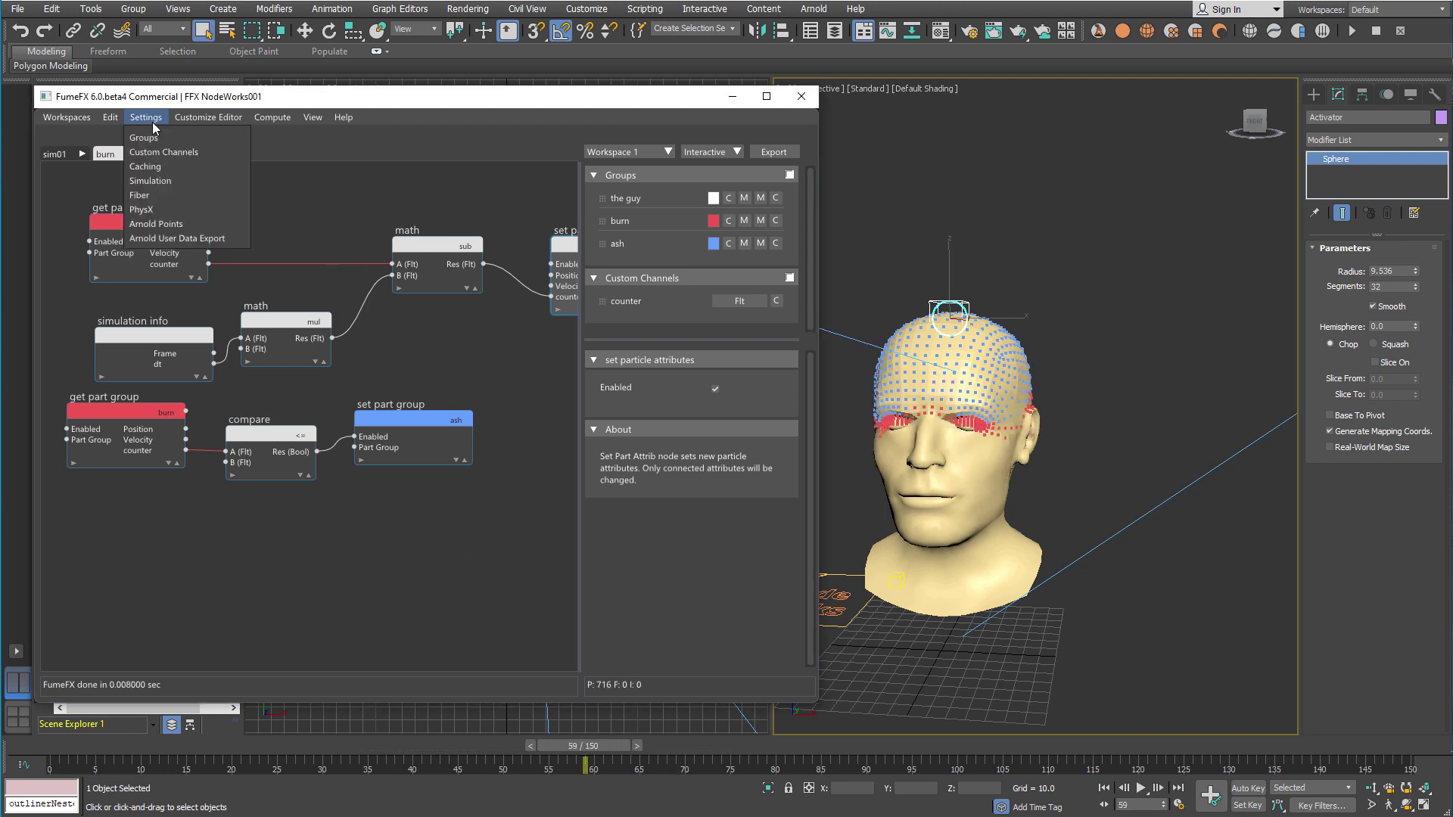
{"action": "left_click", "coordinate": [178, 175]}
{"action": "left_click_drag", "start_coordinate": [780, 386], "coordinate": [795, 579]}
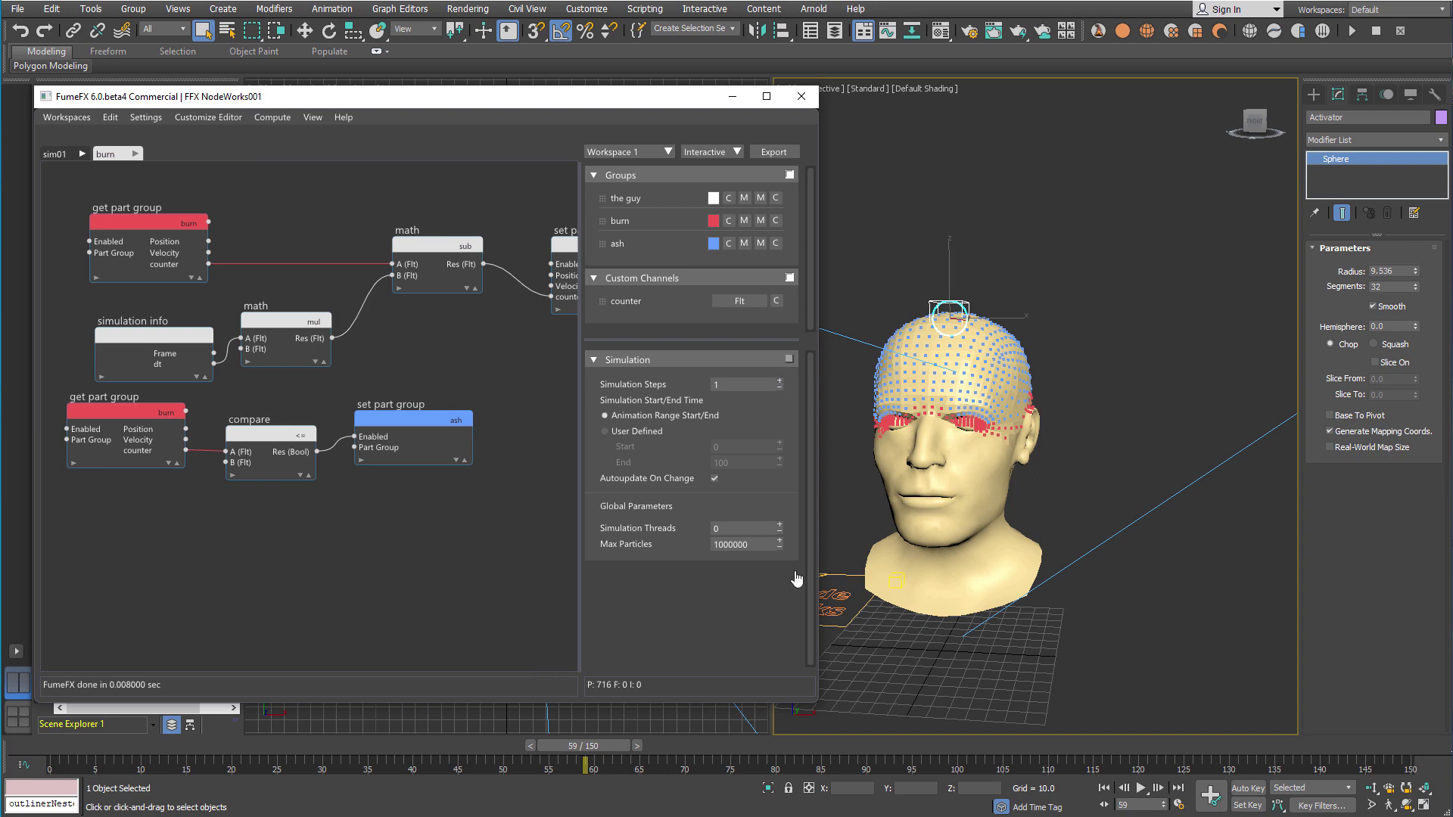
Rewind the simulation to frame 0, show the sim01 graph and scrub forward to frame 46
{"action": "left_click_drag", "start_coordinate": [612, 746], "coordinate": [681, 747]}
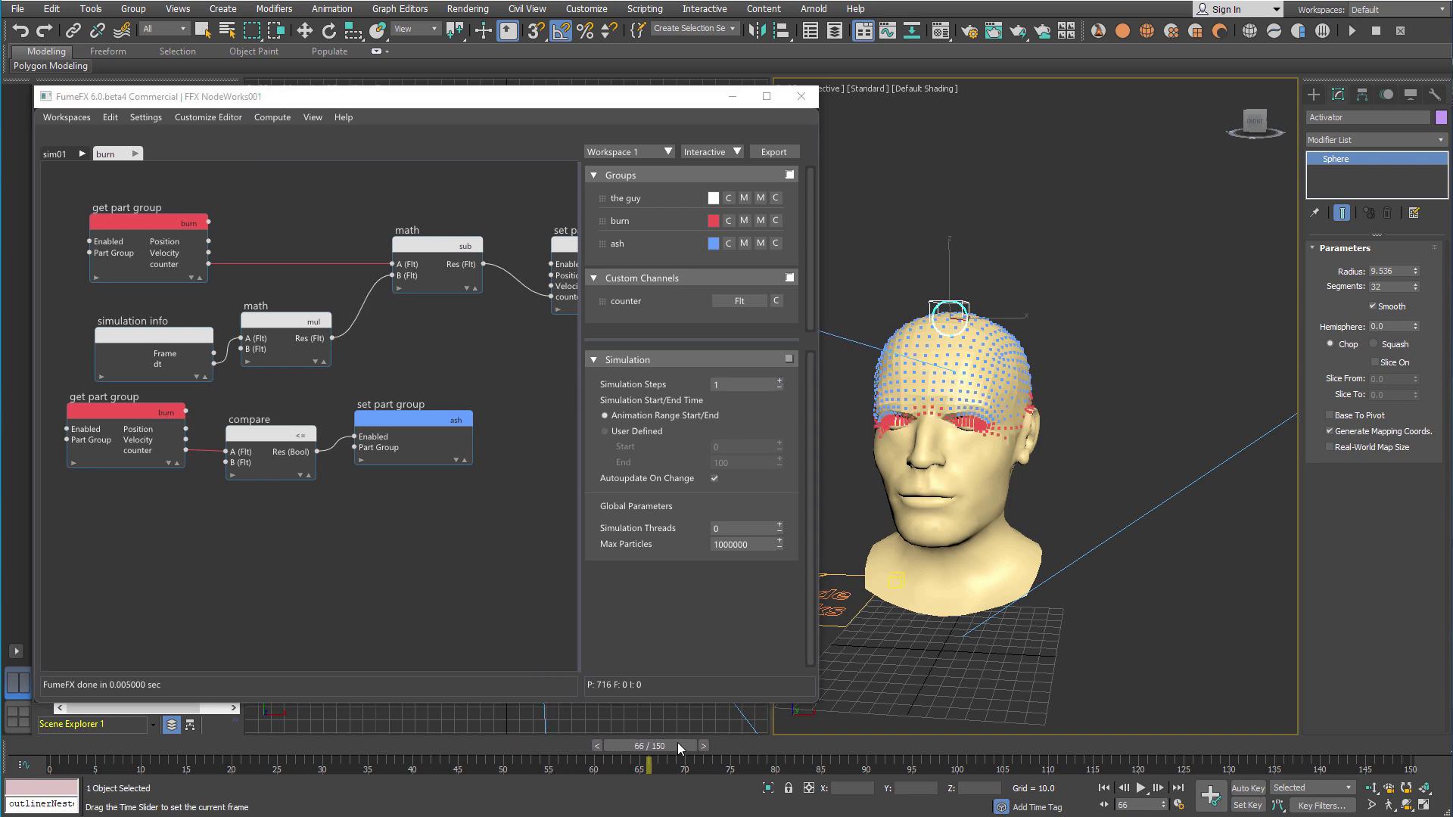
{"action": "left_click", "coordinate": [1103, 789]}
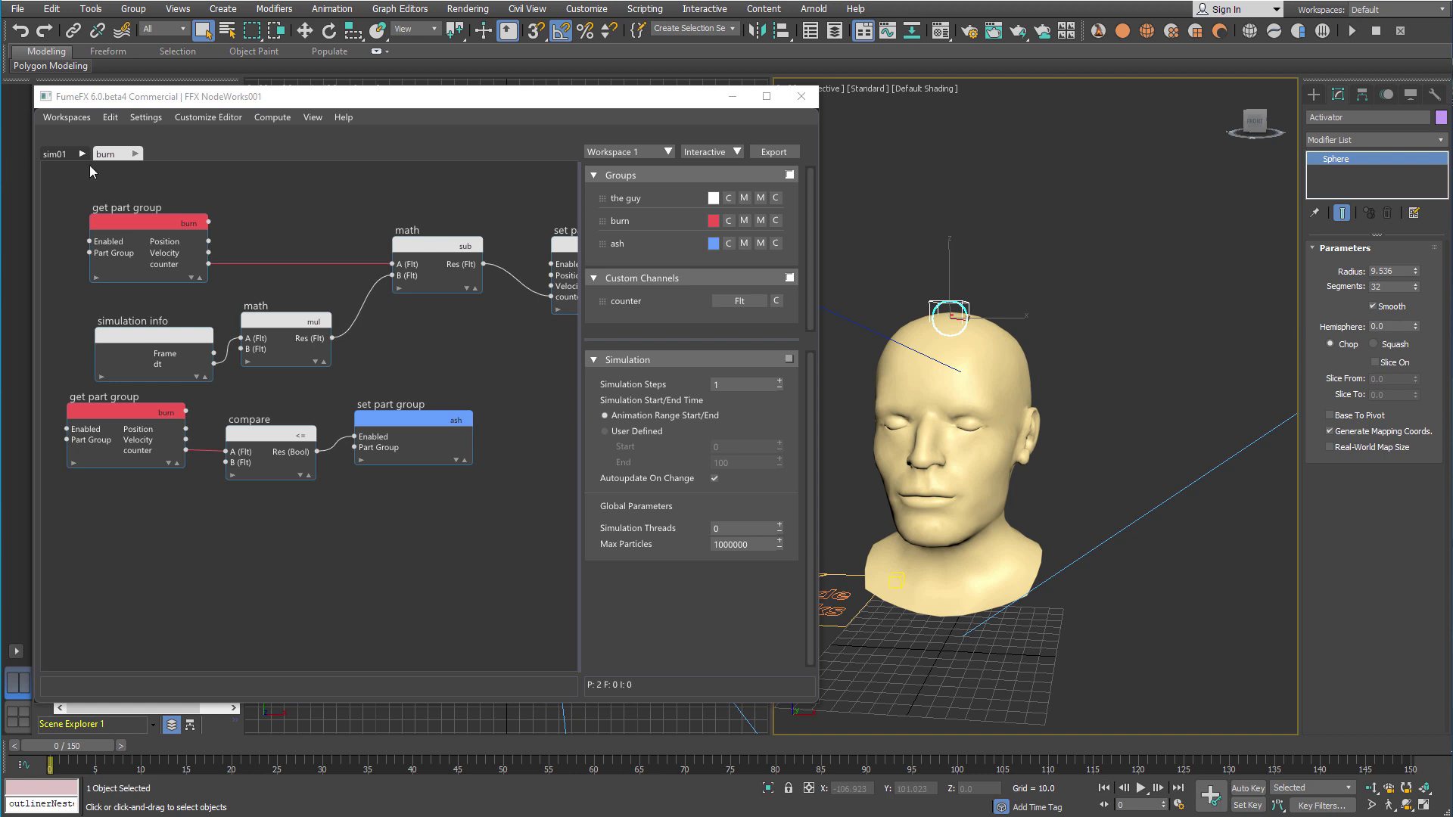
{"action": "left_click", "coordinate": [68, 152]}
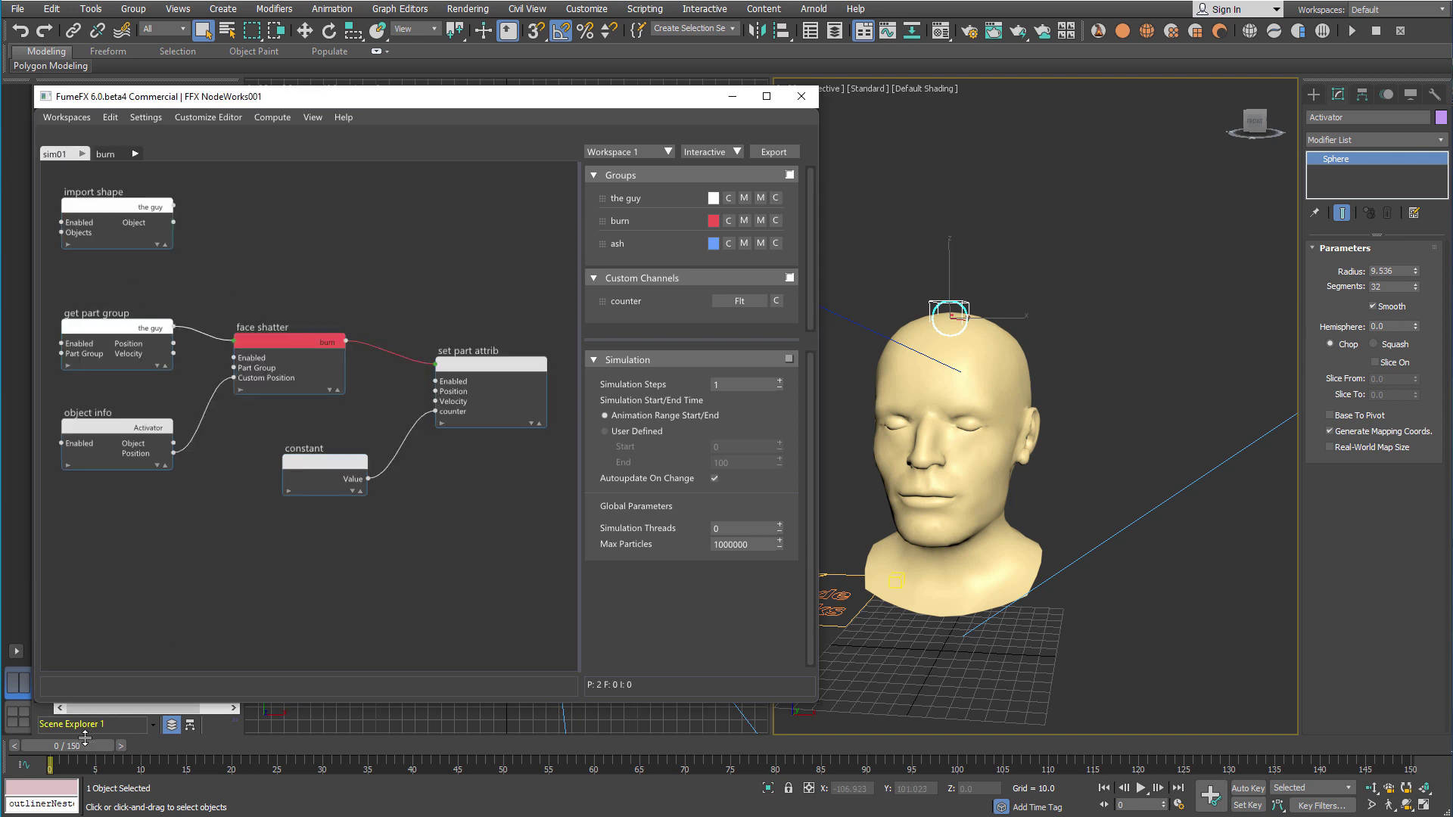
{"action": "left_click_drag", "start_coordinate": [85, 743], "coordinate": [464, 738]}
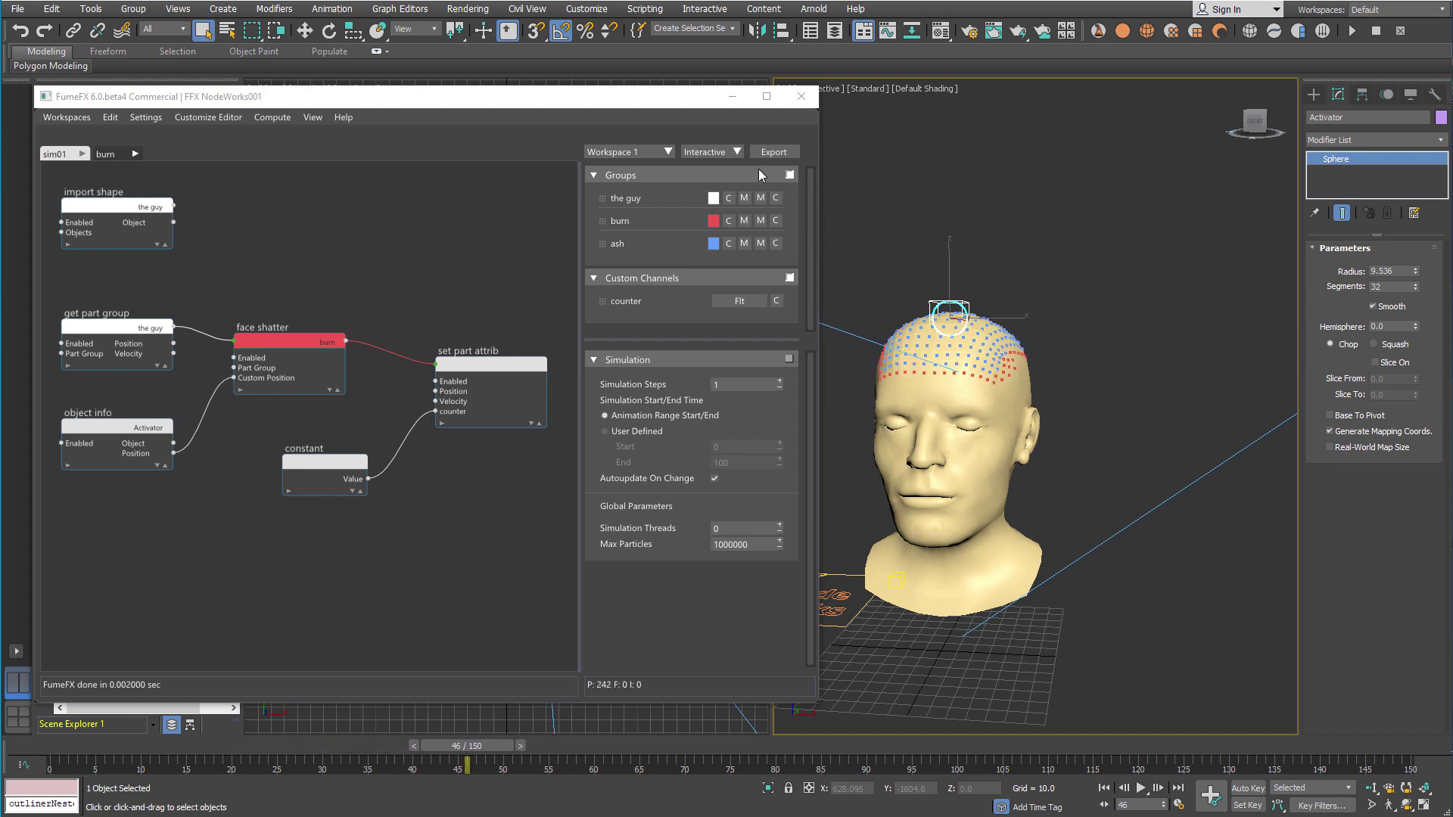
Assign the Head Multi/Sub-Object material to the FFX NodeWorks001 object
{"action": "left_click", "coordinate": [733, 93]}
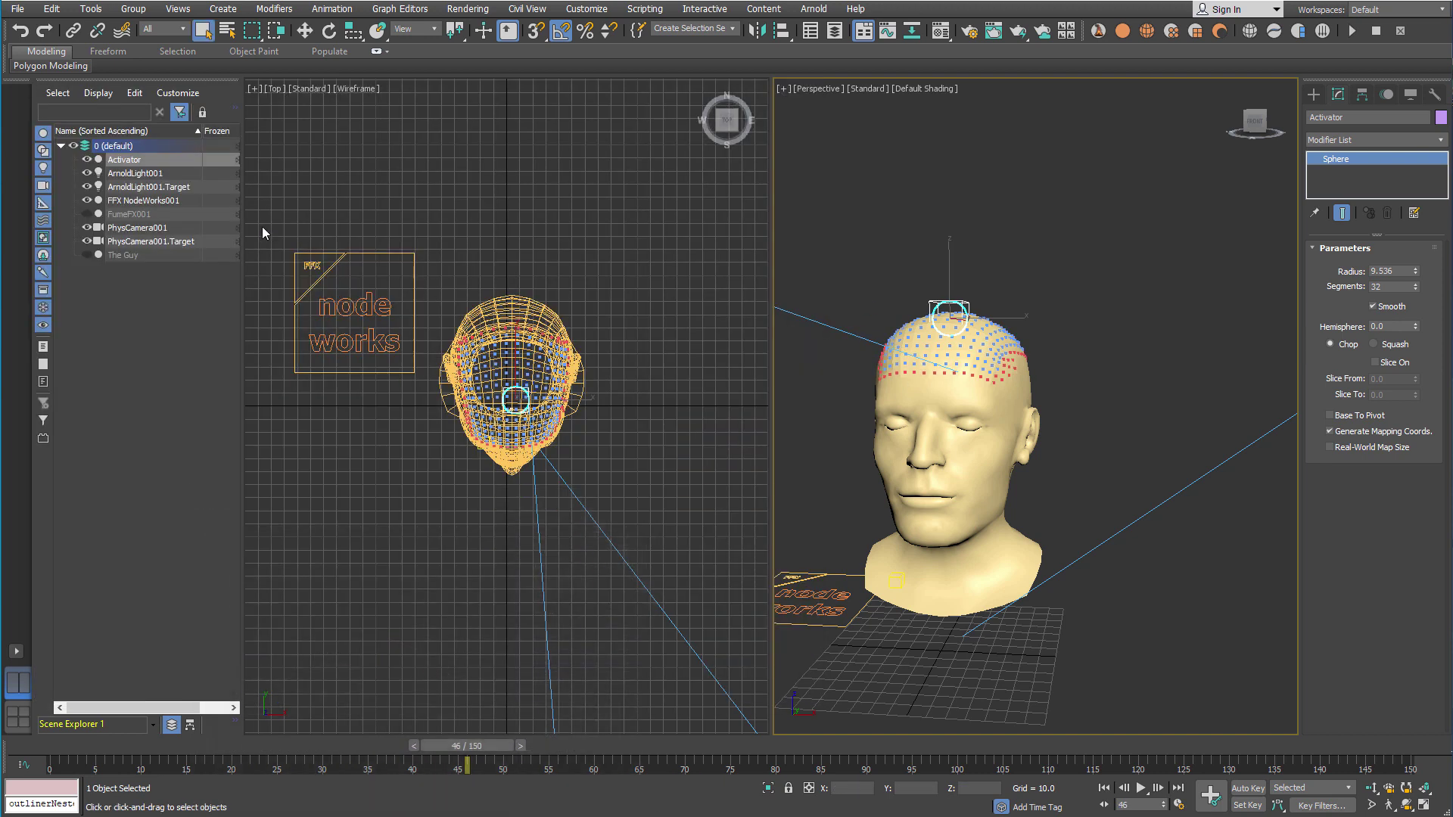
{"action": "left_click", "coordinate": [148, 202]}
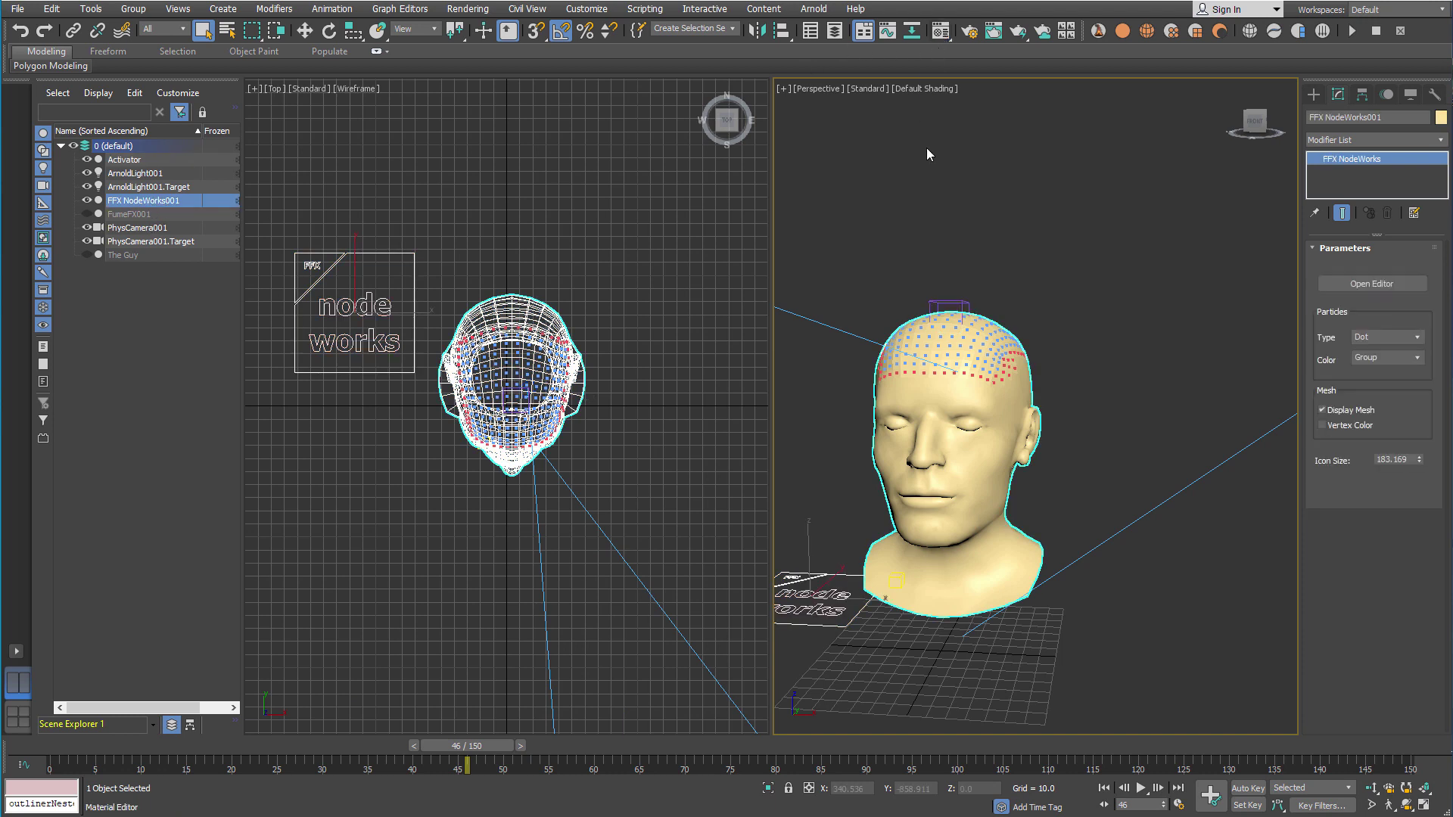
{"action": "left_click", "coordinate": [940, 31]}
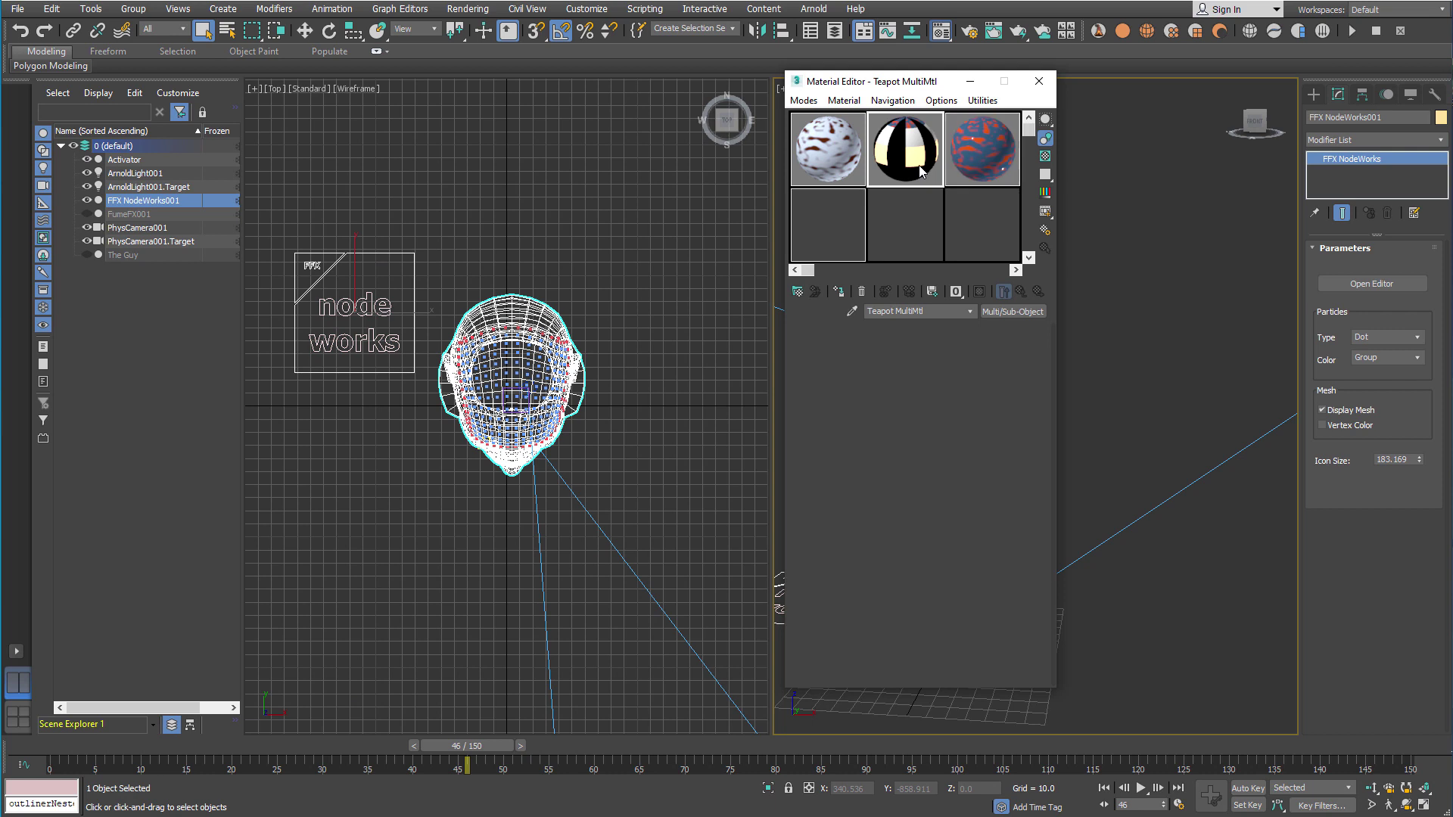
{"action": "left_click_drag", "start_coordinate": [923, 88], "coordinate": [707, 107]}
{"action": "left_click", "coordinate": [770, 170]}
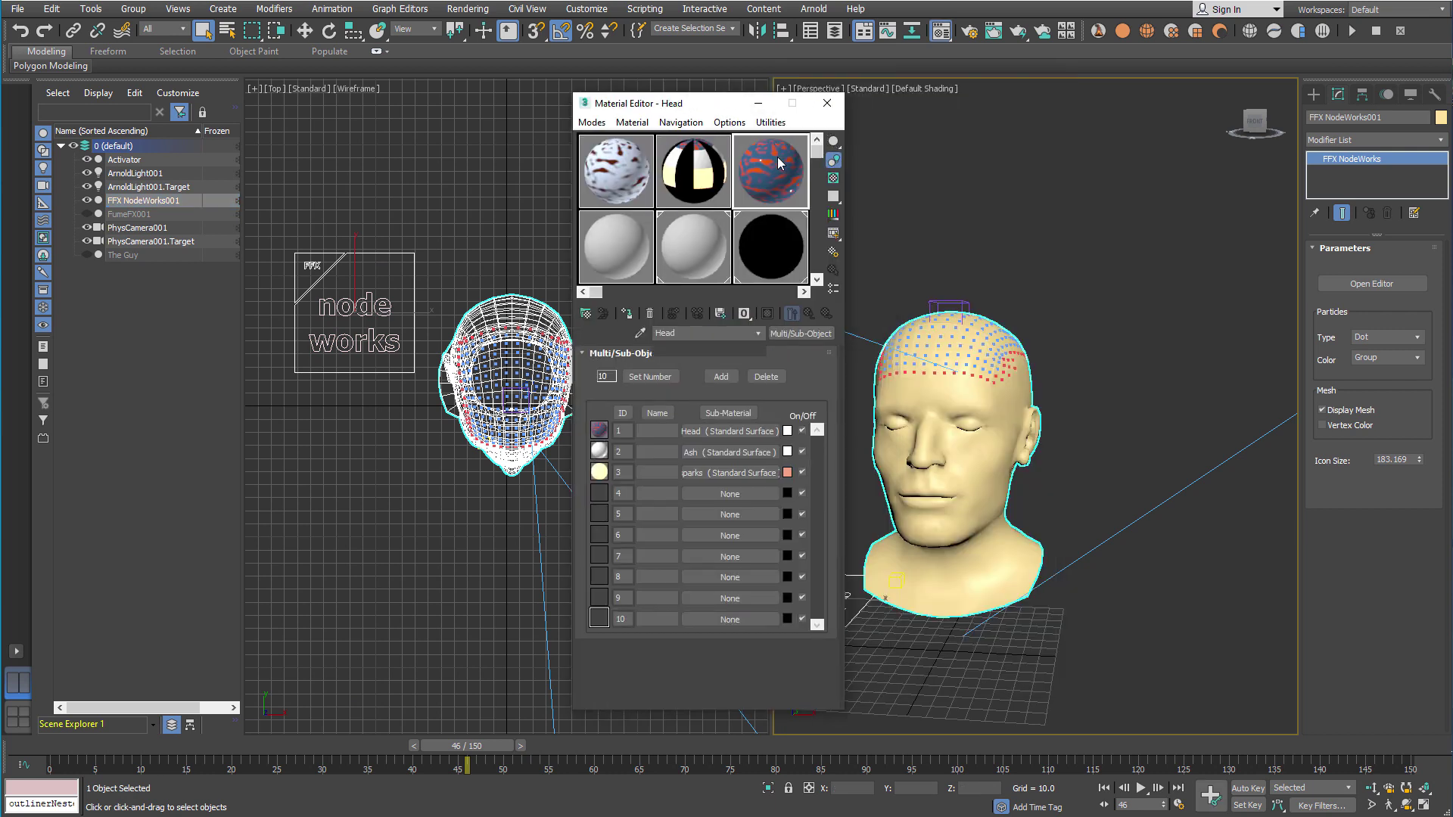
{"action": "left_click", "coordinate": [628, 314]}
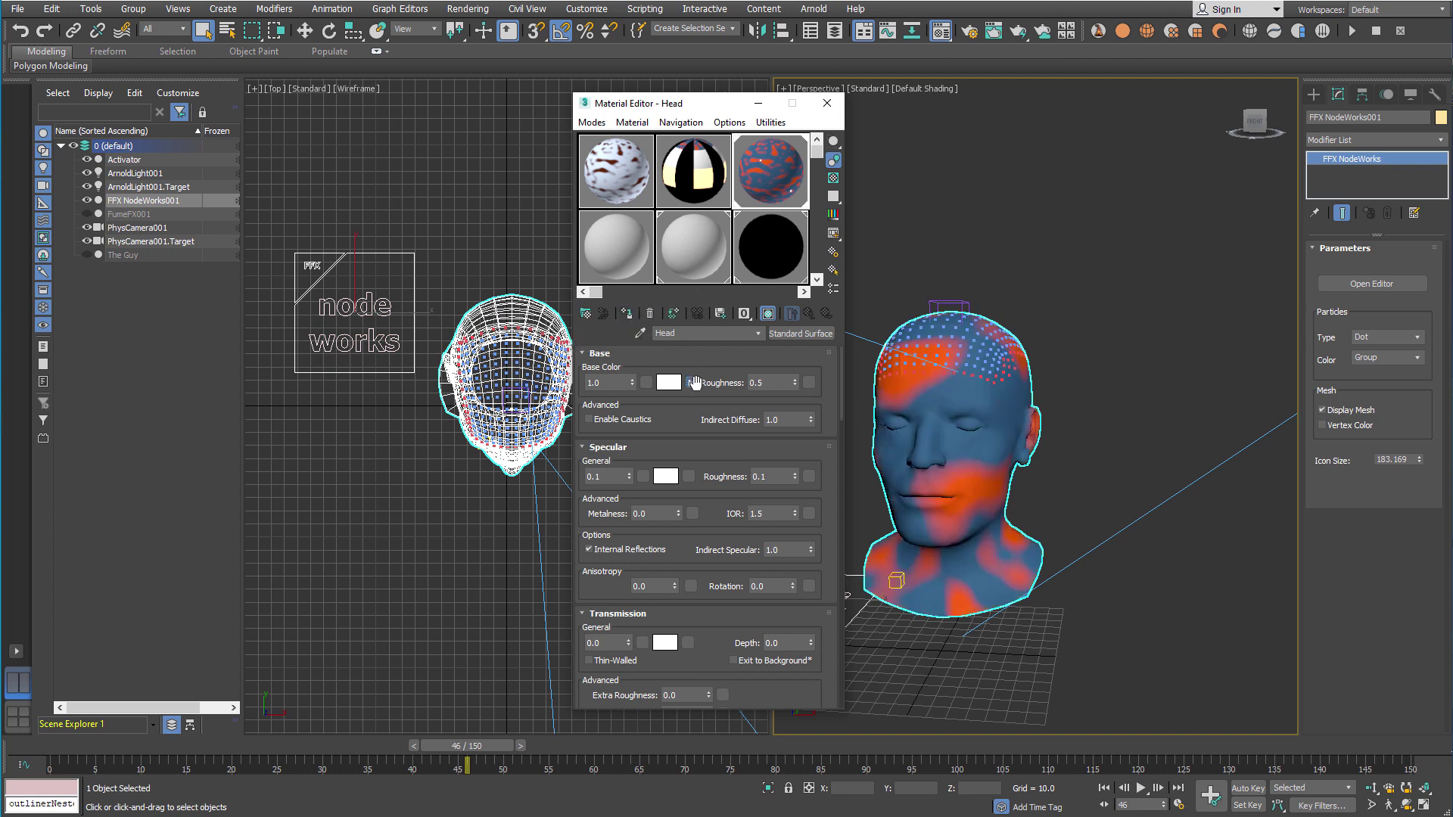
Examine the Head material's base color Noise map and the Burn map of the 02 - Default material, and close the material editor
{"action": "left_click", "coordinate": [691, 383]}
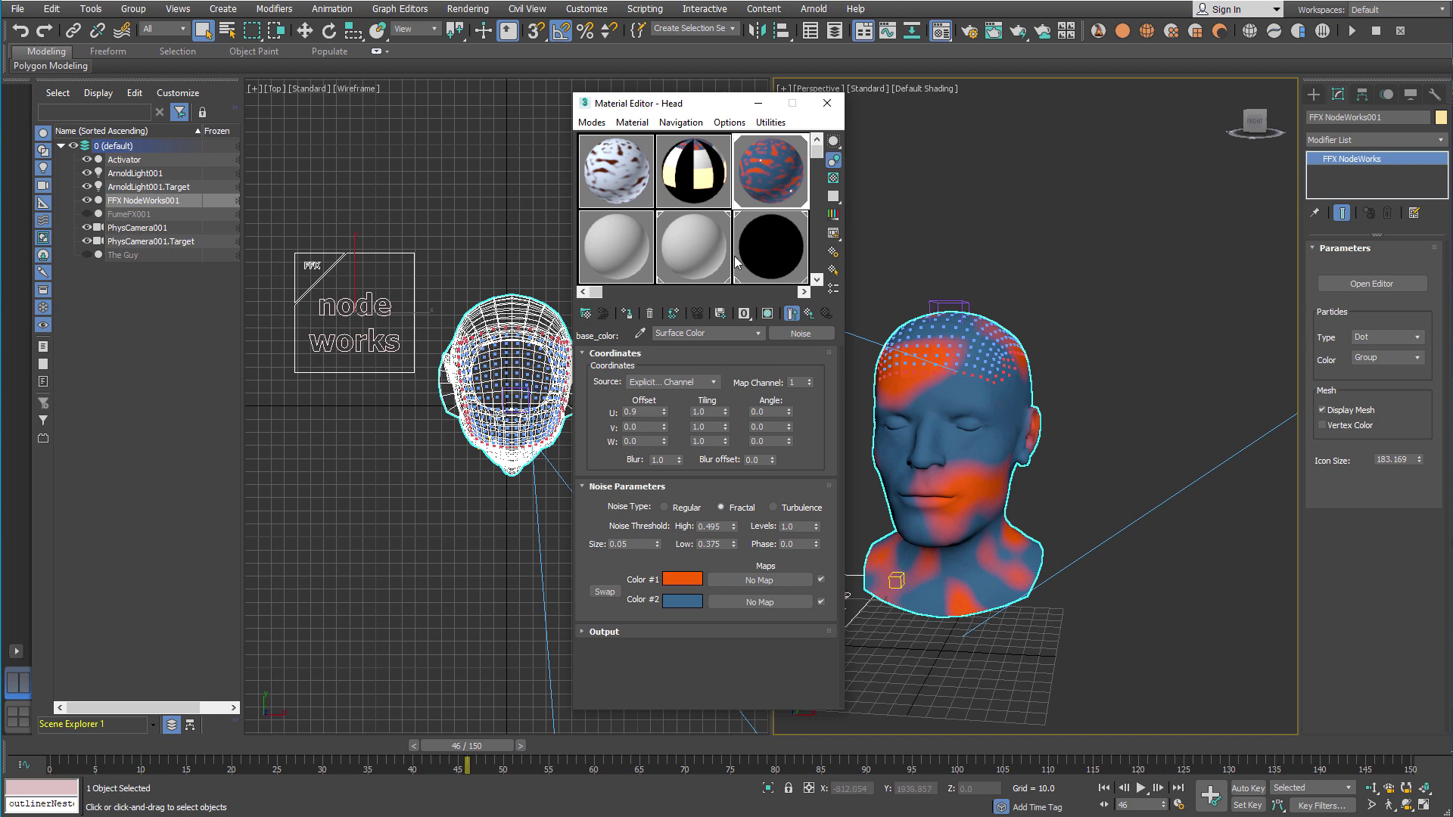
{"action": "left_click", "coordinate": [628, 176]}
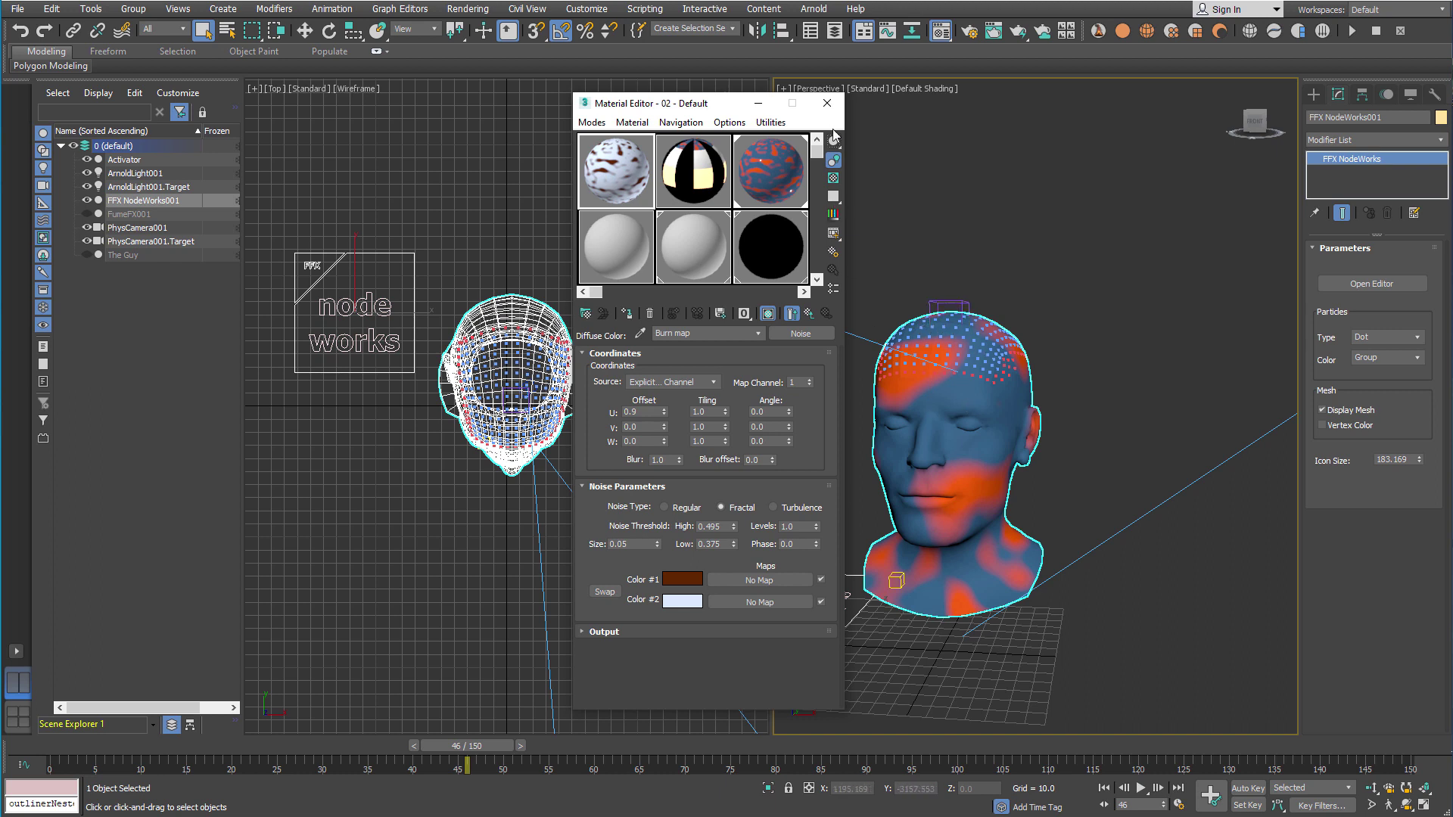
{"action": "left_click", "coordinate": [827, 104]}
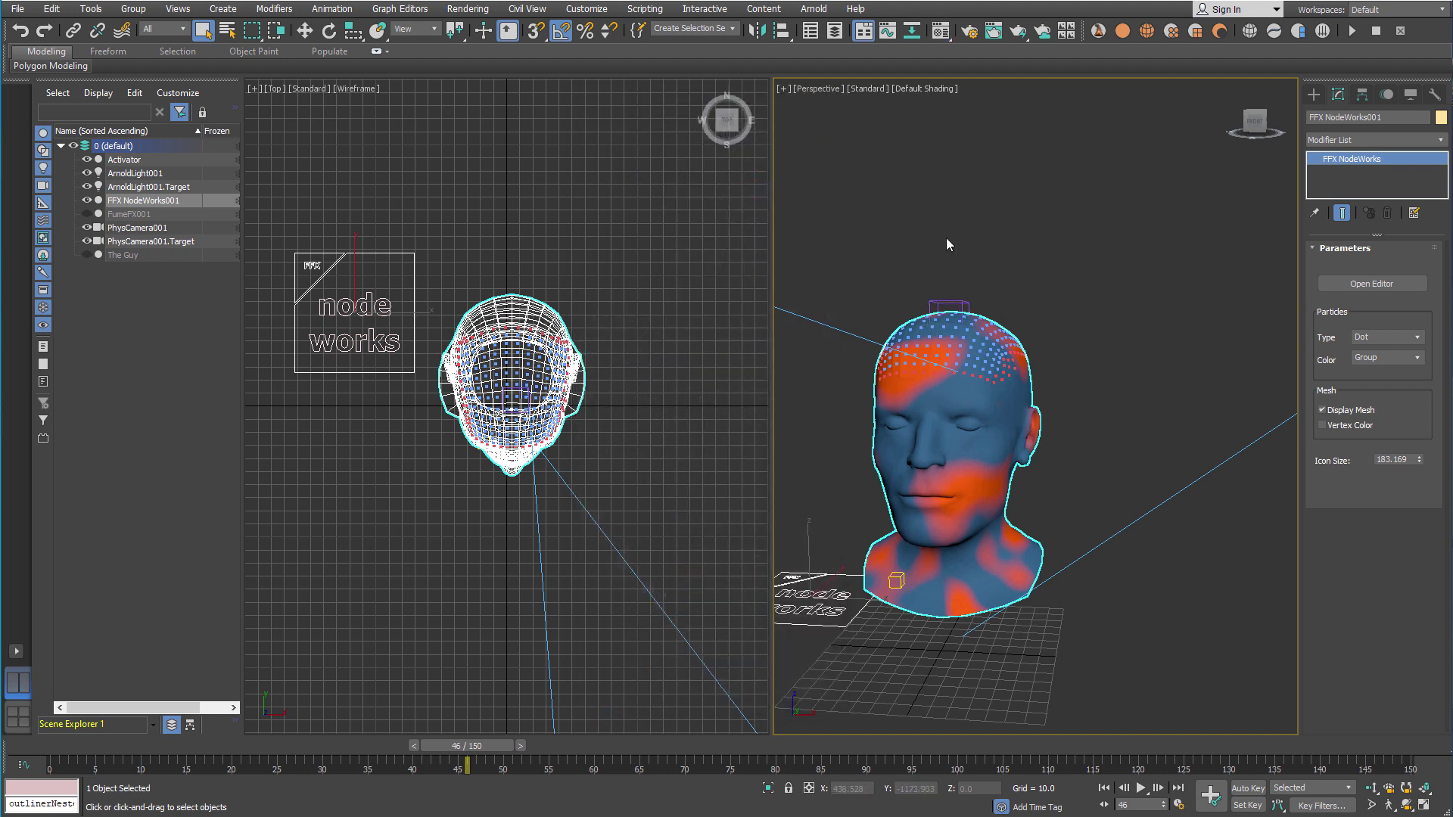
Disable the sim01 graph in the reopened node editor and move the set part attrib node farther from face shatter
{"action": "left_click", "coordinate": [1343, 284]}
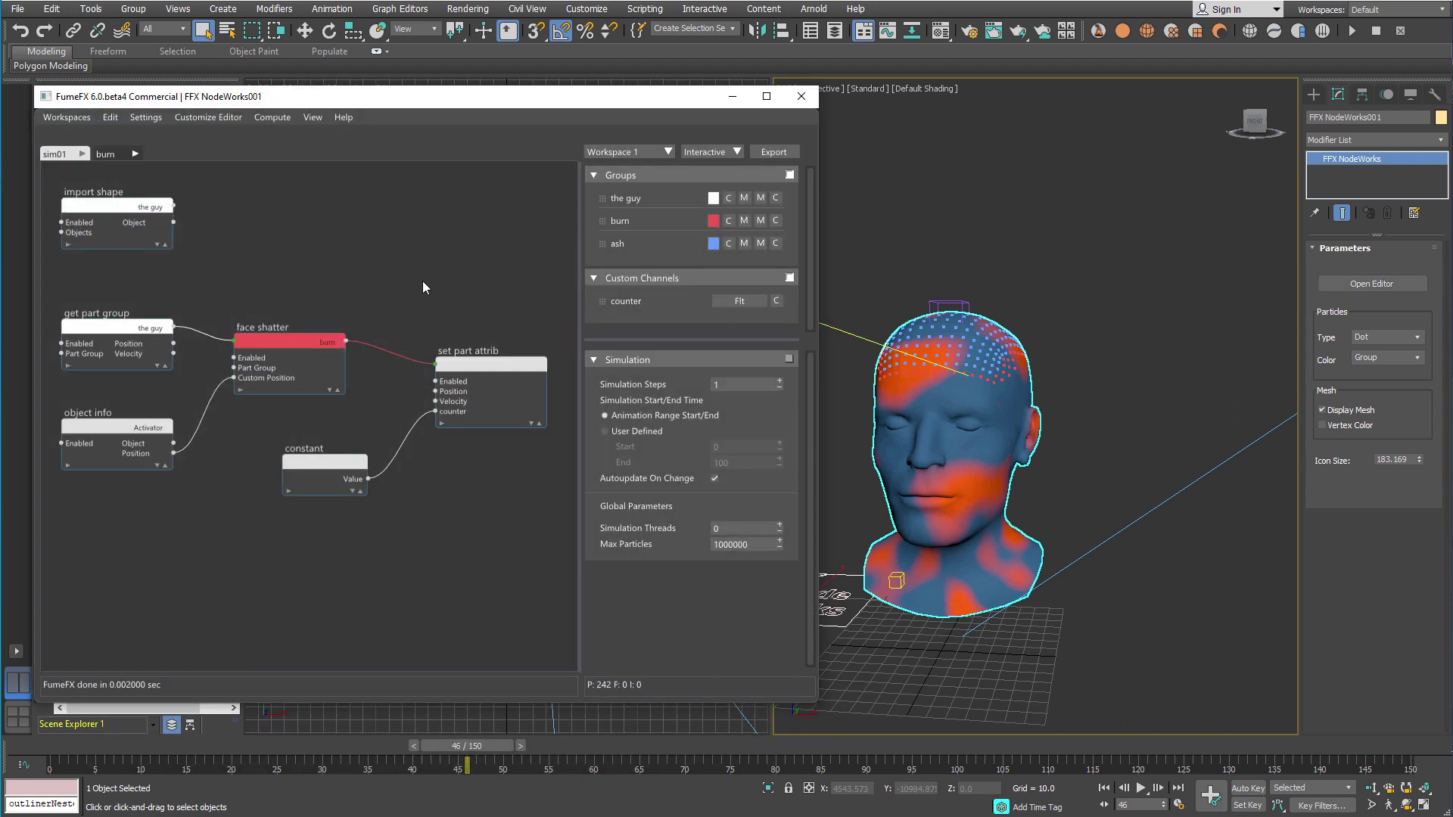
{"action": "left_click", "coordinate": [83, 156]}
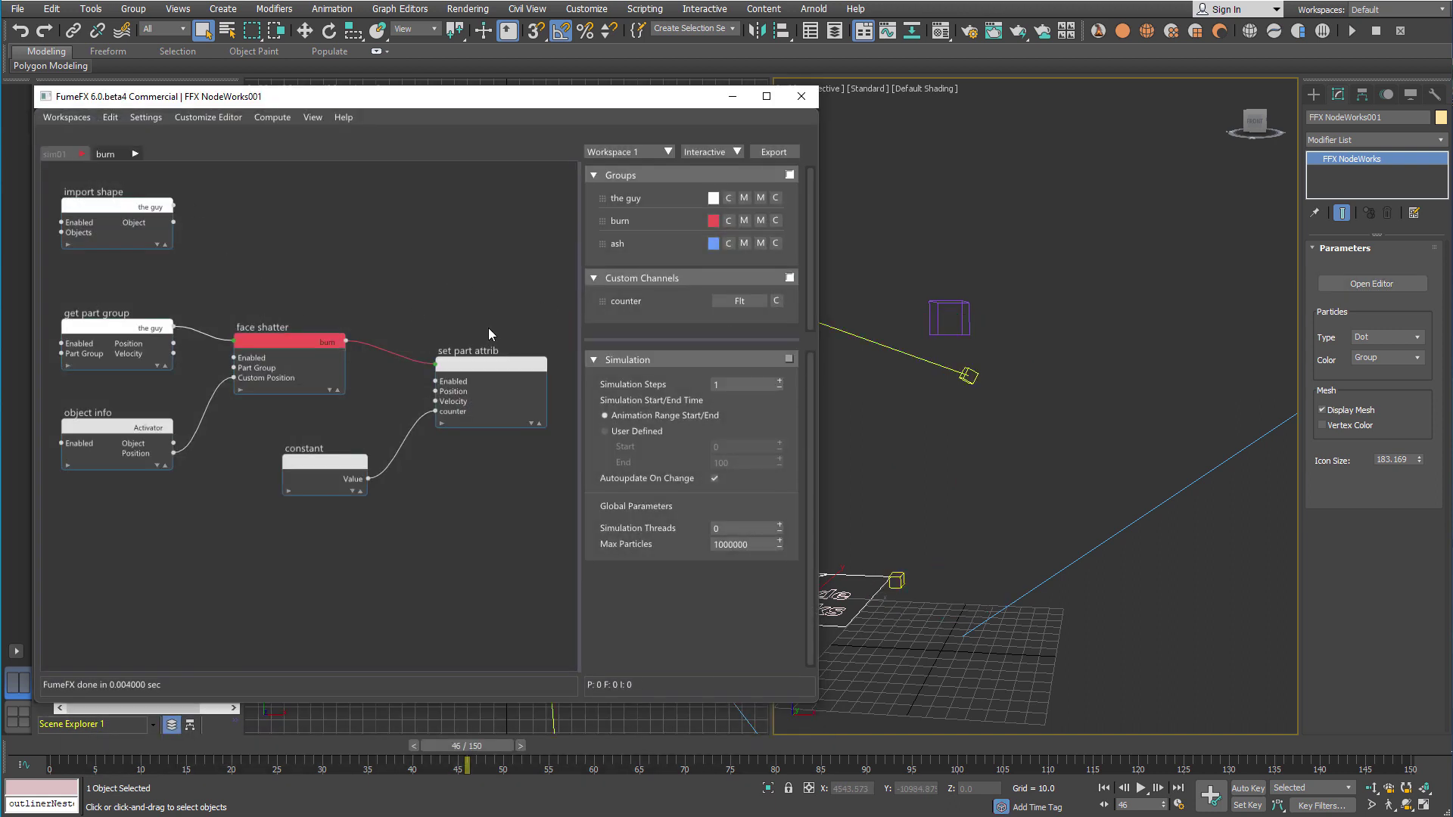
{"action": "left_click_drag", "start_coordinate": [519, 365], "coordinate": [551, 341]}
{"action": "middle_click_drag", "start_coordinate": [460, 457], "coordinate": [320, 472]}
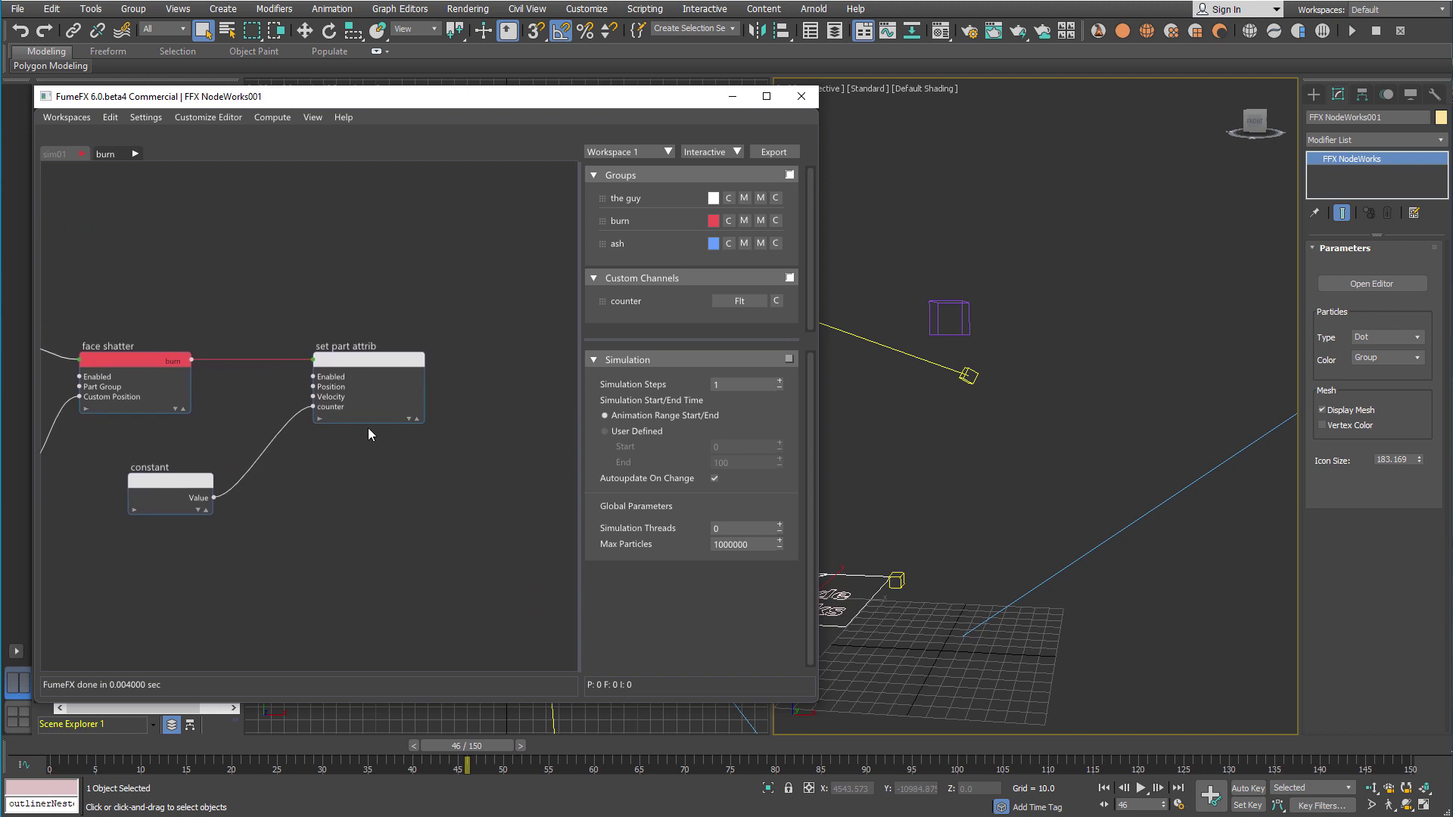
{"action": "left_click_drag", "start_coordinate": [361, 366], "coordinate": [433, 395]}
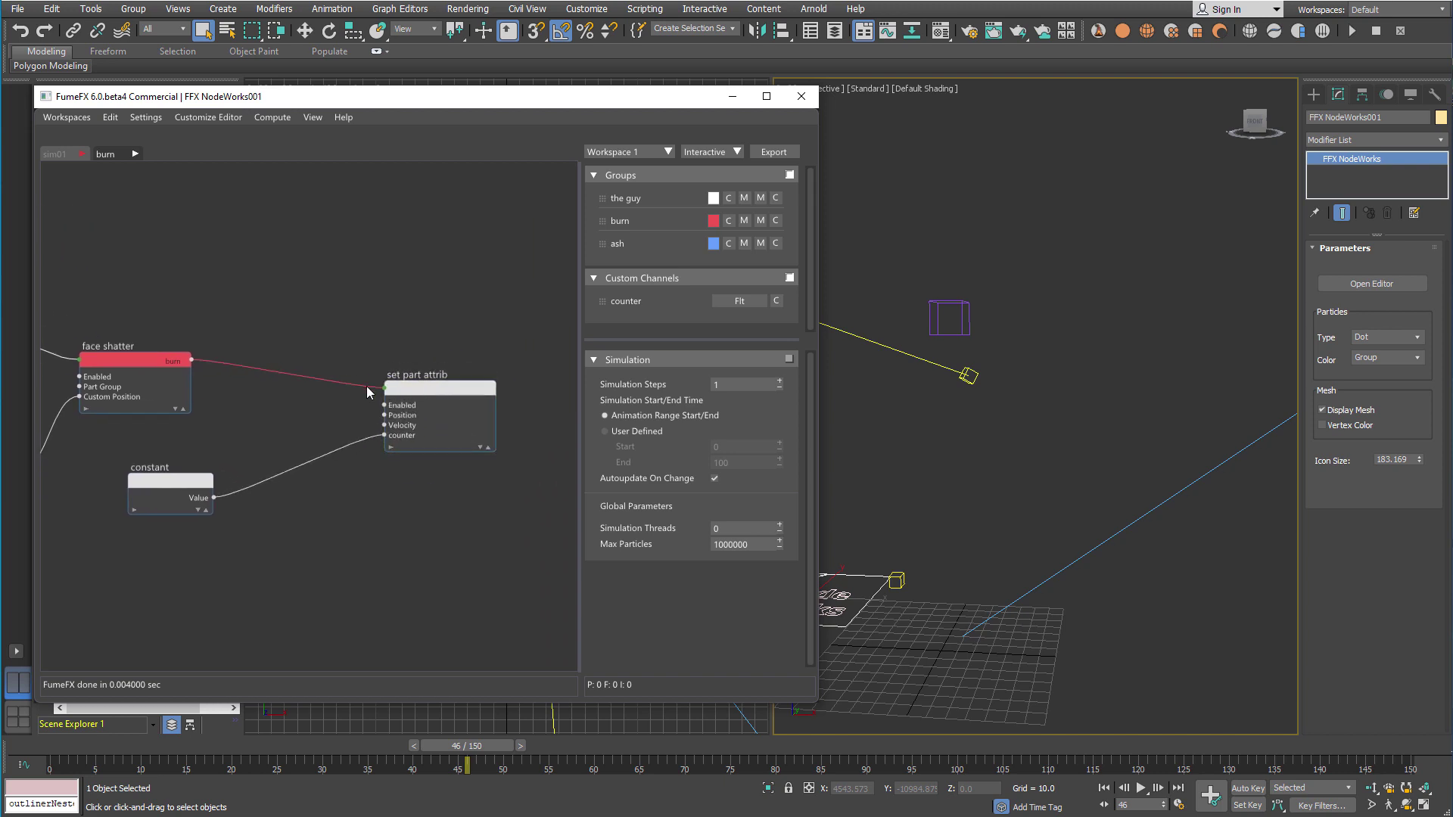
Disconnect the set part attrib node from face shatter and the constant, and delete the constant node
{"action": "left_click", "coordinate": [338, 451]}
{"action": "key", "text": "Delete"}
{"action": "left_click", "coordinate": [315, 380]}
{"action": "key", "text": "Delete"}
{"action": "left_click", "coordinate": [189, 481]}
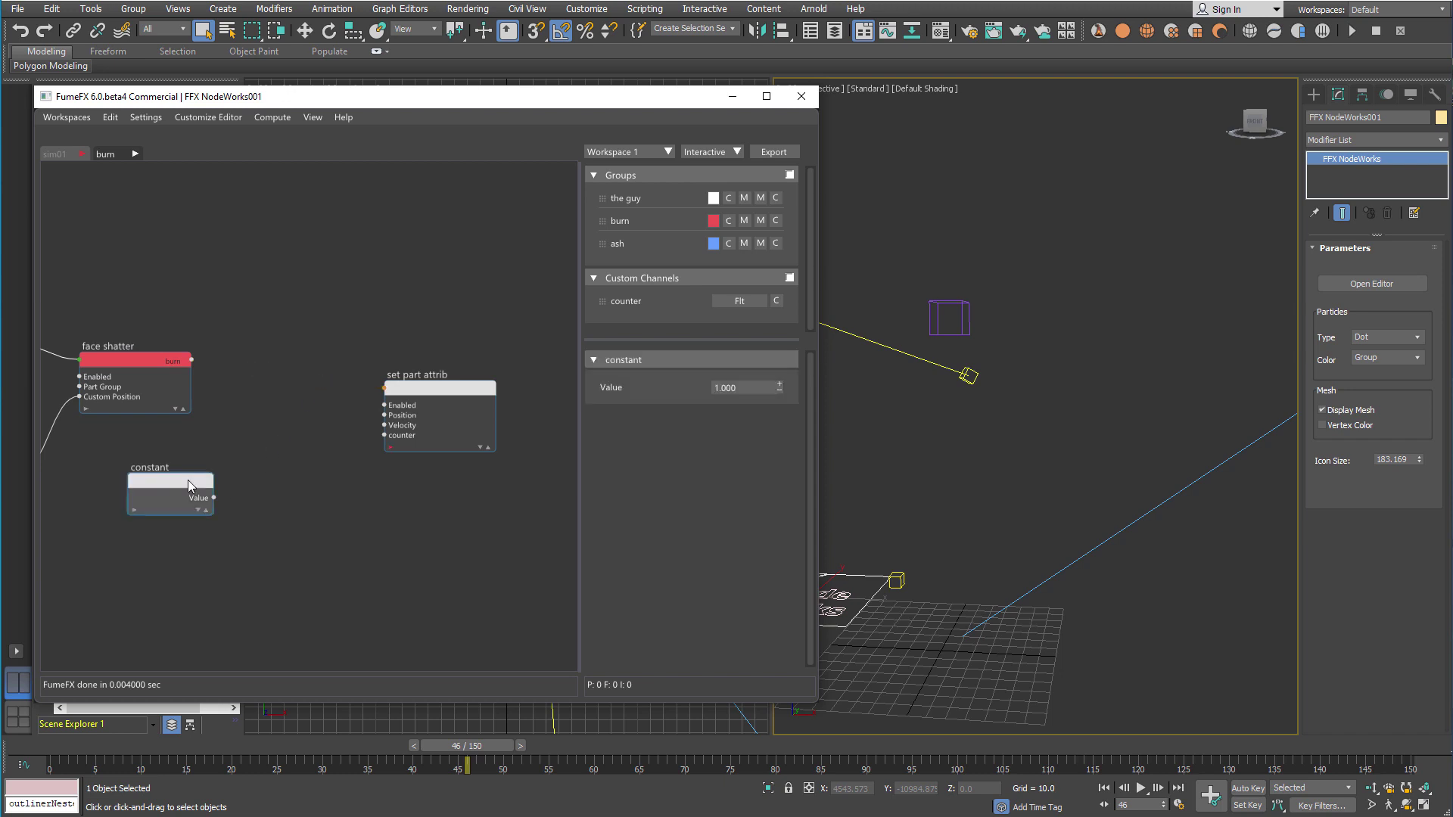
{"action": "key", "text": "Delete"}
Attach a new Object Test node to the face shatter node's burn output
{"action": "left_click_drag", "start_coordinate": [191, 360], "coordinate": [255, 401]}
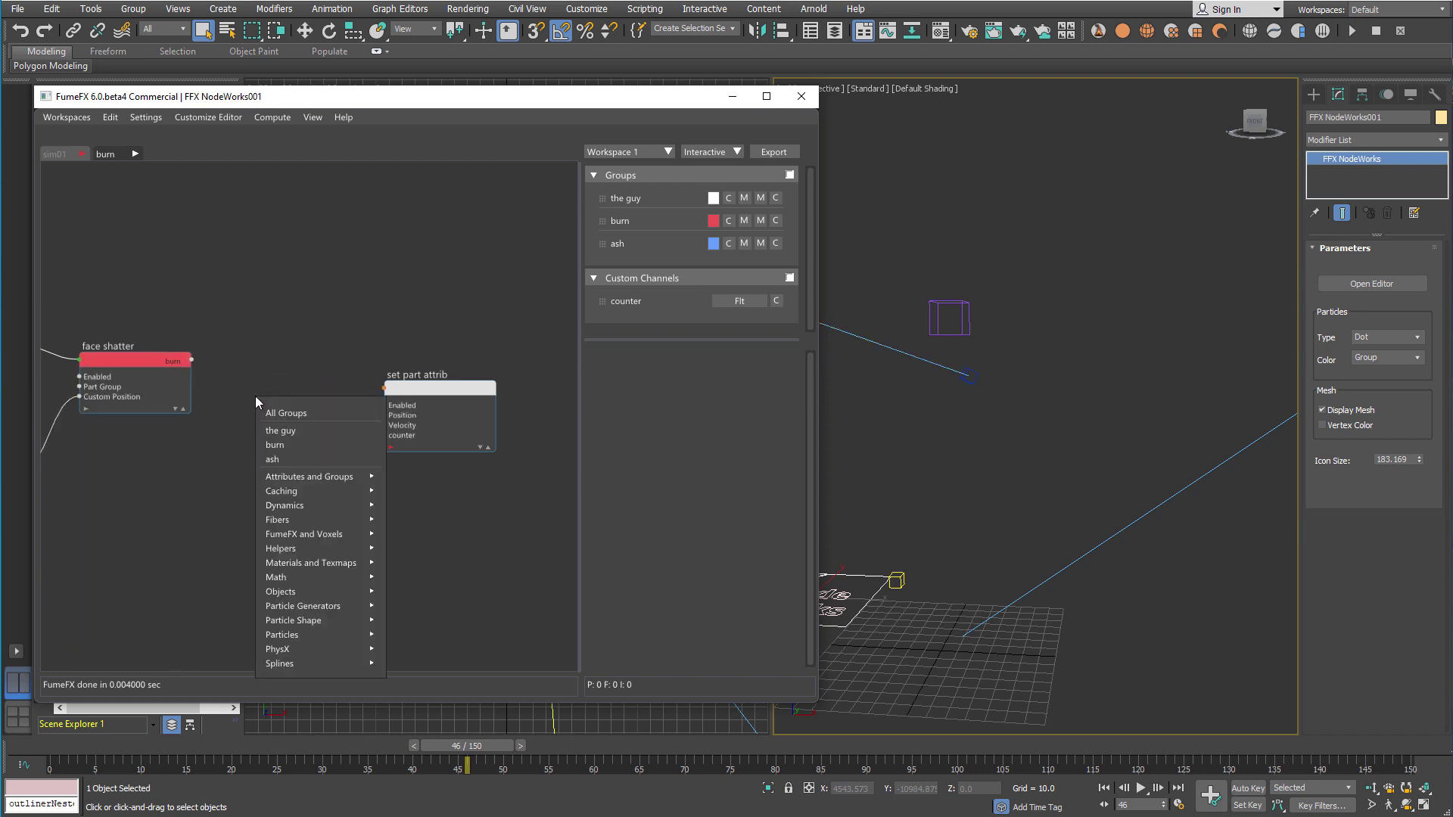
{"action": "type", "text": "obj"}
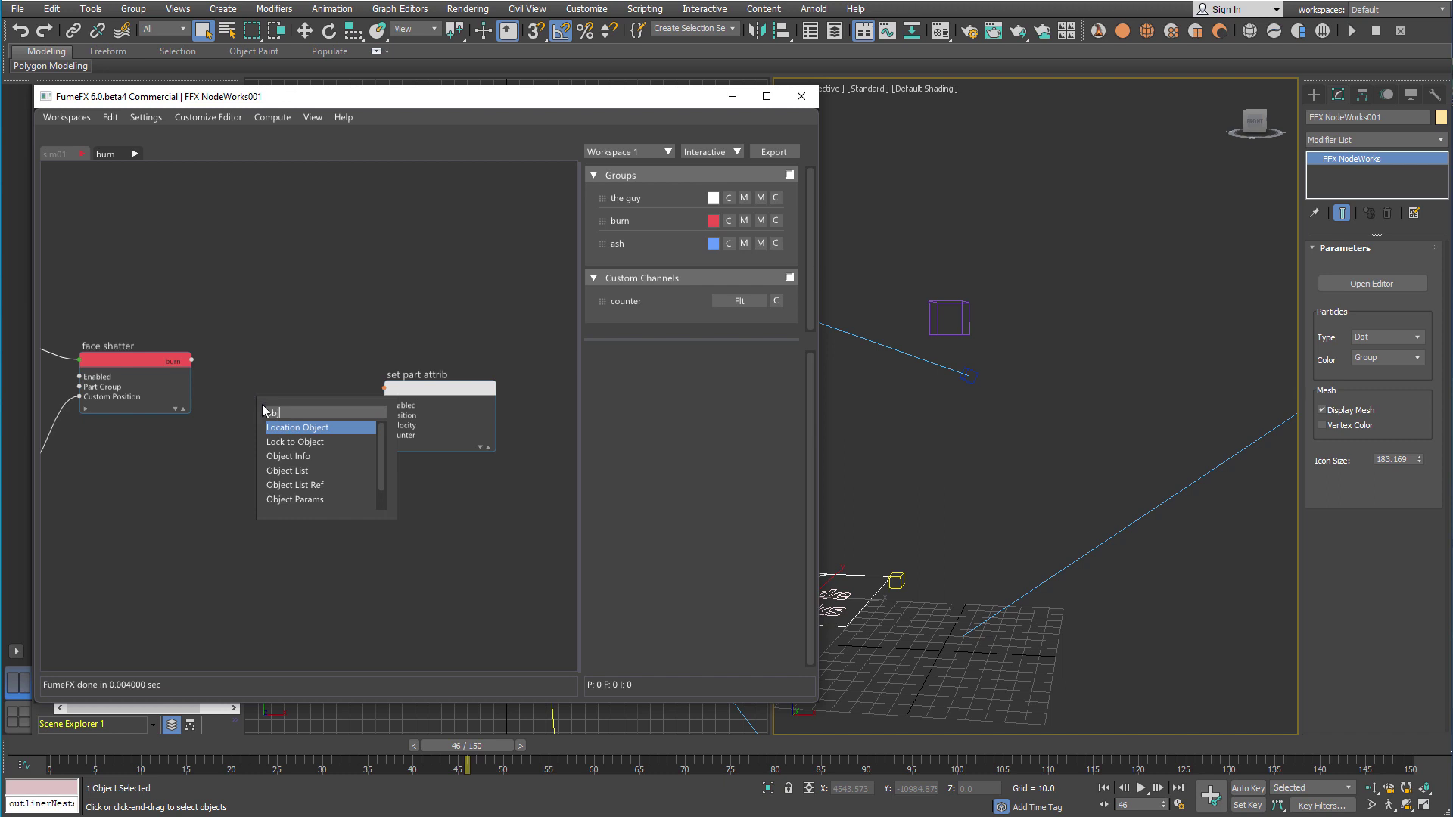
{"action": "scroll", "coordinate": [317, 472], "scroll_direction": "down", "scroll_amount": 1}
{"action": "left_click", "coordinate": [326, 484]}
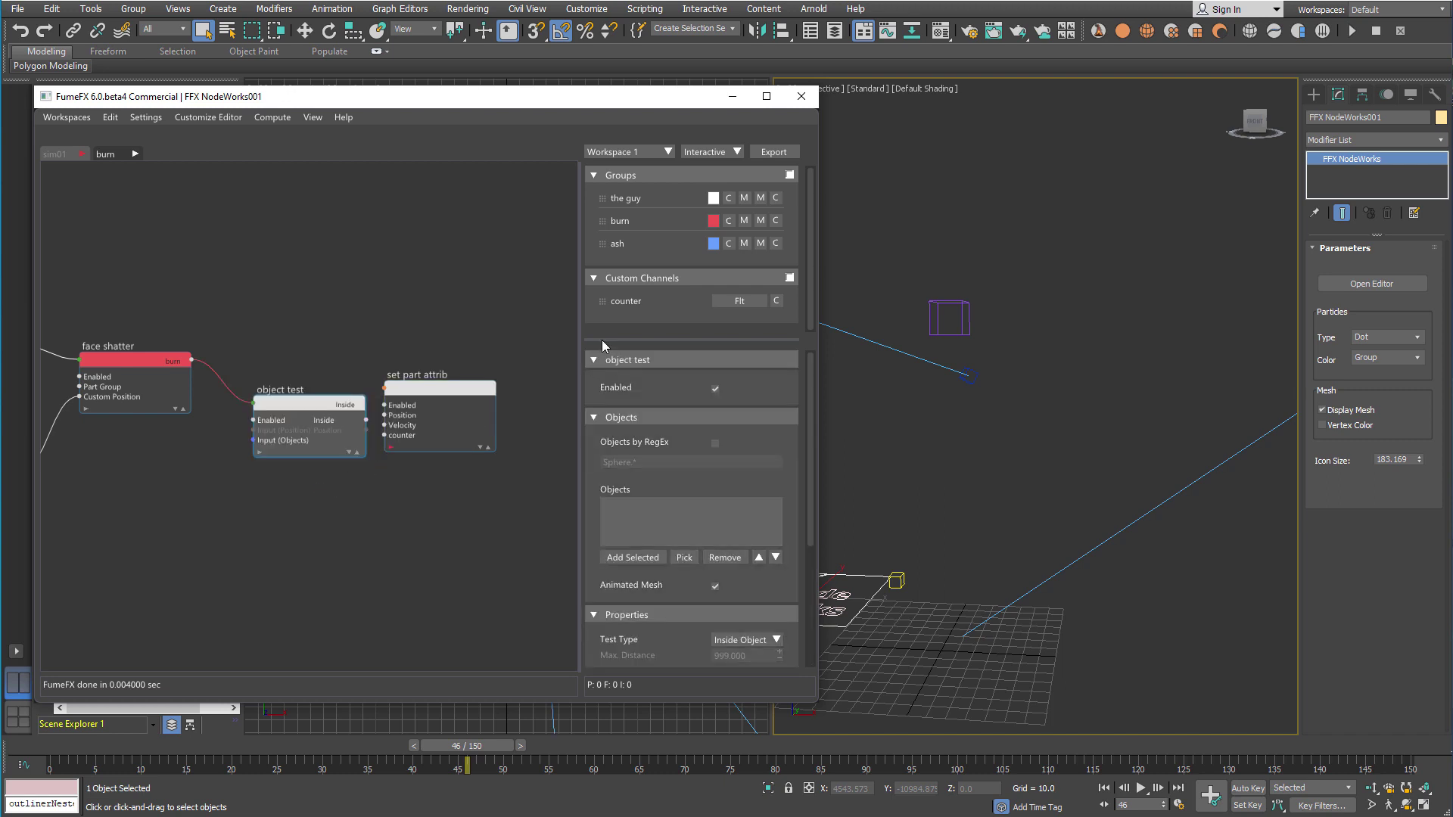
Pick The Guy from the scene as the object test node's object, shifting the editor window to reach the object list
{"action": "left_click_drag", "start_coordinate": [590, 106], "coordinate": [748, 105]}
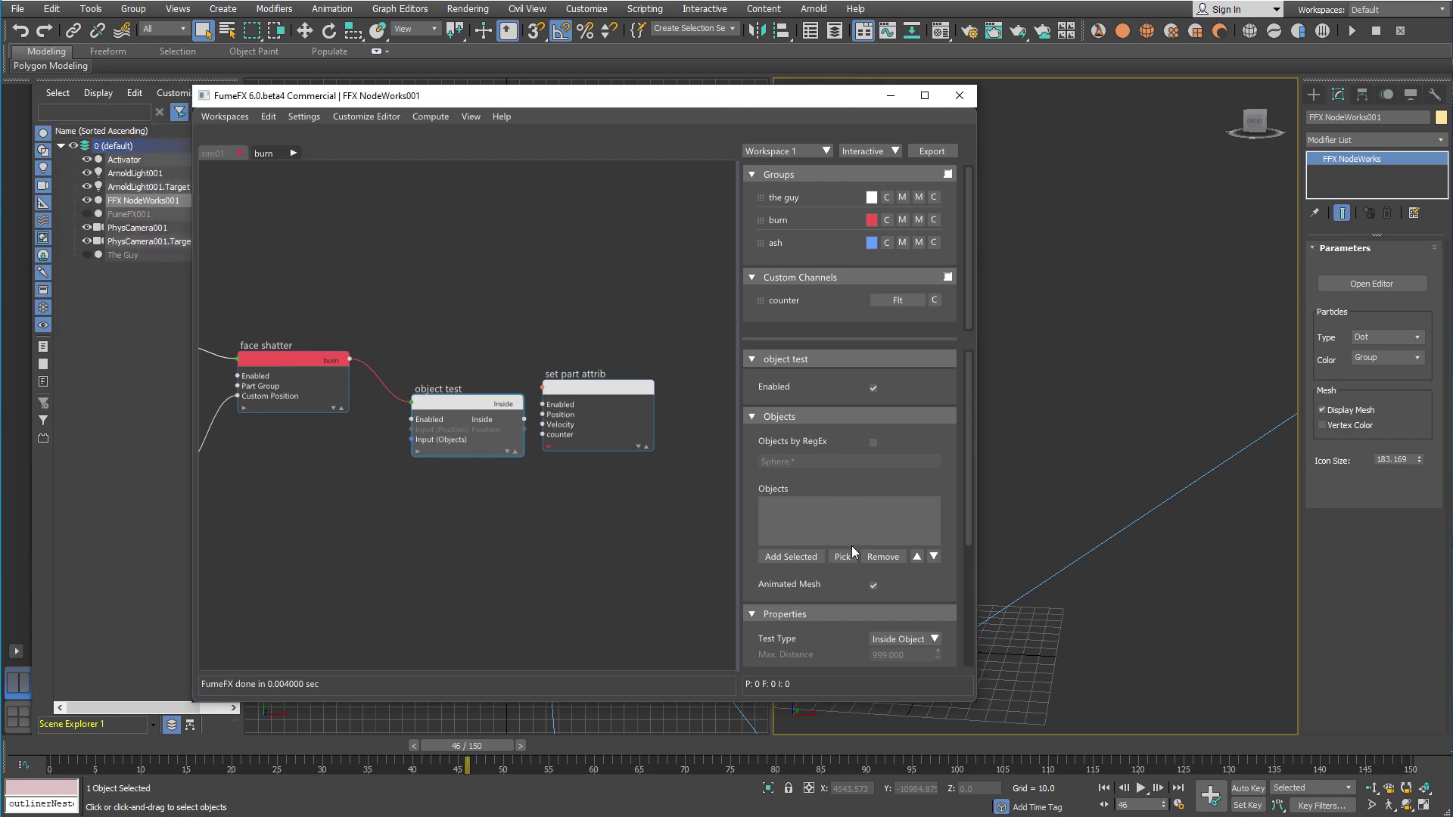
{"action": "left_click", "coordinate": [139, 257]}
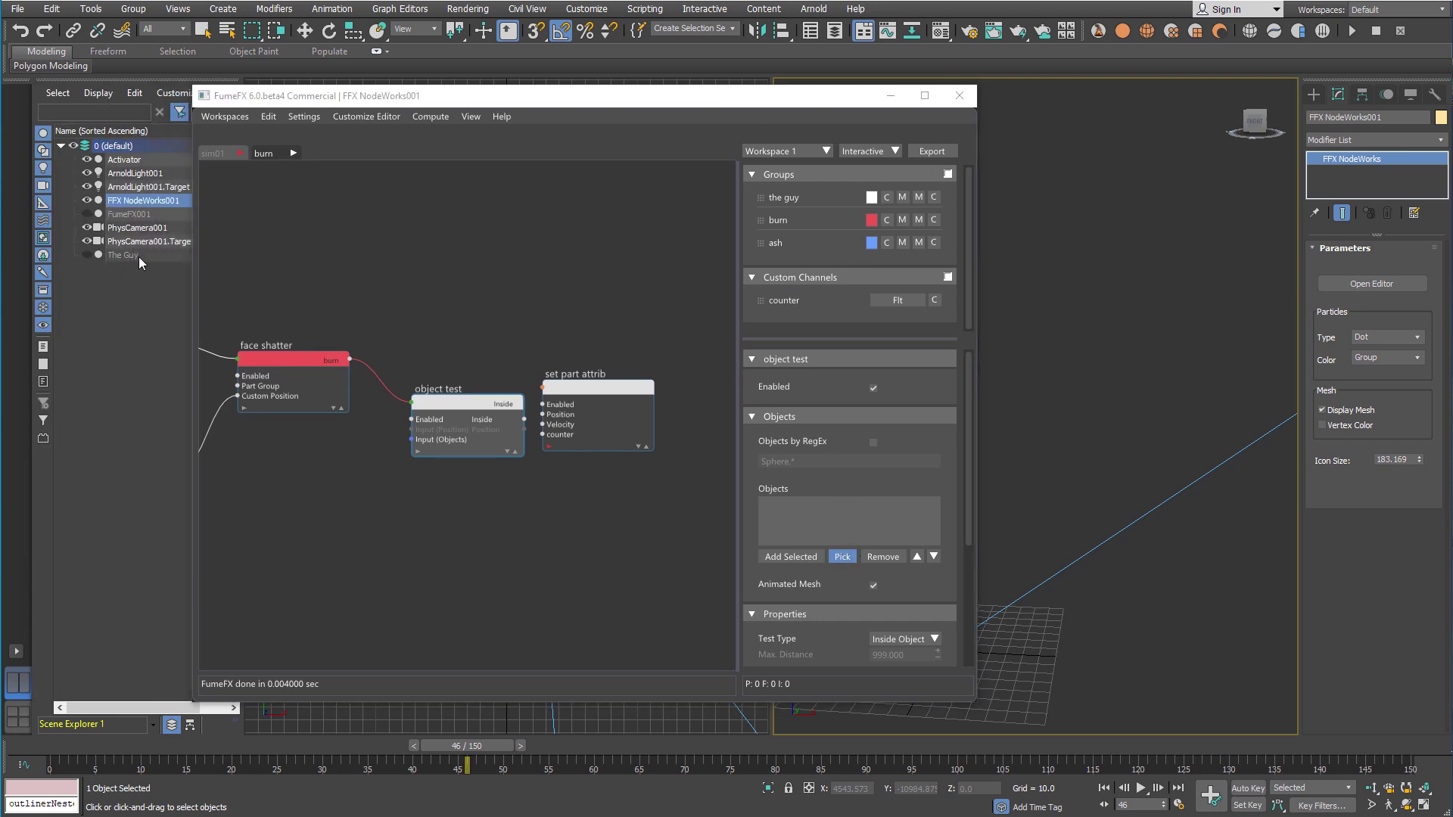
{"action": "left_click_drag", "start_coordinate": [679, 104], "coordinate": [554, 96]}
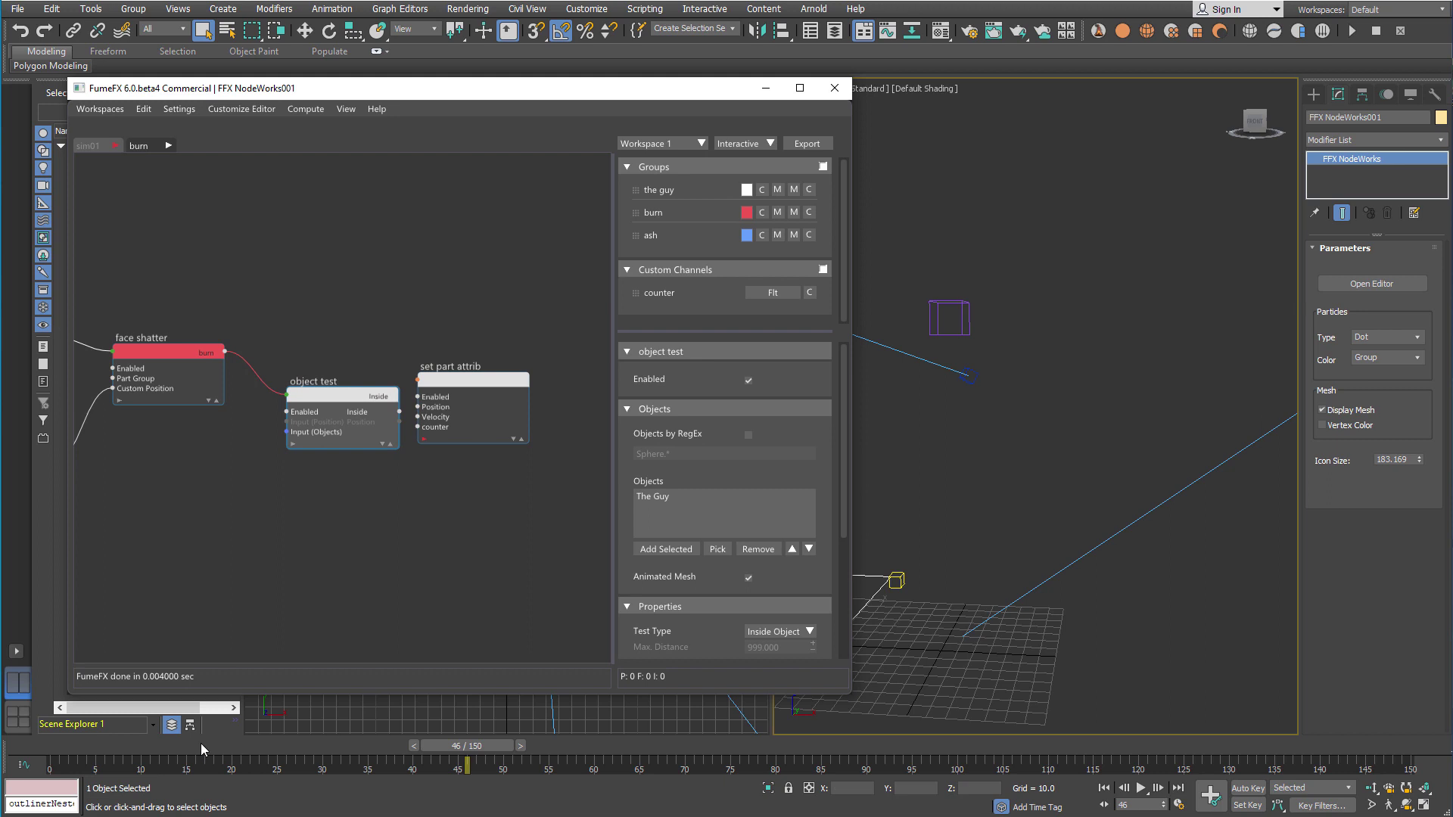
Rewind the timeline to frame 0 and set the object test node's Test Type to Surface Distance
{"action": "left_click", "coordinate": [72, 749]}
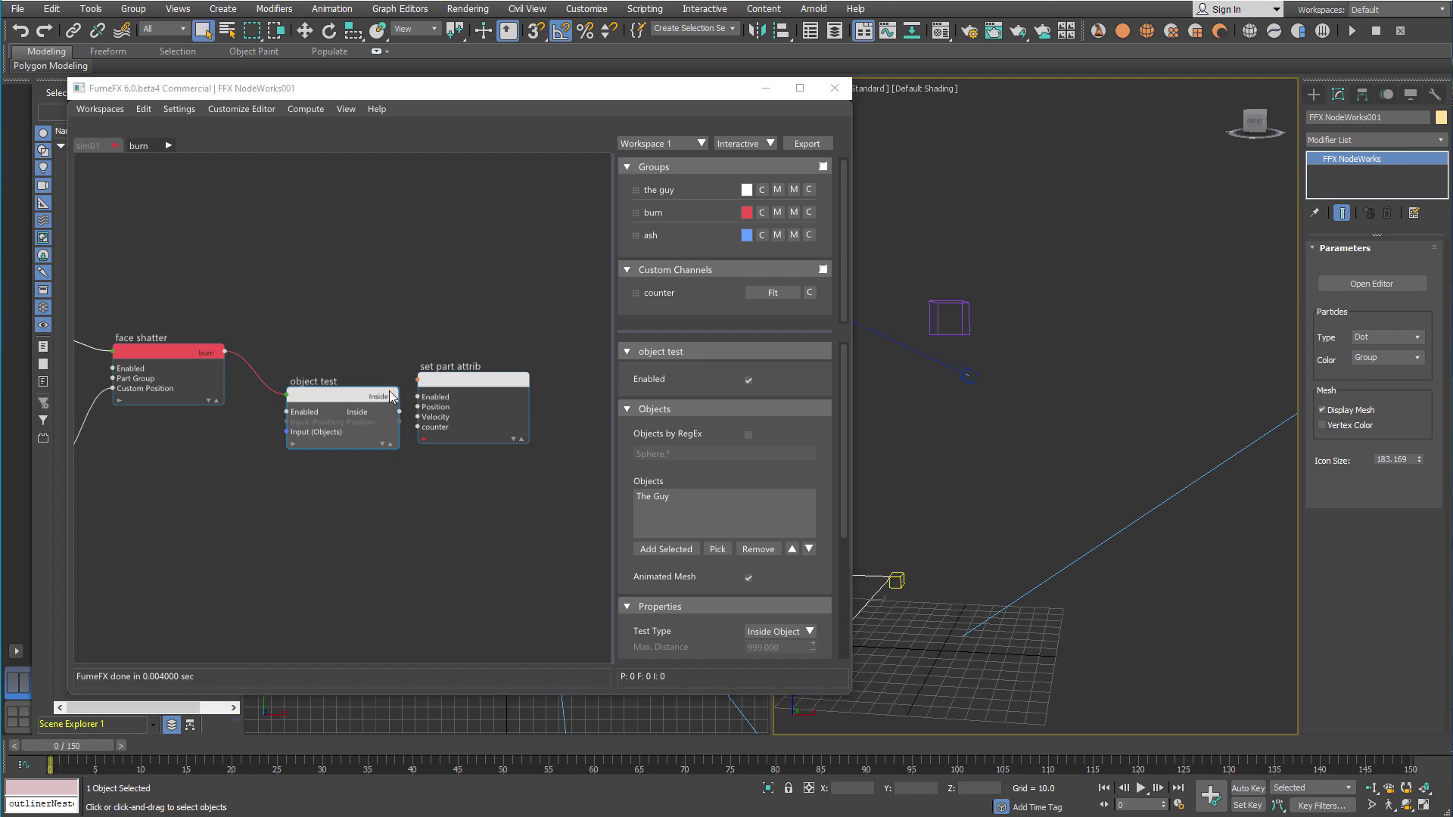
{"action": "left_click_drag", "start_coordinate": [461, 377], "coordinate": [496, 376]}
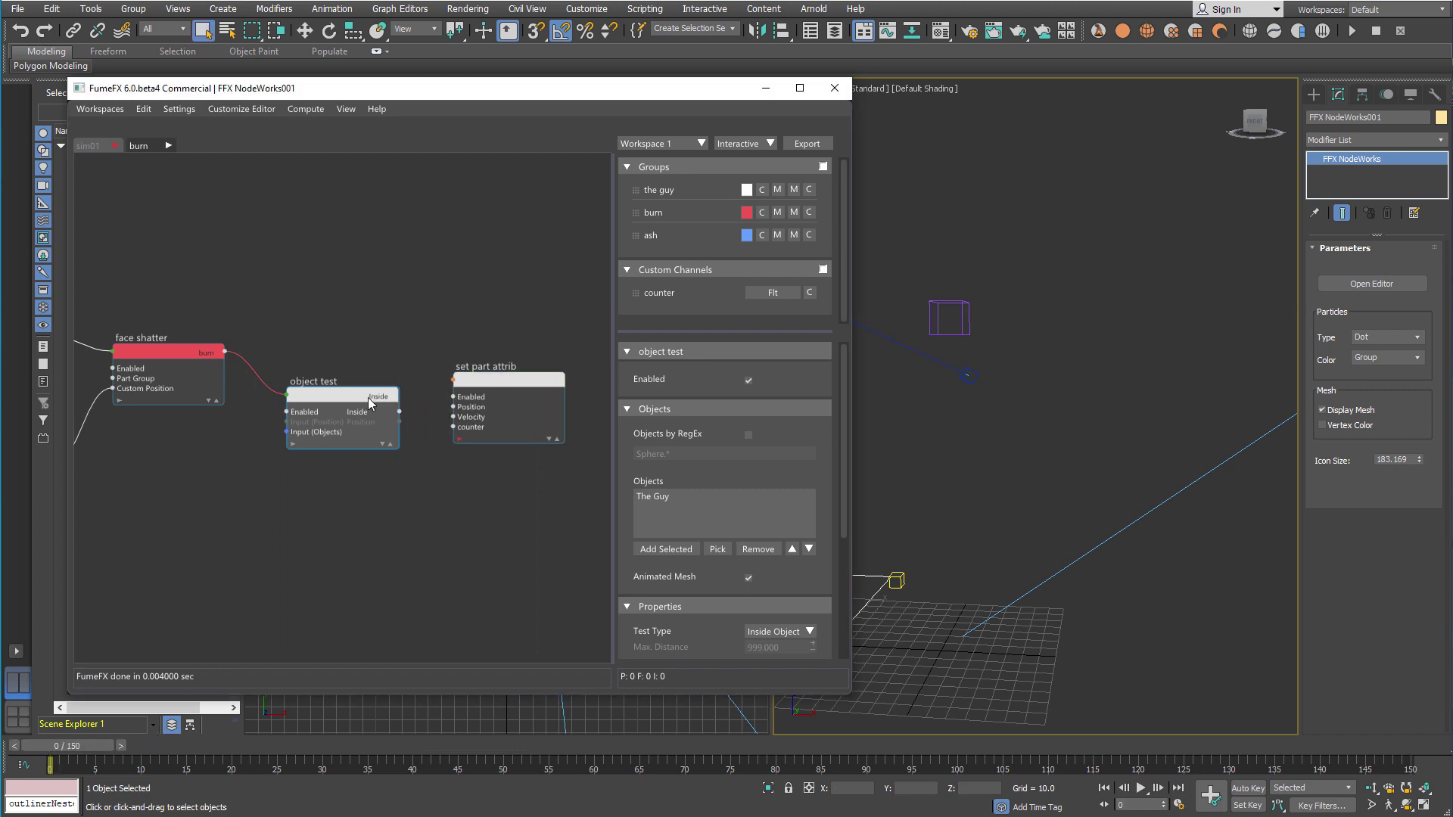
{"action": "left_click", "coordinate": [809, 632]}
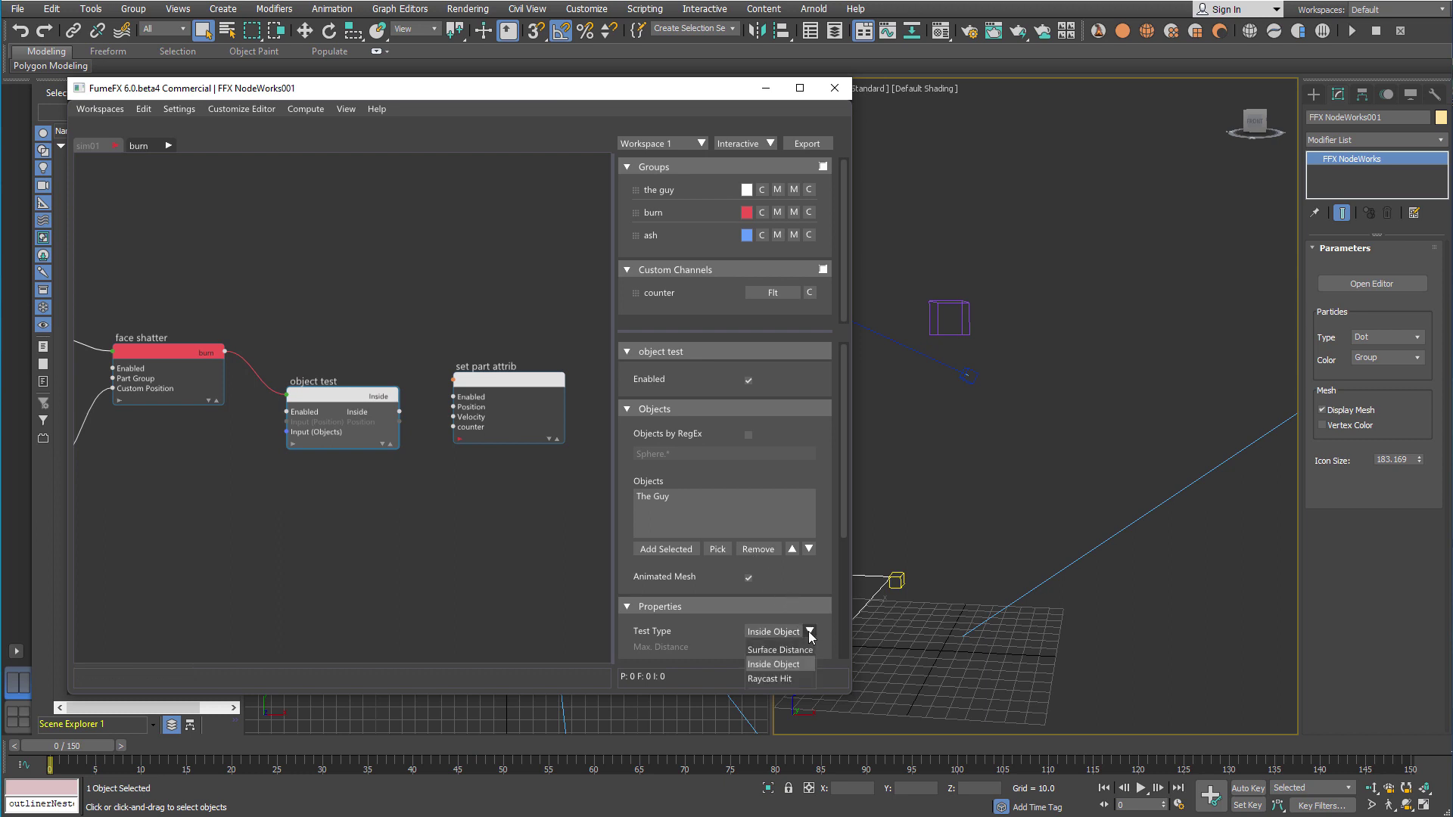
{"action": "left_click", "coordinate": [801, 649]}
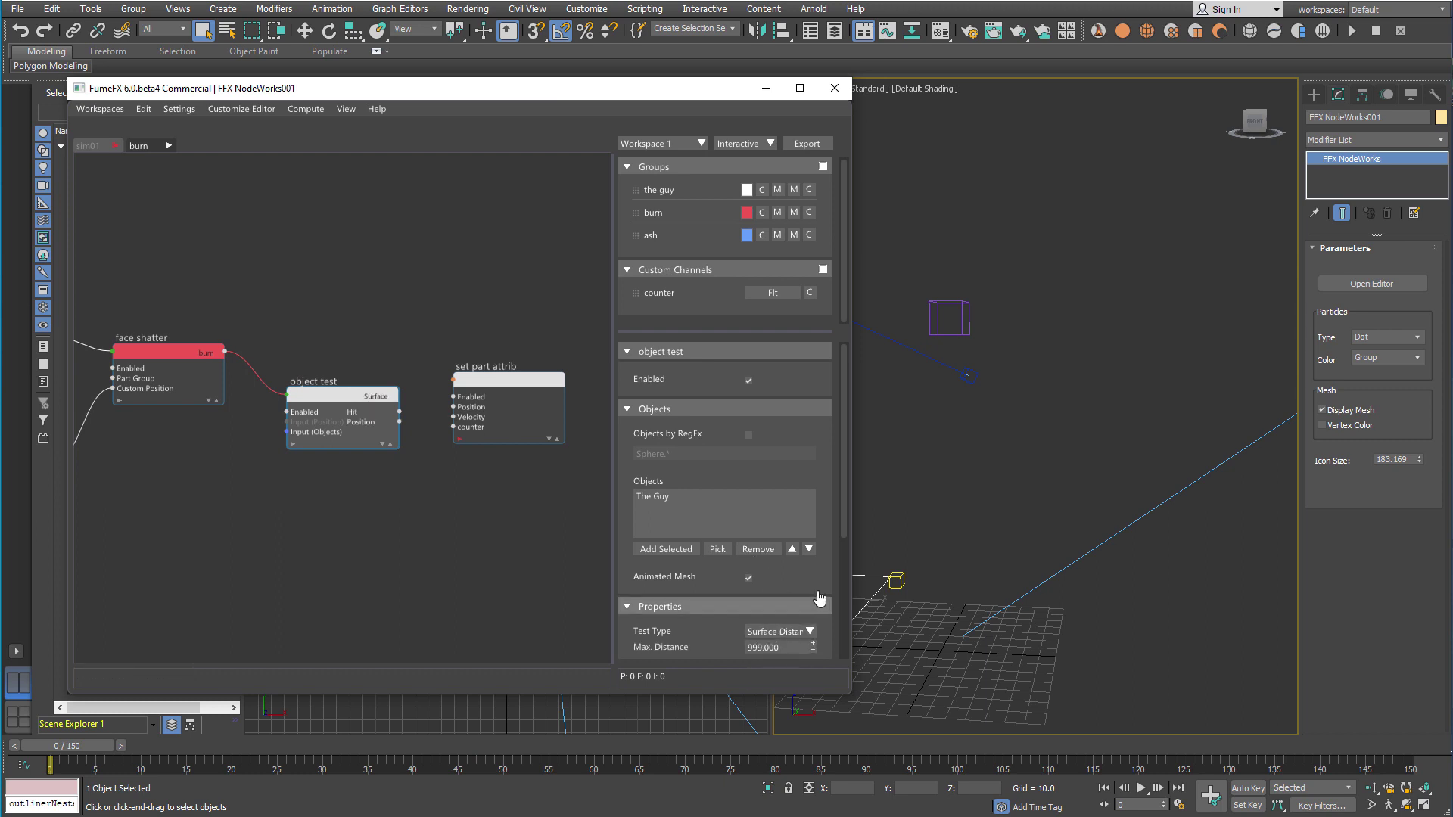
{"action": "scroll", "coordinate": [783, 473], "scroll_direction": "down", "scroll_amount": 3}
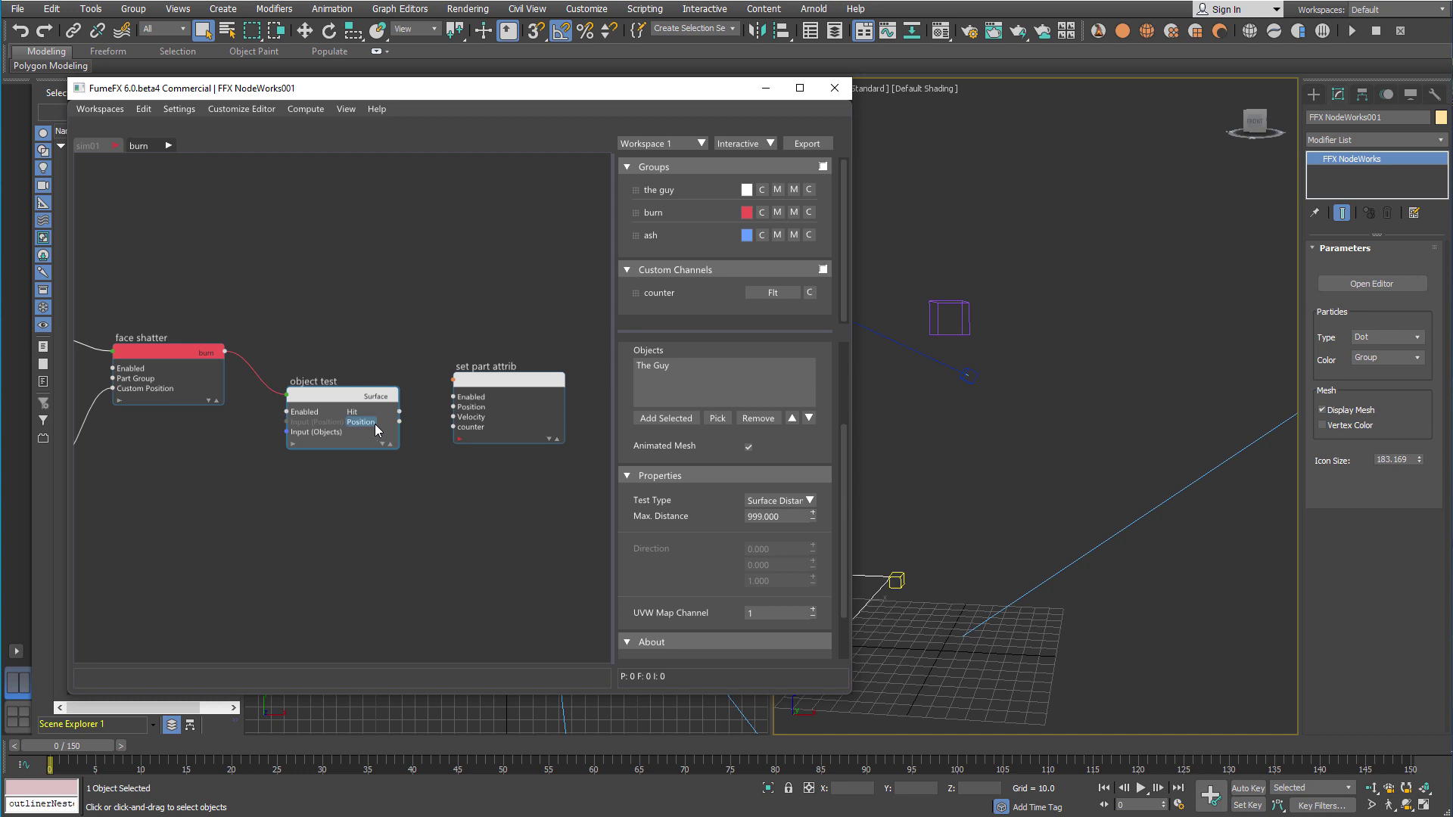
Add a Texmap node fed by the object test node's Position and UVW outputs
{"action": "left_click_drag", "start_coordinate": [525, 378], "coordinate": [568, 371]}
{"action": "middle_click_drag", "start_coordinate": [481, 331], "coordinate": [425, 313]}
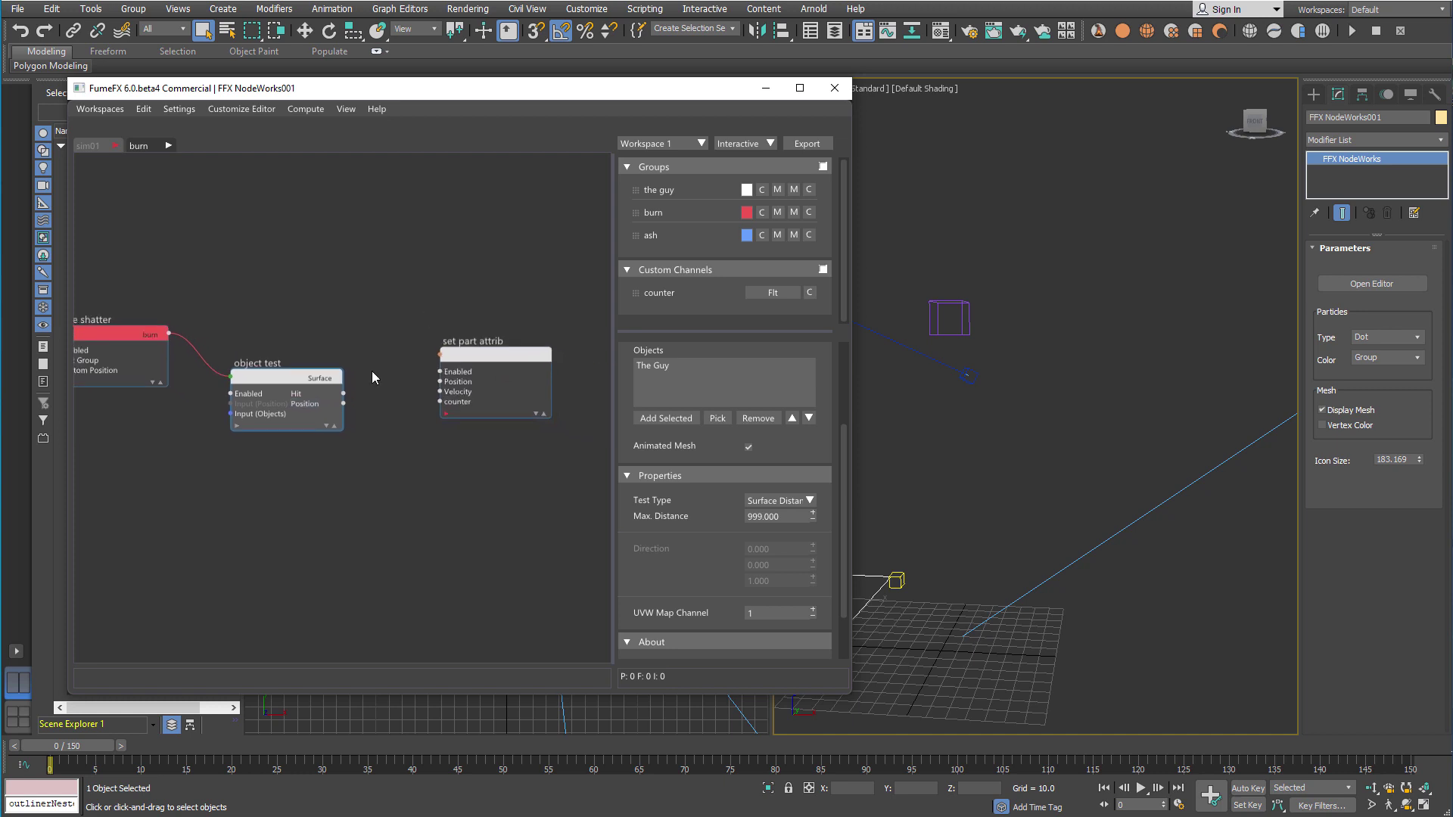
{"action": "left_click_drag", "start_coordinate": [312, 412], "coordinate": [401, 483]}
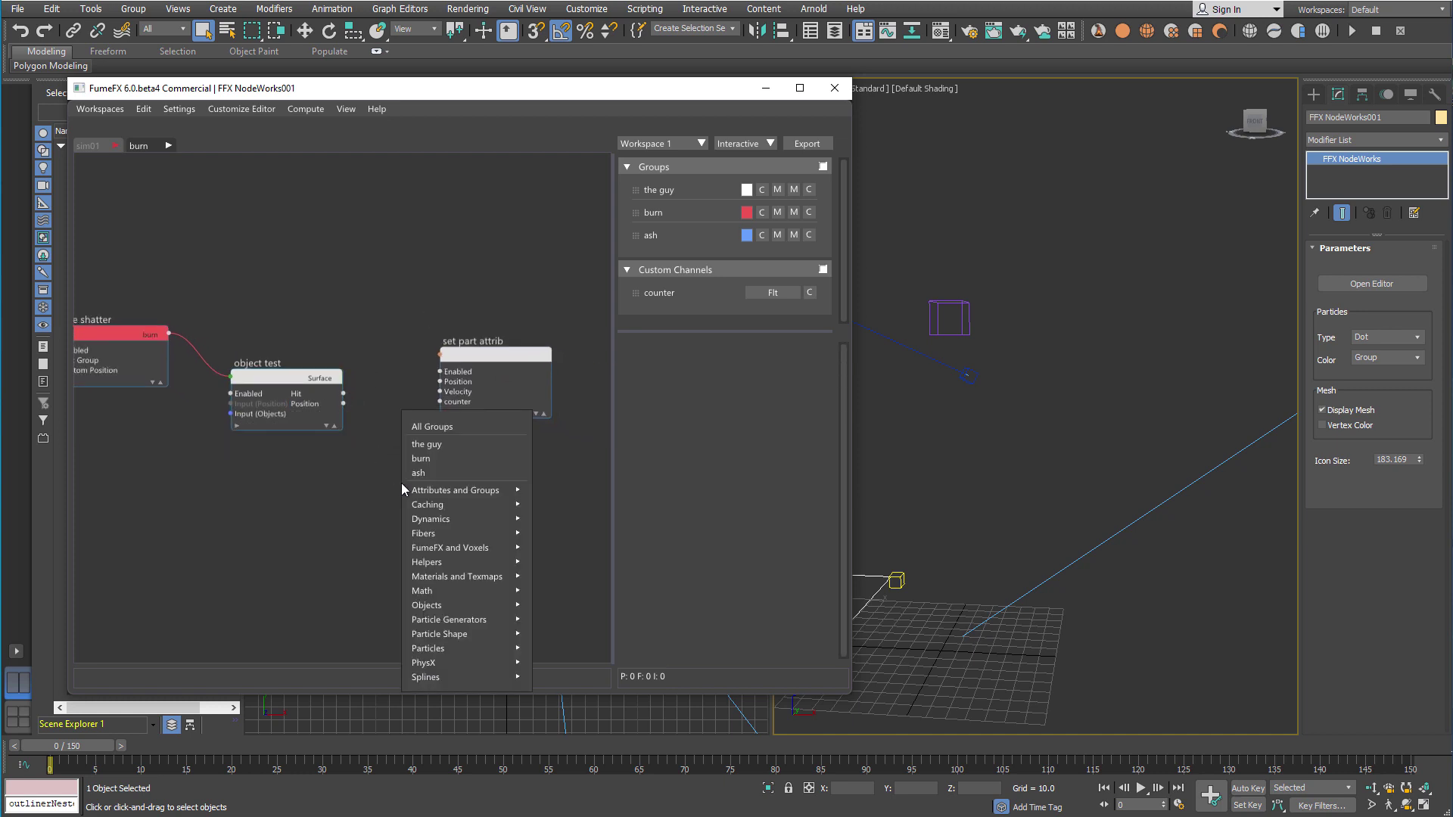
{"action": "type", "text": "e"}
{"action": "key", "text": "BackSpace"}
{"action": "type", "text": "texm"}
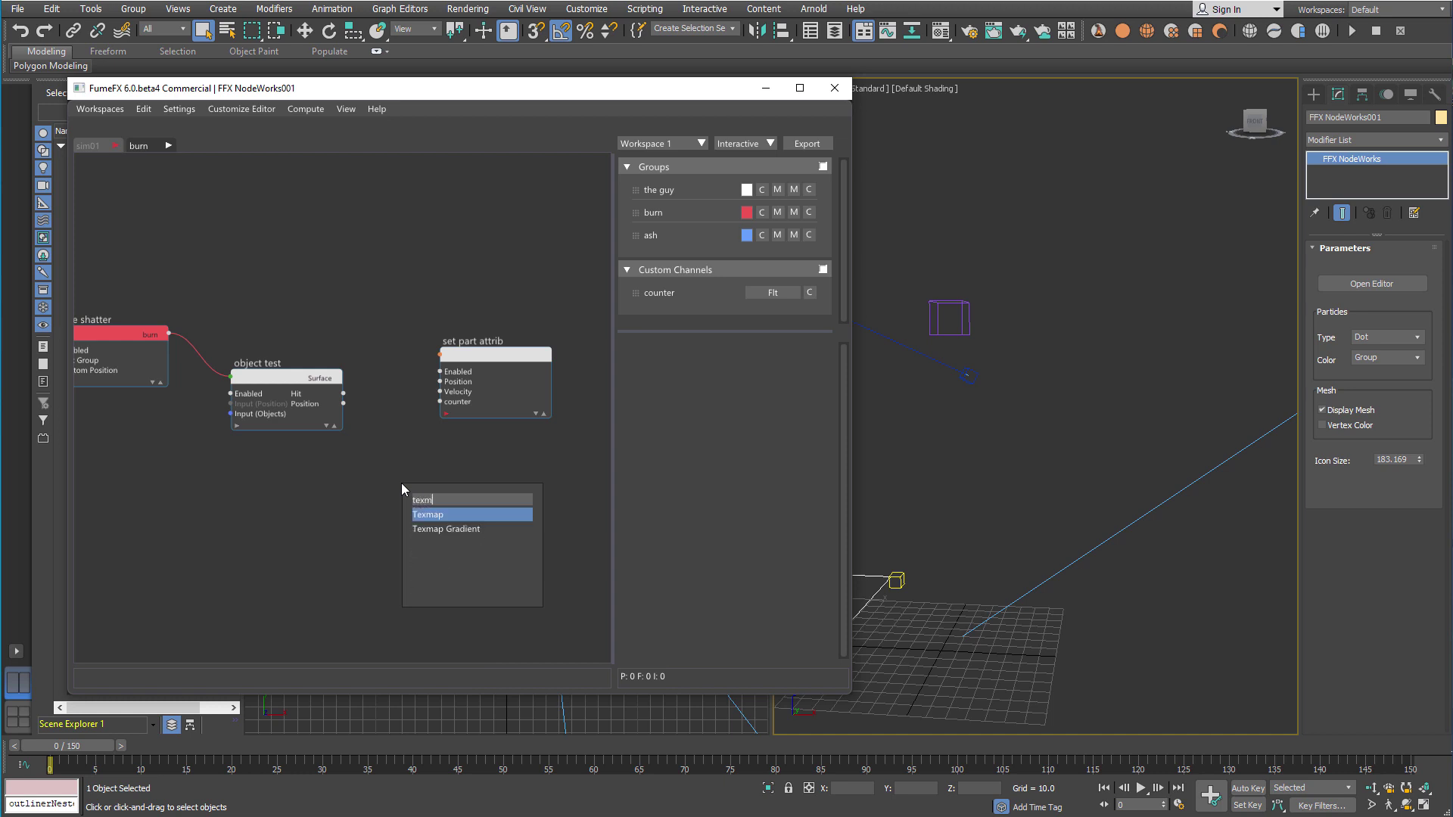
{"action": "key", "text": "Return"}
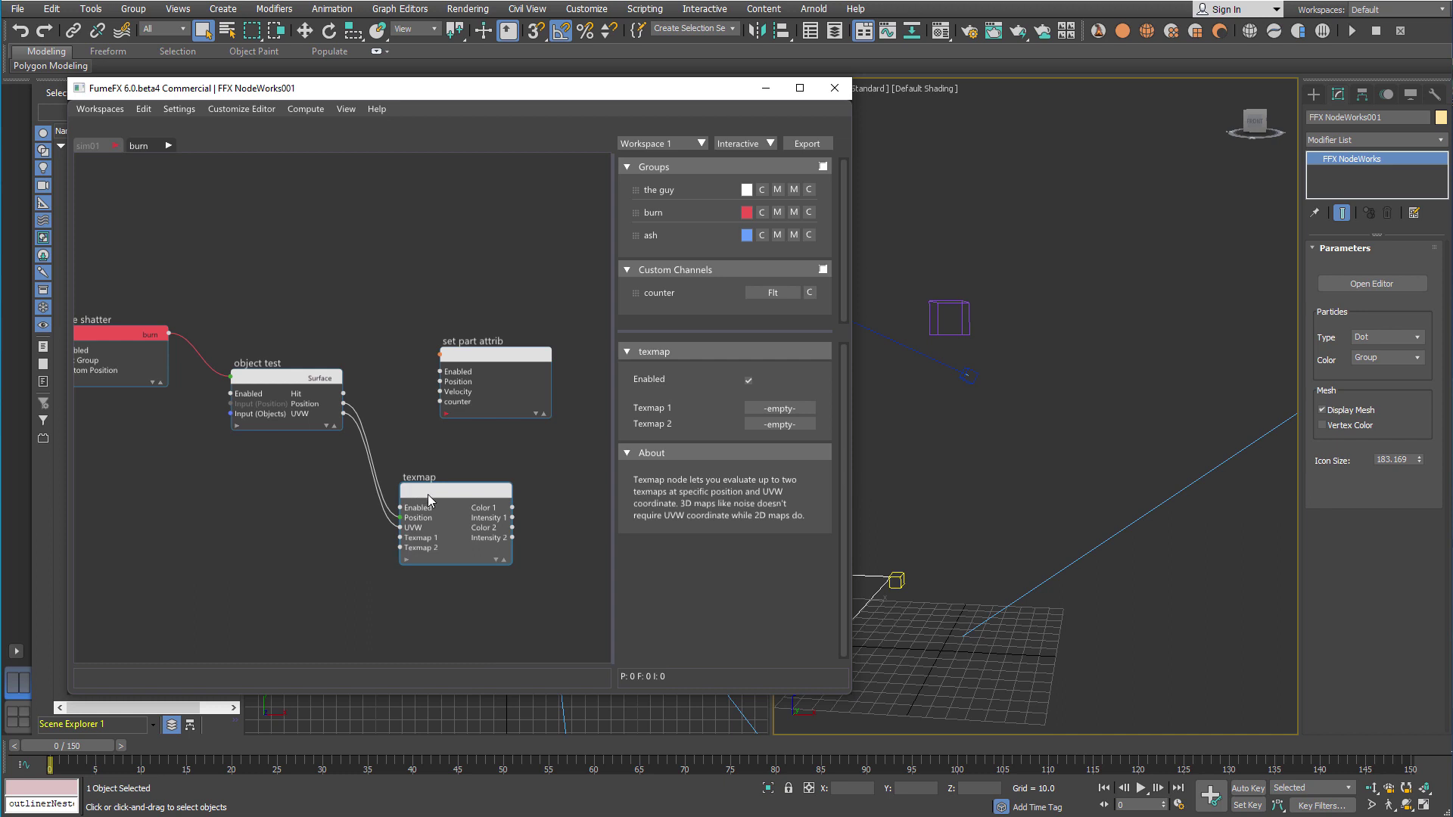
Arrange the texmap node between the object test and set part attrib nodes
{"action": "left_click_drag", "start_coordinate": [429, 493], "coordinate": [404, 478]}
{"action": "left_click_drag", "start_coordinate": [395, 343], "coordinate": [493, 404]}
{"action": "left_click_drag", "start_coordinate": [399, 462], "coordinate": [405, 434]}
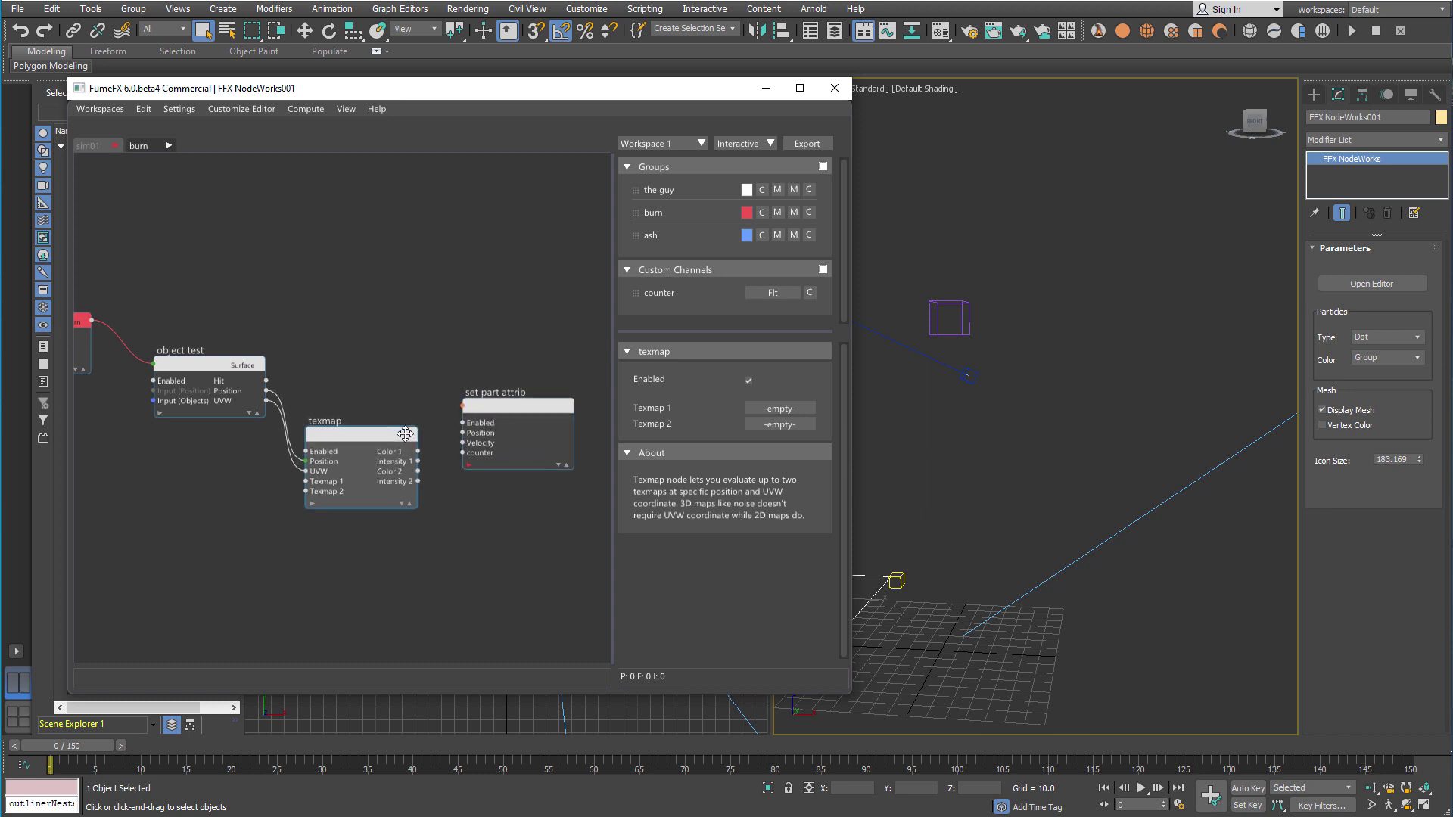
Line up the set part attrib node with the texmap node and feed texmap's Intensity 1 into its counter input
{"action": "left_click_drag", "start_coordinate": [502, 409], "coordinate": [505, 451]}
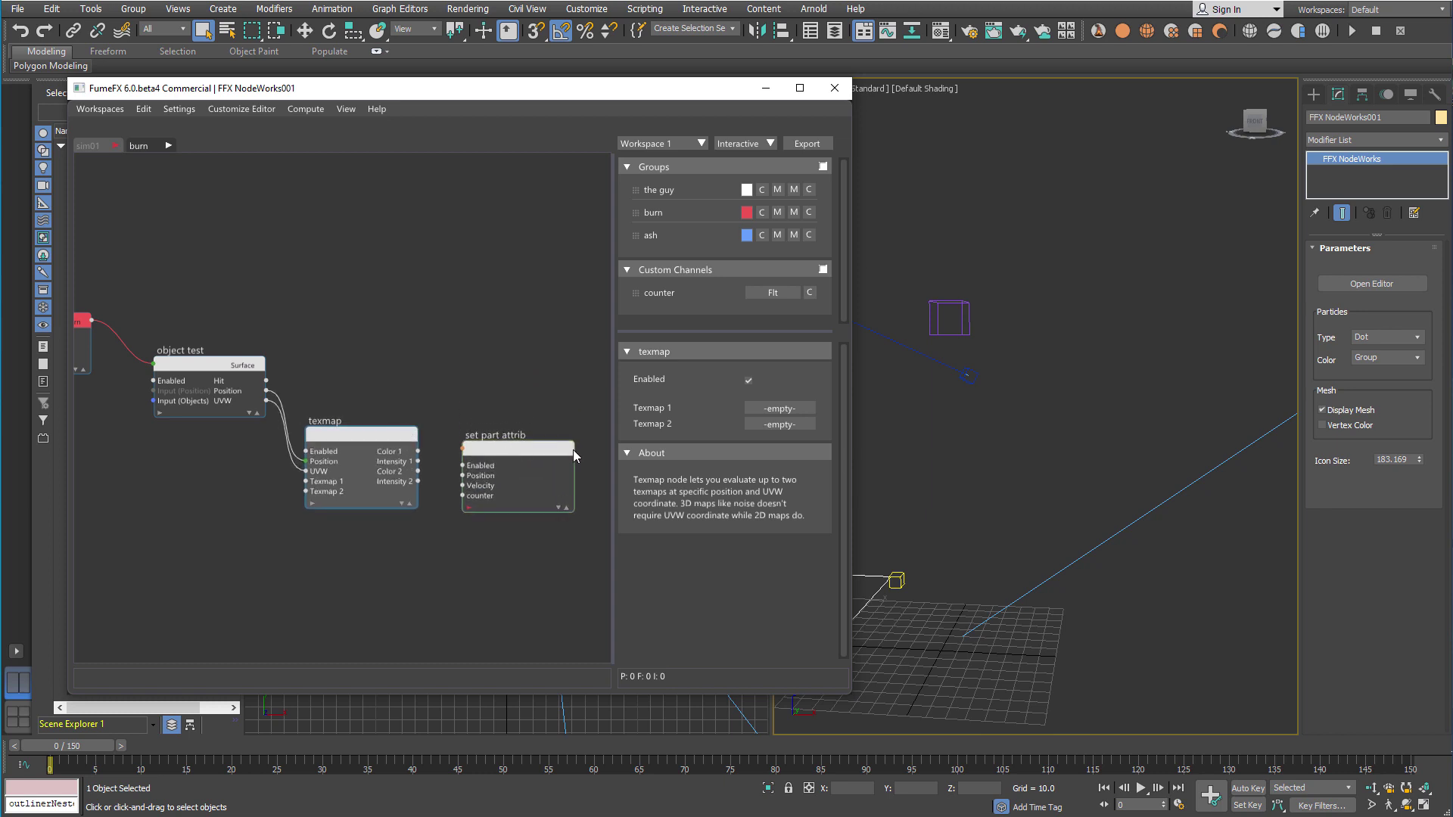
{"action": "left_click_drag", "start_coordinate": [418, 461], "coordinate": [480, 595]}
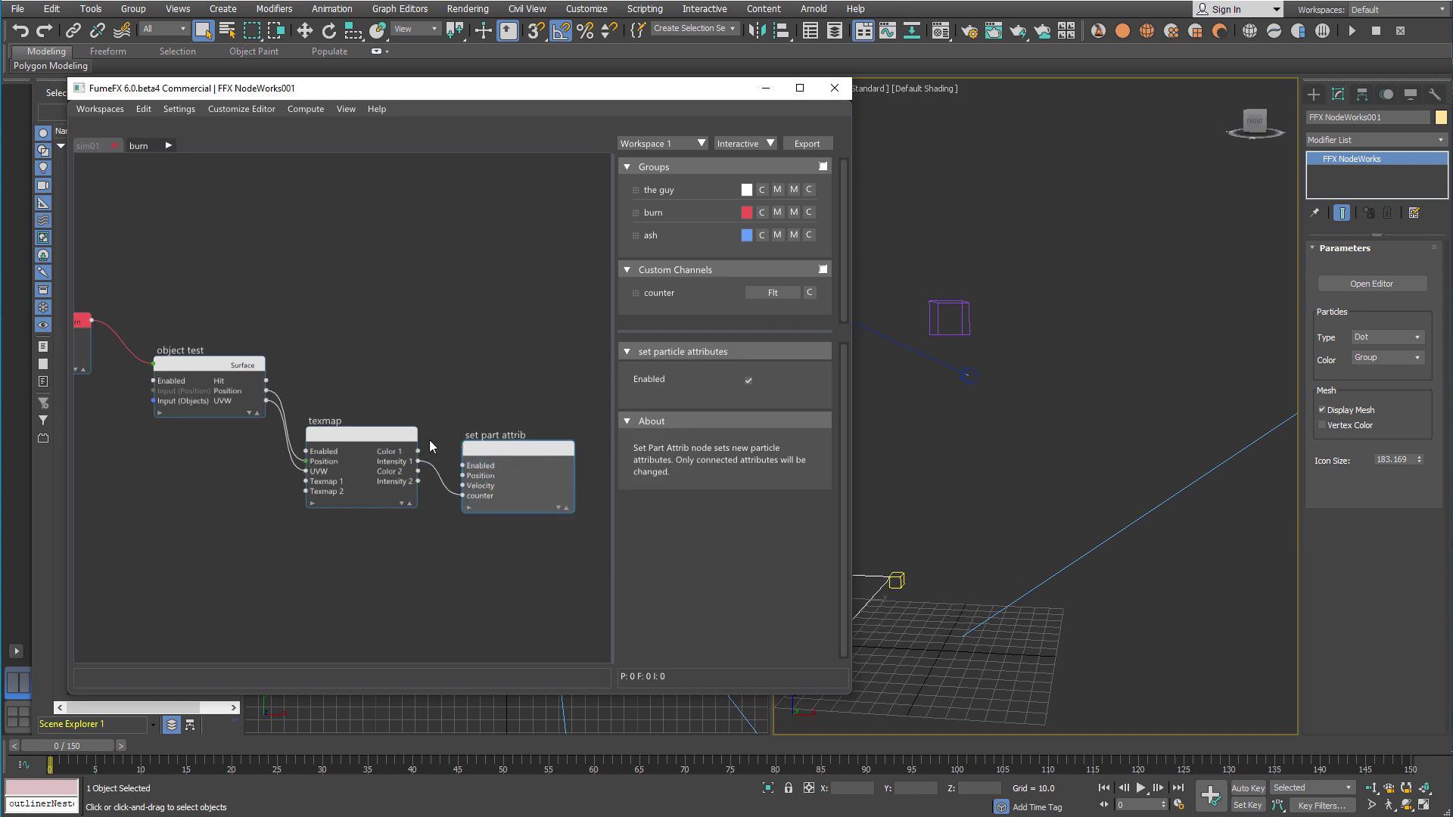
{"action": "left_click_drag", "start_coordinate": [346, 437], "coordinate": [339, 437]}
Assign the Burn map noise from the sample slots as Texmap 1 of the texmap node
{"action": "left_click", "coordinate": [395, 439]}
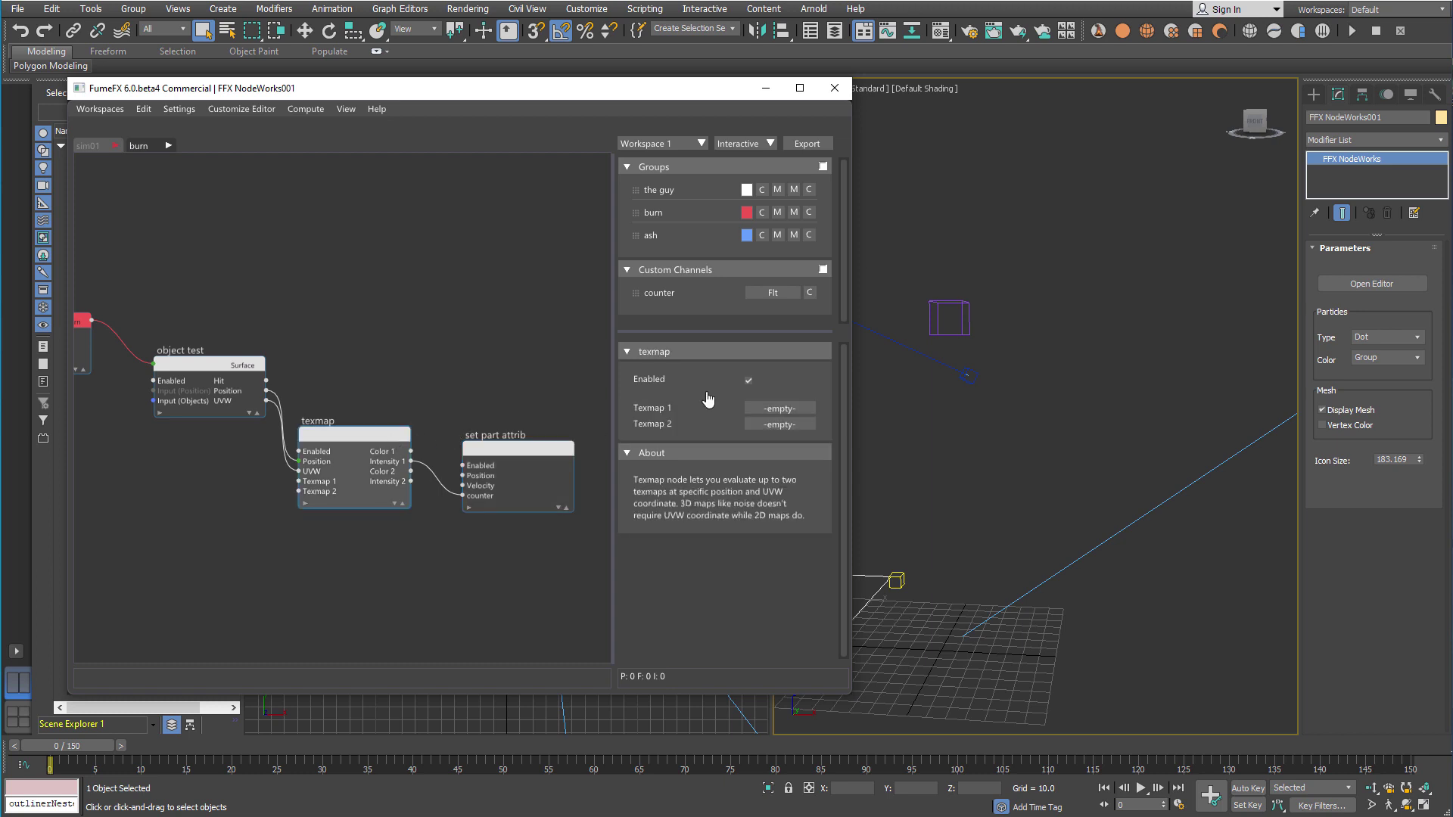
{"action": "left_click", "coordinate": [779, 424]}
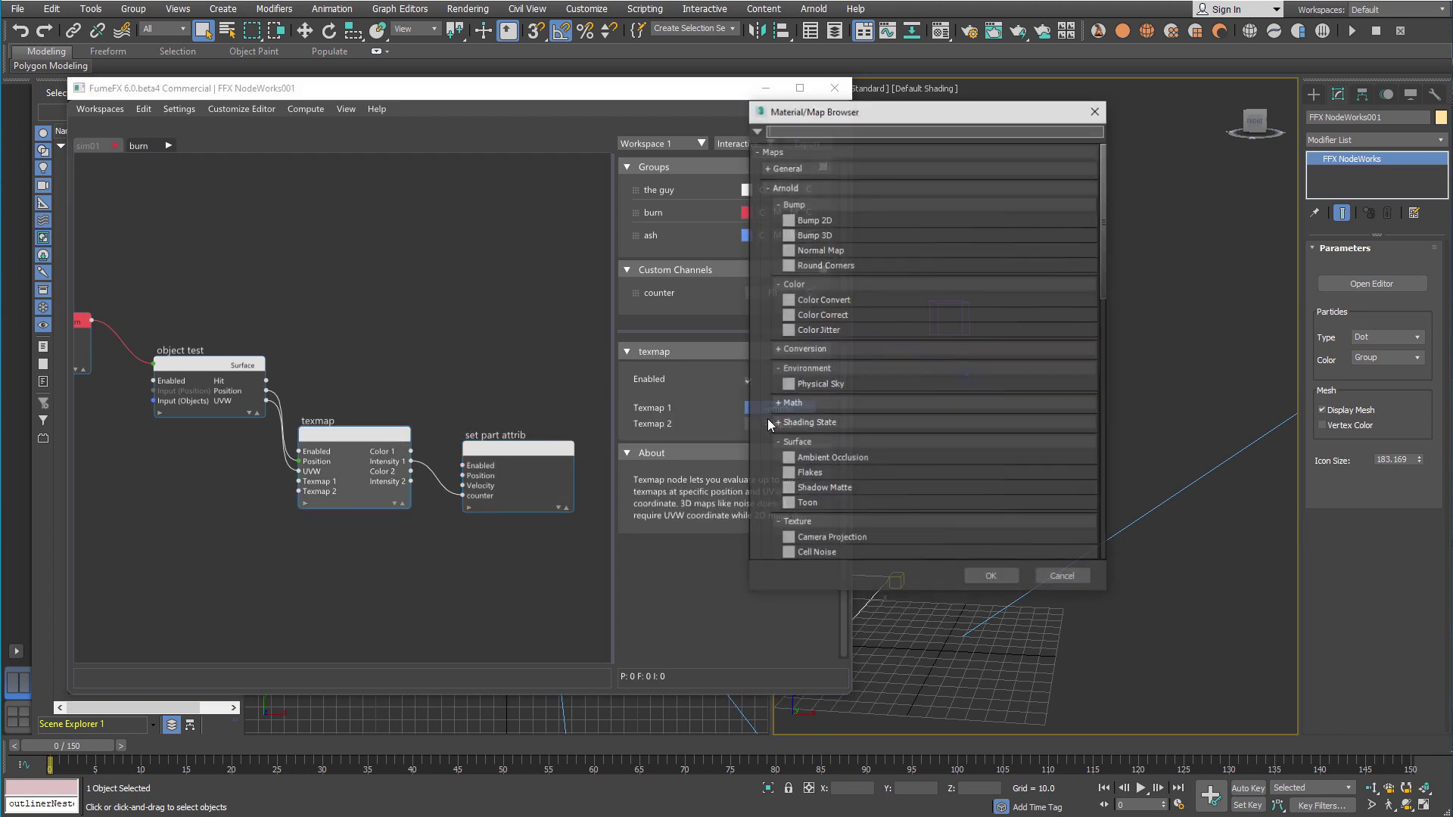
{"action": "scroll", "coordinate": [870, 388], "scroll_direction": "down", "scroll_amount": 3}
{"action": "scroll", "coordinate": [870, 388], "scroll_direction": "down", "scroll_amount": 15}
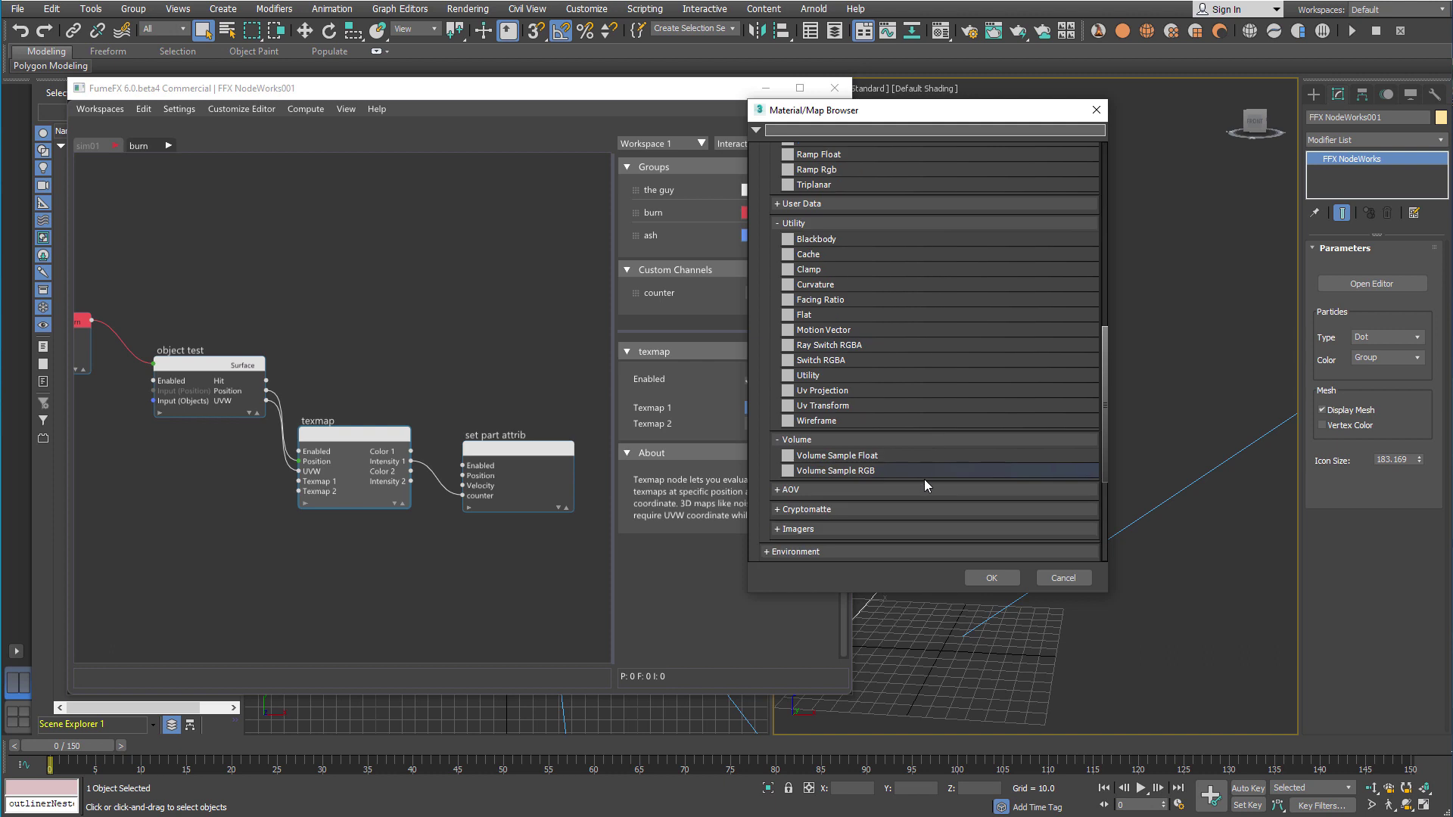
{"action": "left_click", "coordinate": [773, 555]}
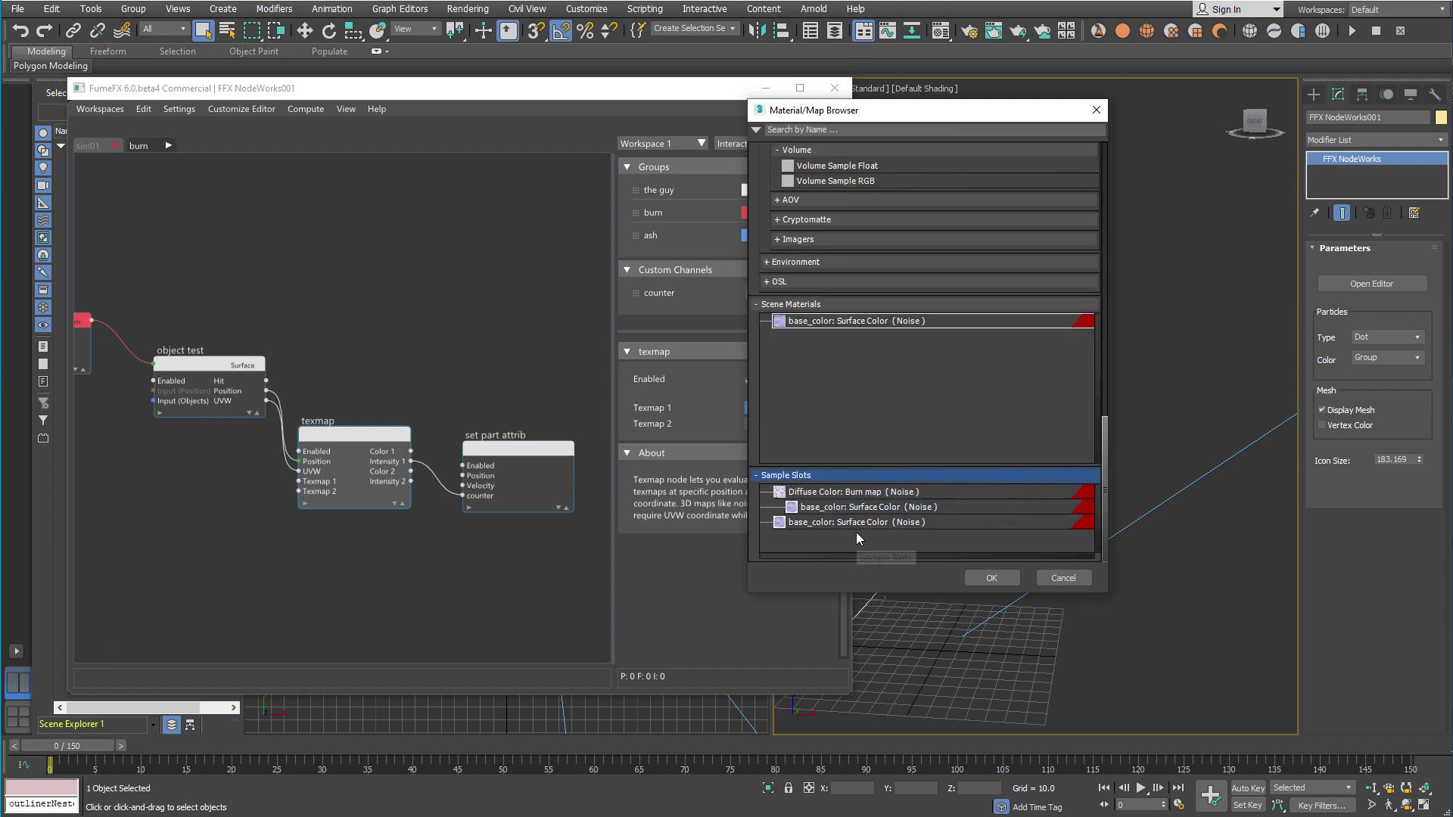
{"action": "double_click", "coordinate": [861, 492]}
{"action": "left_click", "coordinate": [702, 444]}
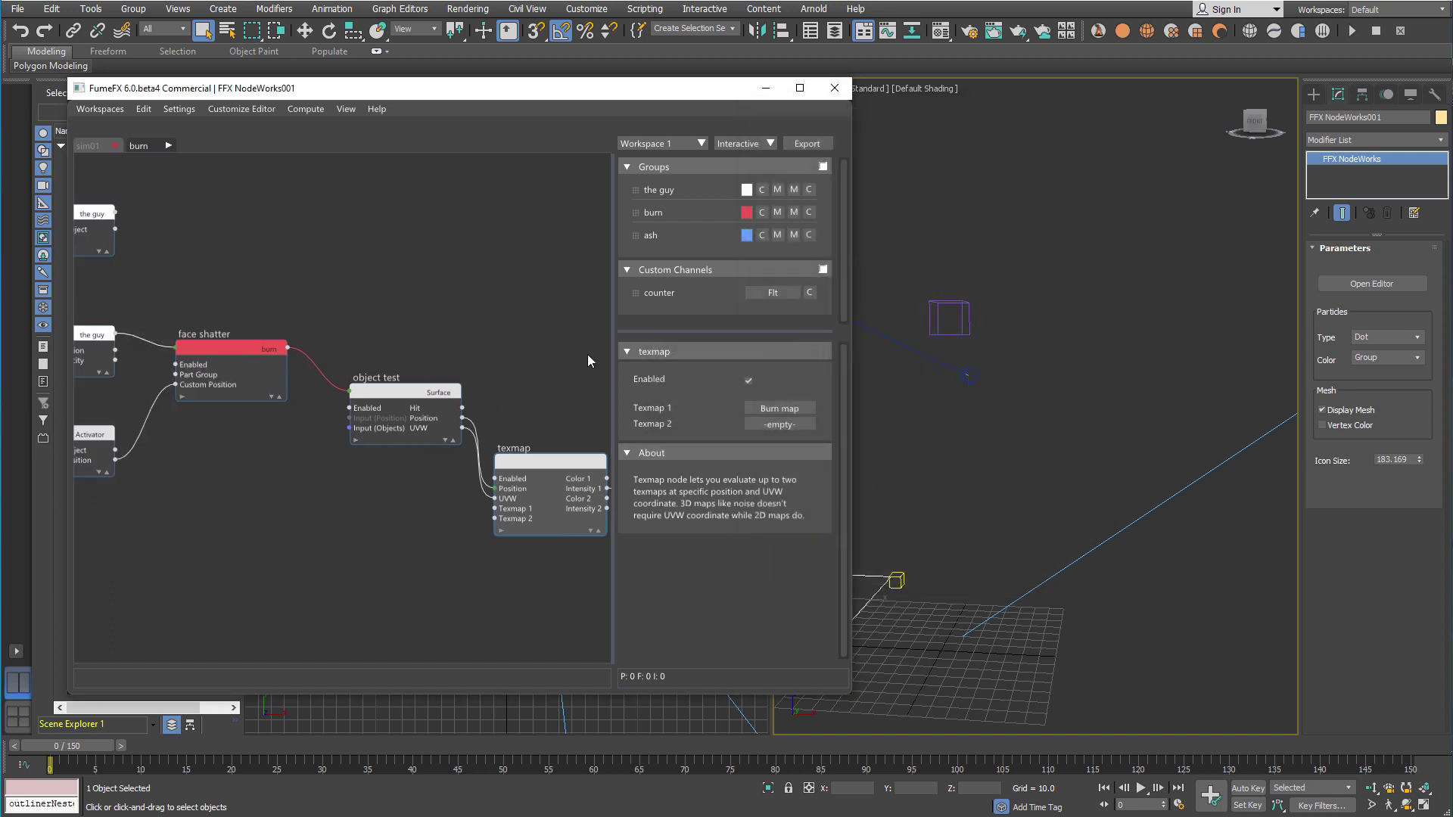
Show the burn network, close the node editor, and scrub the timeline to review the shattering before returning to frame 0
{"action": "left_click", "coordinate": [138, 146]}
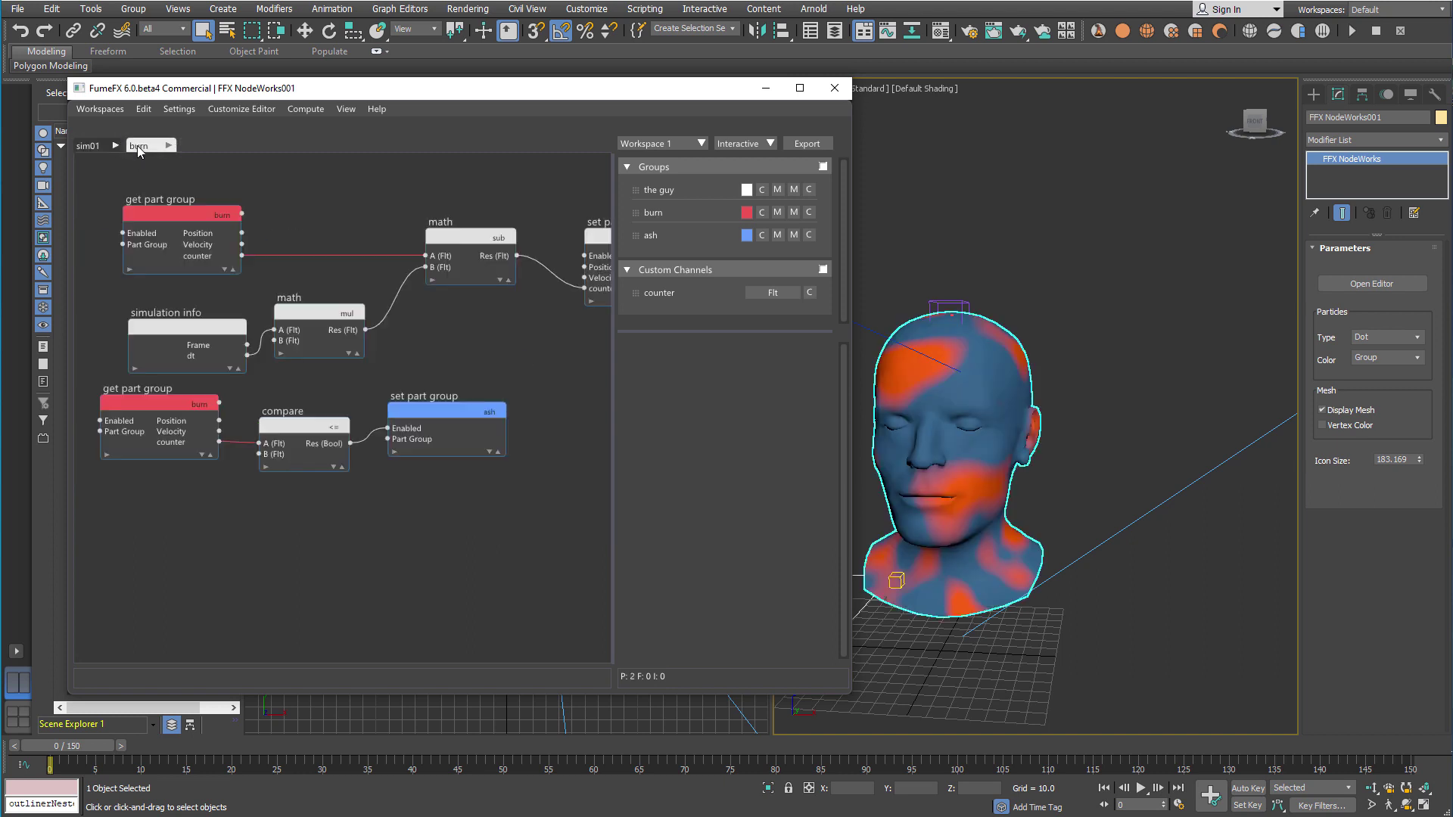
{"action": "left_click", "coordinate": [833, 88]}
{"action": "left_click_drag", "start_coordinate": [114, 750], "coordinate": [848, 760]}
{"action": "left_click_drag", "start_coordinate": [53, 748], "coordinate": [200, 749]}
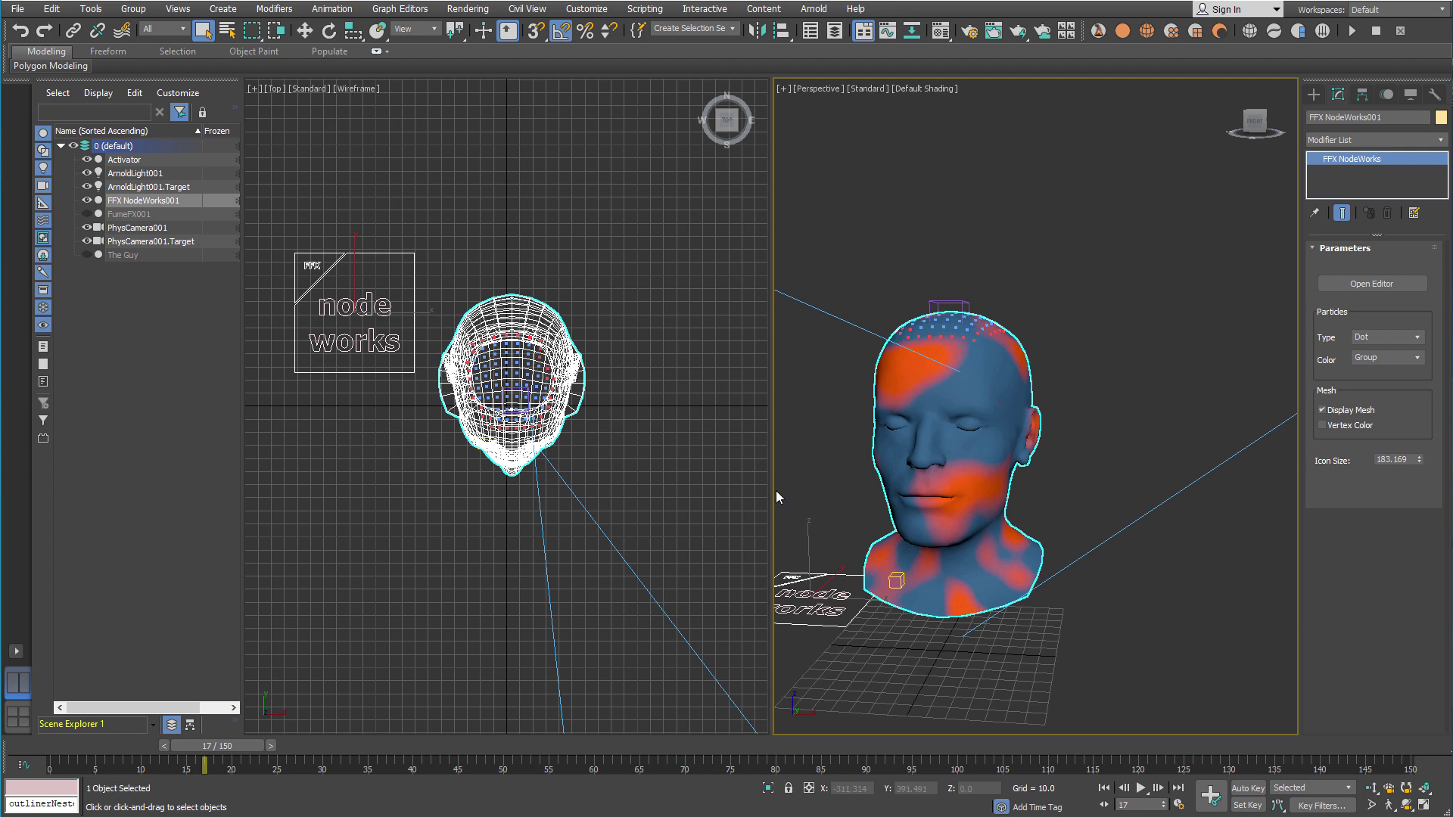
{"action": "left_click", "coordinate": [68, 749]}
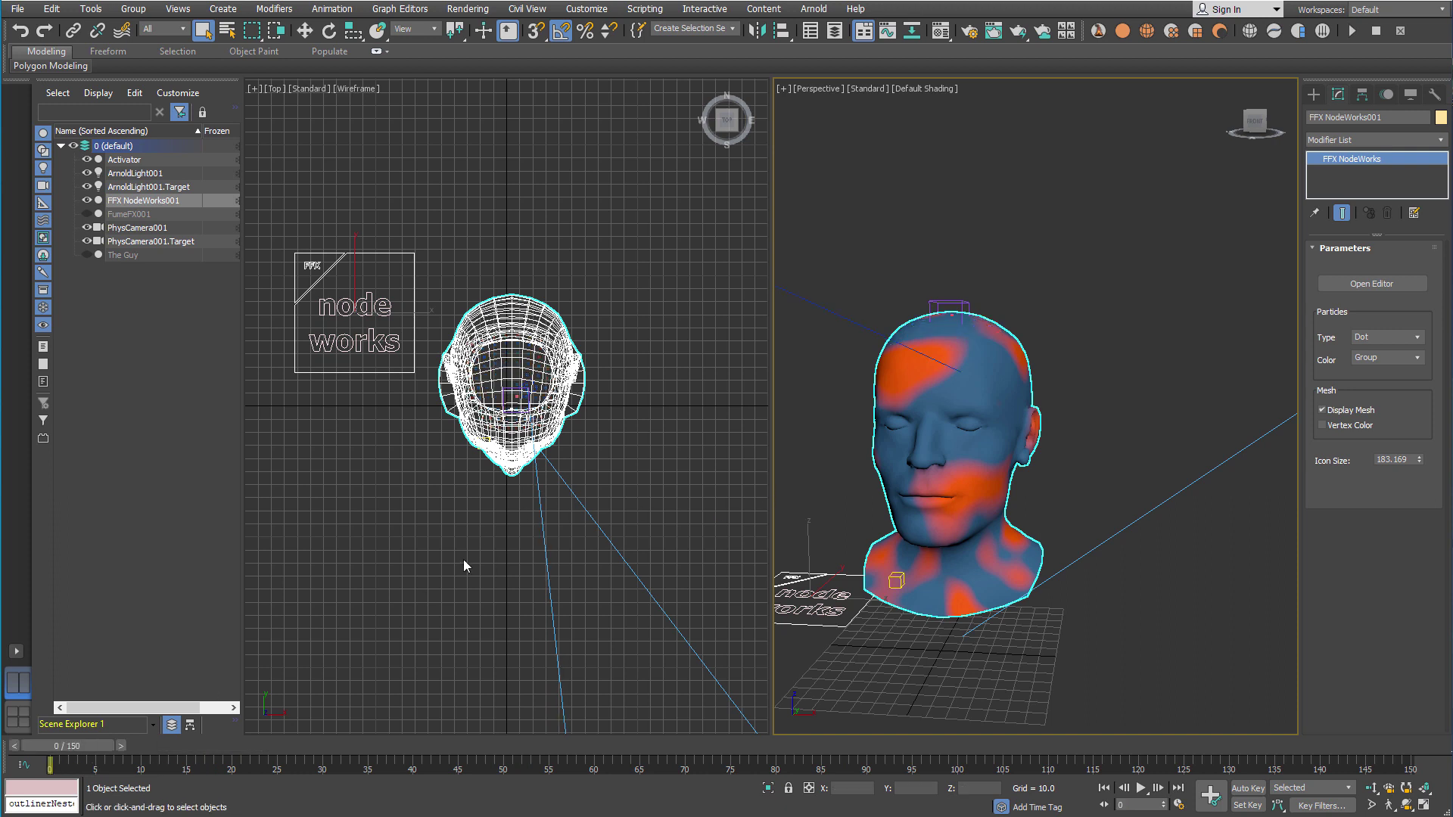
Create a FumeFX Wind space warp beside the head in the Top view, with an icon size of about 40
{"action": "middle_click_drag", "start_coordinate": [448, 553], "coordinate": [519, 562]}
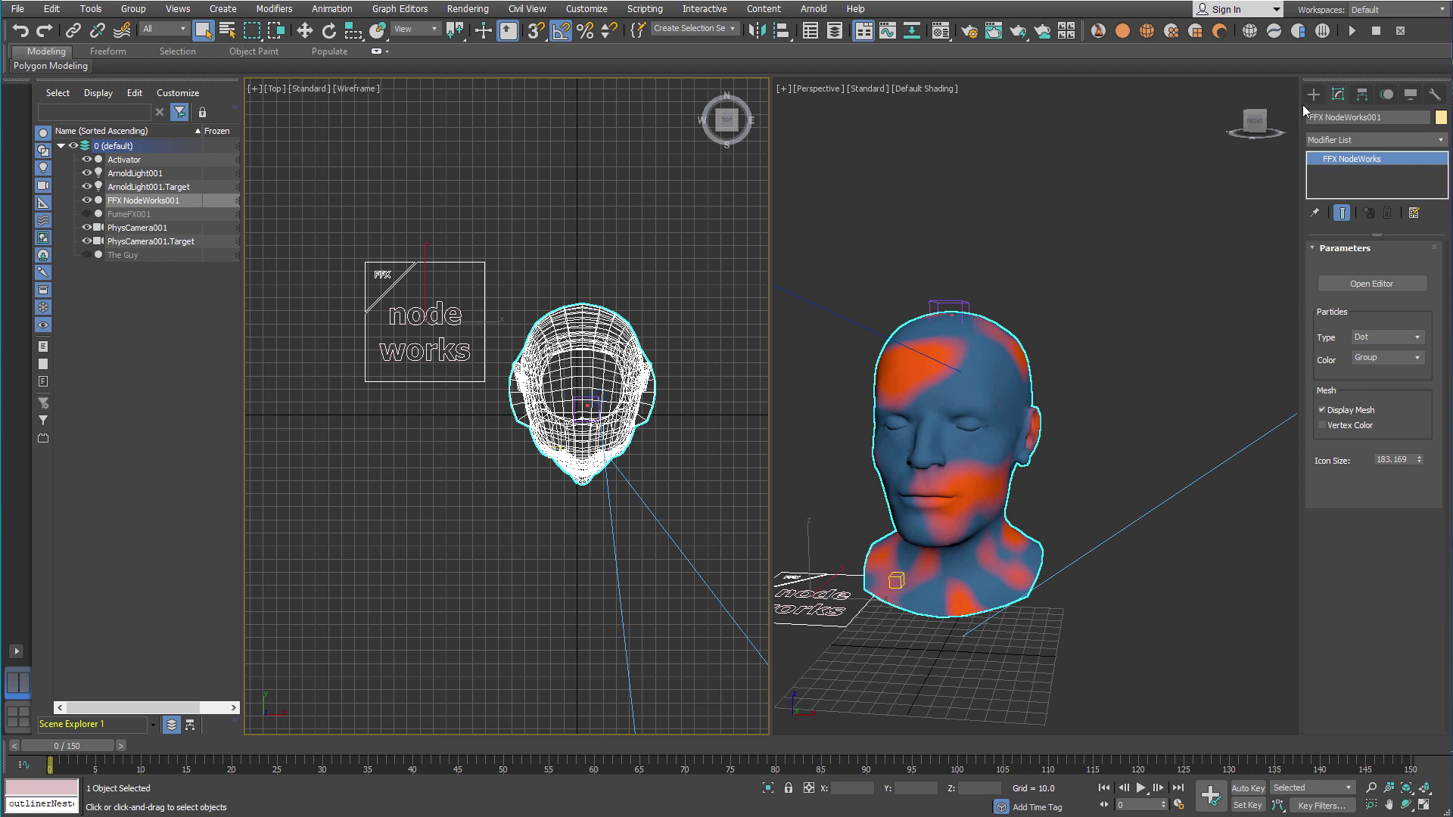
{"action": "left_click", "coordinate": [1314, 94]}
{"action": "left_click", "coordinate": [1397, 117]}
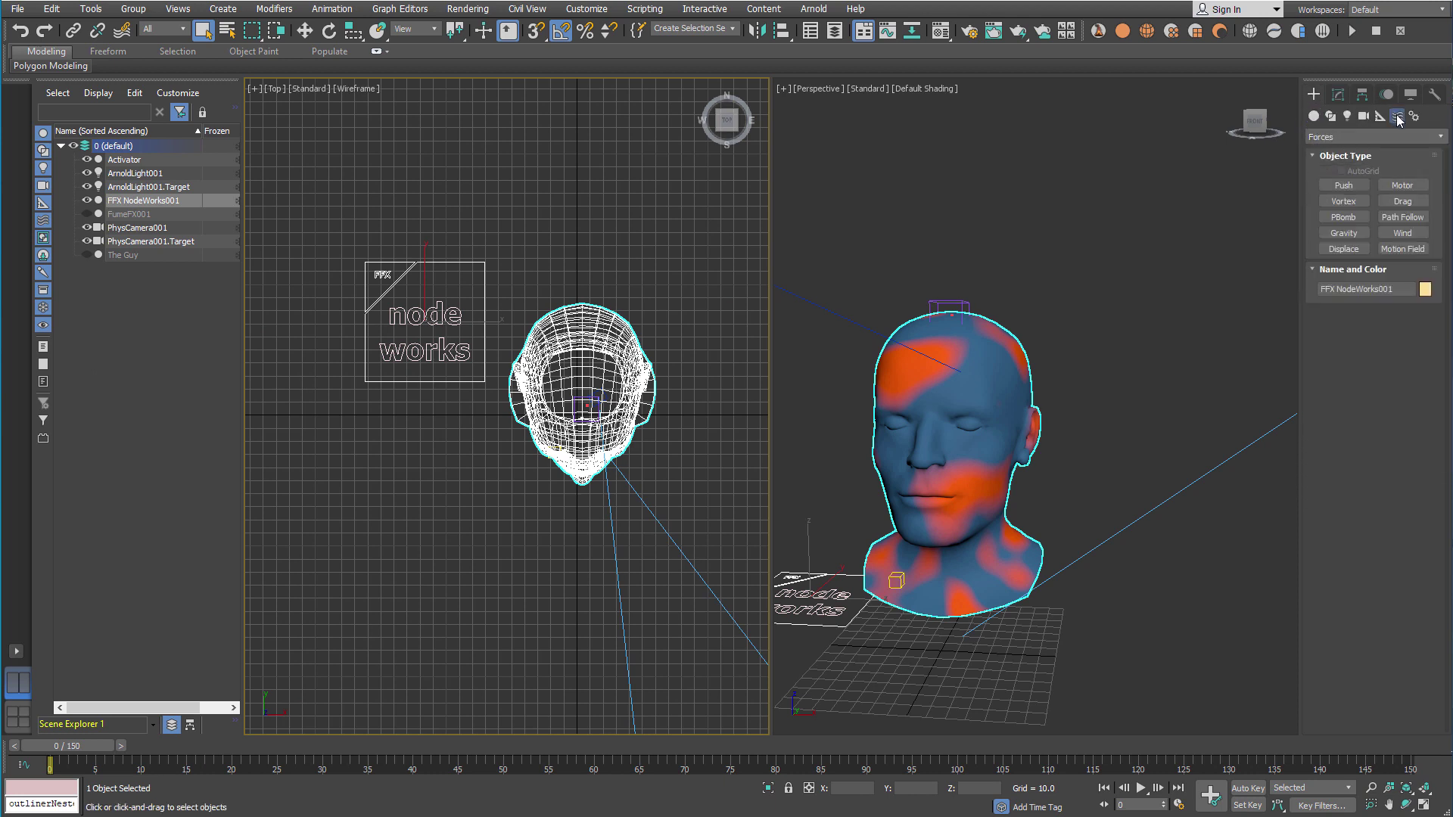
{"action": "left_click", "coordinate": [1394, 133]}
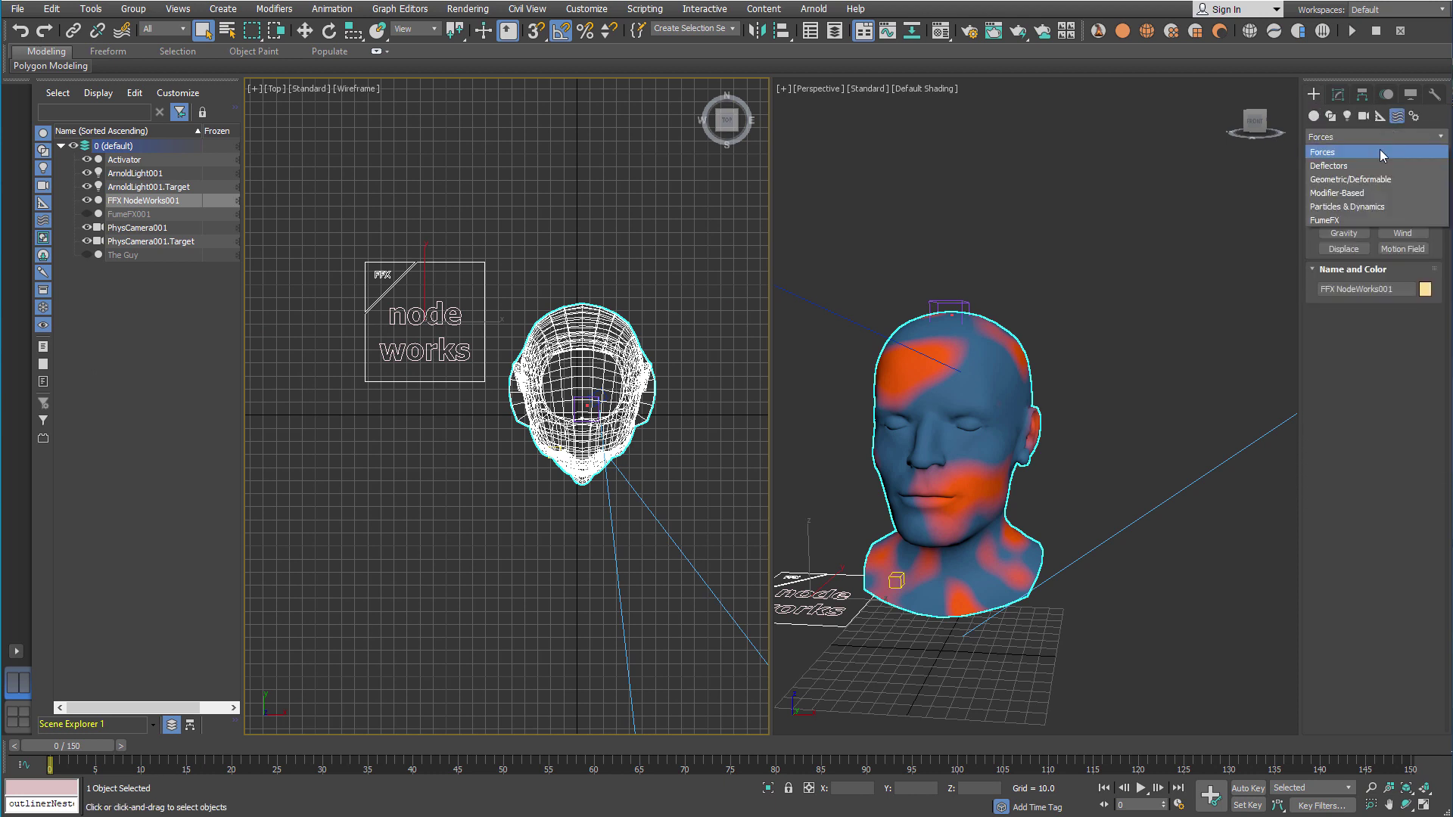
{"action": "left_click", "coordinate": [1360, 220]}
{"action": "left_click", "coordinate": [1354, 186]}
{"action": "left_click", "coordinate": [378, 463]}
{"action": "left_click_drag", "start_coordinate": [378, 463], "coordinate": [492, 484]}
Rotate the wind to blow sideways toward the head and enable Visualize Wind
{"action": "left_click", "coordinate": [1339, 96]}
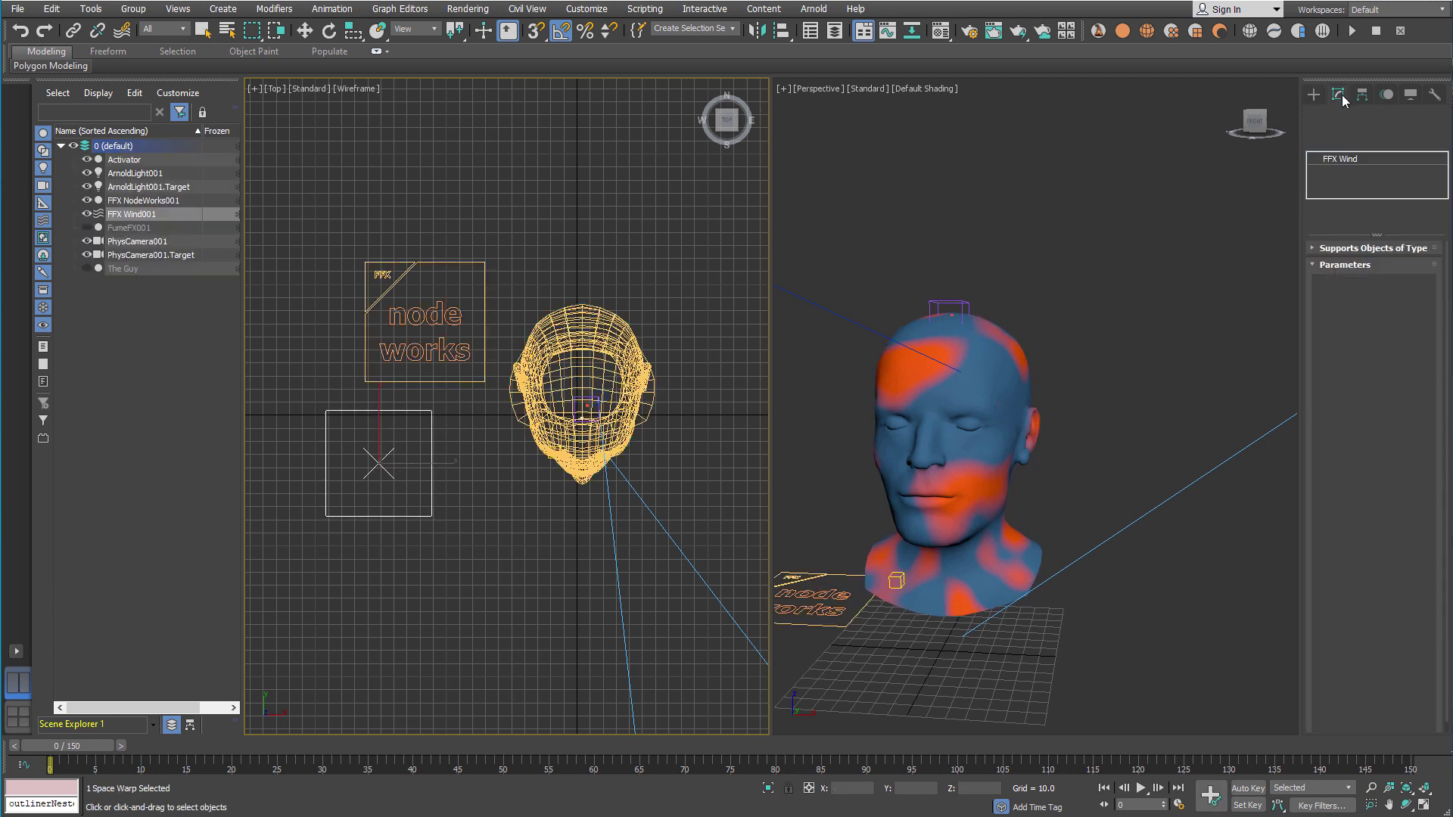
{"action": "key", "text": "e"}
{"action": "left_click_drag", "start_coordinate": [406, 462], "coordinate": [451, 431]}
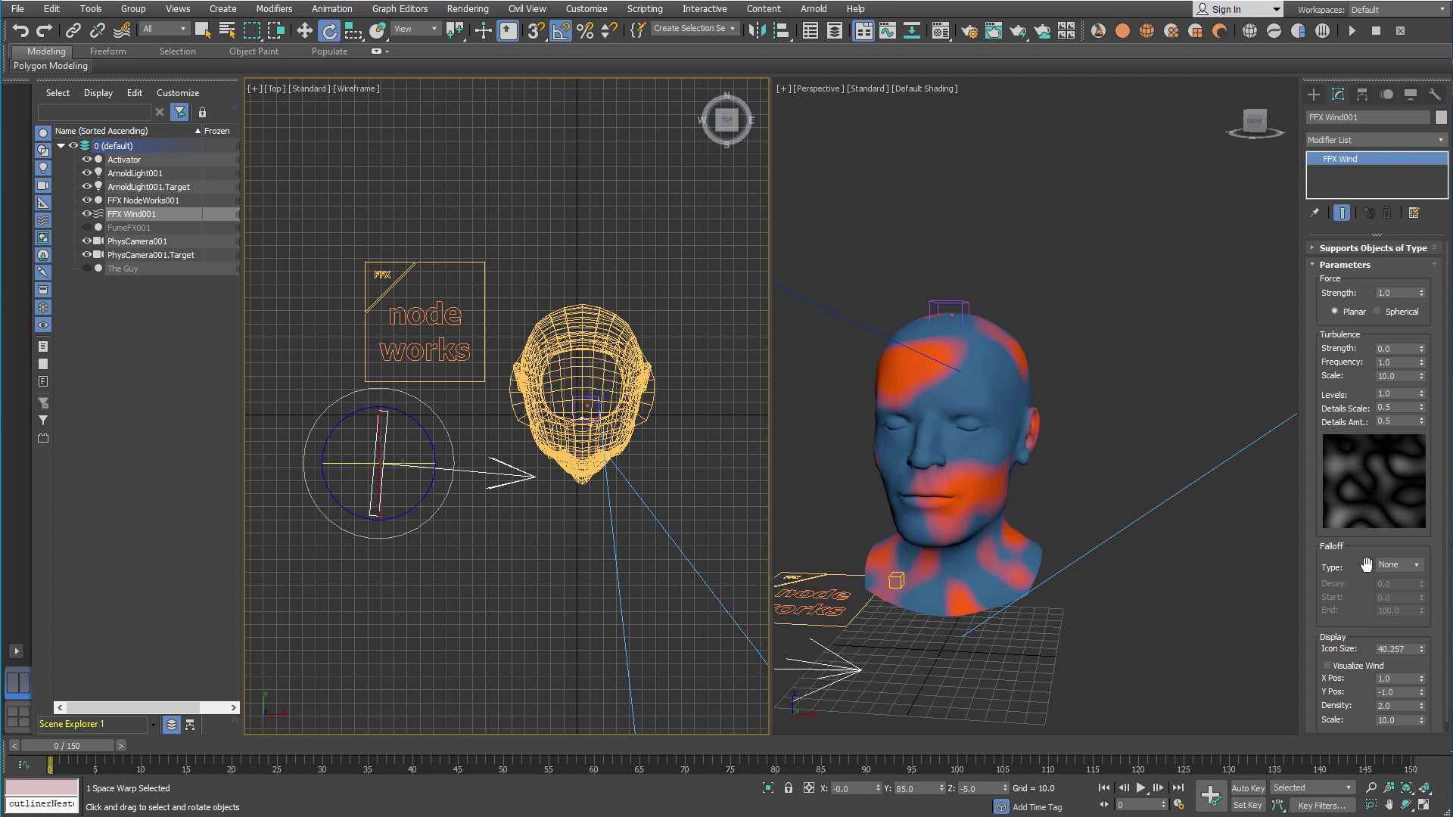
{"action": "scroll", "coordinate": [1365, 564], "scroll_direction": "down", "scroll_amount": 1}
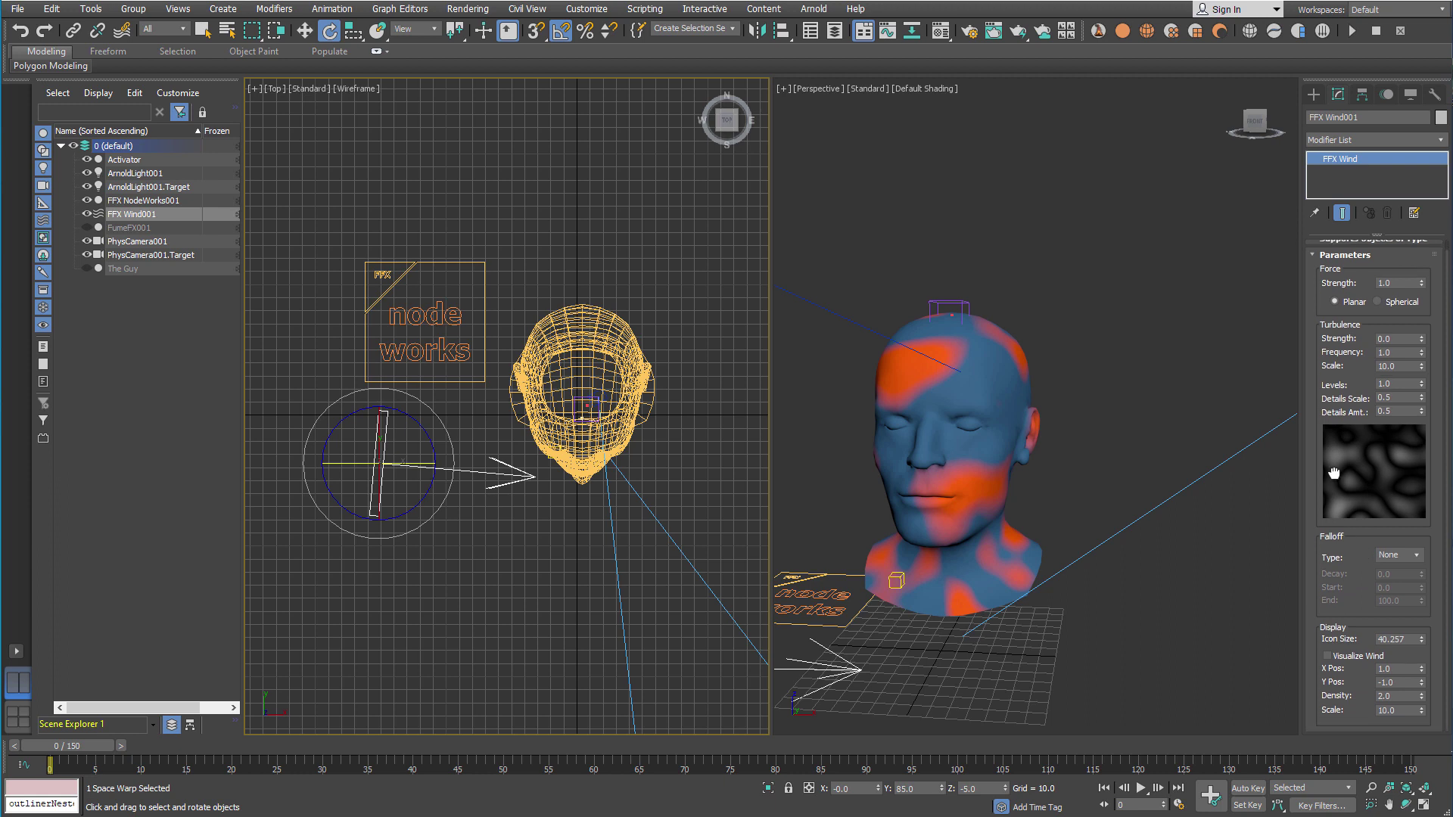
{"action": "left_click", "coordinate": [1364, 655]}
{"action": "scroll", "coordinate": [507, 517], "scroll_direction": "up", "scroll_amount": 2}
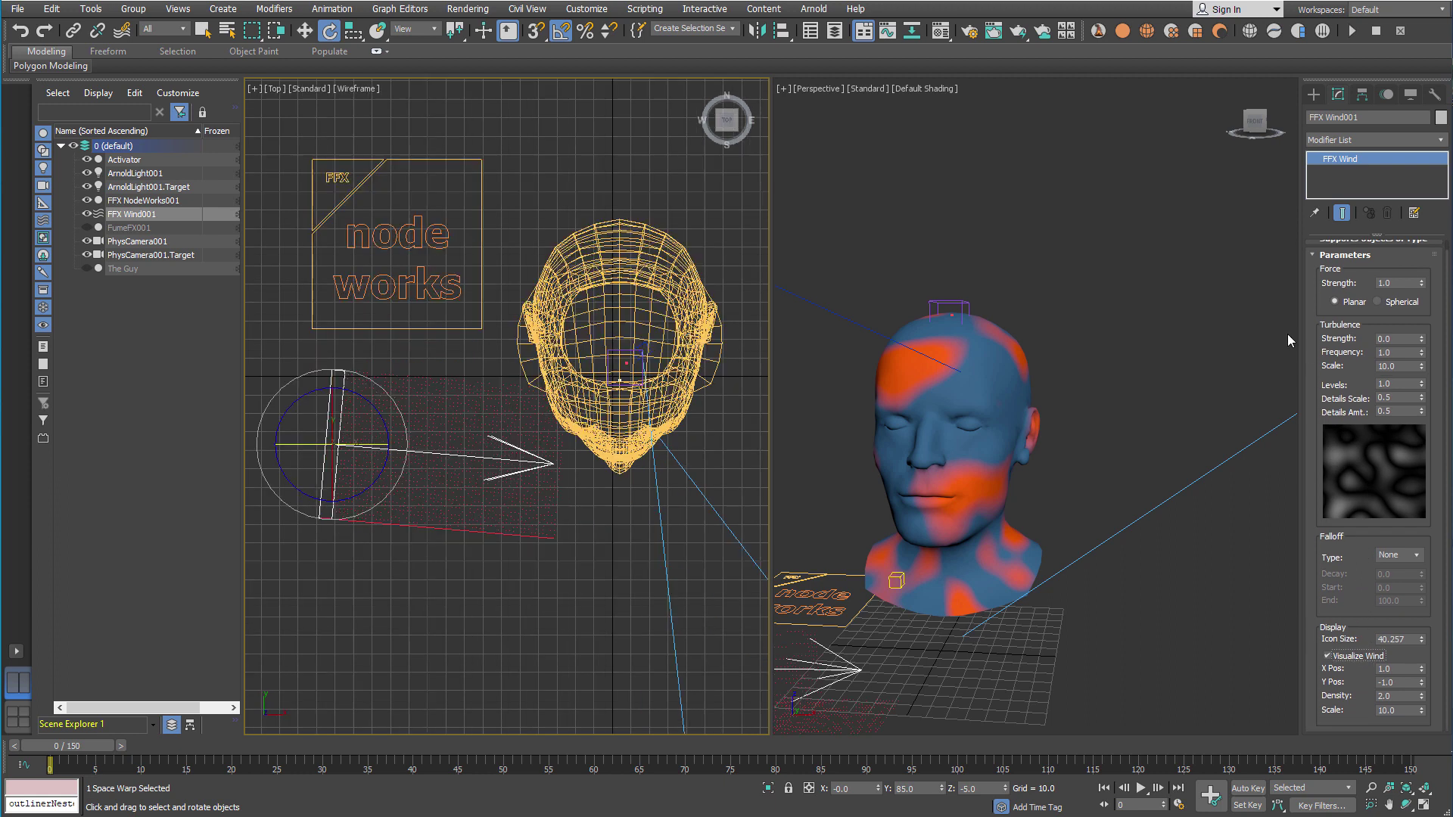
Set the wind's turbulence strength to 12 and turbulence scale to 30, and its display scale to about 25.7
{"action": "left_click", "coordinate": [1400, 283]}
{"action": "left_click", "coordinate": [1412, 340]}
{"action": "key", "text": "Return"}
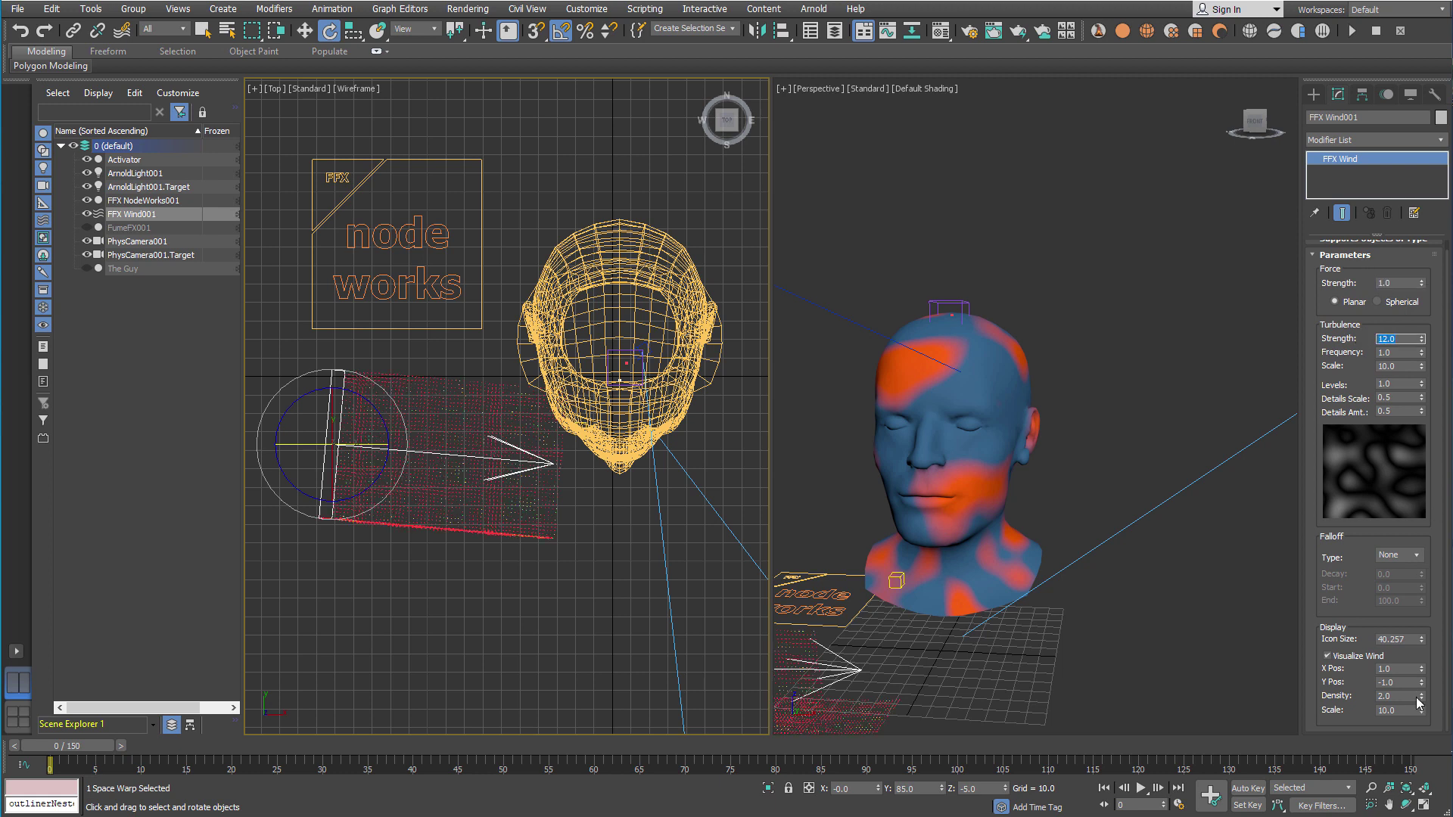
{"action": "left_click_drag", "start_coordinate": [1422, 713], "coordinate": [1419, 589]}
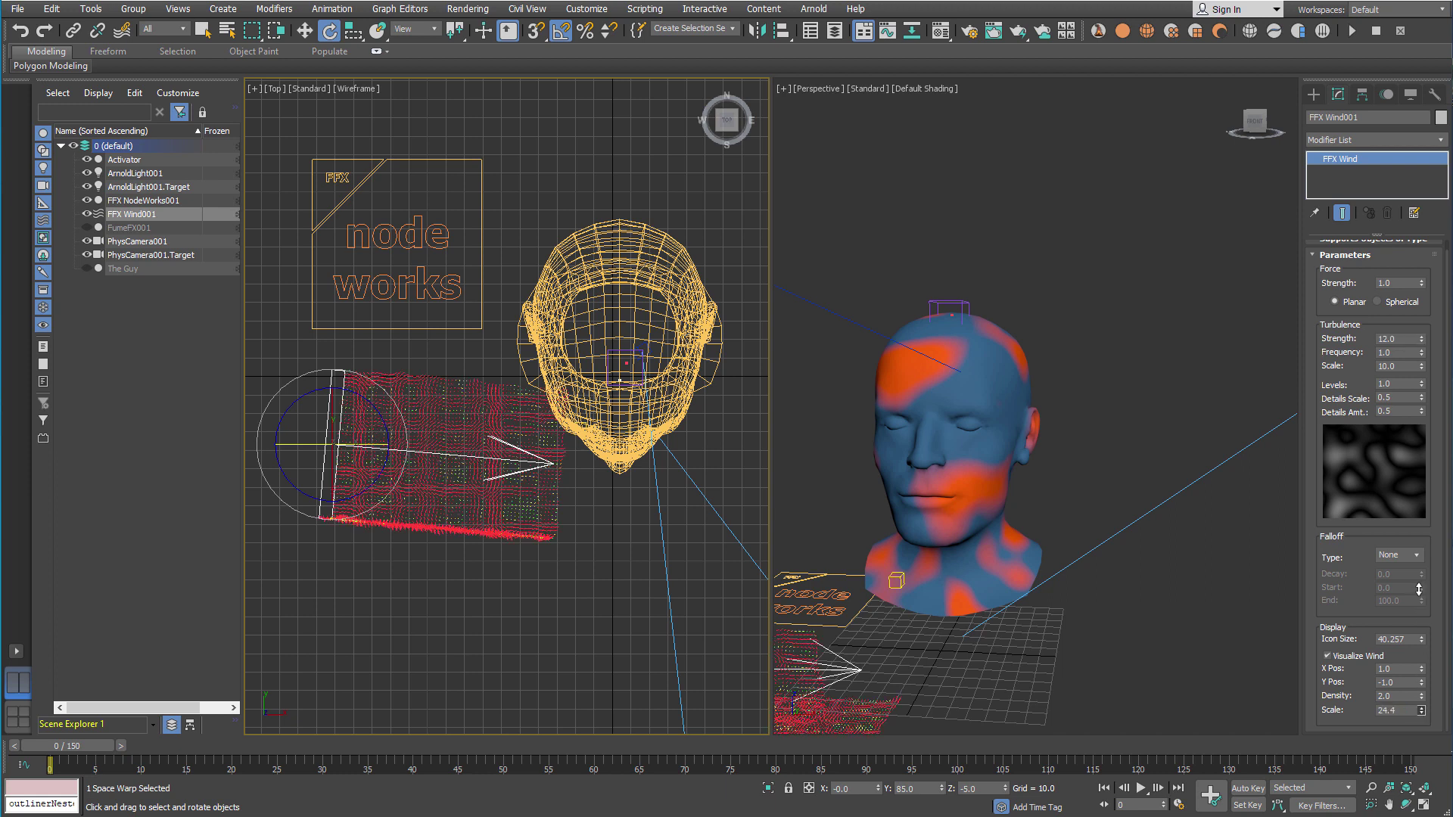
{"action": "left_click", "coordinate": [1383, 367]}
{"action": "type", "text": "30"}
{"action": "key", "text": "Return"}
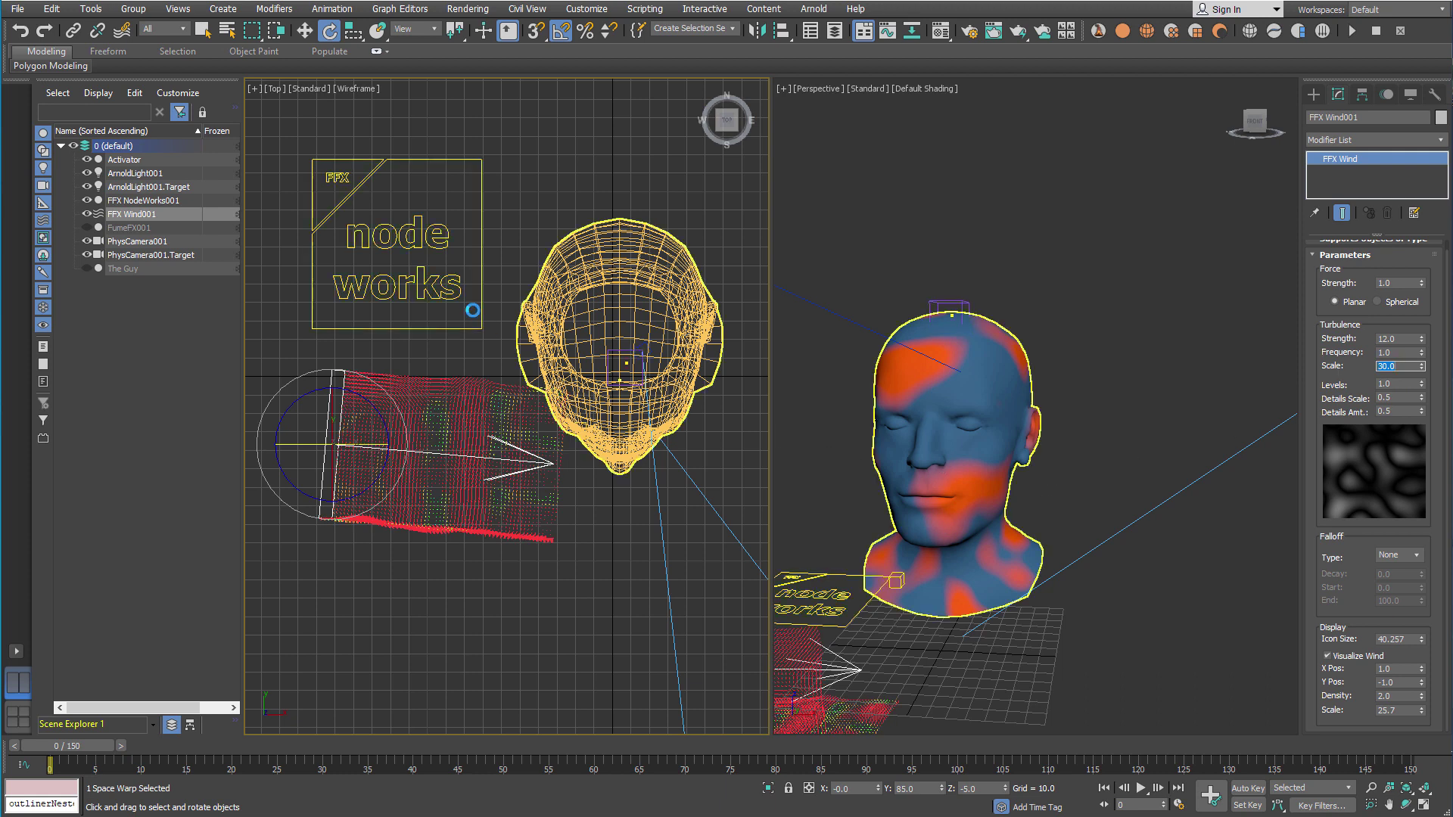
Reopen the NodeWorks editor and rearrange the lower get part group, compare and set part group nodes of the burn network
{"action": "left_click", "coordinate": [455, 296]}
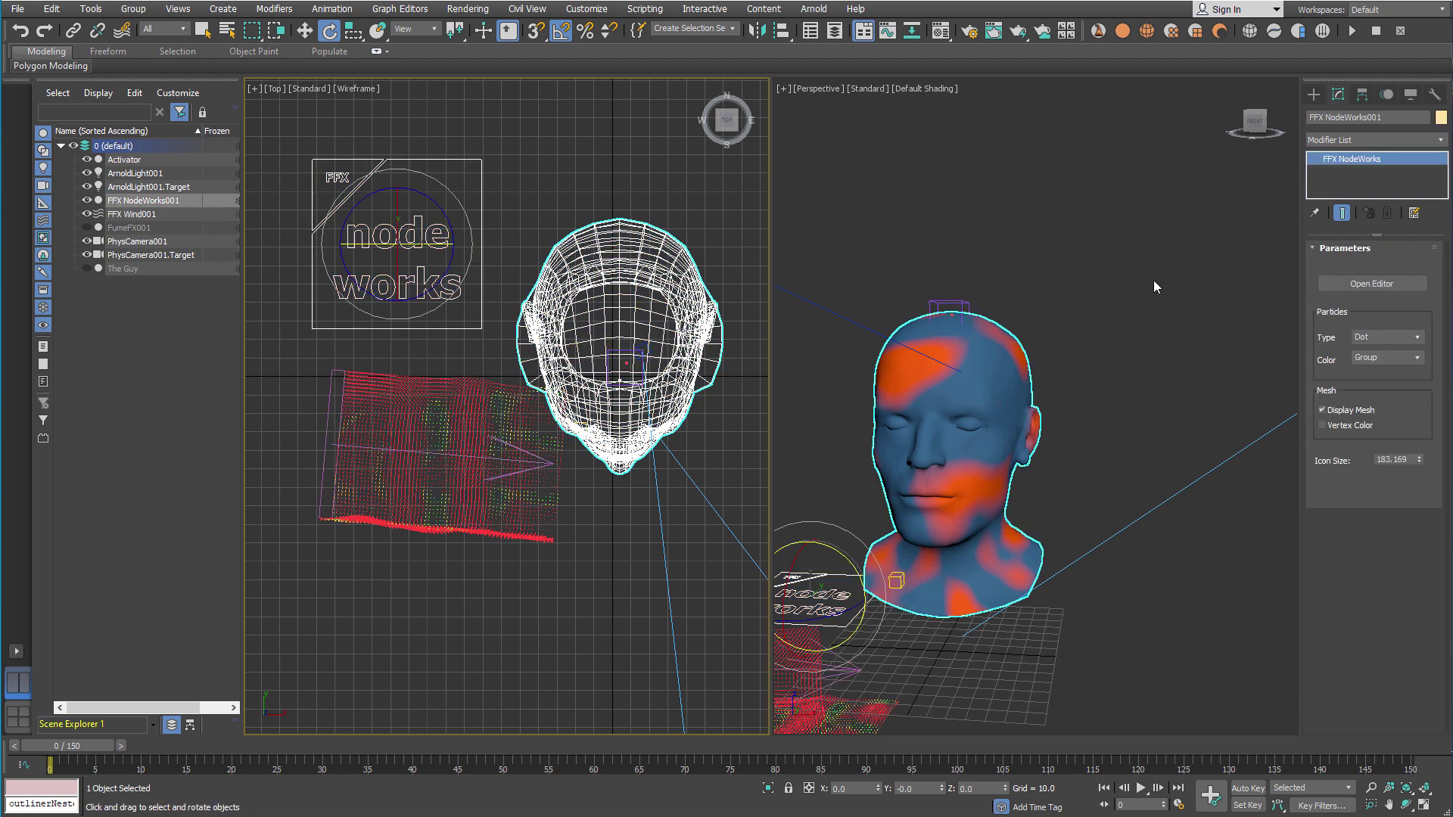
{"action": "right_click", "coordinate": [1188, 297]}
{"action": "key", "text": "w"}
{"action": "left_click", "coordinate": [1362, 288]}
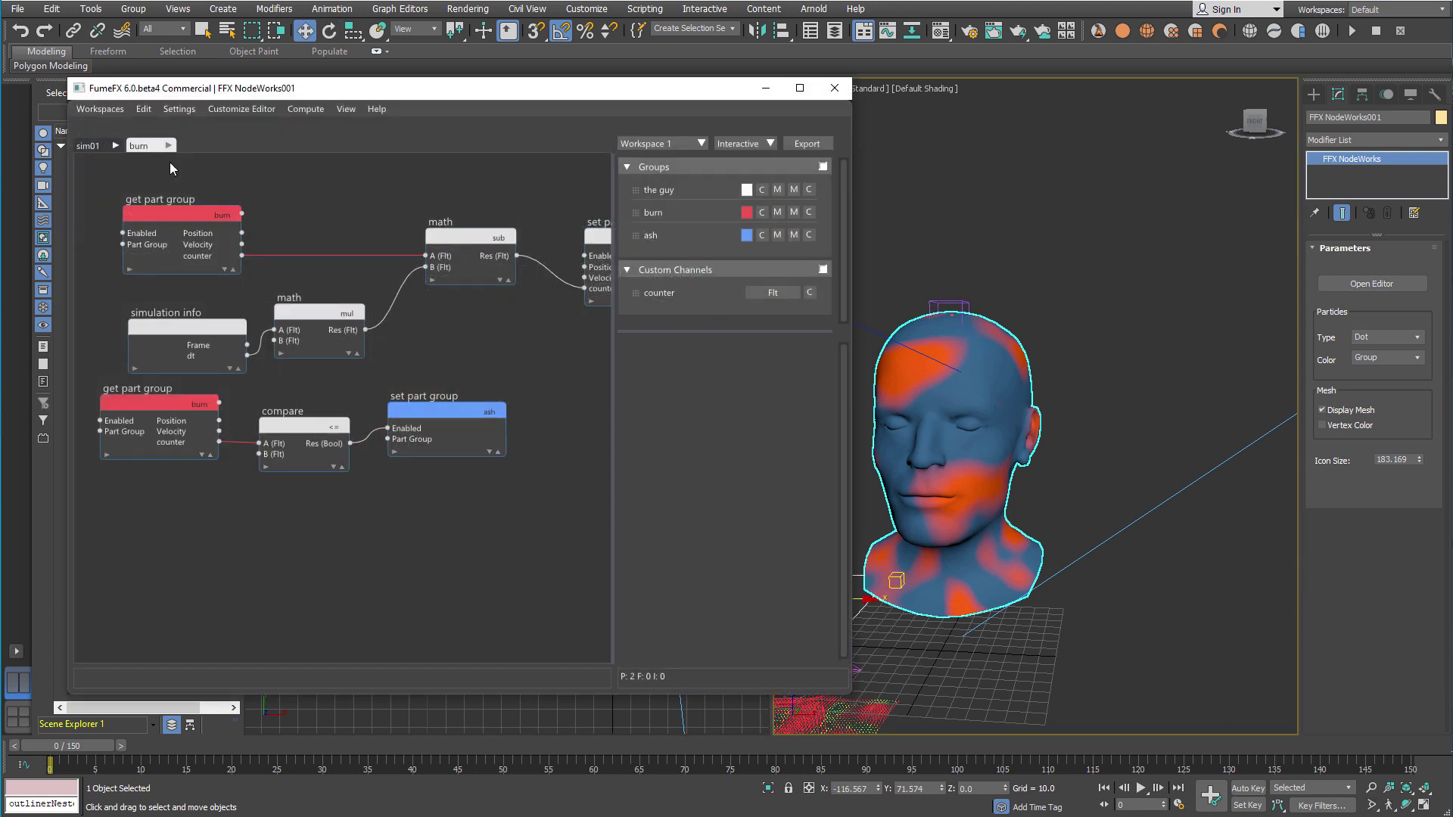
{"action": "left_click_drag", "start_coordinate": [178, 404], "coordinate": [193, 465]}
{"action": "left_click_drag", "start_coordinate": [412, 414], "coordinate": [465, 437]}
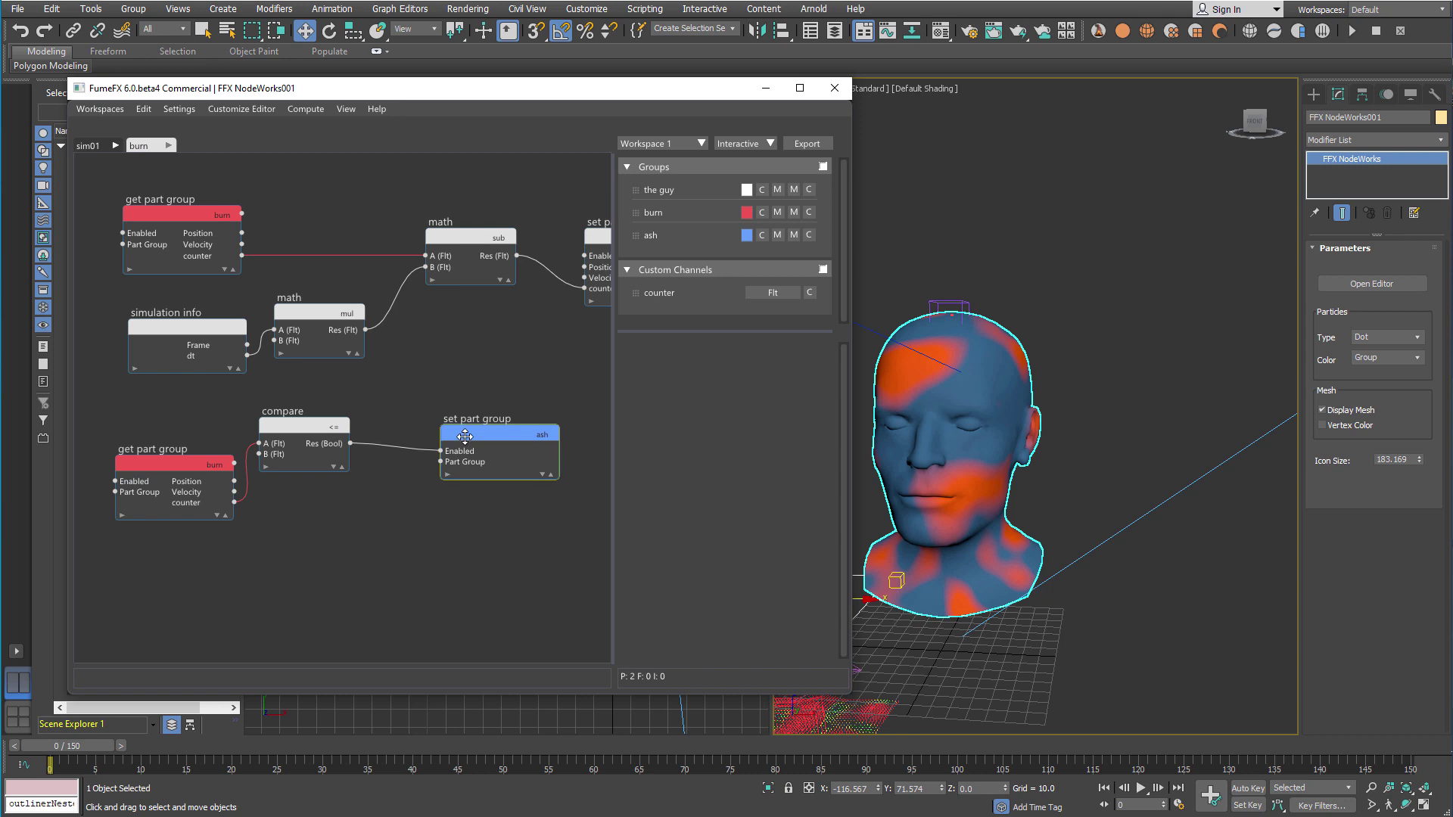
{"action": "left_click_drag", "start_coordinate": [318, 426], "coordinate": [363, 471]}
{"action": "middle_click_drag", "start_coordinate": [376, 535], "coordinate": [363, 476]}
Add a new simulation network named ash after burn and create a group node for the ash group in it
{"action": "double_click", "coordinate": [186, 142]}
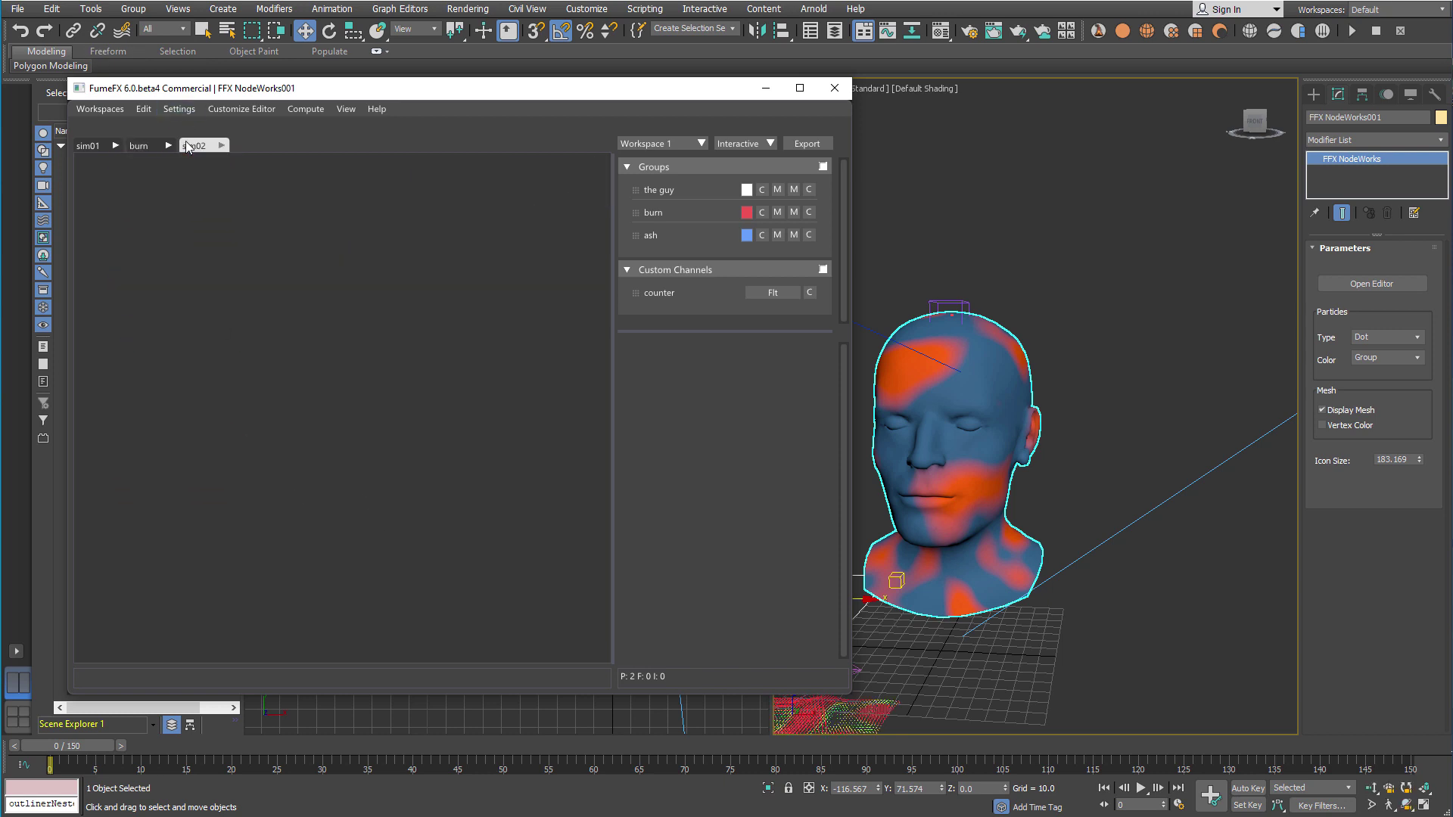
{"action": "double_click", "coordinate": [193, 145]}
{"action": "type", "text": "a"}
{"action": "right_click", "coordinate": [150, 249]}
{"action": "mouse_move", "coordinate": [186, 266]}
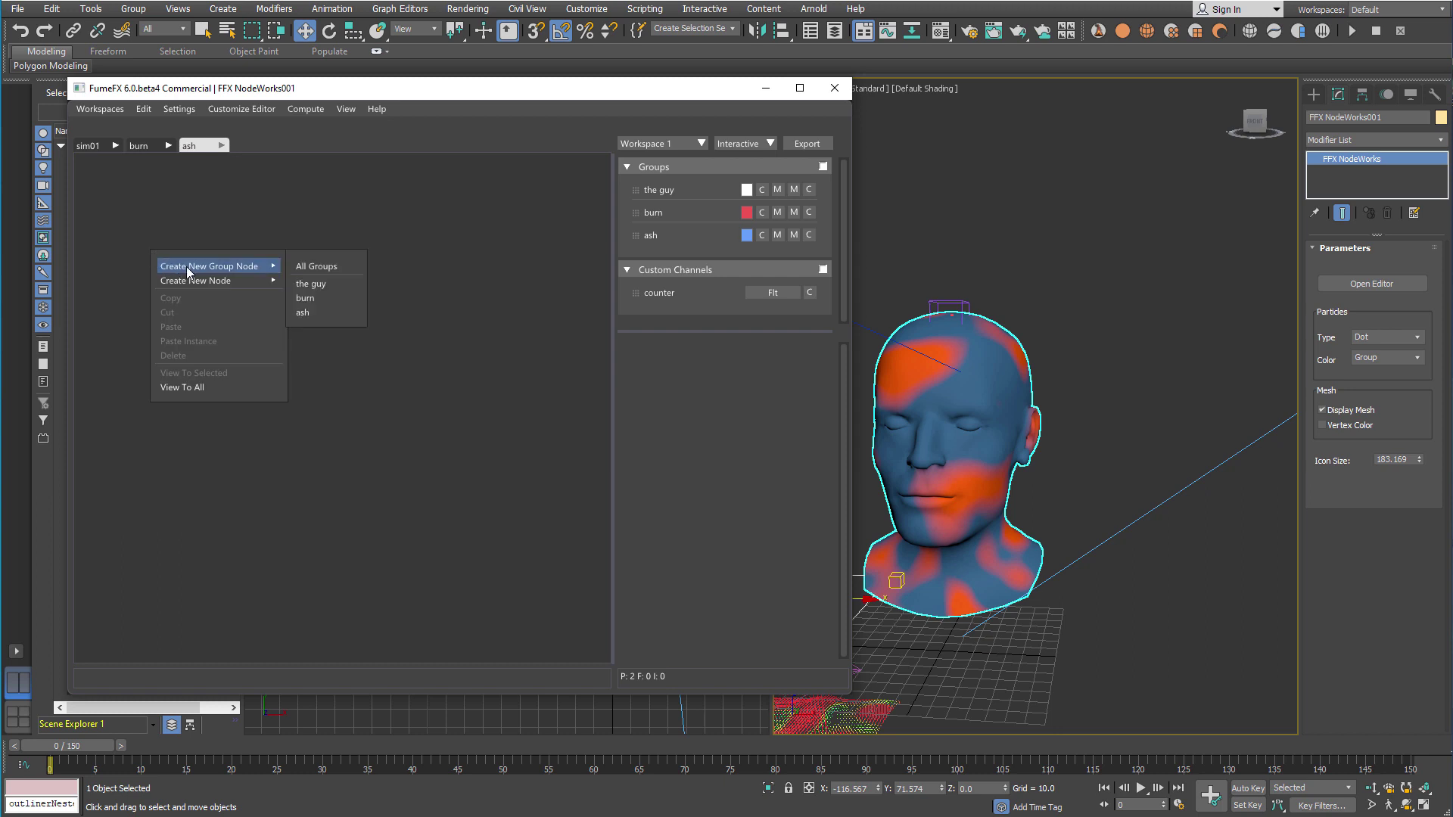
{"action": "left_click", "coordinate": [326, 313]}
Add a FumeFX Forces node fed by the ash group, pick FFX Wind001 as its object, and preview to frame 75
{"action": "left_click_drag", "start_coordinate": [268, 257], "coordinate": [388, 266]}
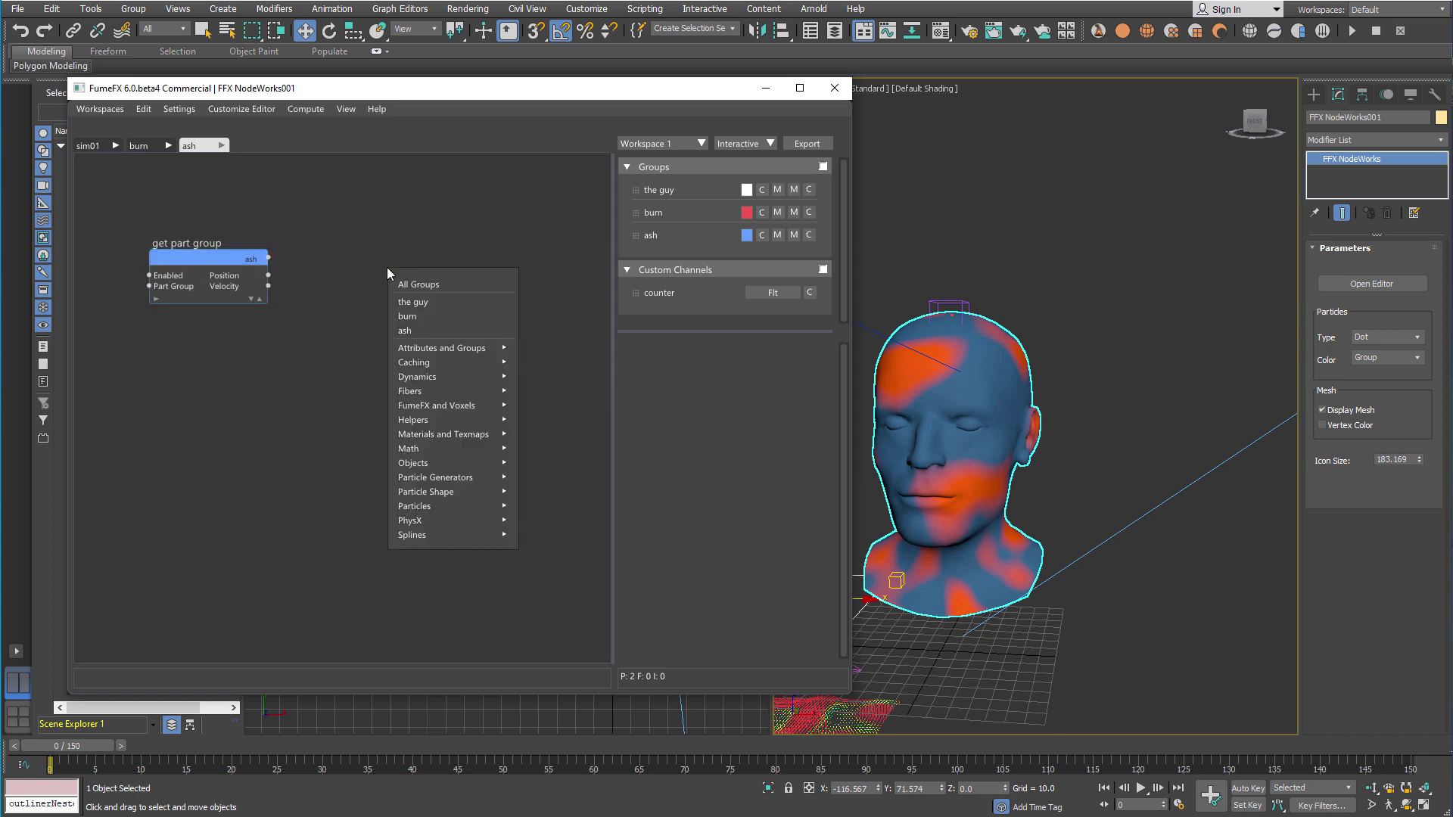
{"action": "type", "text": "fum"}
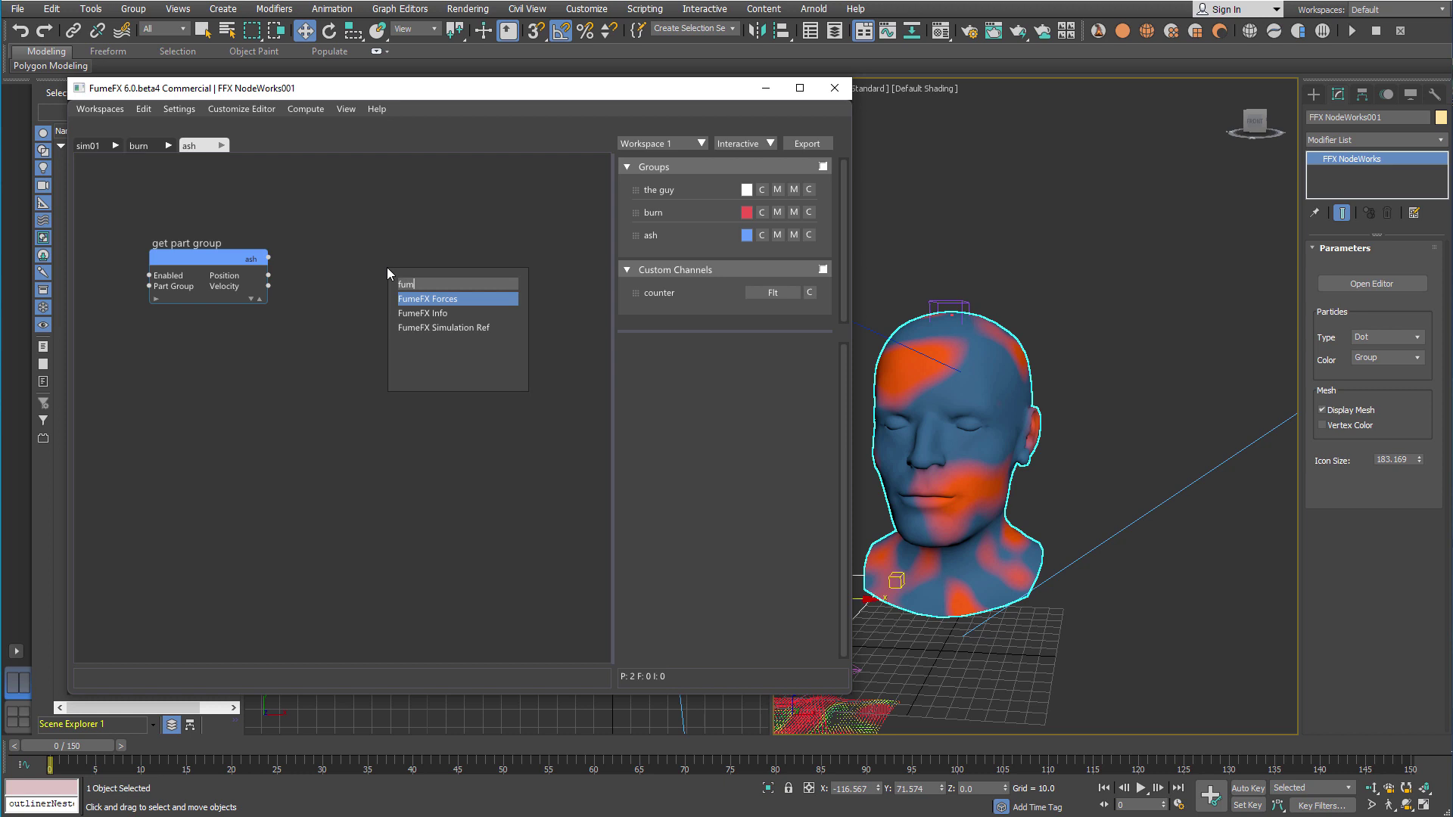
{"action": "key", "text": "Return"}
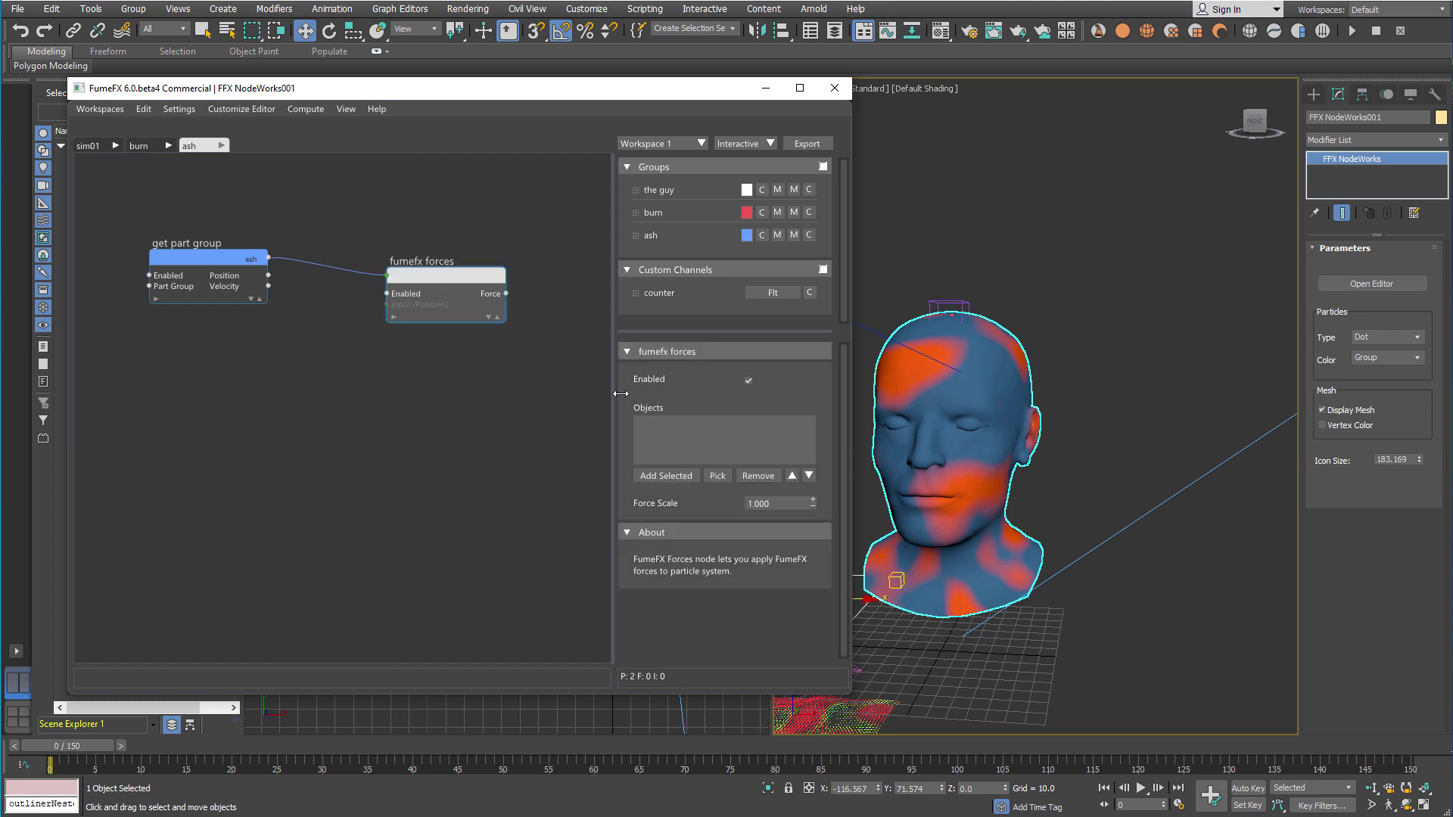
{"action": "left_click", "coordinate": [717, 476]}
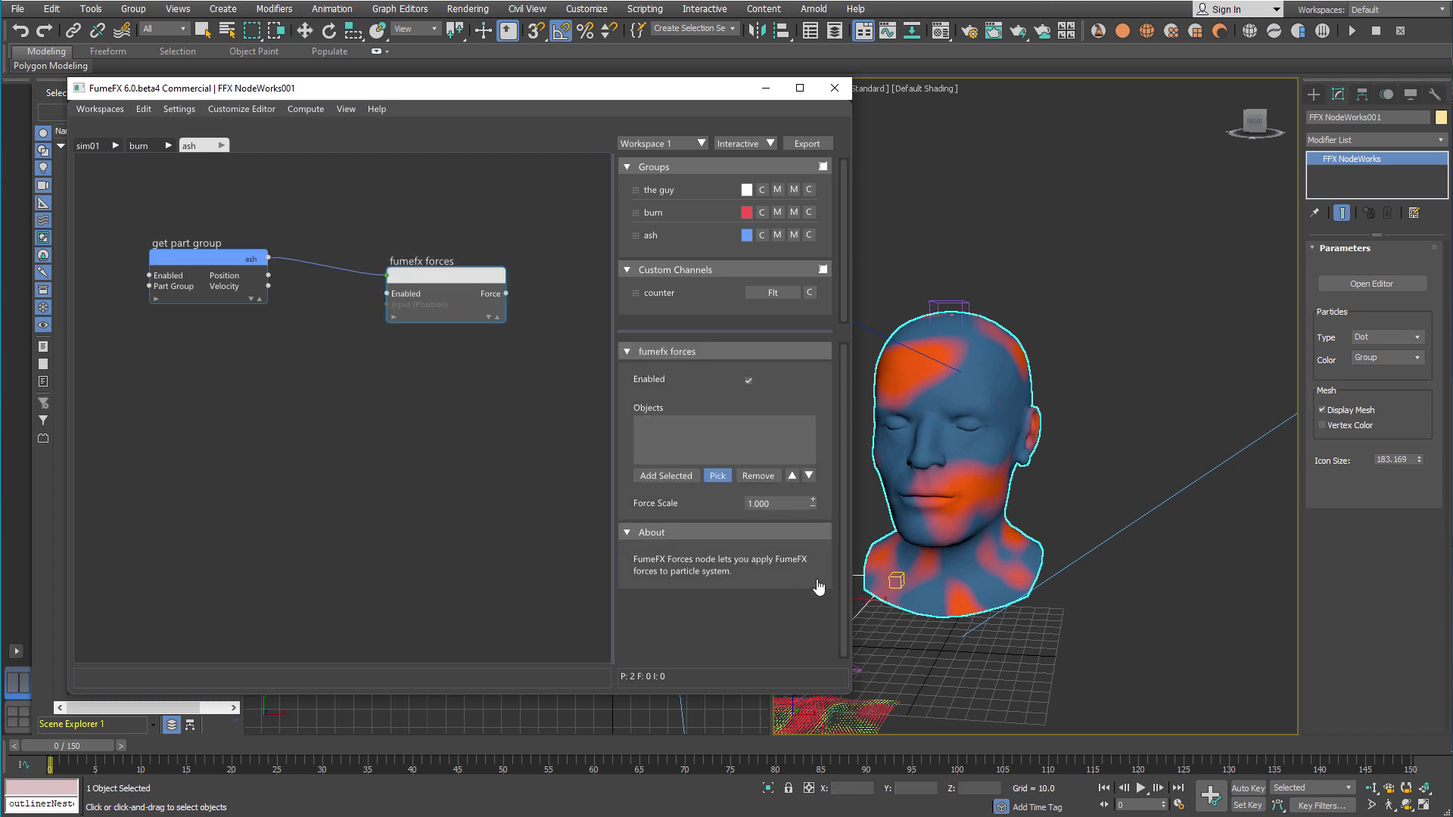
{"action": "left_click", "coordinate": [859, 673]}
{"action": "left_click_drag", "start_coordinate": [75, 761], "coordinate": [735, 767]}
Add a Drag node fed by the ash group below the FumeFX Forces node, moving the forces node up to make room
{"action": "left_click_drag", "start_coordinate": [411, 284], "coordinate": [407, 245]}
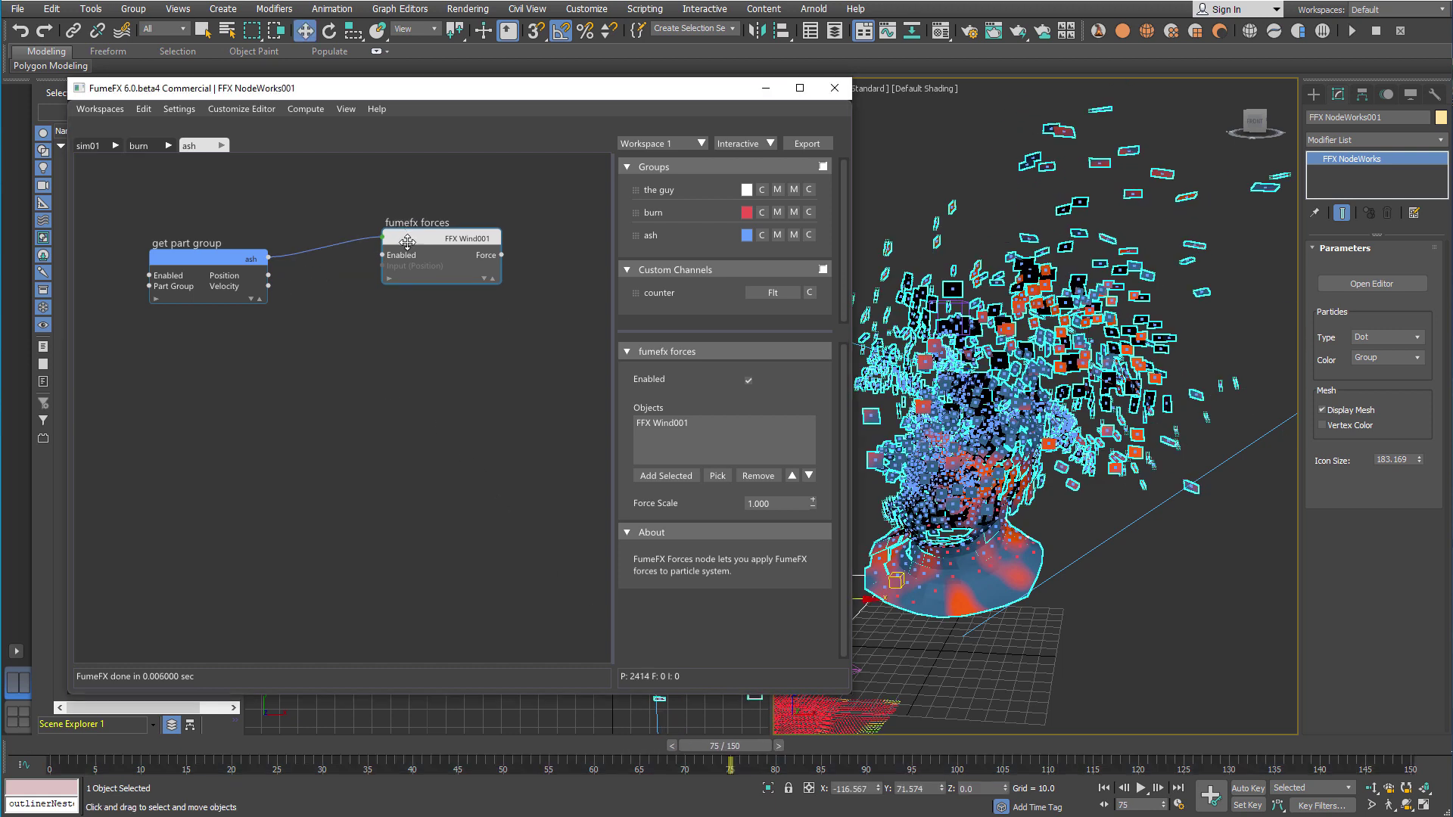
{"action": "left_click_drag", "start_coordinate": [268, 258], "coordinate": [411, 367]}
{"action": "type", "text": "drag"}
{"action": "key", "text": "Return"}
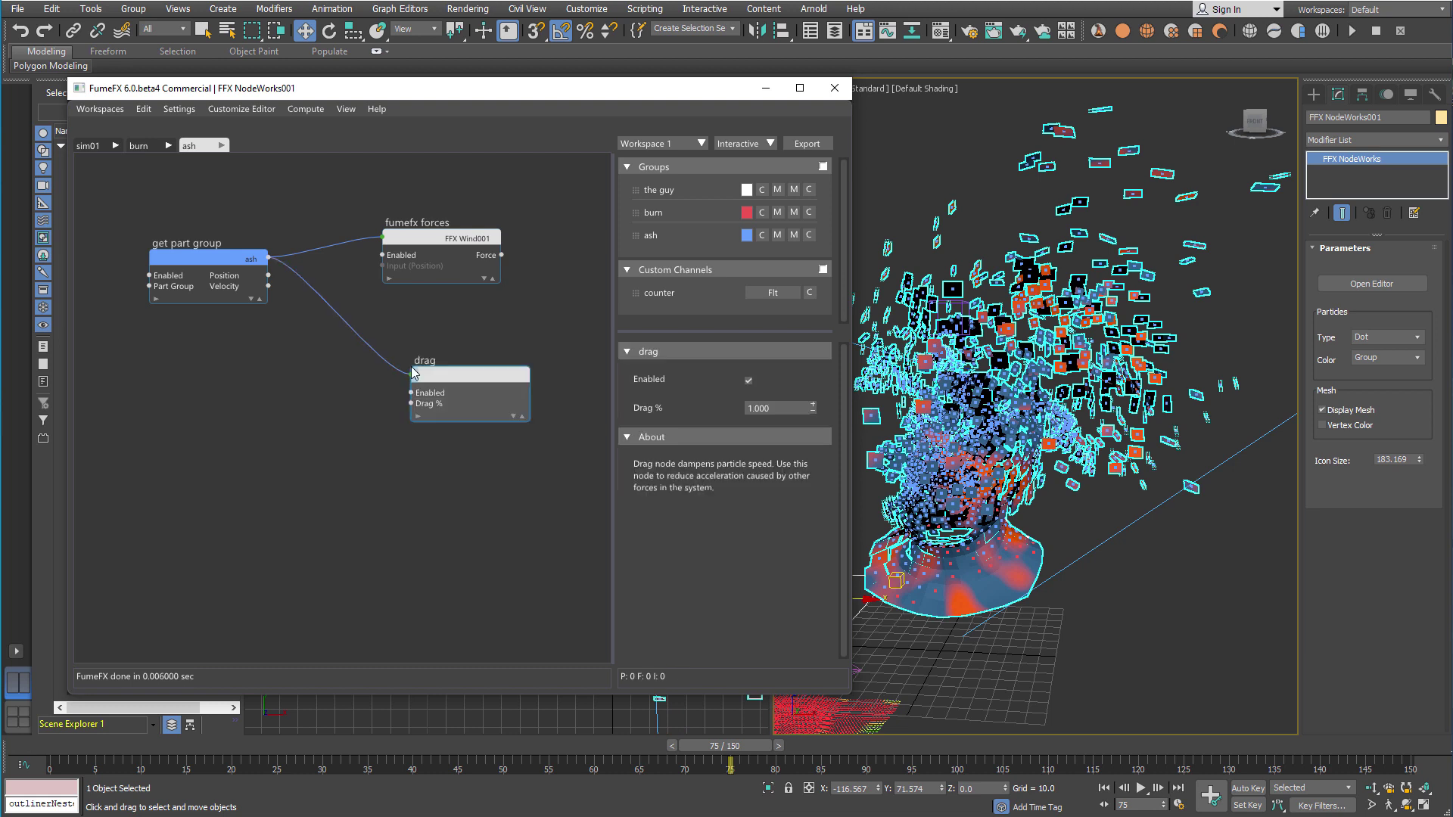
{"action": "left_click_drag", "start_coordinate": [466, 237], "coordinate": [457, 237]}
Close the node editor and scrub the simulation to frame 89 to examine how the wind and drag move the ash particles
{"action": "left_click", "coordinate": [832, 90]}
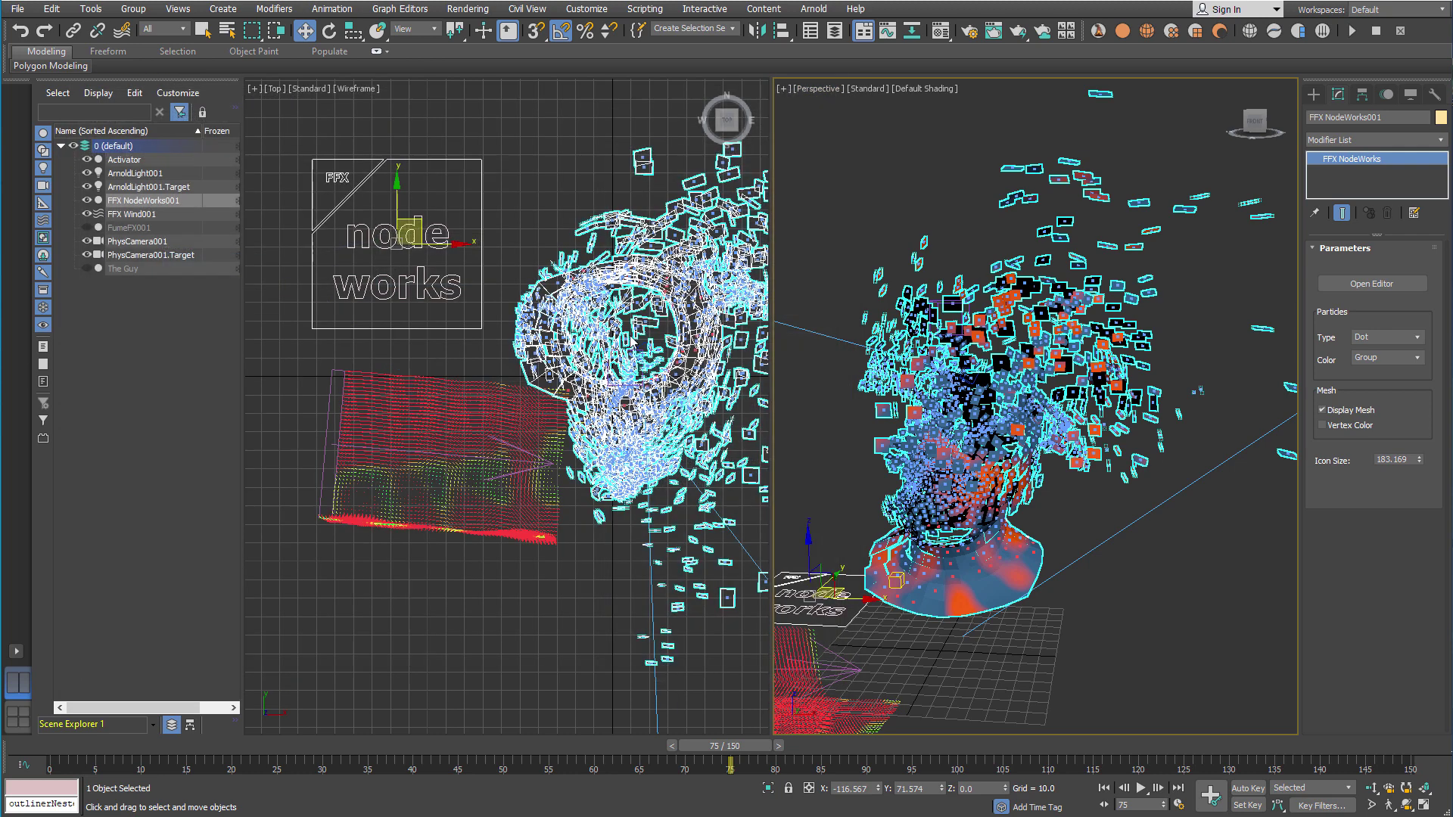
{"action": "scroll", "coordinate": [636, 338], "scroll_direction": "down", "scroll_amount": 5}
{"action": "middle_click_drag", "start_coordinate": [623, 325], "coordinate": [502, 356]}
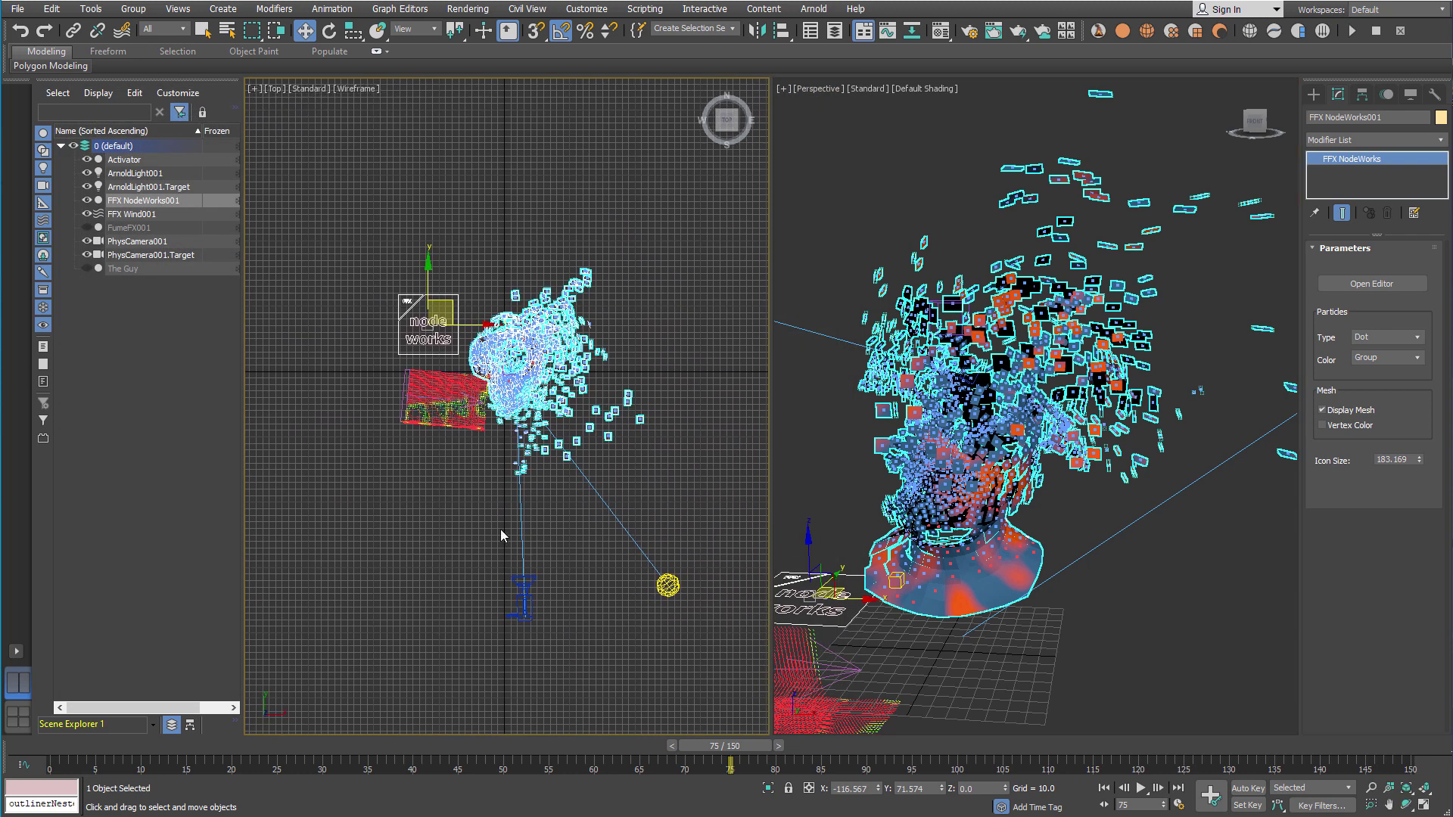
{"action": "left_click_drag", "start_coordinate": [73, 746], "coordinate": [861, 692]}
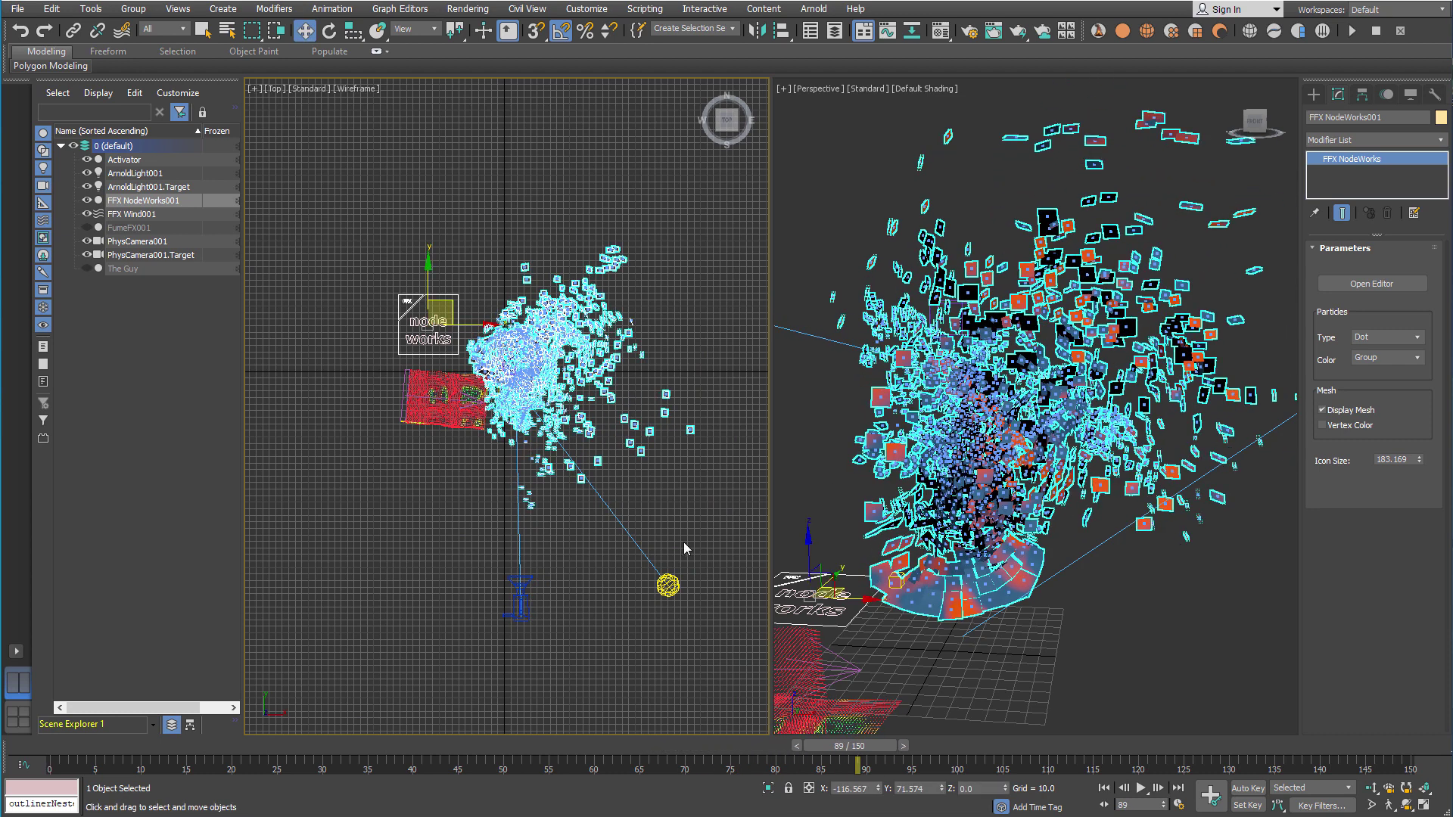
{"action": "left_click", "coordinate": [429, 422]}
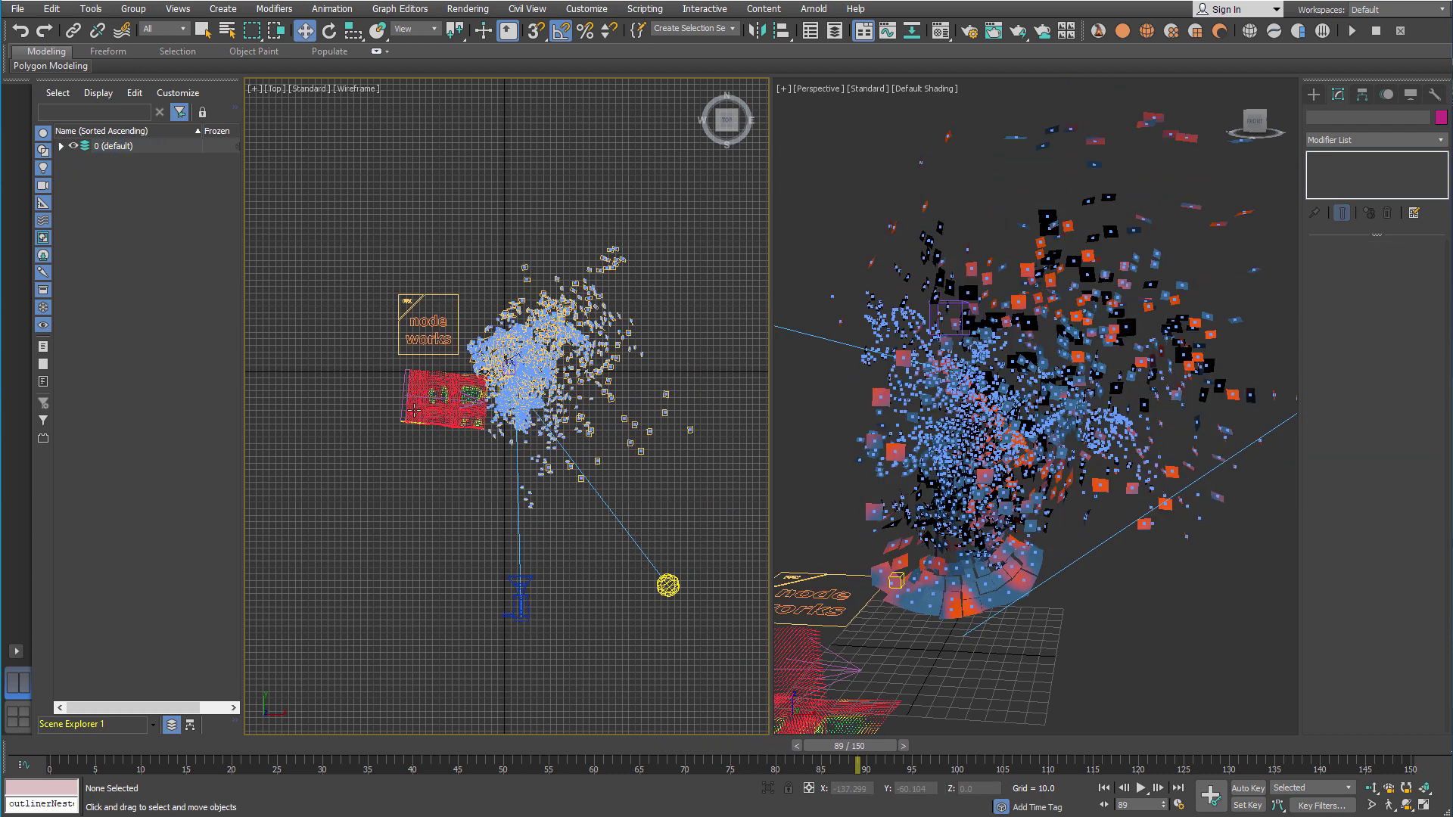
Set the turbulence strength of FFX Wind001 to 10 and preview frame 76 through PhysCamera001
{"action": "left_click", "coordinate": [403, 405]}
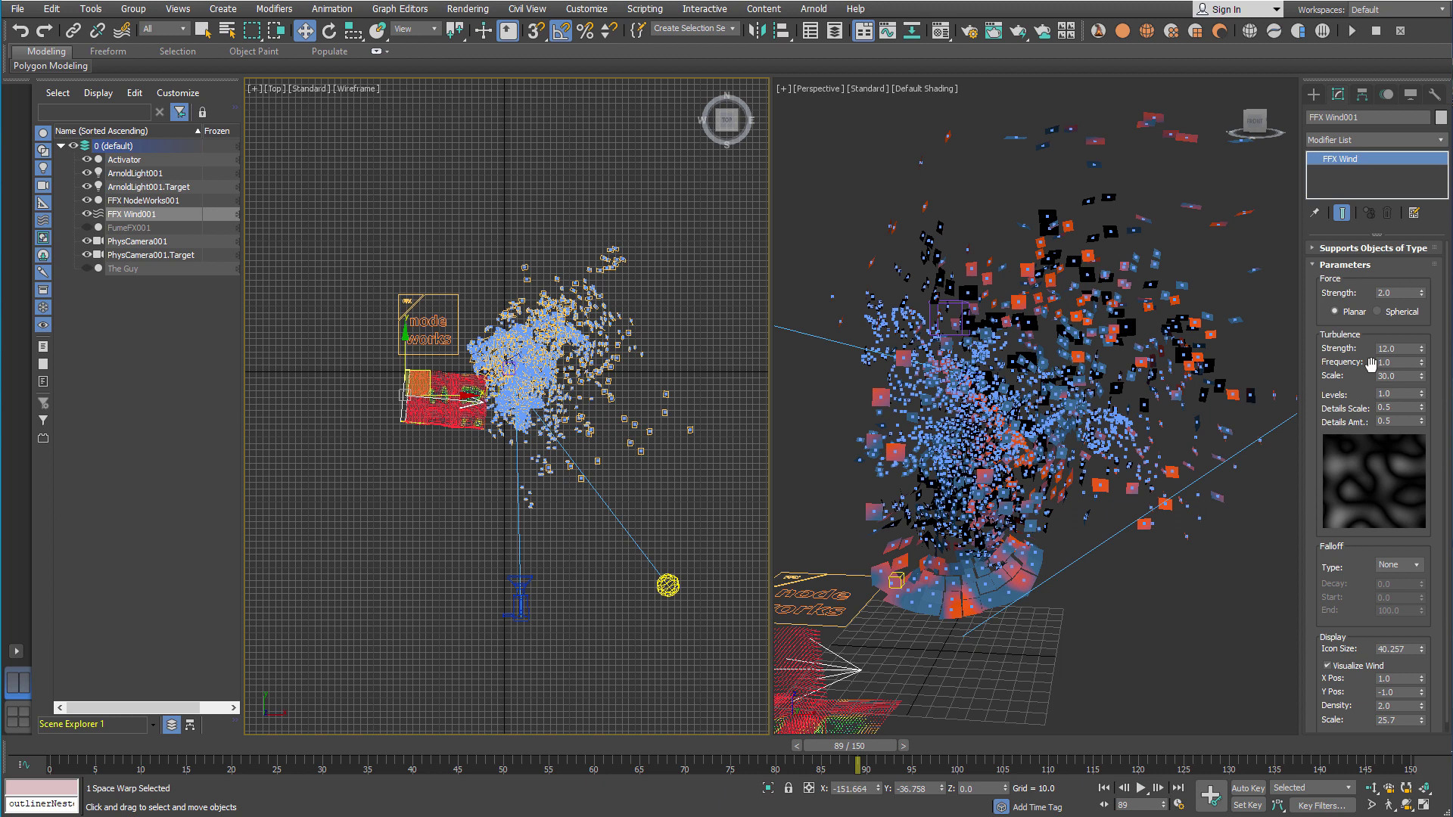
{"action": "double_click", "coordinate": [1404, 347]}
{"action": "type", "text": "10"}
{"action": "key", "text": "Return"}
{"action": "left_click_drag", "start_coordinate": [167, 755], "coordinate": [729, 612]}
{"action": "key", "text": "w"}
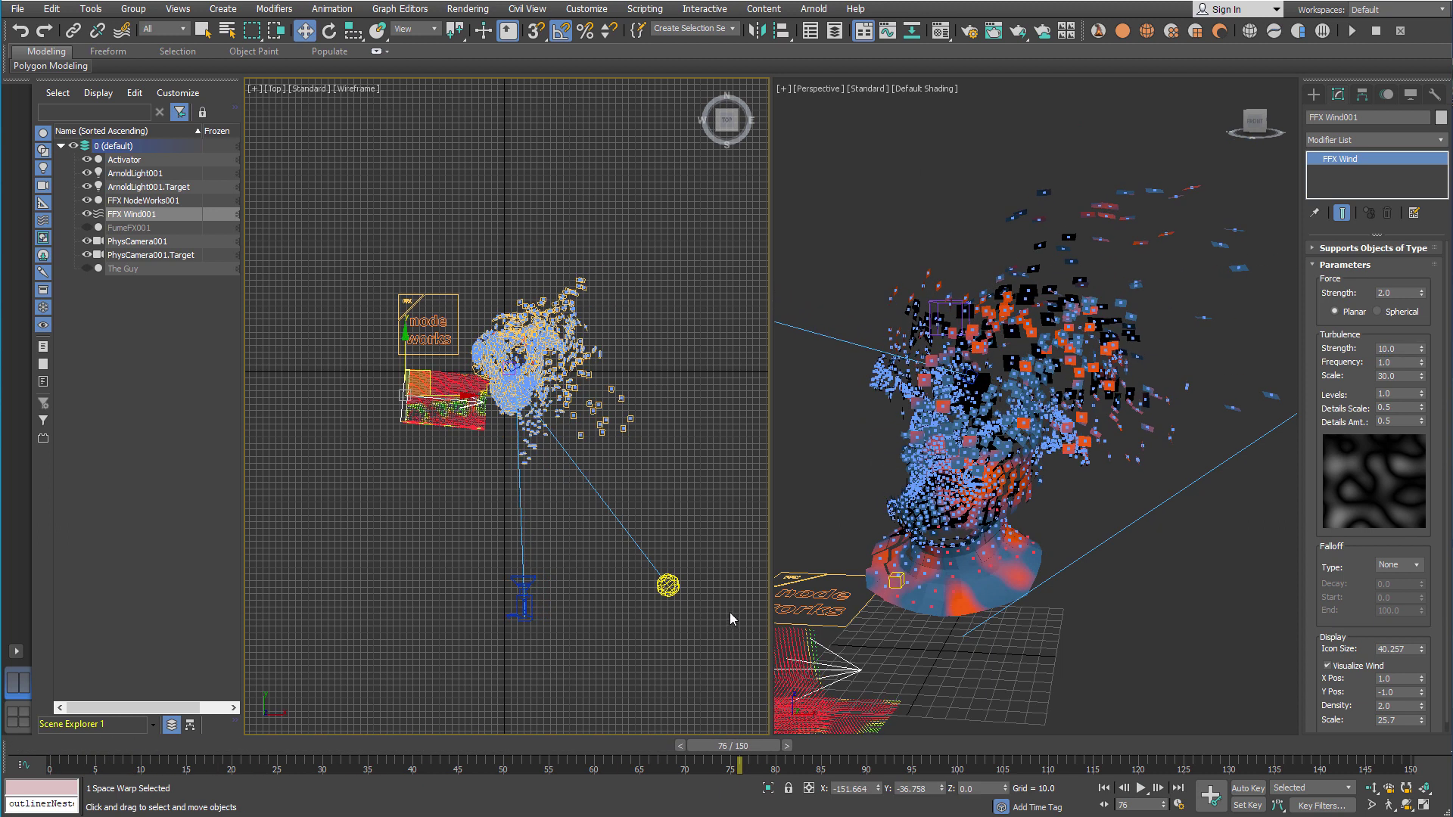
{"action": "key", "text": "c"}
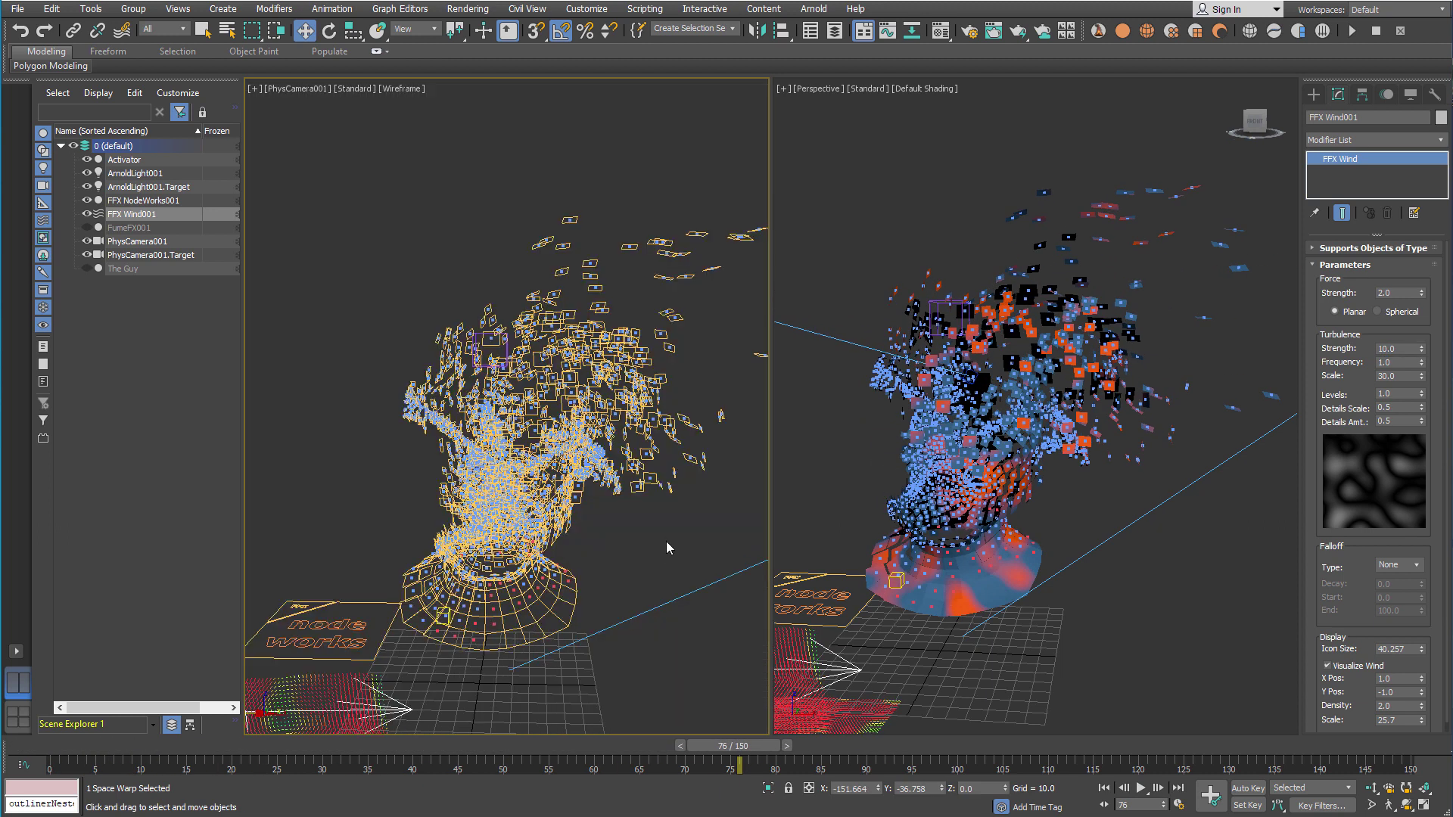
Rewind to frame 0, reopen the FFX NodeWorks001 node editor, and add a Spin node fed by the ash group
{"action": "left_click", "coordinate": [1104, 789]}
{"action": "left_click", "coordinate": [845, 612]}
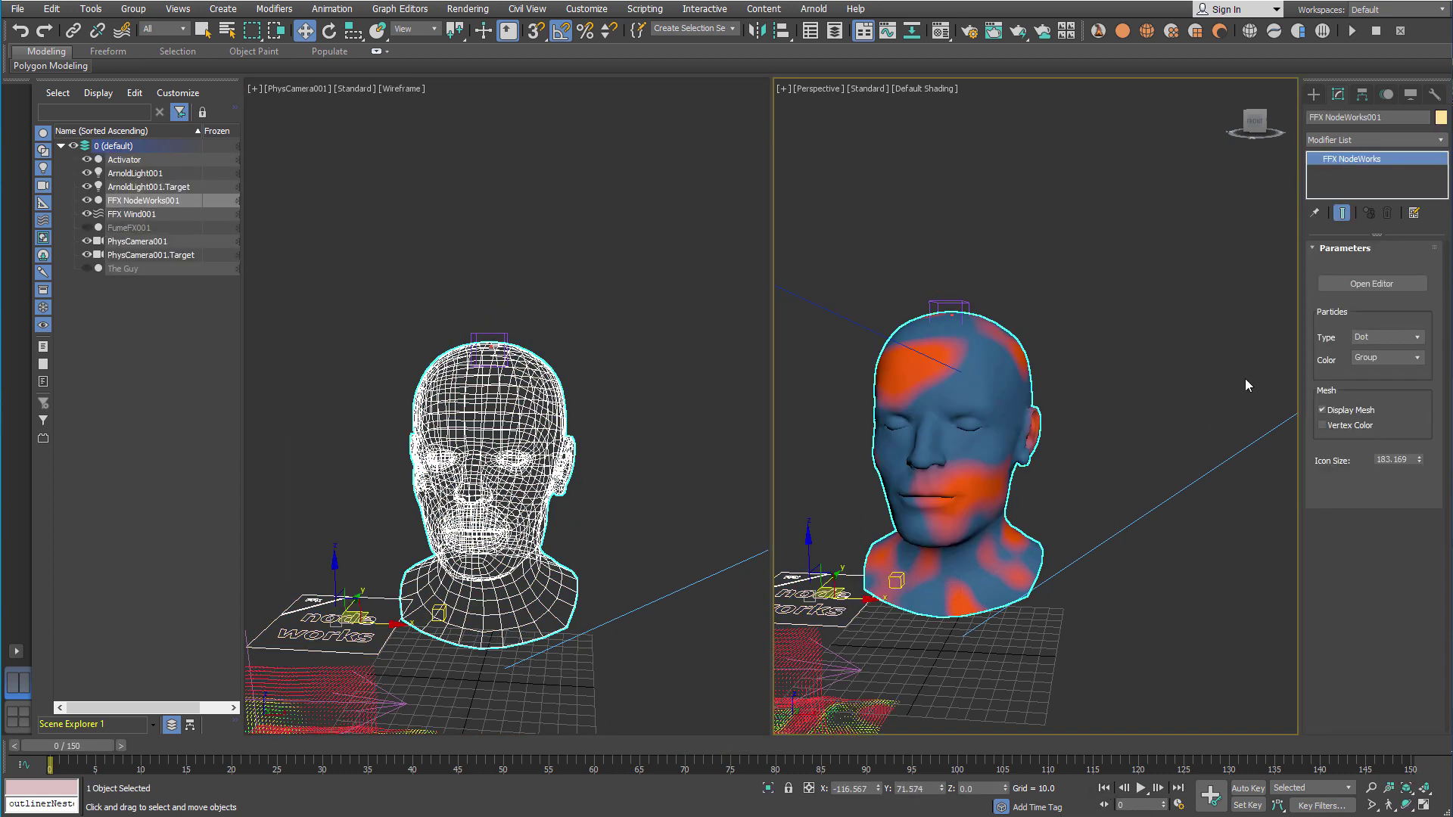
{"action": "left_click", "coordinate": [1355, 284]}
{"action": "left_click_drag", "start_coordinate": [269, 258], "coordinate": [396, 513]}
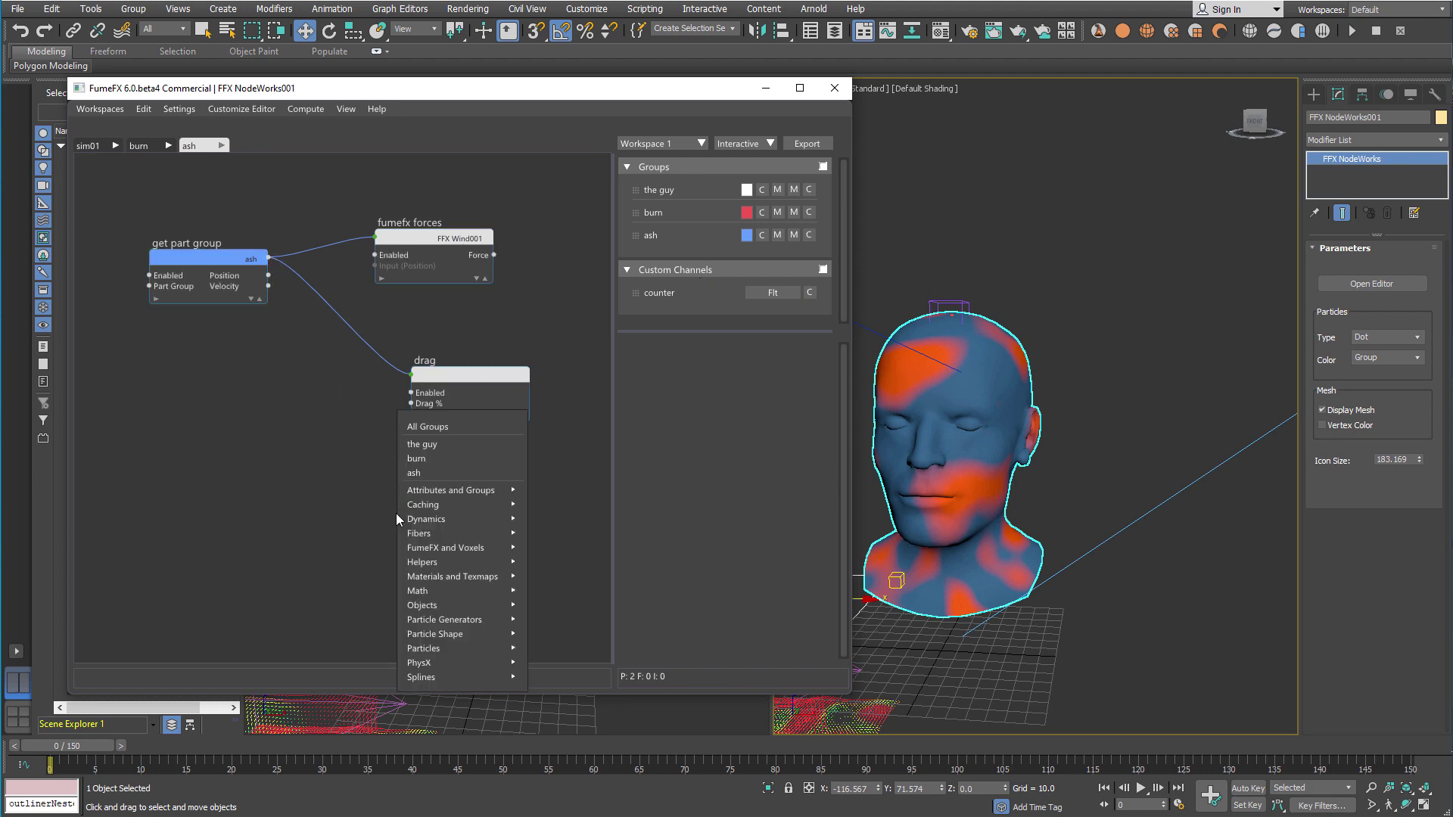
{"action": "type", "text": "spin"}
{"action": "key", "text": "Return"}
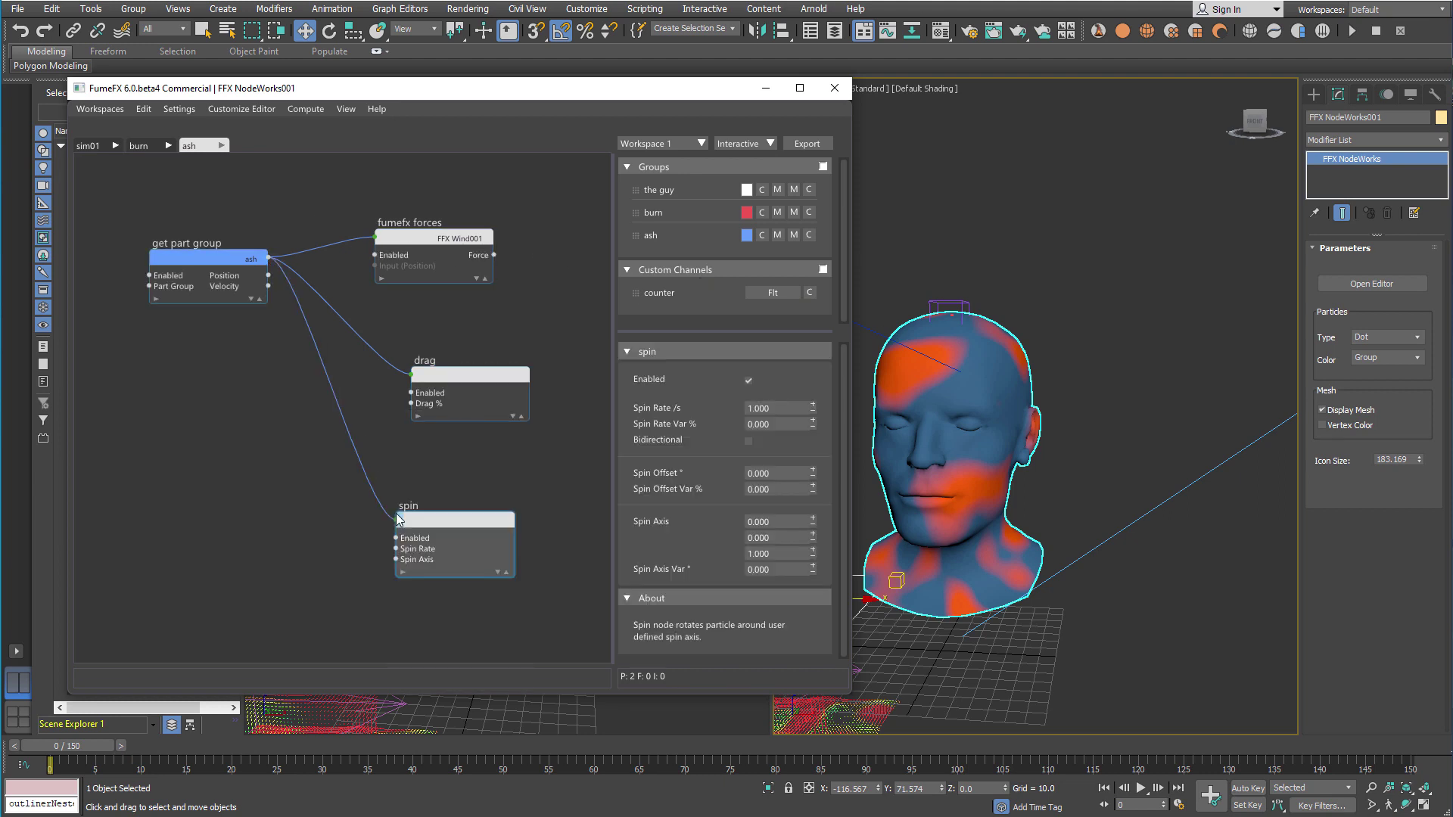
Make the spin bidirectional with a Spin Axis Var of 45° and a Spin Rate Var of 10%, then preview to frame 91
{"action": "left_click_drag", "start_coordinate": [309, 747], "coordinate": [427, 746]}
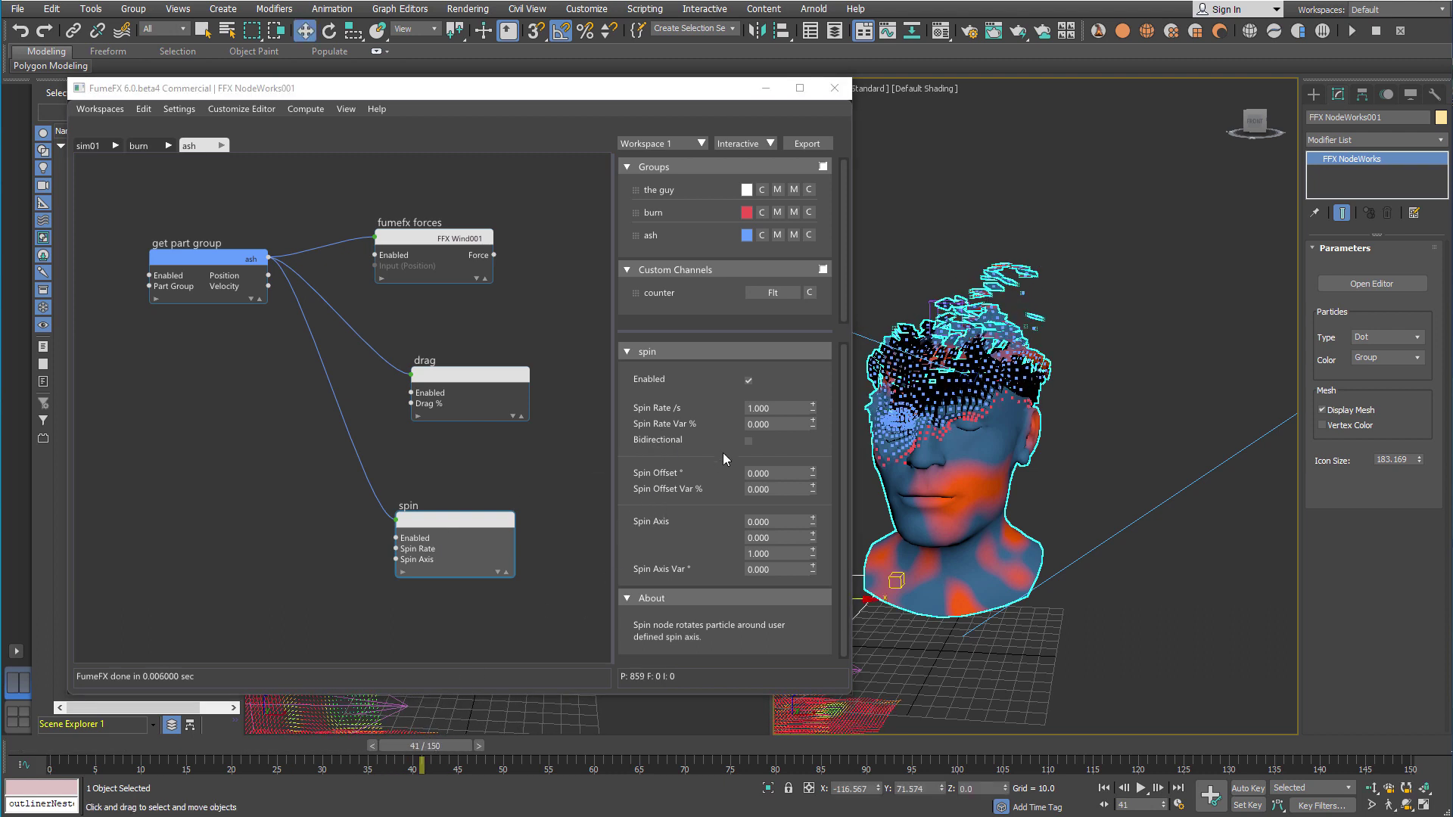
{"action": "left_click", "coordinate": [747, 442]}
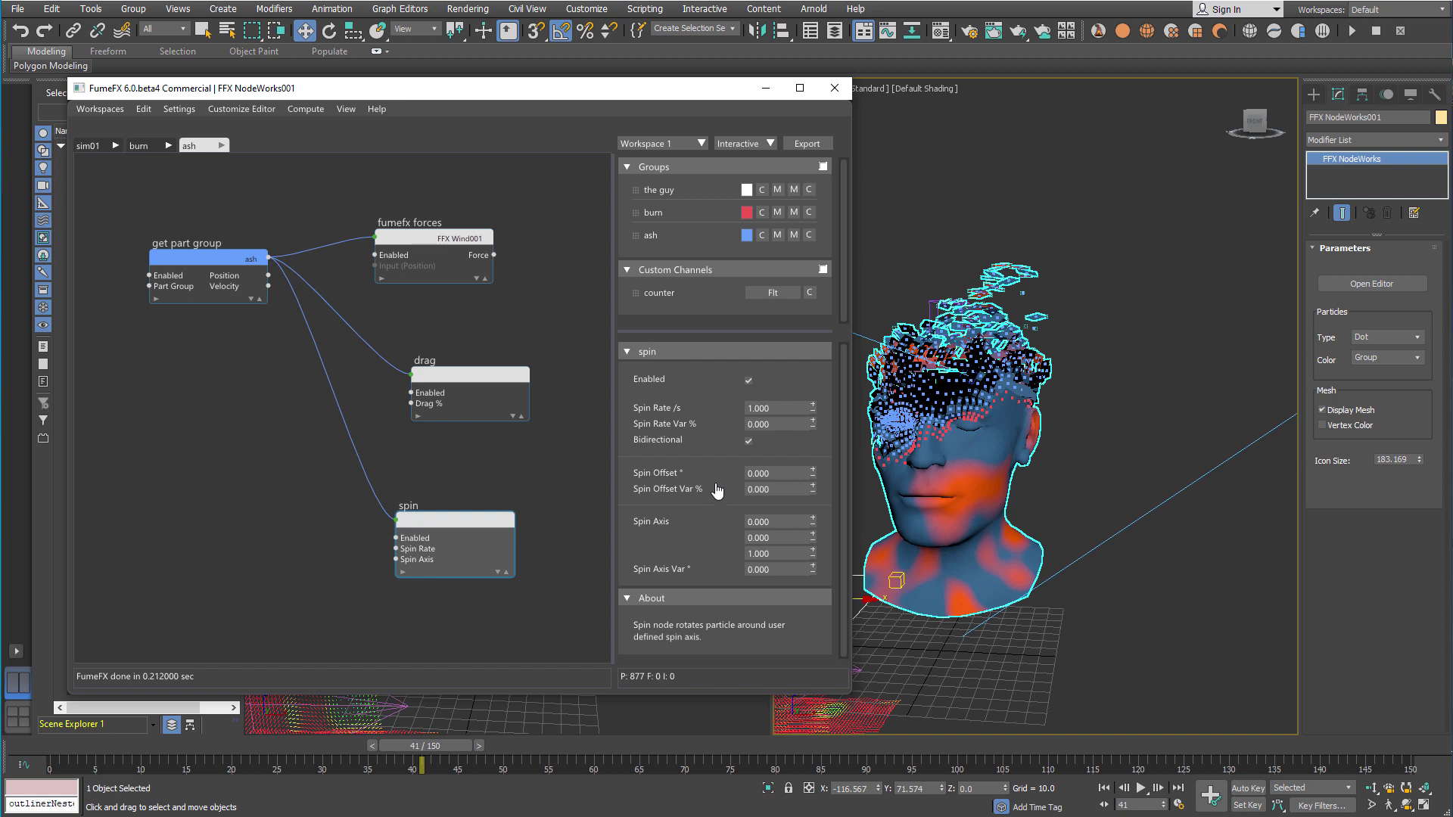
{"action": "left_click", "coordinate": [782, 569]}
{"action": "type", "text": "45"}
{"action": "key", "text": "Return"}
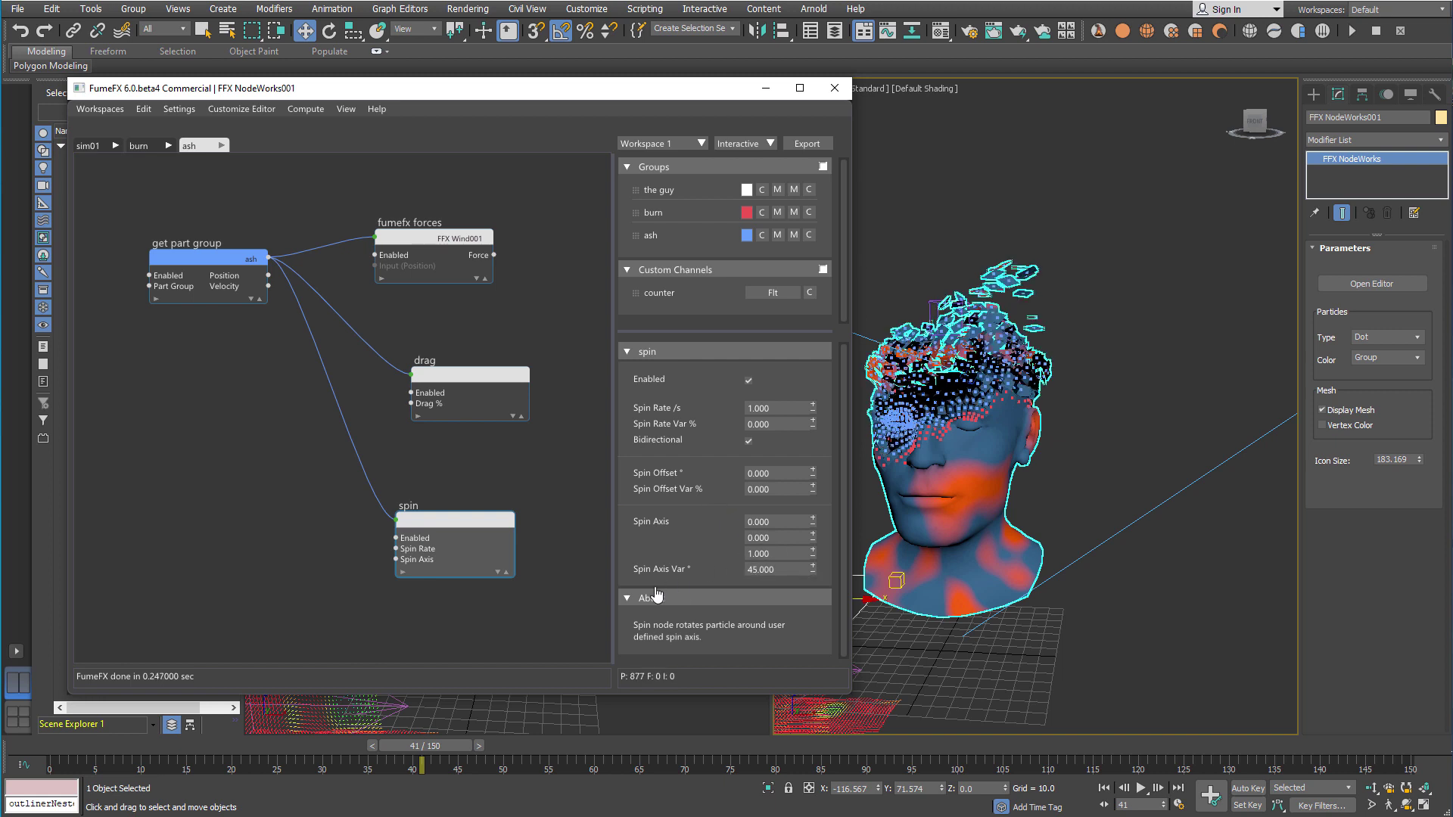
{"action": "left_click", "coordinate": [779, 425]}
{"action": "key", "text": "Return"}
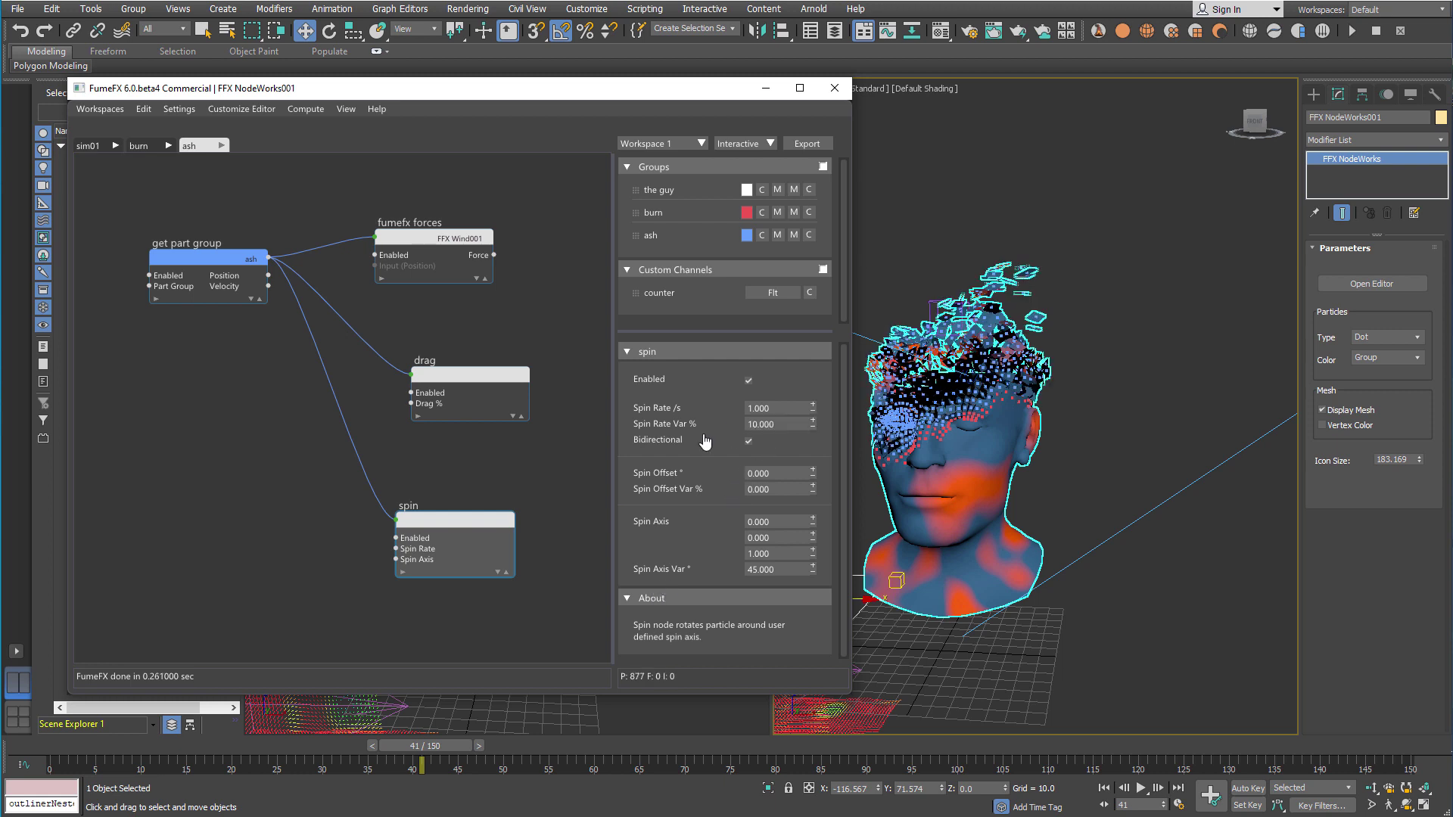
{"action": "left_click_drag", "start_coordinate": [82, 748], "coordinate": [879, 714]}
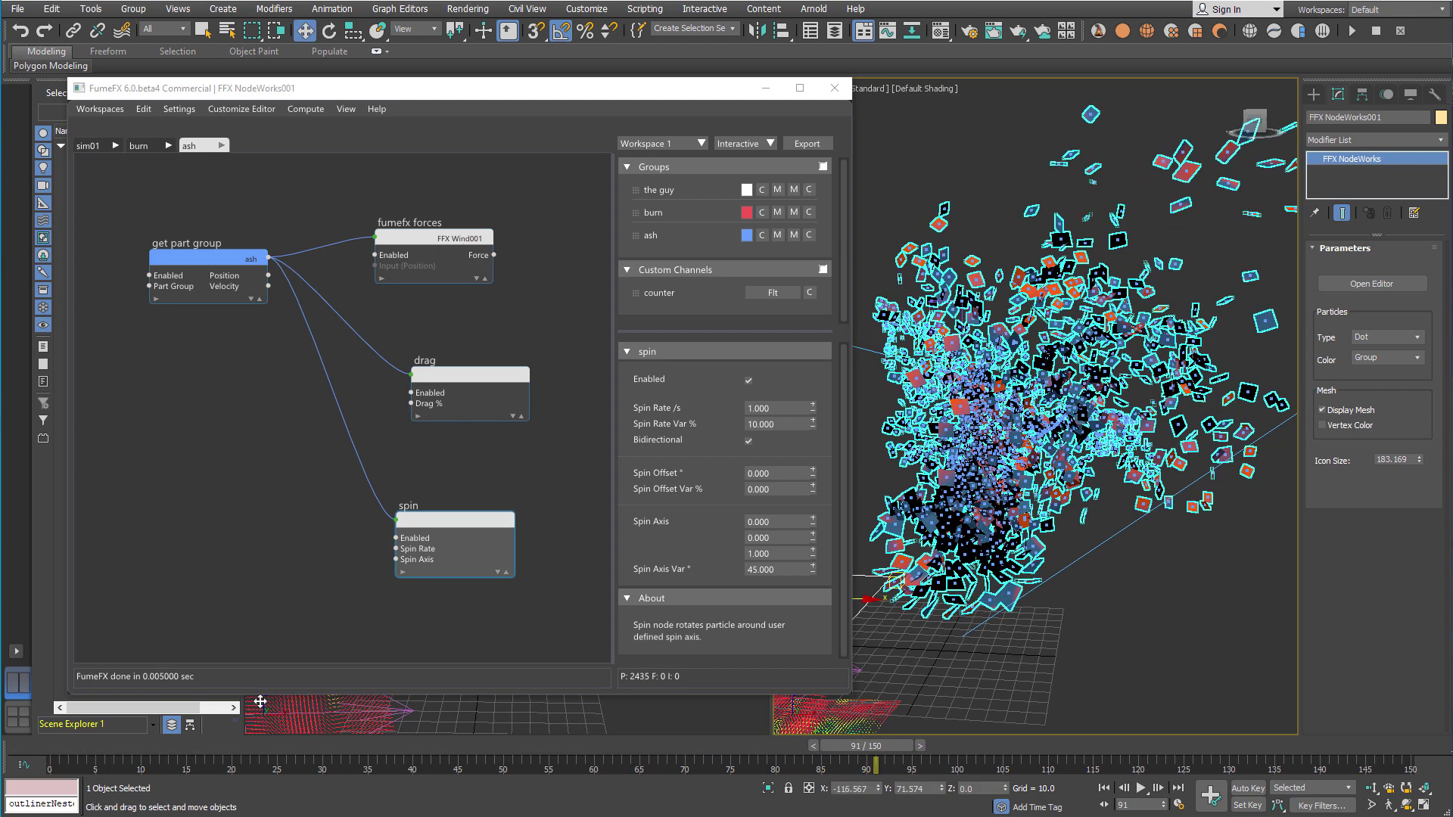
Line up the Drag and Spin nodes in a column beneath the FumeFX Forces node
{"action": "left_click", "coordinate": [457, 377]}
{"action": "left_click_drag", "start_coordinate": [457, 377], "coordinate": [421, 338]}
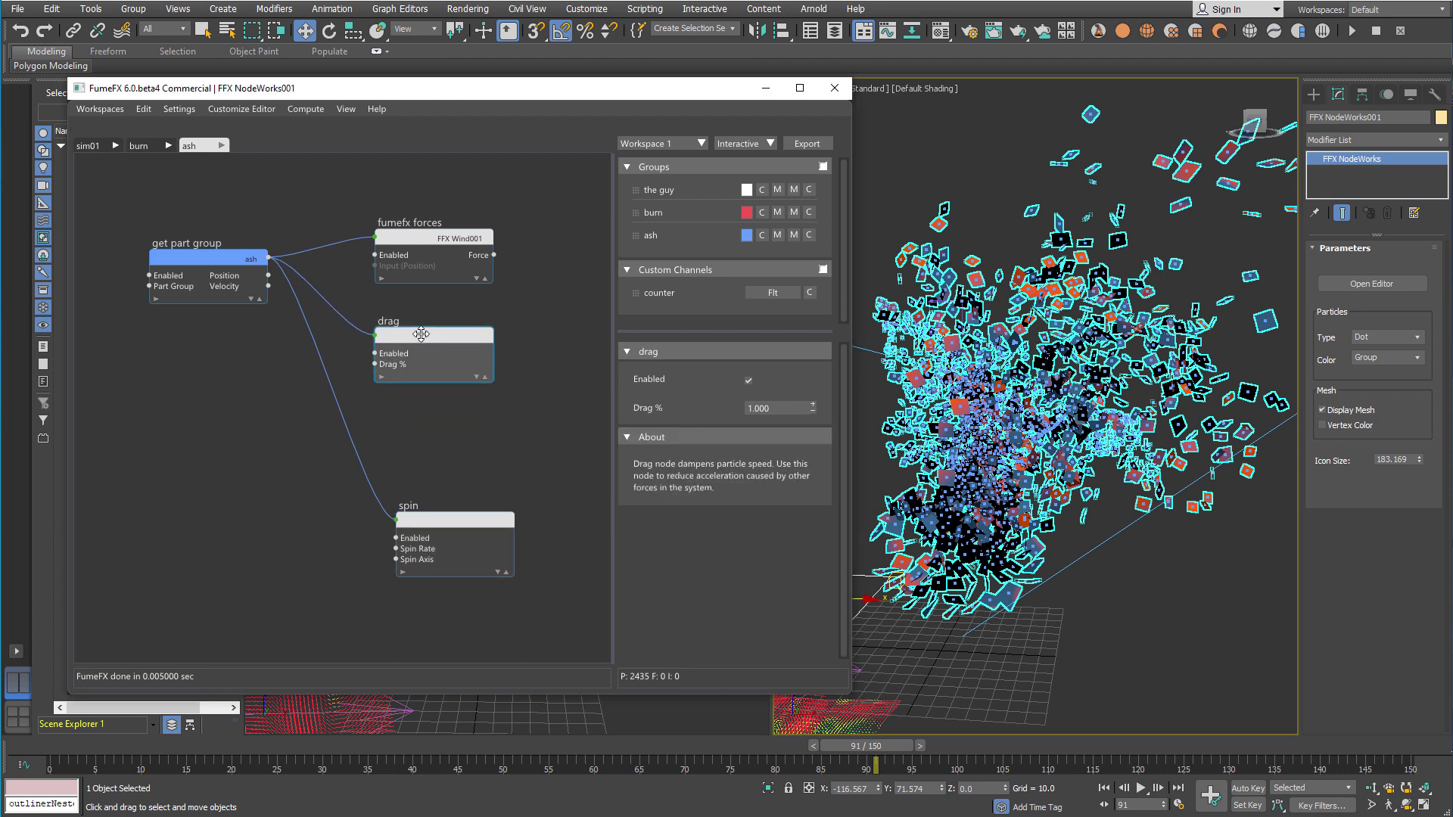
{"action": "left_click_drag", "start_coordinate": [459, 518], "coordinate": [435, 418]}
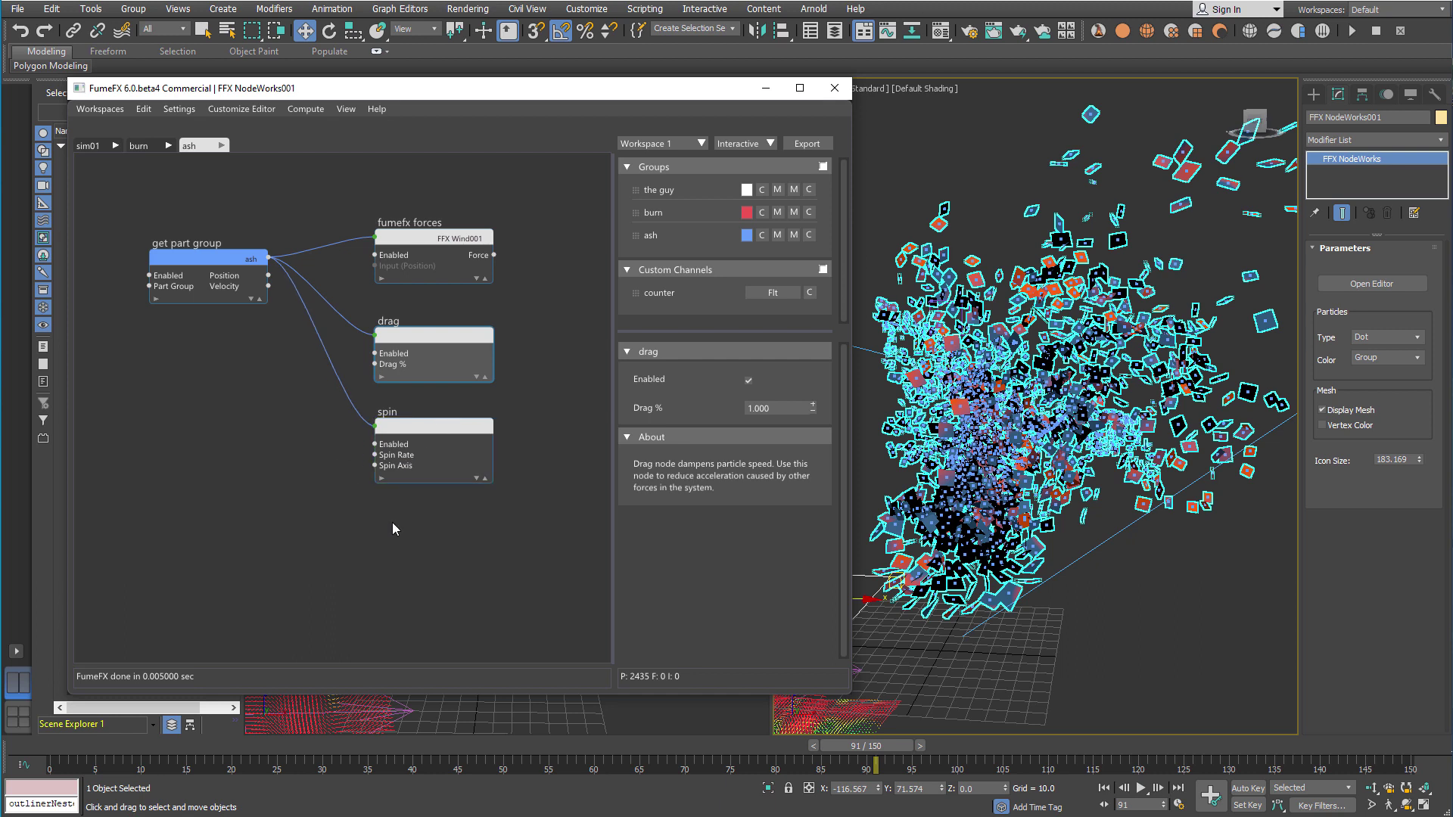
Add a Math node below Spin, change its A input to Flt3, and feed it the ash group's Scale
{"action": "left_click", "coordinate": [417, 549]}
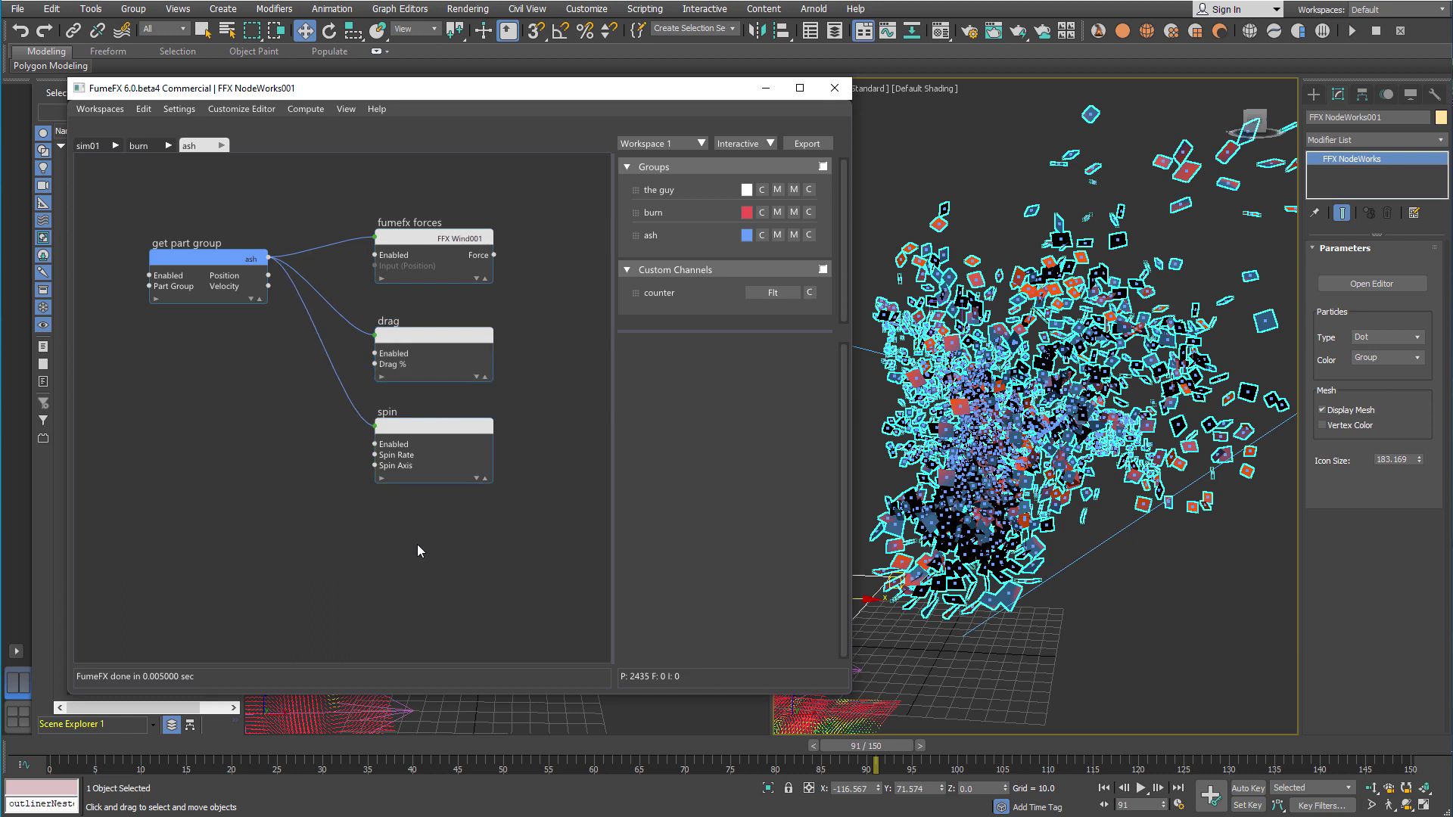
{"action": "key", "text": "Tab"}
{"action": "type", "text": "math"}
{"action": "key", "text": "Return"}
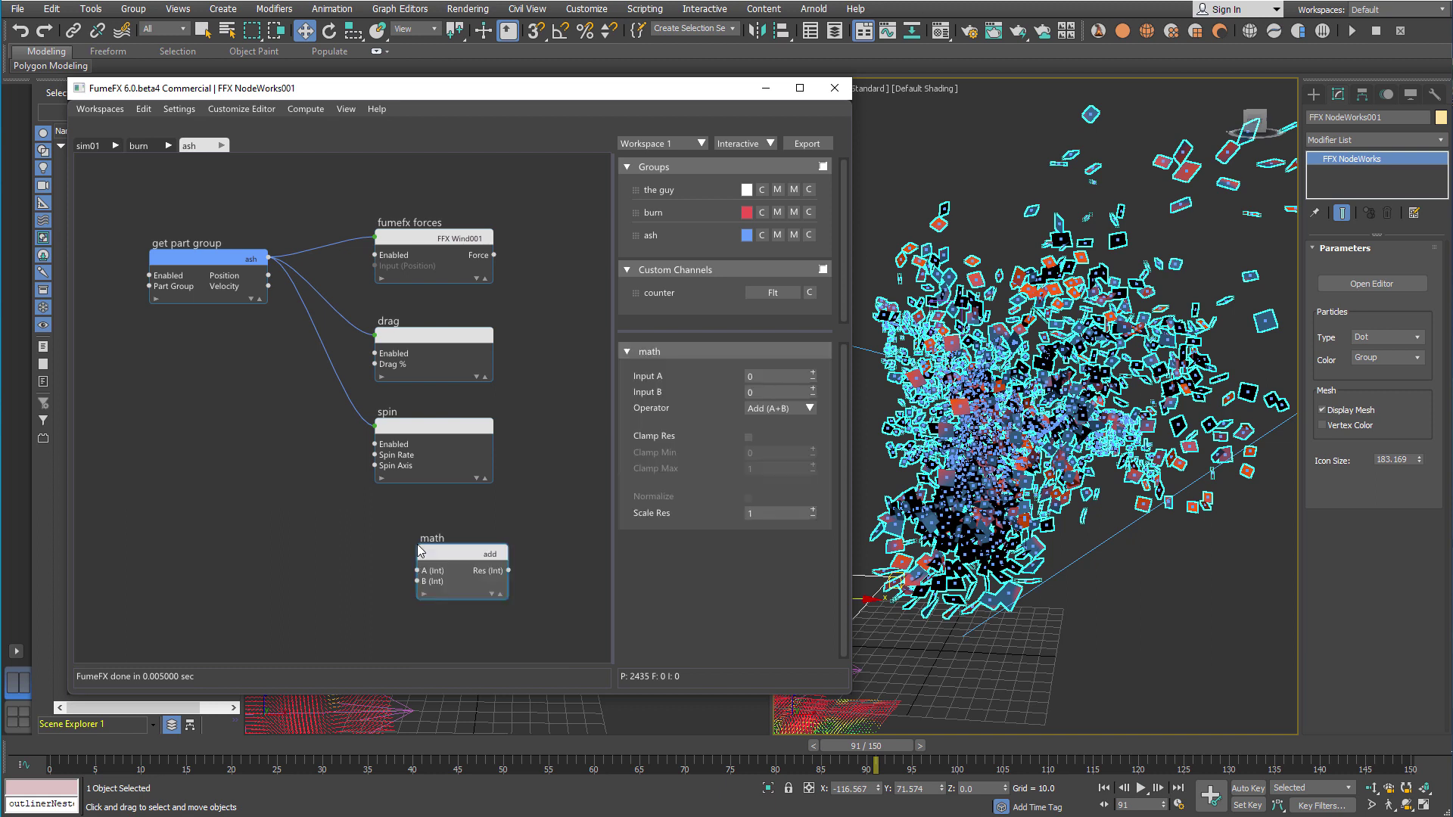
{"action": "right_click", "coordinate": [430, 579]}
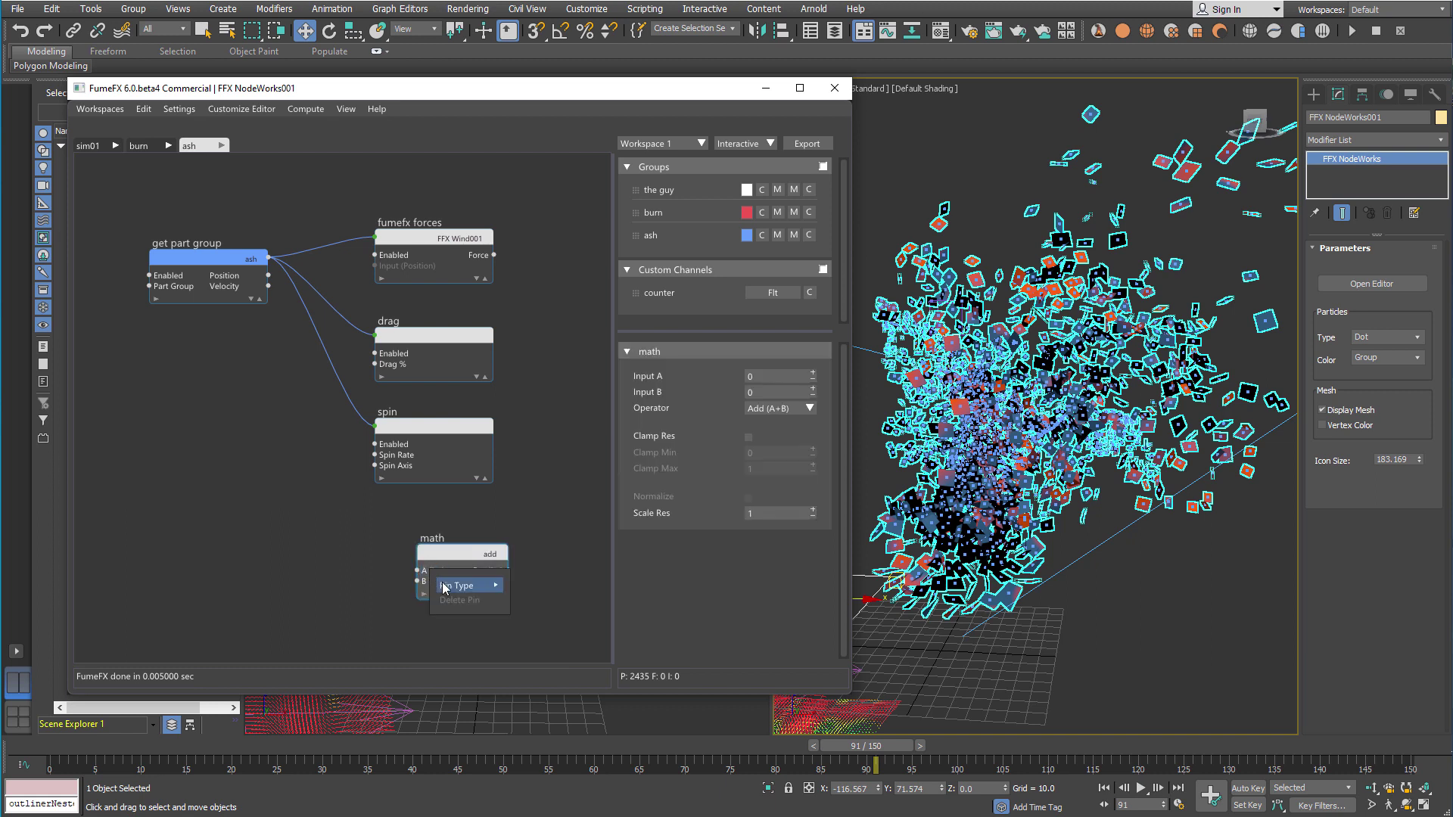
{"action": "mouse_move", "coordinate": [447, 589]}
{"action": "left_click", "coordinate": [526, 518]}
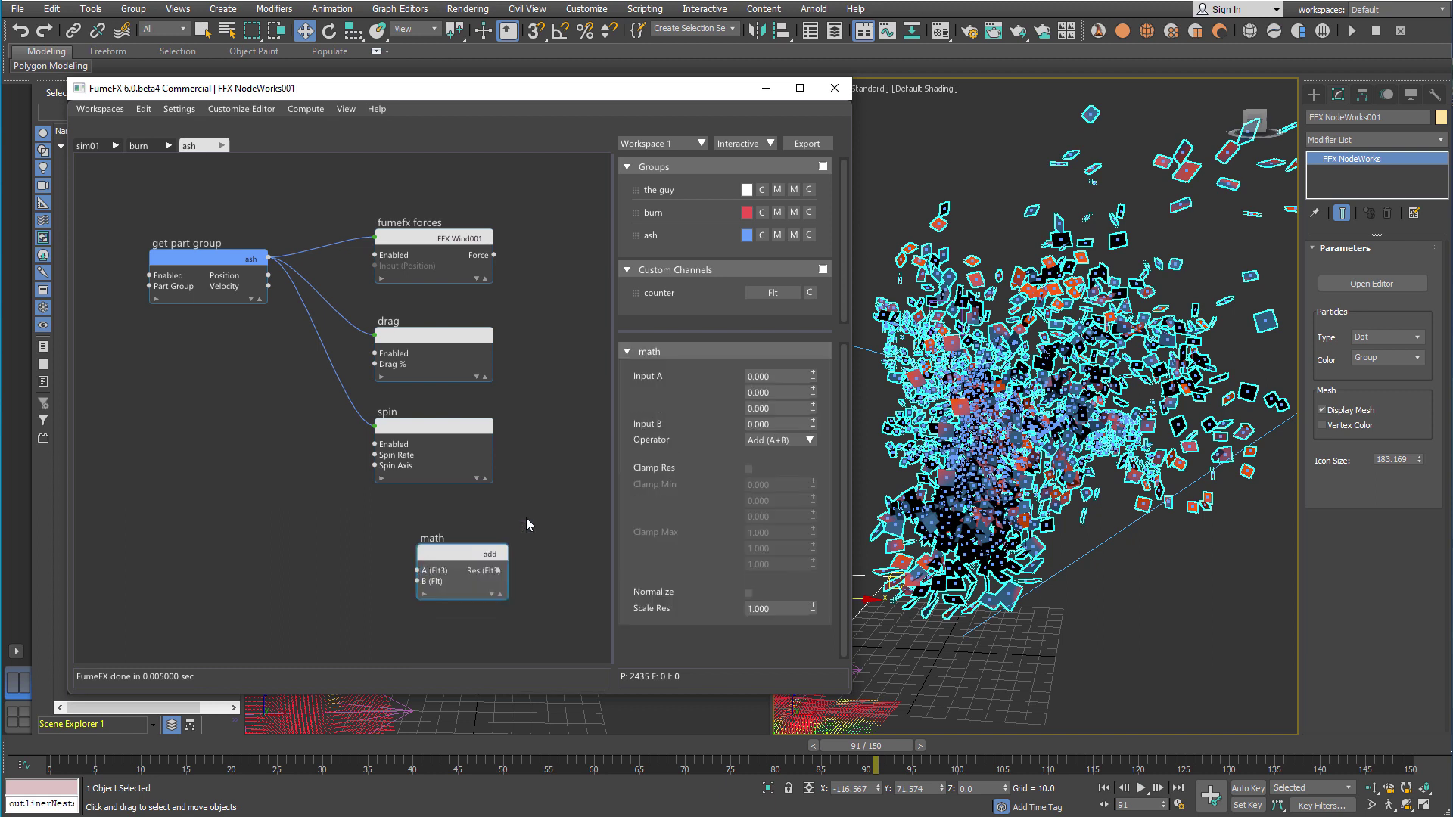
{"action": "left_click_drag", "start_coordinate": [418, 571], "coordinate": [267, 349]}
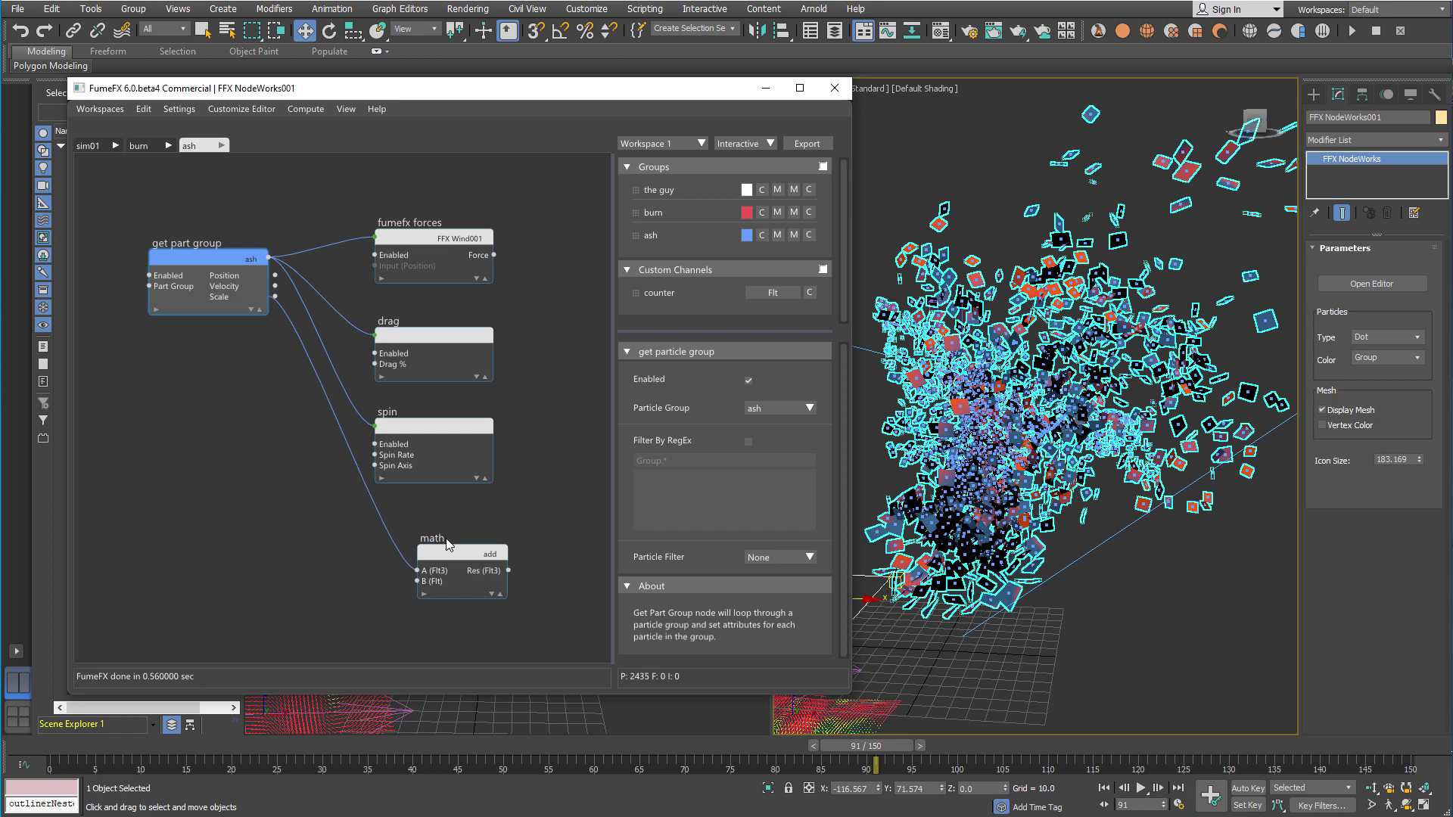
{"action": "left_click_drag", "start_coordinate": [446, 548], "coordinate": [404, 520]}
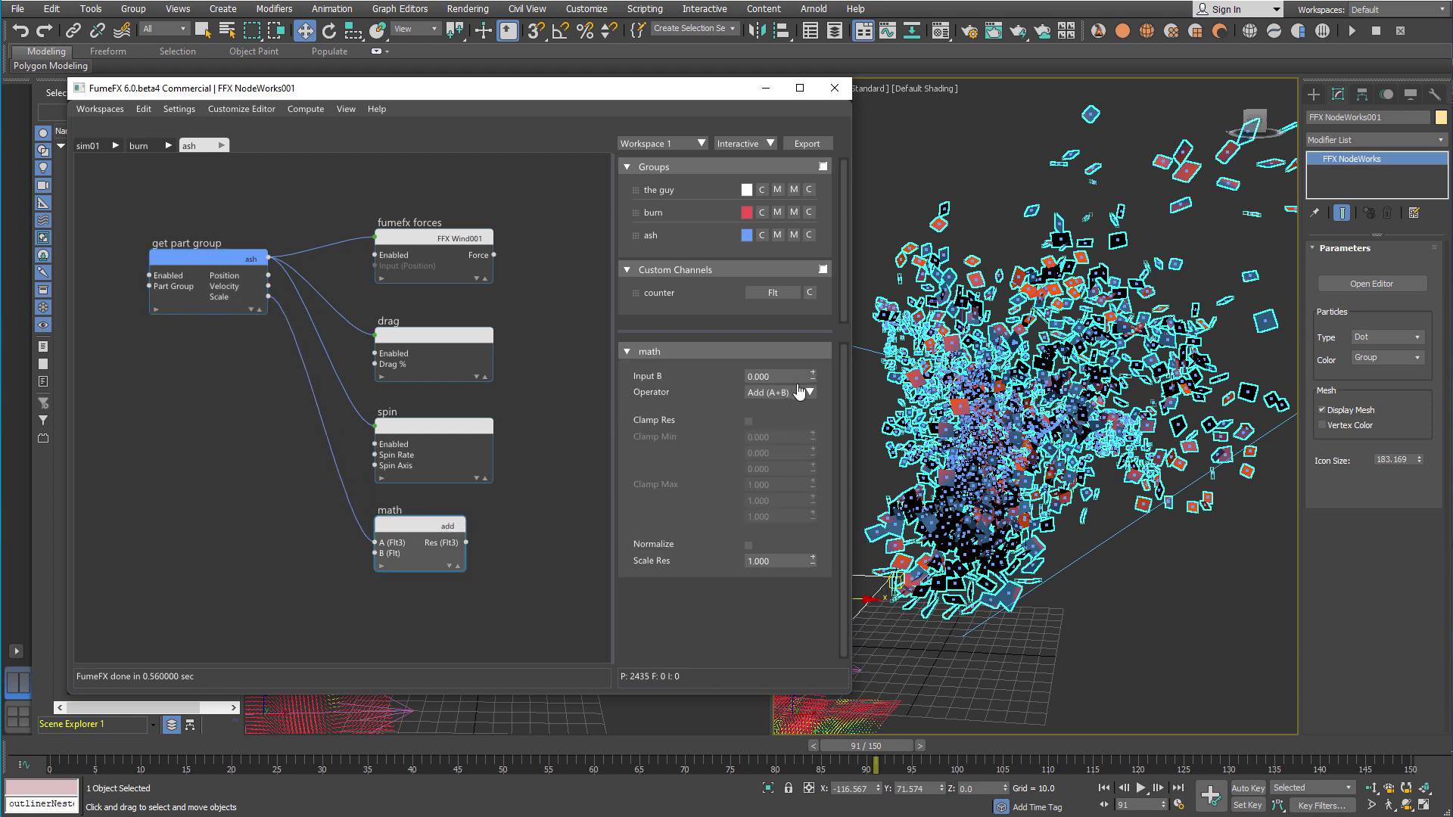
Set the Math node's operator to Multiply (A*B) and its Input B to 0.96
{"action": "left_click", "coordinate": [799, 399]}
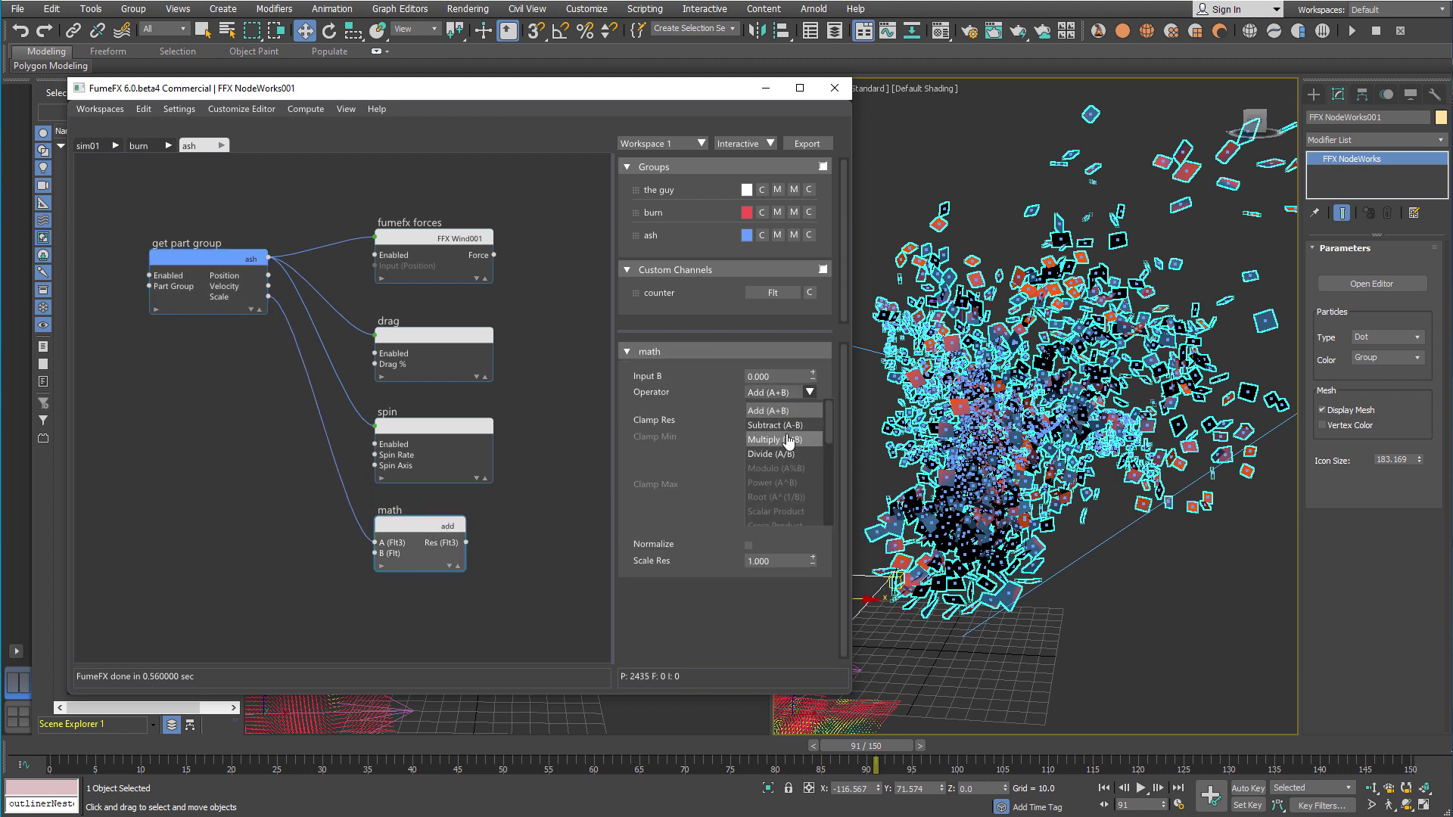
{"action": "left_click", "coordinate": [787, 425]}
{"action": "left_click", "coordinate": [785, 375]}
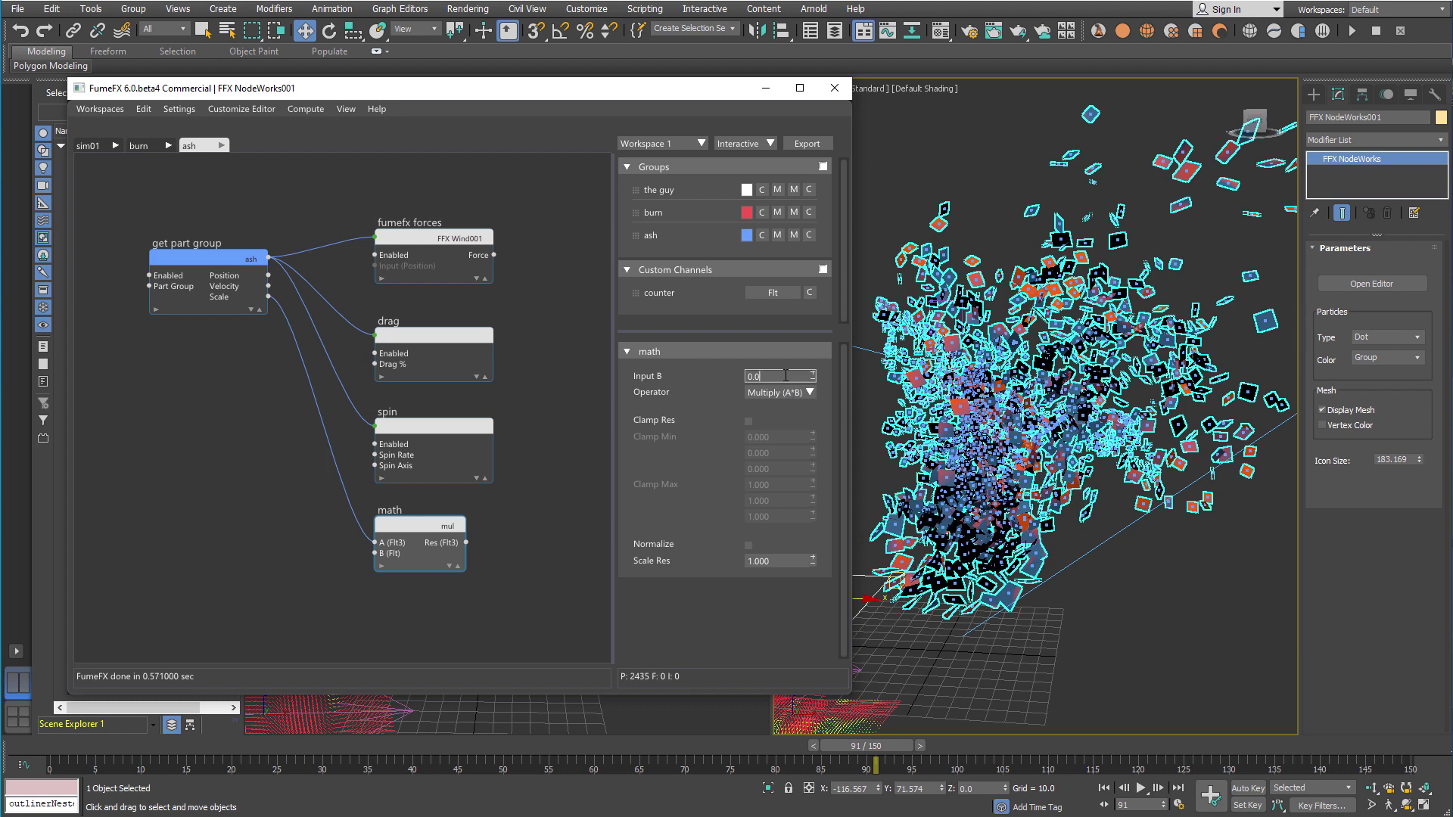
{"action": "type", "text": "0.96"}
{"action": "key", "text": "Return"}
Add a Set Part Attrib node, route the Math result into its Scale input, and preview the shrinking ash to frame 91
{"action": "middle_click_drag", "start_coordinate": [517, 543], "coordinate": [406, 521]}
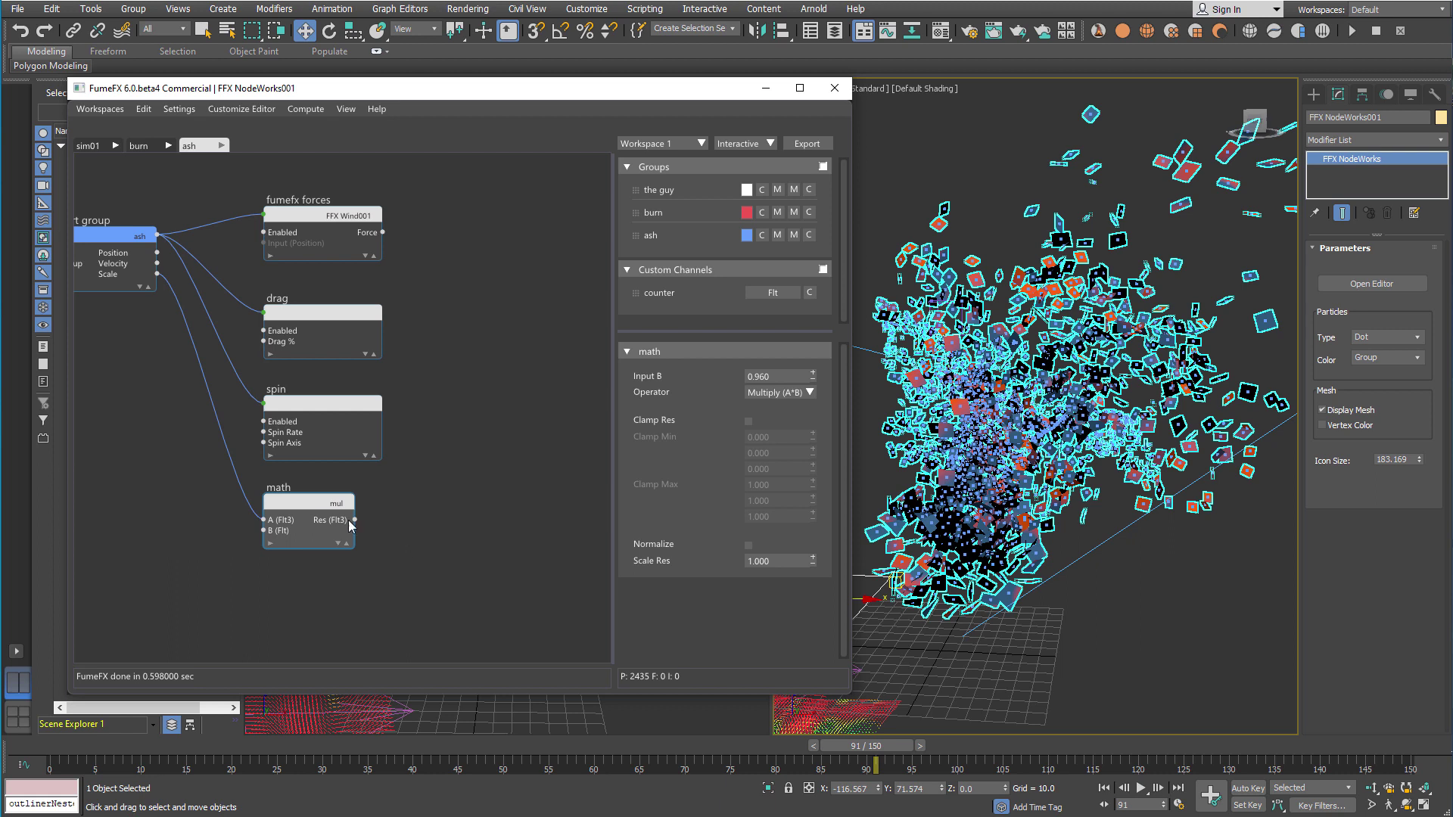
{"action": "left_click", "coordinate": [417, 504]}
{"action": "right_click", "coordinate": [426, 504]}
{"action": "type", "text": "set p"}
{"action": "key", "text": "Return"}
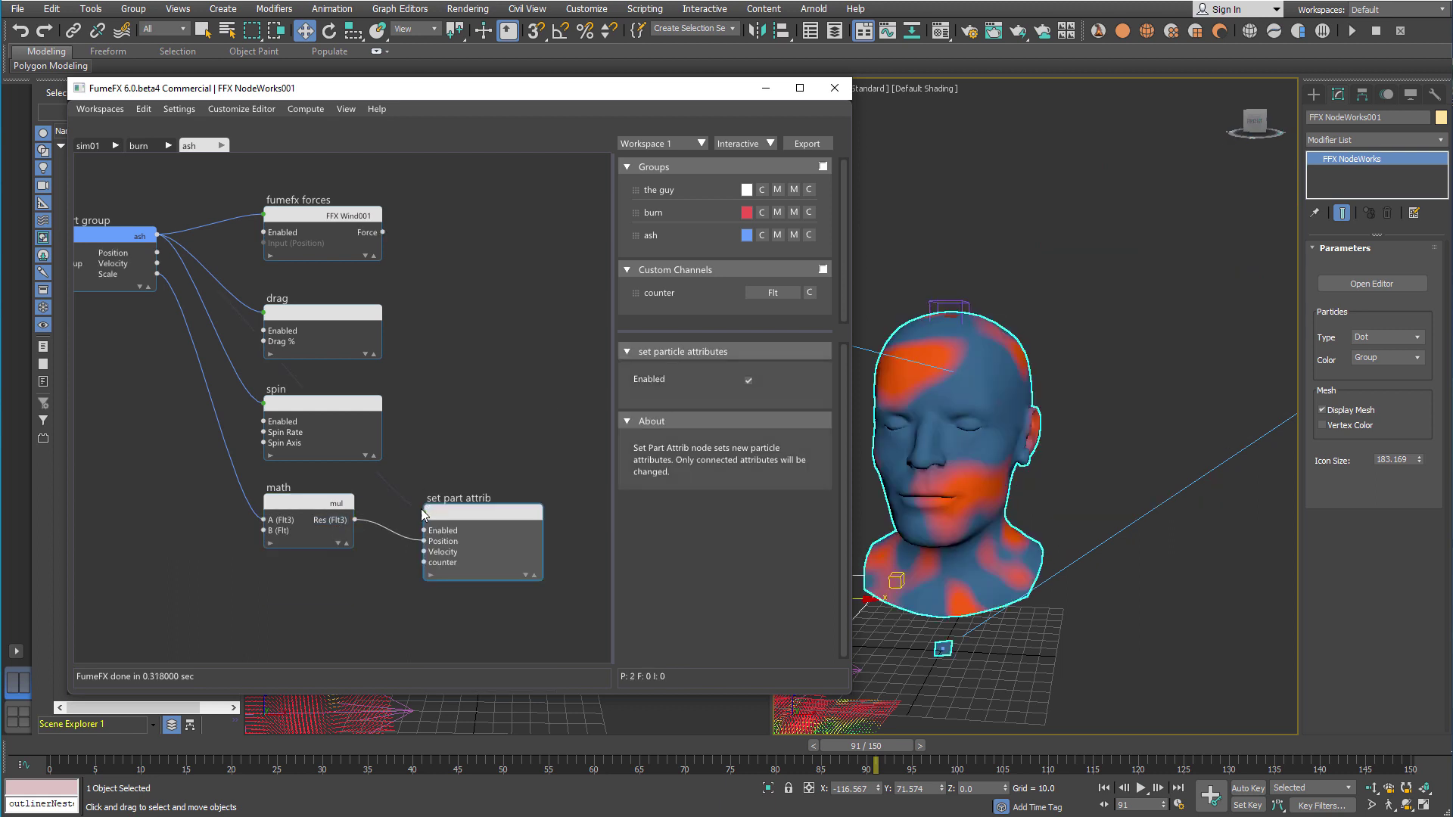
{"action": "left_click_drag", "start_coordinate": [441, 544], "coordinate": [445, 605]}
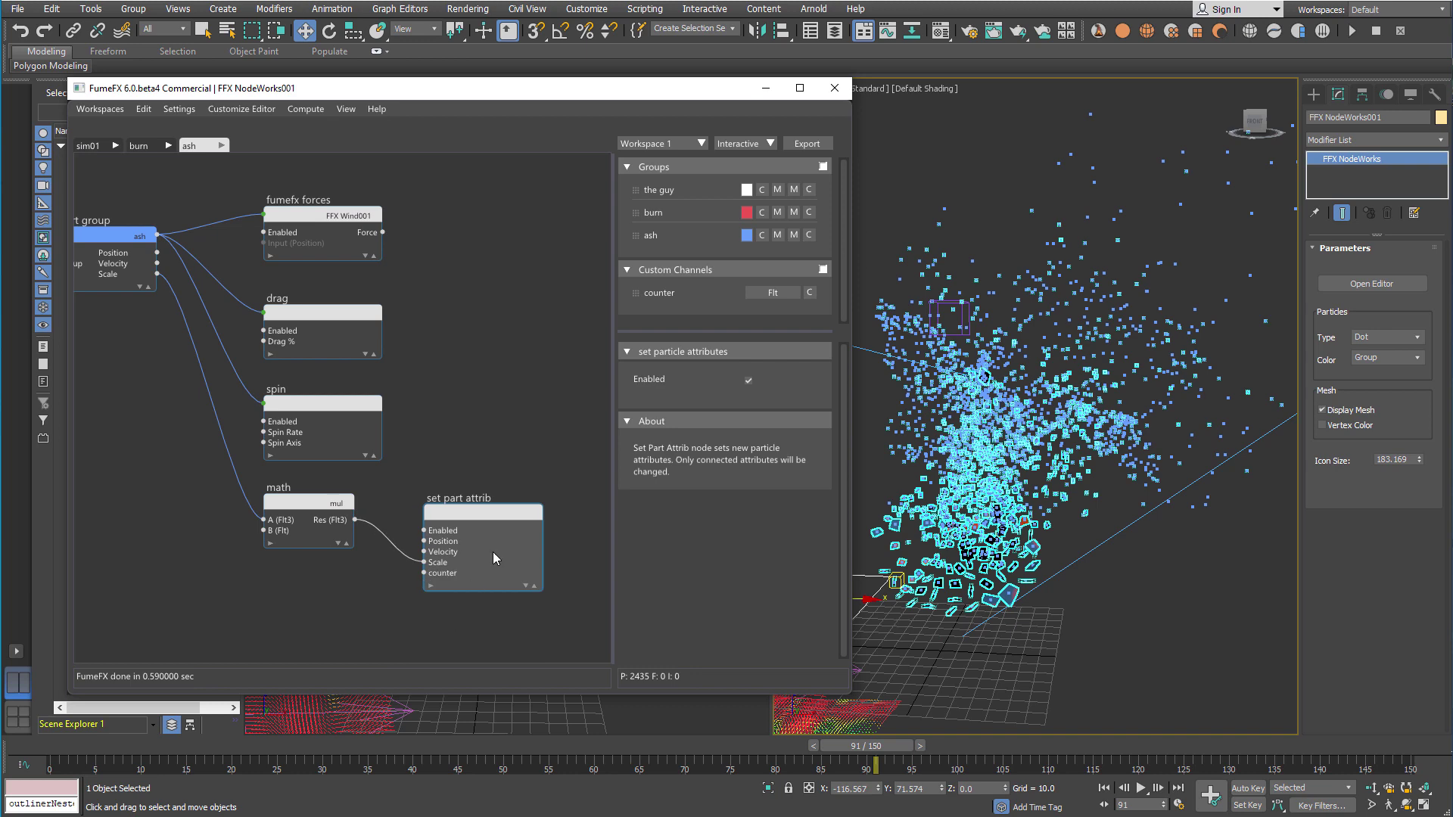
{"action": "left_click_drag", "start_coordinate": [143, 747], "coordinate": [869, 731]}
Render frames 31, 42 and 50 in Arnold RenderView to examine the burning head, and close the render window
{"action": "left_click_drag", "start_coordinate": [115, 766], "coordinate": [332, 731]}
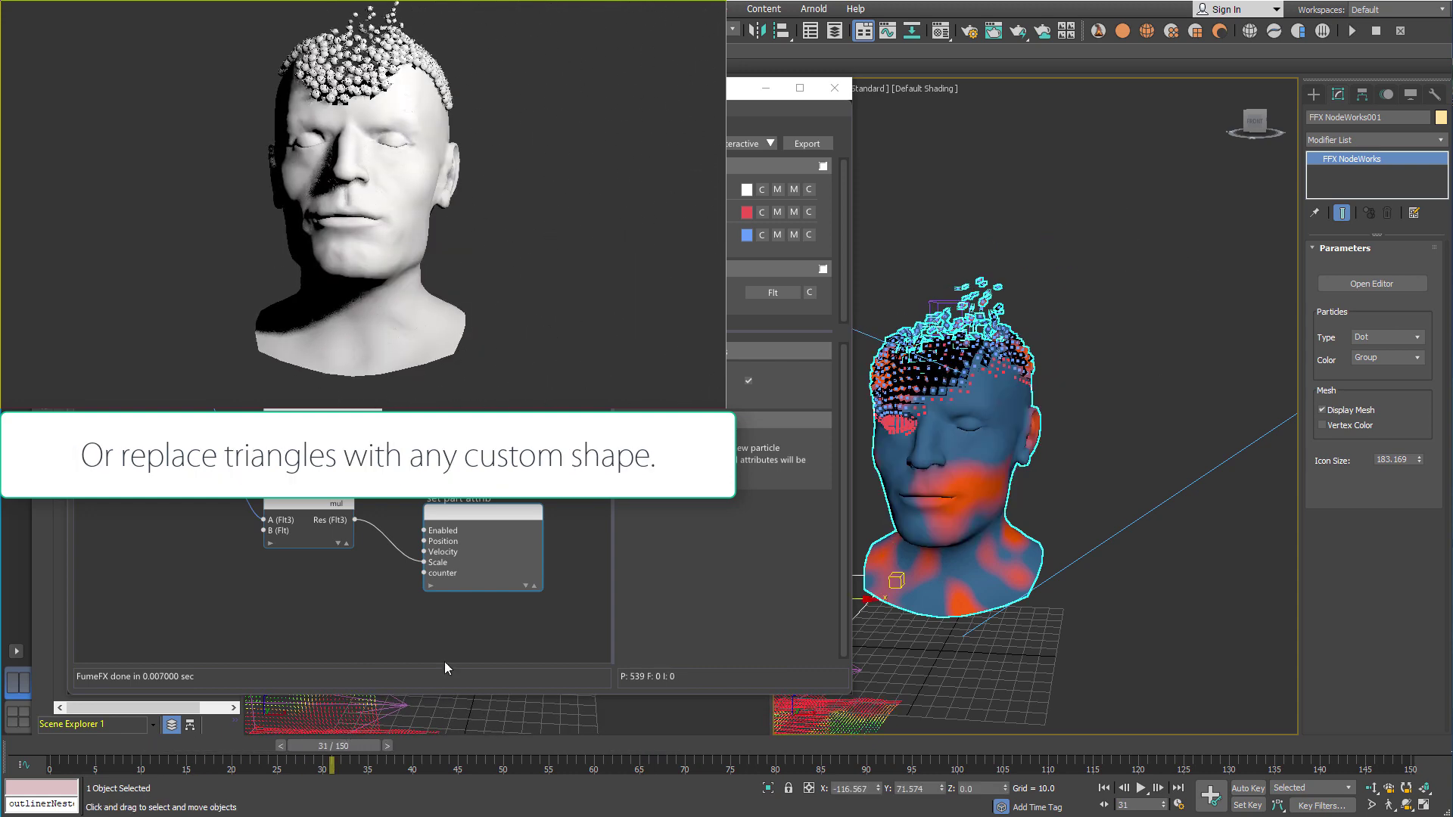
{"action": "left_click", "coordinate": [813, 11]}
{"action": "left_click", "coordinate": [829, 36]}
{"action": "left_click_drag", "start_coordinate": [1086, 398], "coordinate": [689, 176]}
{"action": "left_click", "coordinate": [996, 198]}
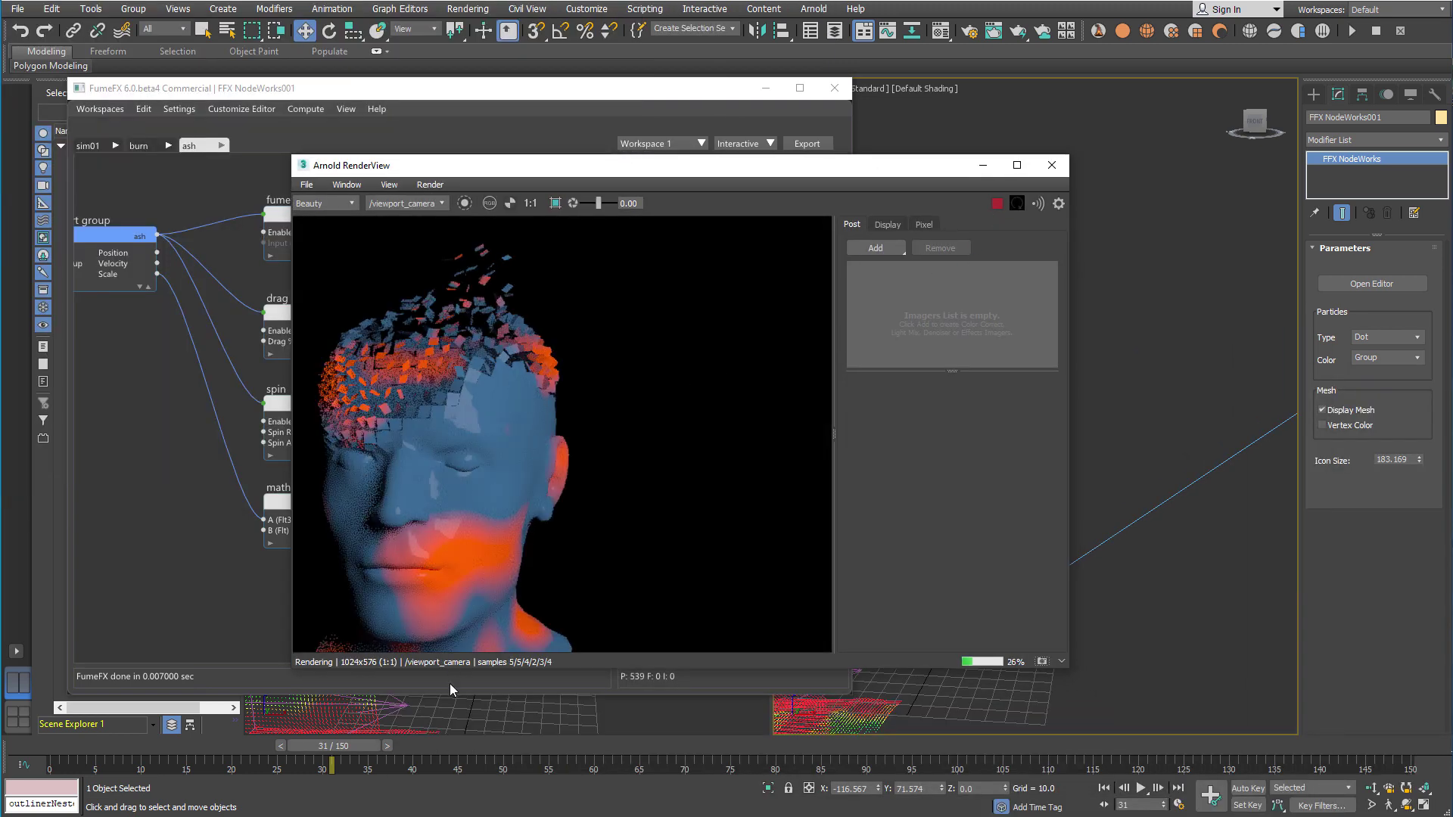
{"action": "left_click", "coordinate": [424, 745]}
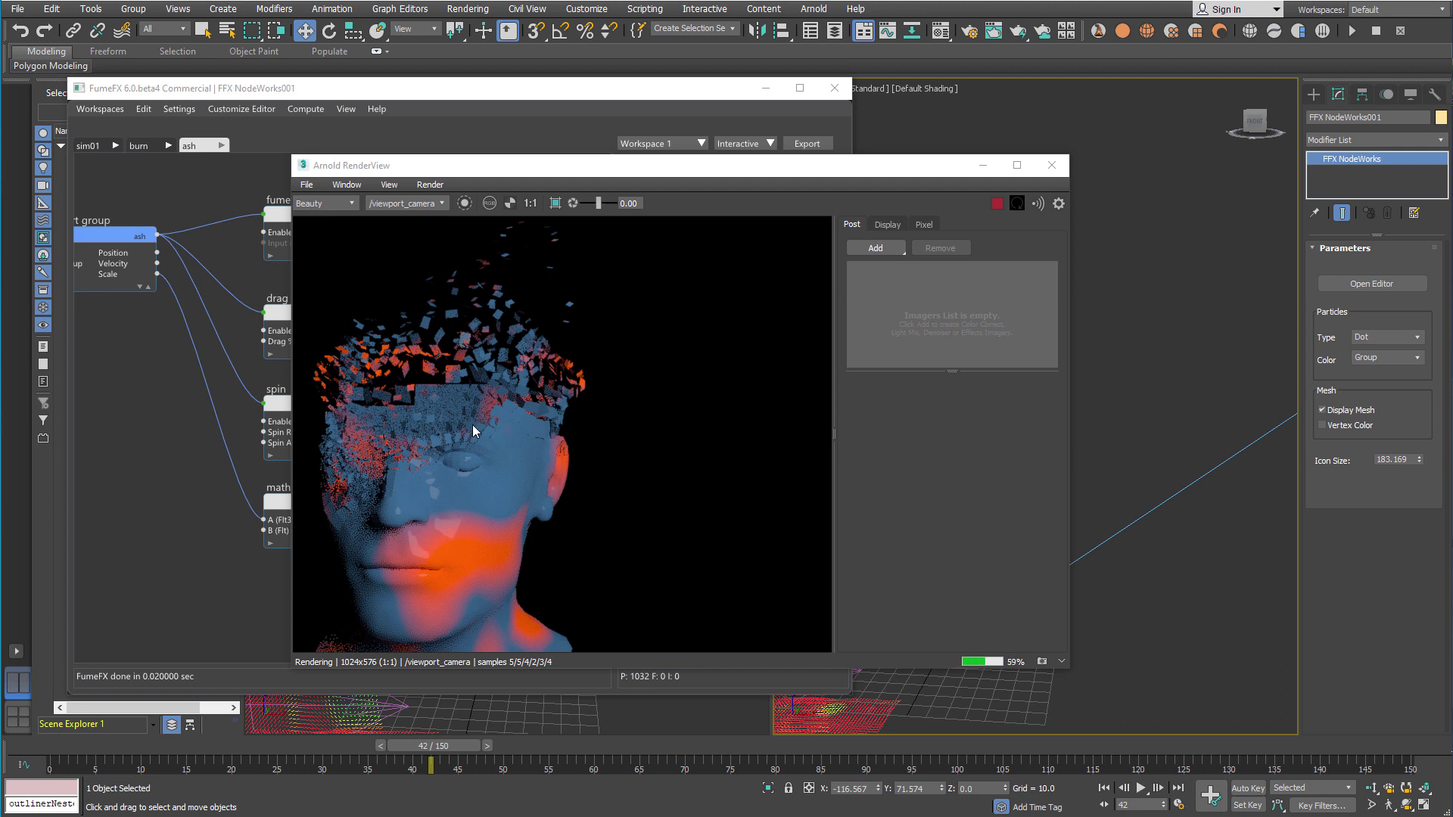
{"action": "left_click", "coordinate": [503, 745]}
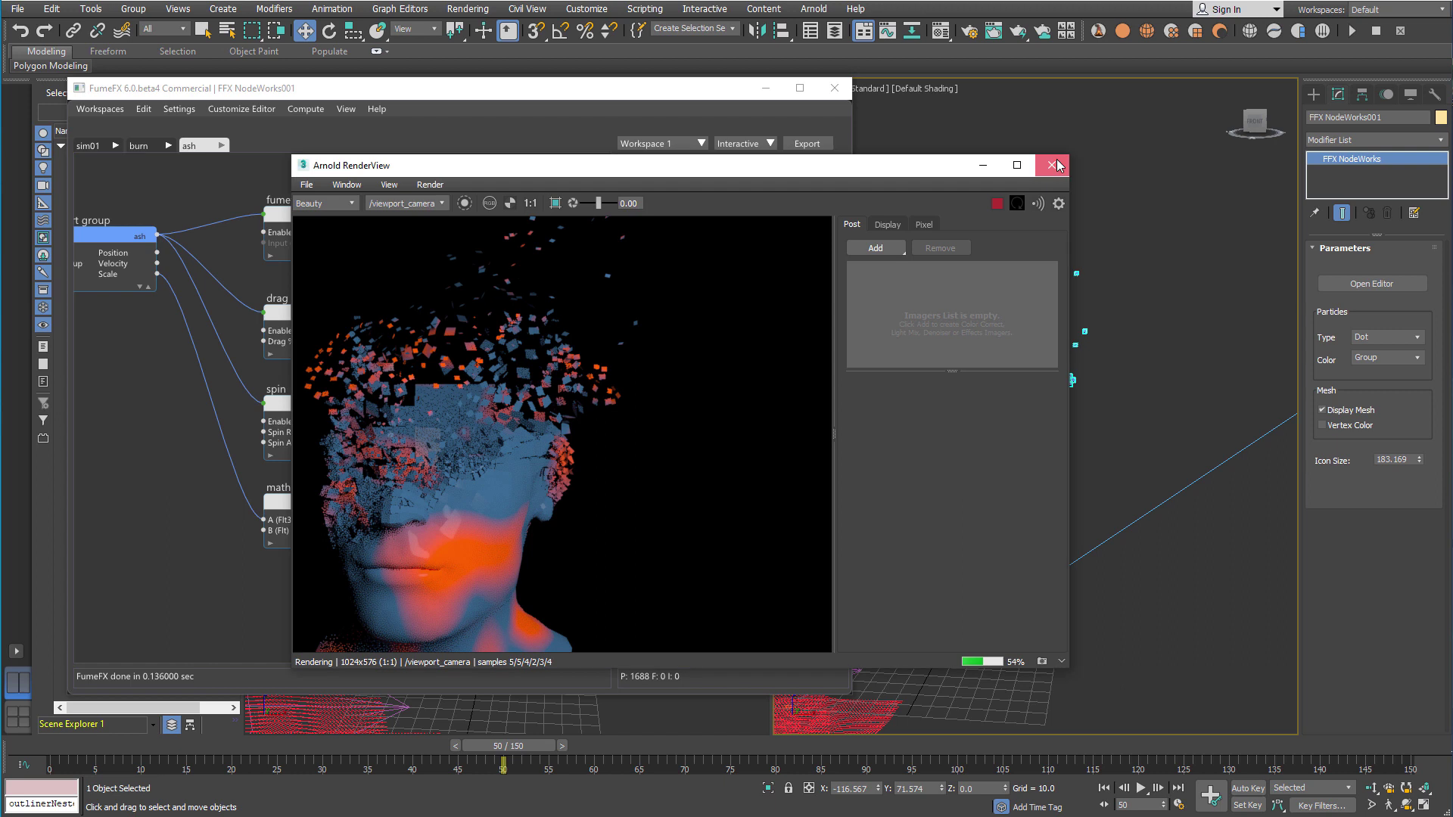
{"action": "left_click", "coordinate": [1051, 165]}
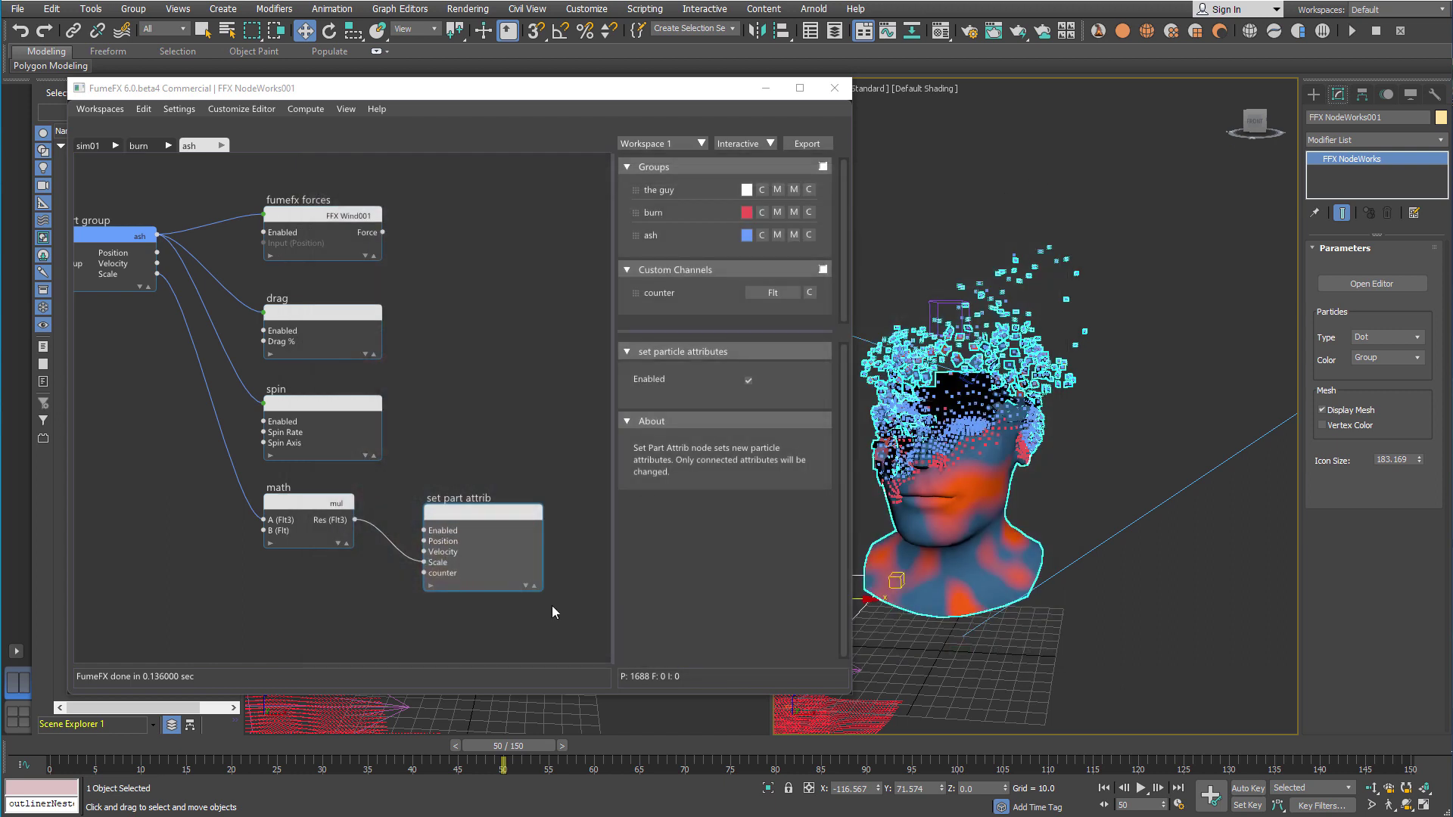
Return to the start of the simulation and enable the Color attribute (fxp_color) in the Arnold User Data Export settings
{"action": "key", "text": "Home"}
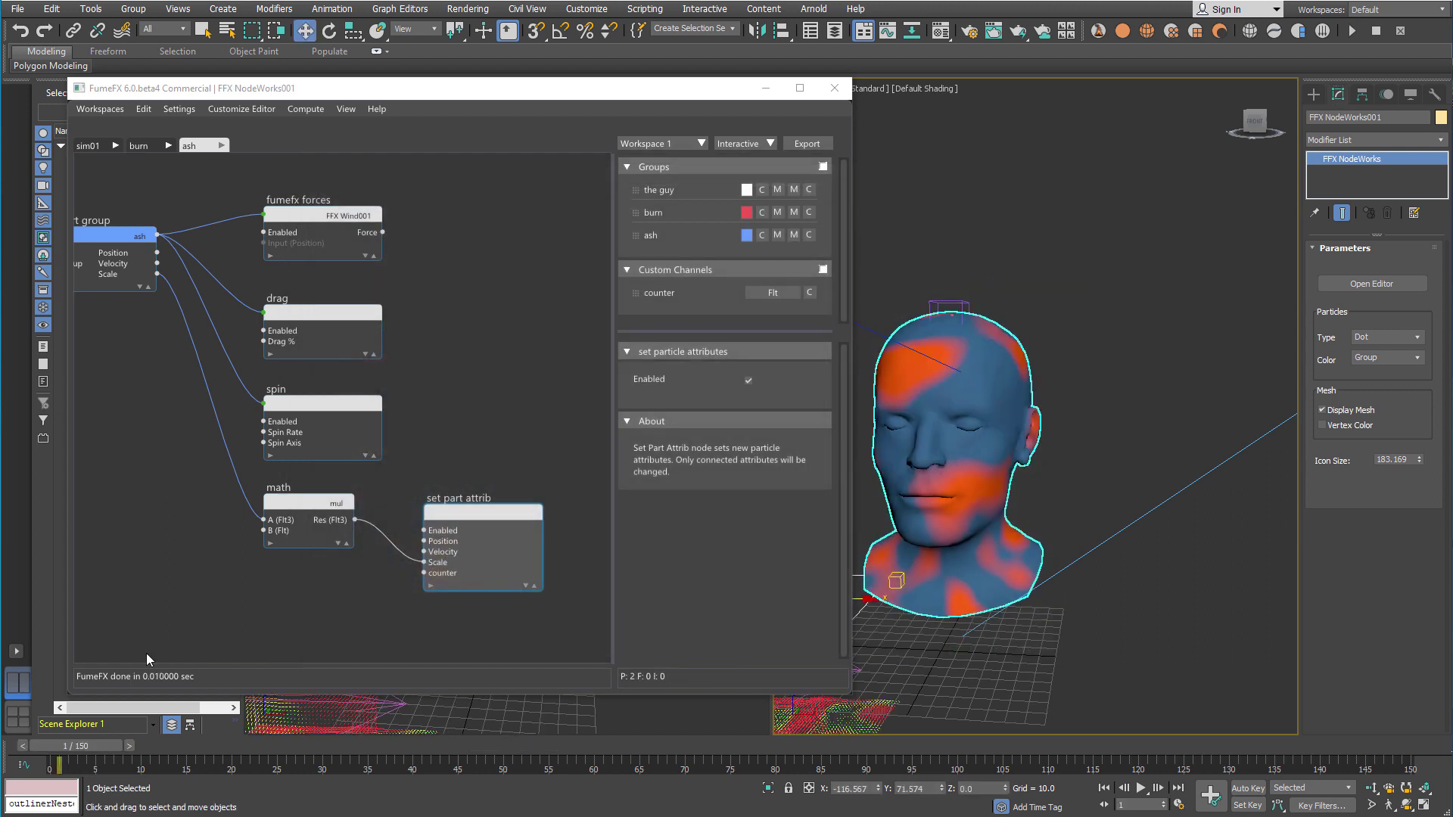
{"action": "left_click", "coordinate": [179, 109]}
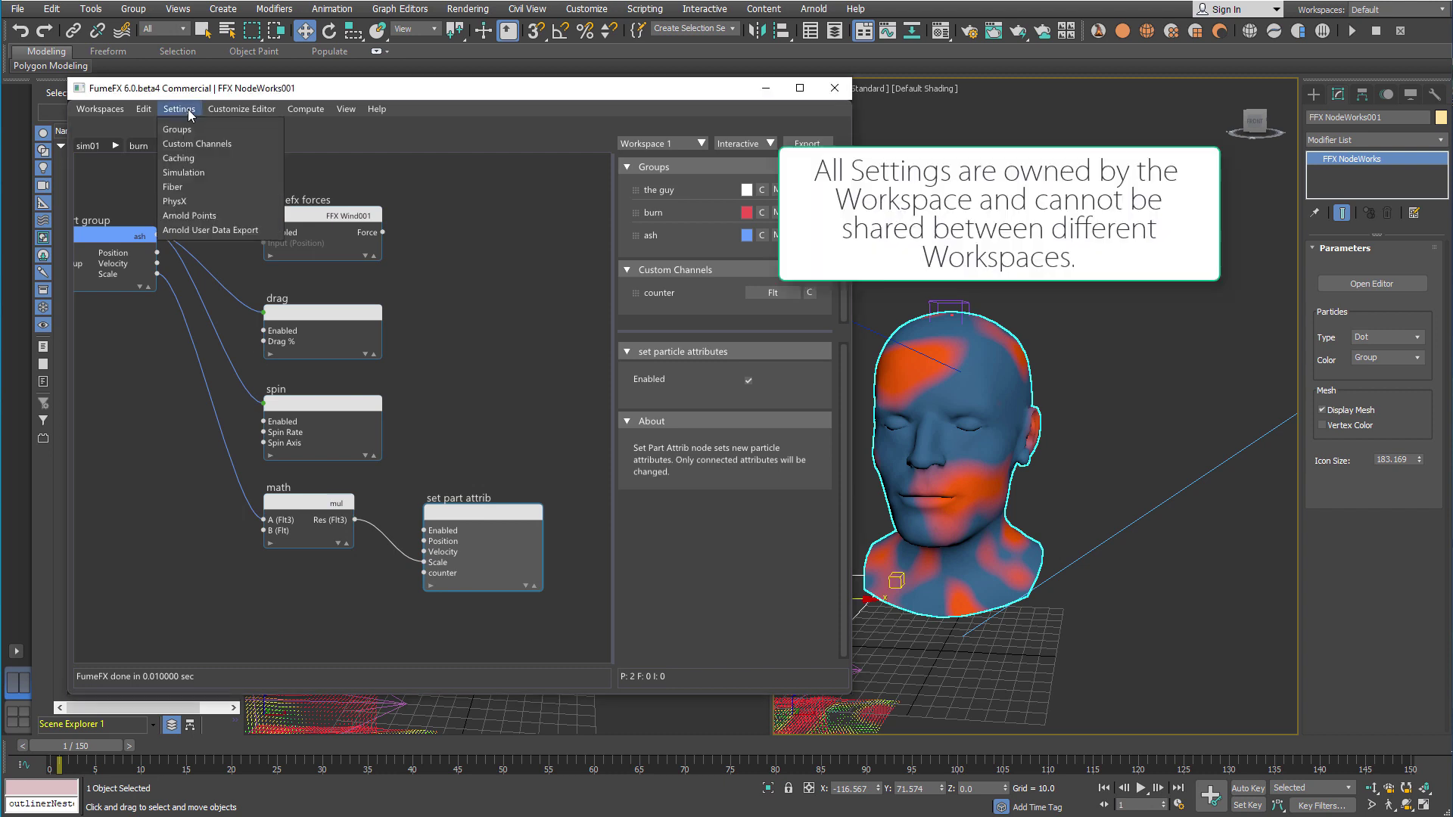
{"action": "left_click", "coordinate": [248, 239]}
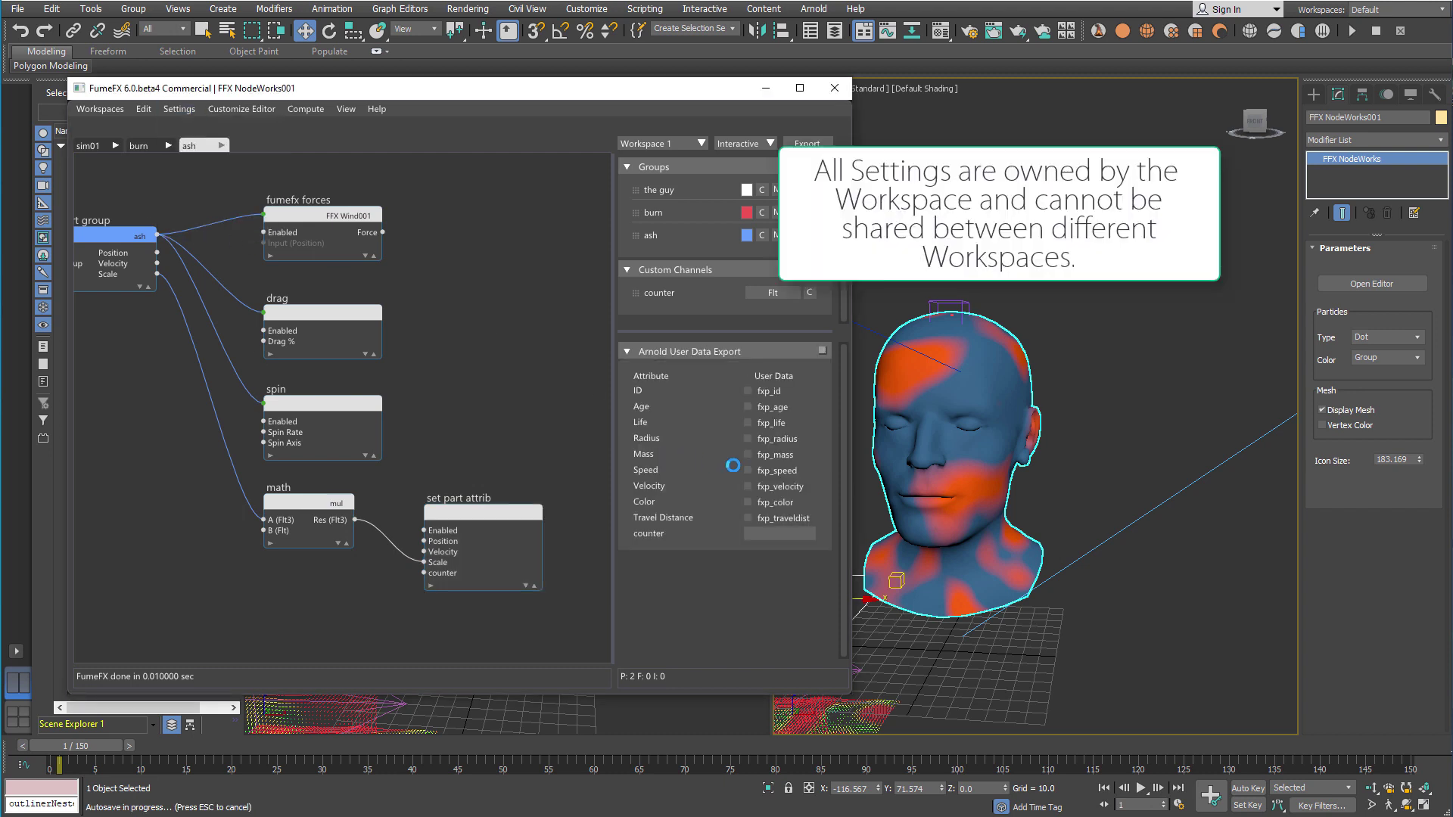
{"action": "left_click", "coordinate": [748, 502]}
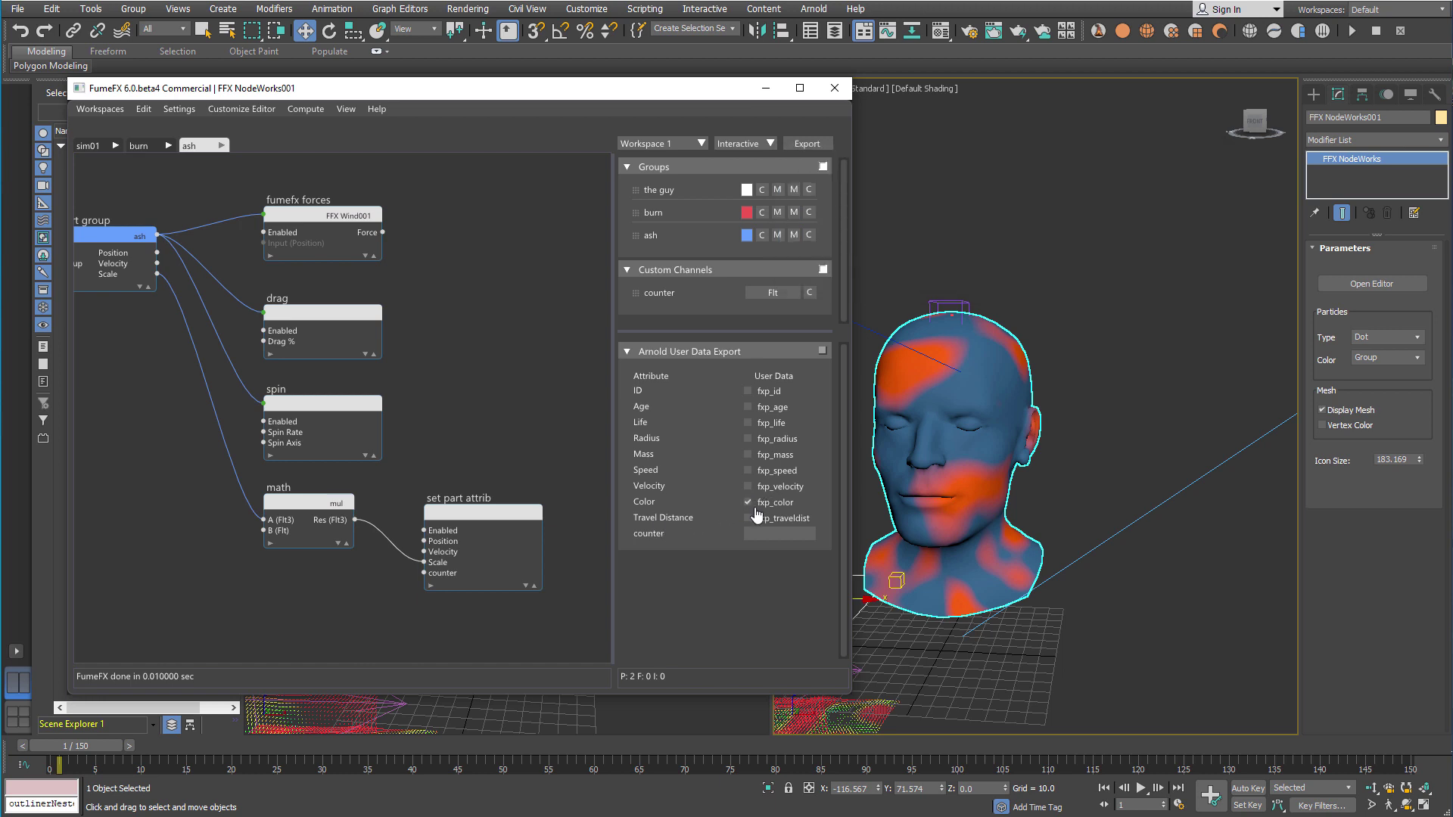
{"action": "left_click_drag", "start_coordinate": [759, 506], "coordinate": [788, 507]}
{"action": "left_click", "coordinate": [542, 432]}
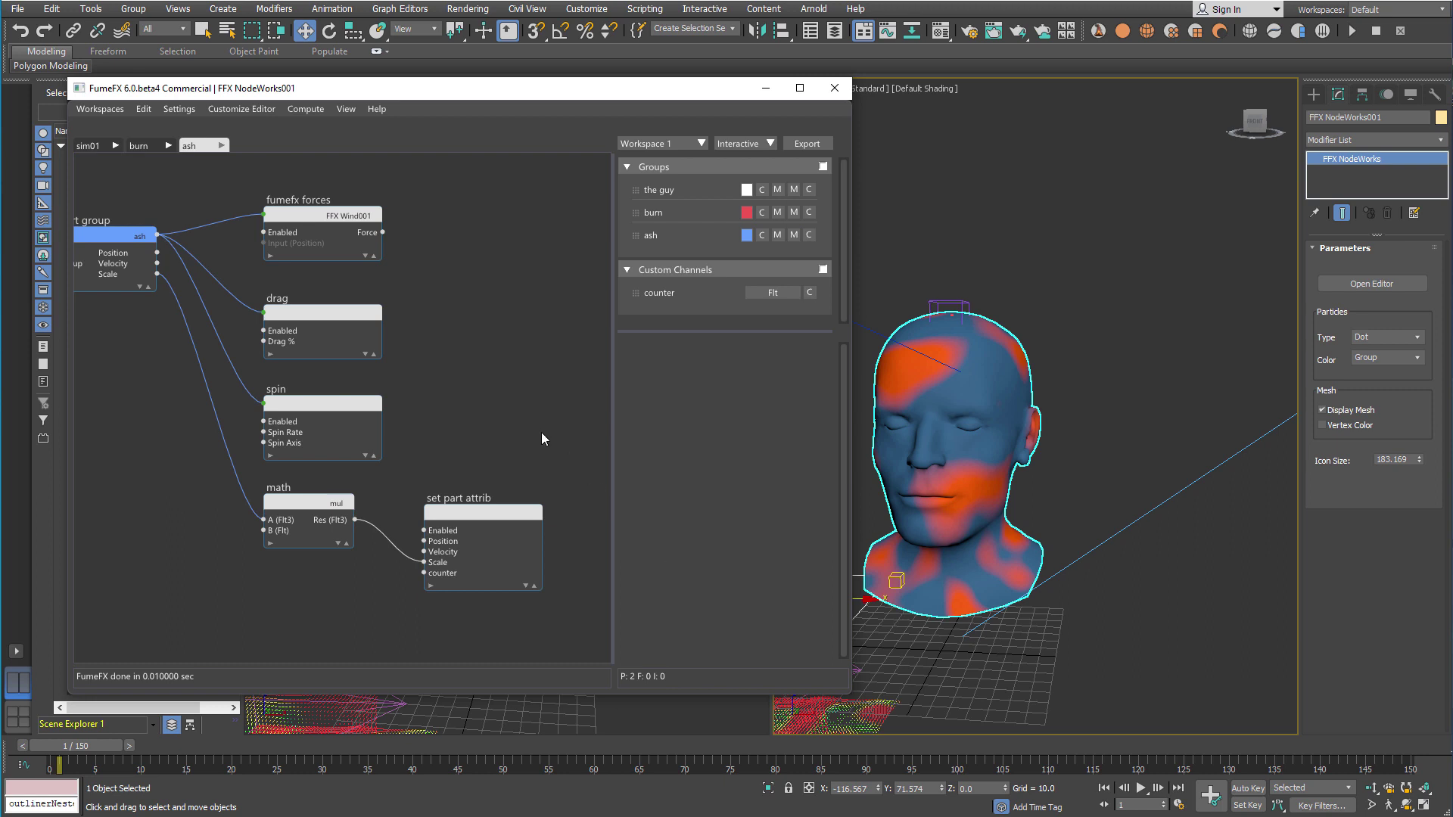
{"action": "middle_click_drag", "start_coordinate": [479, 456], "coordinate": [508, 397]}
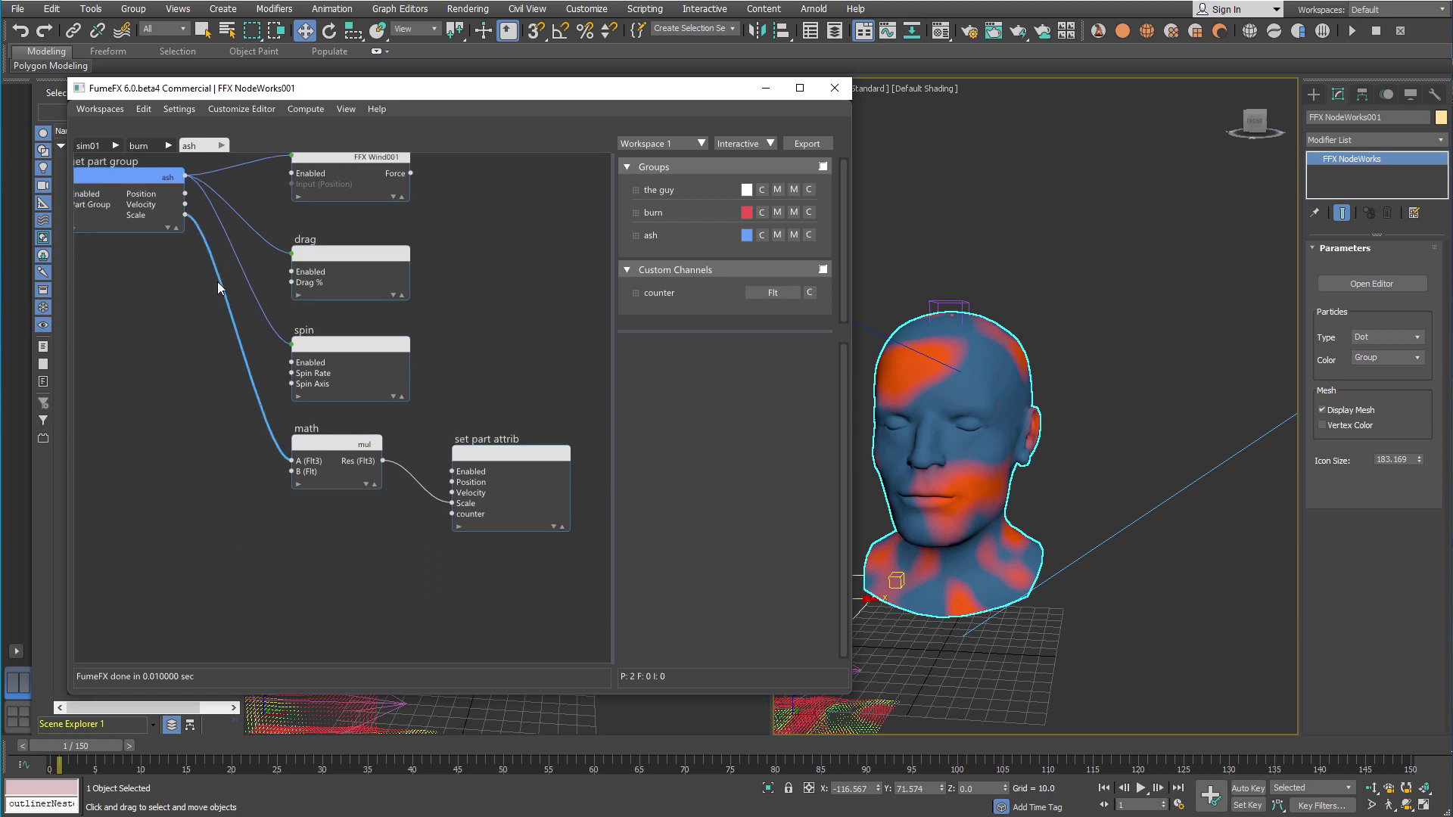
Expand the ash group's outputs, and assign the Surface Color noise as an instance to Texmap 2 of sim01's texmap node
{"action": "left_click", "coordinate": [168, 228]}
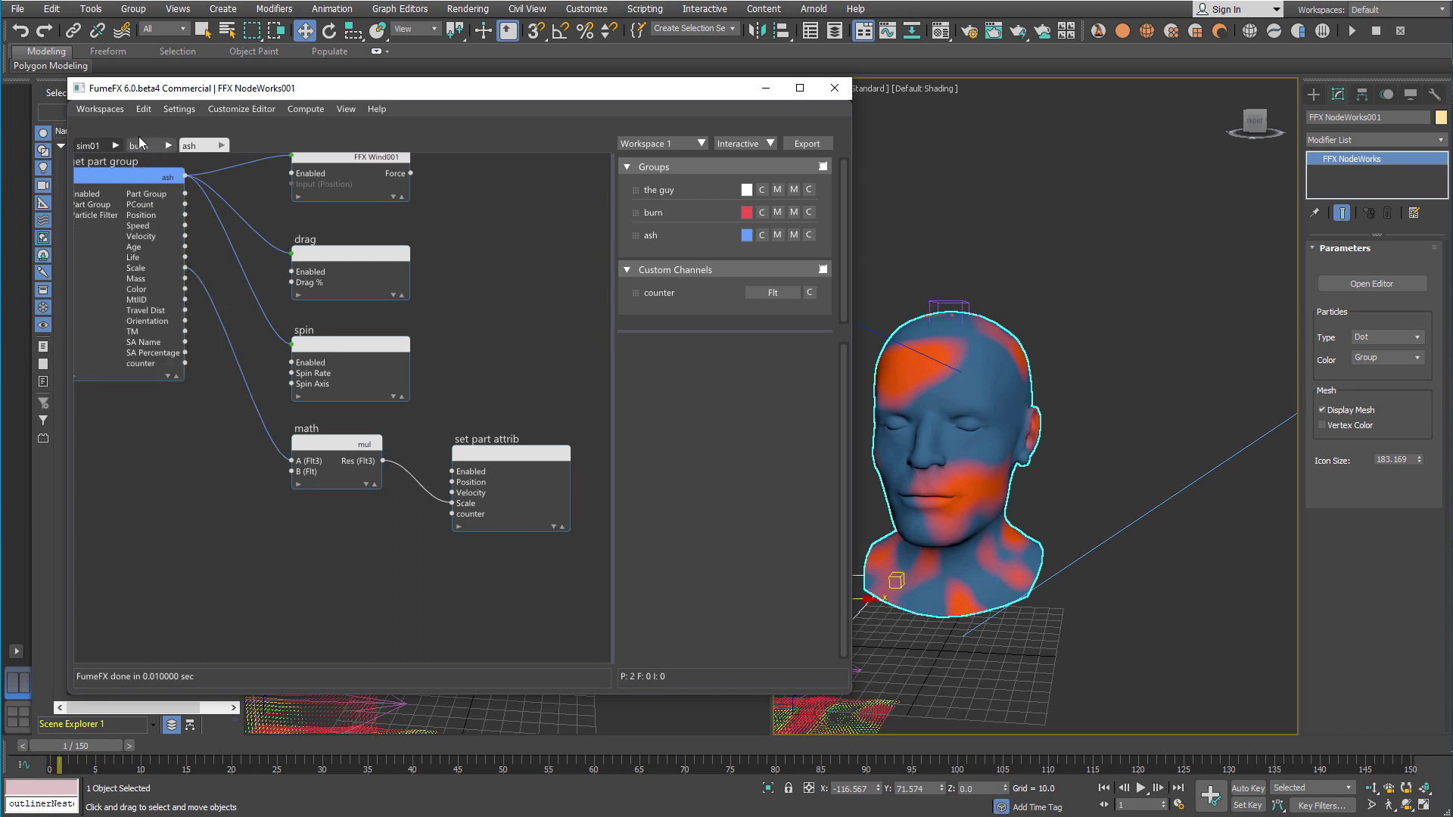
{"action": "left_click", "coordinate": [105, 146]}
{"action": "middle_click_drag", "start_coordinate": [402, 434], "coordinate": [284, 366]}
{"action": "left_click", "coordinate": [430, 393]}
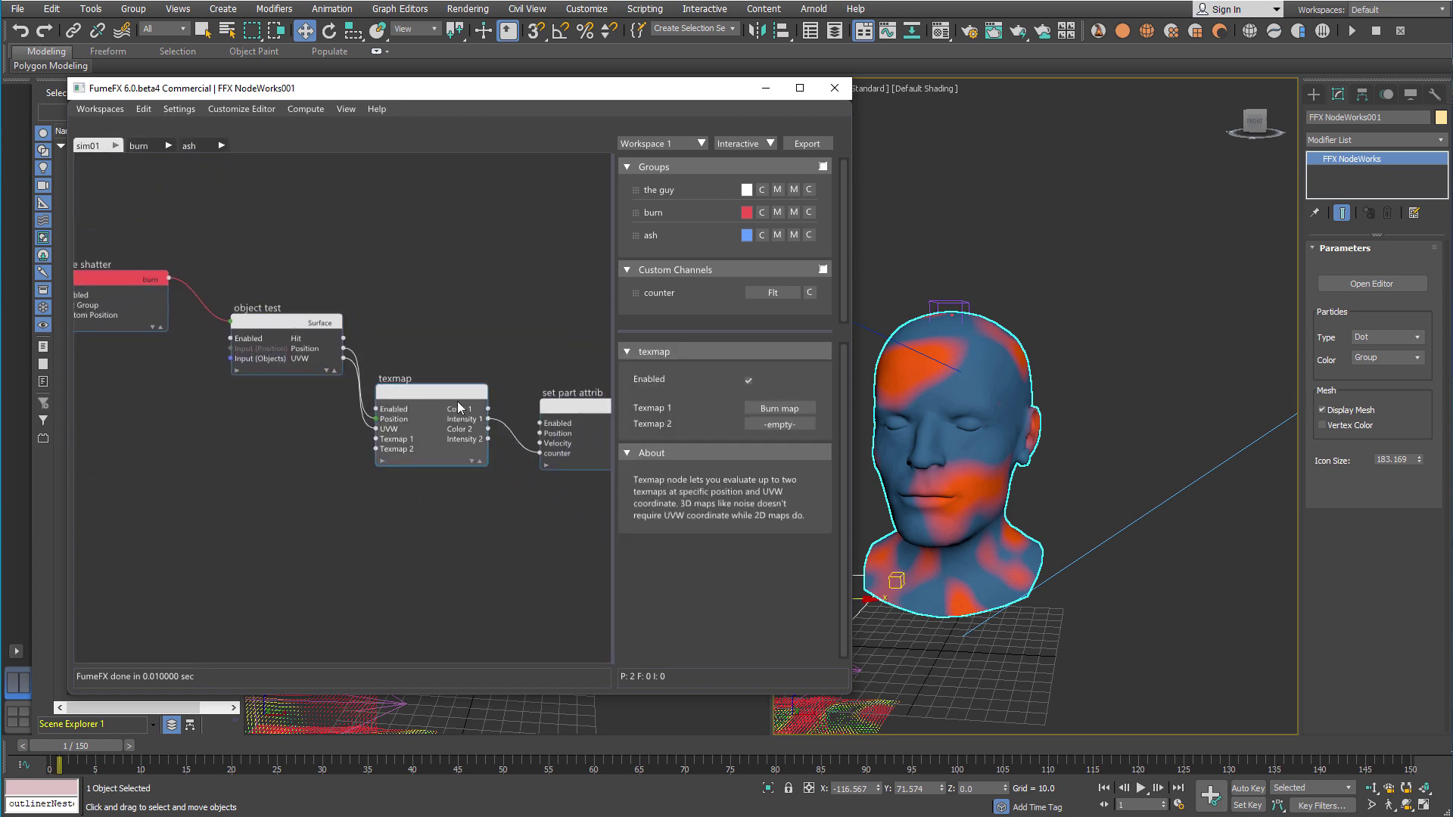
{"action": "left_click", "coordinate": [760, 424]}
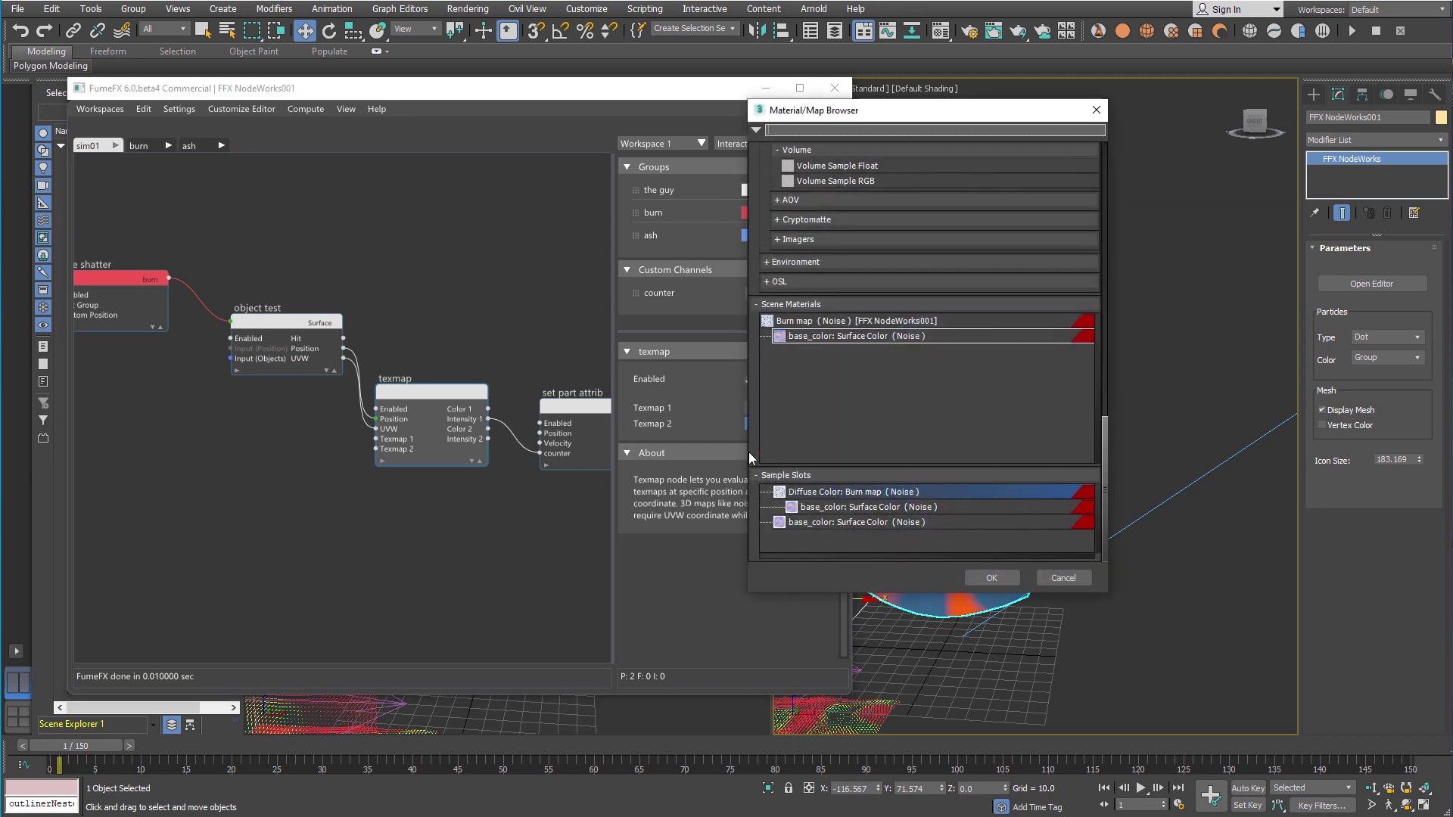
{"action": "double_click", "coordinate": [846, 523]}
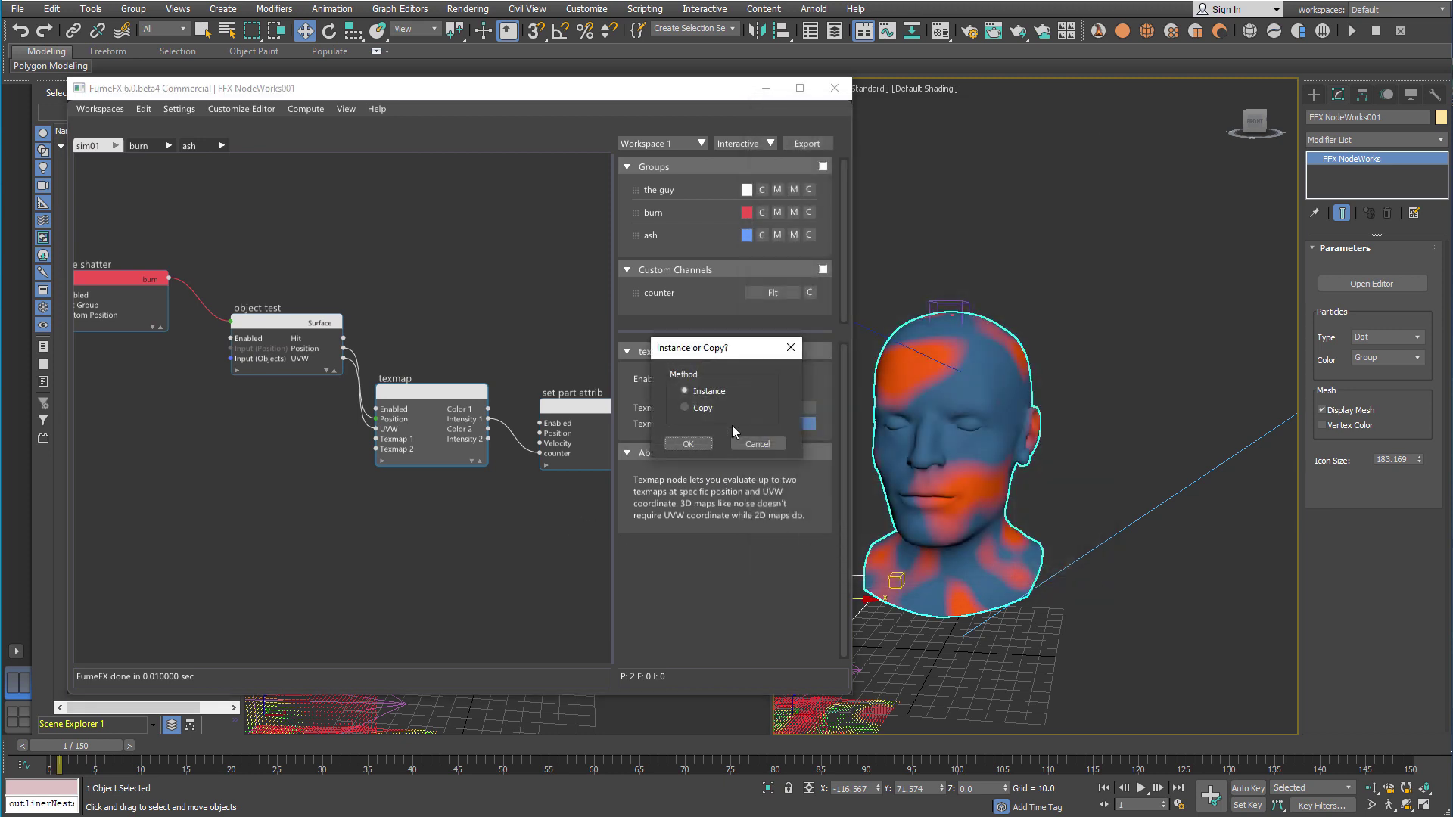
{"action": "left_click", "coordinate": [688, 444]}
Connect the texmap node's Color 2 output to the Color input of sim01's Set Part Attrib node
{"action": "middle_click_drag", "start_coordinate": [548, 514], "coordinate": [465, 511]}
{"action": "left_click_drag", "start_coordinate": [381, 432], "coordinate": [474, 512]}
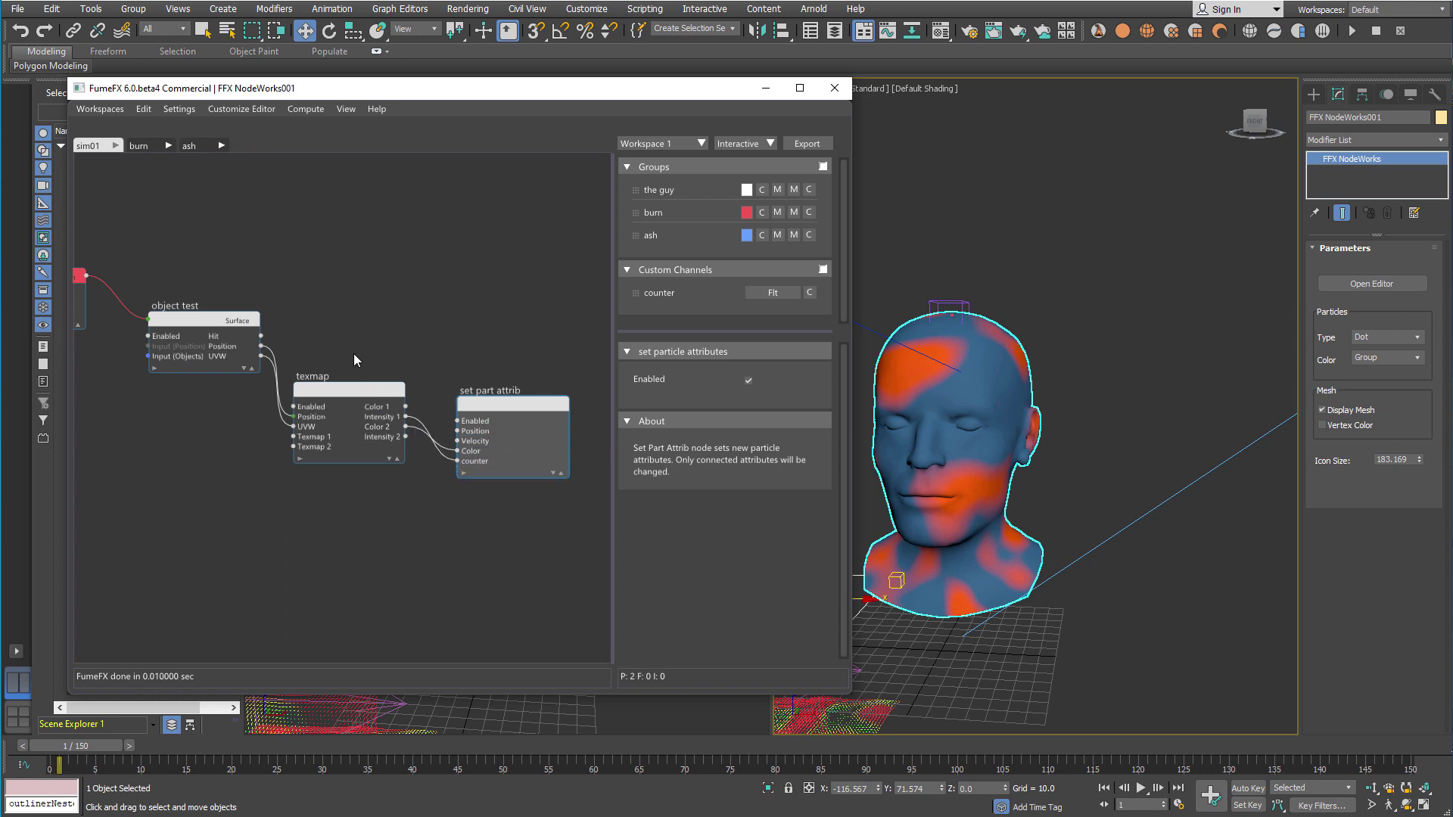
In the ash workspace, add a Math node fed by the ash group's Color output and align it under the existing Math node
{"action": "left_click", "coordinate": [190, 146]}
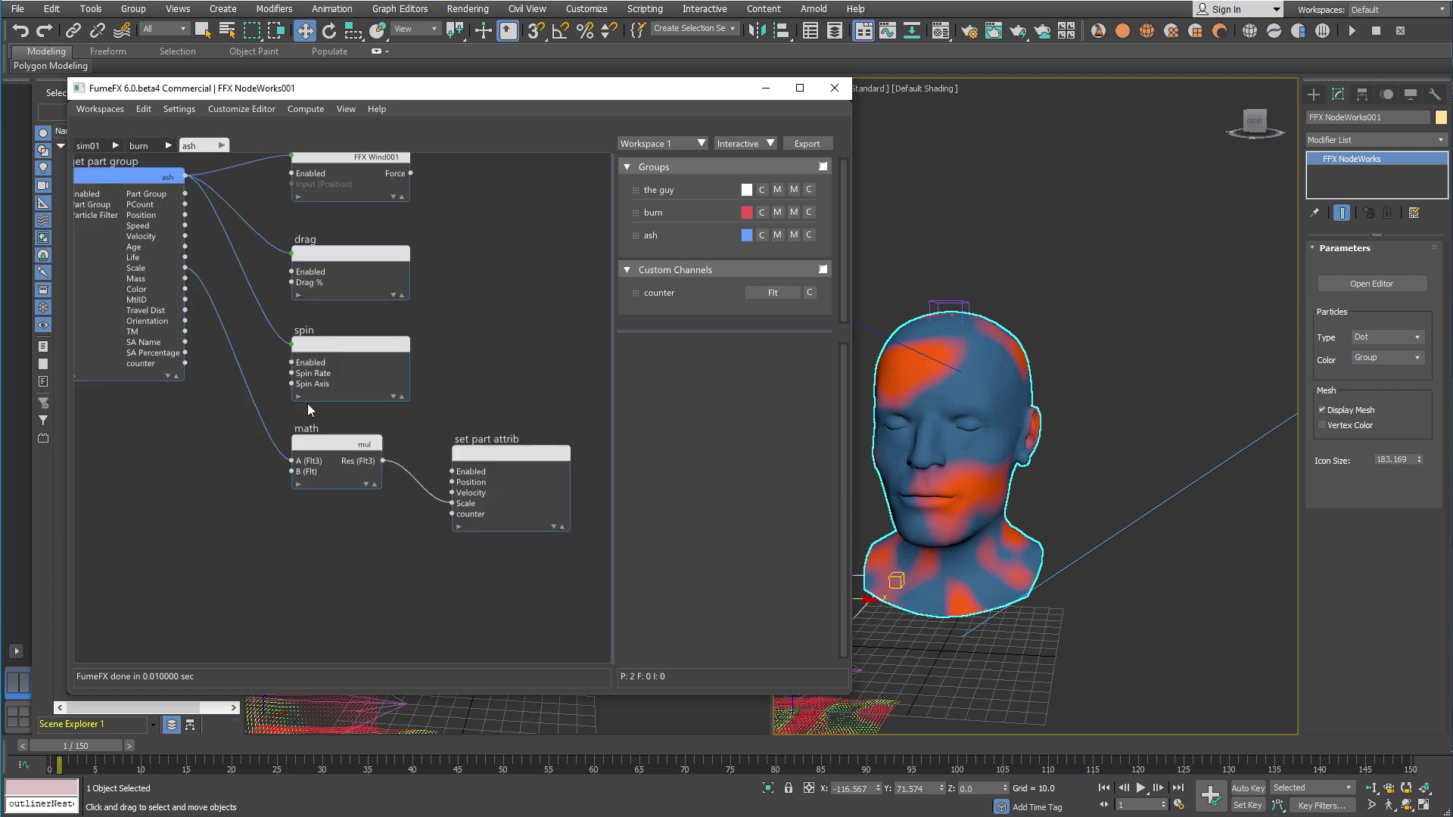
{"action": "scroll", "coordinate": [311, 526], "scroll_direction": "down", "scroll_amount": 1}
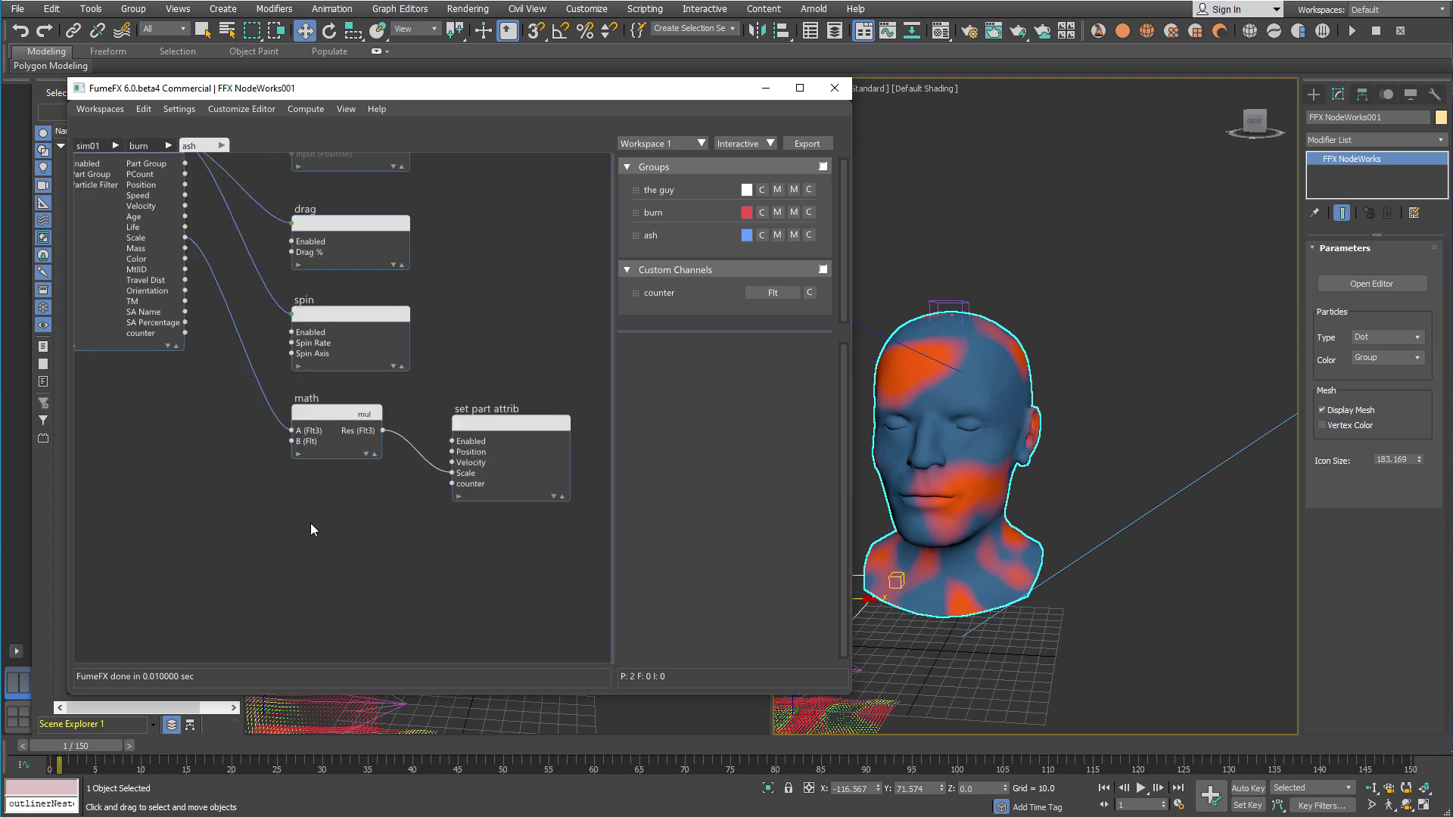
{"action": "left_click_drag", "start_coordinate": [185, 258], "coordinate": [300, 536]}
{"action": "left_click", "coordinate": [300, 538]}
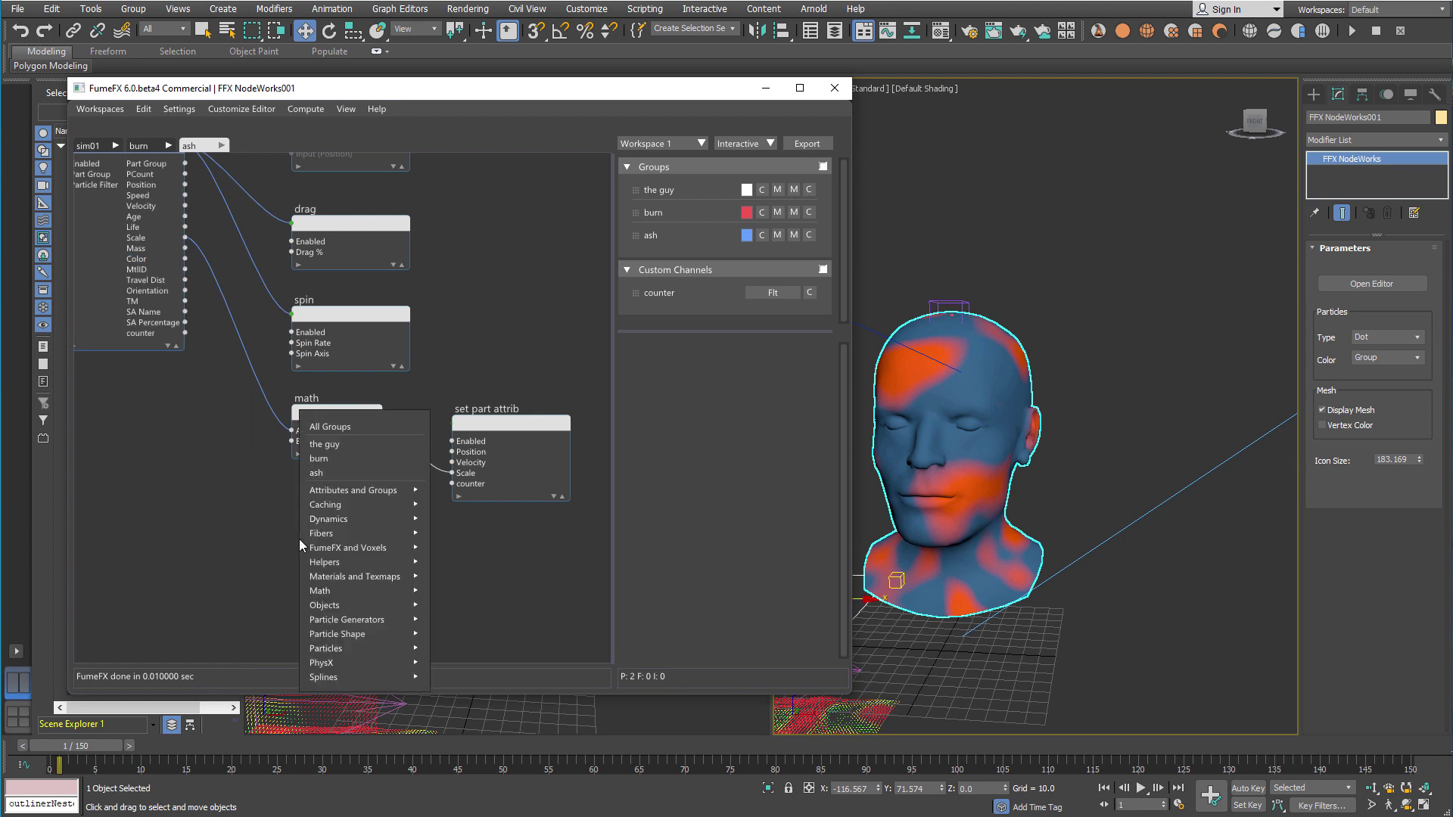
{"action": "type", "text": "math"}
{"action": "key", "text": "Return"}
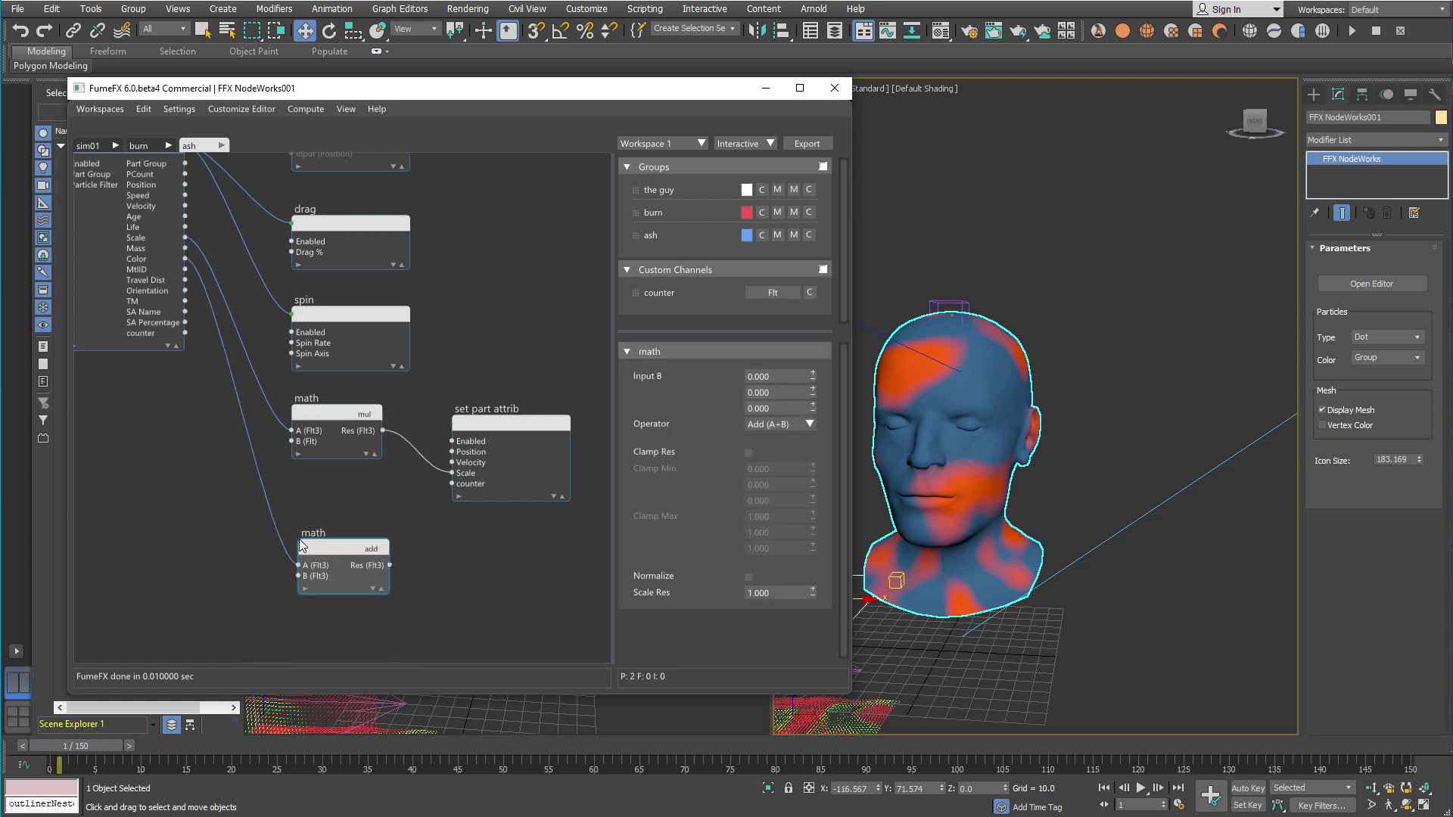
{"action": "left_click_drag", "start_coordinate": [327, 542], "coordinate": [321, 521]}
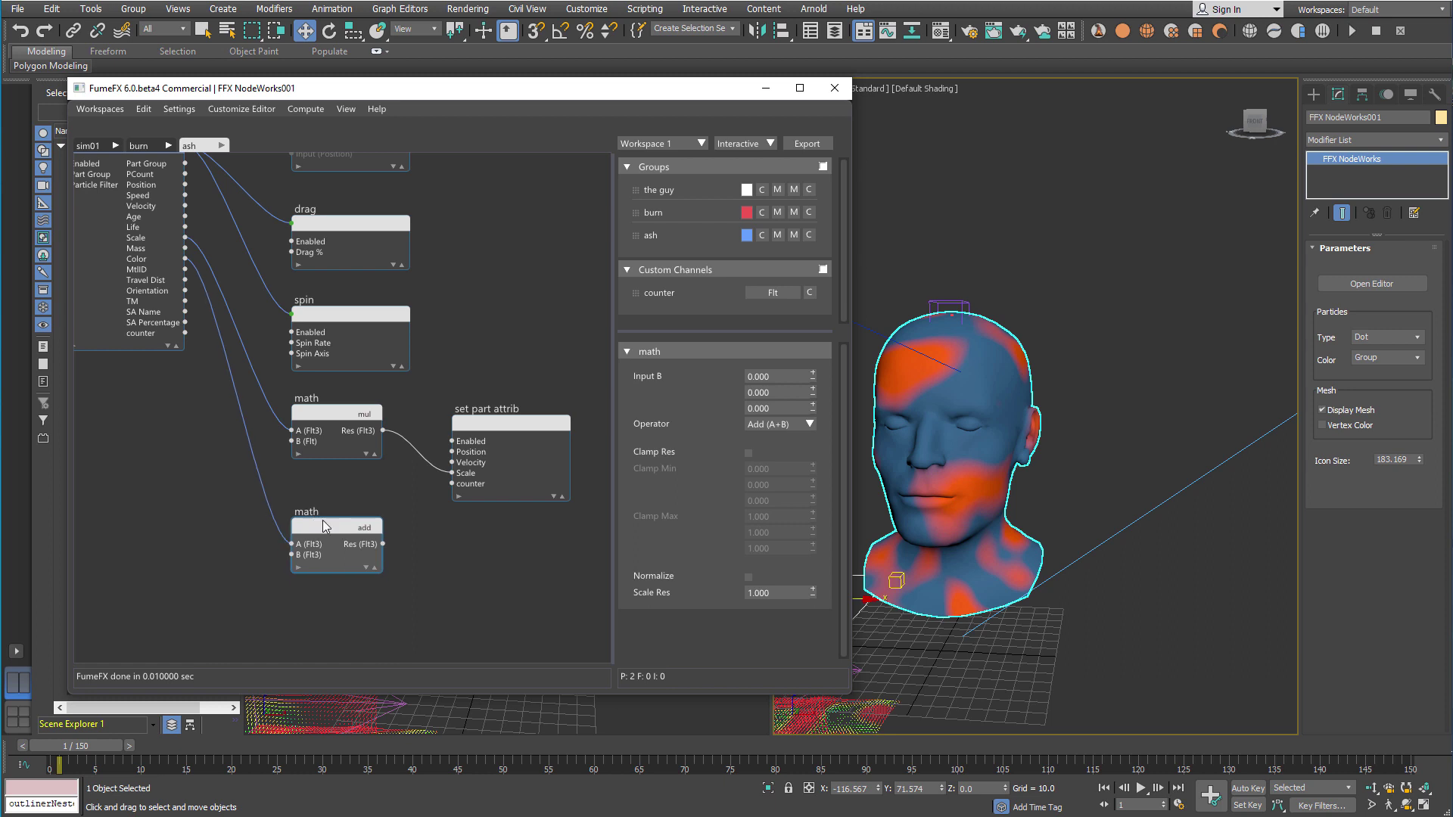
Change the new Math node's B input pin type to a single float
{"action": "right_click", "coordinate": [305, 554]}
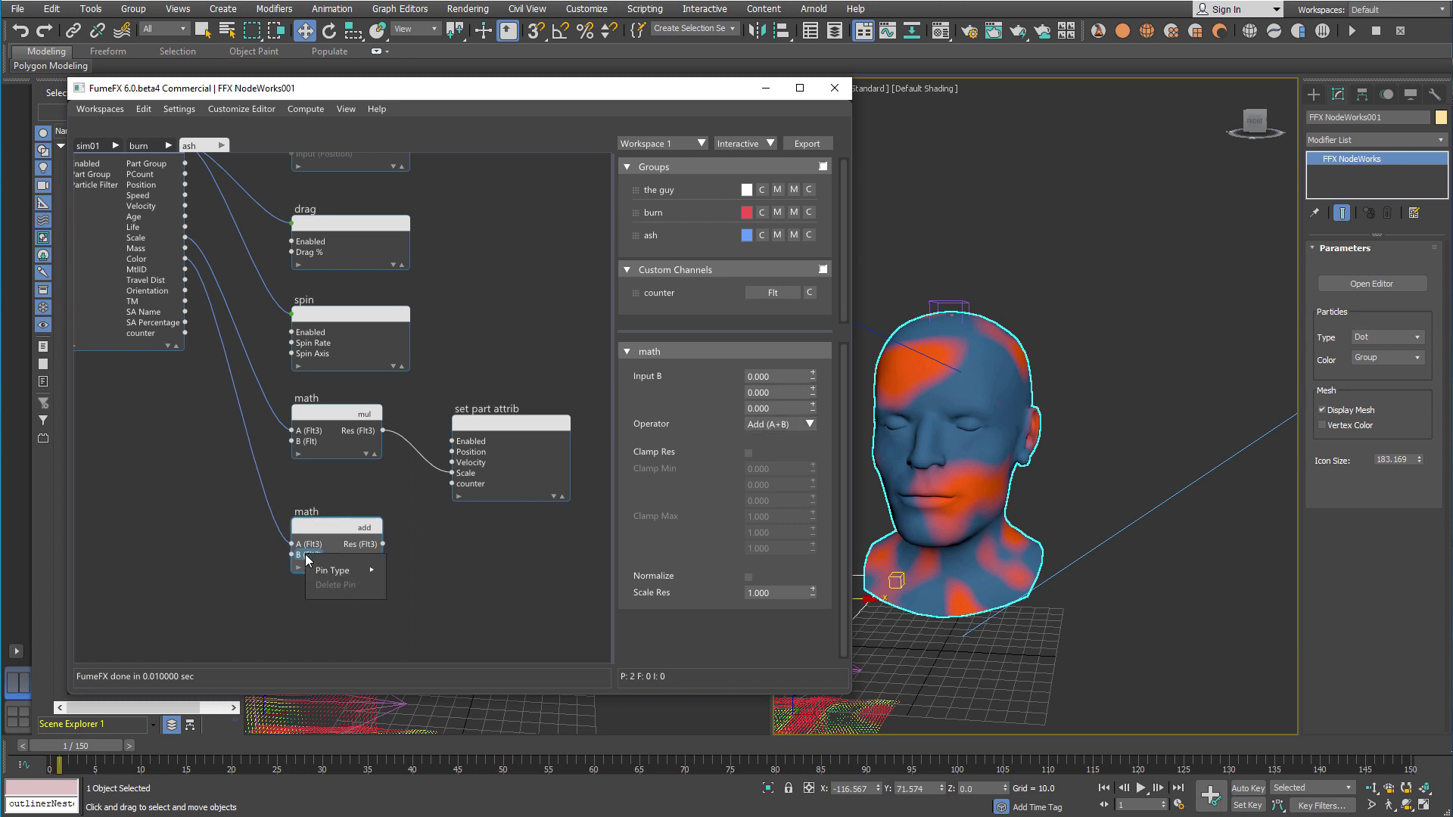
{"action": "mouse_move", "coordinate": [333, 571]}
{"action": "left_click", "coordinate": [411, 433]}
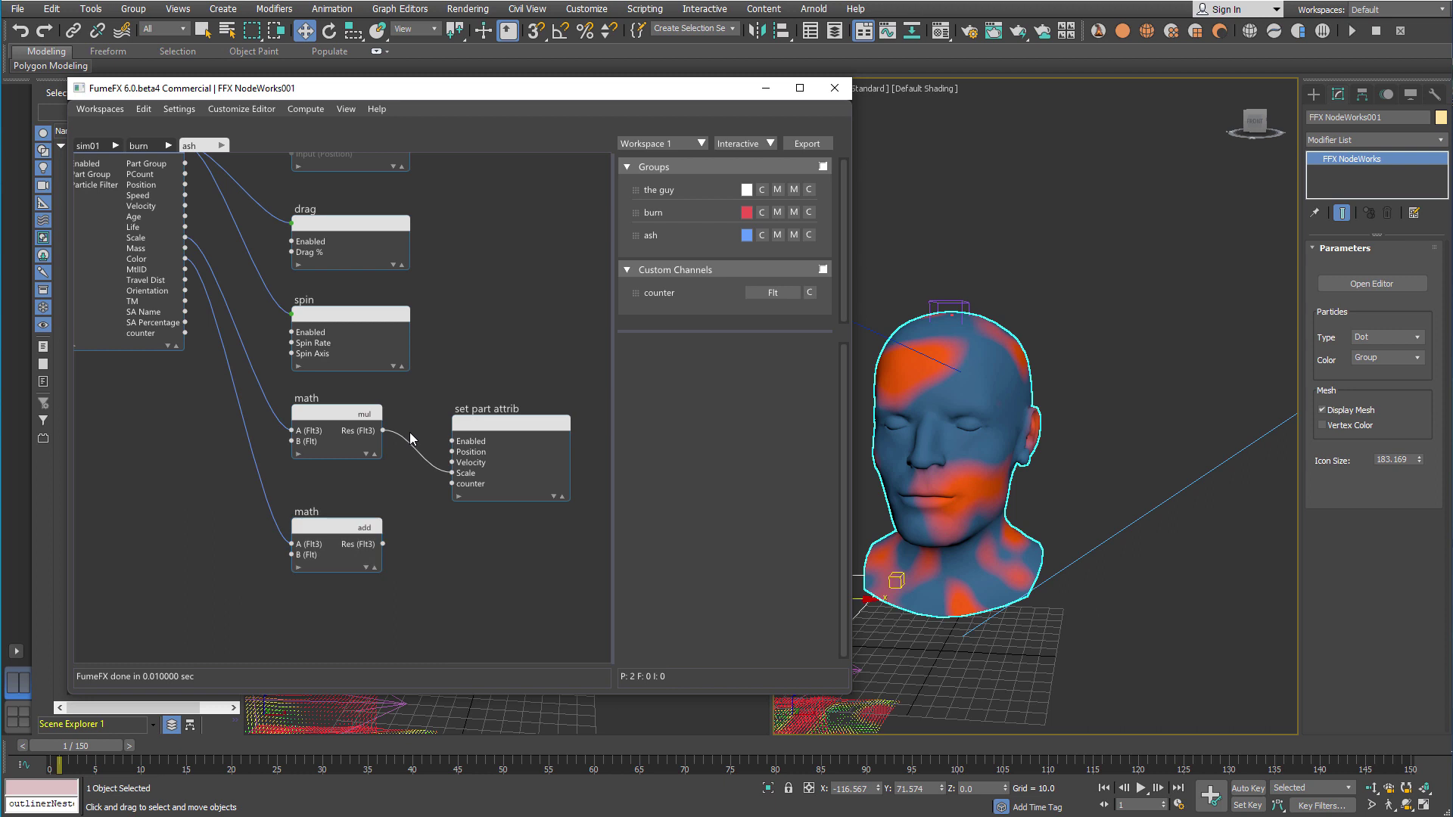
Set the new Math node's Input B to 0.9 and its operator to Multiply (A*B)
{"action": "double_click", "coordinate": [794, 374]}
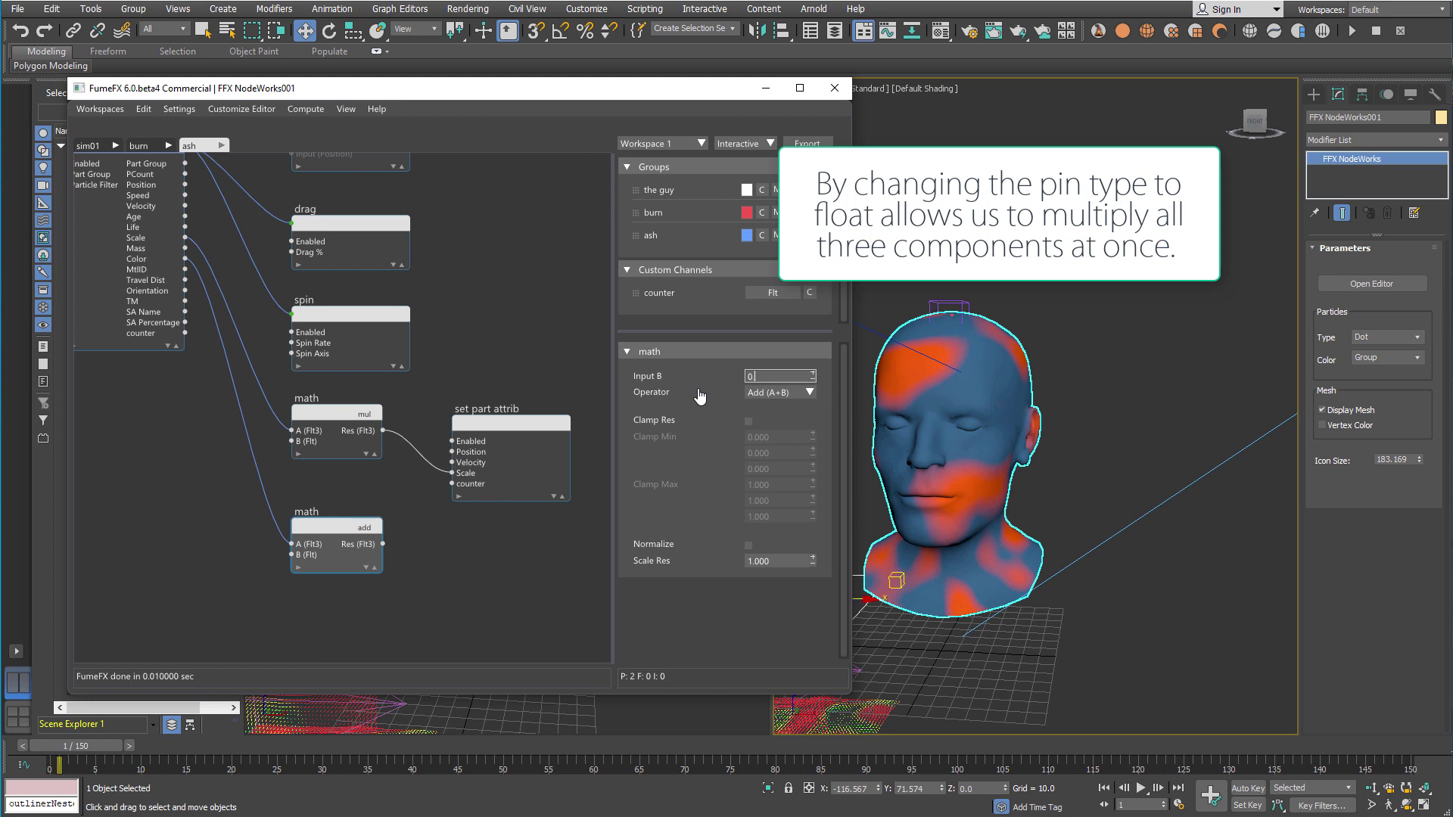
{"action": "type", "text": "0.9"}
{"action": "key", "text": "Return"}
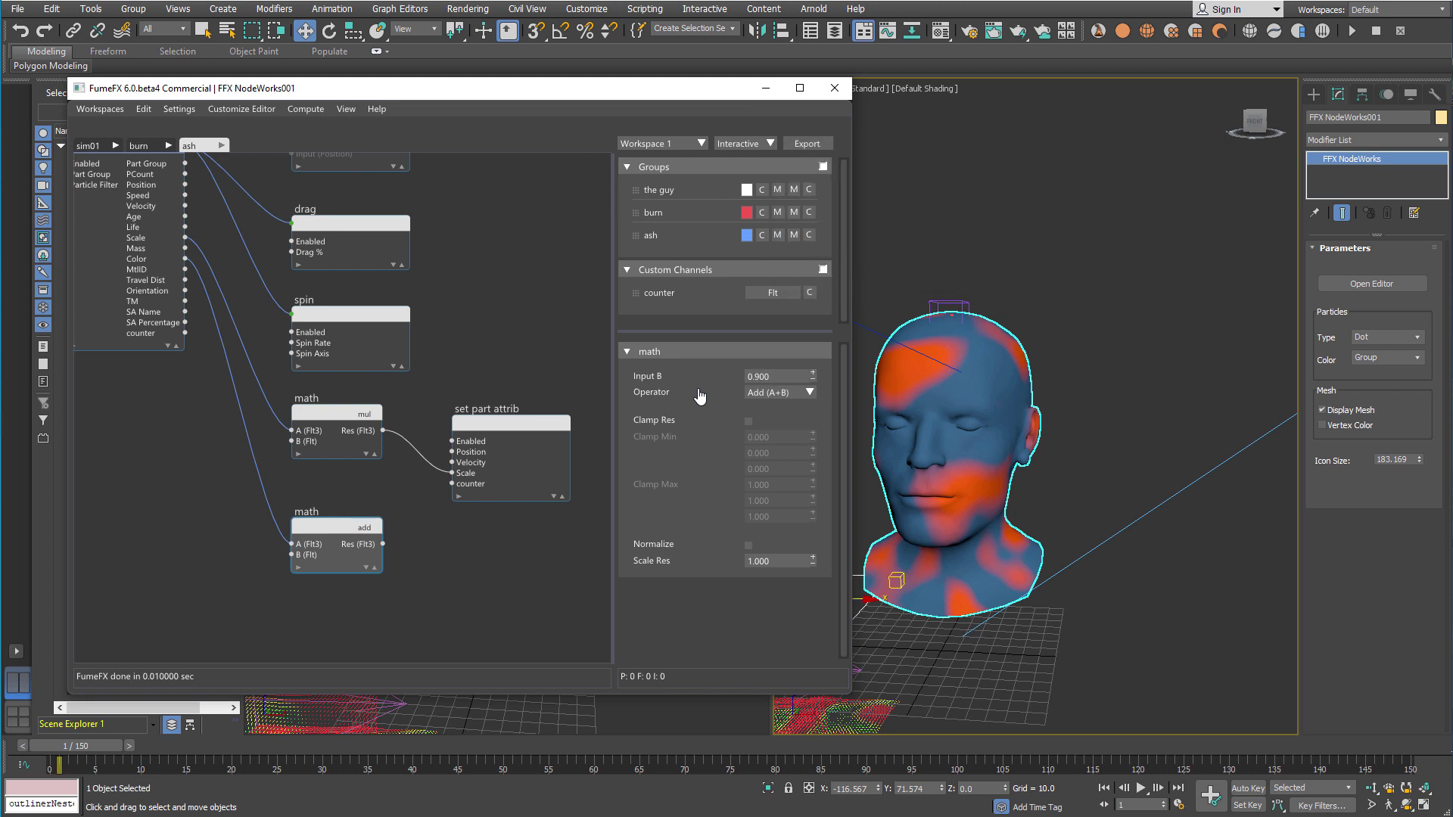
{"action": "left_click", "coordinate": [790, 392]}
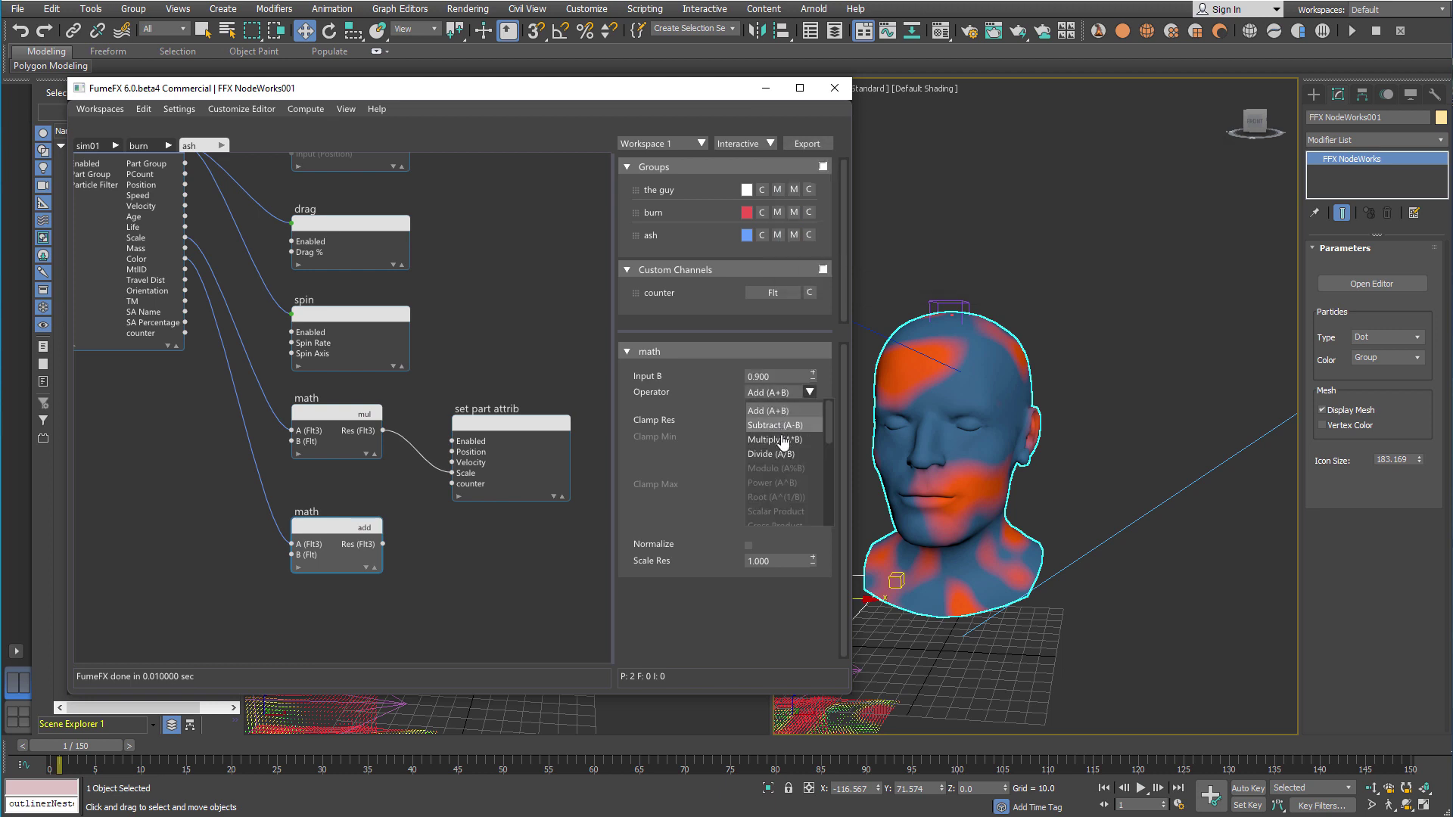
{"action": "left_click", "coordinate": [774, 440]}
Route the new Math node's result into the Color attribute of the ash Set Part Attrib node
{"action": "left_click_drag", "start_coordinate": [324, 528], "coordinate": [476, 537]}
{"action": "left_click", "coordinate": [464, 605]}
{"action": "left_click_drag", "start_coordinate": [356, 517], "coordinate": [363, 499]}
Advance the simulation to frame 16, then close the node editor and turn off Display Mesh for the NodeWorks object
{"action": "left_click_drag", "start_coordinate": [145, 752], "coordinate": [198, 744]}
{"action": "left_click", "coordinate": [833, 88]}
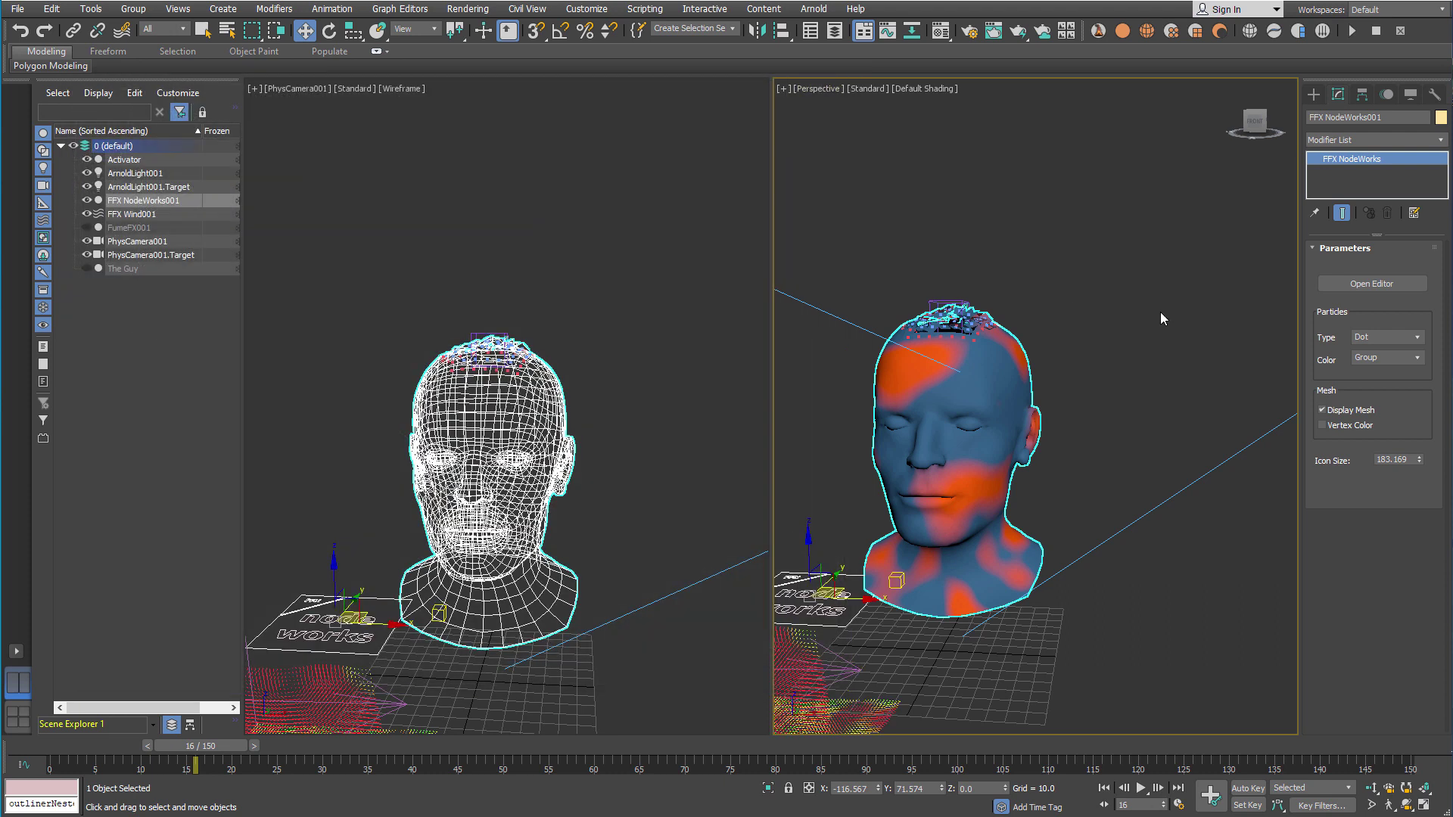
{"action": "left_click", "coordinate": [1331, 411]}
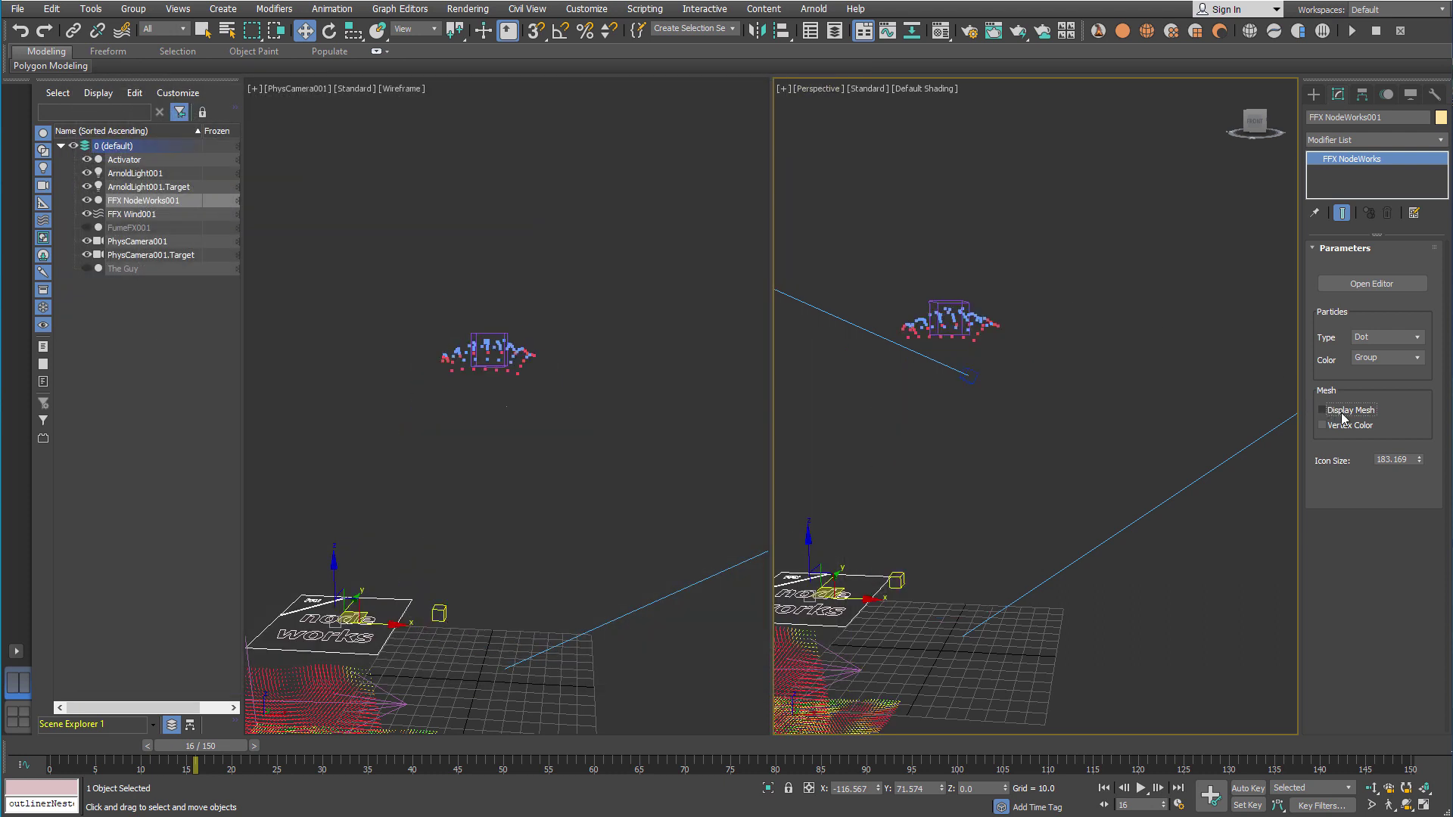
Display the FFX NodeWorks001 particles by Color and play through the timeline to check them, returning to the start
{"action": "left_click", "coordinate": [1414, 360]}
{"action": "left_click", "coordinate": [1384, 390]}
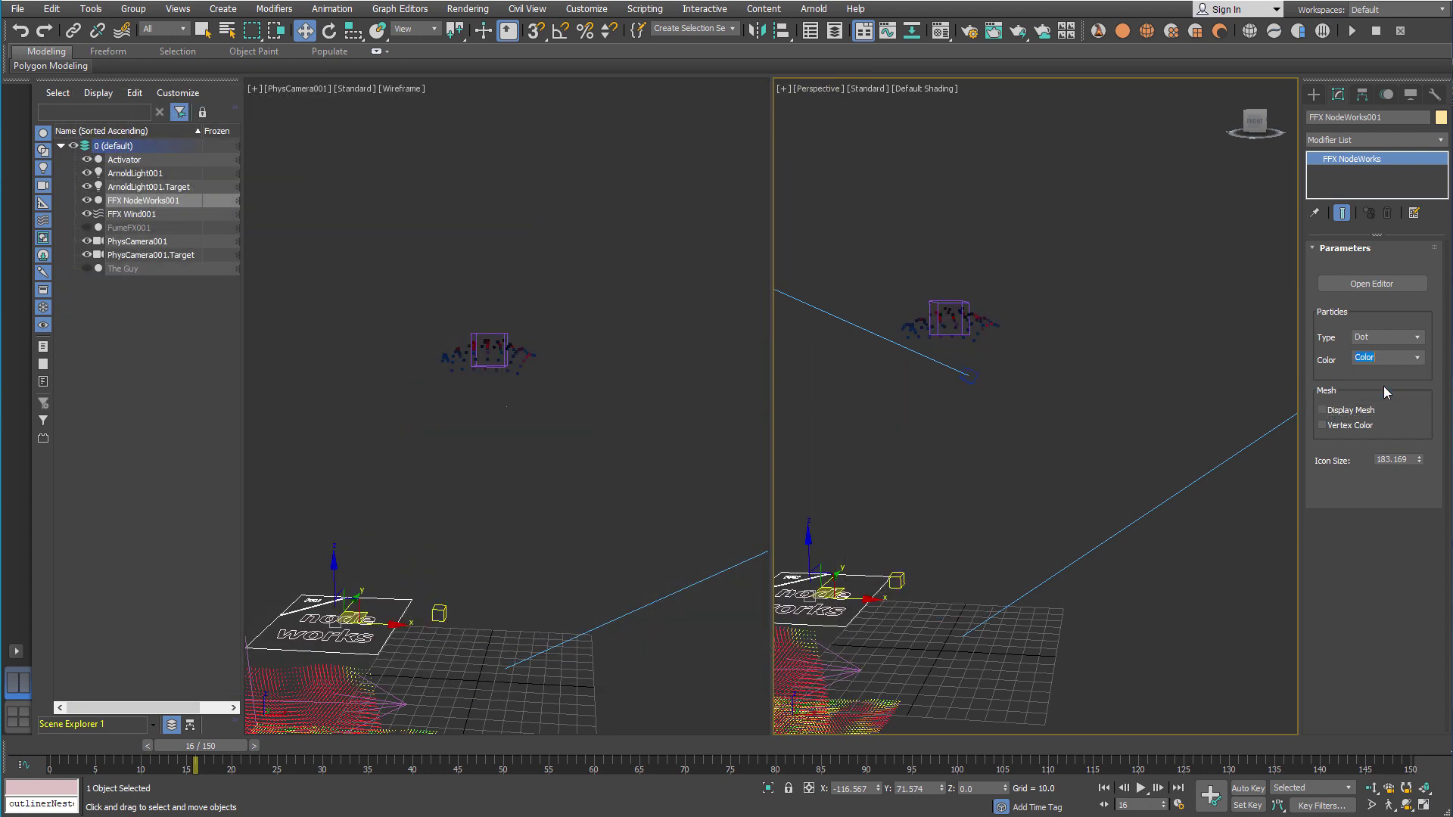
{"action": "left_click_drag", "start_coordinate": [212, 746], "coordinate": [729, 729]}
{"action": "key", "text": "w"}
{"action": "key", "text": "w"}
{"action": "key", "text": "Home"}
{"action": "key", "text": "w"}
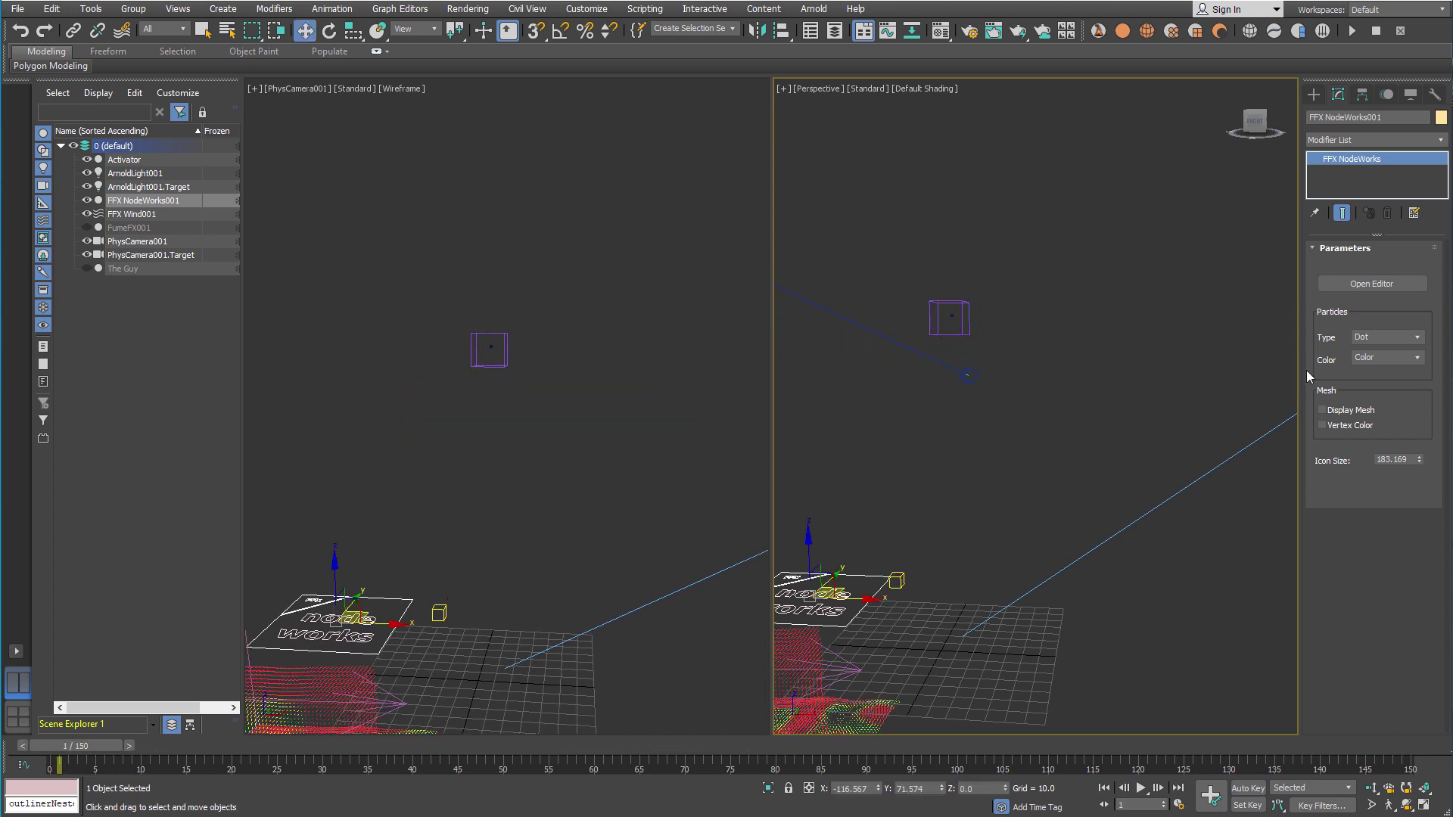
Set the particle display color of FFX NodeWorks001 to Group and turn on the mesh display
{"action": "left_click", "coordinate": [1412, 357]}
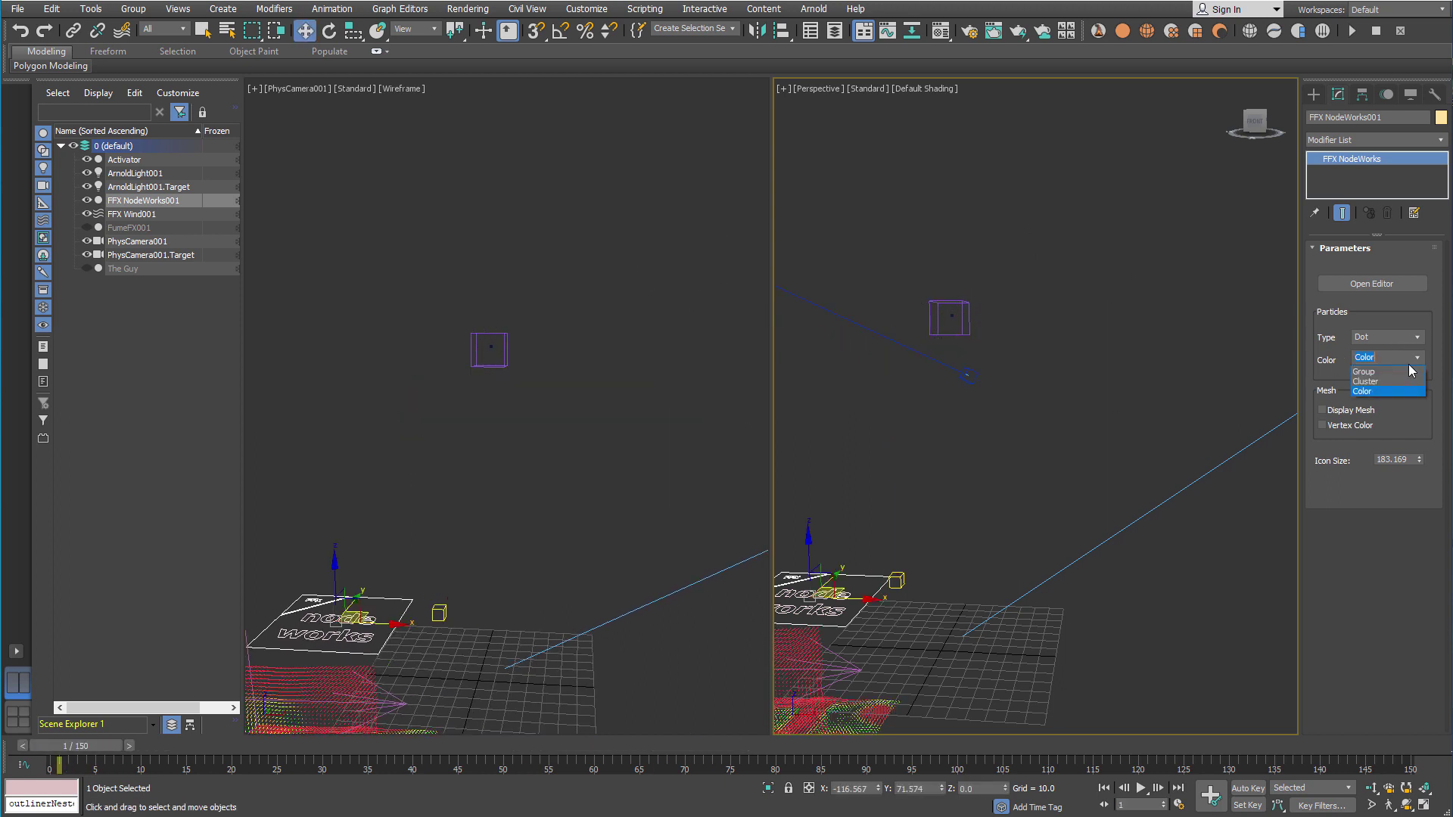
{"action": "left_click", "coordinate": [1371, 392]}
{"action": "left_click", "coordinate": [1368, 410]}
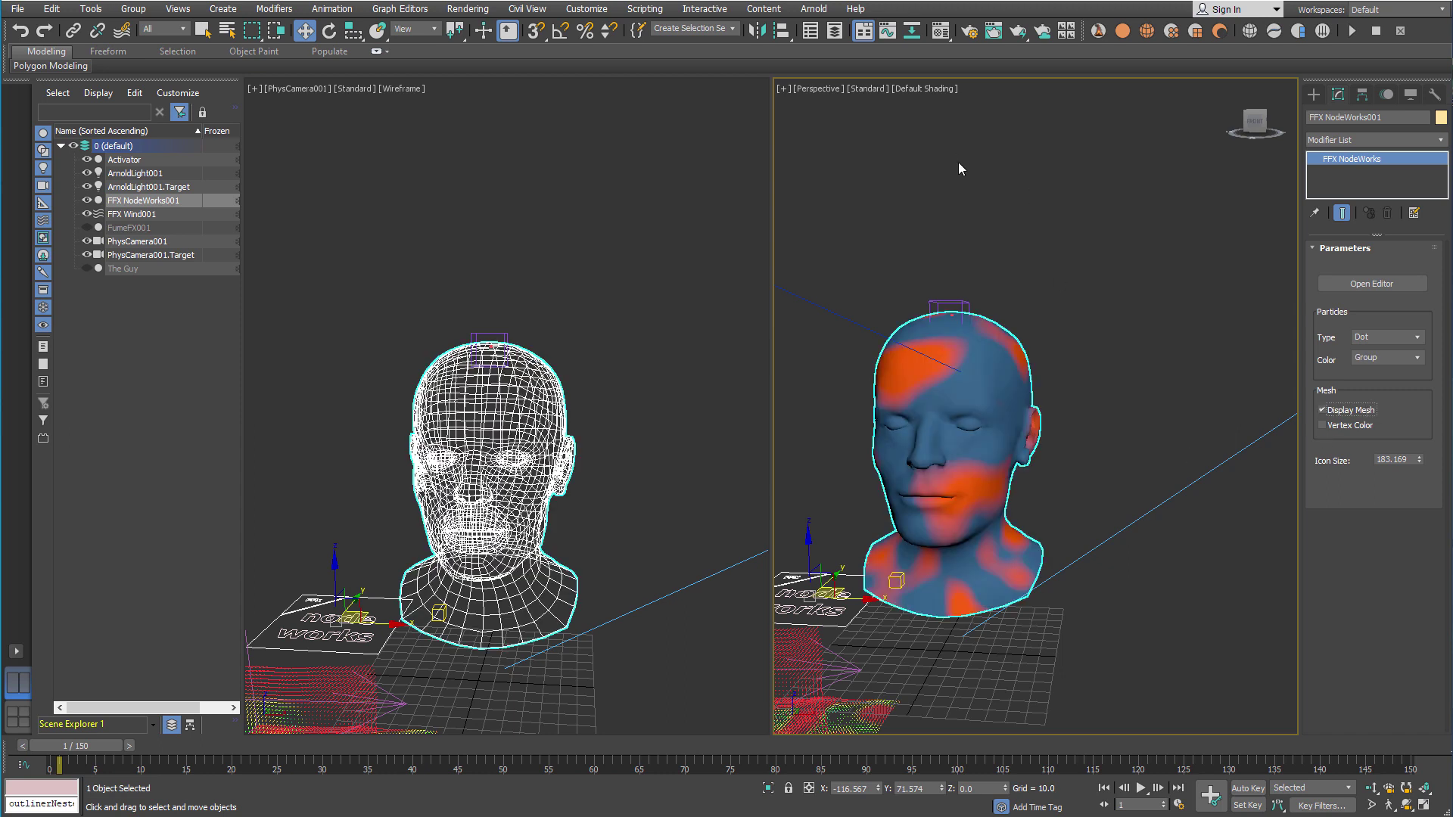
Open the Ash sub-material of the Teapot MultiMtl material in the Material Editor
{"action": "left_click", "coordinate": [940, 30]}
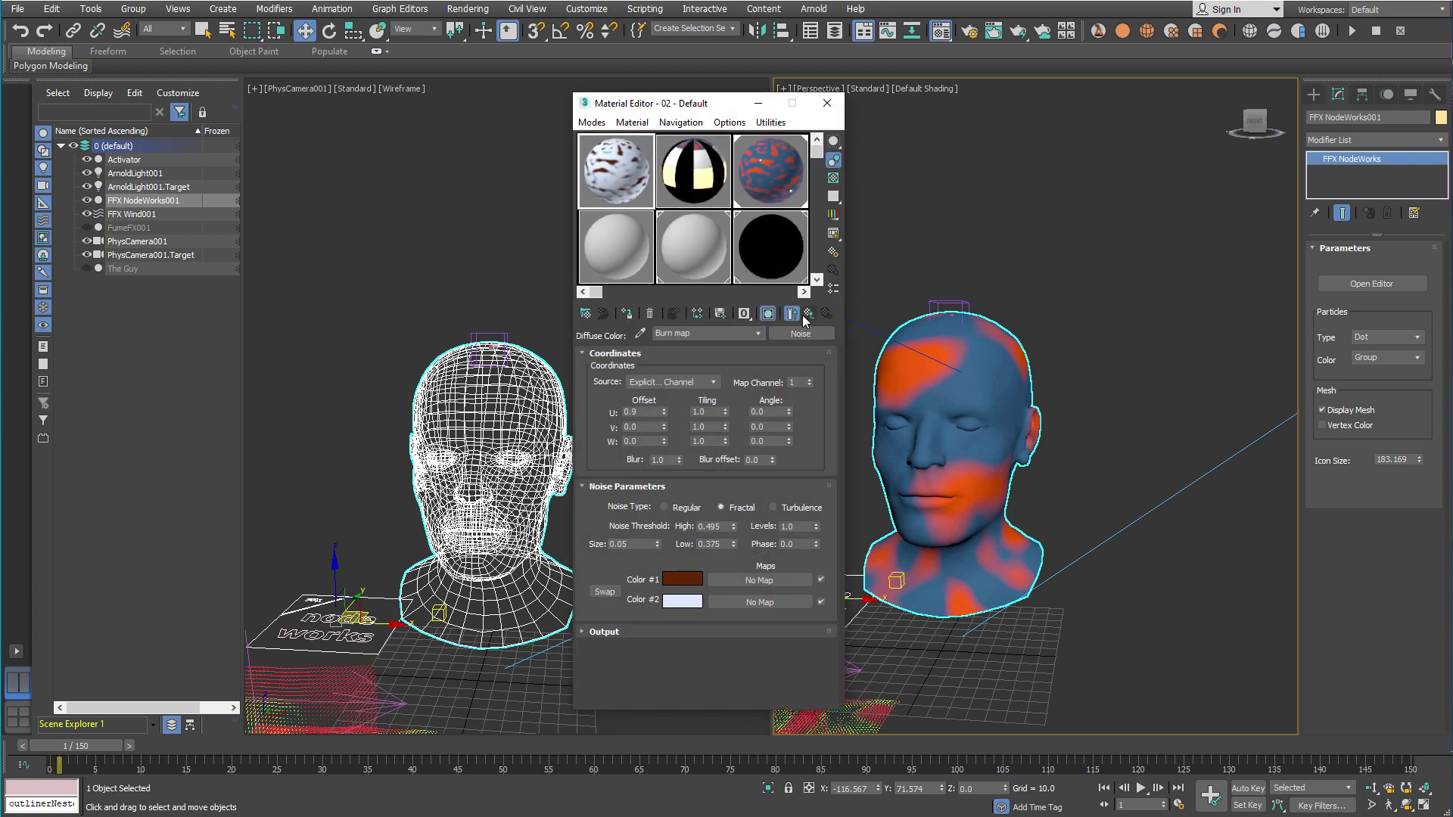
{"action": "left_click", "coordinate": [707, 189]}
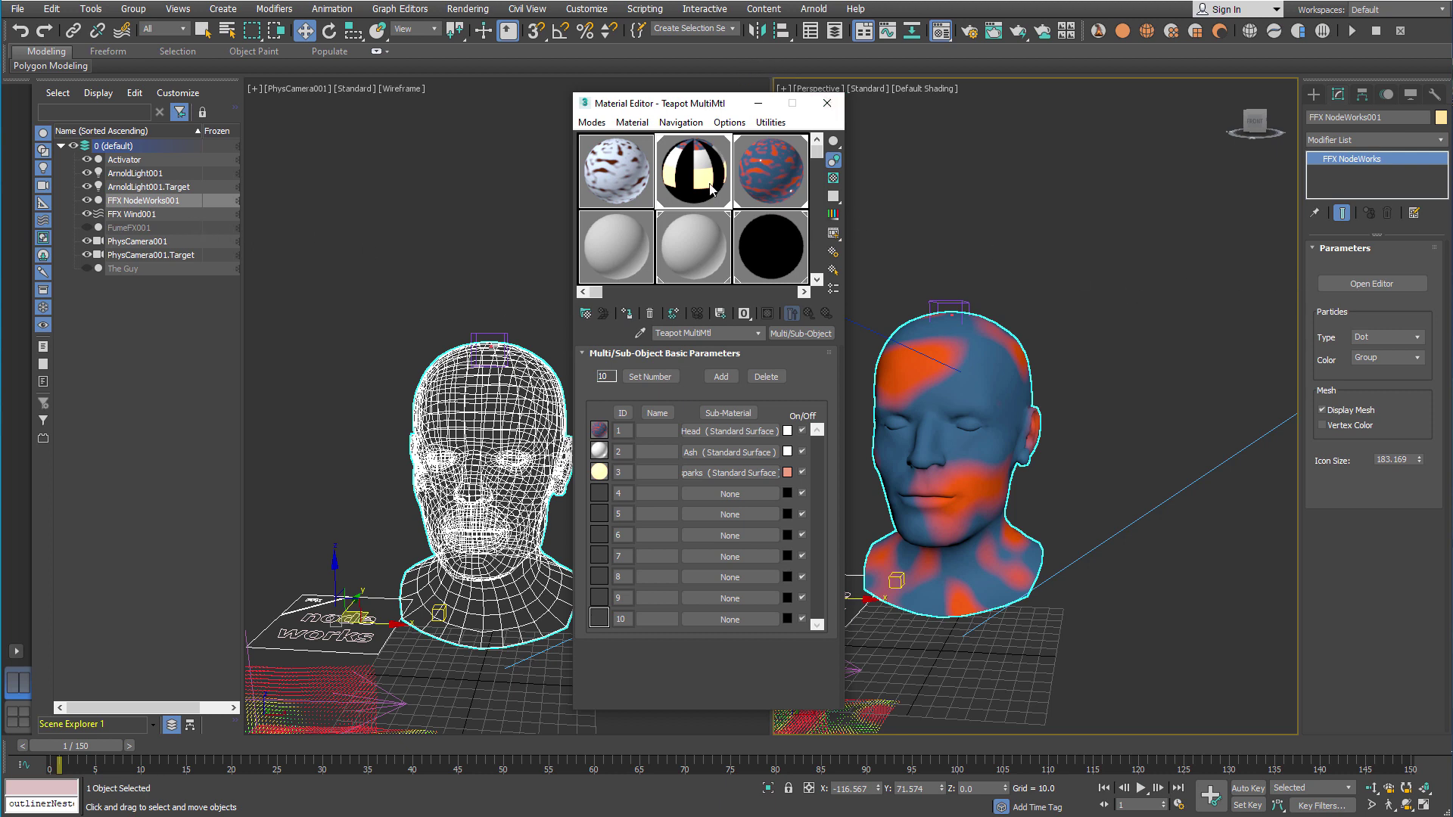
{"action": "left_click", "coordinate": [726, 451]}
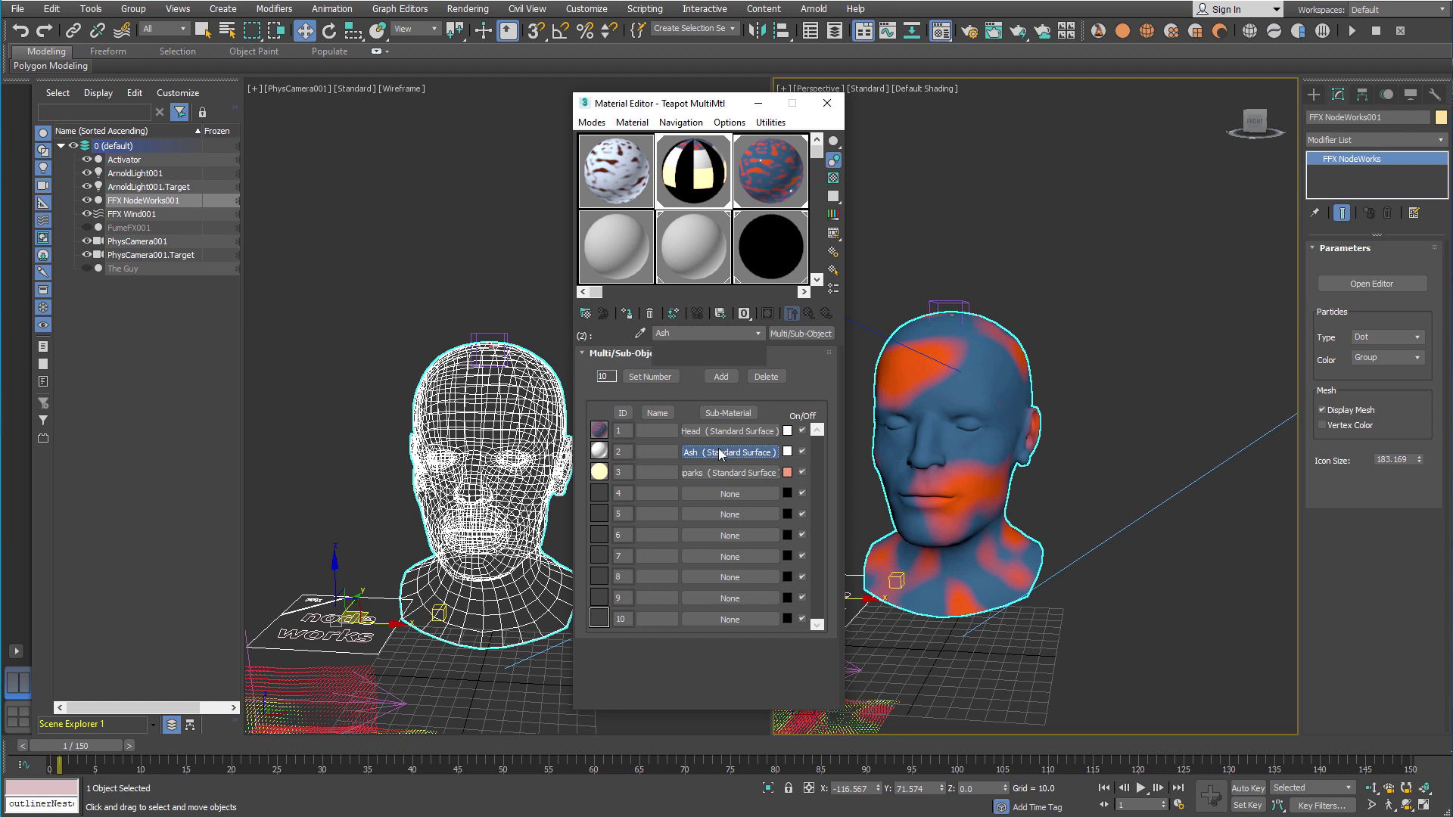
{"action": "left_click_drag", "start_coordinate": [710, 112], "coordinate": [746, 93]}
Set the Top Material ID of the face shatter node in the sim01 graph to 2, so shattered pieces use the Ash material
{"action": "left_click", "coordinate": [1372, 283]}
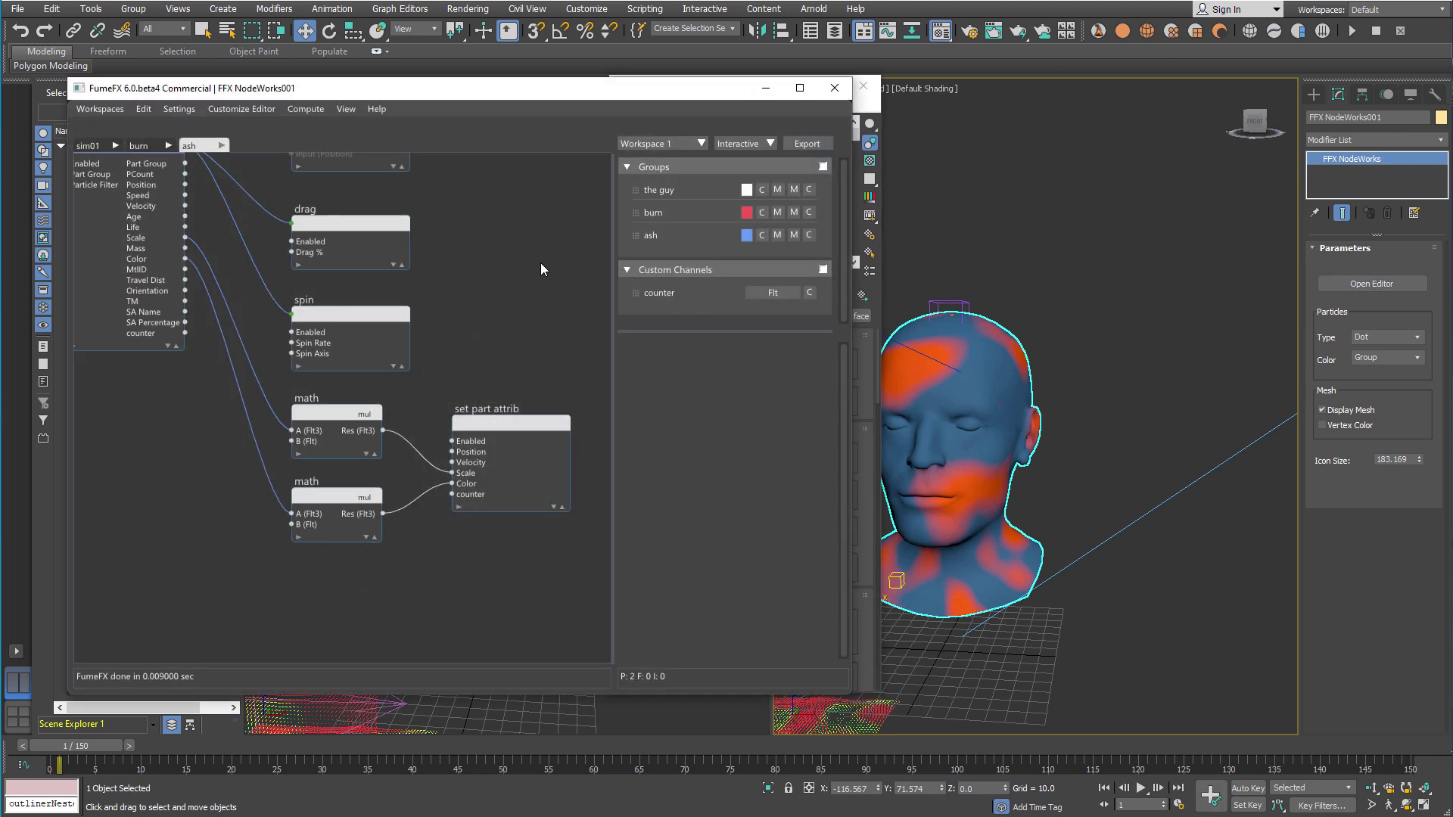
{"action": "middle_click_drag", "start_coordinate": [540, 263], "coordinate": [545, 345]}
{"action": "left_click", "coordinate": [88, 146]}
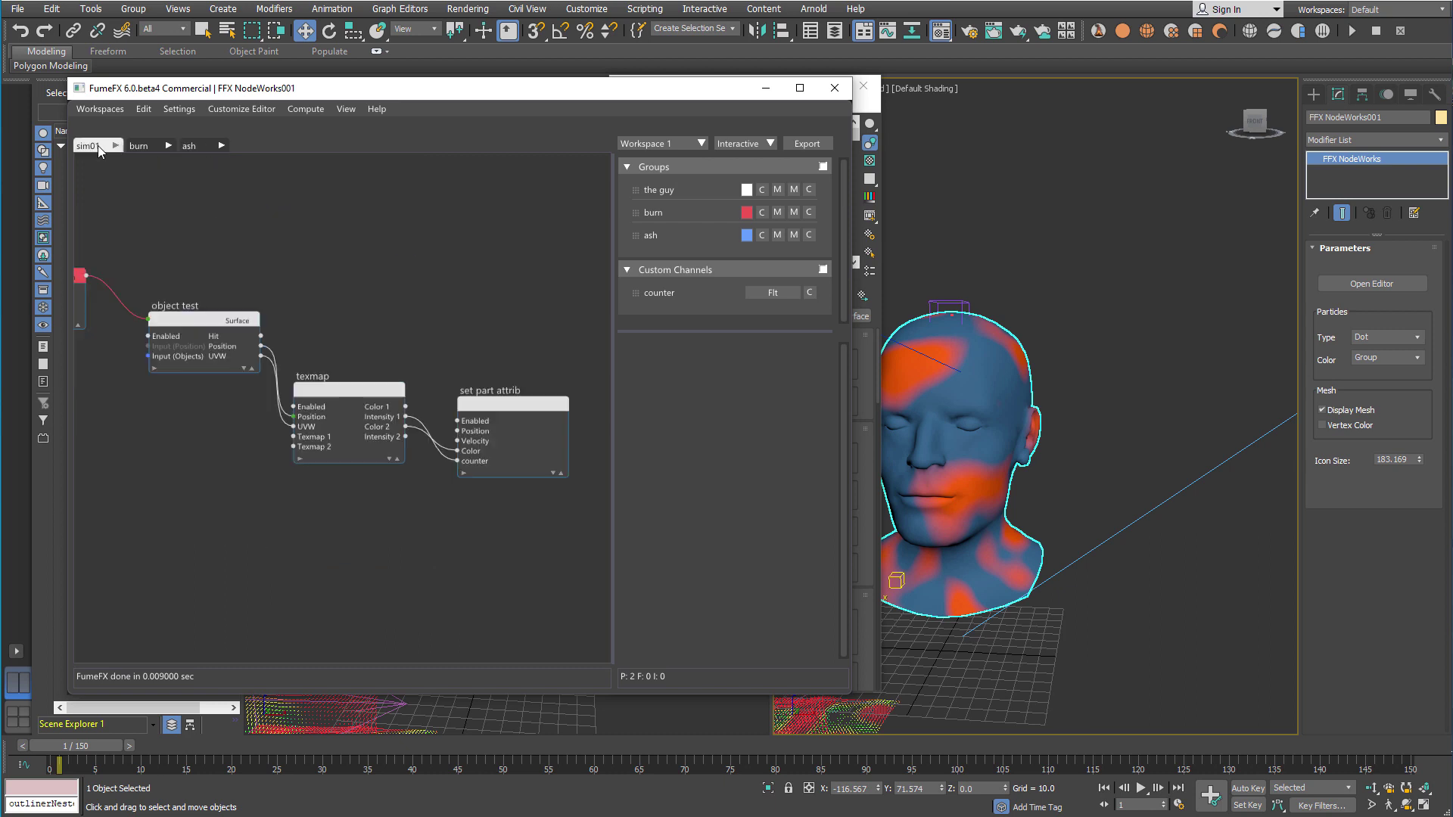
{"action": "middle_click_drag", "start_coordinate": [310, 275], "coordinate": [342, 325]}
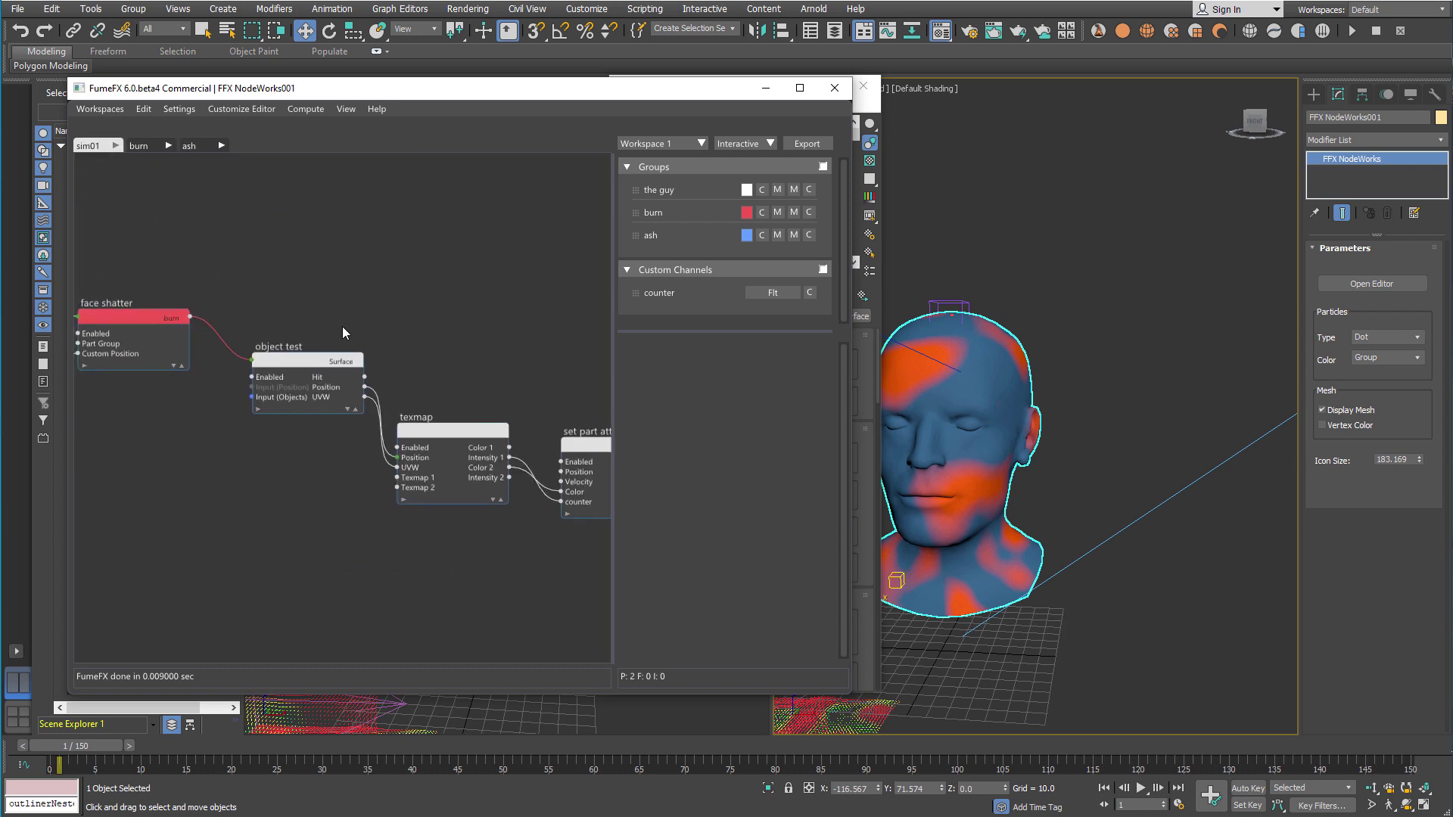
{"action": "left_click", "coordinate": [144, 319]}
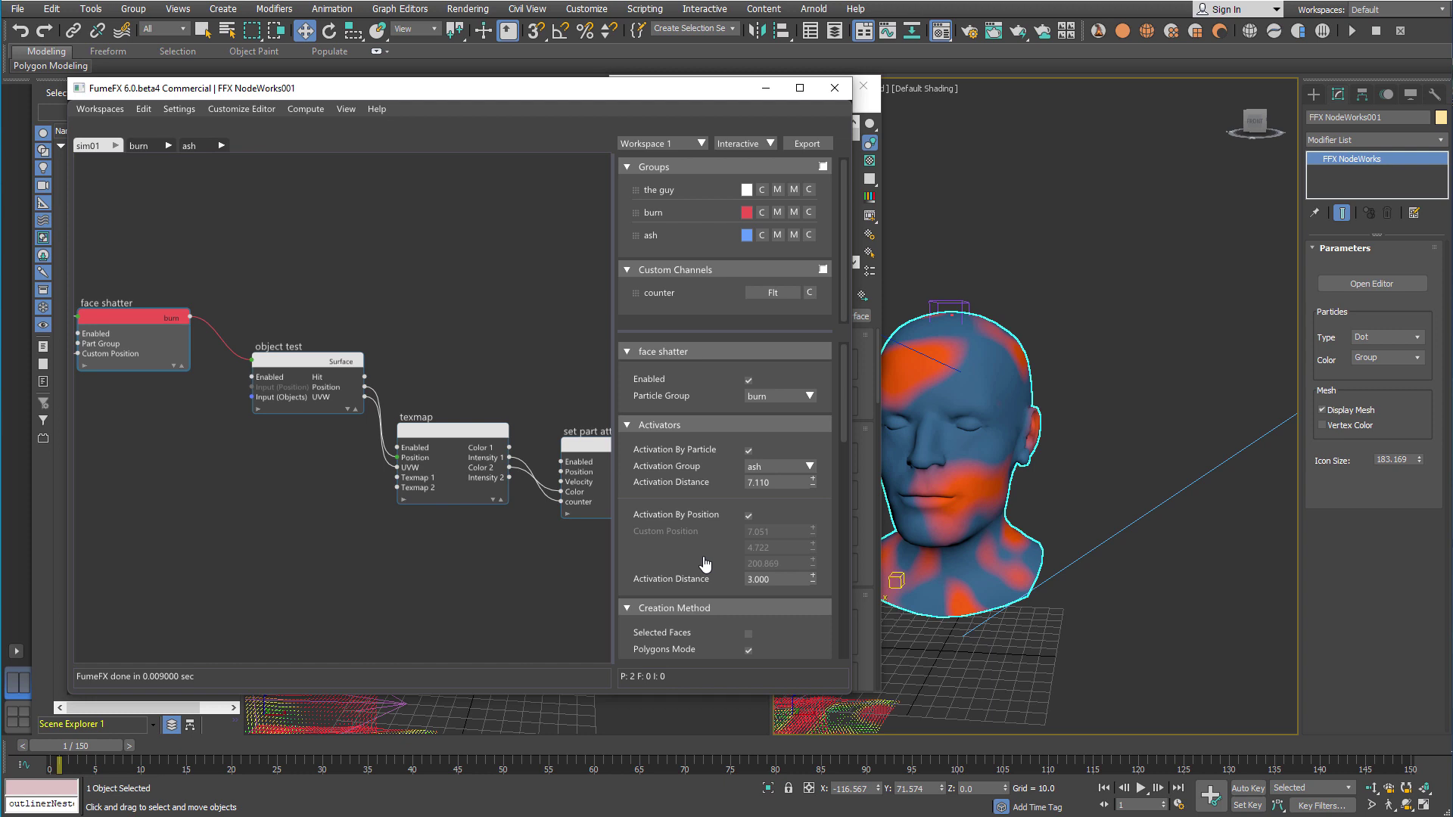
{"action": "scroll", "coordinate": [706, 565], "scroll_direction": "down", "scroll_amount": 1}
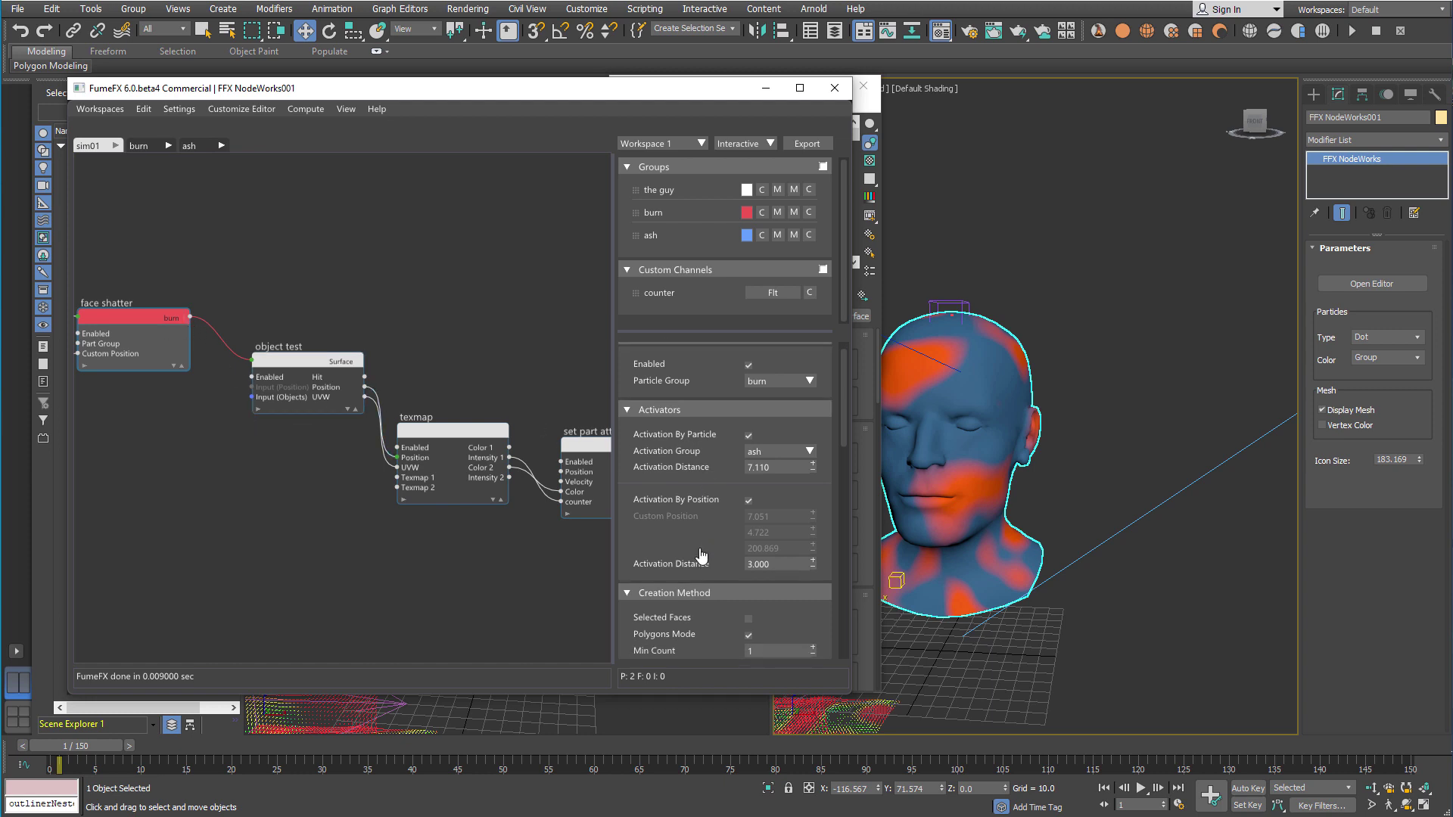
{"action": "scroll", "coordinate": [701, 556], "scroll_direction": "down", "scroll_amount": 3}
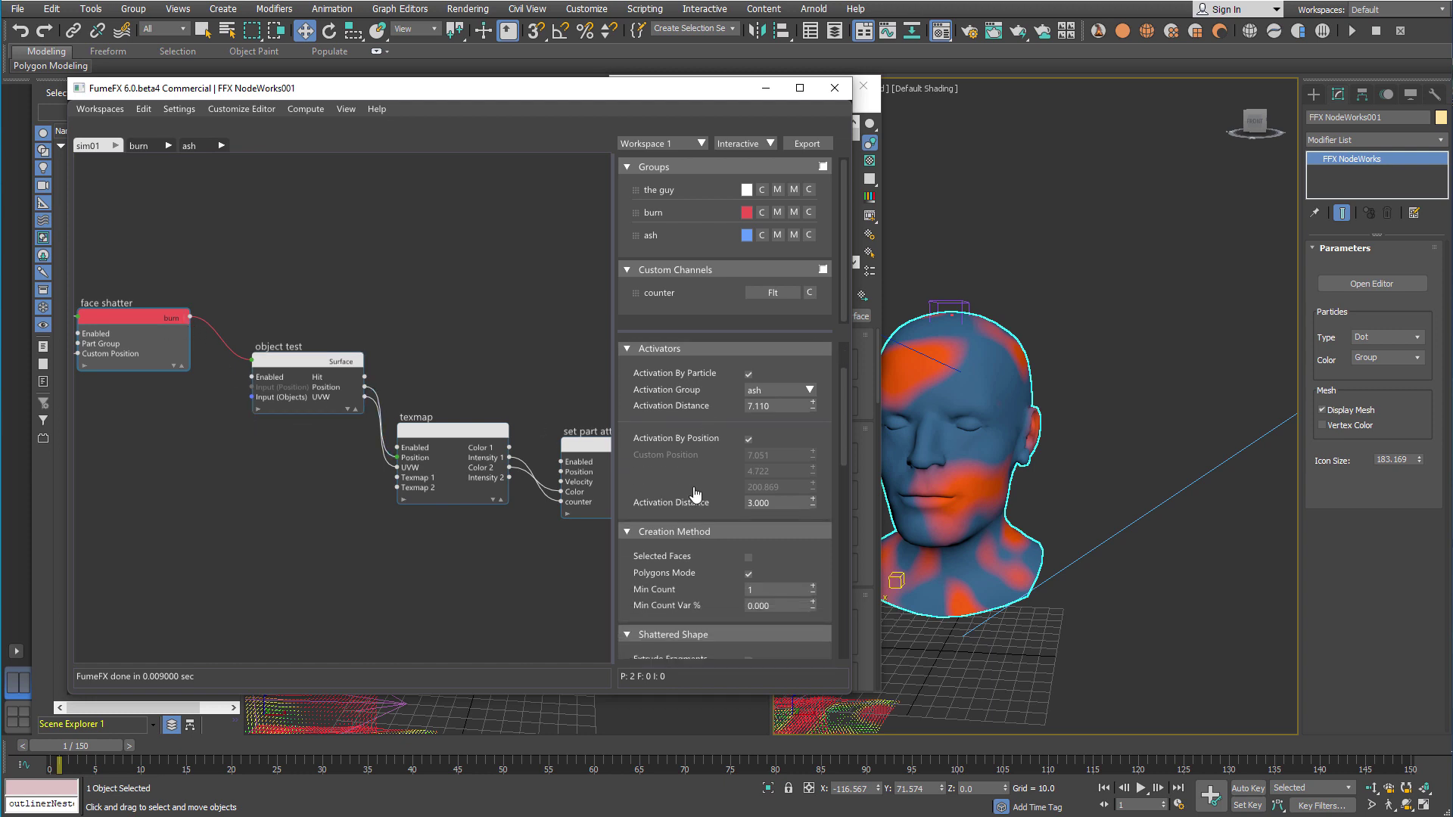
{"action": "scroll", "coordinate": [699, 492], "scroll_direction": "down", "scroll_amount": 2}
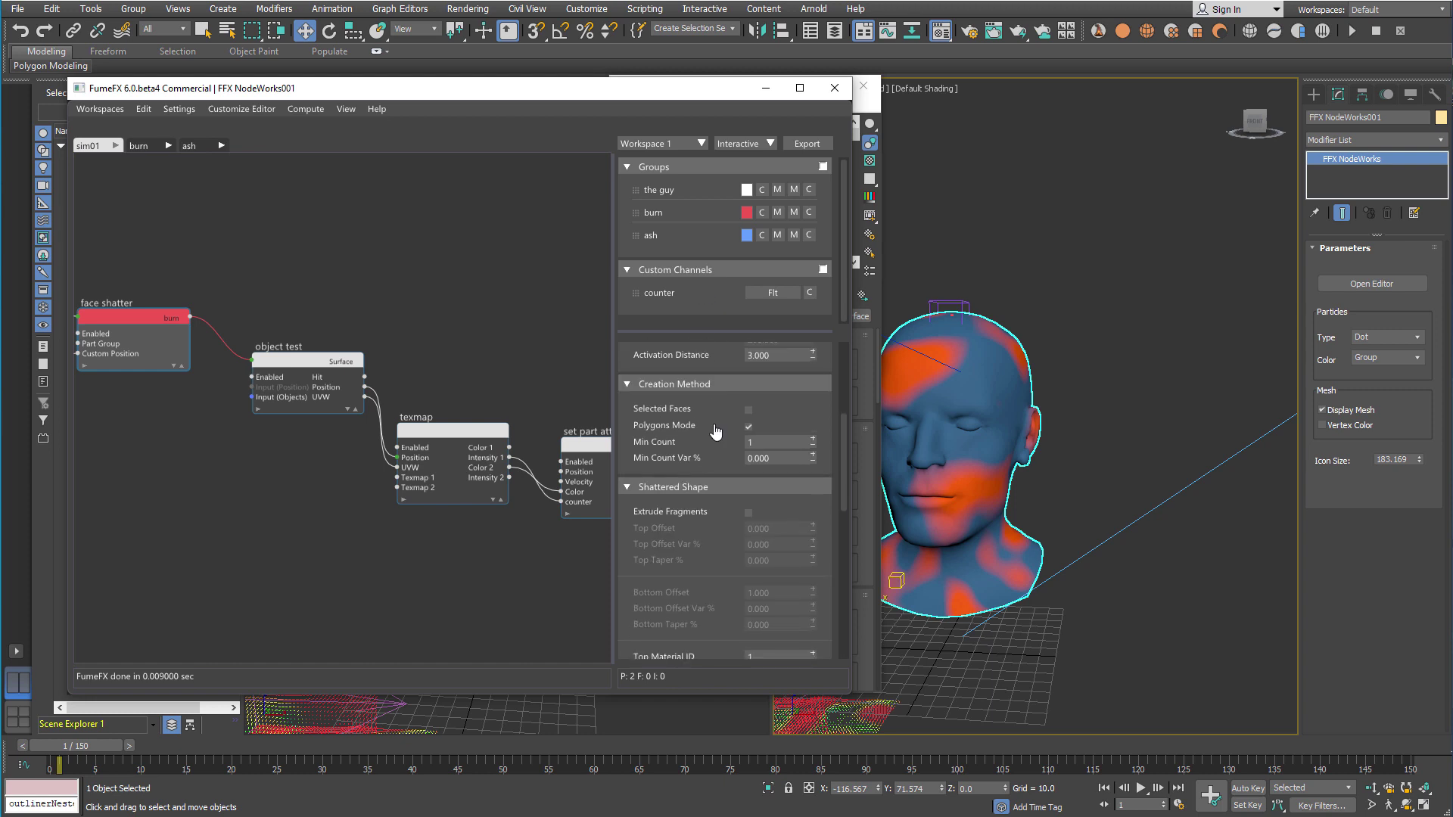
{"action": "scroll", "coordinate": [721, 495], "scroll_direction": "down", "scroll_amount": 2}
{"action": "scroll", "coordinate": [720, 496], "scroll_direction": "down", "scroll_amount": 5}
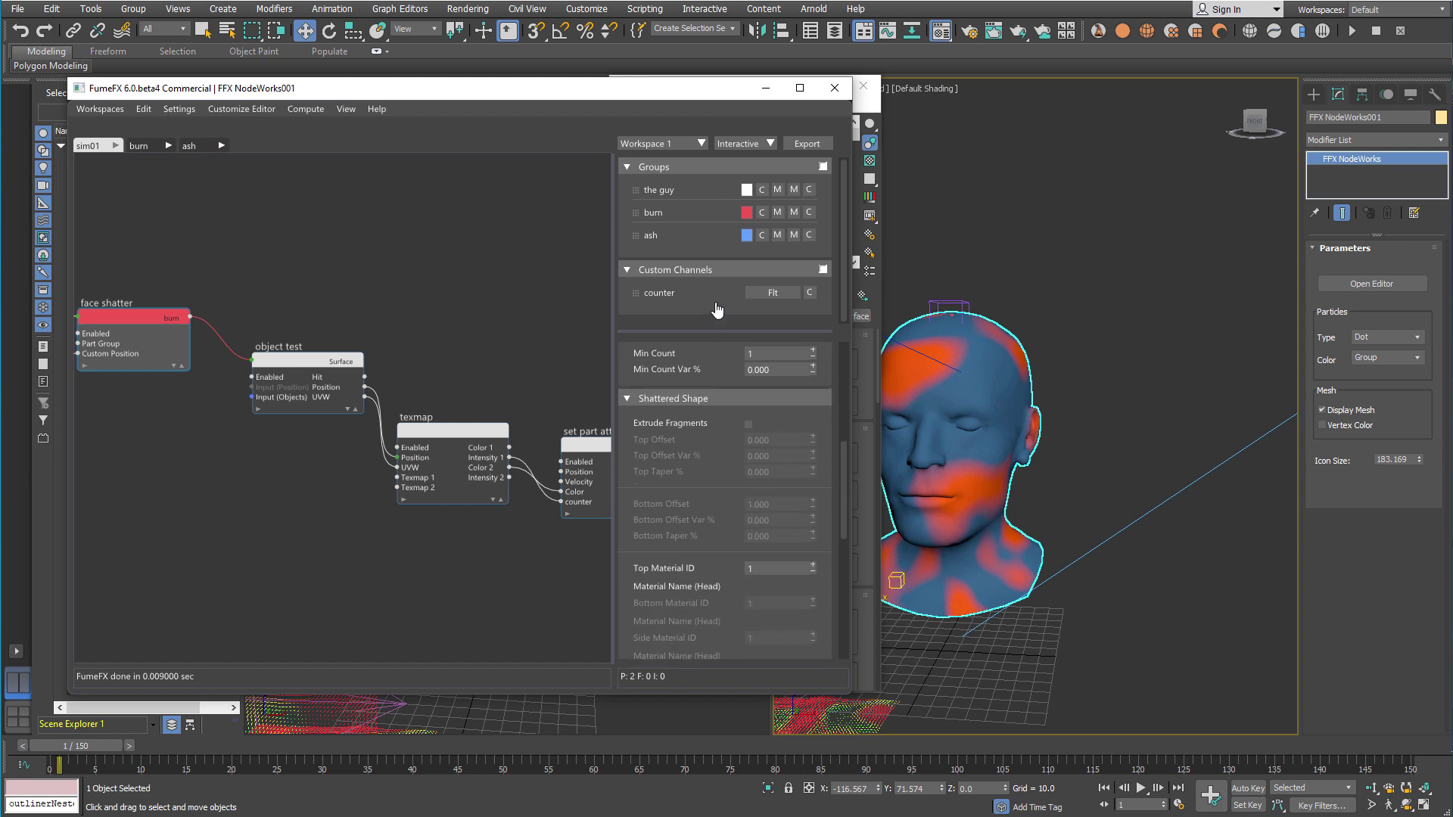
{"action": "scroll", "coordinate": [706, 522], "scroll_direction": "down", "scroll_amount": 4}
{"action": "scroll", "coordinate": [706, 509], "scroll_direction": "down", "scroll_amount": 8}
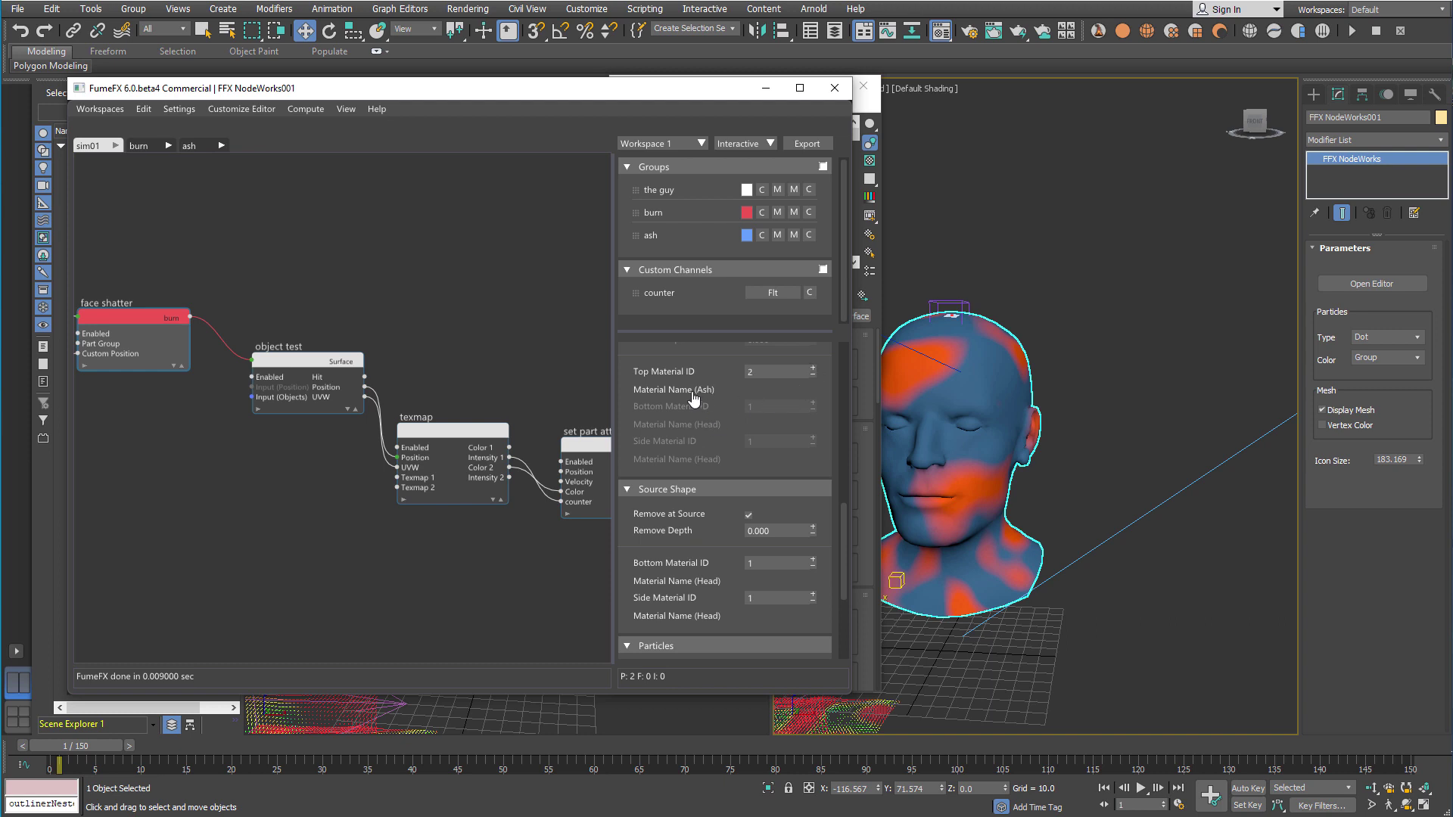
Close the NodeWorks editor and advance the simulation to frame 42
{"action": "left_click_drag", "start_coordinate": [120, 750], "coordinate": [452, 749]}
{"action": "left_click", "coordinate": [834, 88]}
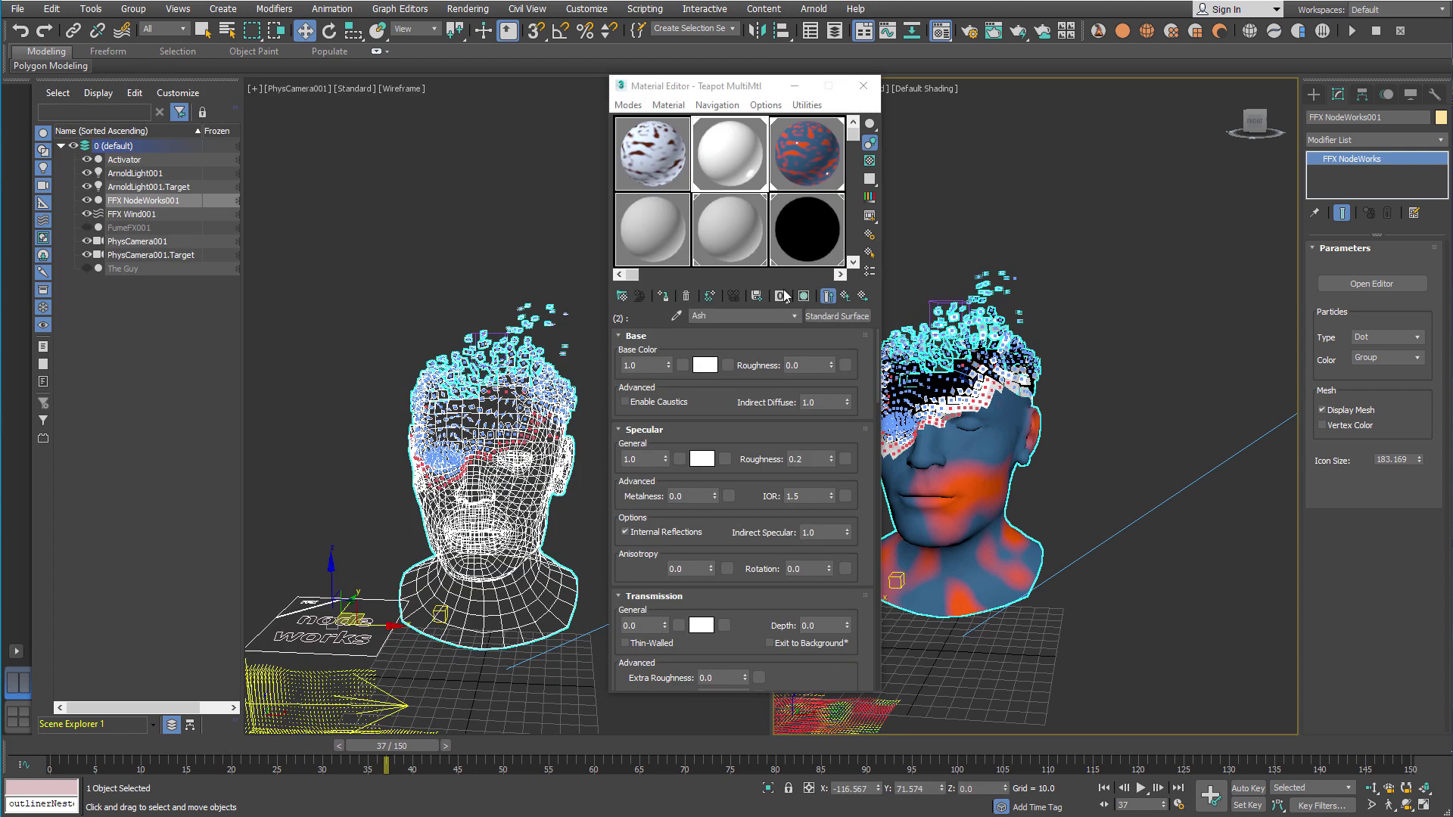
{"action": "left_click_drag", "start_coordinate": [434, 750], "coordinate": [475, 750]}
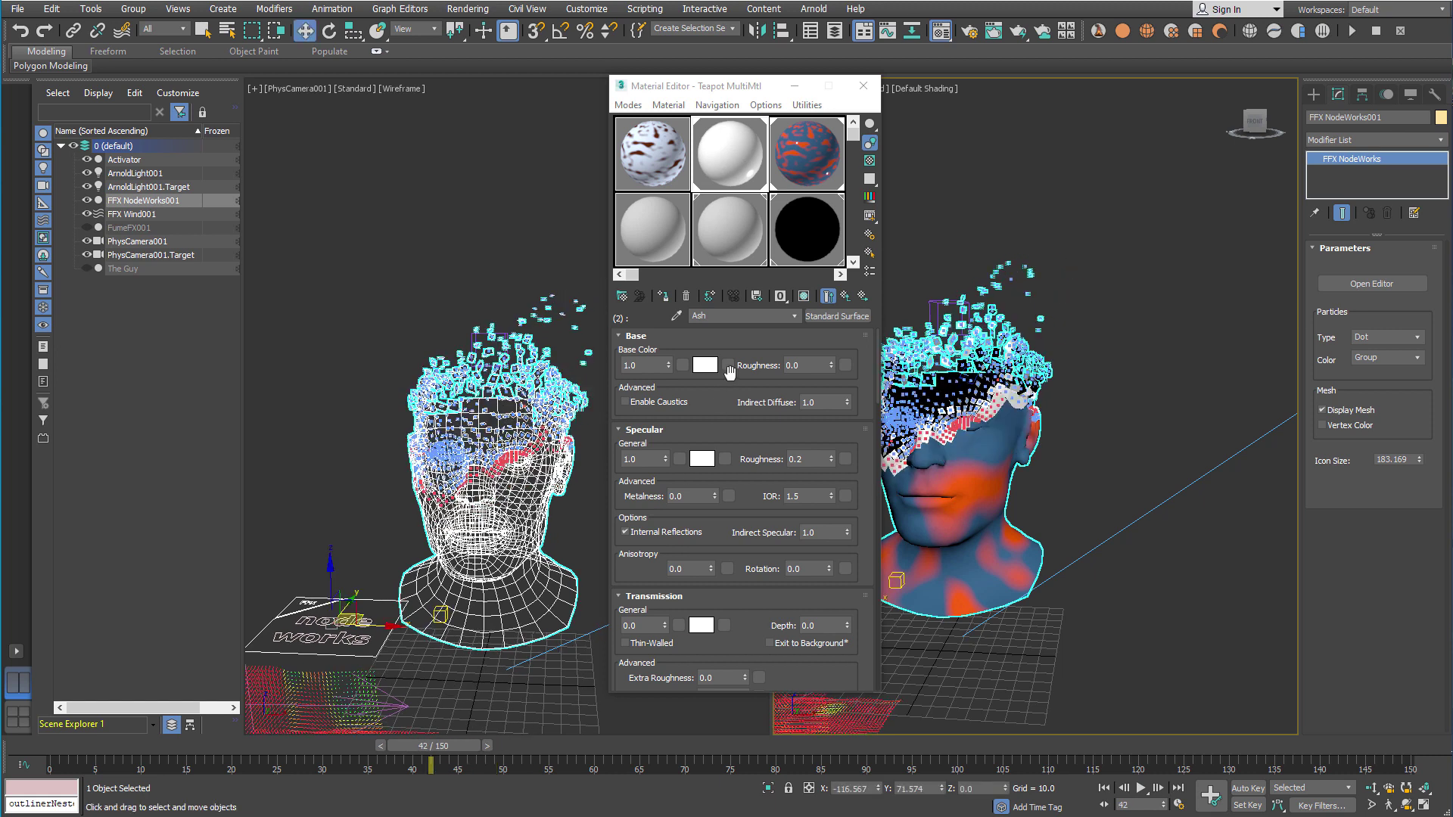
Assign a User Data RGB map to the Ash material's base color and enter the fxp particle color attribute
{"action": "left_click", "coordinate": [725, 365]}
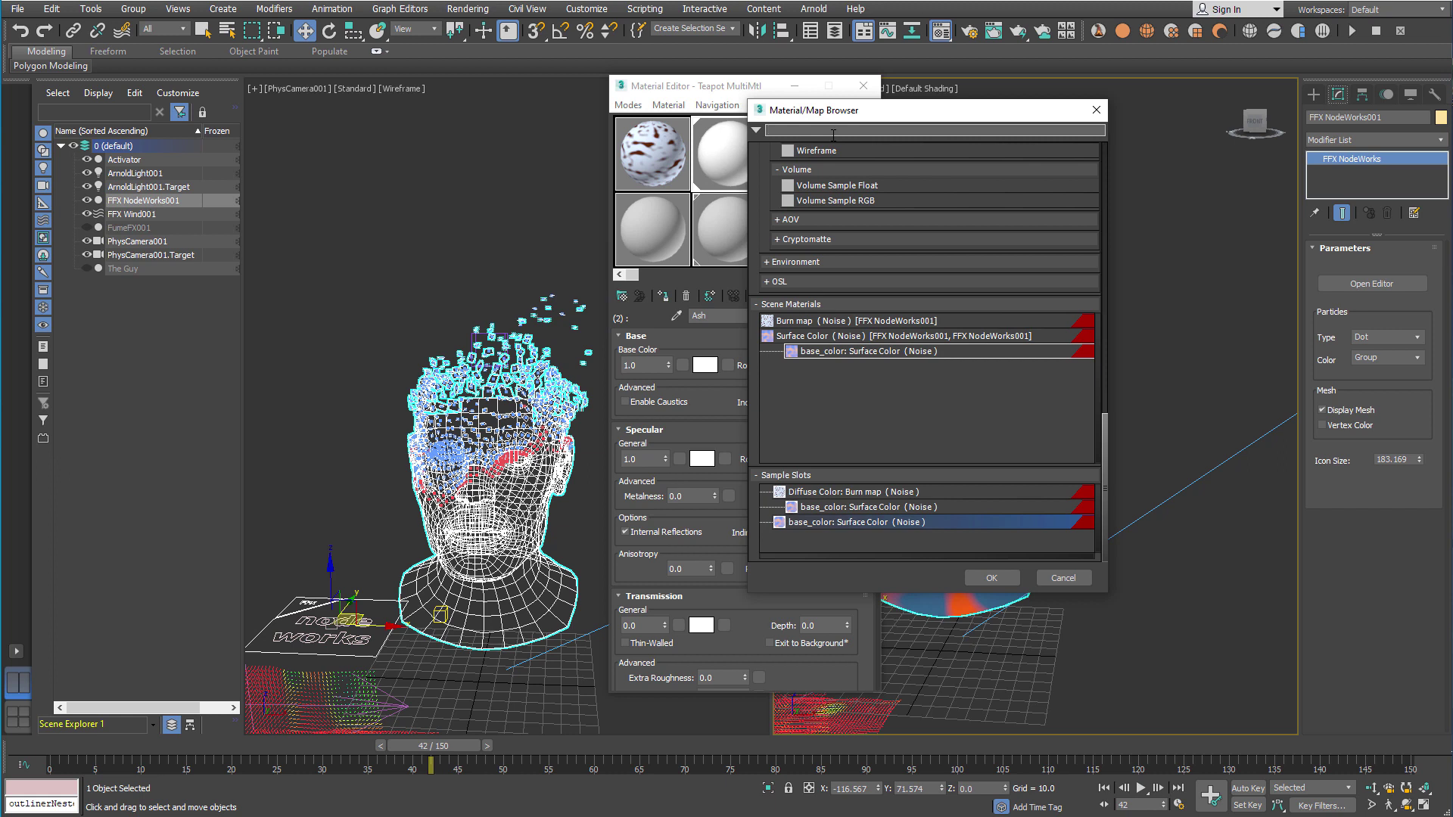
{"action": "key", "text": "BackSpace"}
{"action": "type", "text": "U"}
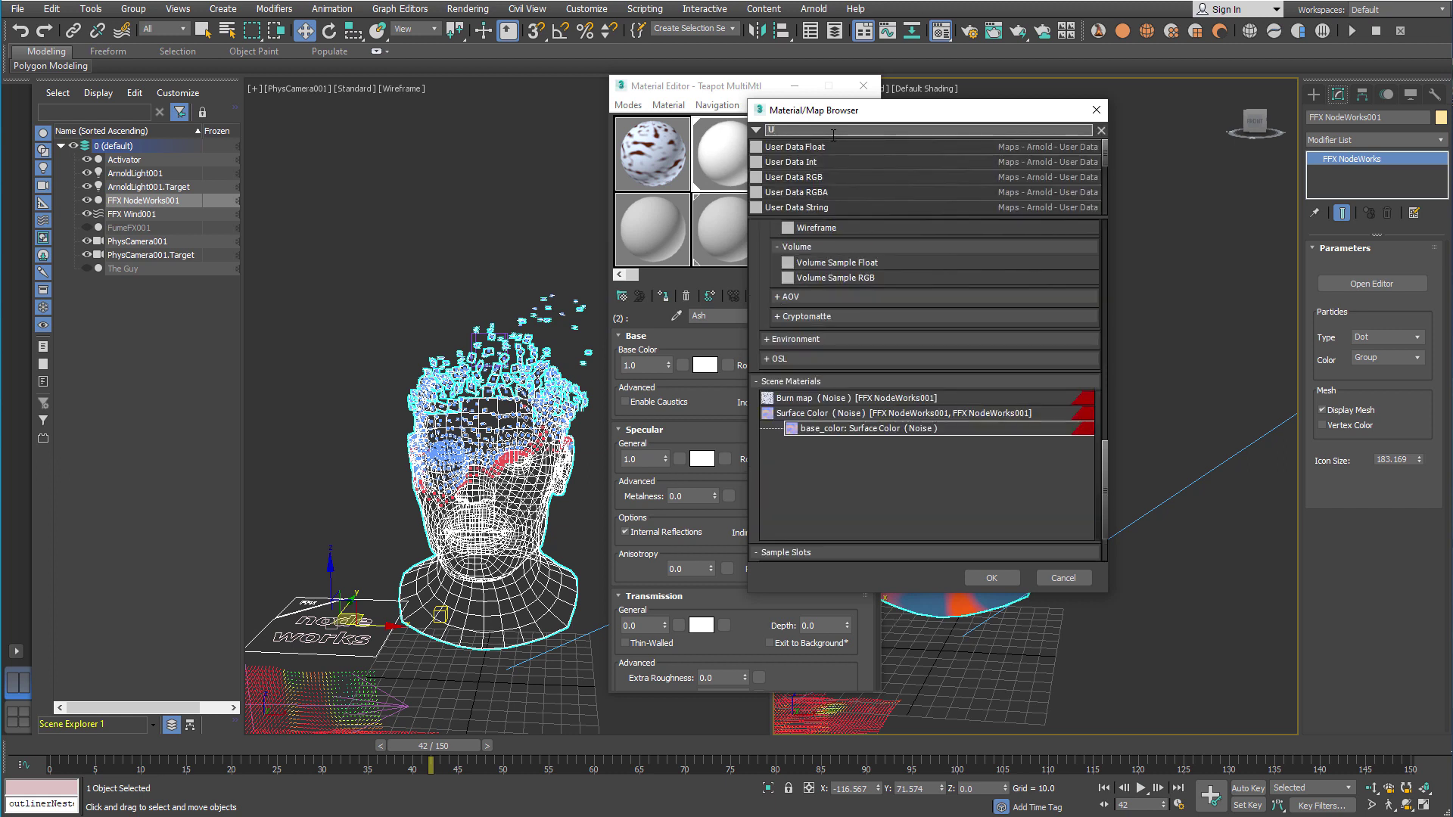
{"action": "type", "text": "s"}
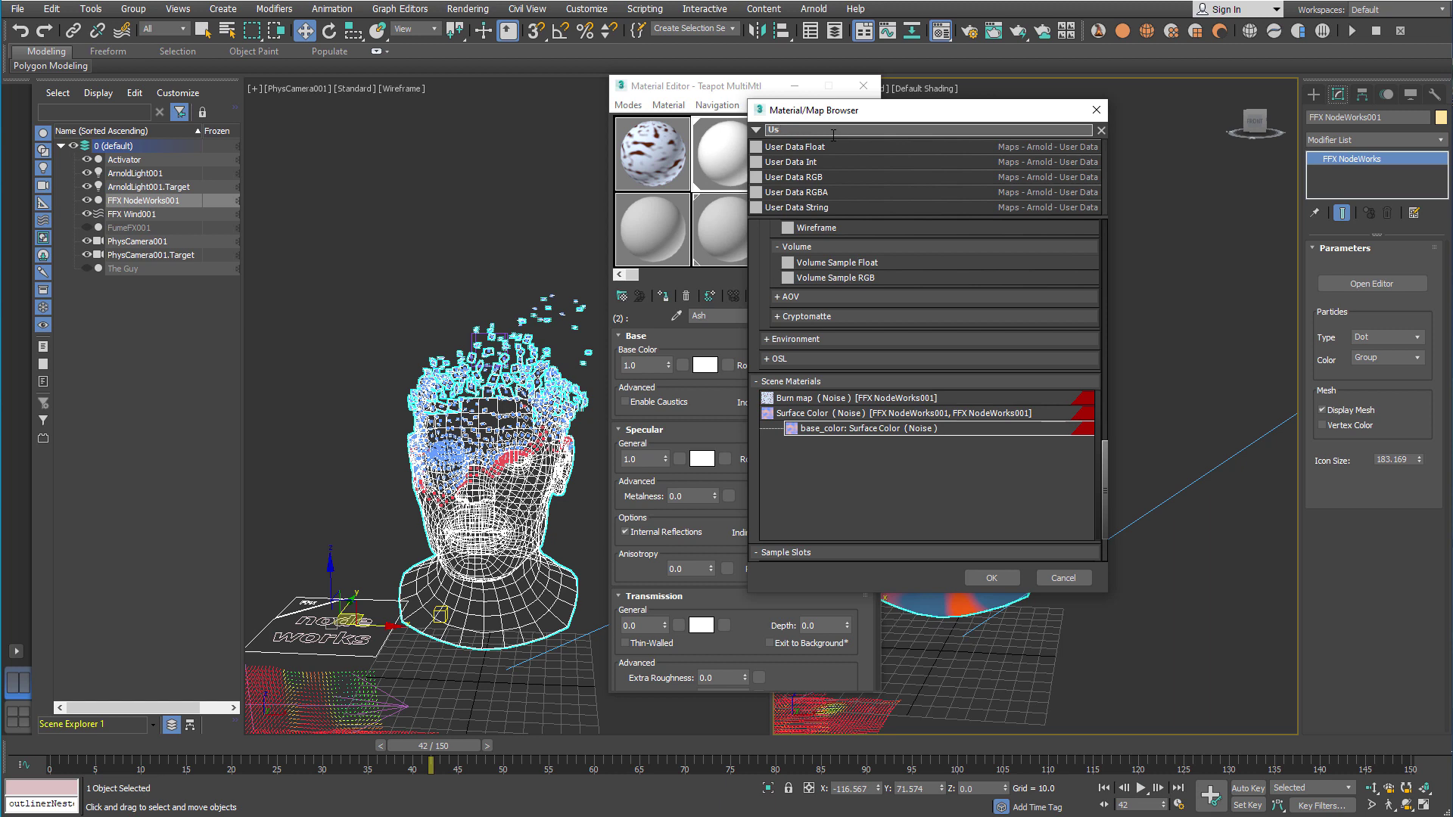
{"action": "double_click", "coordinate": [830, 176]}
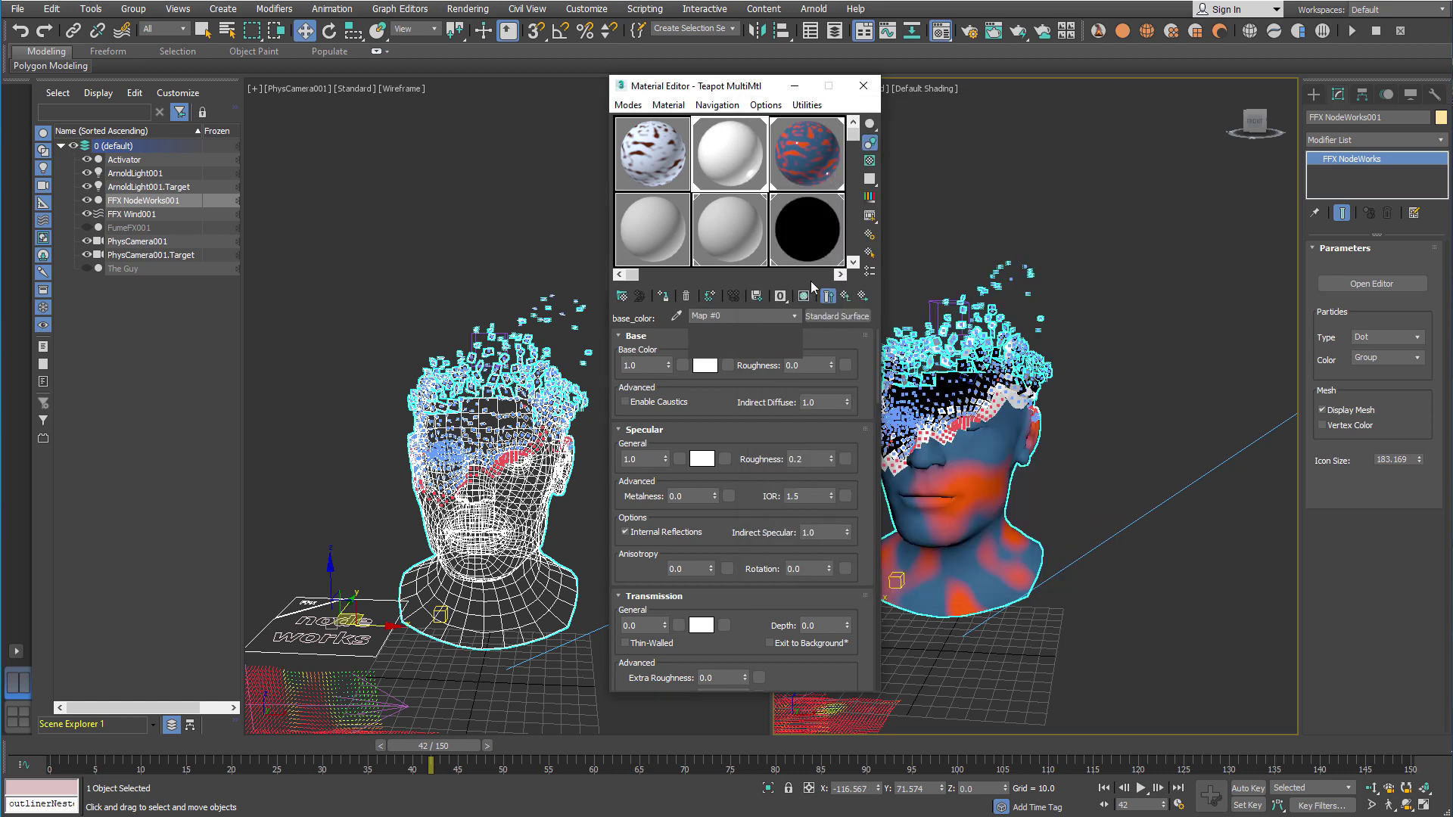
{"action": "left_click", "coordinate": [787, 354]}
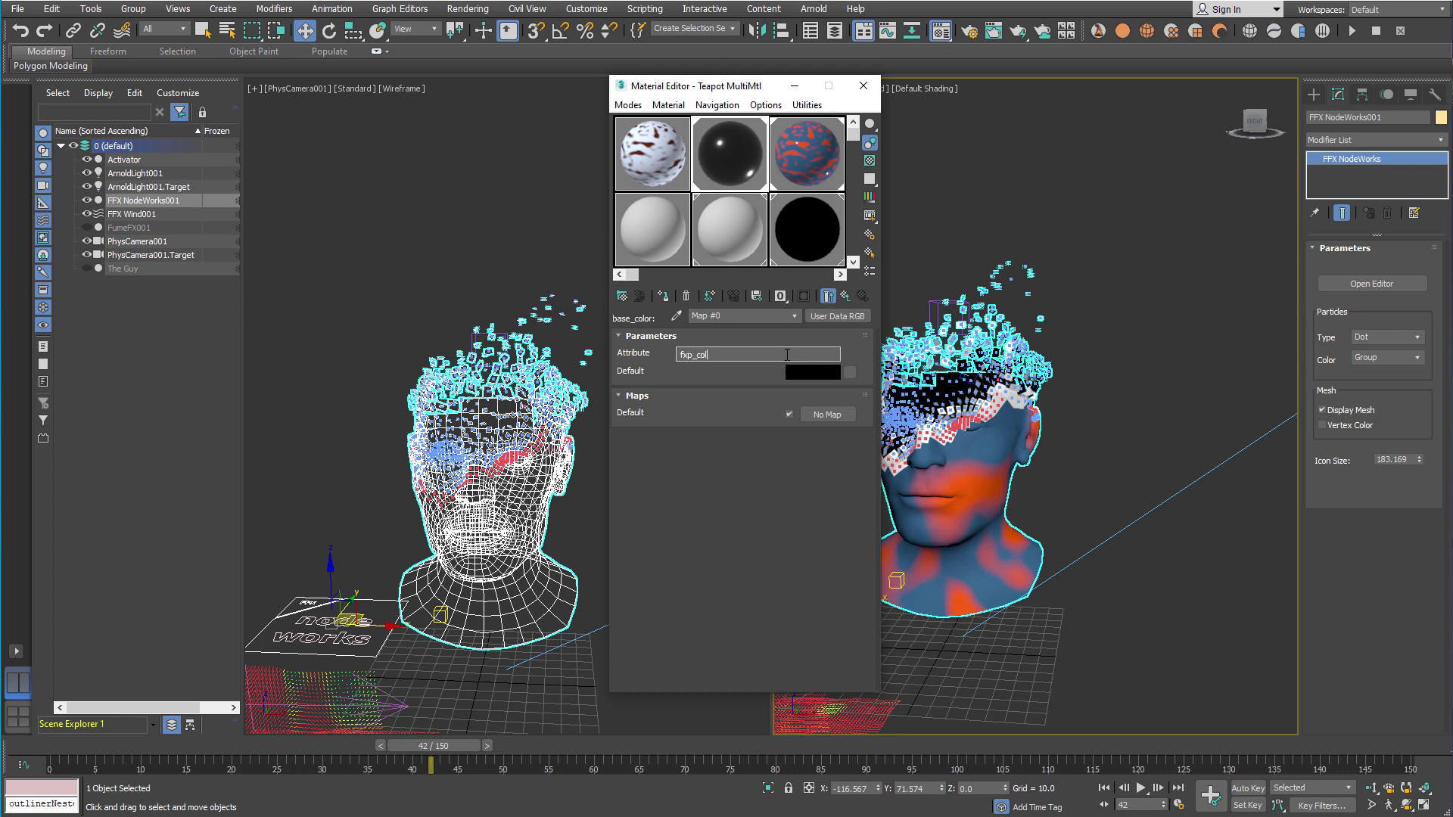
{"action": "left_click", "coordinate": [831, 296]}
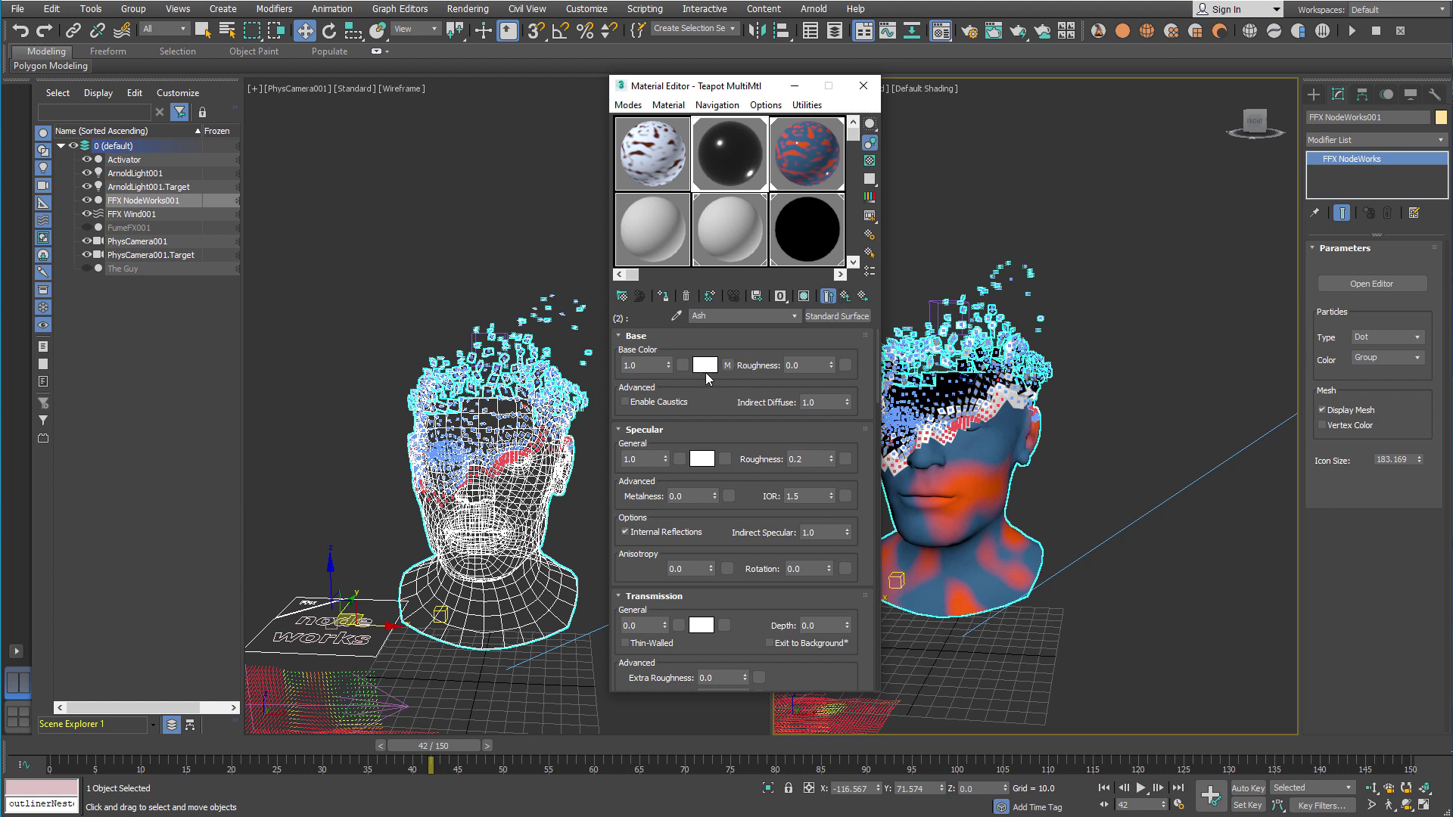
Preview the burning head in Arnold RenderView at frames 42 and 58, and minimize the render window
{"action": "left_click_drag", "start_coordinate": [186, 745], "coordinate": [459, 744]}
{"action": "left_click", "coordinate": [956, 212]}
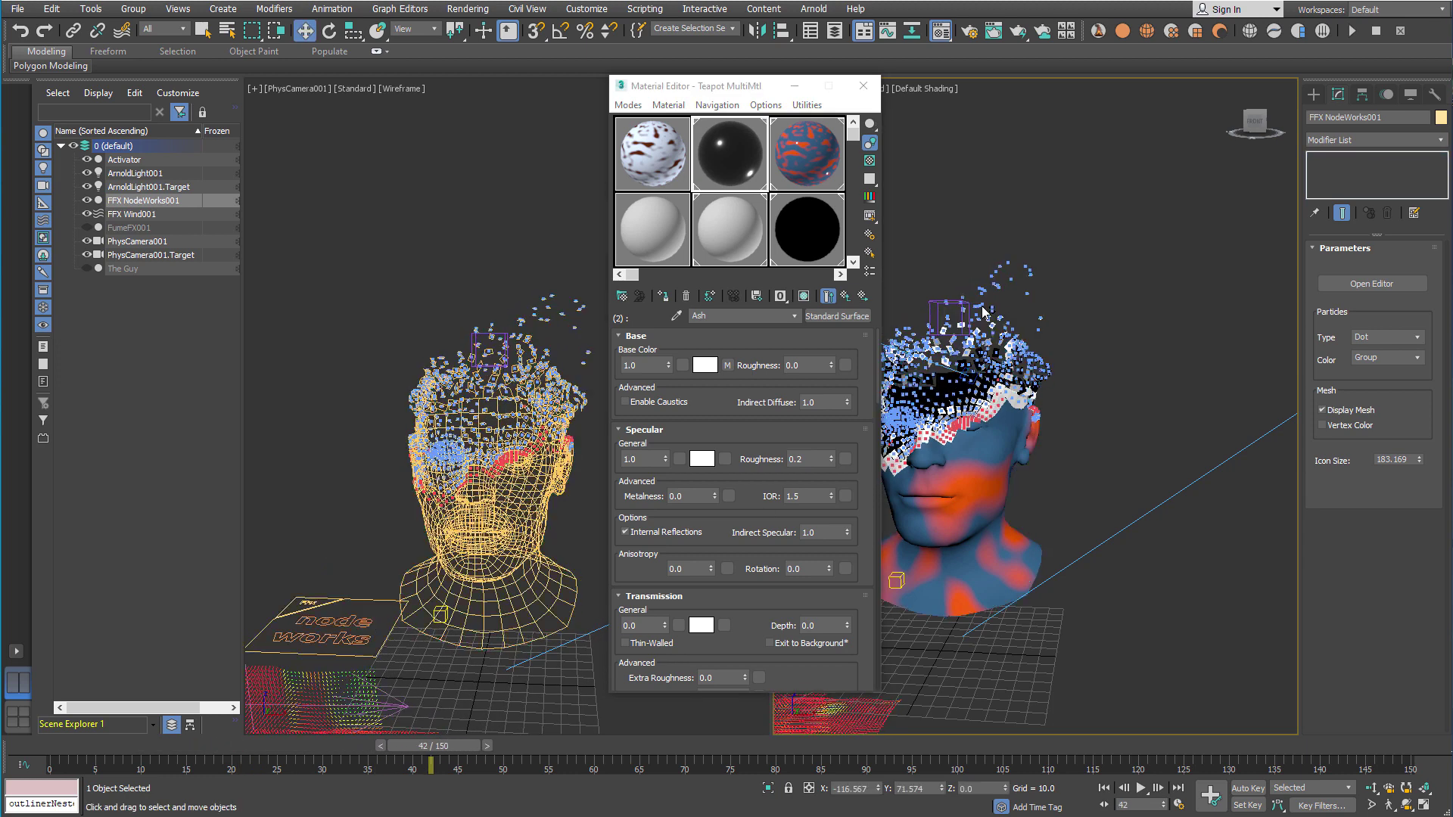
{"action": "left_click", "coordinate": [820, 11]}
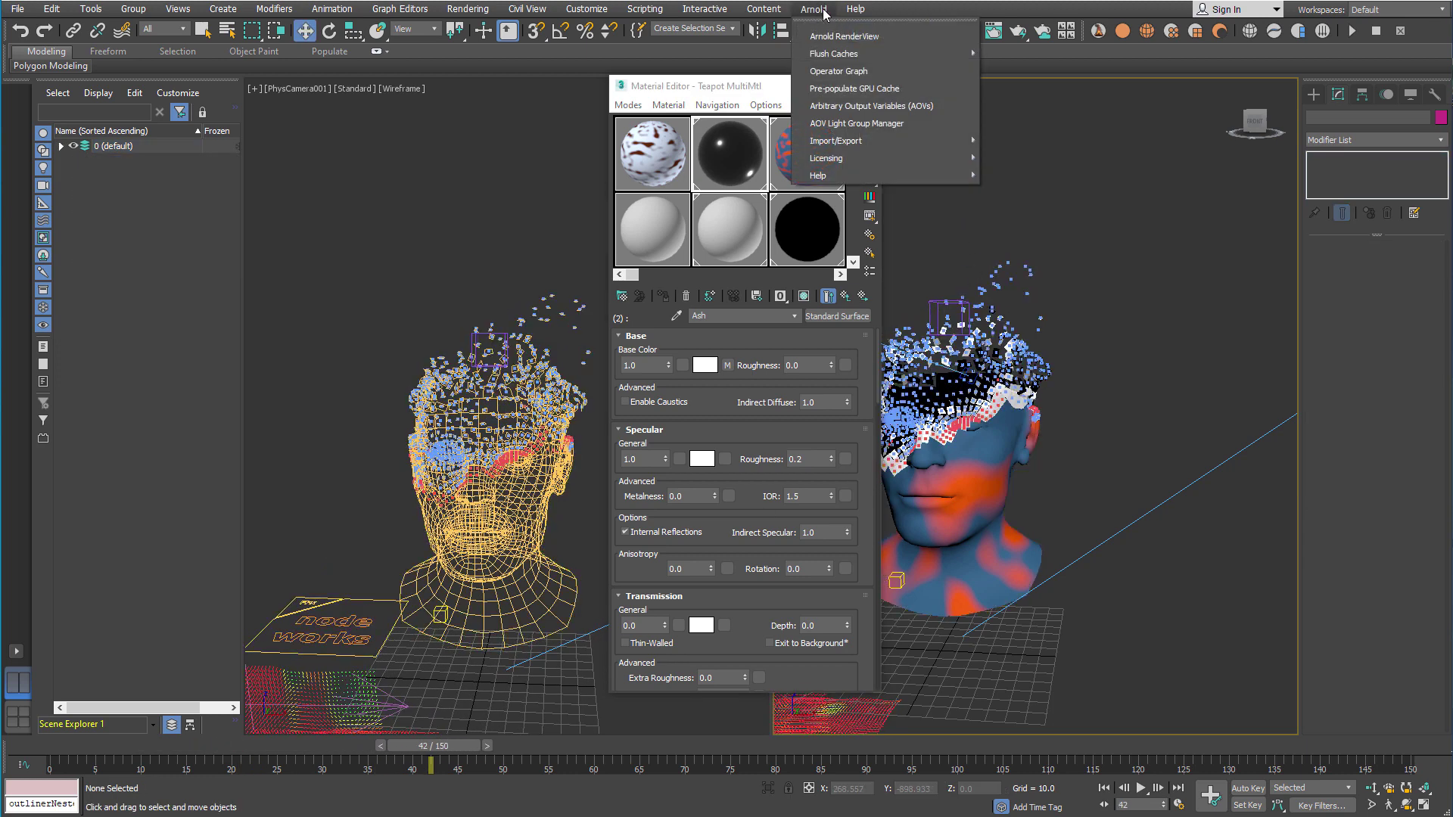
{"action": "left_click", "coordinate": [840, 37]}
{"action": "left_click", "coordinate": [997, 205]}
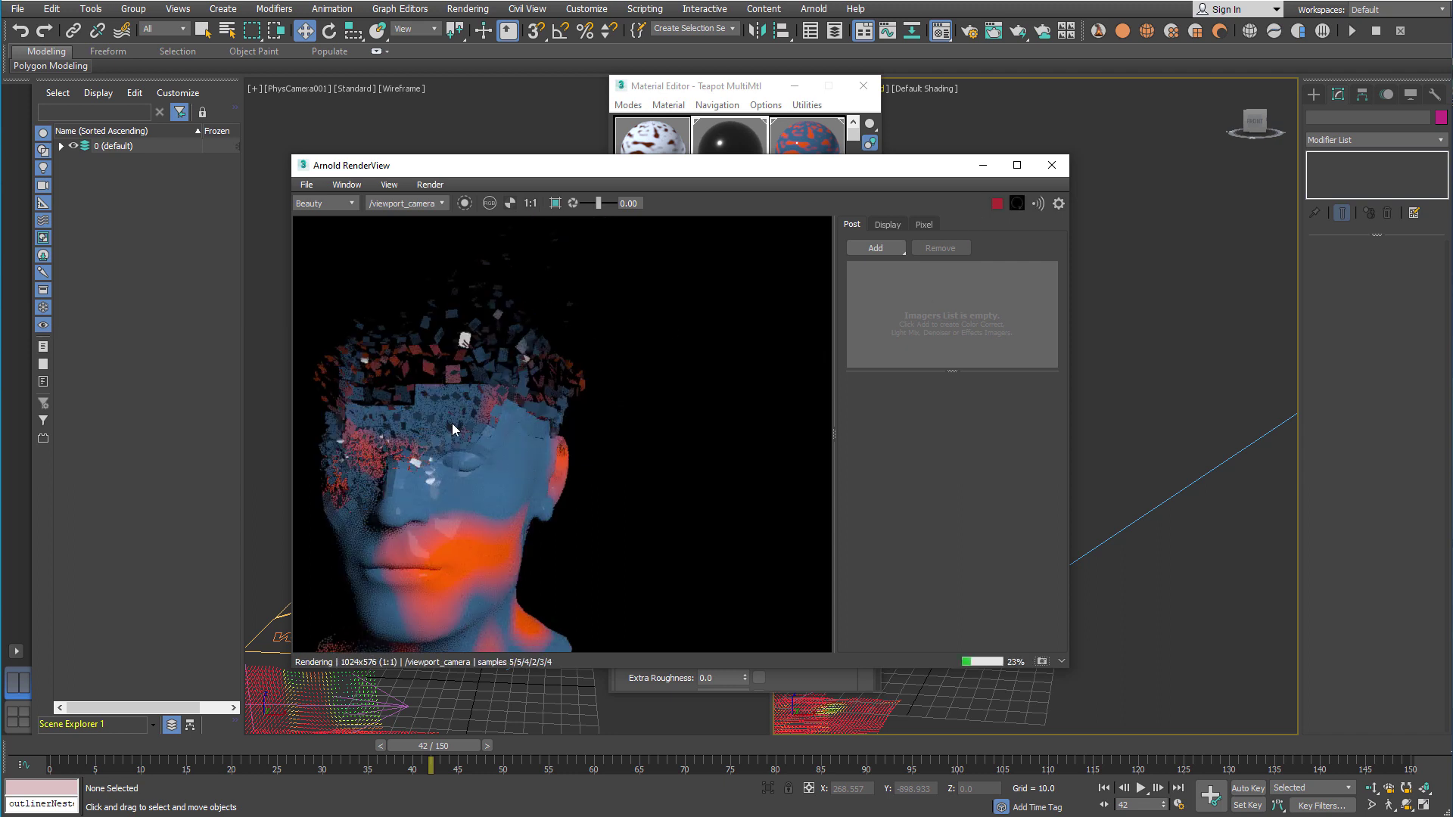
{"action": "left_click_drag", "start_coordinate": [465, 743], "coordinate": [608, 751]}
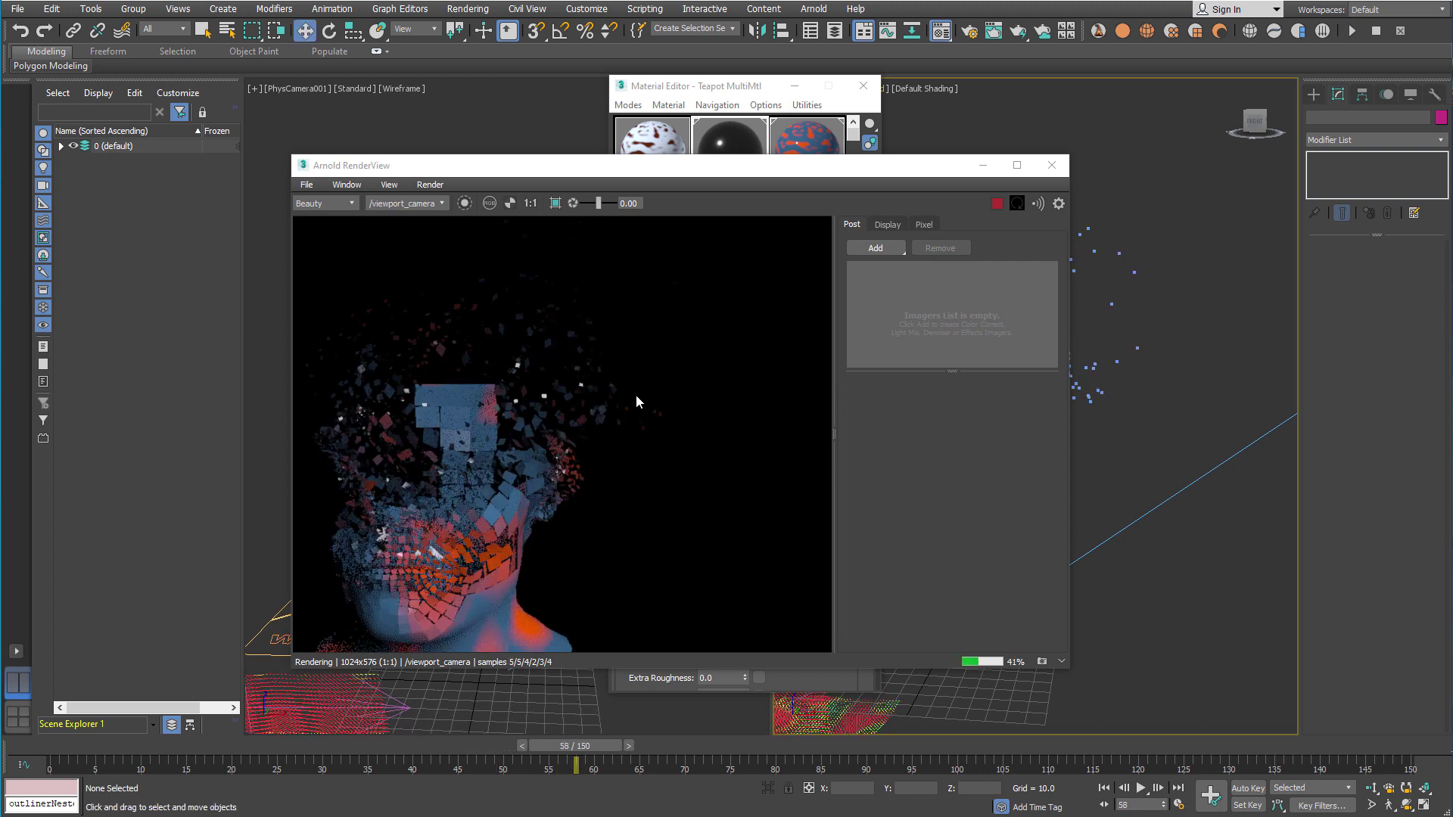
{"action": "left_click", "coordinate": [982, 165]}
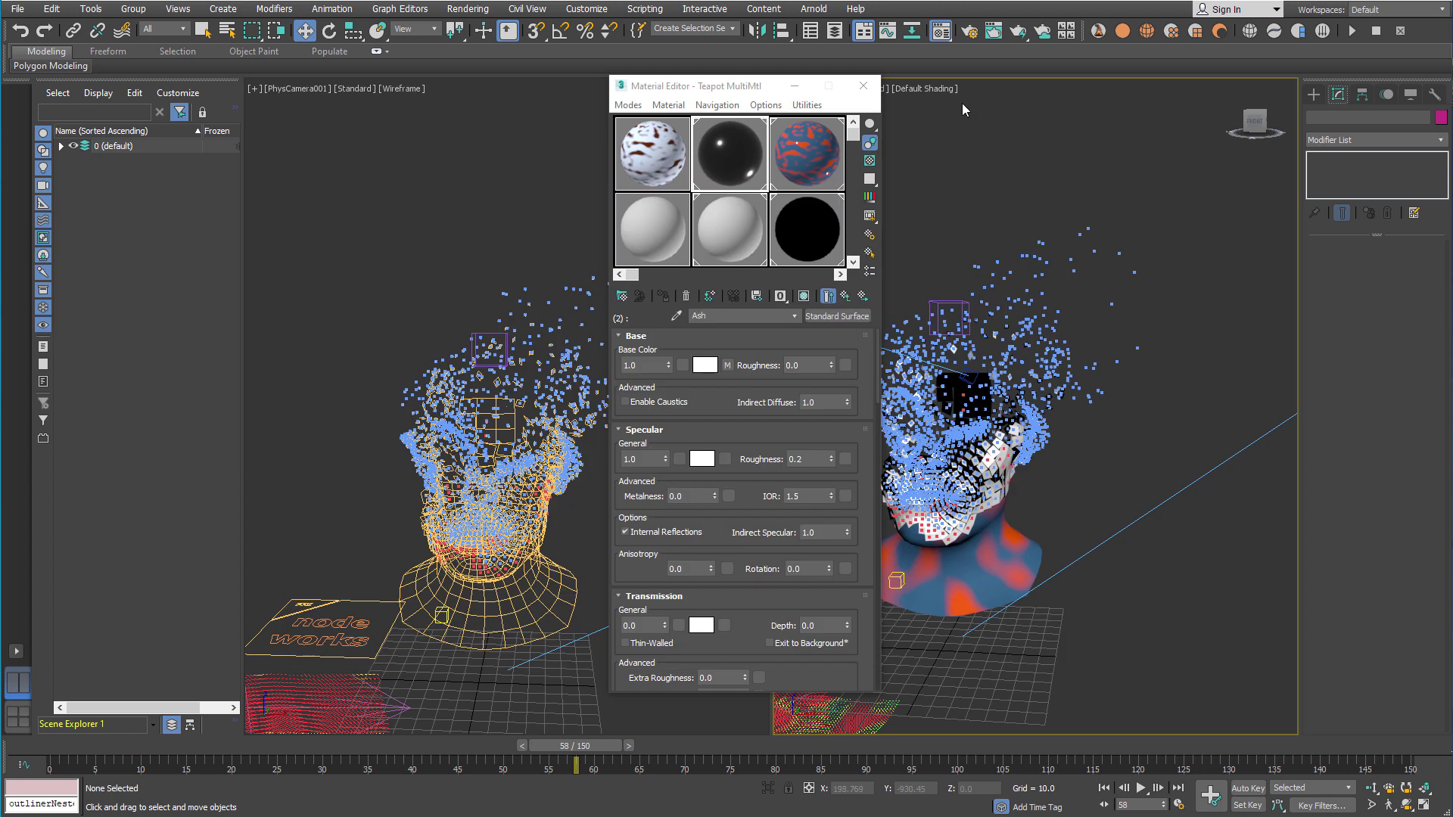
Close the Material Editor and scrub the simulation to frame 35
{"action": "left_click", "coordinate": [863, 85]}
{"action": "left_click", "coordinate": [85, 749]}
{"action": "left_click_drag", "start_coordinate": [86, 749], "coordinate": [385, 755]}
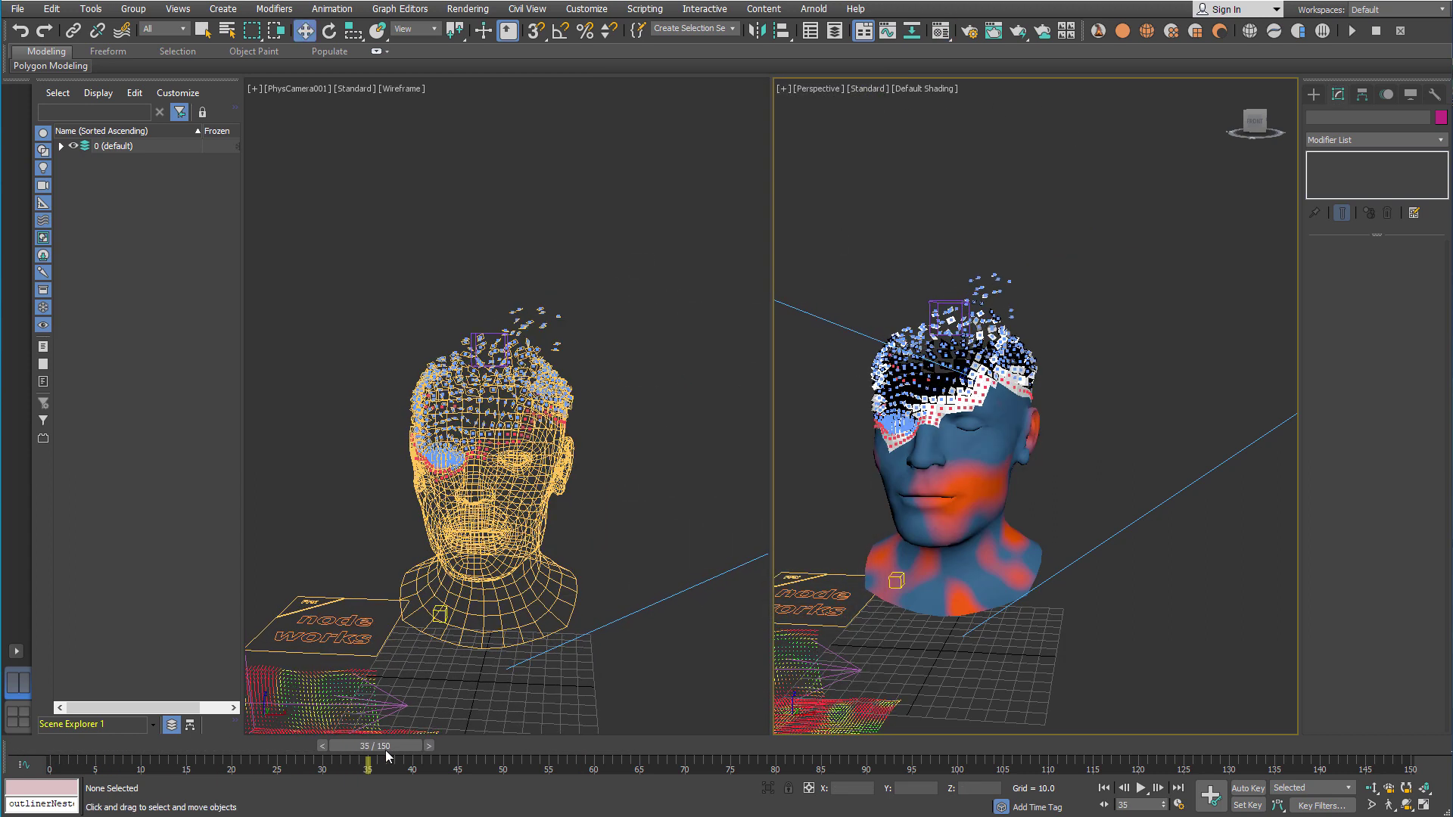
Reopen the node editor of FFX NodeWorks001 and add a new graph named sparks
{"action": "left_click", "coordinate": [821, 601]}
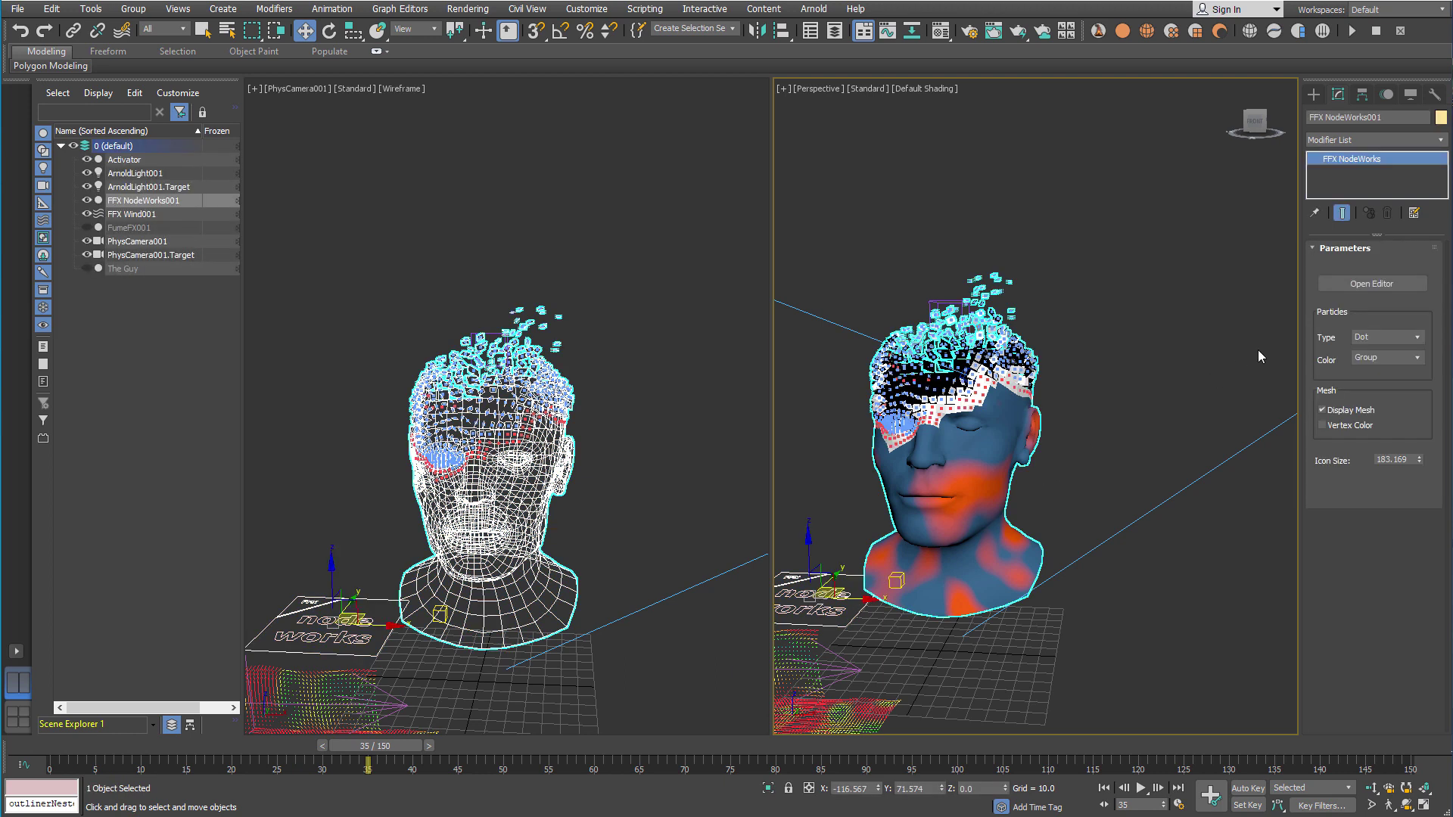
{"action": "left_click", "coordinate": [1337, 284]}
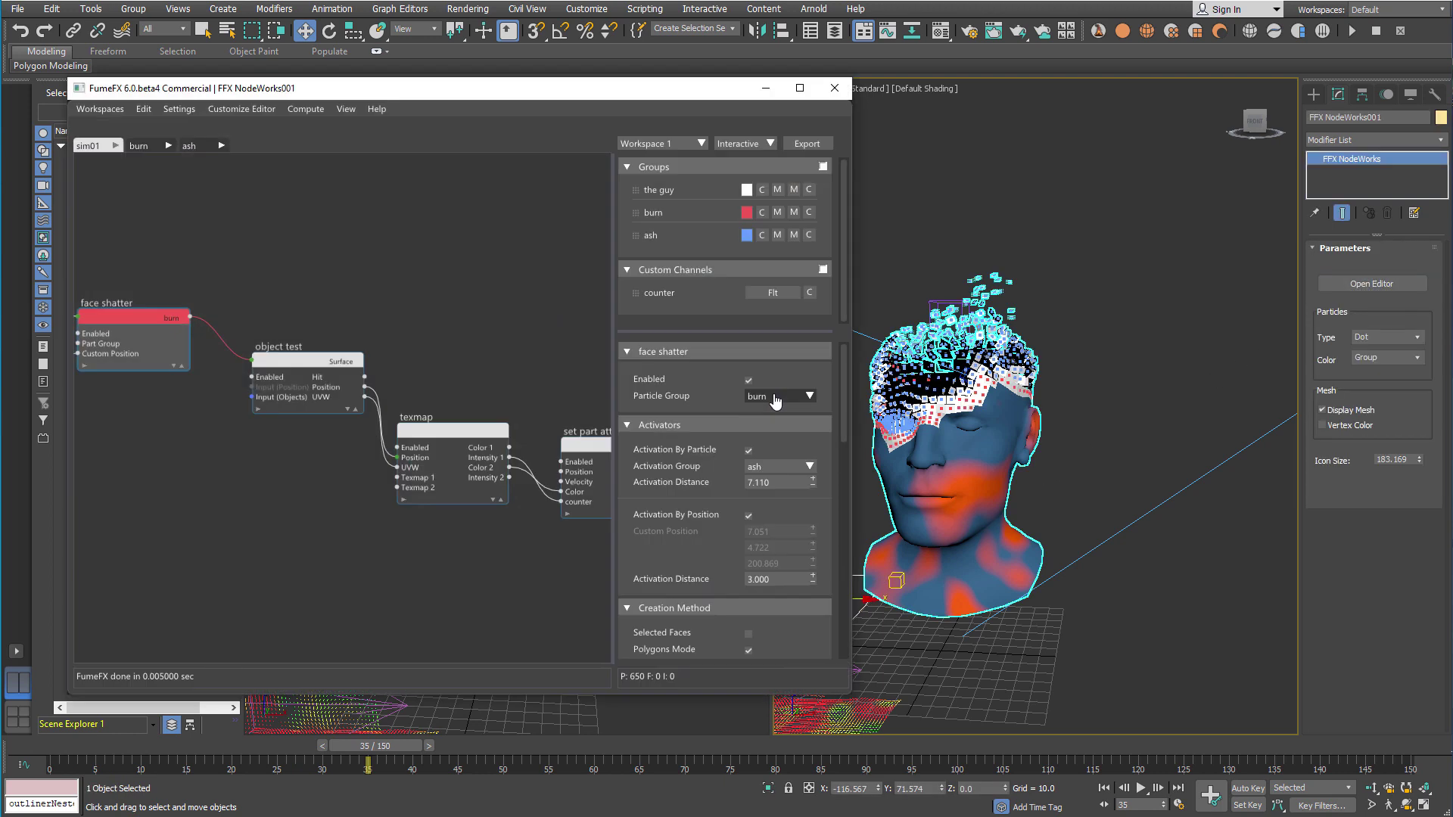
{"action": "left_click", "coordinate": [250, 148]}
{"action": "double_click", "coordinate": [248, 148]}
{"action": "key", "text": "BackSpace"}
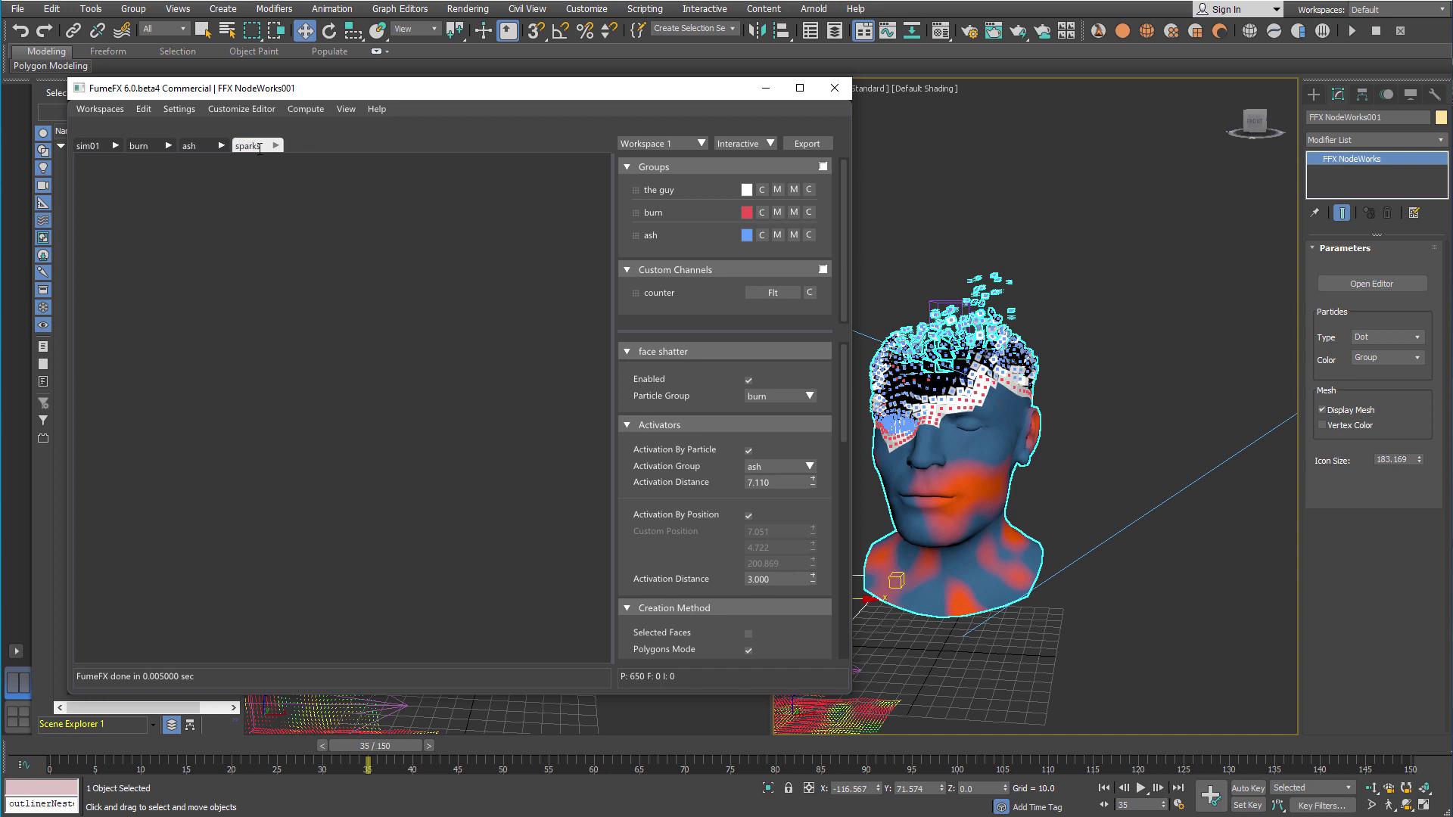
Add a get part group node for the burn group to the sparks graph
{"action": "right_click", "coordinate": [127, 227]}
{"action": "mouse_move", "coordinate": [157, 241]}
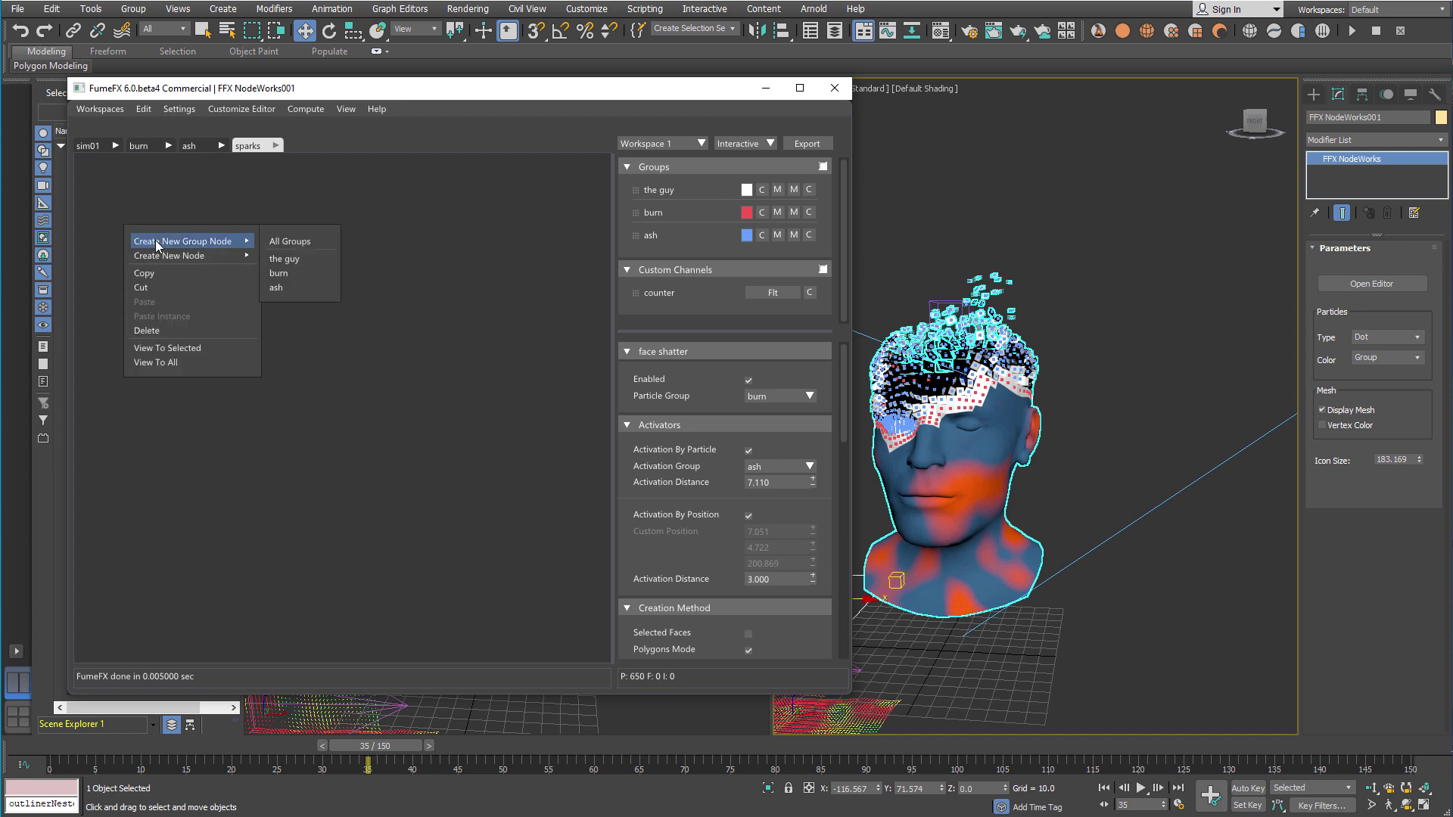
{"action": "left_click", "coordinate": [280, 273]}
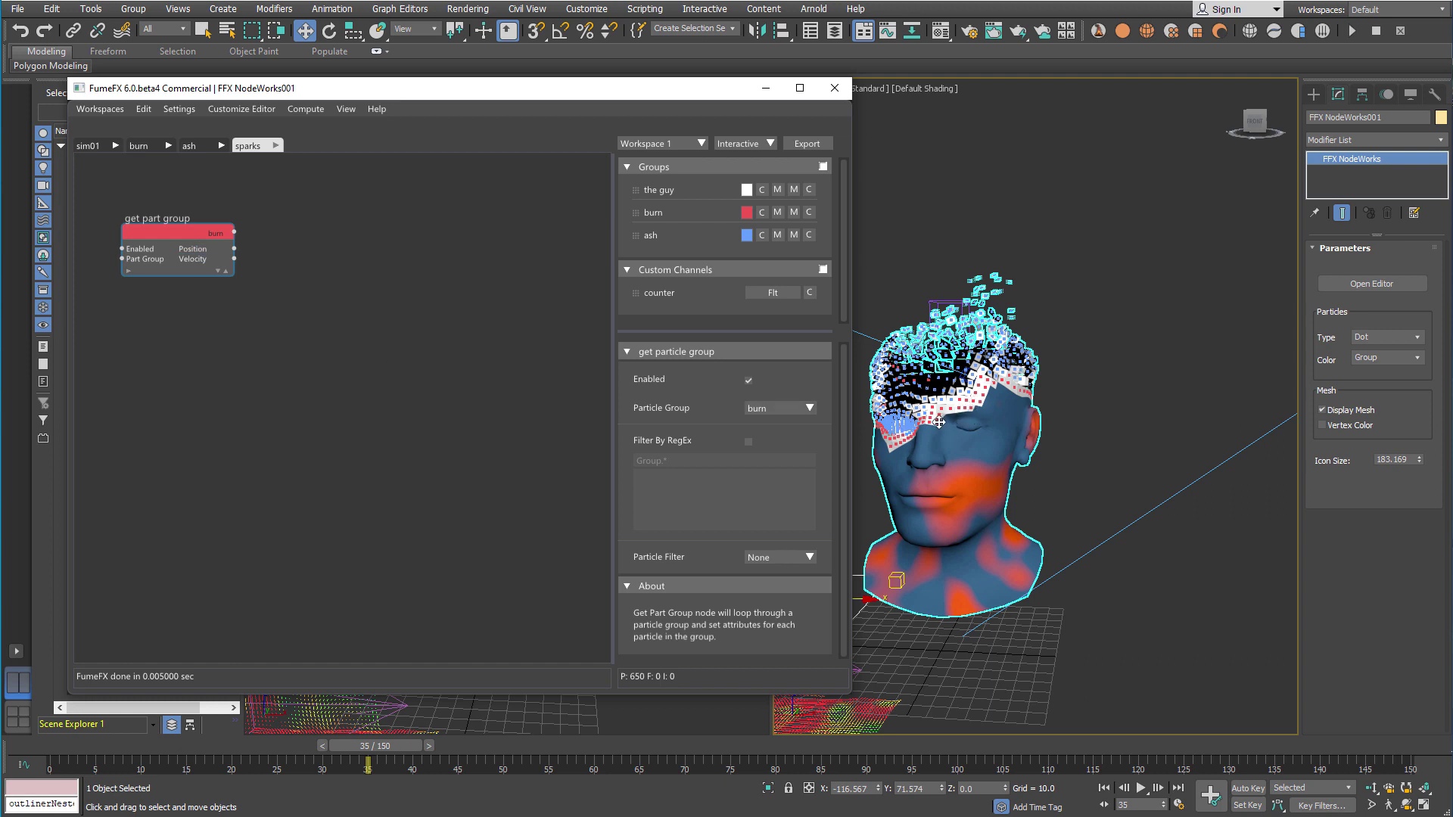
Add a spawn gen node to the sparks graph, driven by the burn get part group node
{"action": "left_click_drag", "start_coordinate": [194, 241], "coordinate": [292, 249]}
{"action": "type", "text": "spa"}
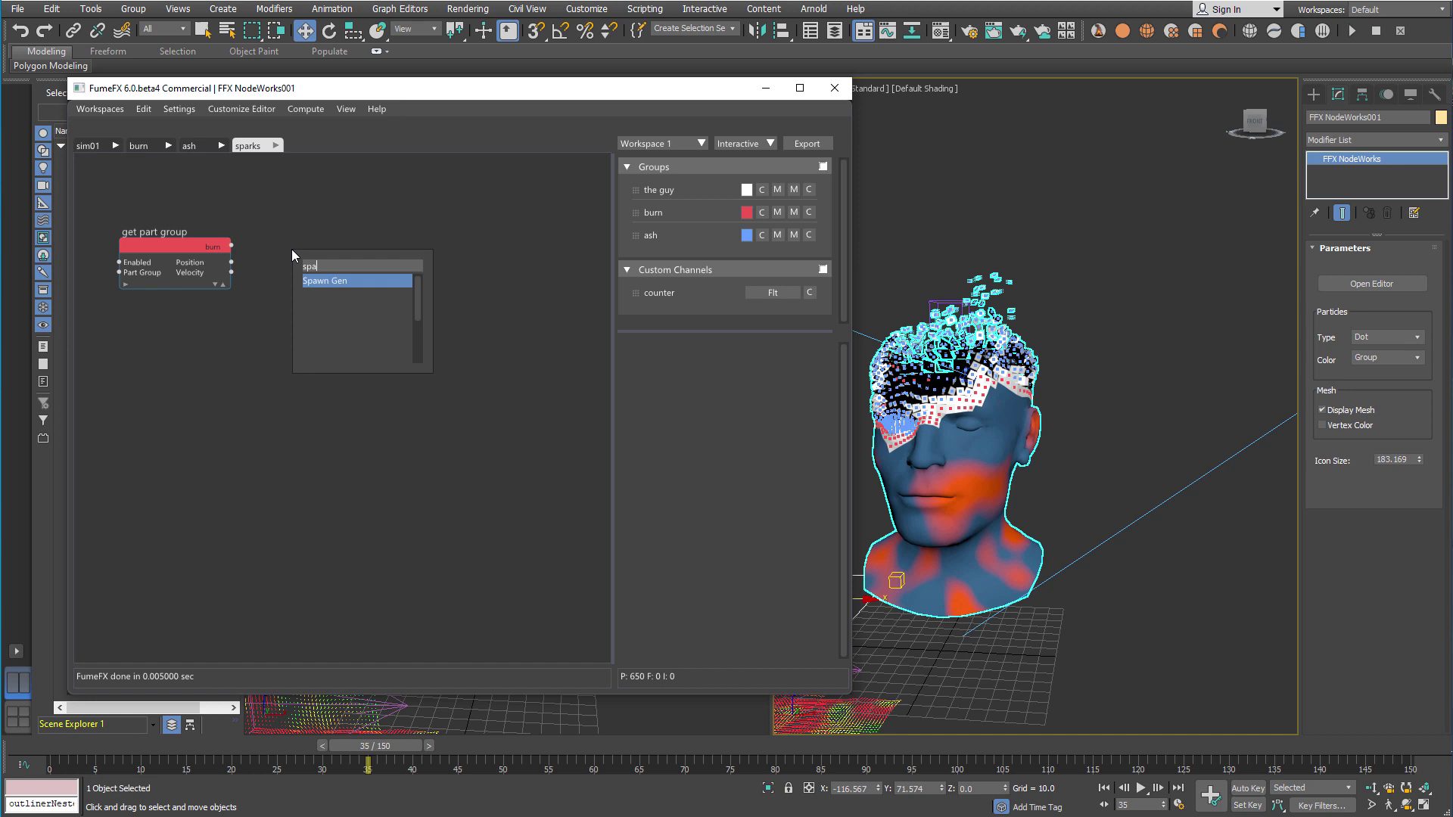
{"action": "key", "text": "Return"}
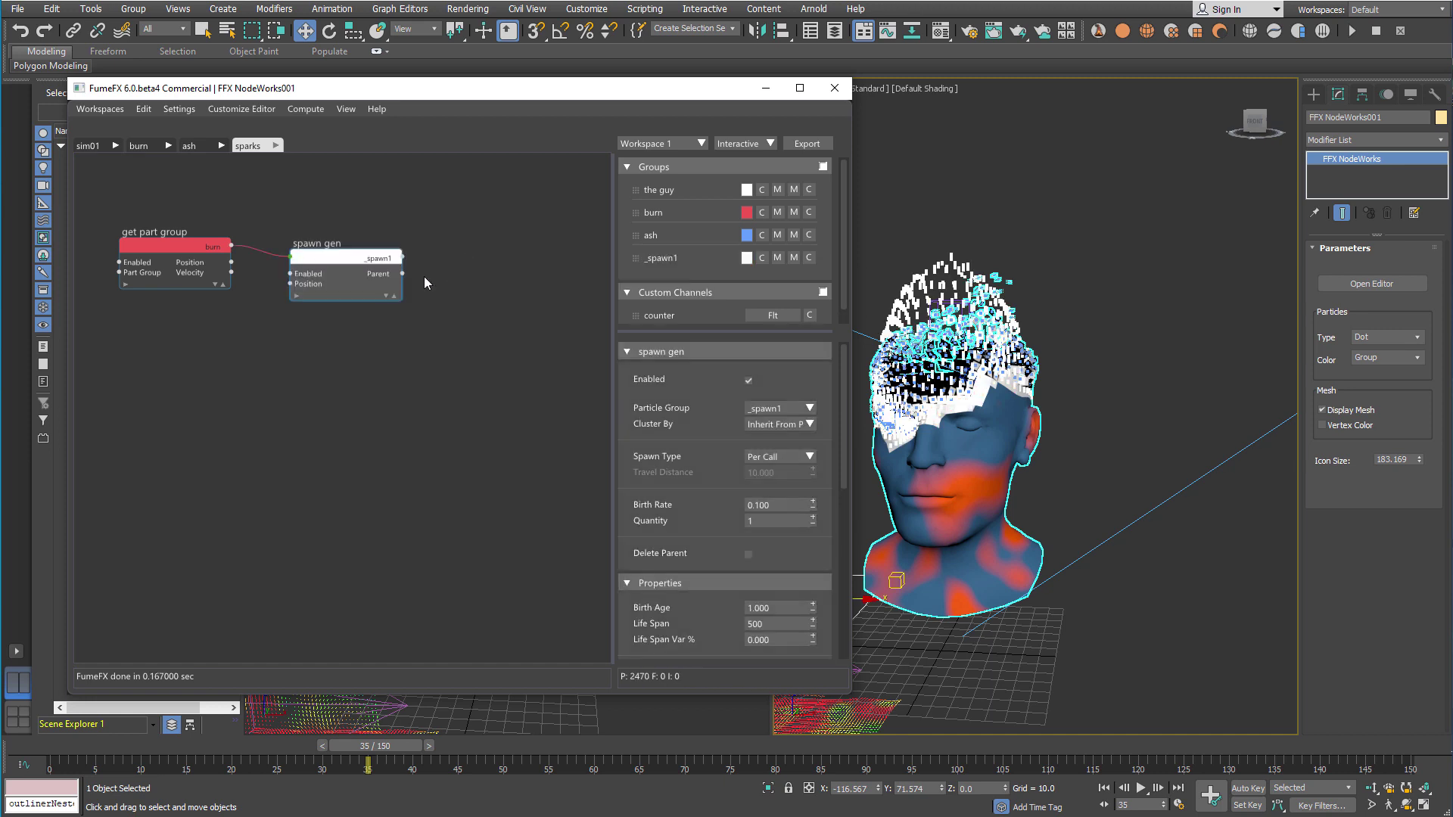
Rename the spawned particle group to sparks and set its display color to green #7AF75A
{"action": "double_click", "coordinate": [672, 260]}
{"action": "left_click", "coordinate": [746, 258]}
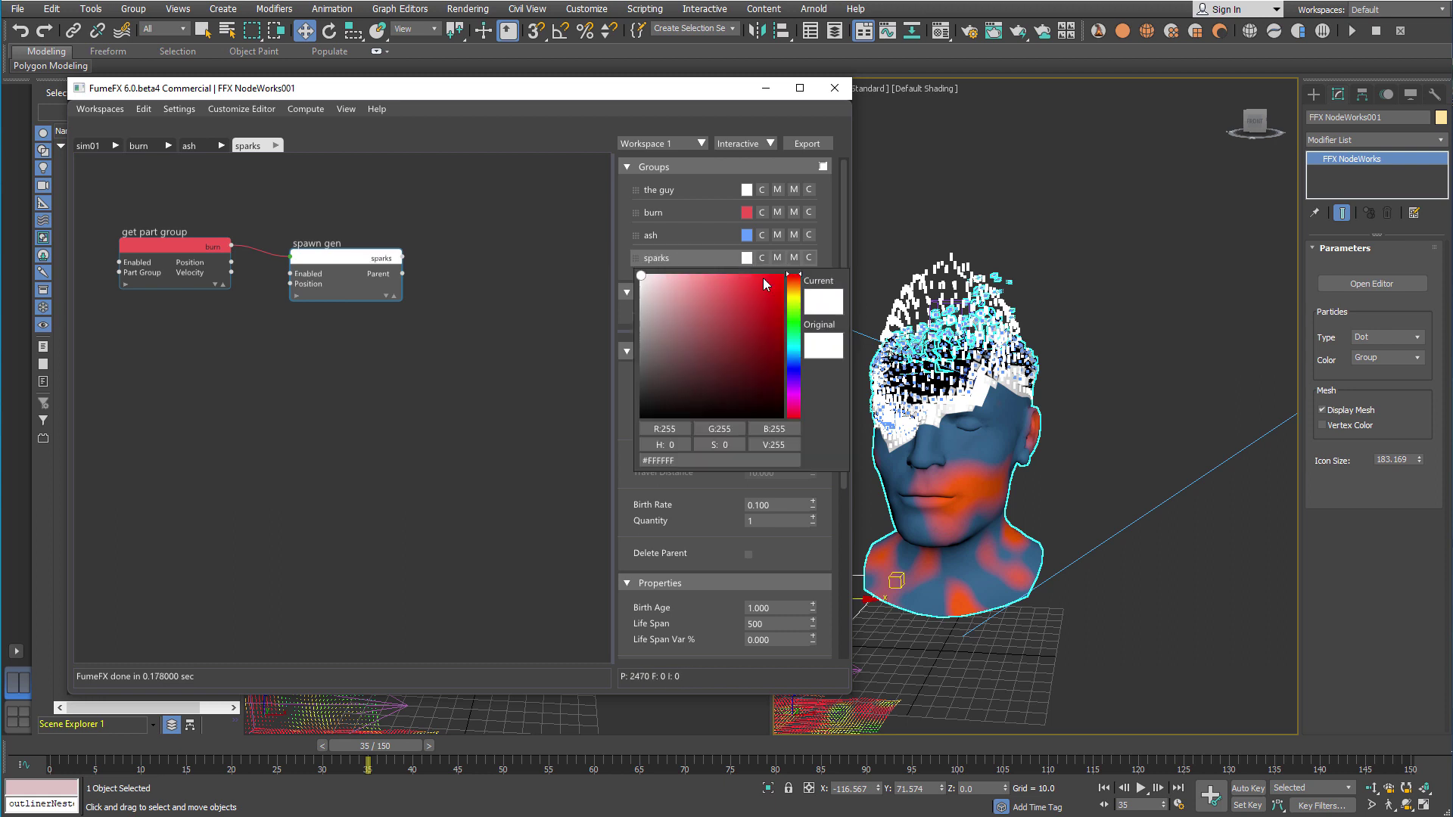
{"action": "left_click", "coordinate": [793, 318]}
{"action": "left_click_drag", "start_coordinate": [740, 292], "coordinate": [731, 278]}
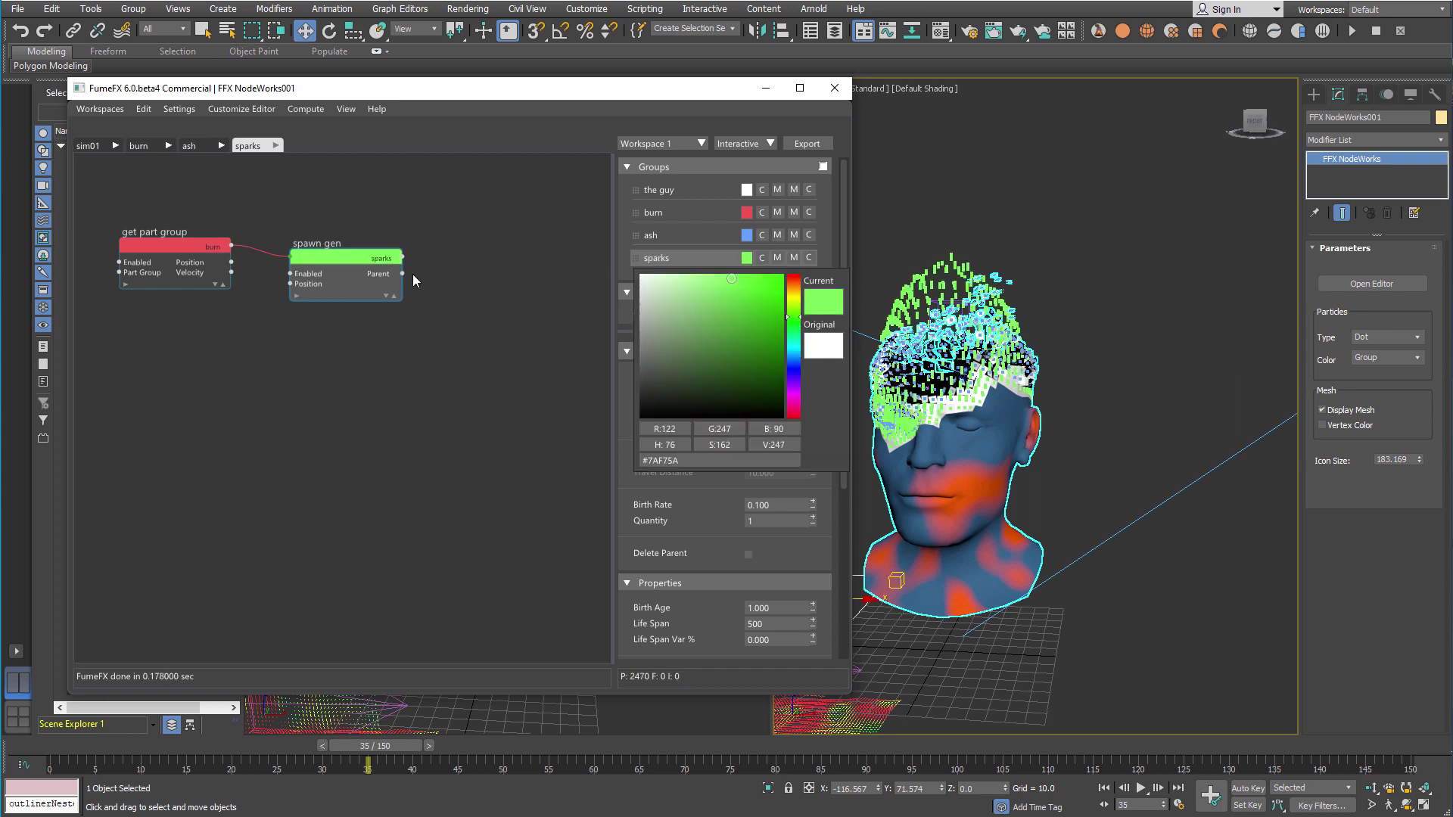
{"action": "left_click", "coordinate": [372, 257]}
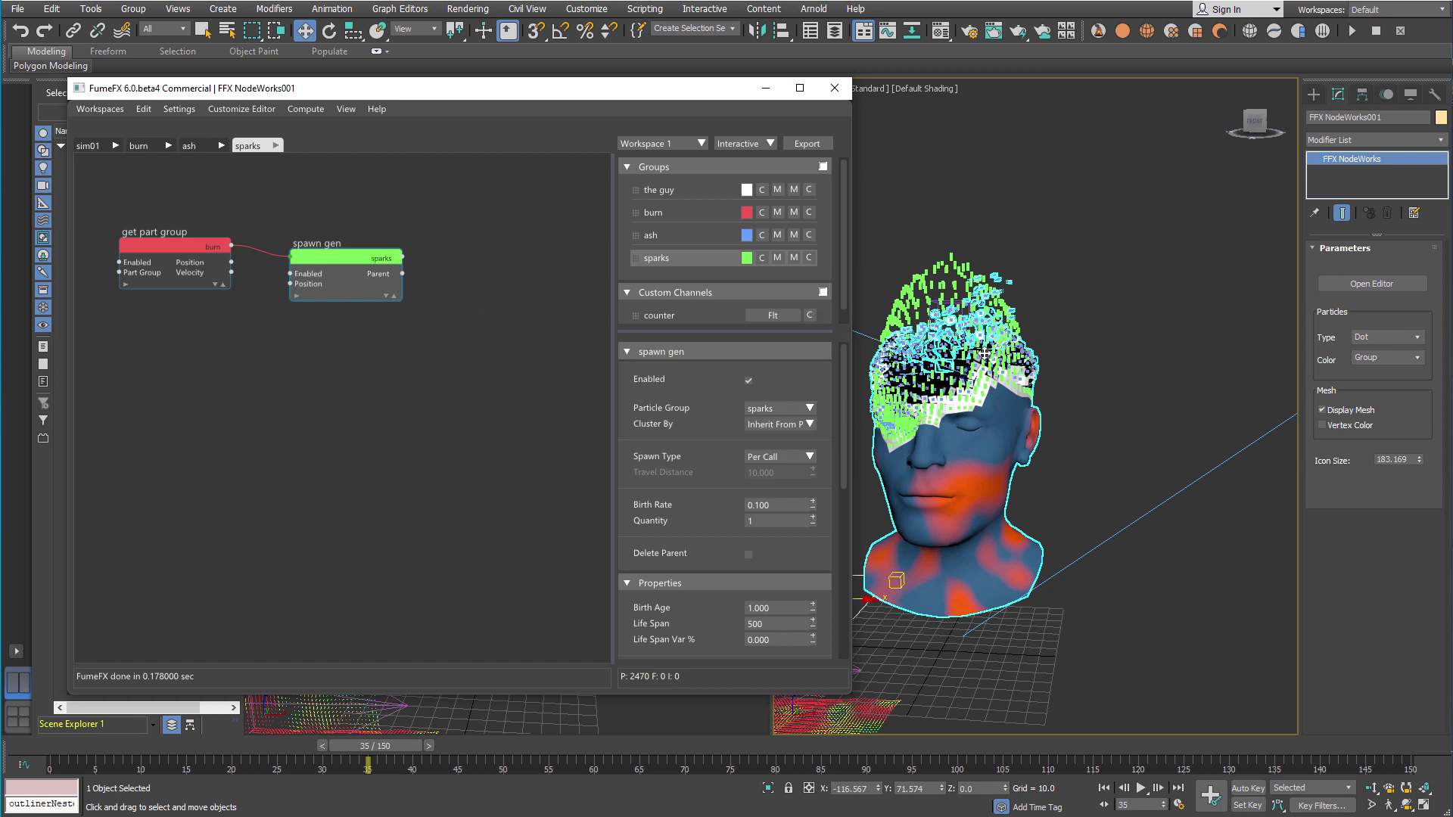
Inspect the spawned particles around the head up close and scrub the simulation to frame 46
{"action": "scroll", "coordinate": [979, 346], "scroll_direction": "up", "scroll_amount": 6}
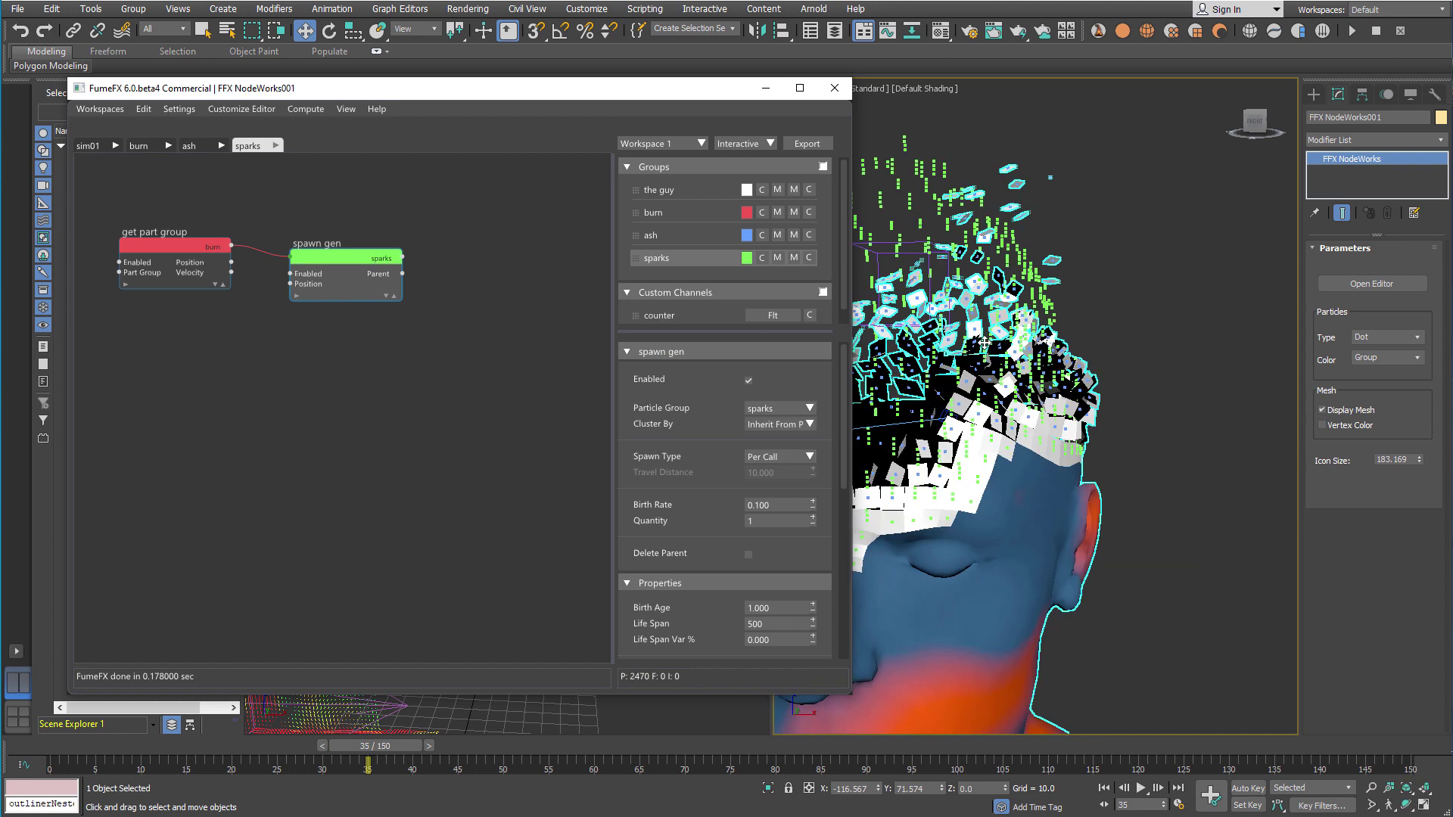
{"action": "scroll", "coordinate": [1105, 323], "scroll_direction": "down", "scroll_amount": 8}
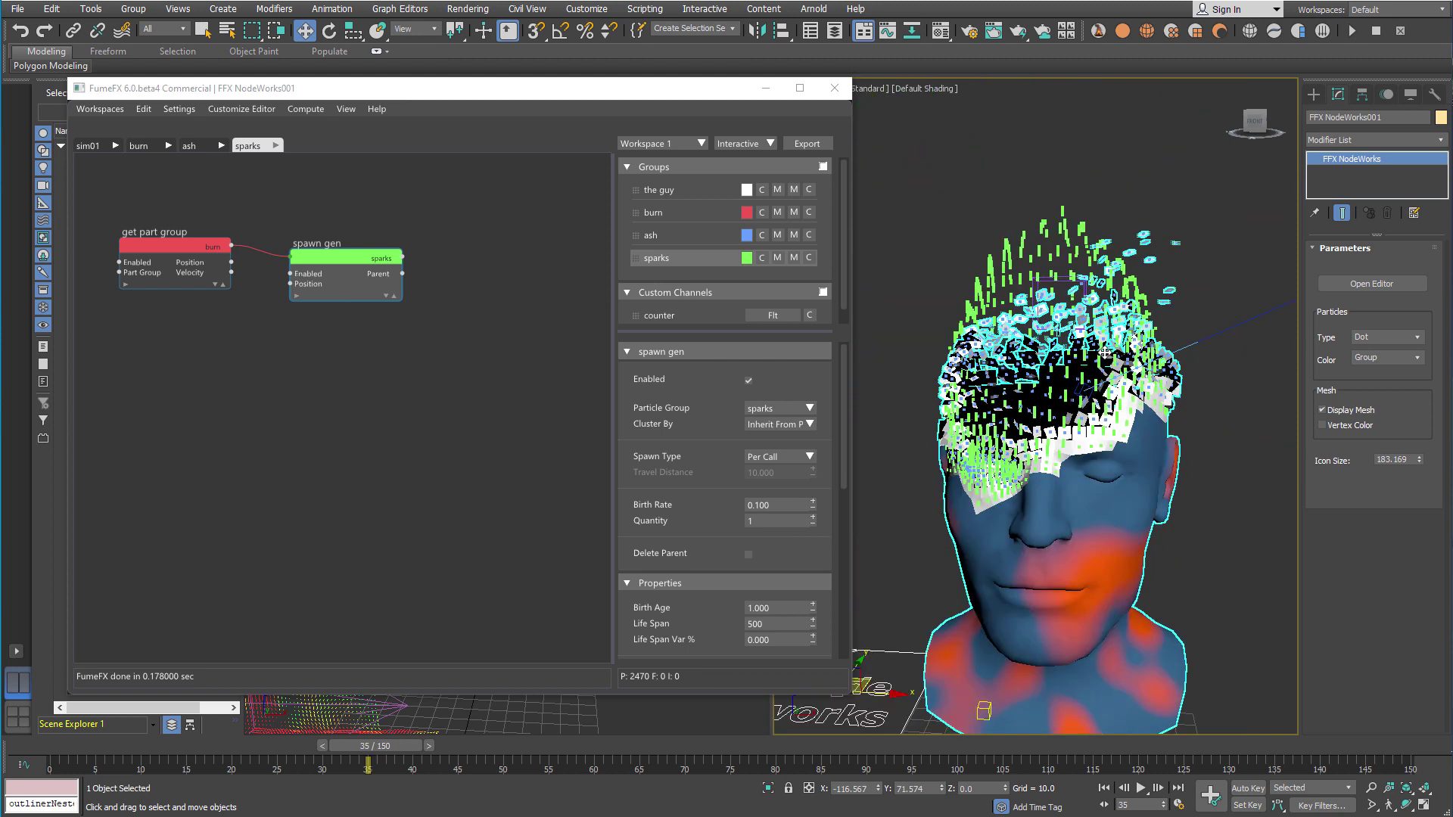
{"action": "left_click_drag", "start_coordinate": [144, 747], "coordinate": [509, 628]}
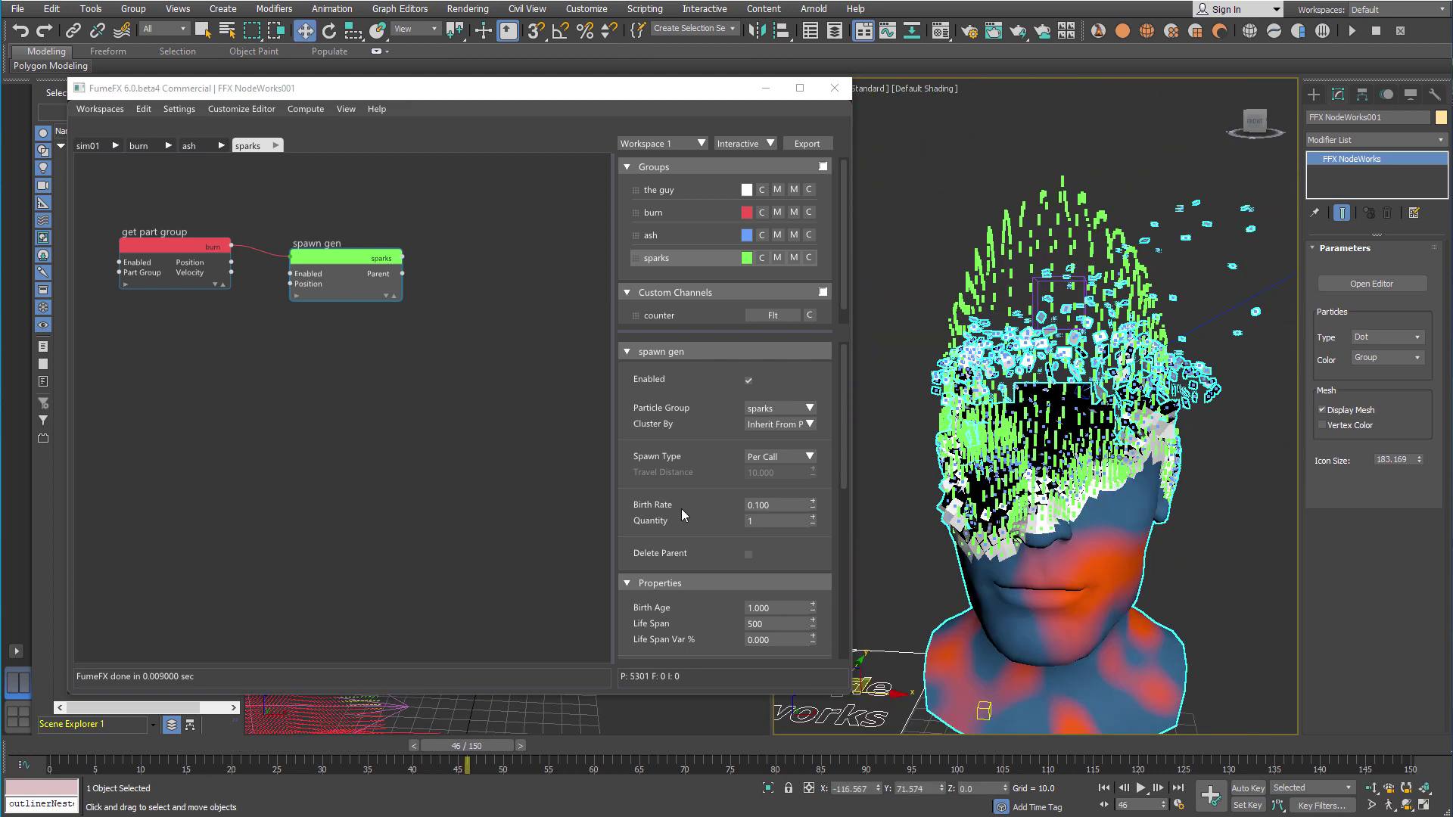
Set the burn get part group node's Particle Filter to New Particles and scrub the simulation to frame 35
{"action": "left_click", "coordinate": [189, 244]}
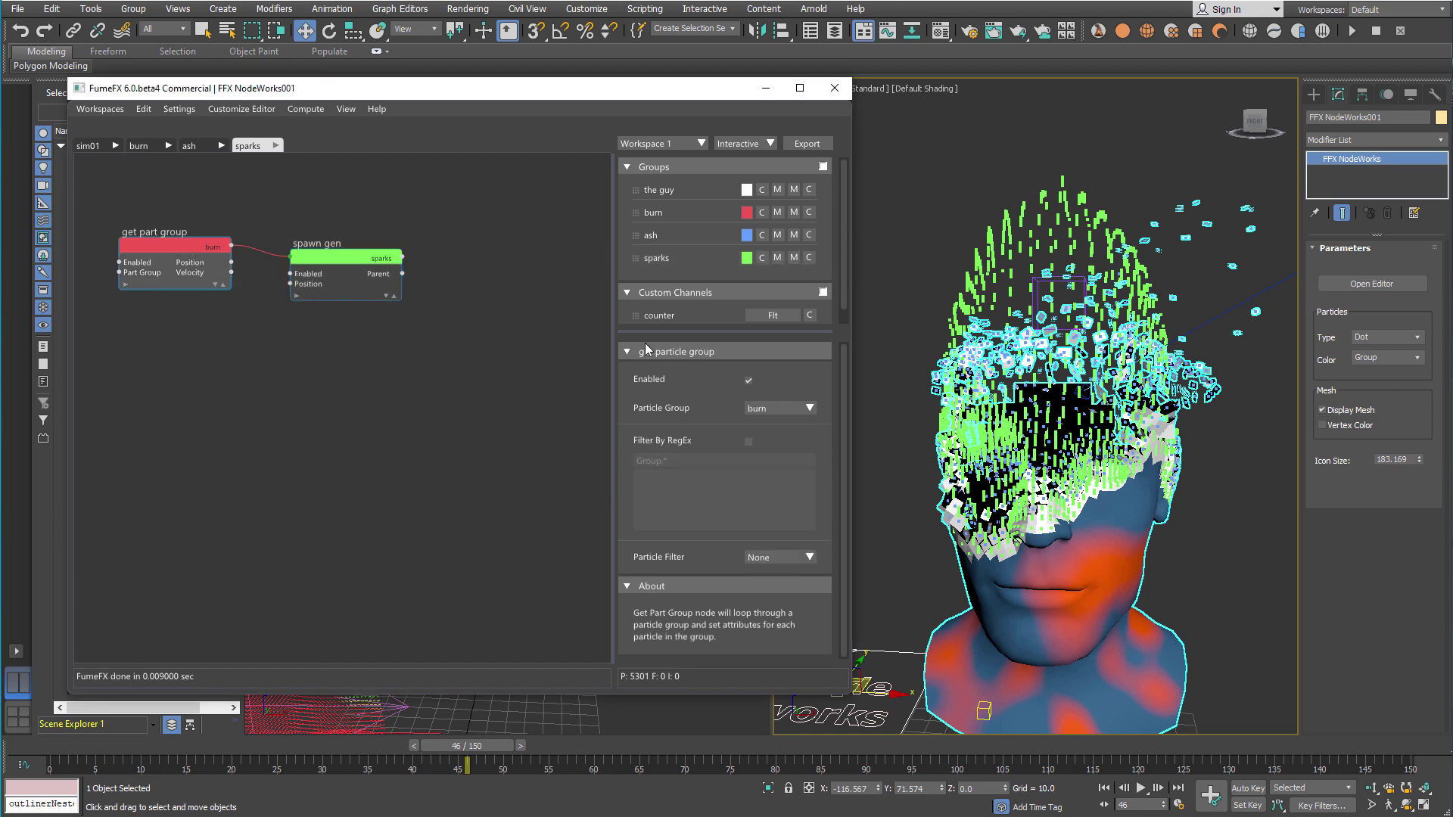
{"action": "left_click", "coordinate": [808, 559]}
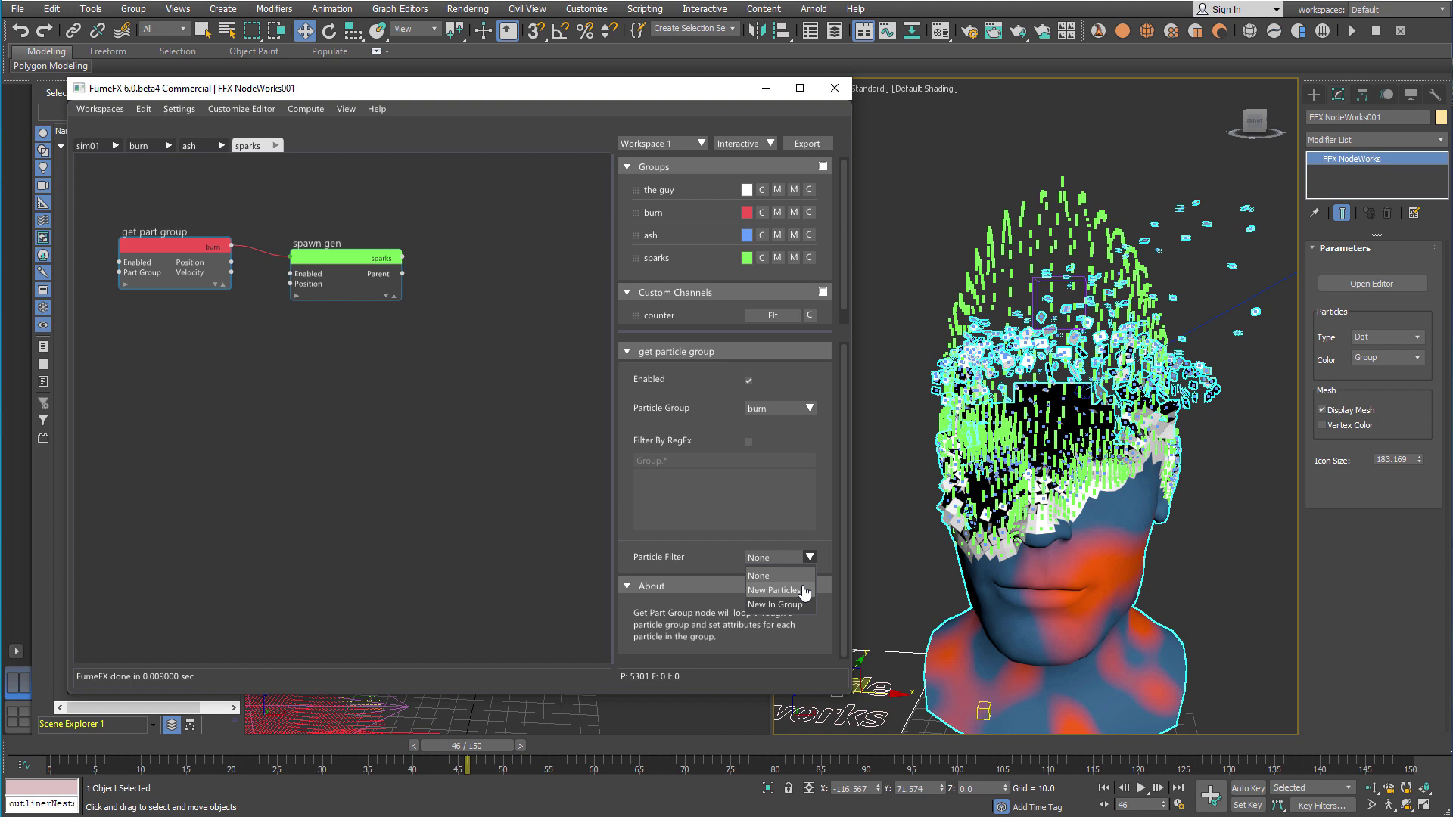
{"action": "left_click", "coordinate": [773, 590]}
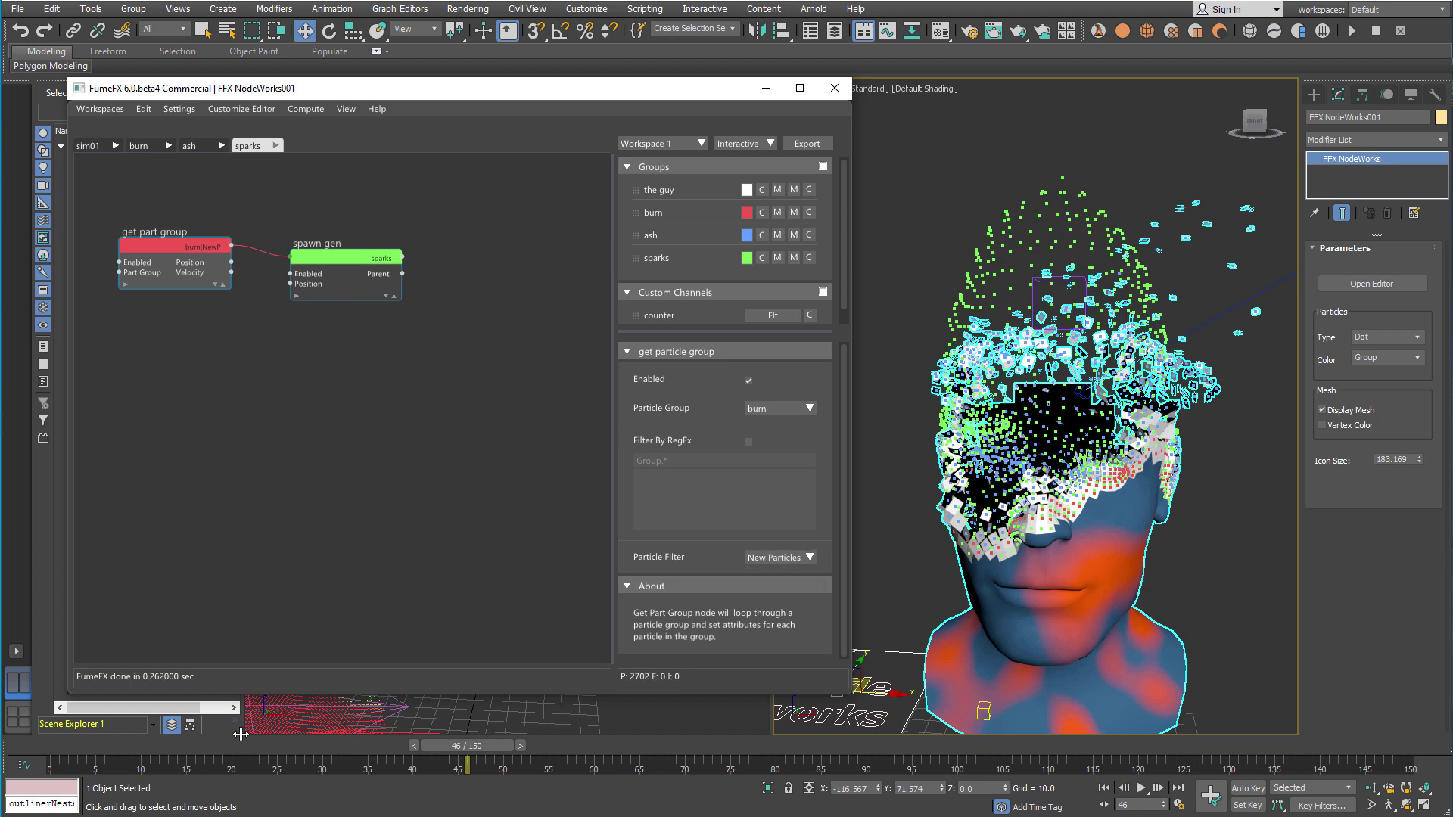
{"action": "left_click_drag", "start_coordinate": [166, 745], "coordinate": [384, 748]}
{"action": "scroll", "coordinate": [997, 479], "scroll_direction": "down", "scroll_amount": 2}
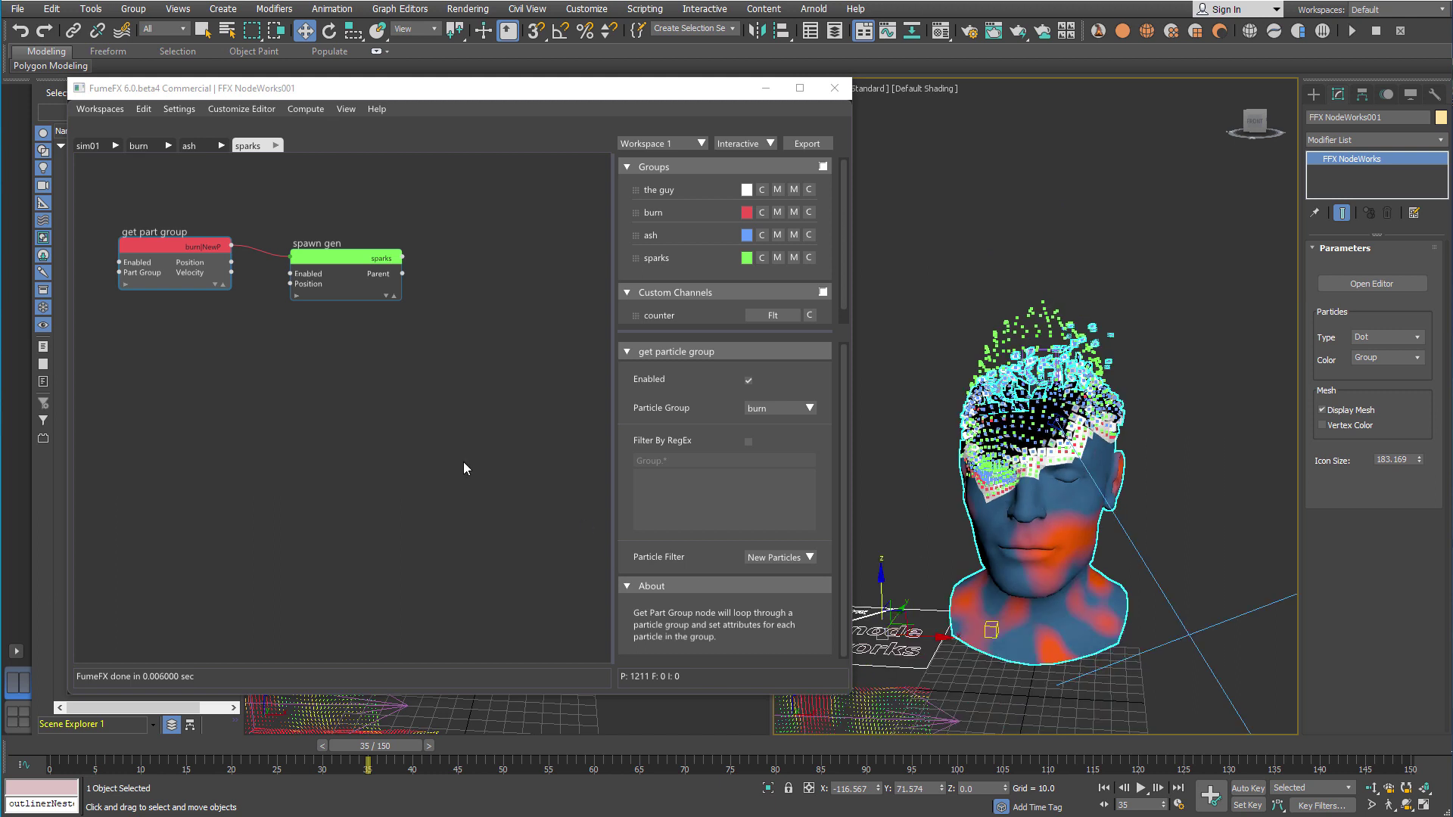
Add a random node driven by the burn get part group node and set its Max Value to 100
{"action": "left_click_drag", "start_coordinate": [348, 257], "coordinate": [432, 255]}
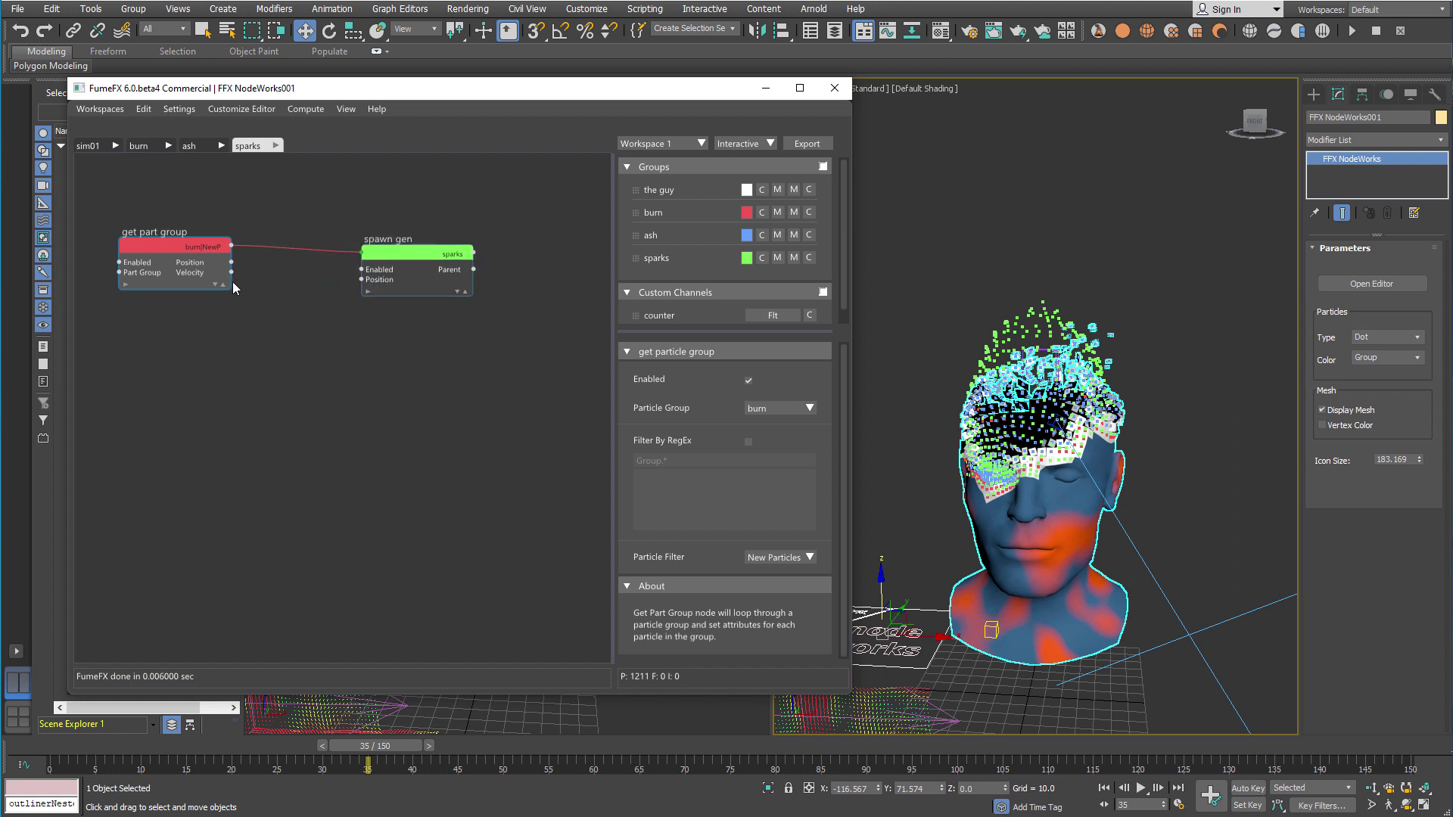
{"action": "left_click_drag", "start_coordinate": [227, 251], "coordinate": [264, 390]}
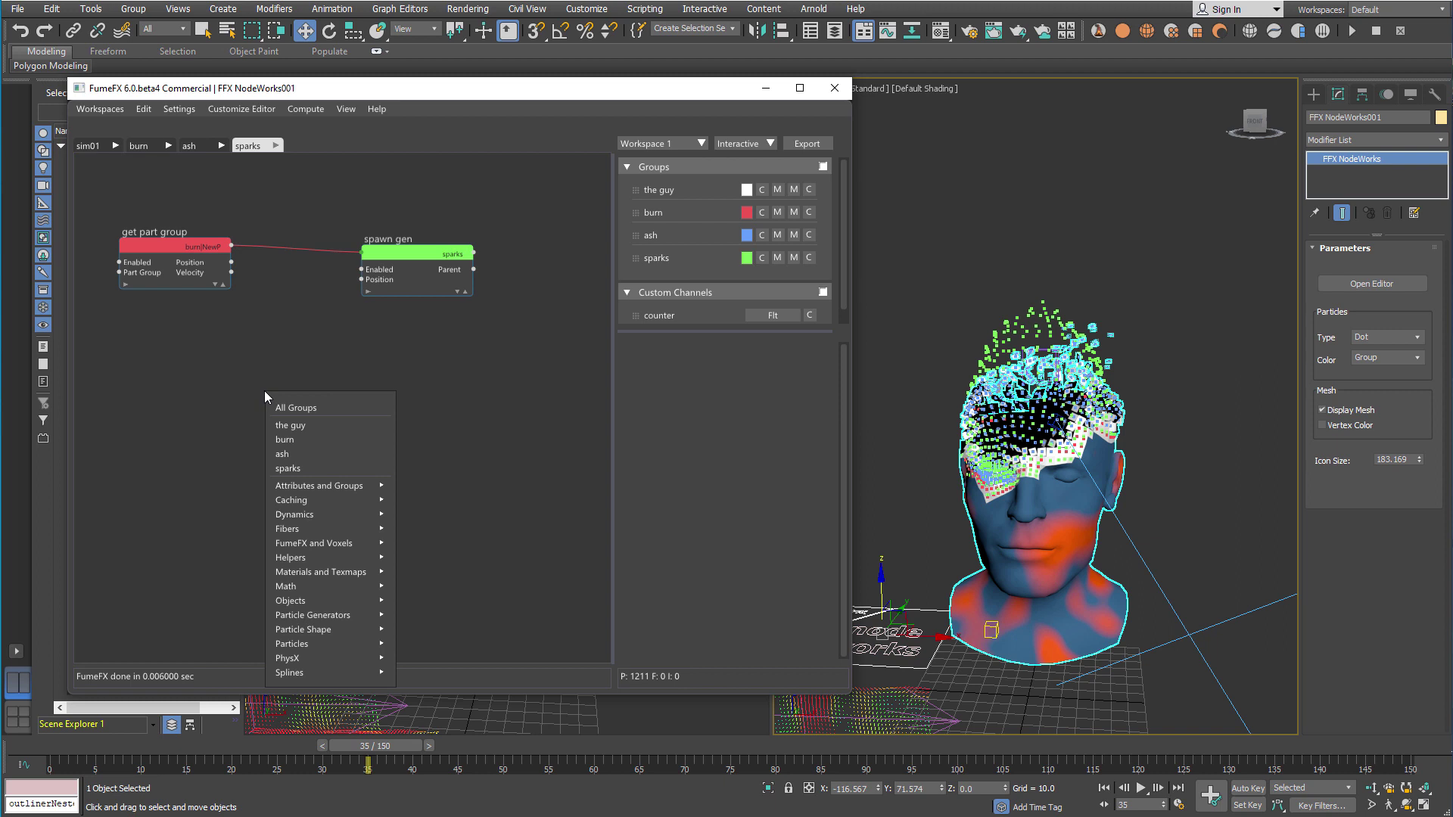
{"action": "type", "text": "random"}
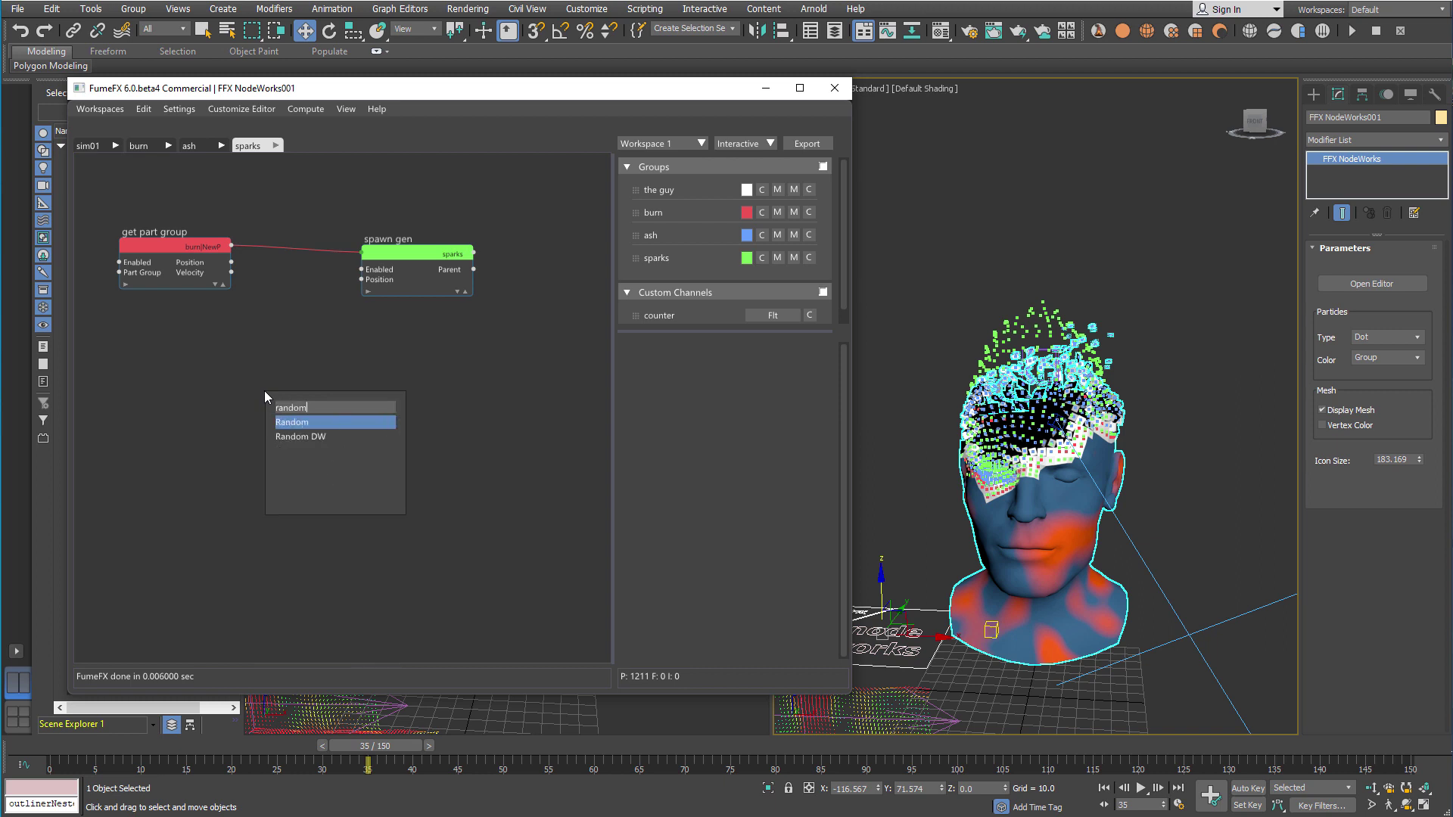
{"action": "key", "text": "Return"}
{"action": "left_click", "coordinate": [796, 427]}
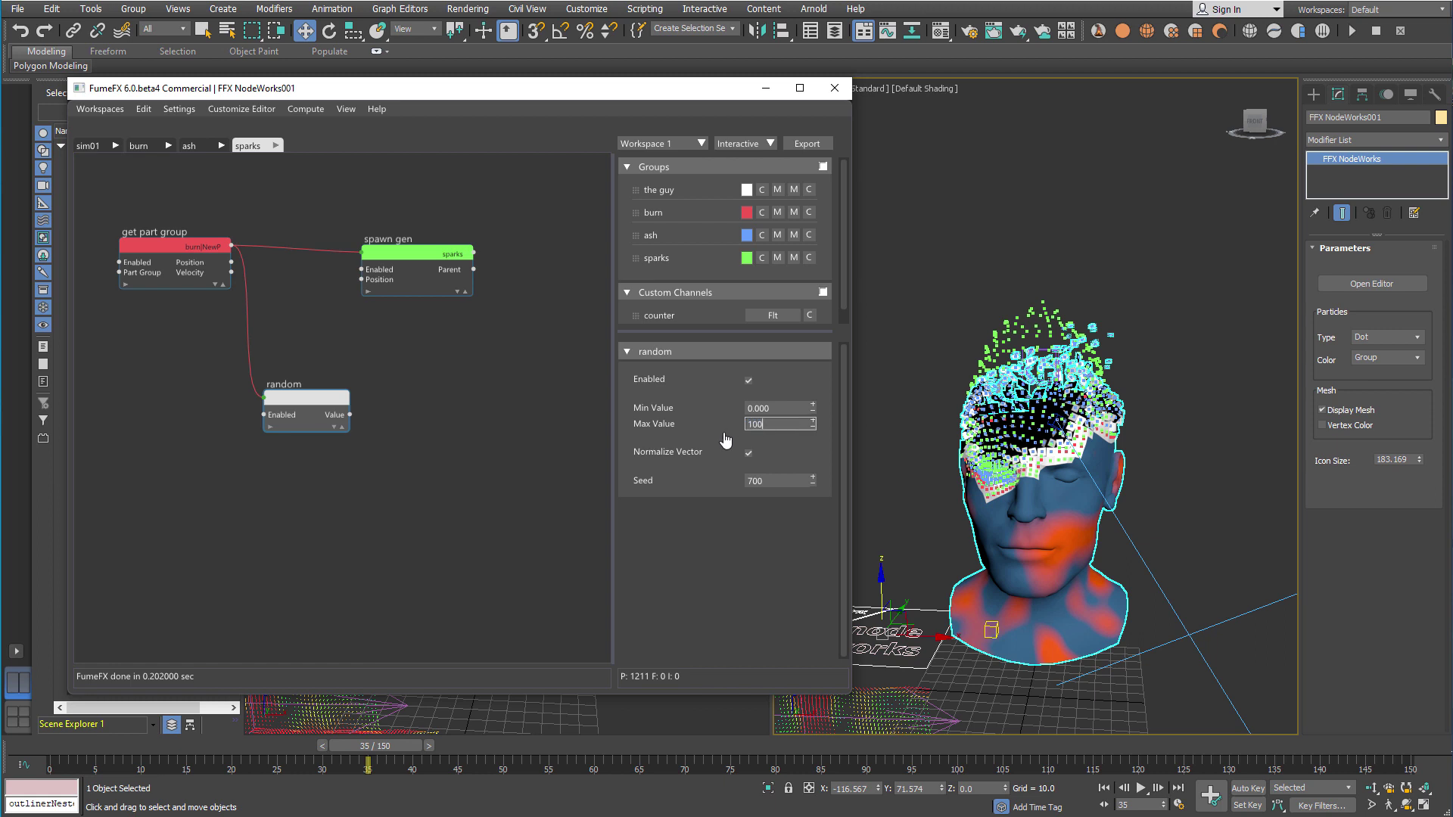
{"action": "key", "text": "Return"}
Add a compare node that takes the random node's Value output as input A
{"action": "left_click_drag", "start_coordinate": [330, 407], "coordinate": [300, 389]}
{"action": "left_click", "coordinate": [373, 407]}
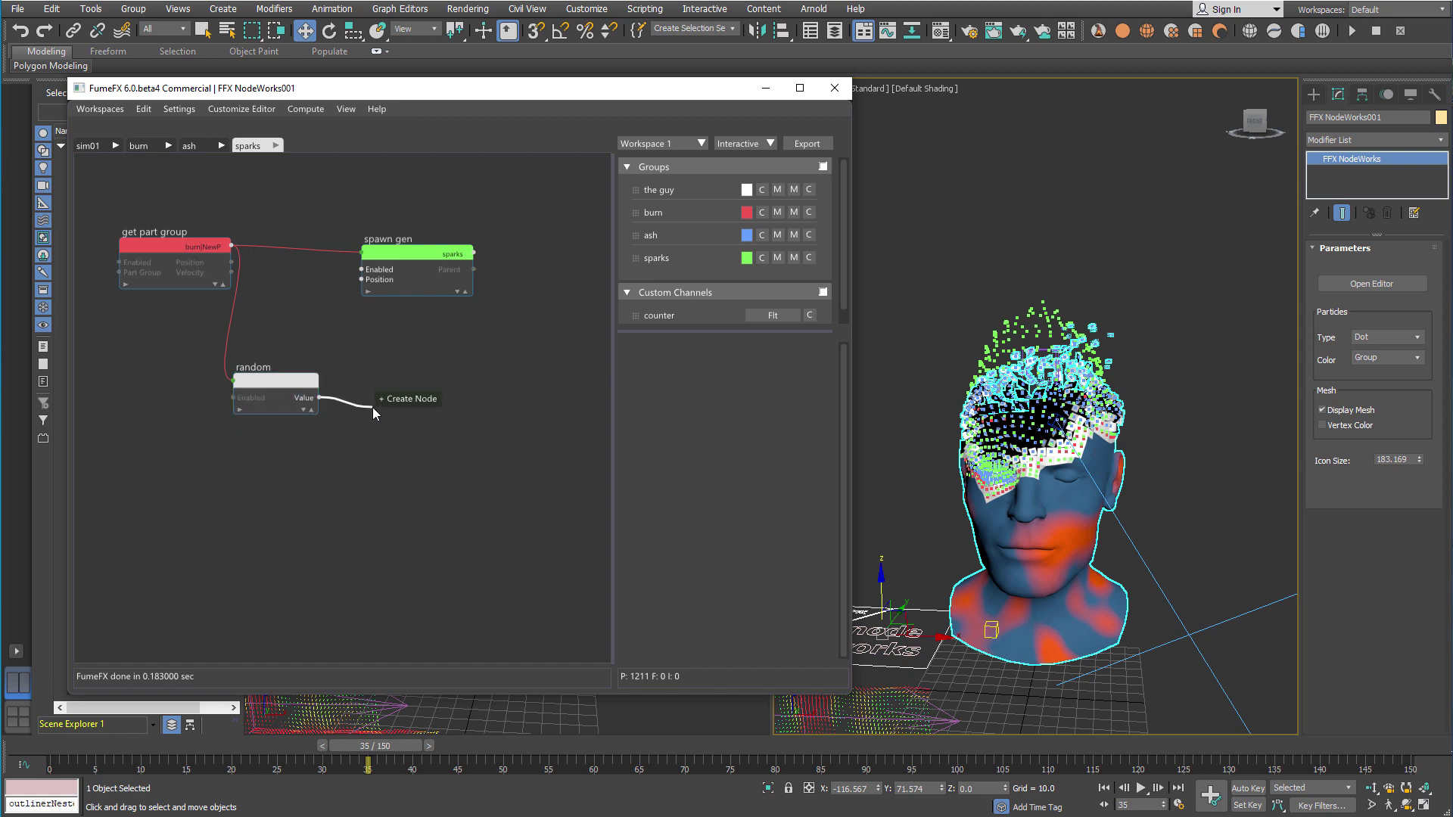
{"action": "right_click", "coordinate": [372, 407]}
{"action": "type", "text": "compare"}
{"action": "key", "text": "Return"}
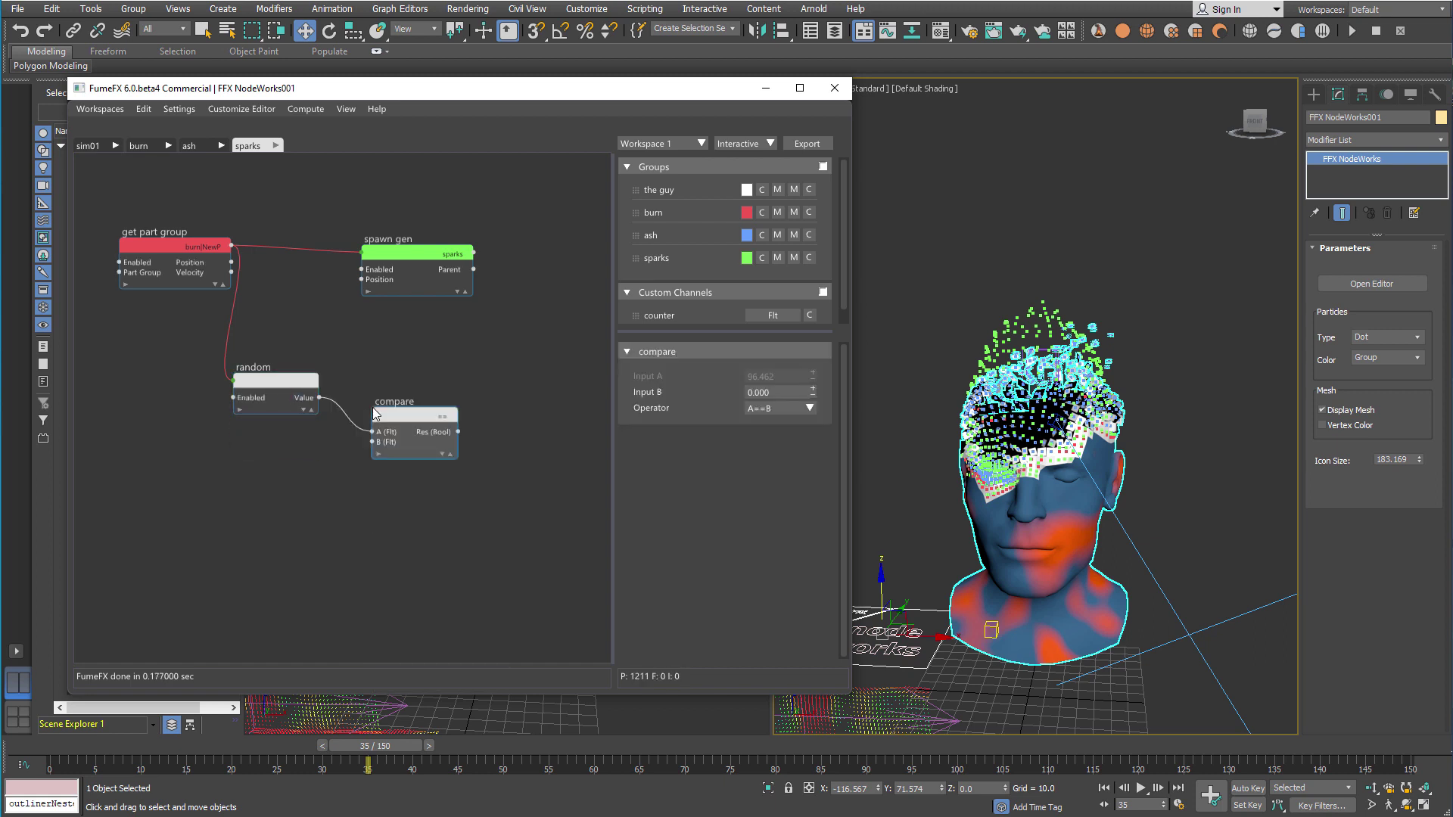
Set the compare node's operator to A<B and Input B to 10
{"action": "left_click", "coordinate": [778, 409]}
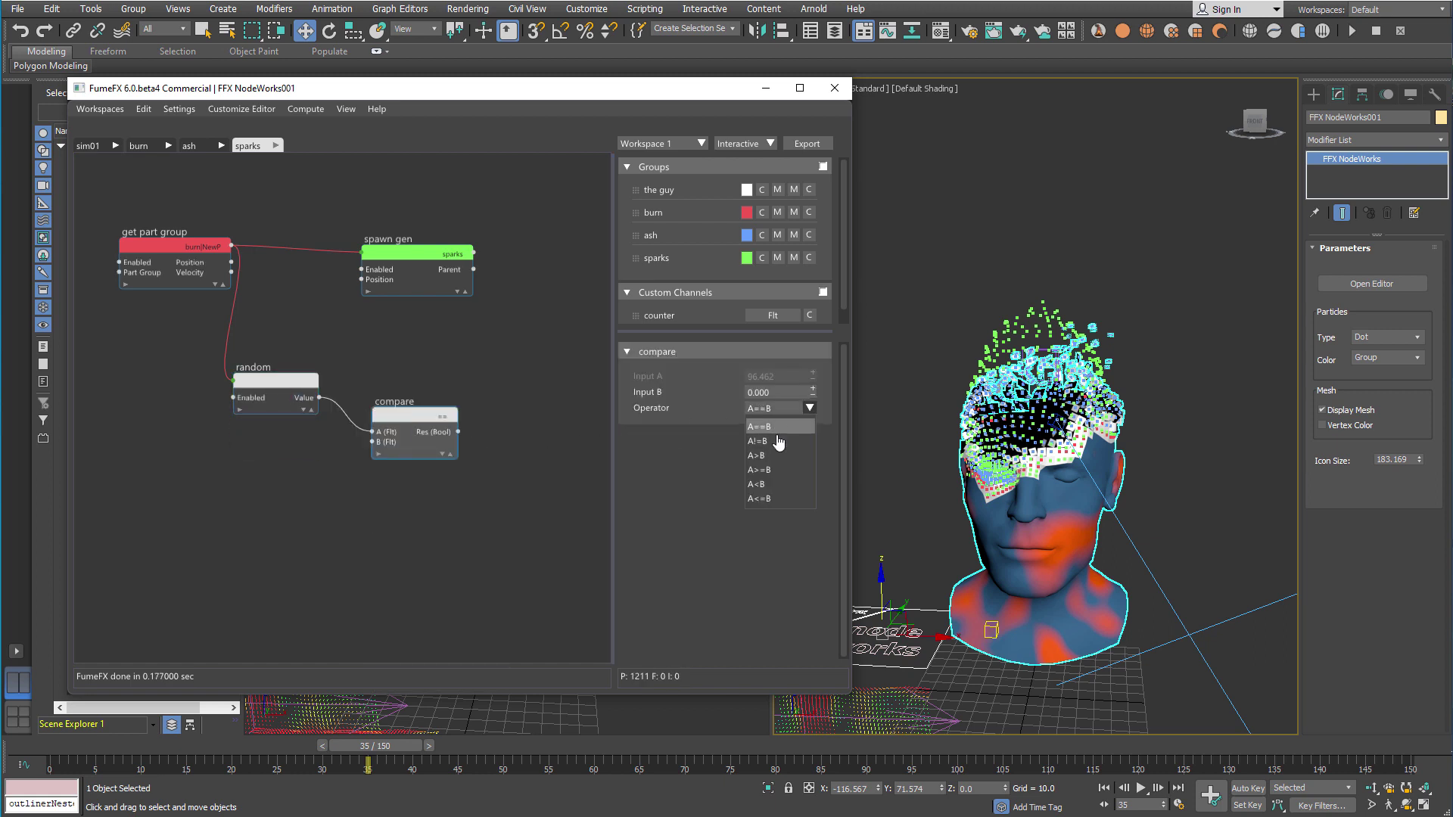
{"action": "left_click", "coordinate": [760, 484]}
{"action": "left_click", "coordinate": [752, 392]}
{"action": "type", "text": "10"}
{"action": "key", "text": "Return"}
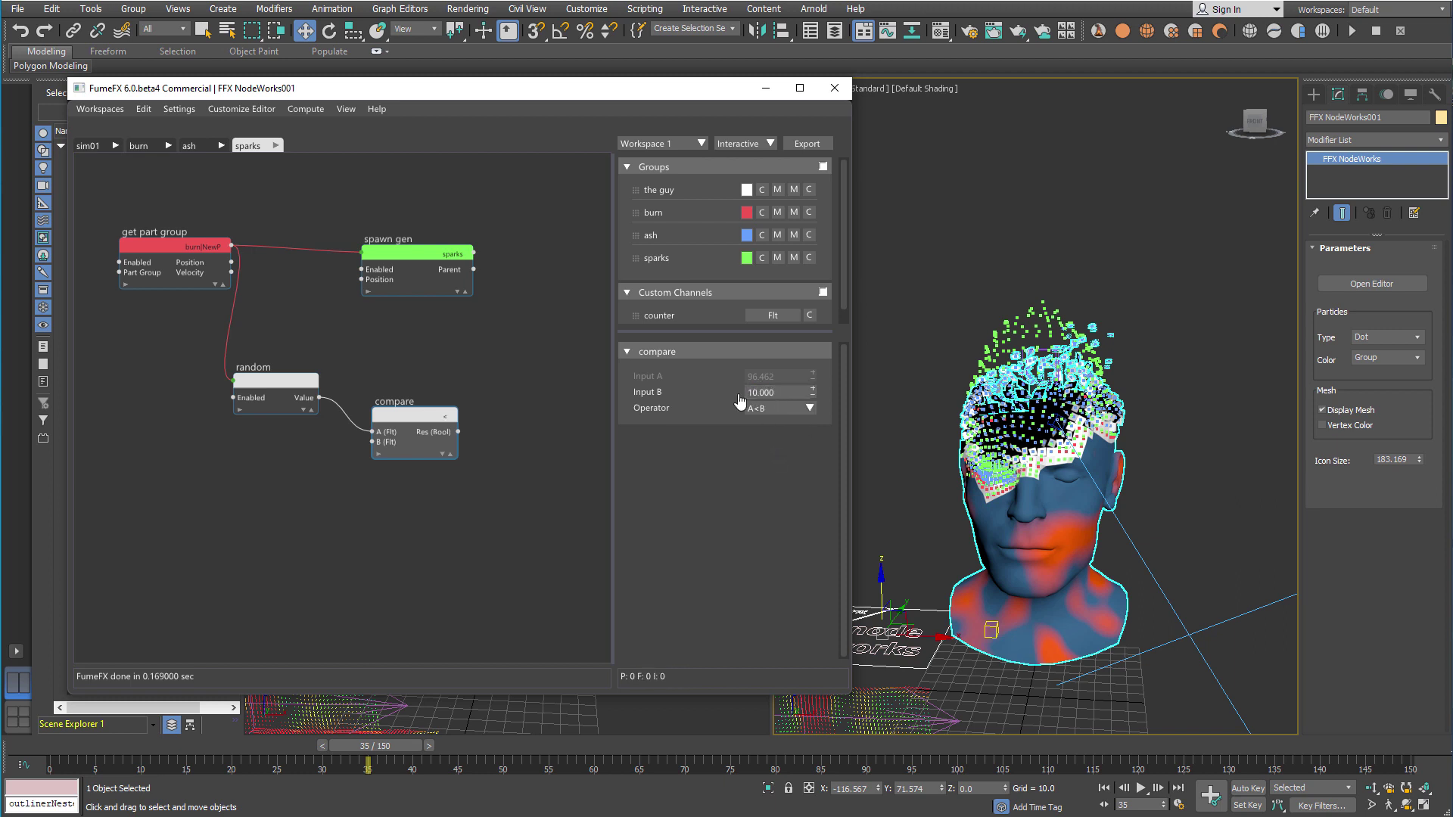
{"action": "left_click", "coordinate": [414, 395]}
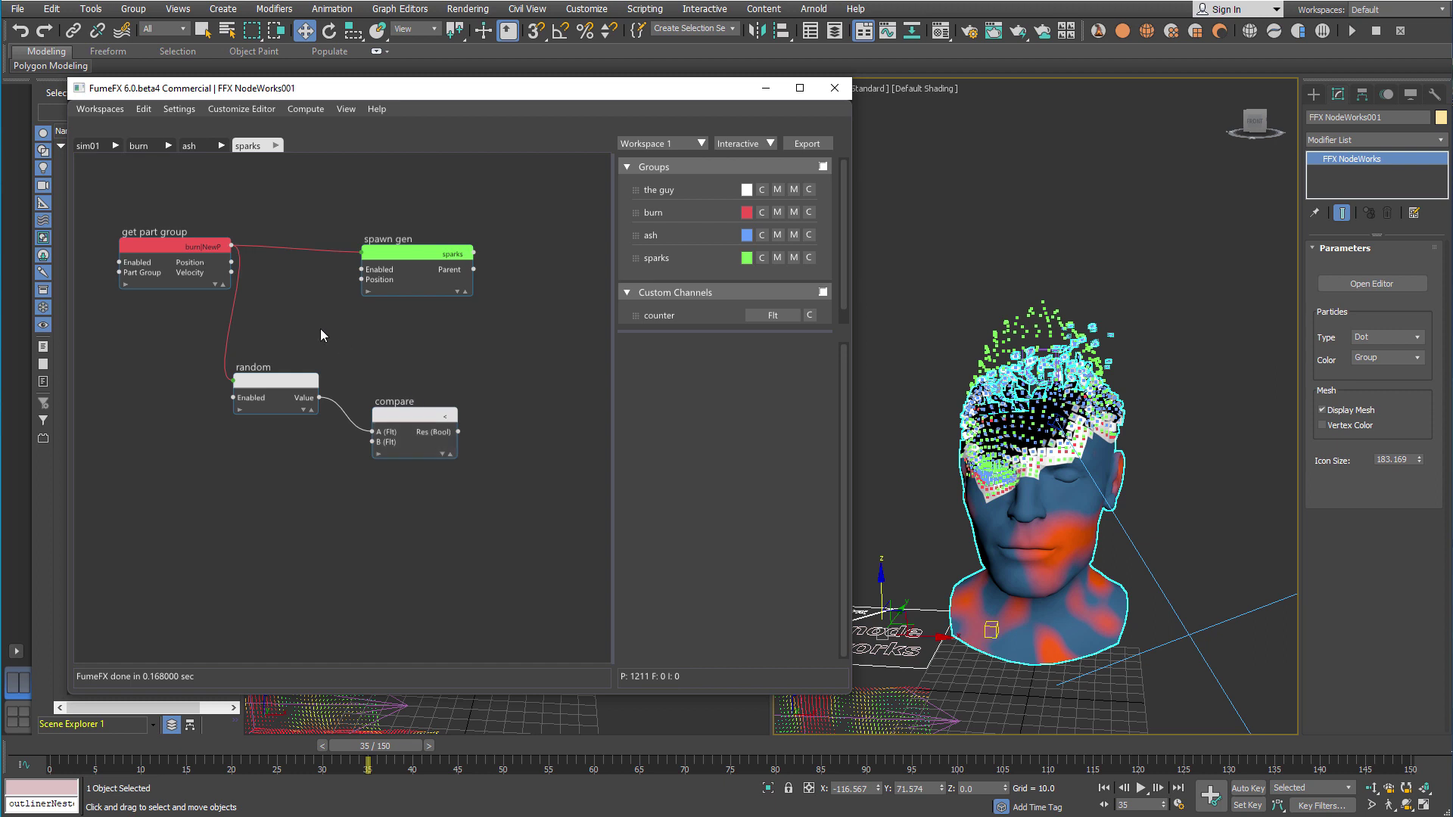
Link the compare result to the spawn gen's Enabled input and delete the direct link from the get part group node
{"action": "left_click_drag", "start_coordinate": [192, 250], "coordinate": [169, 250]}
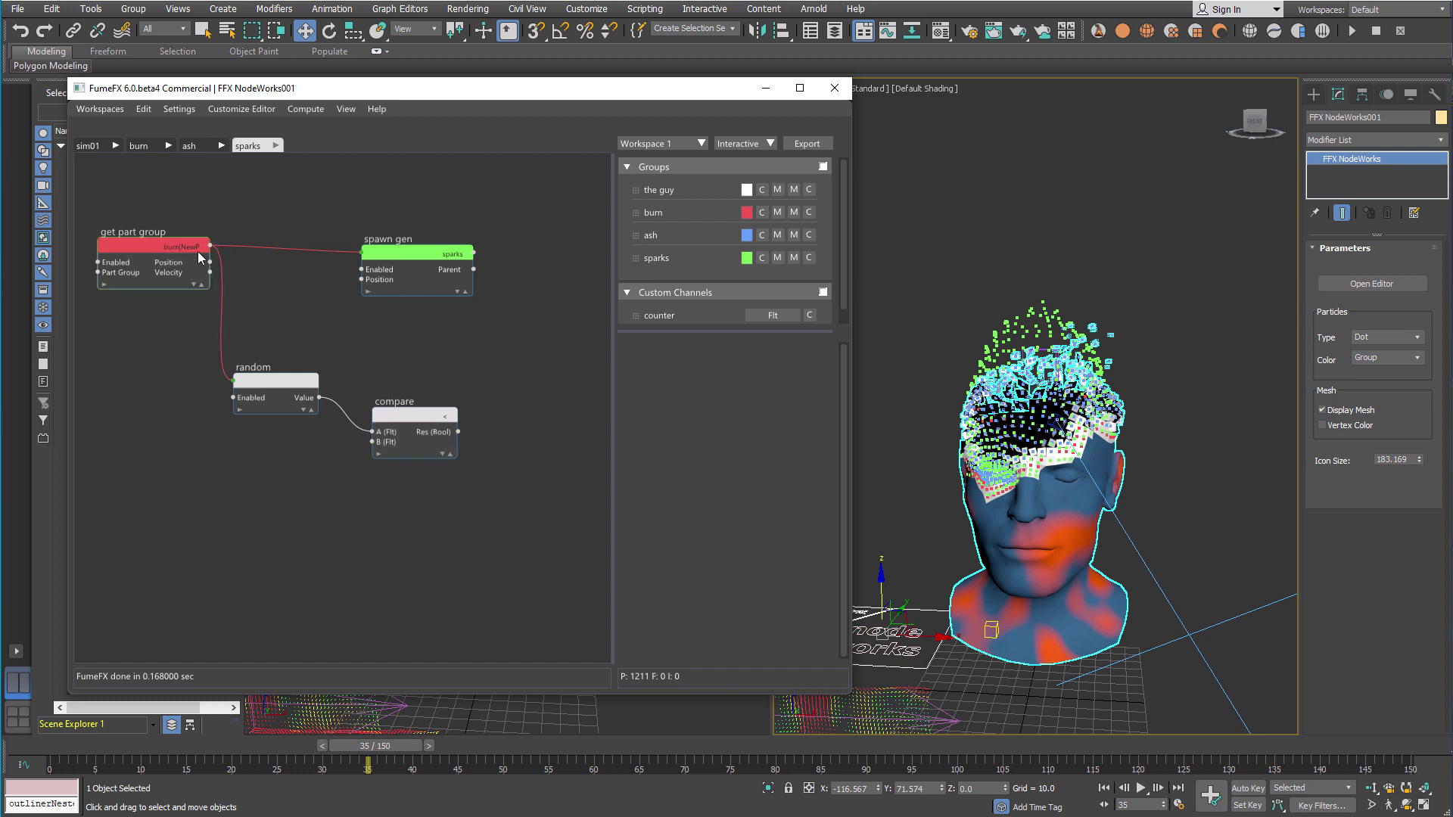
{"action": "left_click_drag", "start_coordinate": [463, 255], "coordinate": [520, 249]}
{"action": "left_click_drag", "start_coordinate": [444, 432], "coordinate": [423, 263]}
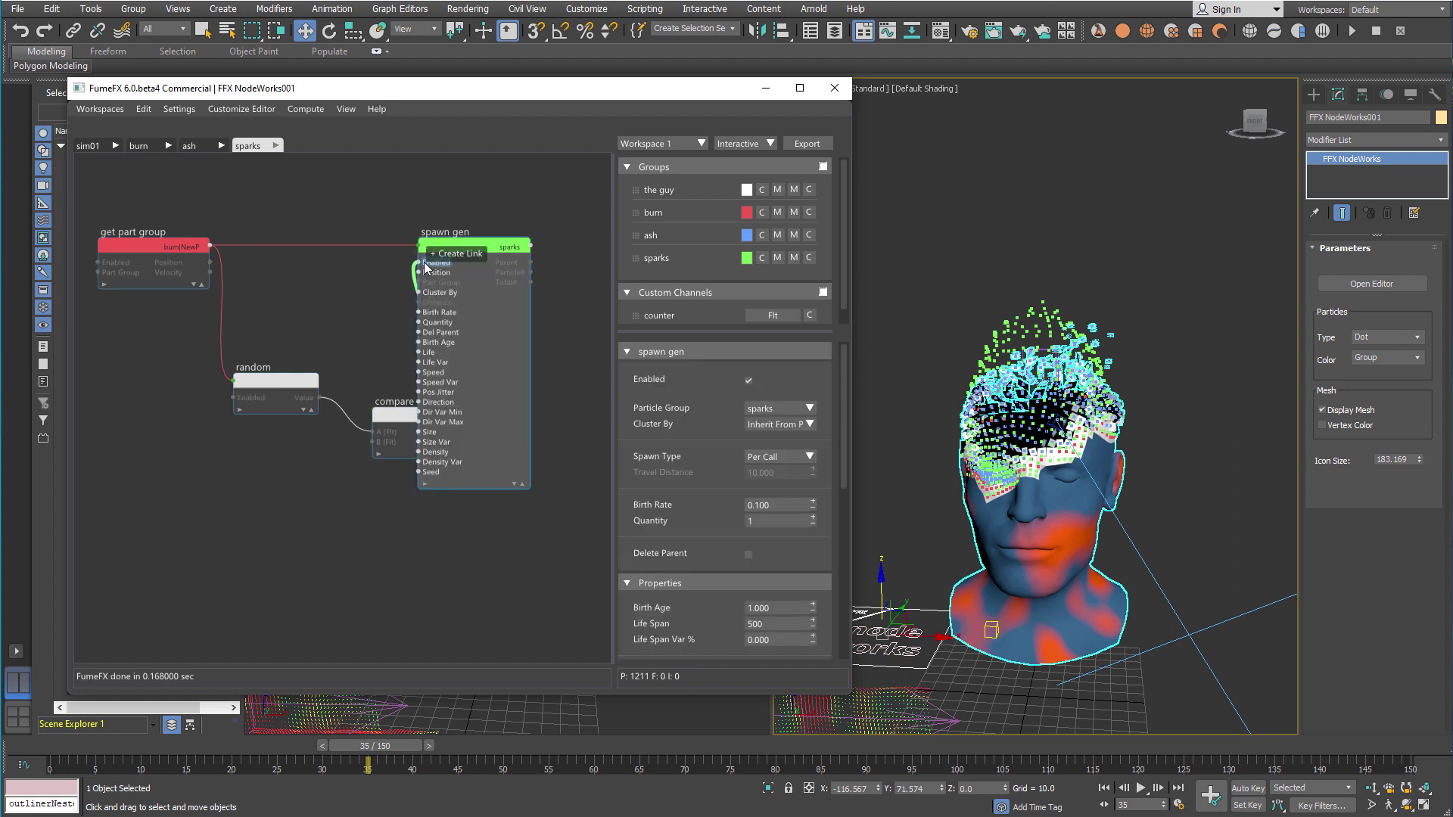
{"action": "left_click", "coordinate": [383, 245]}
{"action": "key", "text": "Delete"}
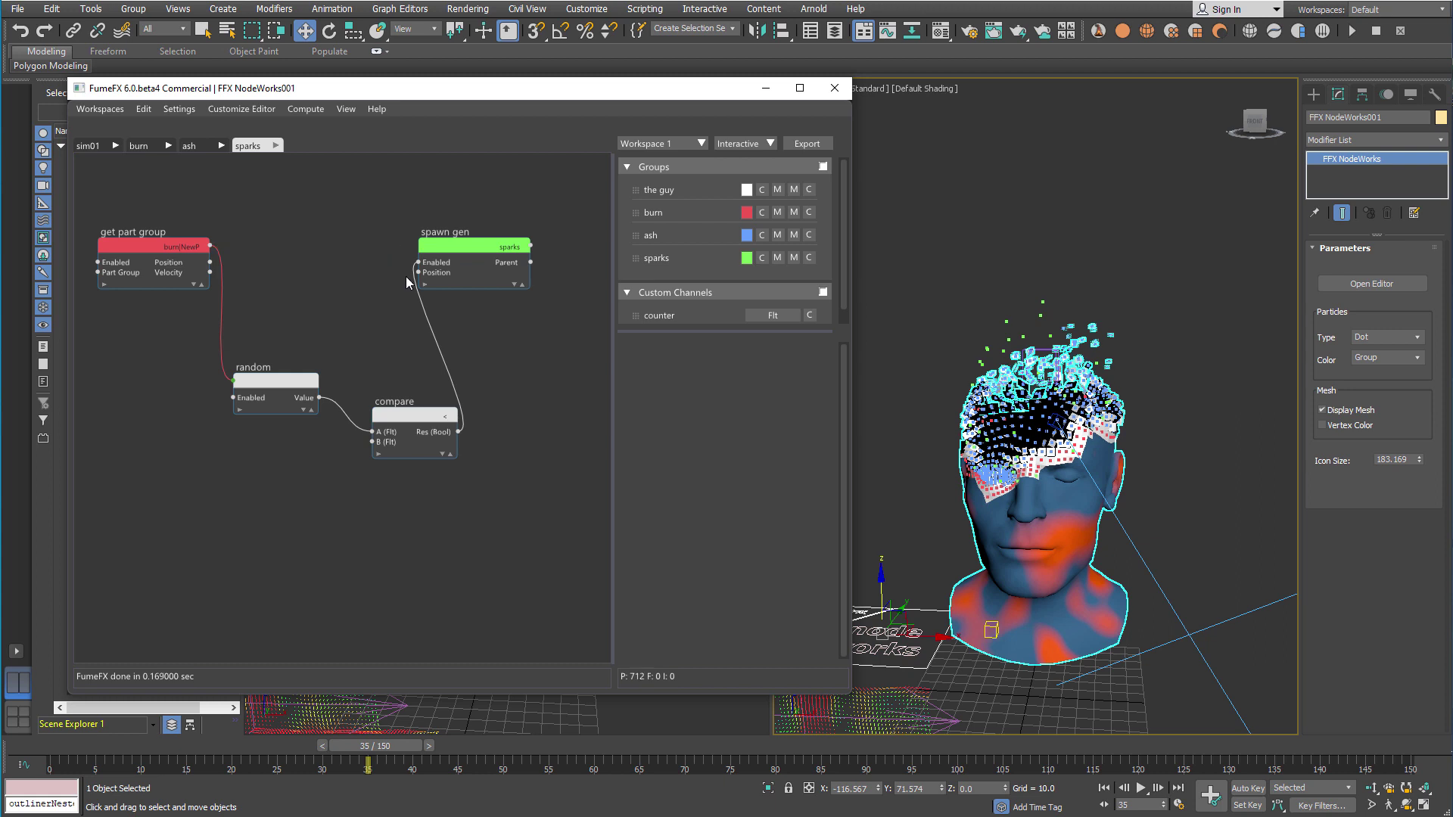
Arrange the random, compare and spawn gen nodes in a row and scrub the simulation to frame 74
{"action": "left_click_drag", "start_coordinate": [418, 414], "coordinate": [408, 337]}
{"action": "left_click_drag", "start_coordinate": [488, 257], "coordinate": [538, 272]}
{"action": "left_click_drag", "start_coordinate": [302, 365], "coordinate": [317, 252]}
{"action": "left_click", "coordinate": [389, 336]}
{"action": "left_click_drag", "start_coordinate": [402, 334], "coordinate": [395, 269]}
{"action": "left_click_drag", "start_coordinate": [112, 744], "coordinate": [719, 665]}
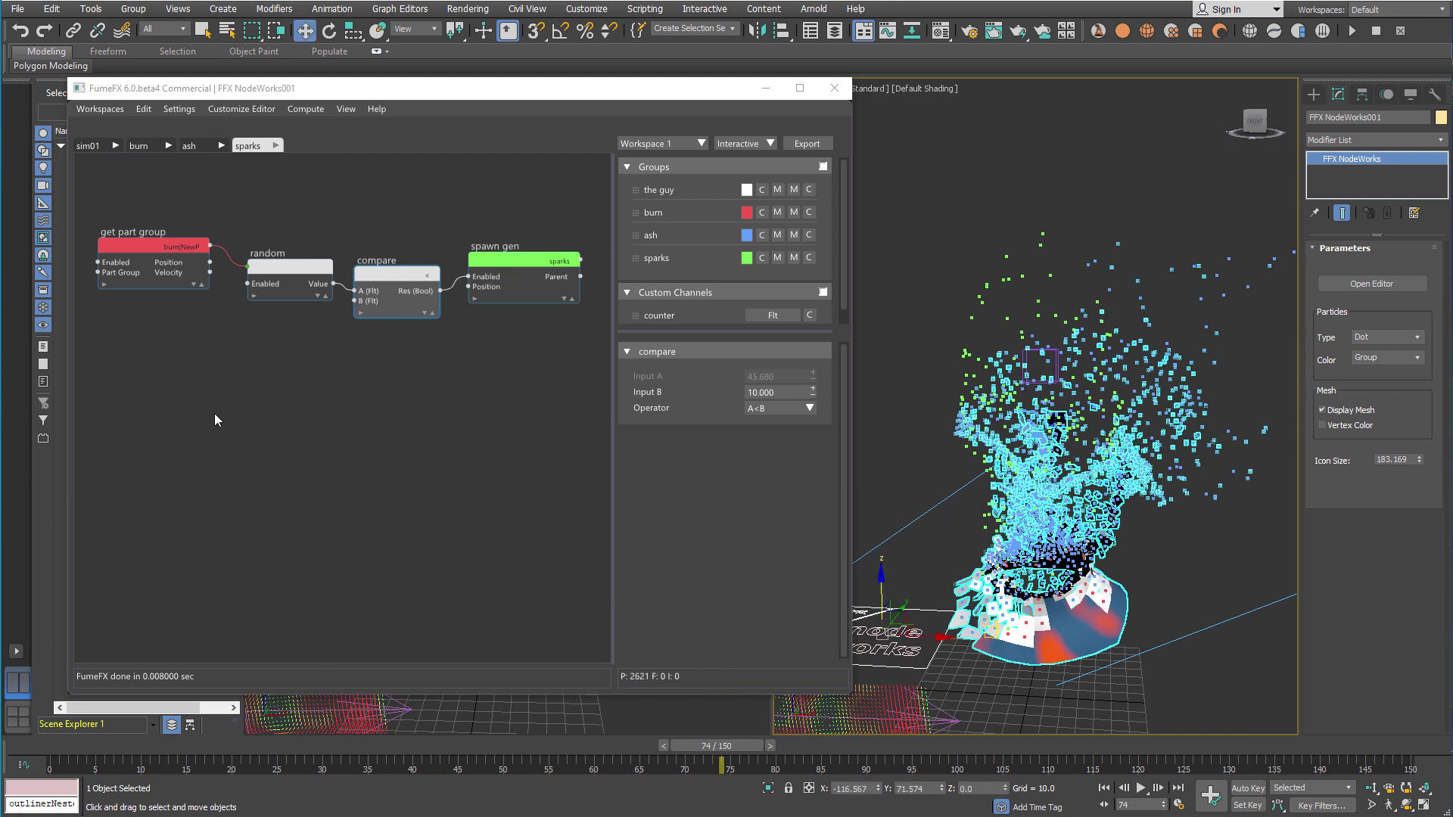
Add a get part group node for the sparks group and connect a new FumeFX Forces node to it
{"action": "right_click", "coordinate": [175, 428]}
{"action": "mouse_move", "coordinate": [217, 441]}
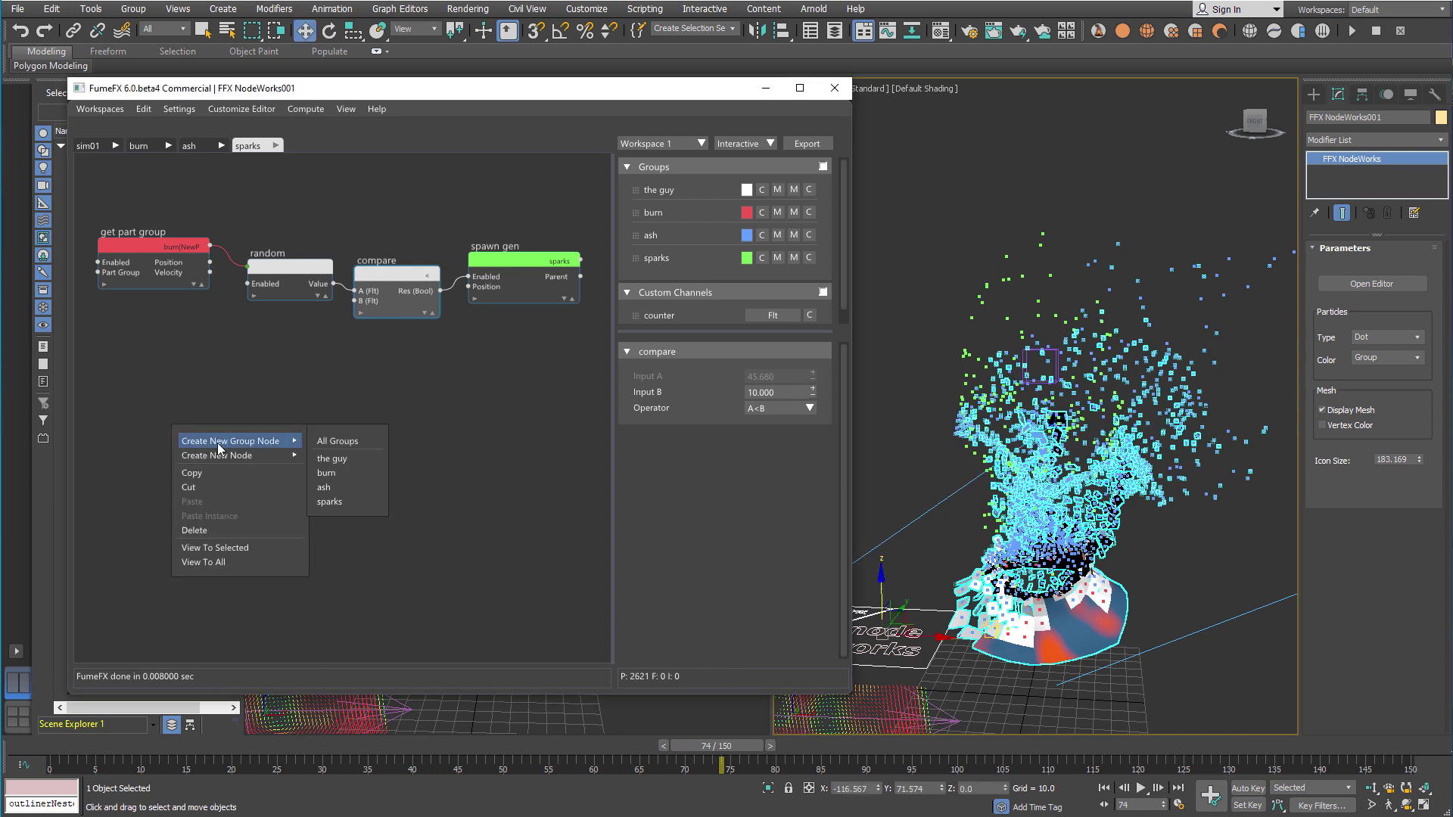
{"action": "left_click", "coordinate": [340, 502]}
{"action": "left_click_drag", "start_coordinate": [277, 436], "coordinate": [366, 425]}
{"action": "type", "text": "fume"}
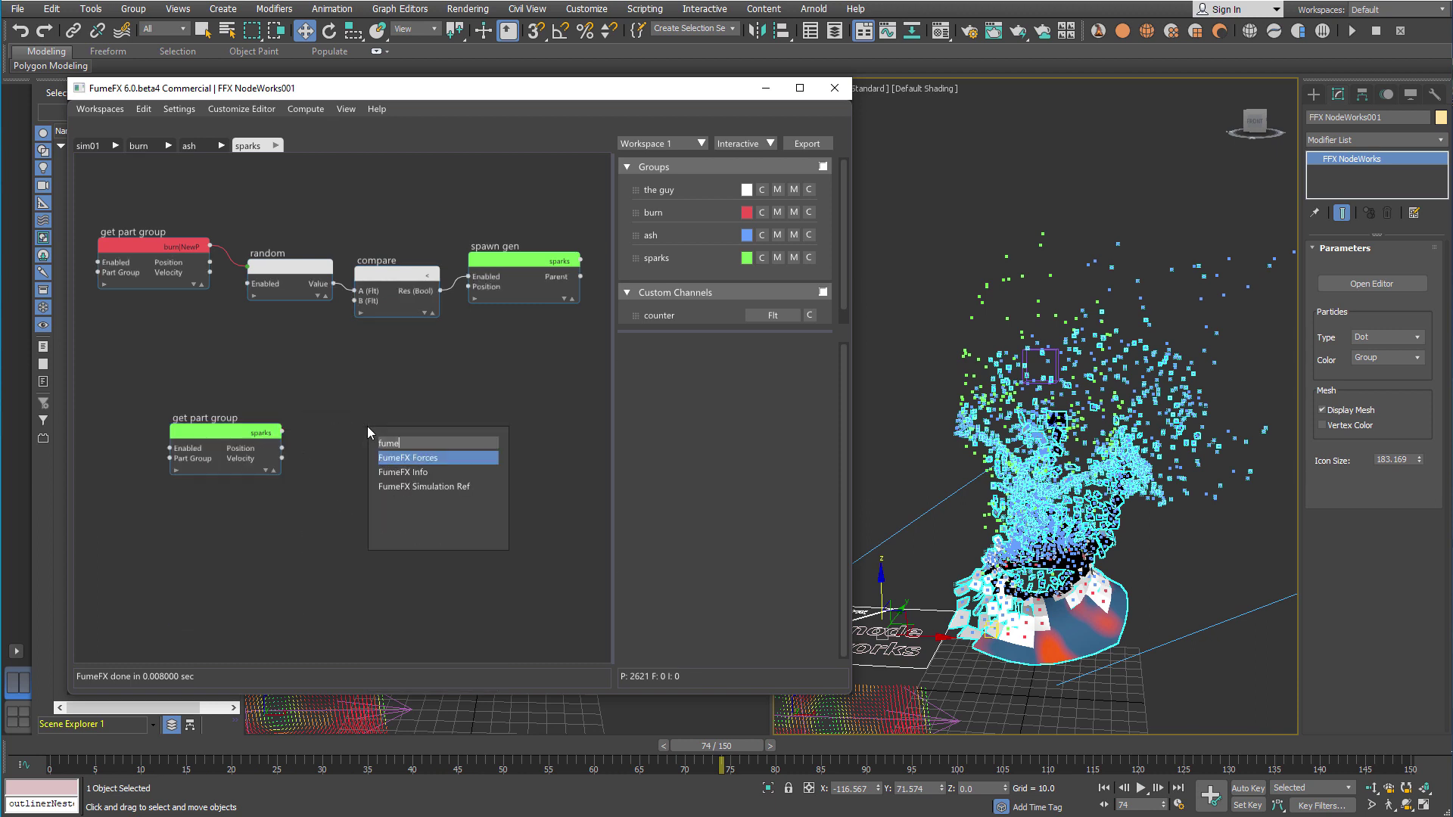
{"action": "left_click", "coordinate": [415, 457]}
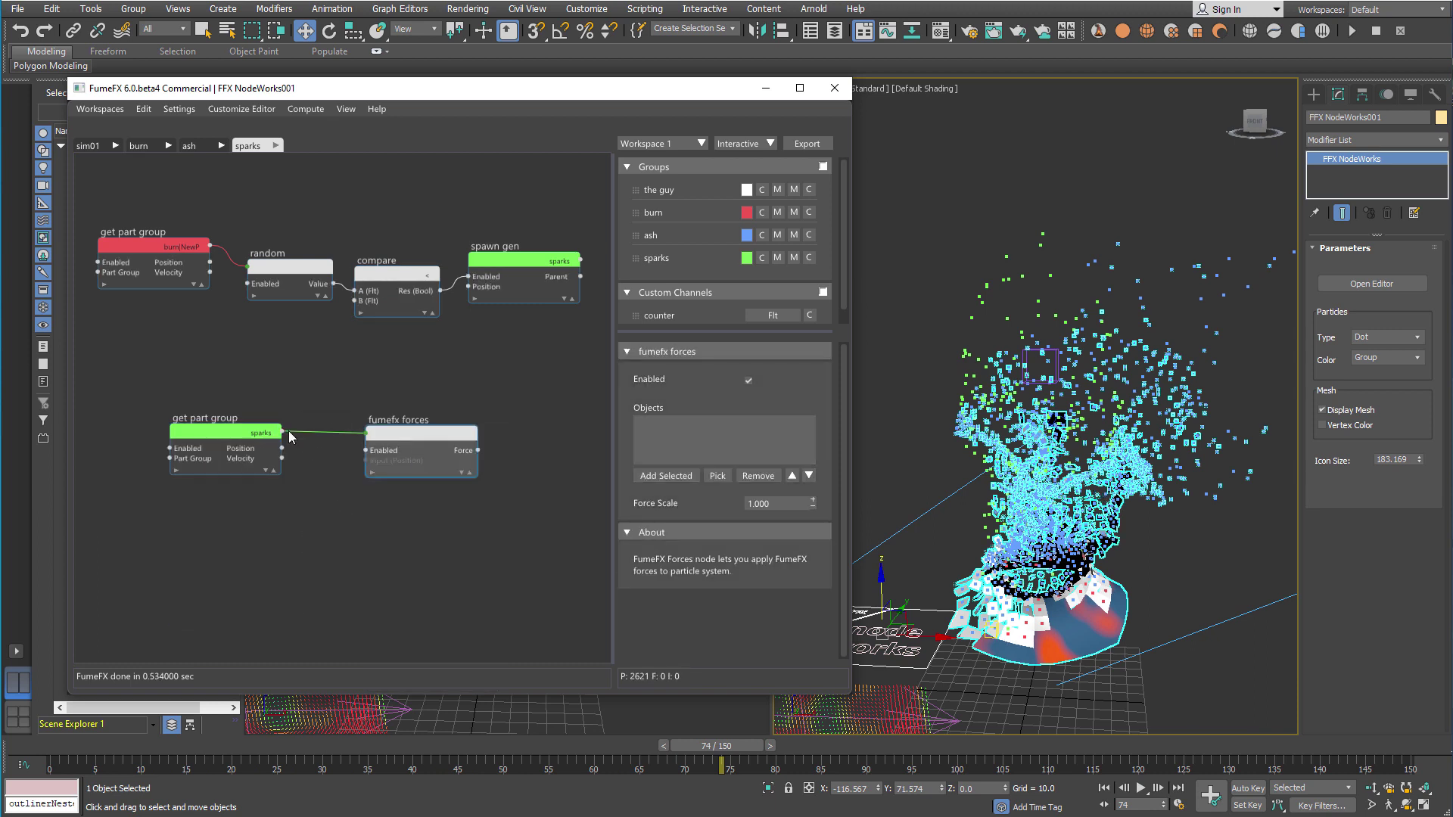
Add a drag node driven by the sparks get part group node and place it below the forces node
{"action": "left_click_drag", "start_coordinate": [281, 431], "coordinate": [411, 546]}
{"action": "type", "text": "drag"}
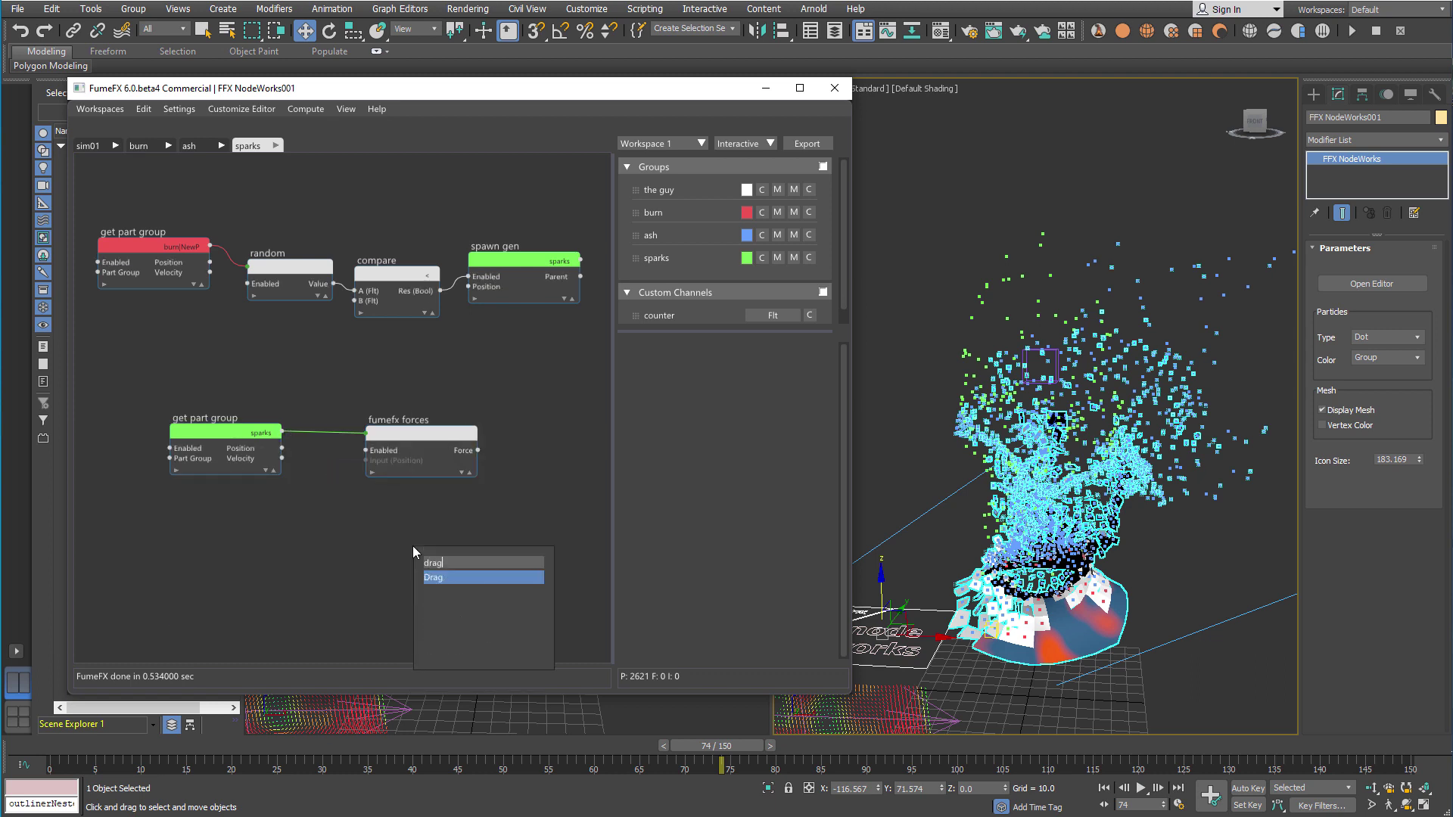
{"action": "key", "text": "Return"}
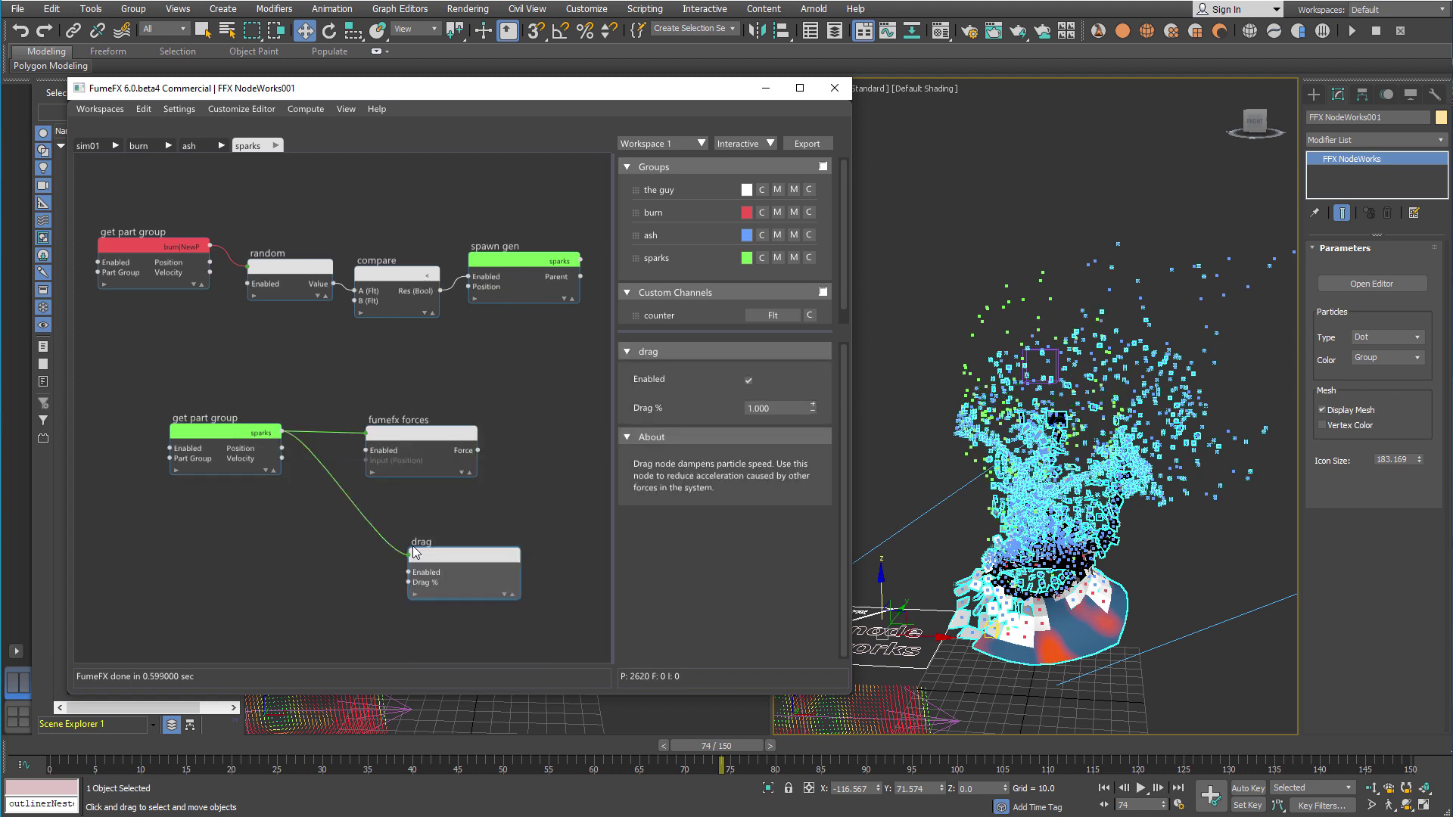
{"action": "left_click_drag", "start_coordinate": [457, 537], "coordinate": [411, 521]}
Pick FFX Wind001 in the viewport as the object of the FumeFX Forces node
{"action": "left_click", "coordinate": [435, 436]}
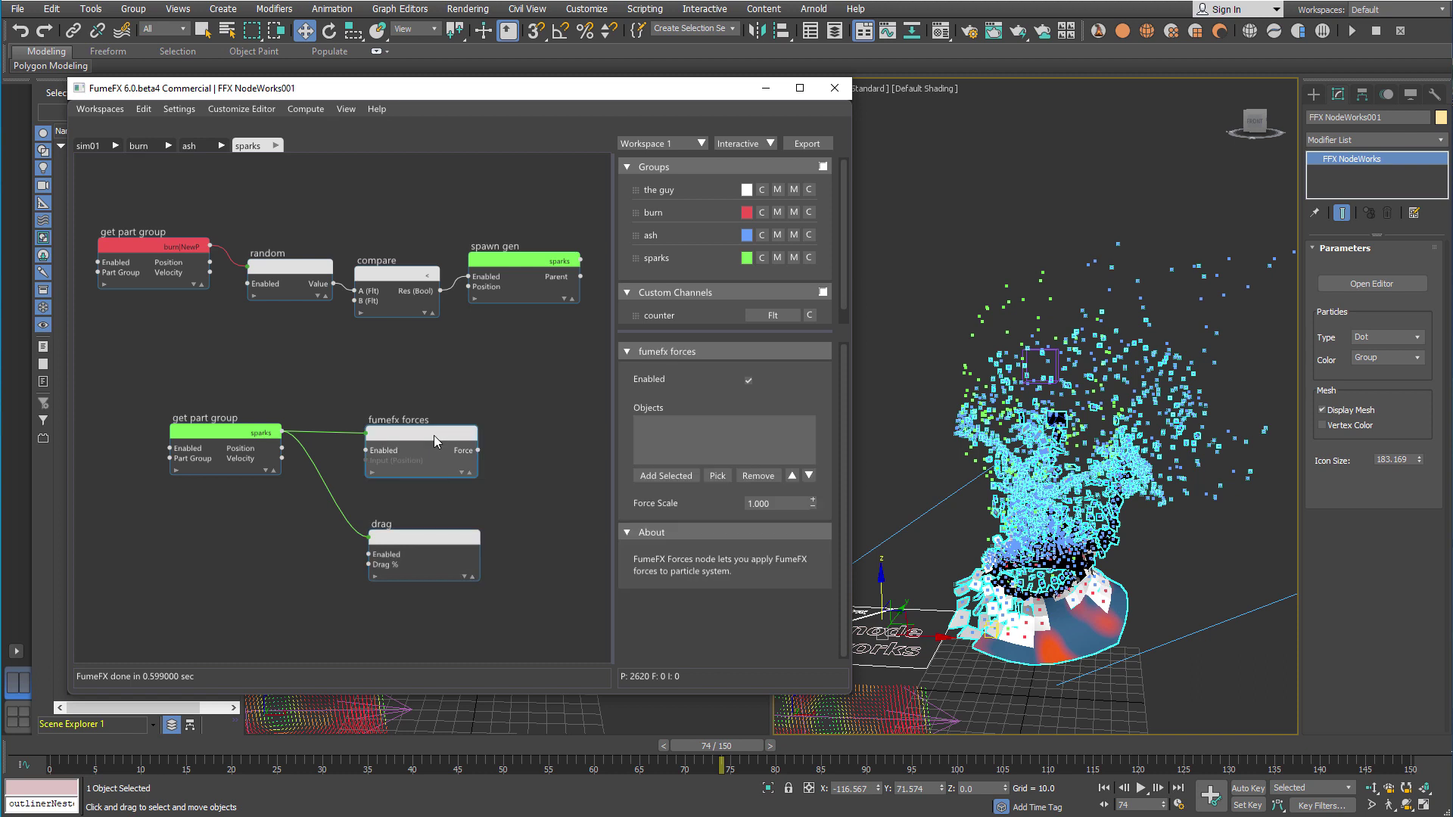
{"action": "left_click", "coordinate": [718, 475]}
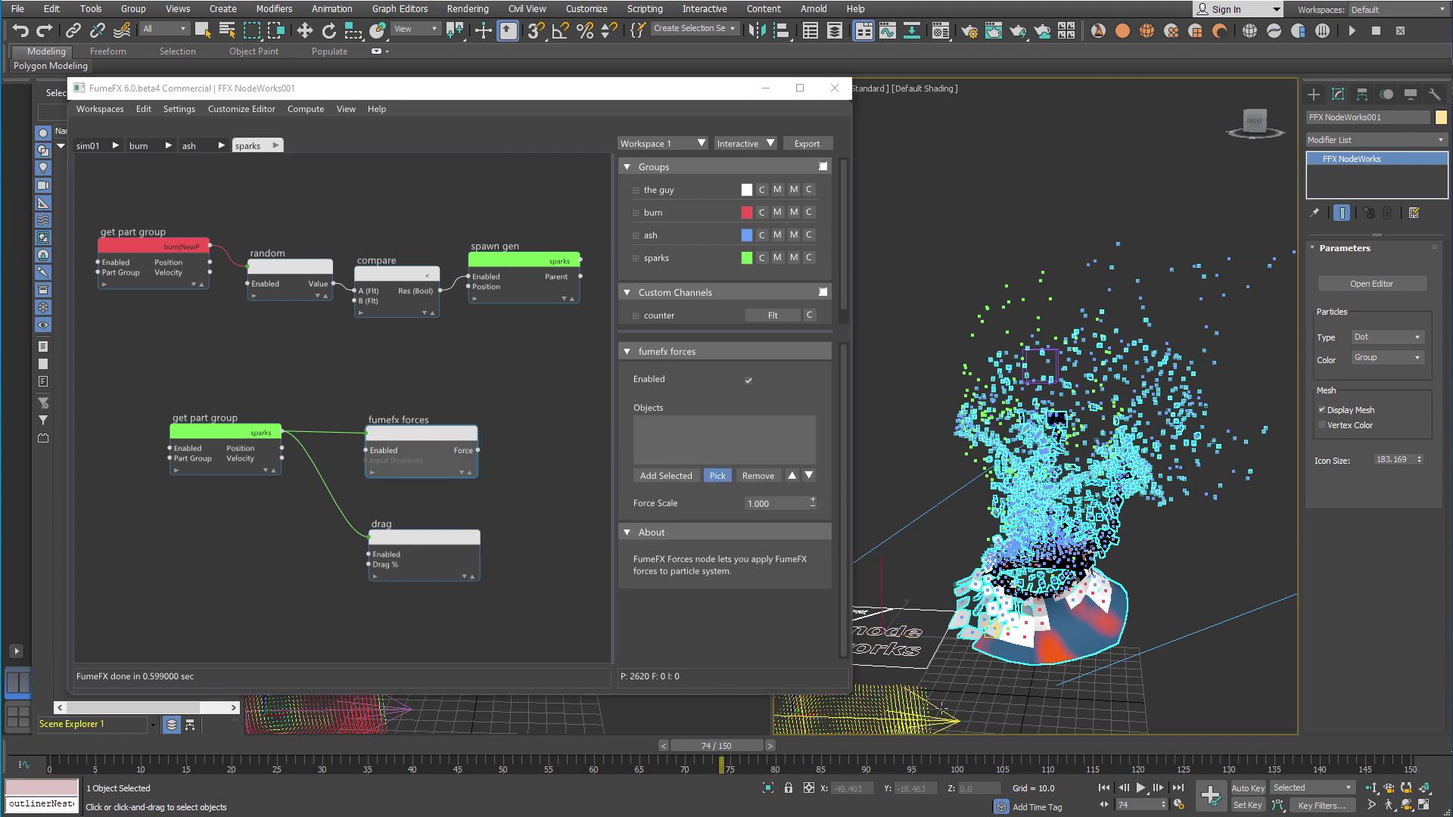
{"action": "left_click", "coordinate": [908, 711]}
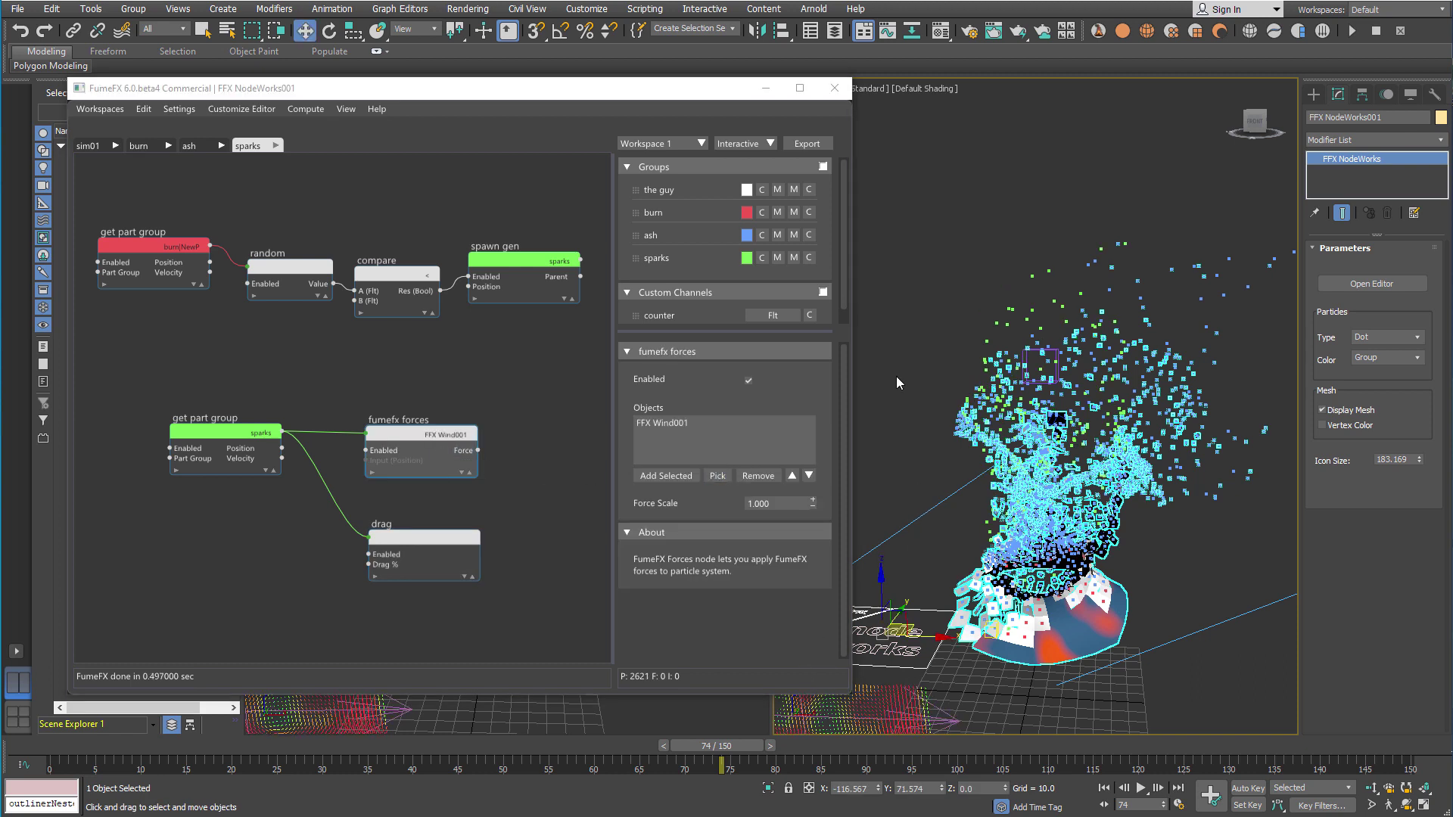
Scrub the simulation to frame 46, switch the viewport to a front view of the head, and clear the selection
{"action": "left_click_drag", "start_coordinate": [174, 751], "coordinate": [491, 752]}
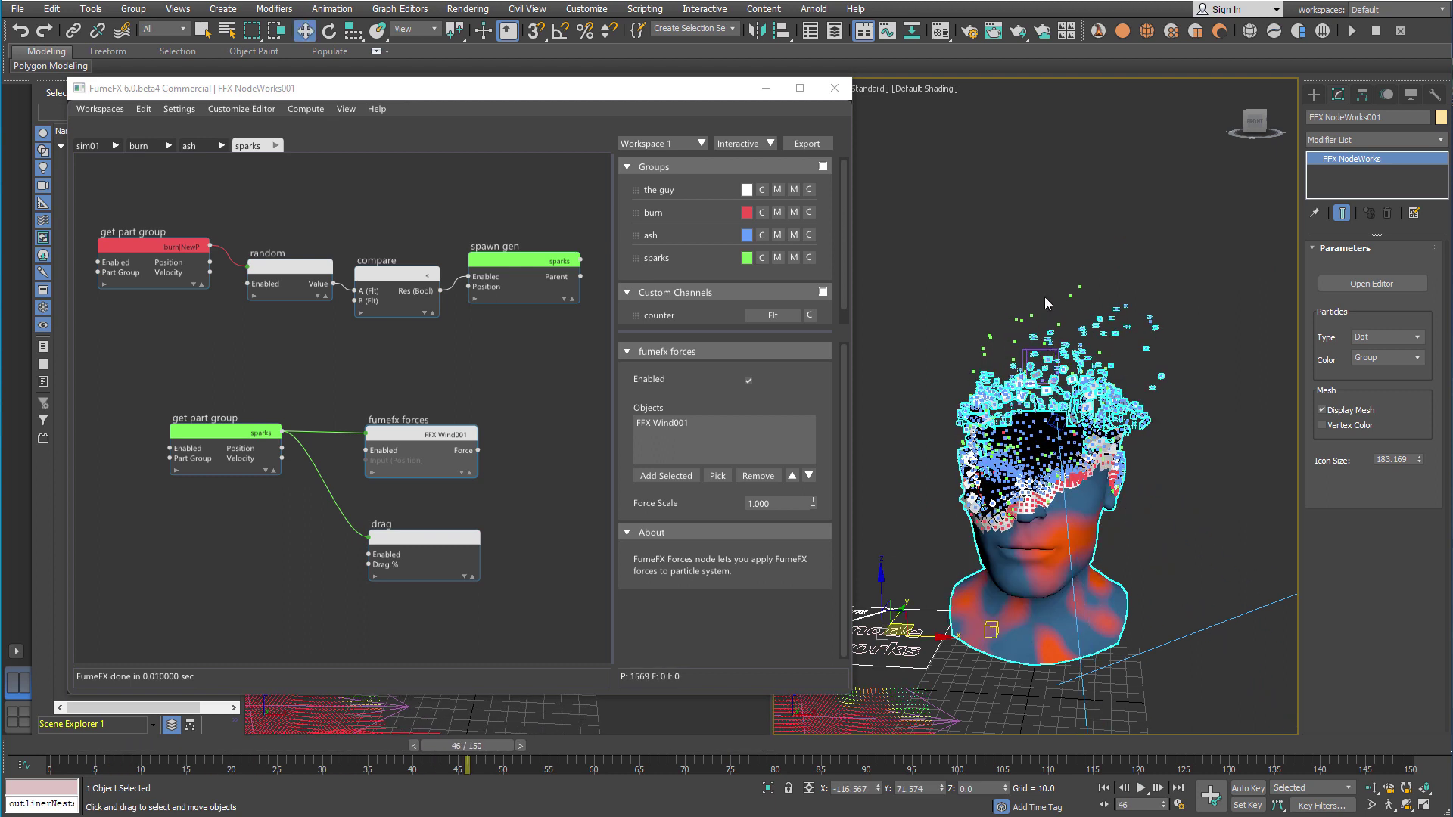
{"action": "key", "text": "f"}
{"action": "middle_click_drag", "start_coordinate": [1074, 328], "coordinate": [1090, 595]}
{"action": "left_click", "coordinate": [1123, 298]}
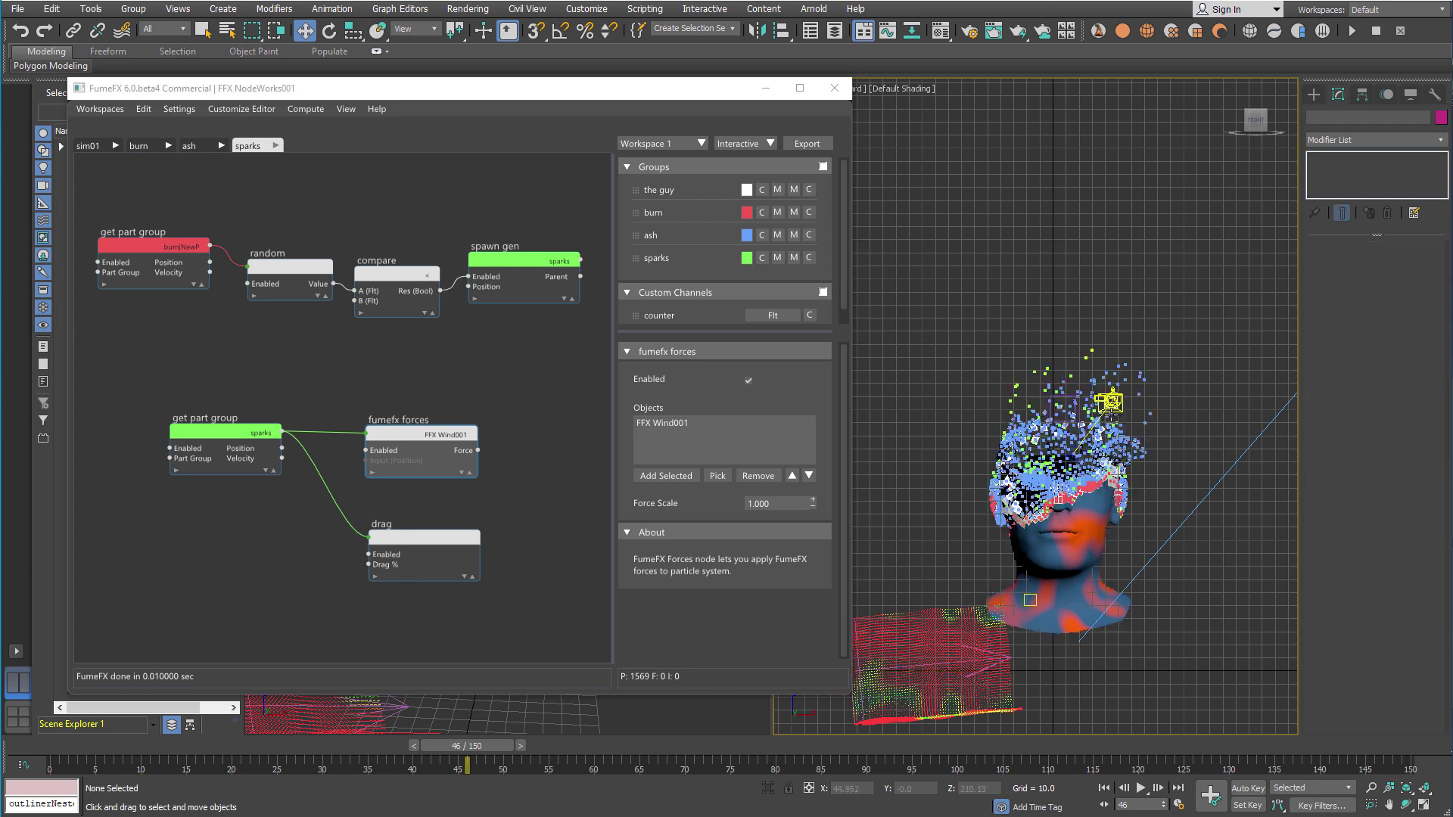
Spread out the sparks force nodes by moving FumeFX Forces up and the sparks get part group node down and left
{"action": "scroll", "coordinate": [1108, 428], "scroll_direction": "up", "scroll_amount": 2}
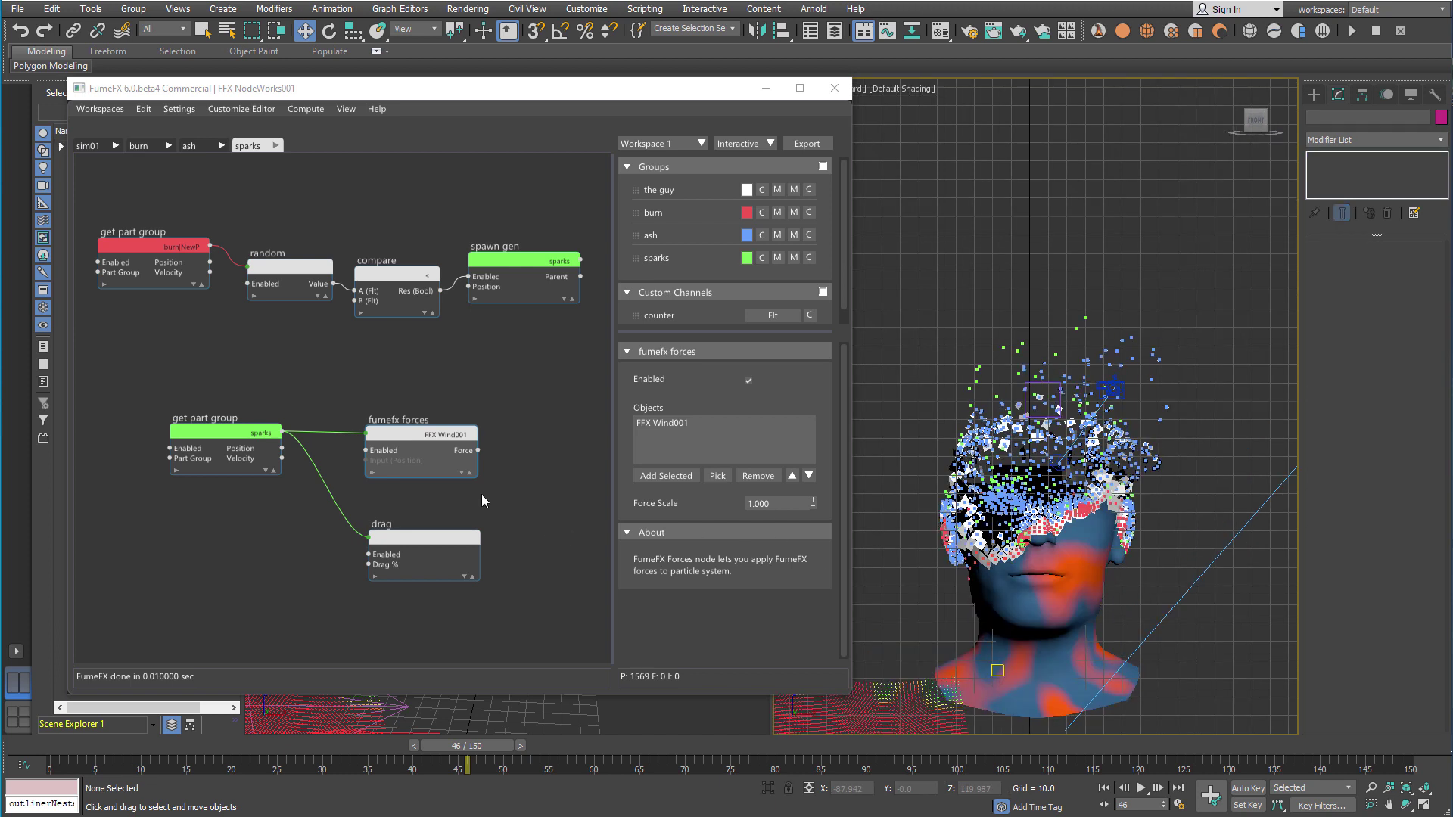
{"action": "left_click_drag", "start_coordinate": [392, 453], "coordinate": [387, 421]}
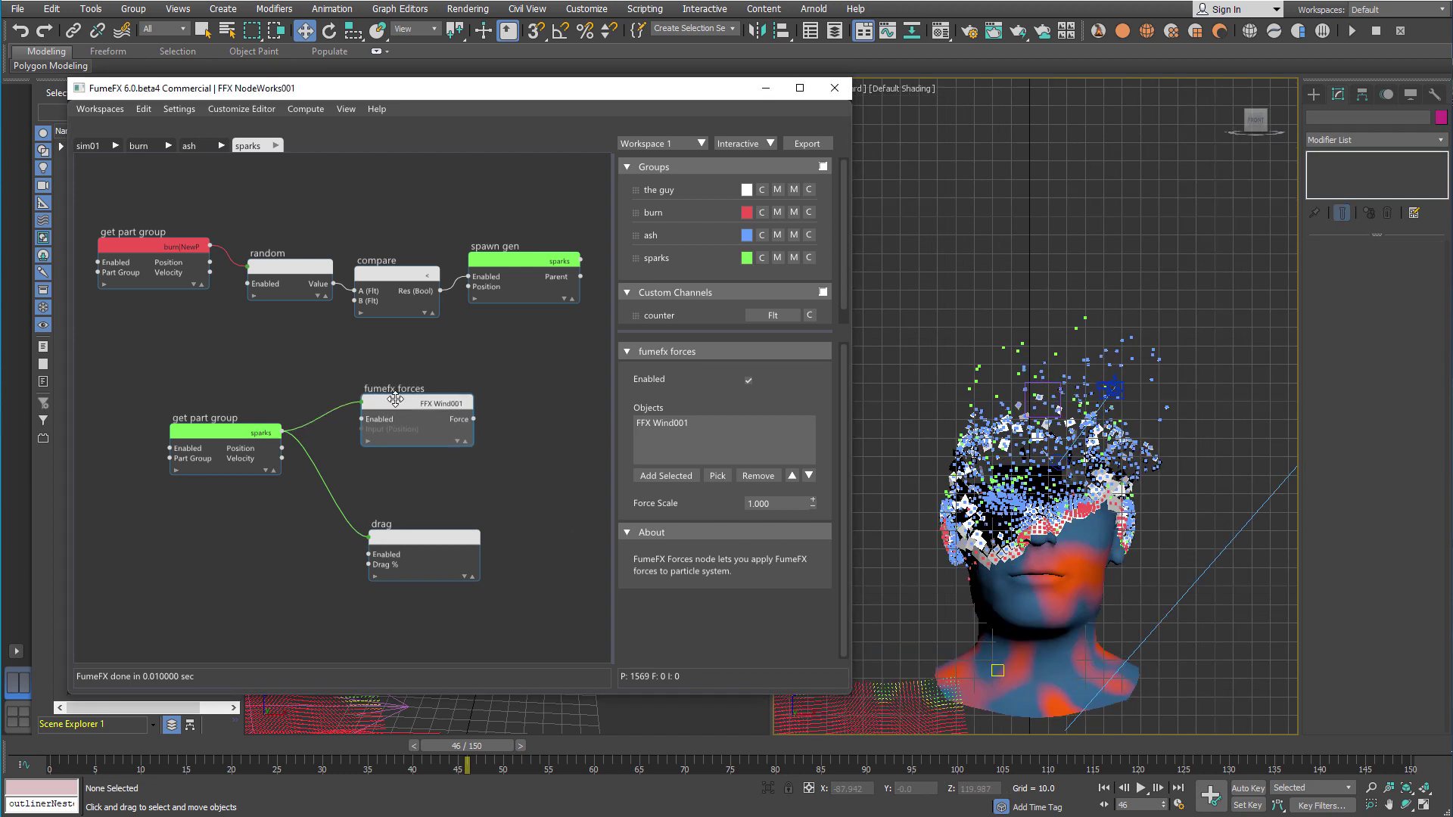
{"action": "left_click_drag", "start_coordinate": [245, 443], "coordinate": [217, 485]}
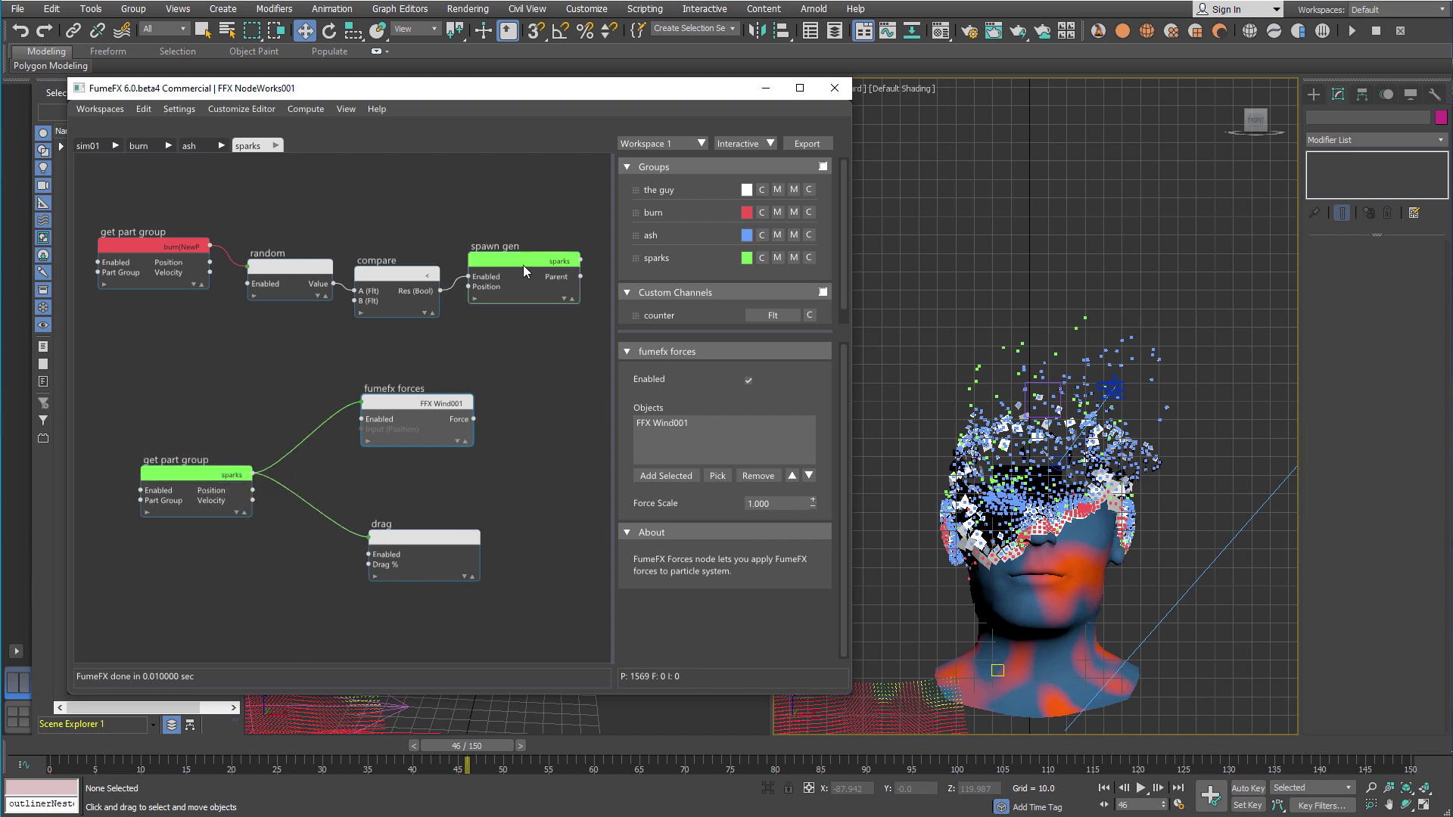
Set the sparks spawn gen node's speed to 0 and scrub the simulation to frame 72
{"action": "left_click", "coordinate": [524, 264]}
{"action": "scroll", "coordinate": [720, 564], "scroll_direction": "down", "scroll_amount": 5}
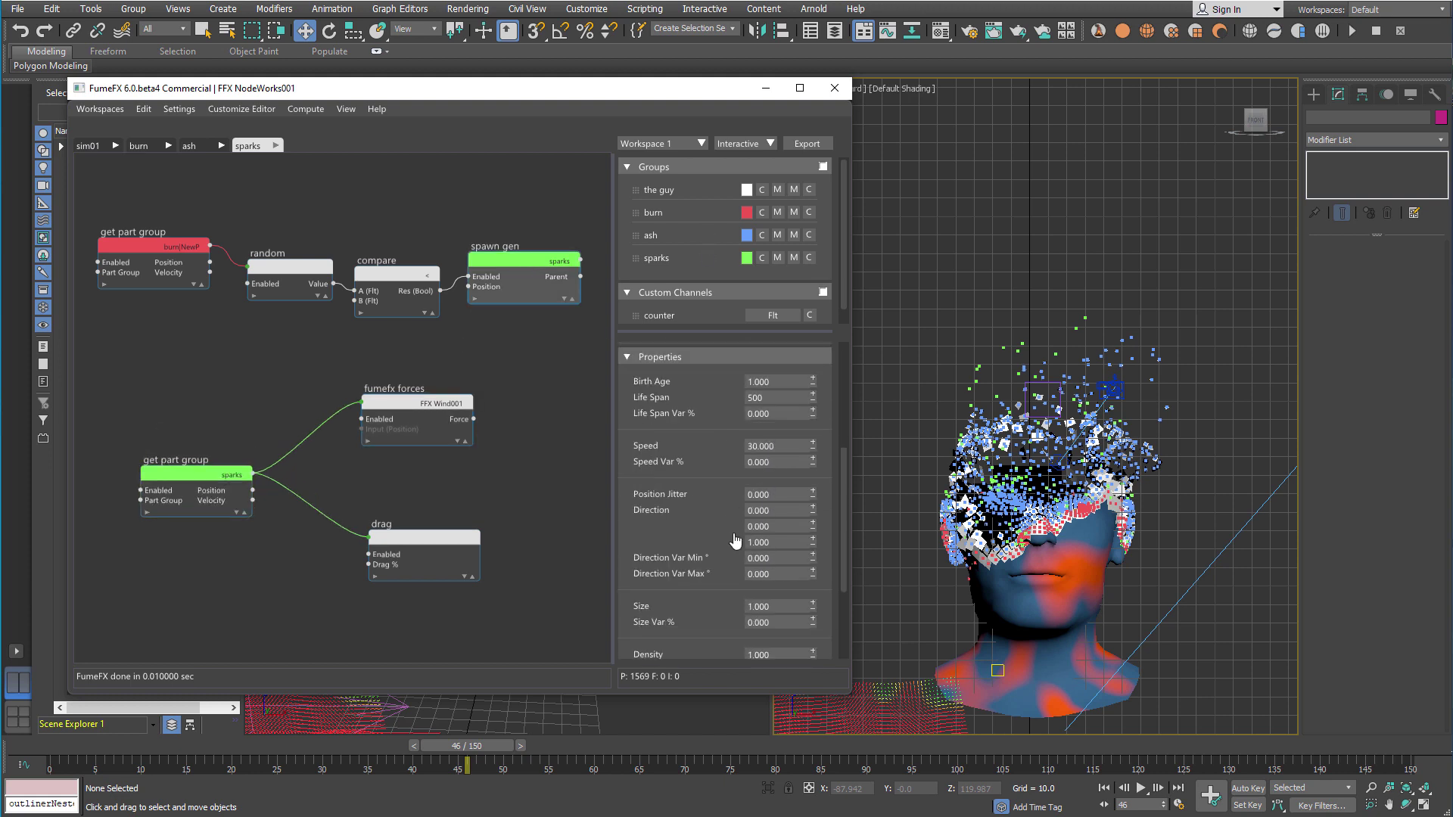
{"action": "right_click", "coordinate": [812, 447]}
{"action": "left_click_drag", "start_coordinate": [488, 745], "coordinate": [733, 748]}
{"action": "key", "text": "w"}
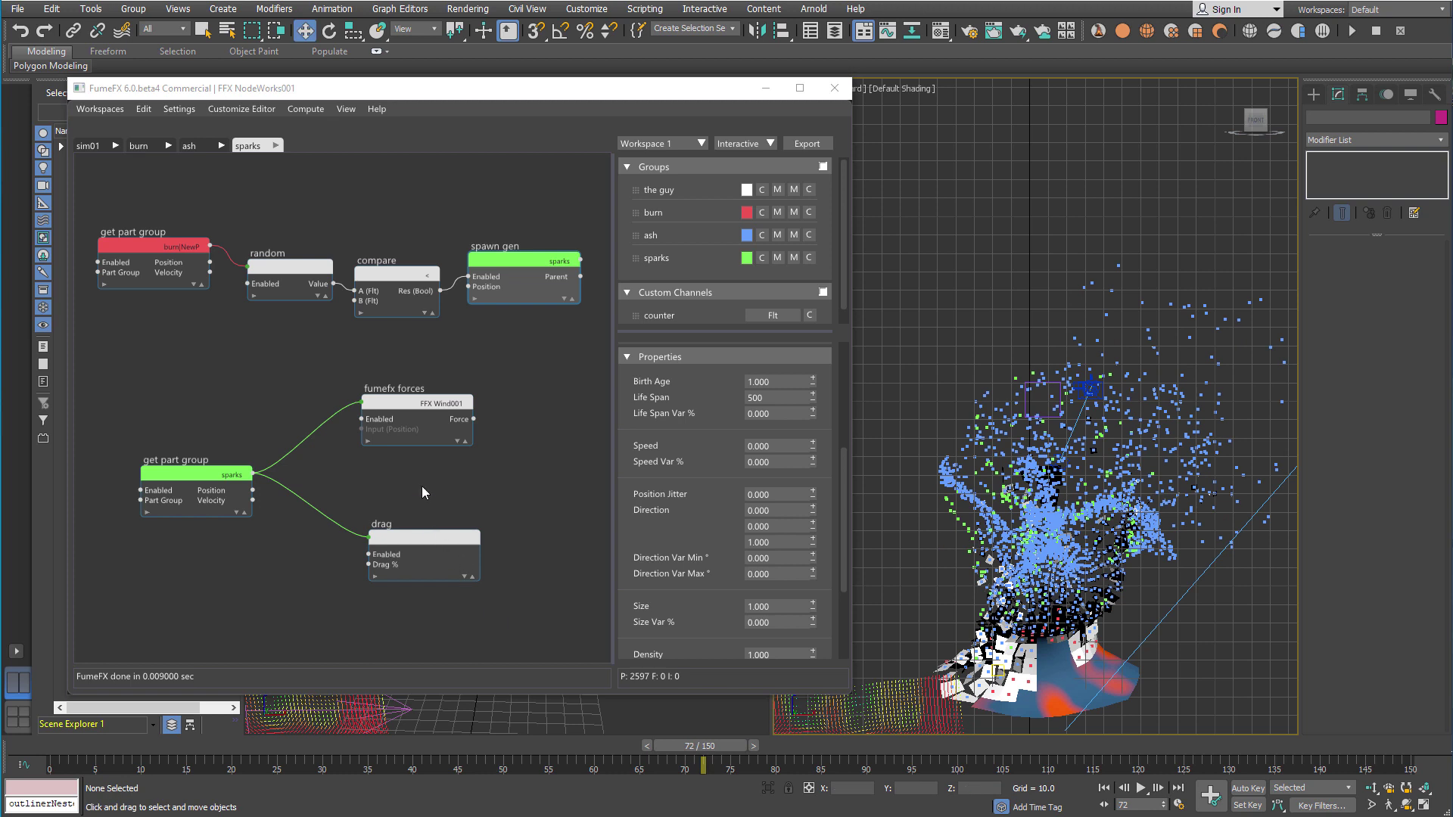
Set the particle size in the sparks spawn gen node to 0.4
{"action": "left_click", "coordinate": [419, 406]}
{"action": "left_click", "coordinate": [534, 258]}
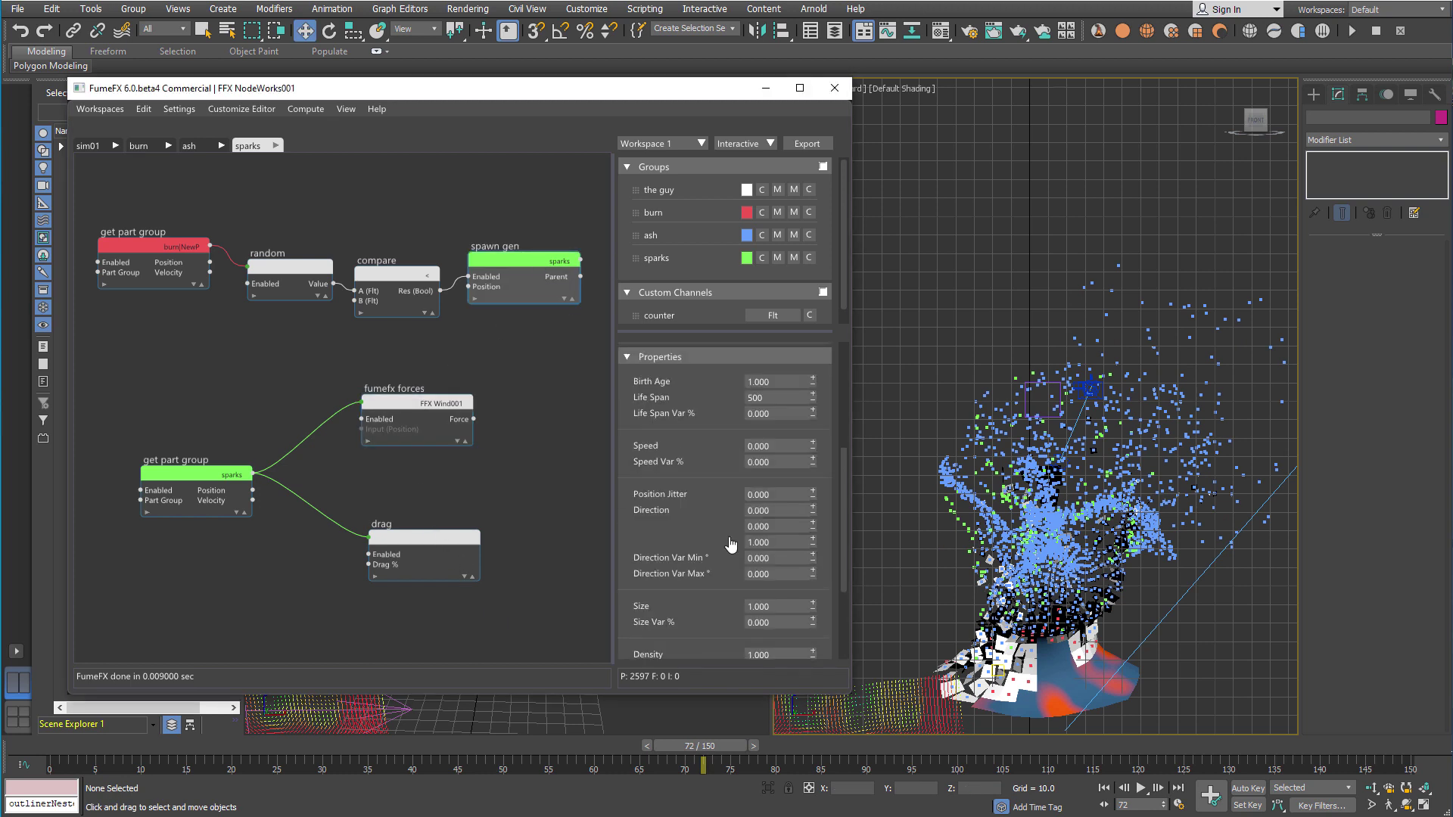
{"action": "scroll", "coordinate": [726, 579], "scroll_direction": "down", "scroll_amount": 3}
{"action": "left_click", "coordinate": [766, 526]}
{"action": "type", "text": "0.4"}
{"action": "key", "text": "Return"}
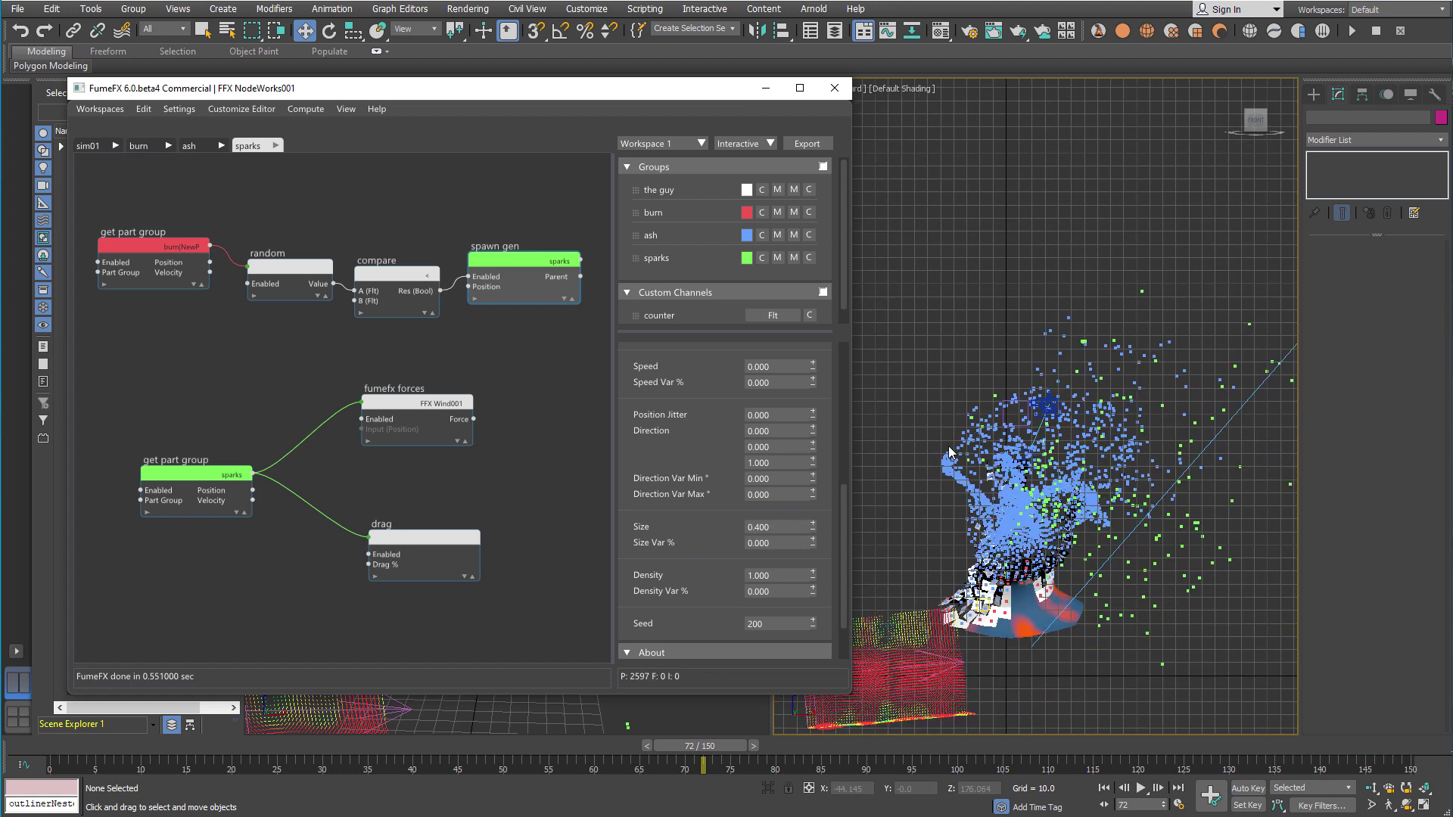
Move the FumeFX Forces node slightly right and scrub the simulation to frame 62 to check the sparks
{"action": "left_click_drag", "start_coordinate": [436, 410], "coordinate": [450, 409]}
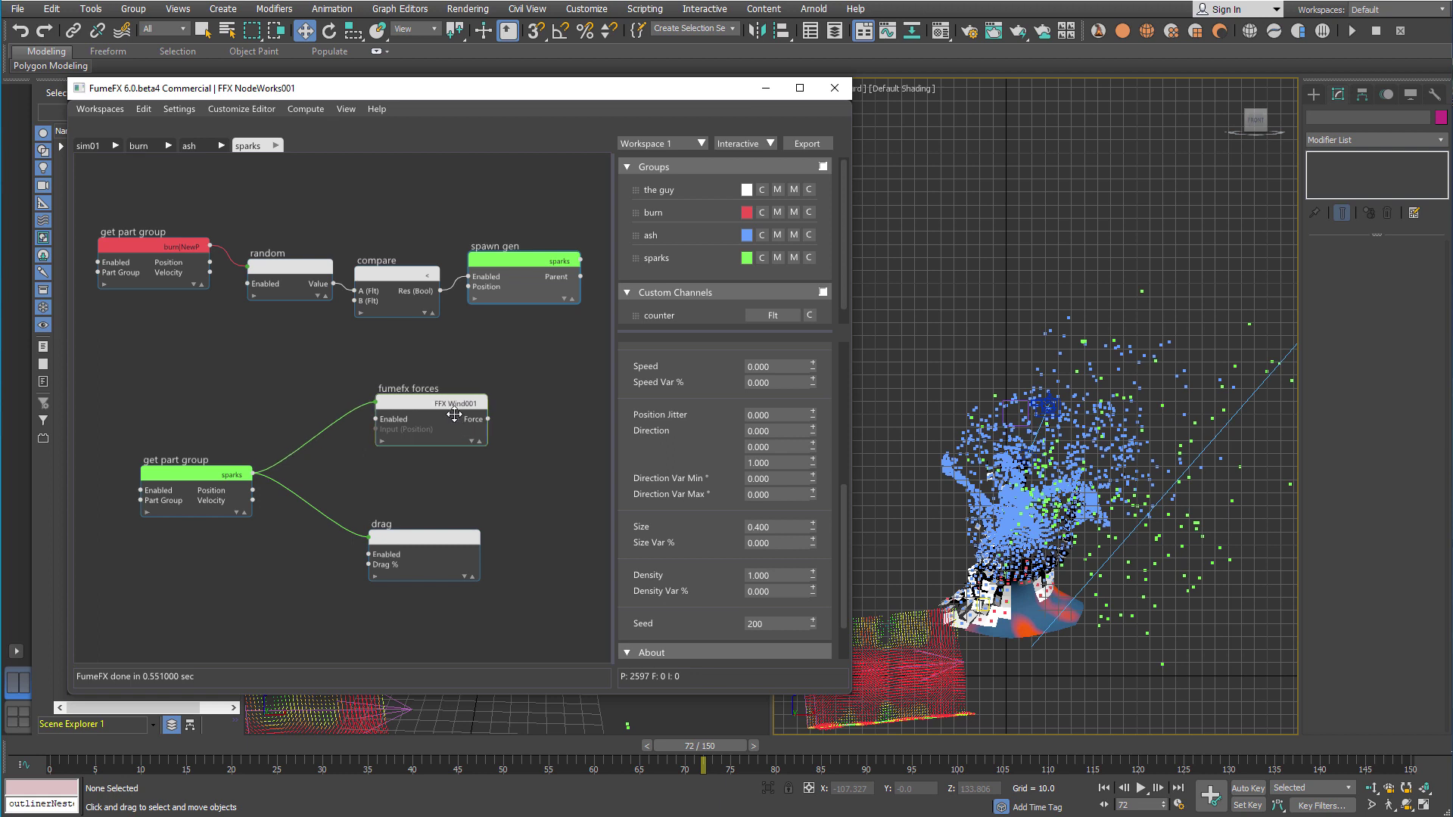
{"action": "left_click_drag", "start_coordinate": [464, 748], "coordinate": [611, 754]}
{"action": "key", "text": "w"}
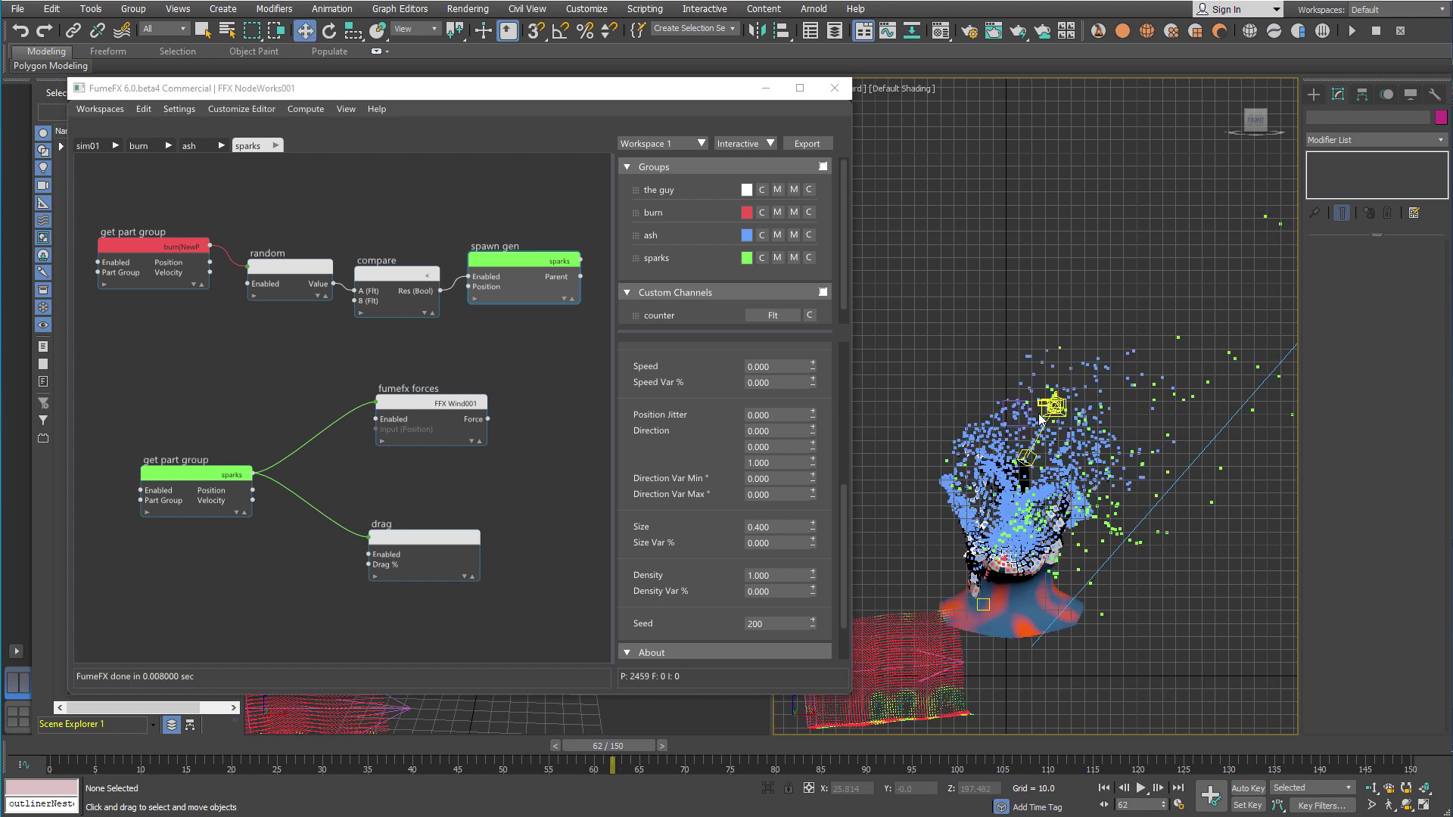
{"action": "middle_click_drag", "start_coordinate": [1048, 319], "coordinate": [968, 306]}
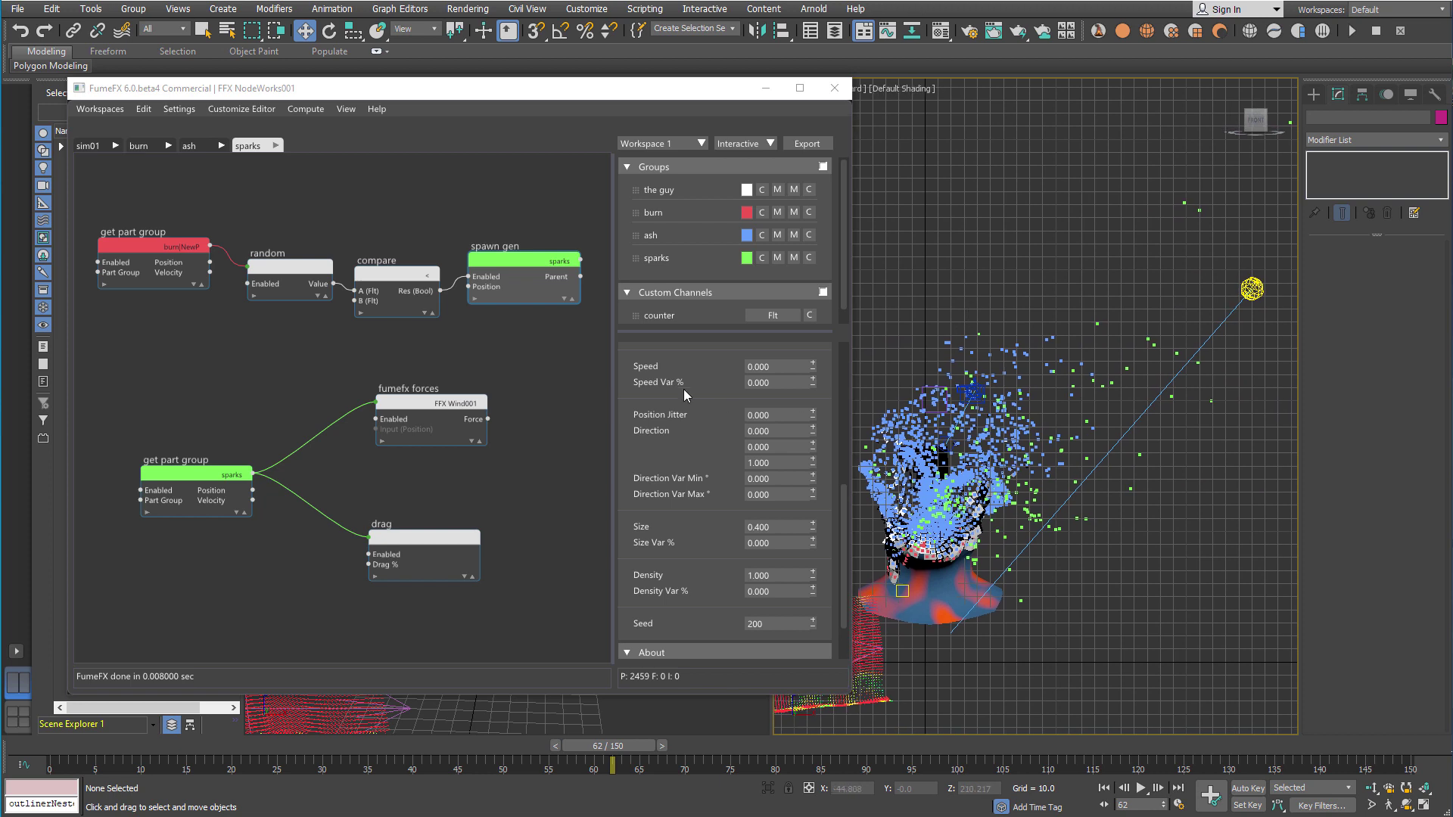
Add a mass node driven by the sparks output of the spawn gen node and scrub the simulation to frame 60
{"action": "middle_click_drag", "start_coordinate": [536, 238], "coordinate": [401, 265]}
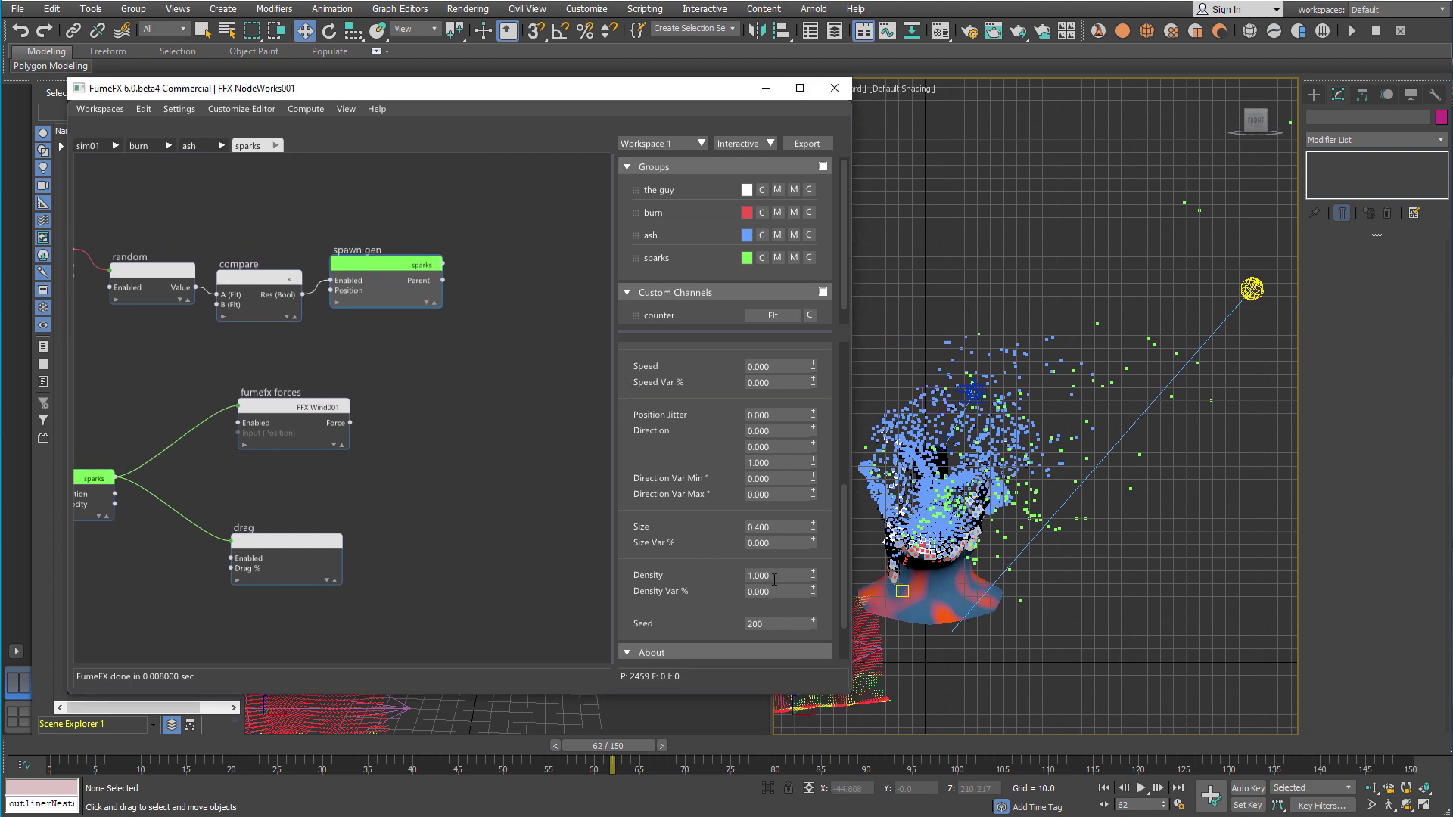
{"action": "left_click_drag", "start_coordinate": [393, 263], "coordinate": [418, 286]}
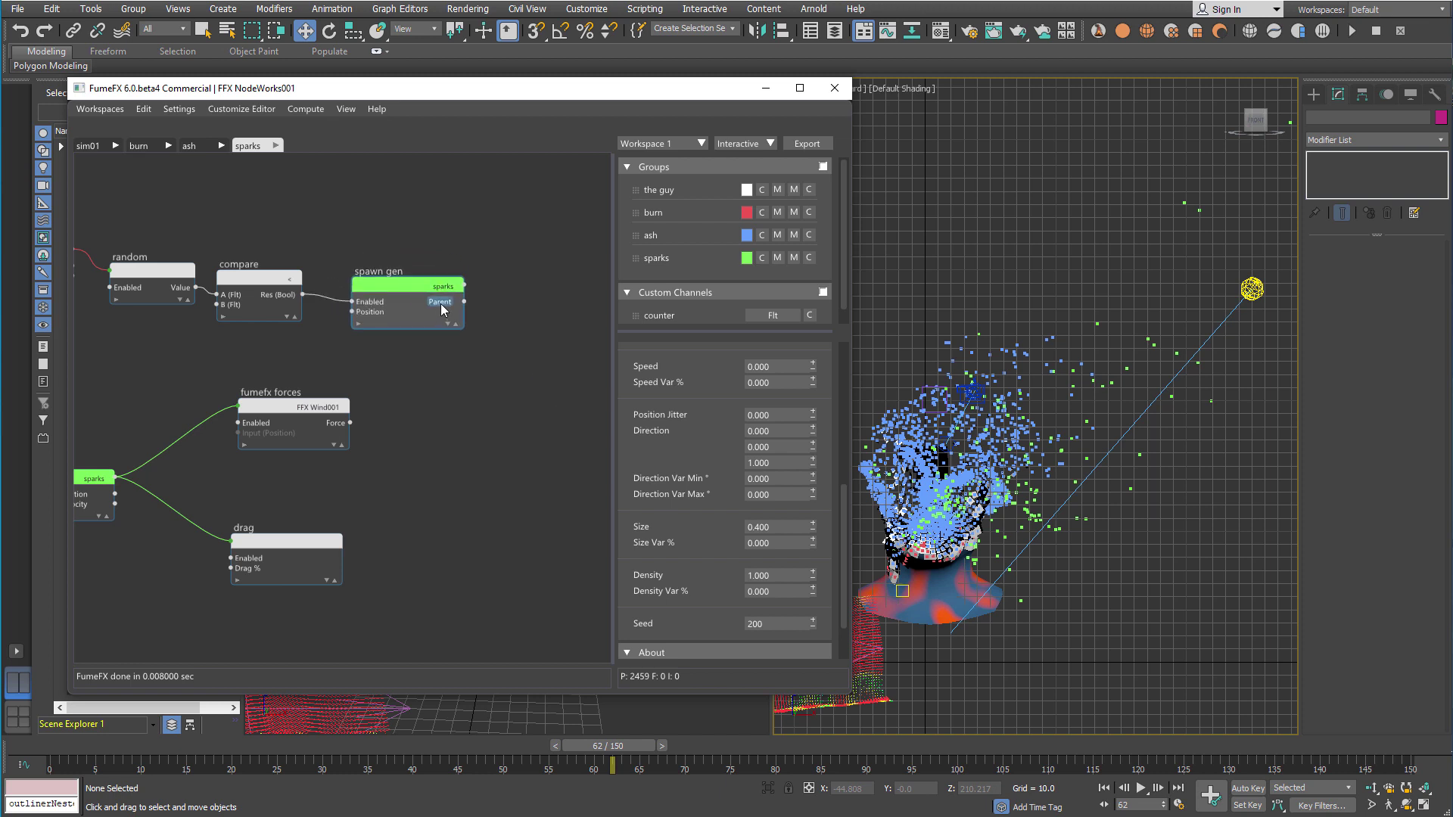
{"action": "left_click_drag", "start_coordinate": [462, 286], "coordinate": [506, 302]}
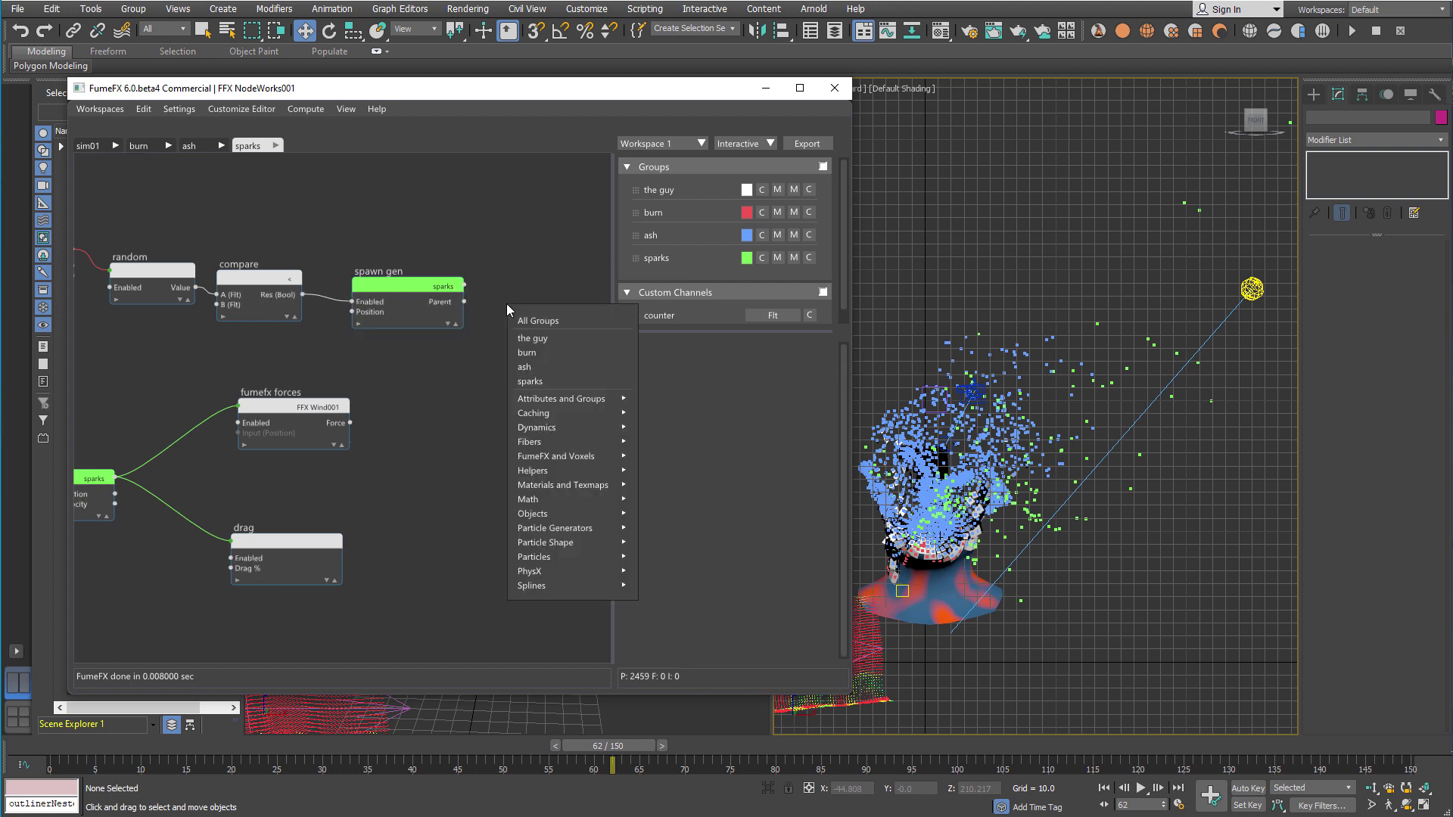
{"action": "type", "text": "mass"}
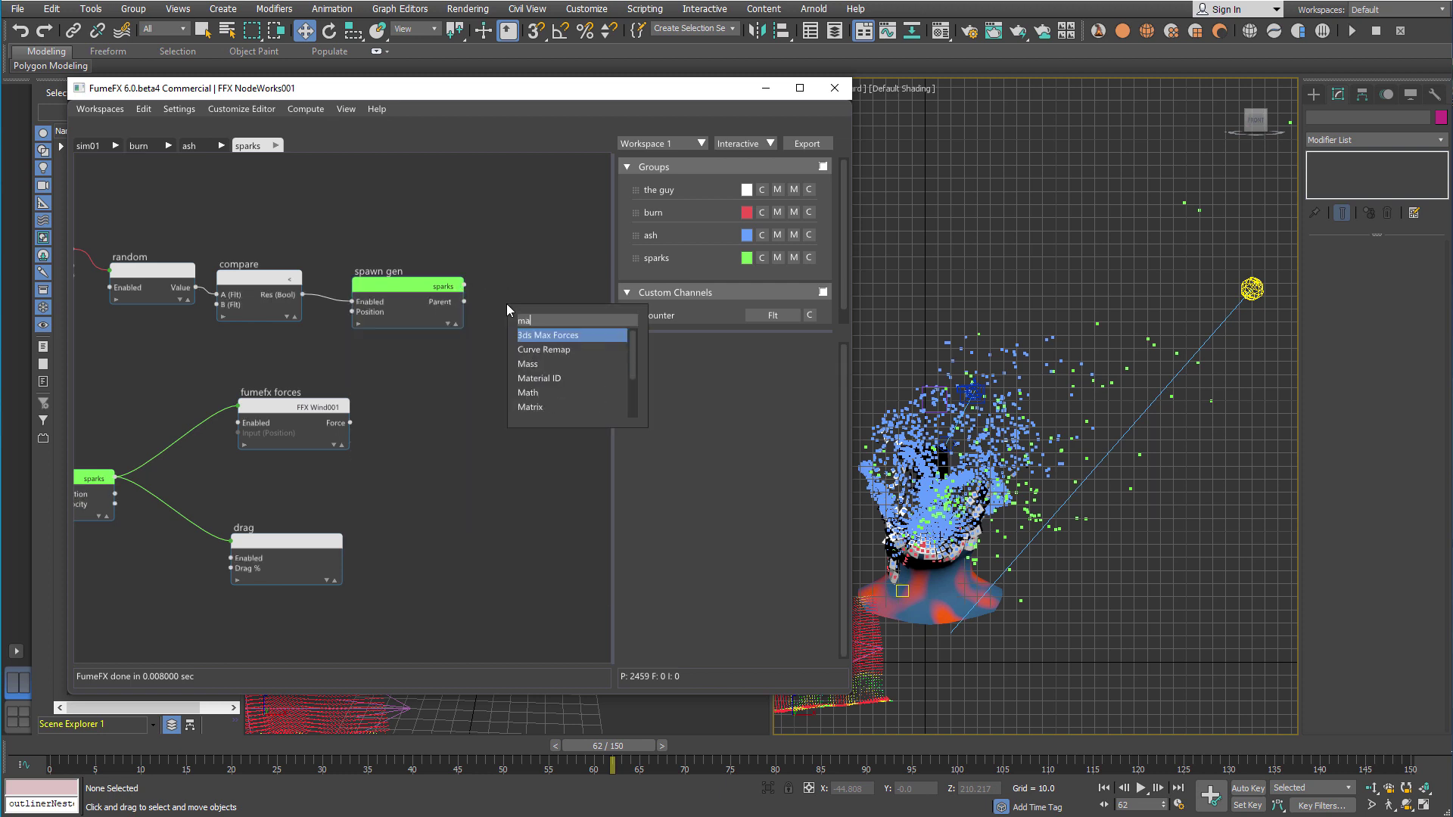
{"action": "key", "text": "Return"}
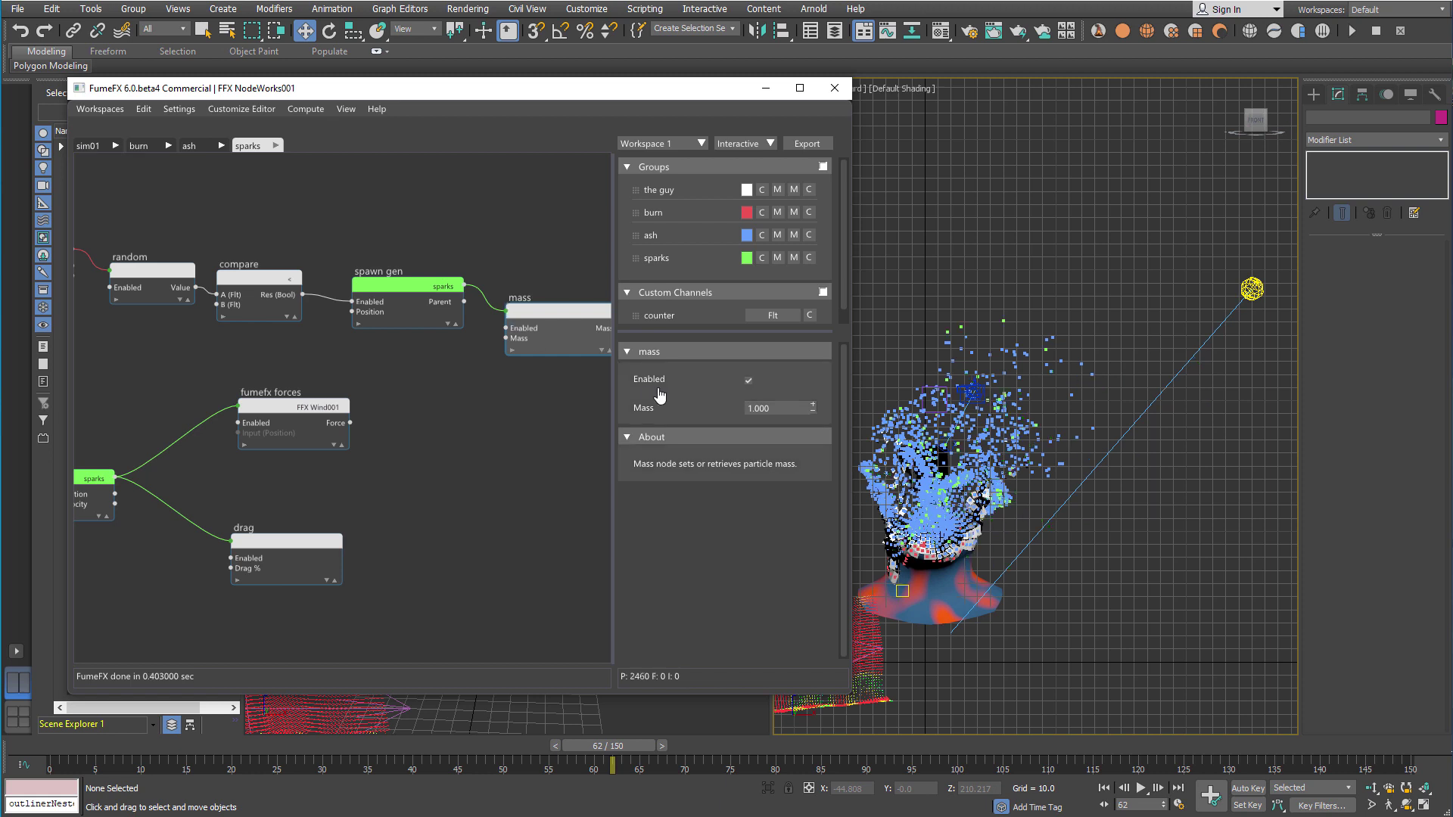
{"action": "mouse_move", "coordinate": [613, 746]}
{"action": "left_mouse_down"}
{"action": "mouse_move", "coordinate": [88, 748]}
{"action": "mouse_move", "coordinate": [593, 746]}
{"action": "left_mouse_up"}
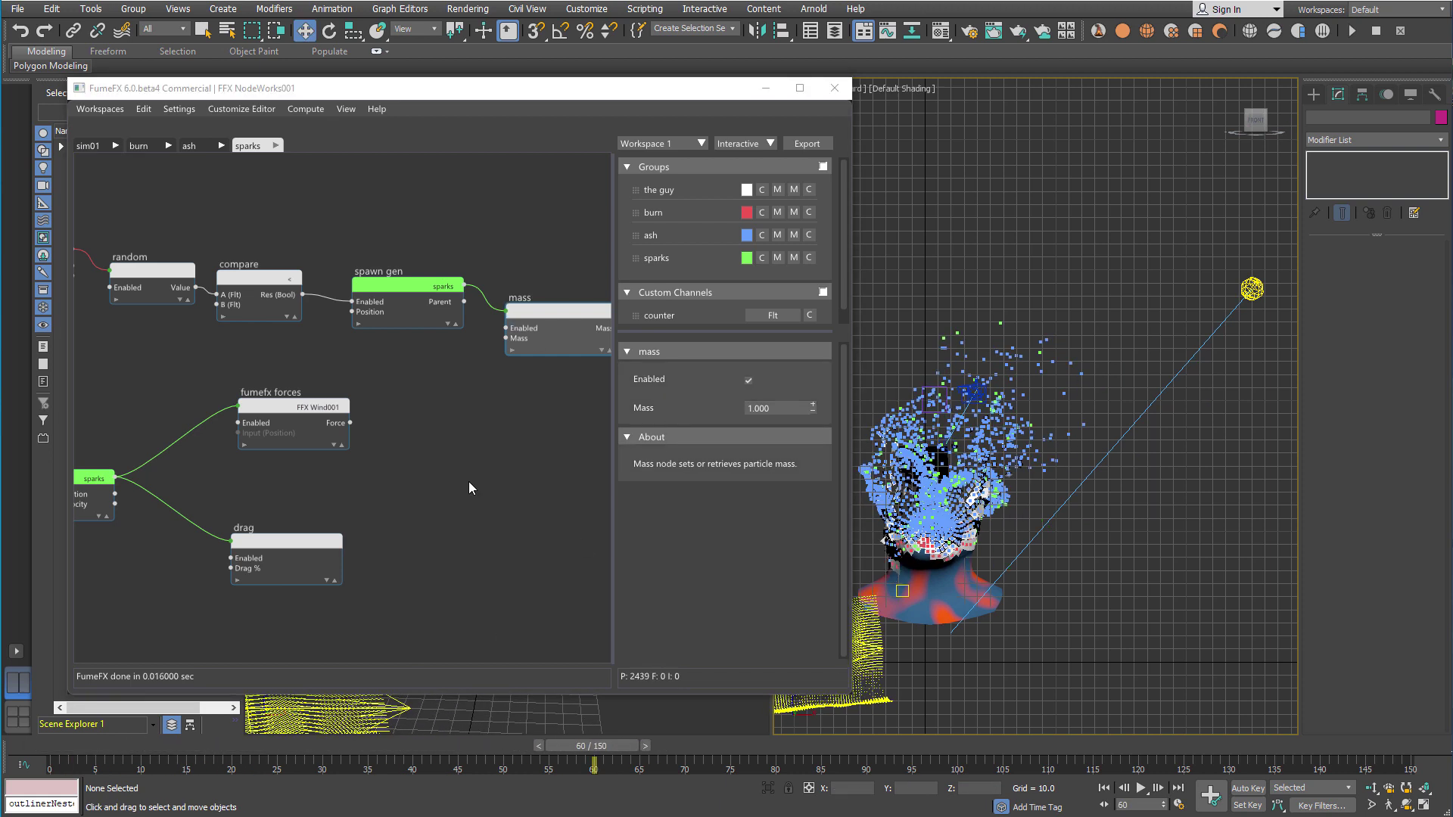
Try a density of 100 in the sparks spawn gen node up to frame 54 and restore it to 1
{"action": "left_click", "coordinate": [418, 285]}
{"action": "scroll", "coordinate": [699, 567], "scroll_direction": "down", "scroll_amount": 2}
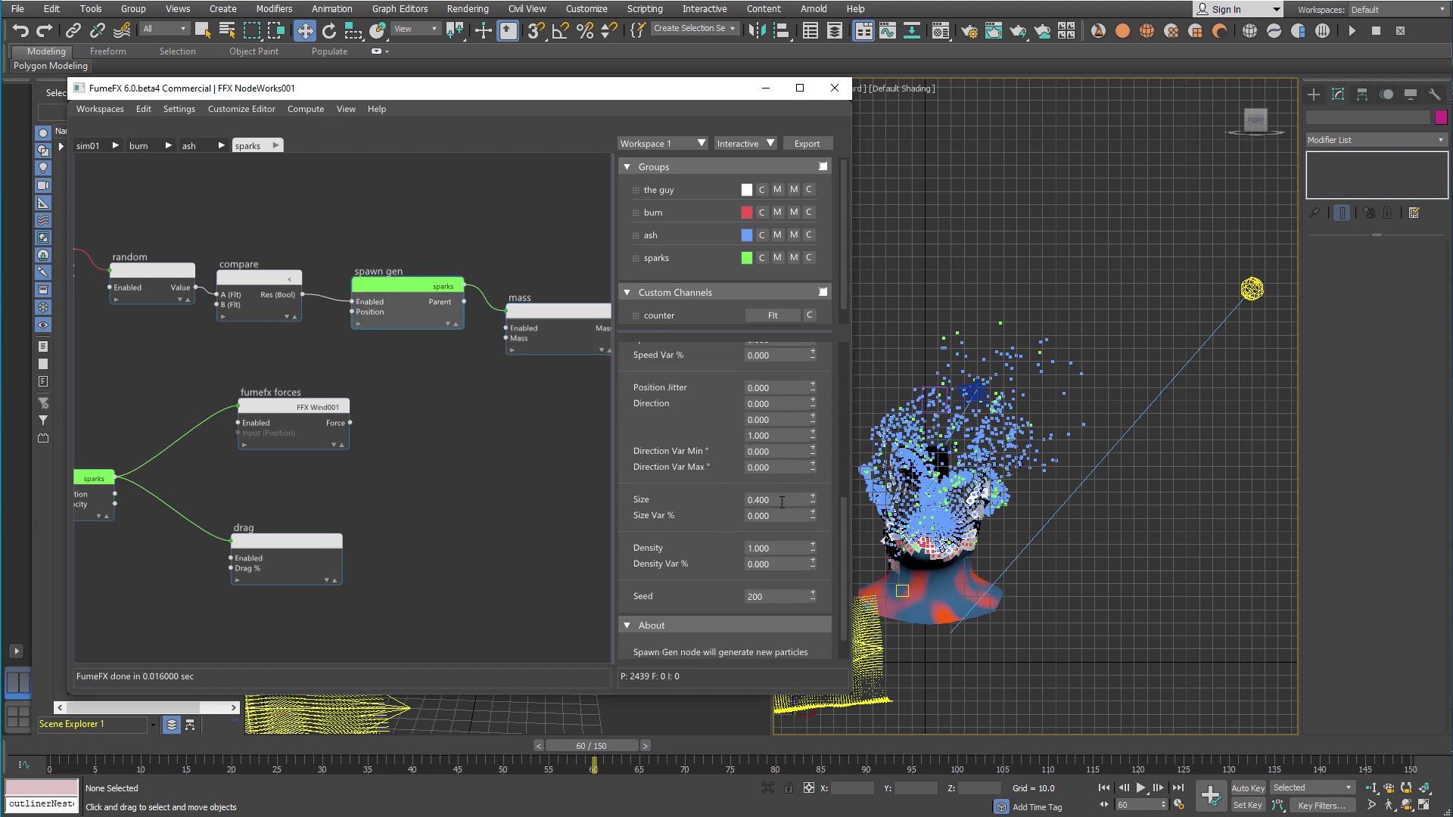
{"action": "double_click", "coordinate": [779, 548]}
{"action": "type", "text": "100"}
{"action": "key", "text": "Return"}
{"action": "left_click_drag", "start_coordinate": [312, 747], "coordinate": [542, 746]}
{"action": "double_click", "coordinate": [781, 550]}
{"action": "type", "text": "1"}
{"action": "key", "text": "Return"}
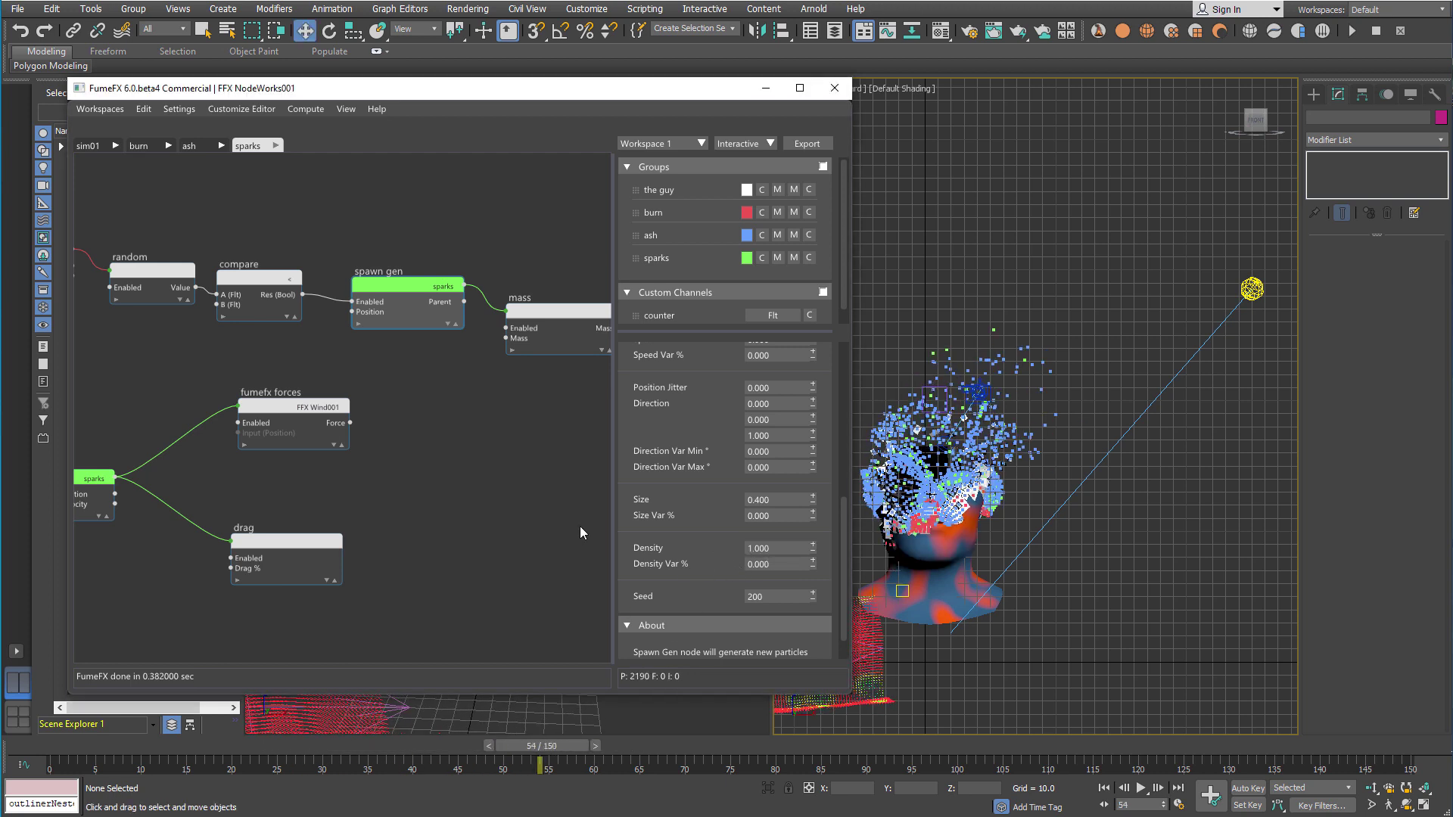
Scrub the simulation to frame 80 and select the FFX NodeWorks001 object to inspect the particles
{"action": "left_click_drag", "start_coordinate": [320, 749], "coordinate": [792, 703]}
{"action": "middle_click_drag", "start_coordinate": [473, 535], "coordinate": [504, 460]}
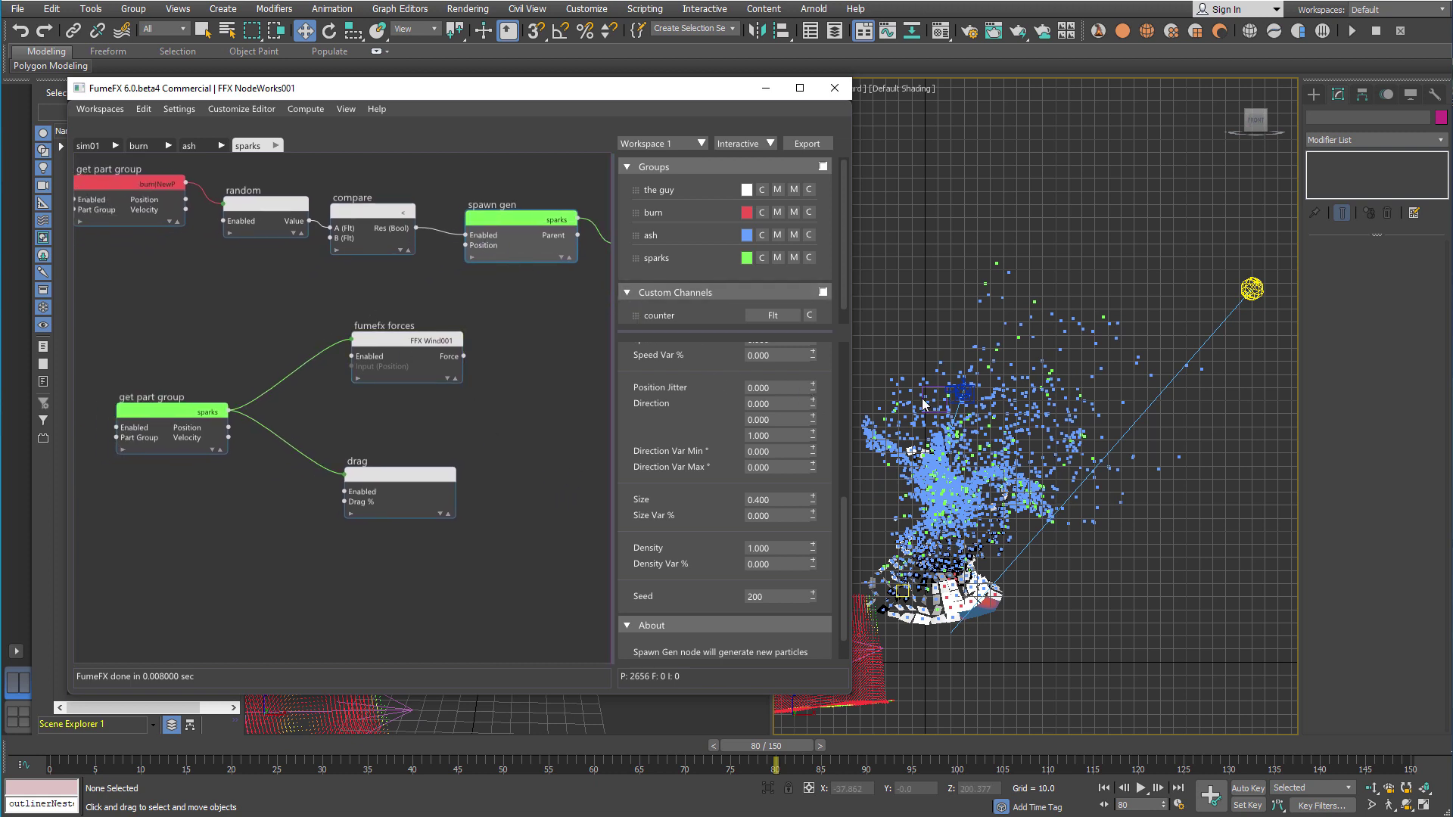
{"action": "left_click", "coordinate": [902, 590]}
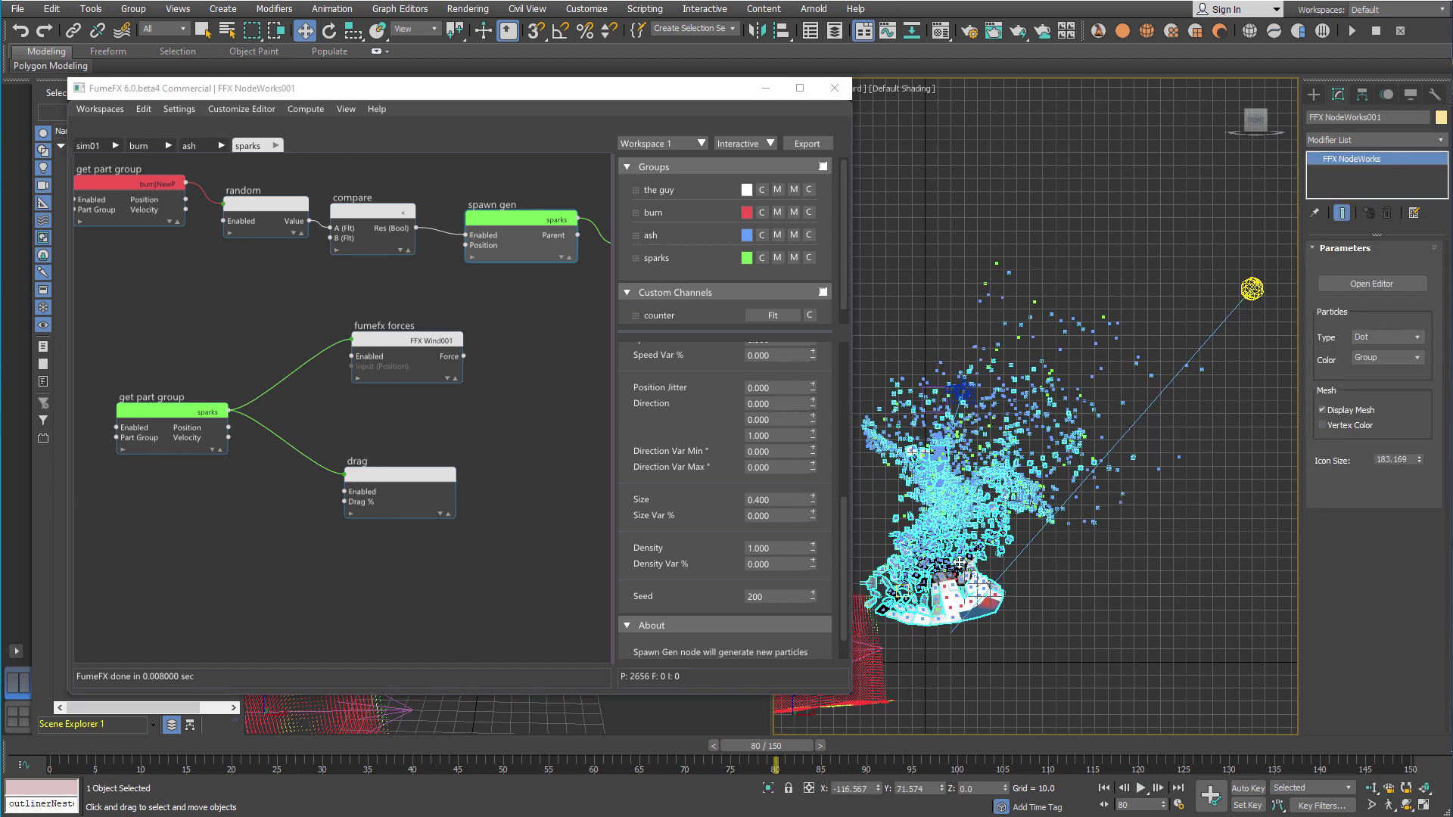
{"action": "scroll", "coordinate": [991, 465], "scroll_direction": "up", "scroll_amount": 3}
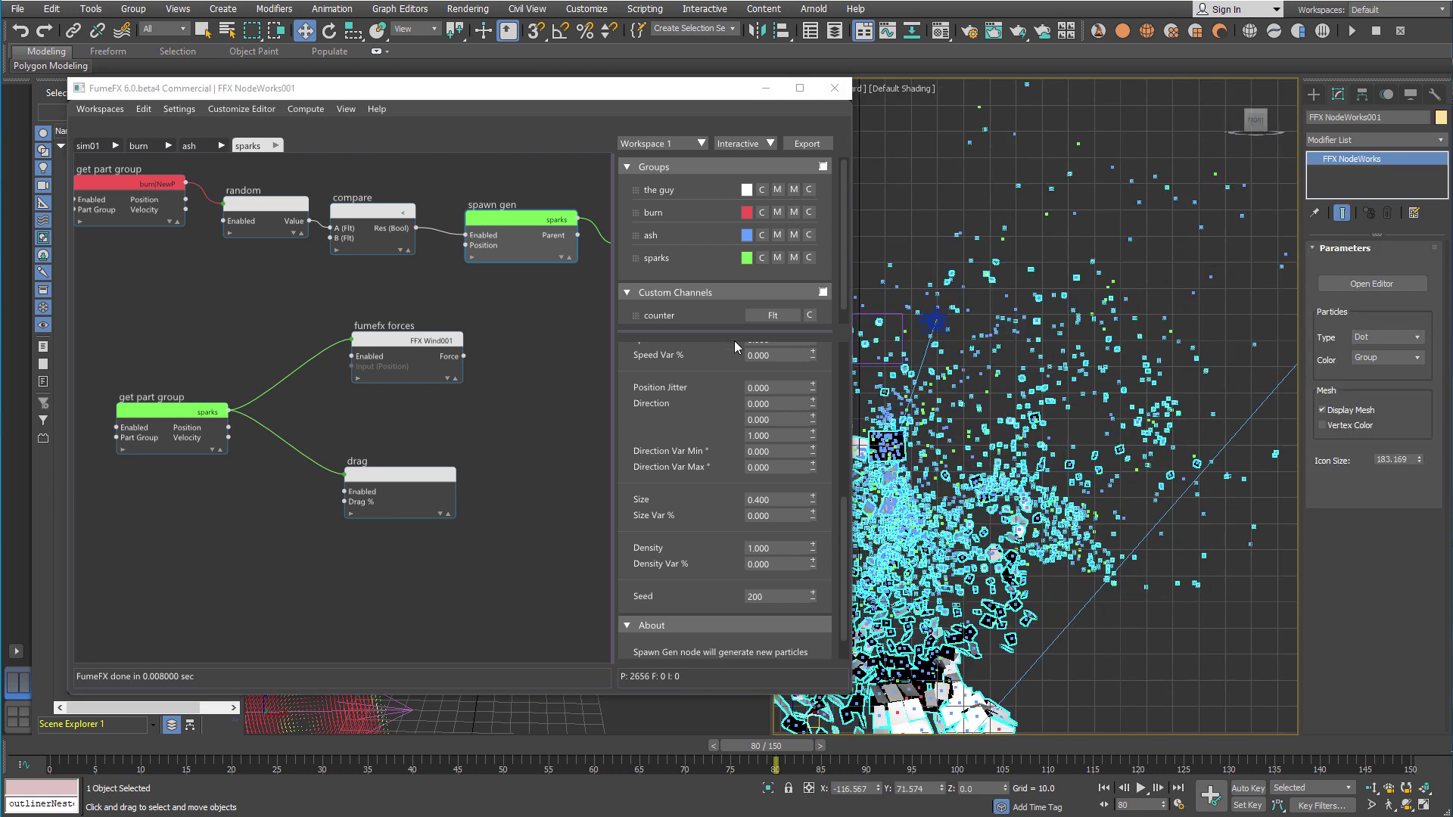
Open the sim01 node graph at the import shape node and show the head in wireframe at frame 0
{"action": "left_click", "coordinate": [89, 148]}
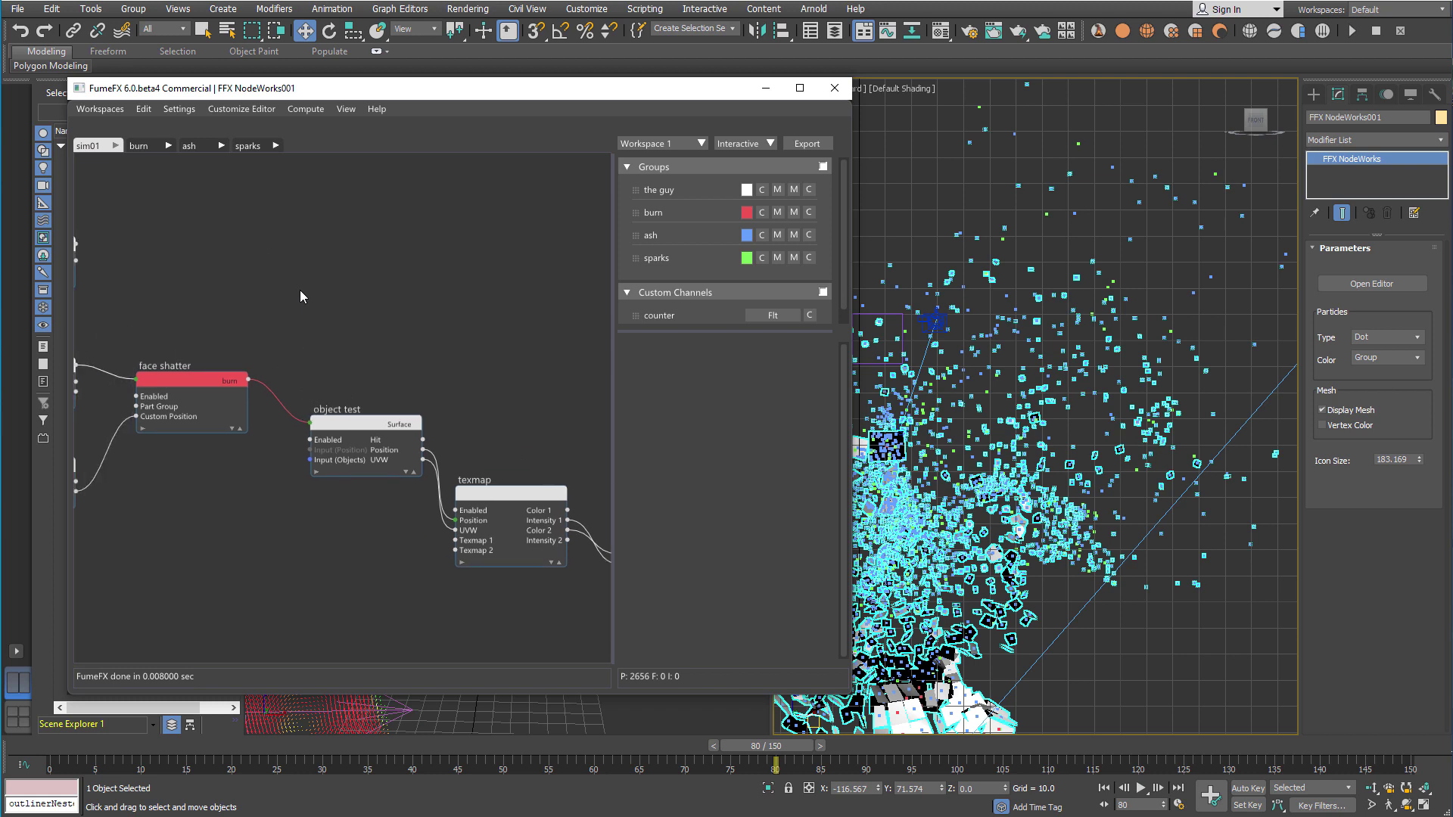
{"action": "left_click", "coordinate": [76, 748]}
{"action": "middle_click_drag", "start_coordinate": [1014, 382], "coordinate": [1149, 393]}
{"action": "key", "text": "F3"}
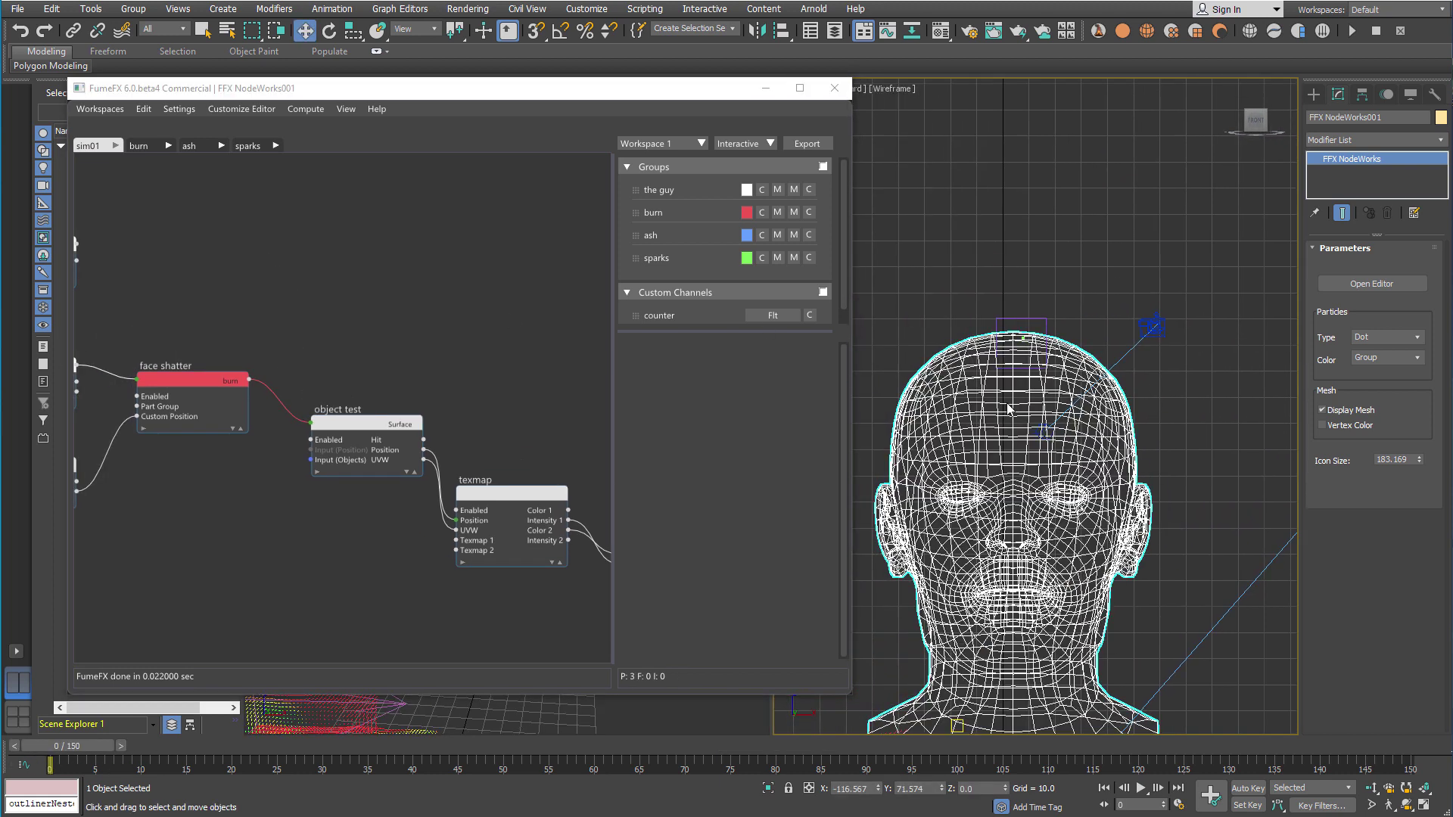
{"action": "scroll", "coordinate": [991, 409], "scroll_direction": "up", "scroll_amount": 2}
{"action": "middle_click_drag", "start_coordinate": [180, 218], "coordinate": [364, 291]}
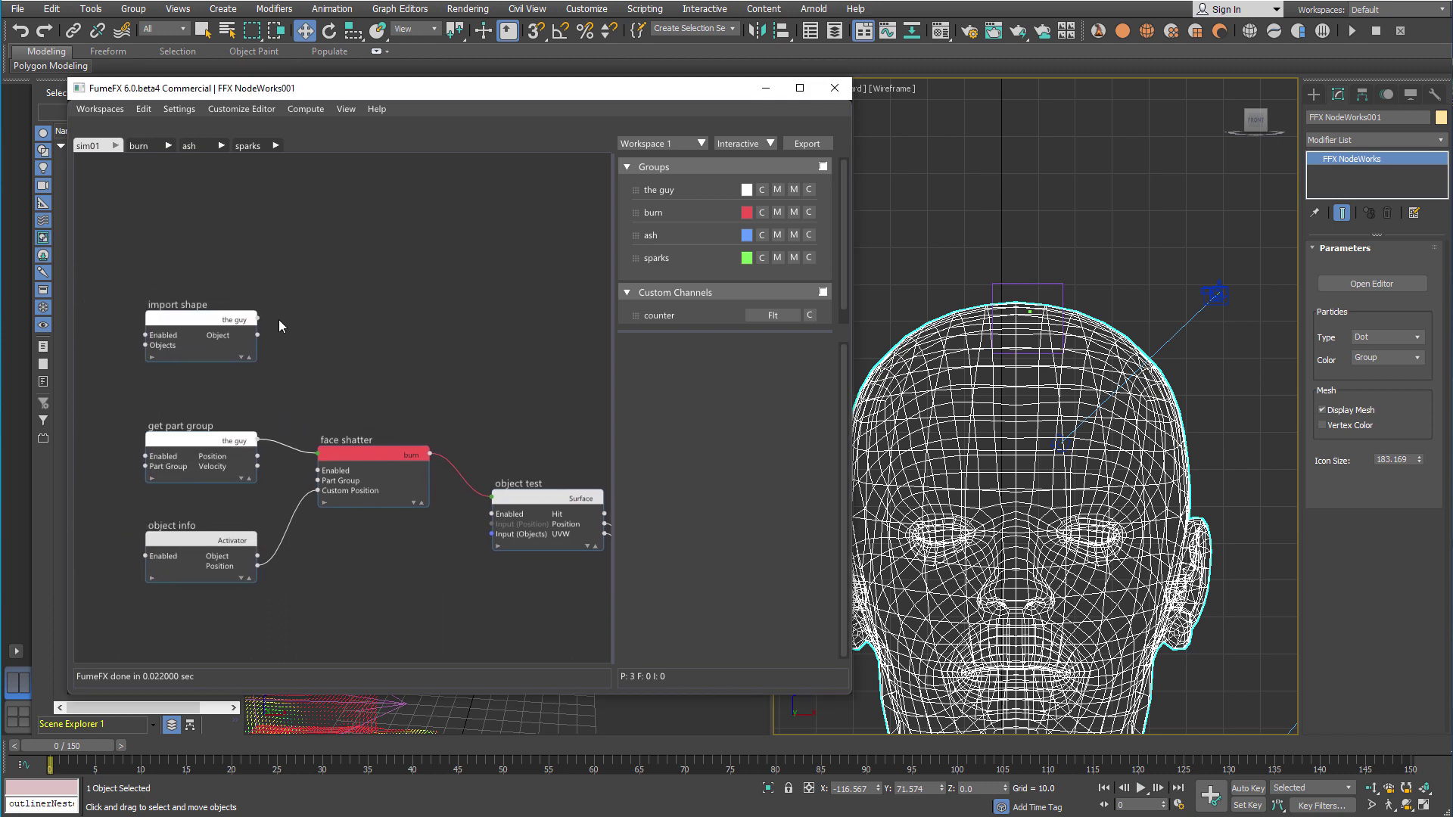
Add a tessellate node to the import shape output for the guy group, keeping 1 iteration
{"action": "left_click_drag", "start_coordinate": [257, 318], "coordinate": [325, 322]}
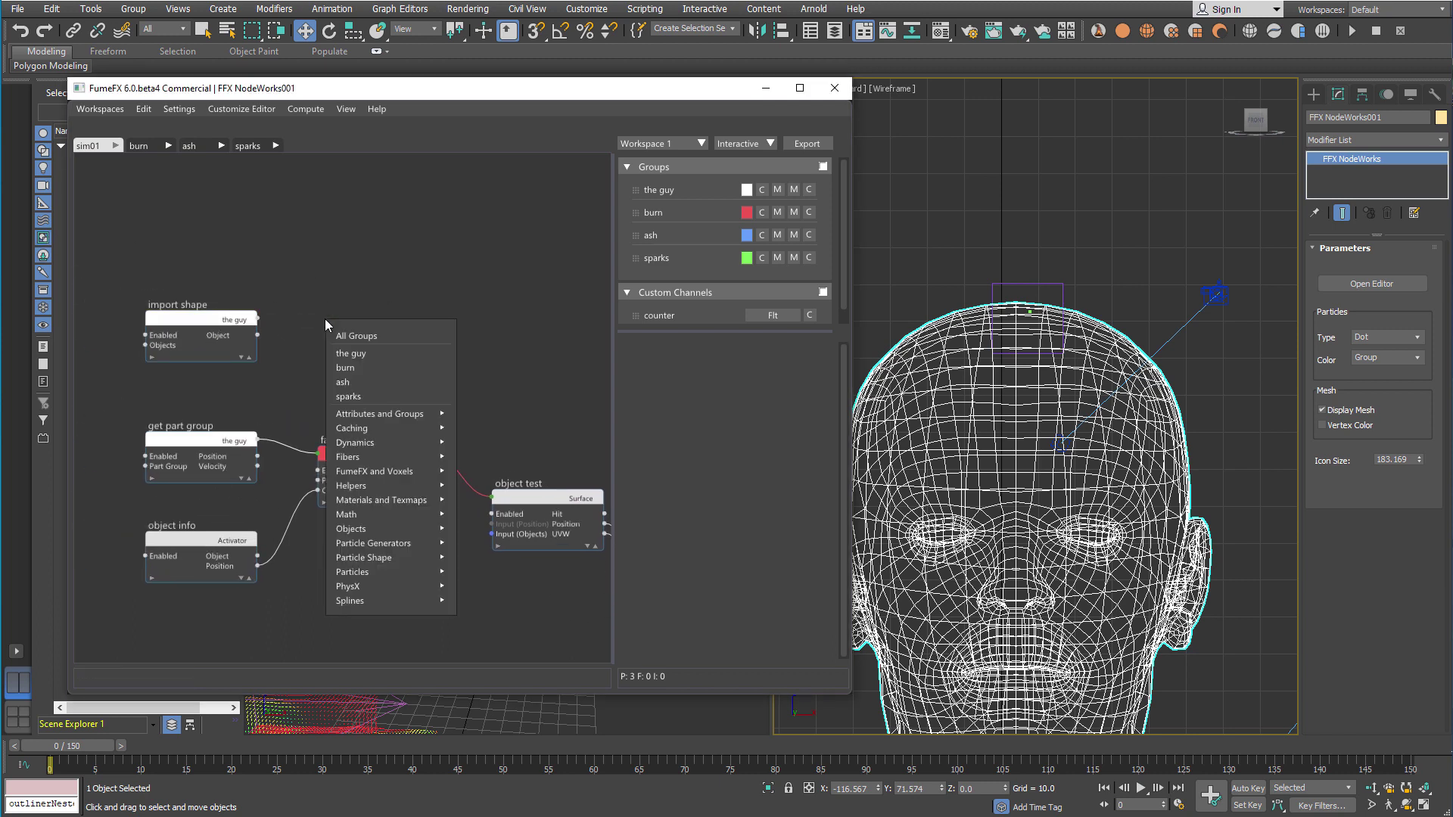
{"action": "type", "text": "tess"}
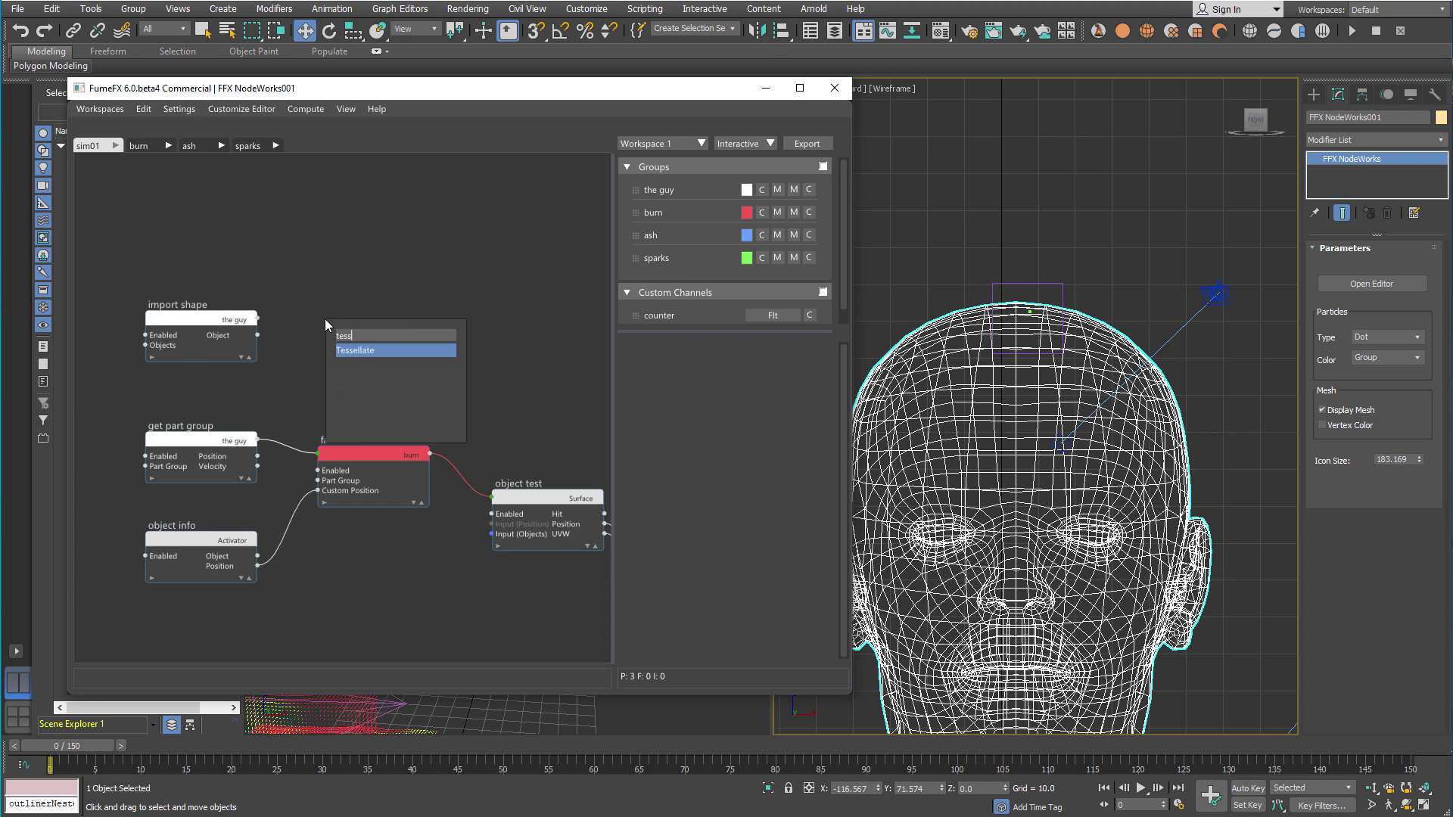
{"action": "key", "text": "Return"}
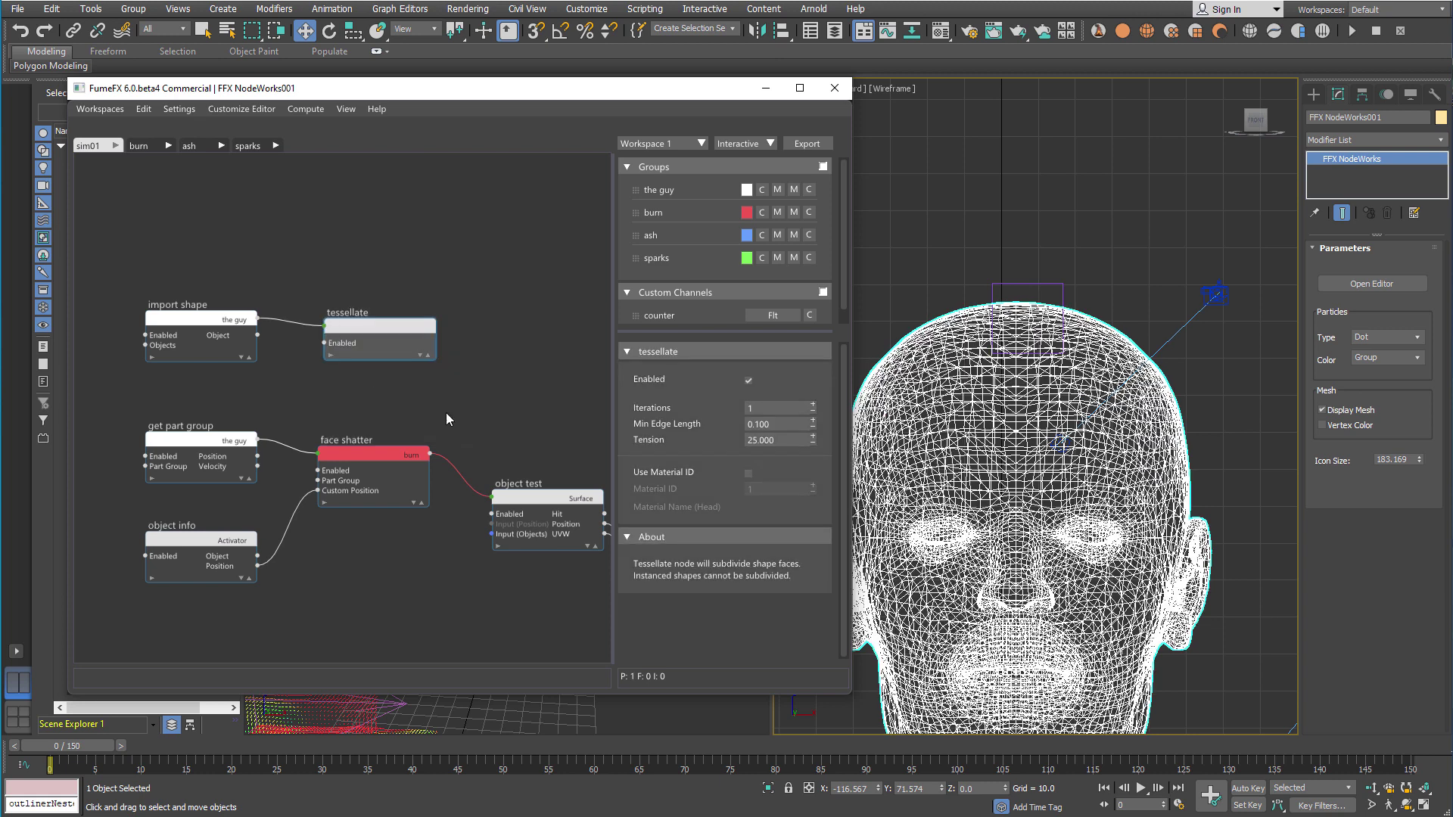
{"action": "left_click", "coordinate": [812, 405]}
{"action": "left_click", "coordinate": [813, 412]}
Return the viewport to default shading and scrub the tessellated simulation to frame 76 with nothing selected
{"action": "scroll", "coordinate": [1012, 246], "scroll_direction": "down", "scroll_amount": 2}
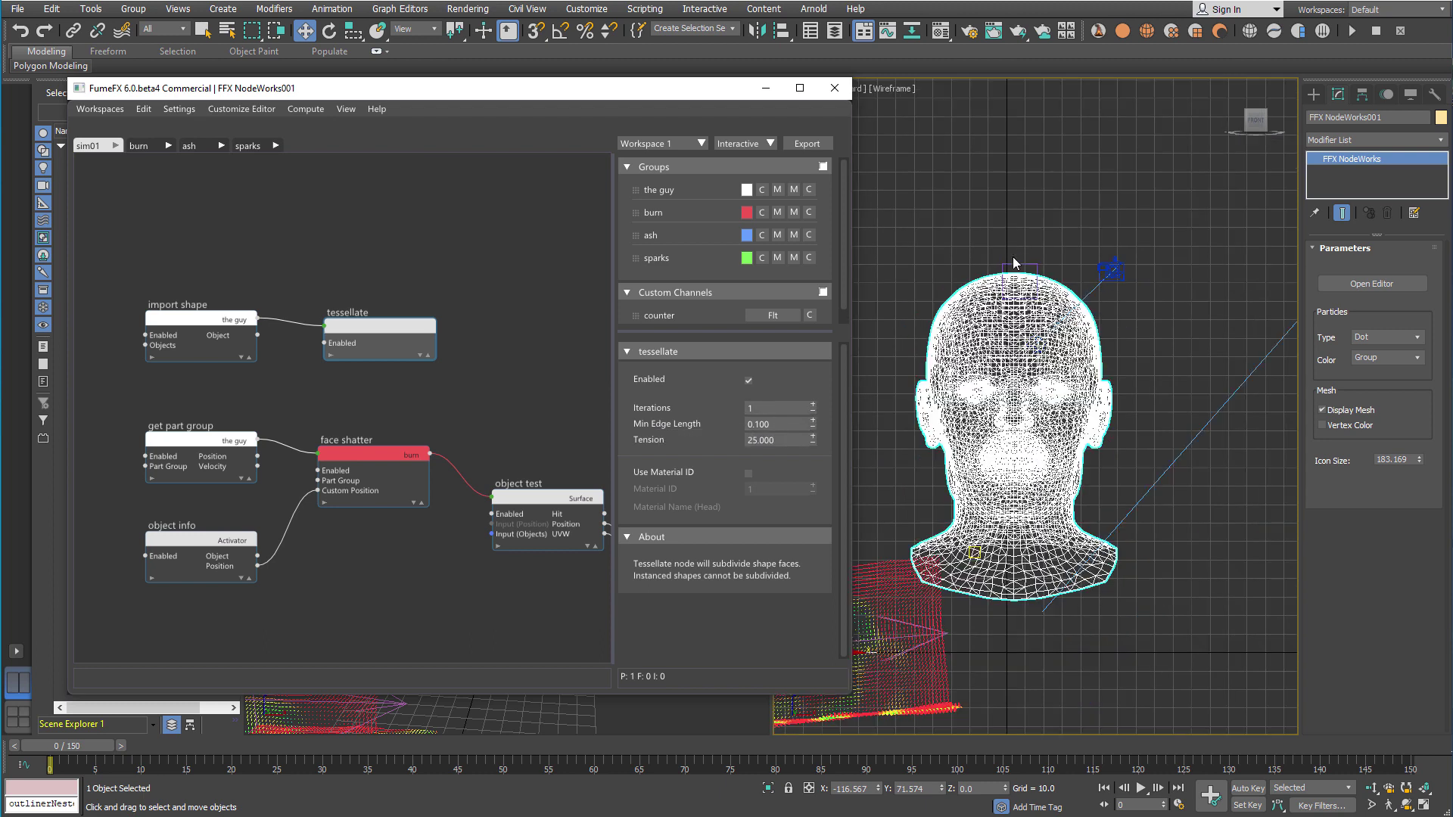
{"action": "key", "text": "F3"}
{"action": "mouse_move", "coordinate": [105, 752]}
{"action": "left_mouse_down"}
{"action": "mouse_move", "coordinate": [402, 758]}
{"action": "mouse_move", "coordinate": [660, 720]}
{"action": "left_mouse_up"}
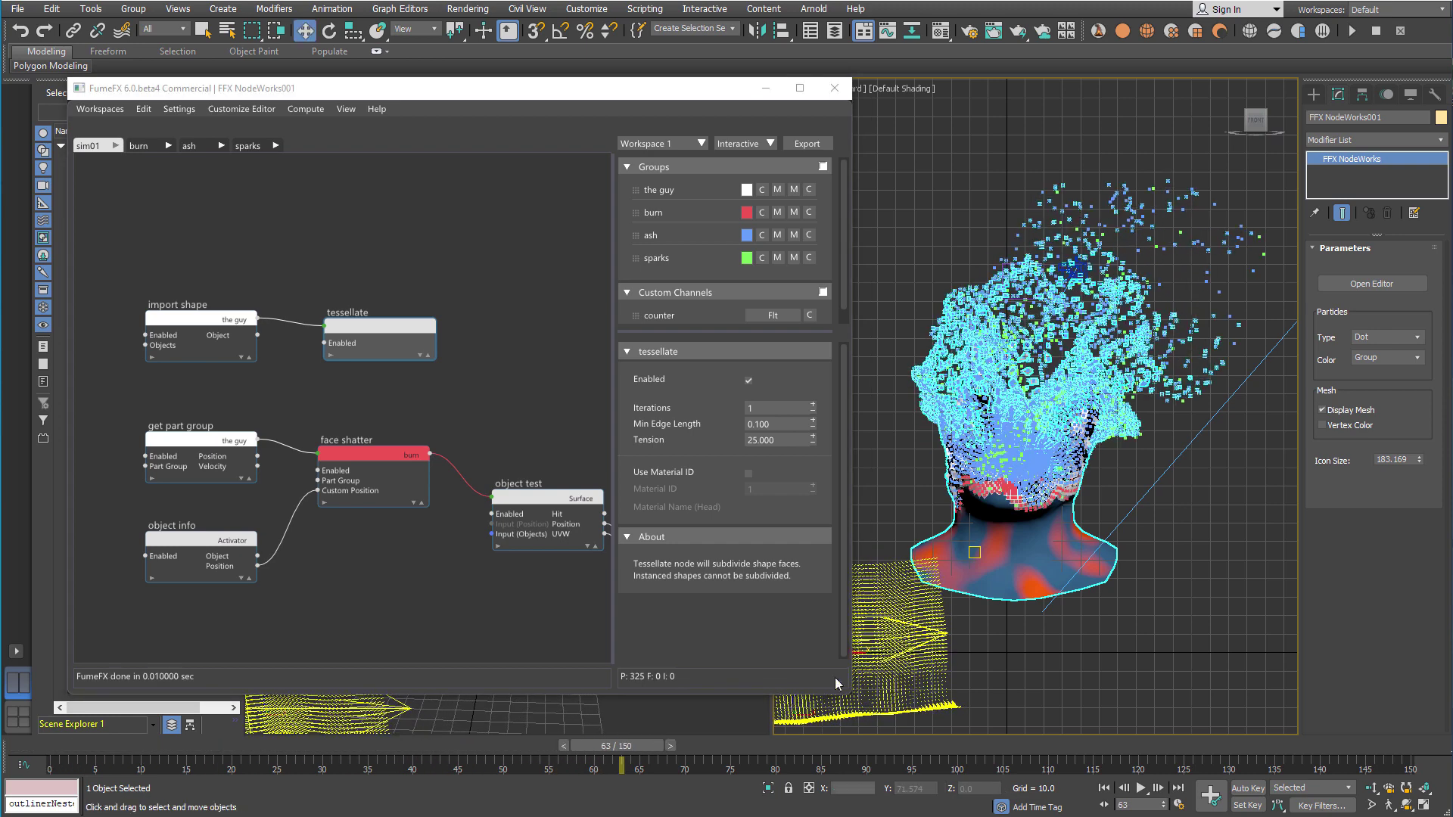
{"action": "left_click", "coordinate": [1014, 649]}
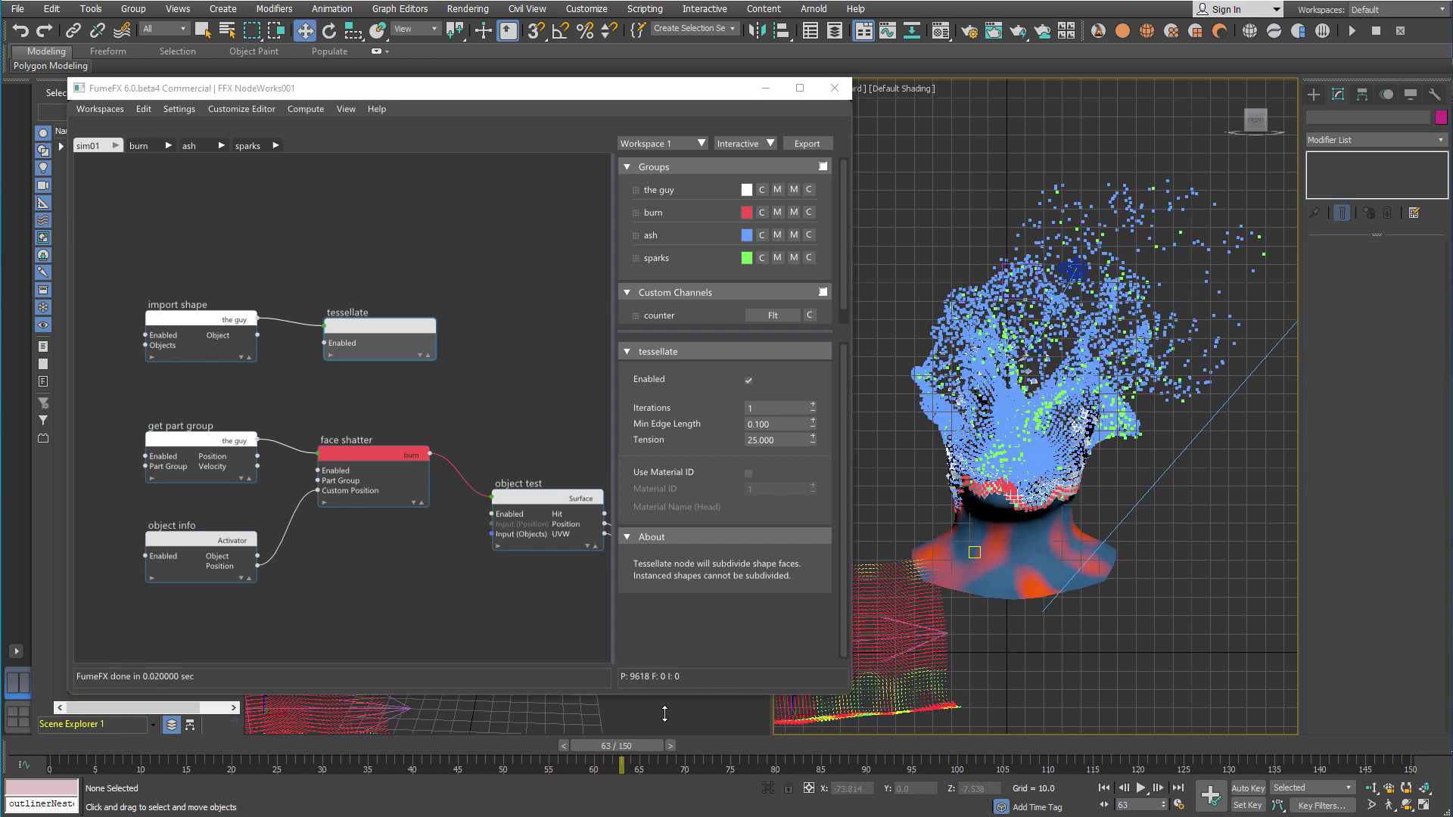
{"action": "left_click", "coordinate": [723, 751]}
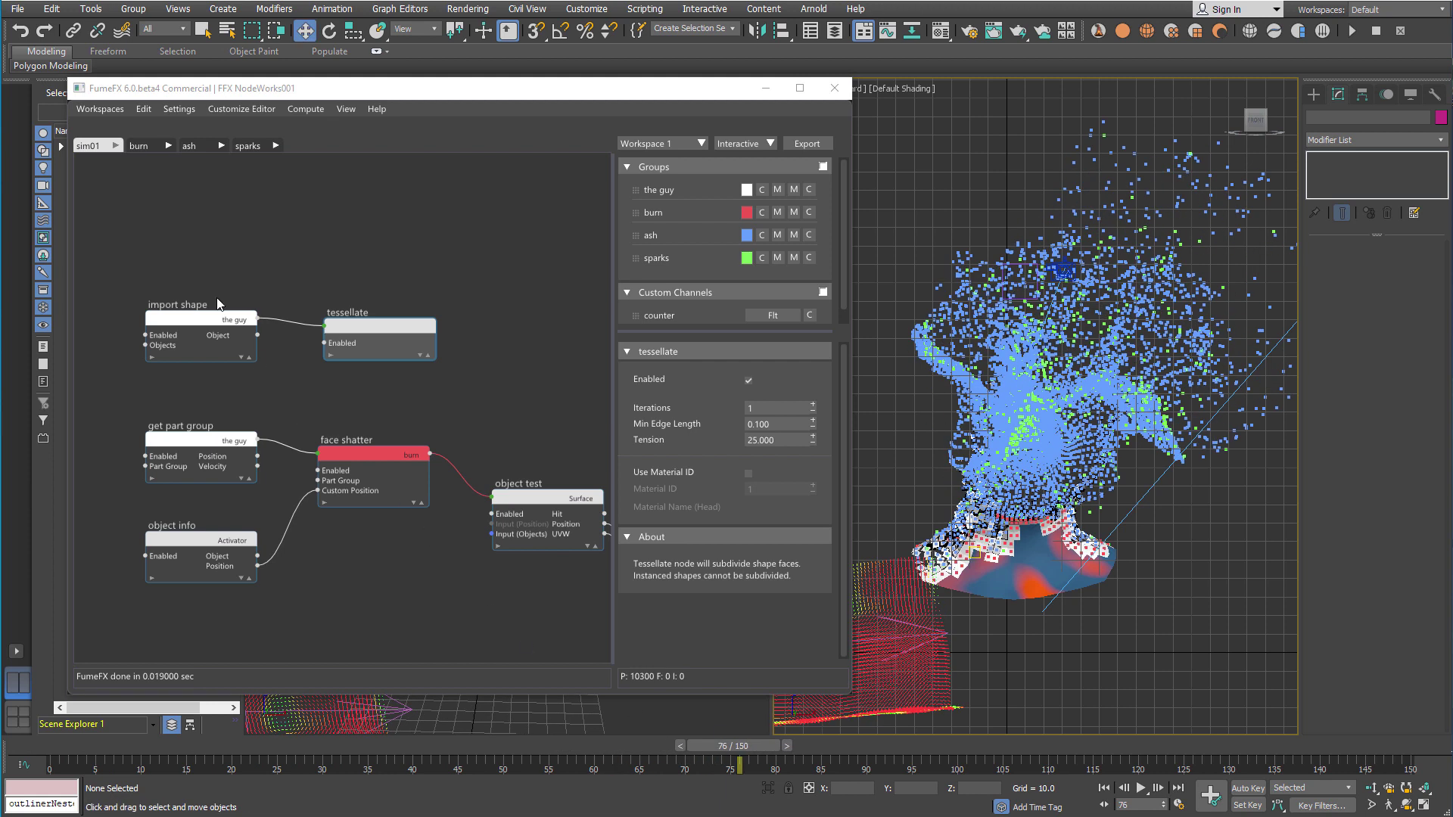
Set Input B of the compare node in the sparks graph to 20
{"action": "left_click", "coordinate": [248, 146]}
{"action": "middle_click_drag", "start_coordinate": [292, 247], "coordinate": [276, 374]}
{"action": "left_click", "coordinate": [339, 318]}
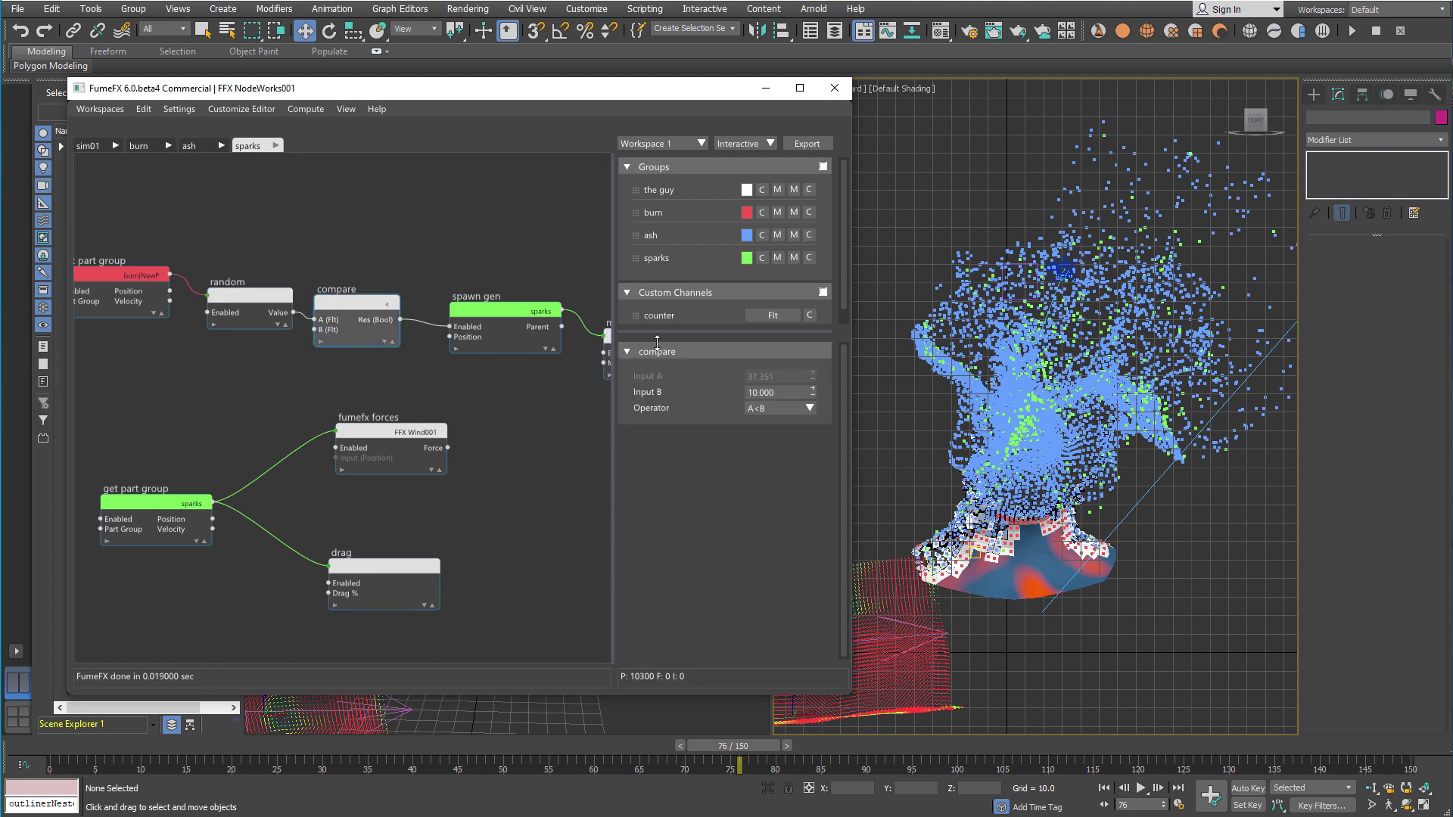
{"action": "double_click", "coordinate": [776, 392]}
{"action": "key", "text": "Return"}
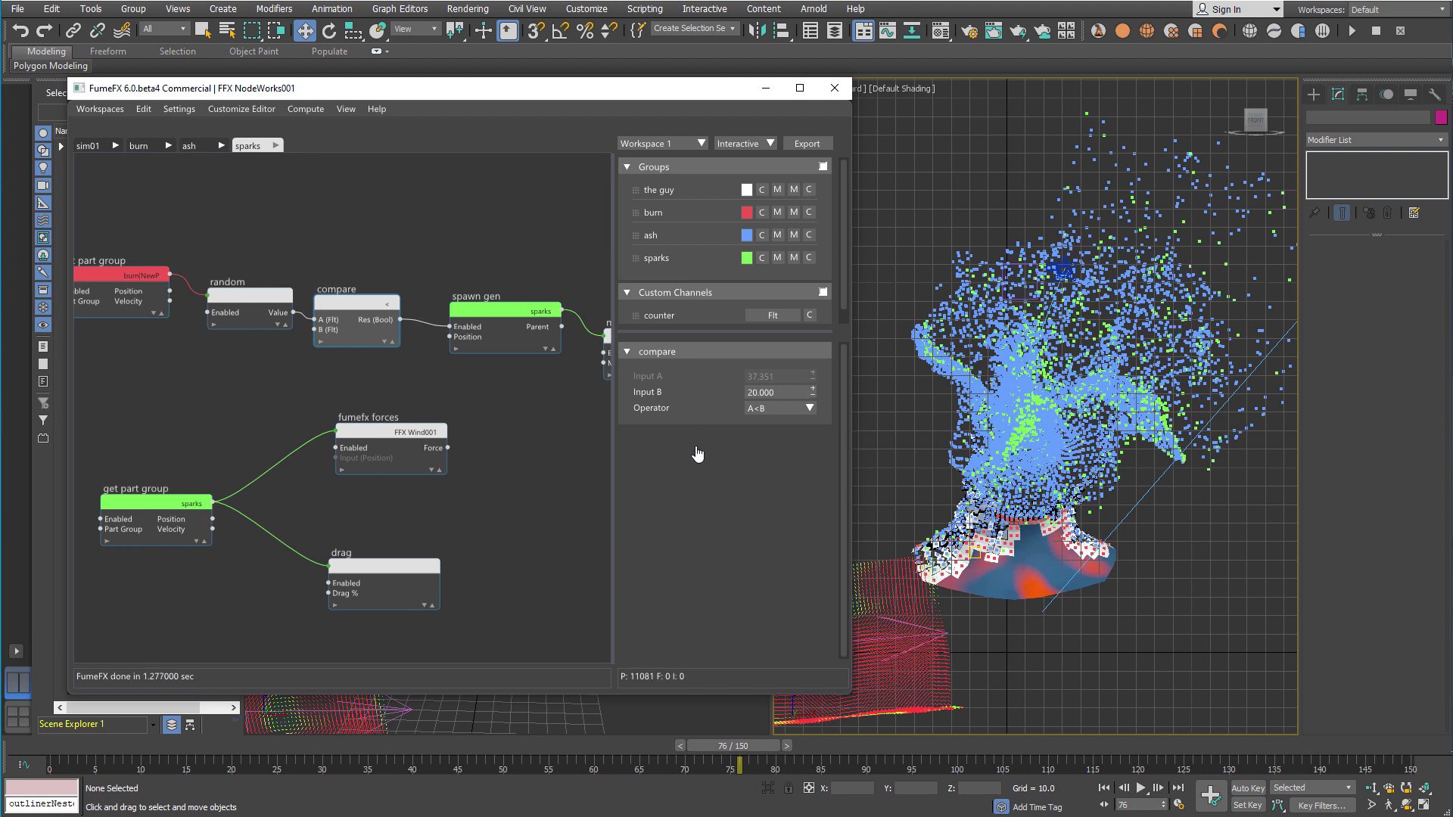
Add a simple shape node to the spawn gen sparks output and set its type to Tetrahedron
{"action": "middle_click_drag", "start_coordinate": [584, 446], "coordinate": [418, 503]}
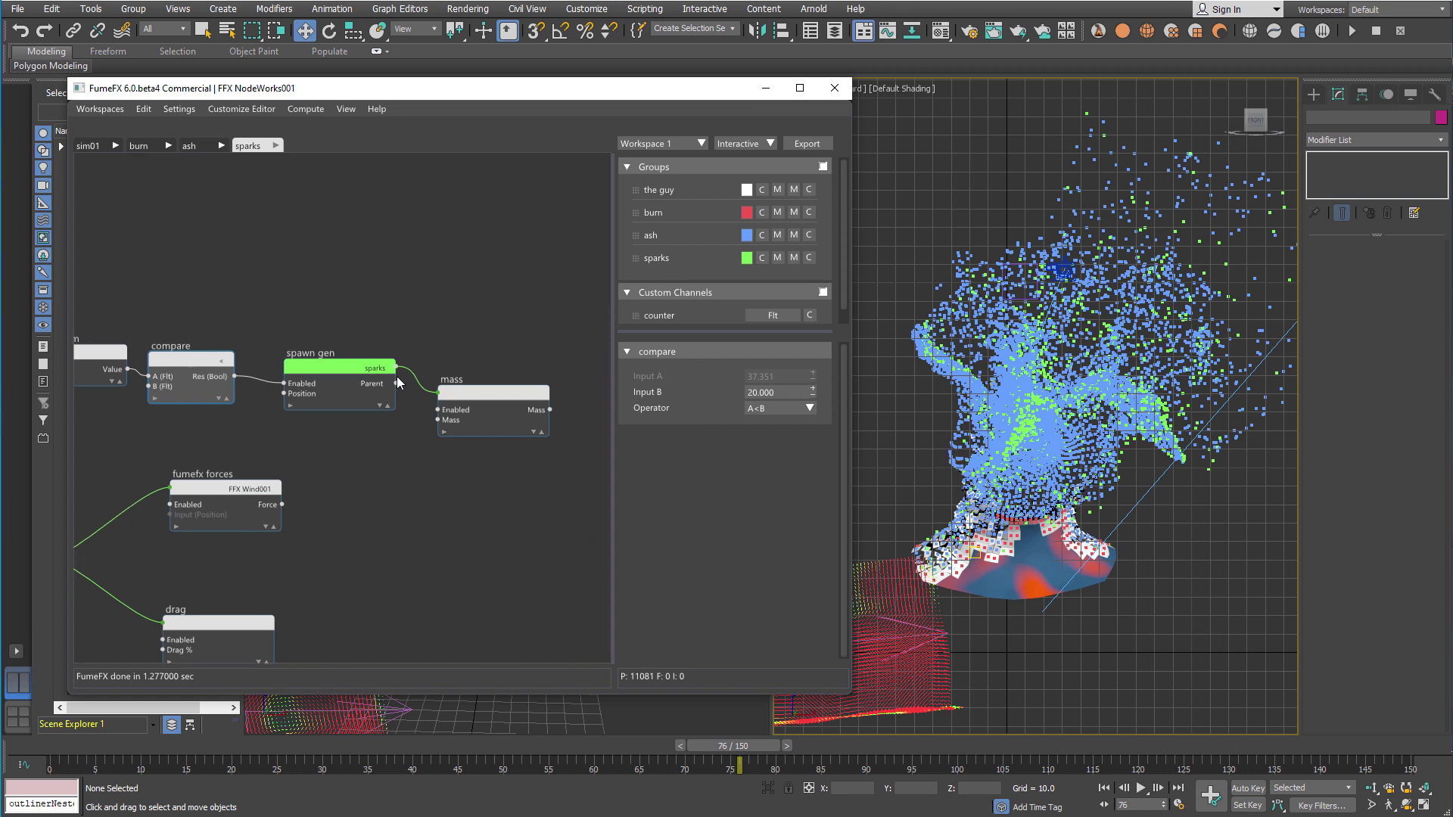
{"action": "left_click_drag", "start_coordinate": [395, 368], "coordinate": [463, 299]}
{"action": "type", "text": "simpl"}
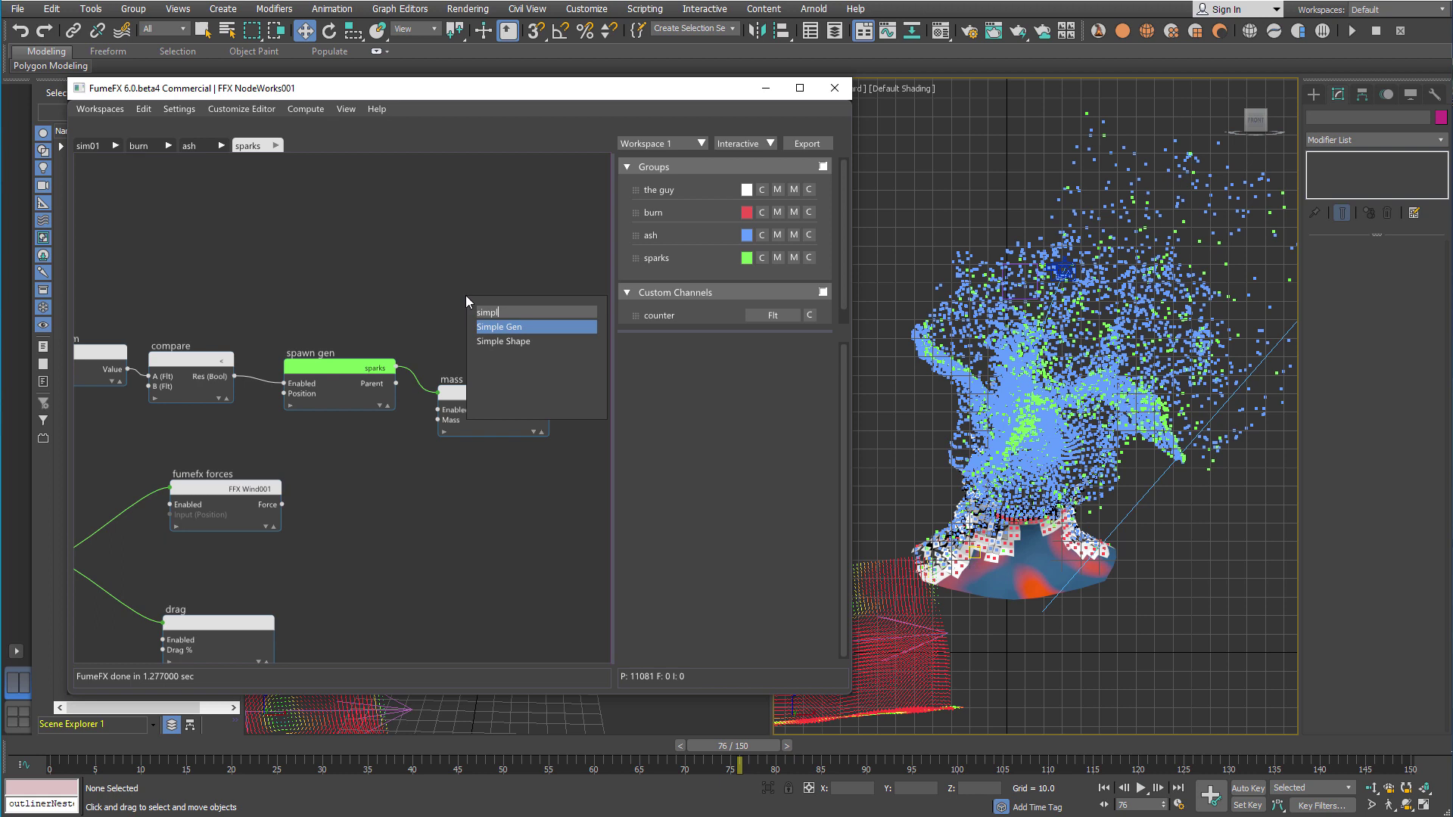
{"action": "key", "text": "Down"}
{"action": "key", "text": "Return"}
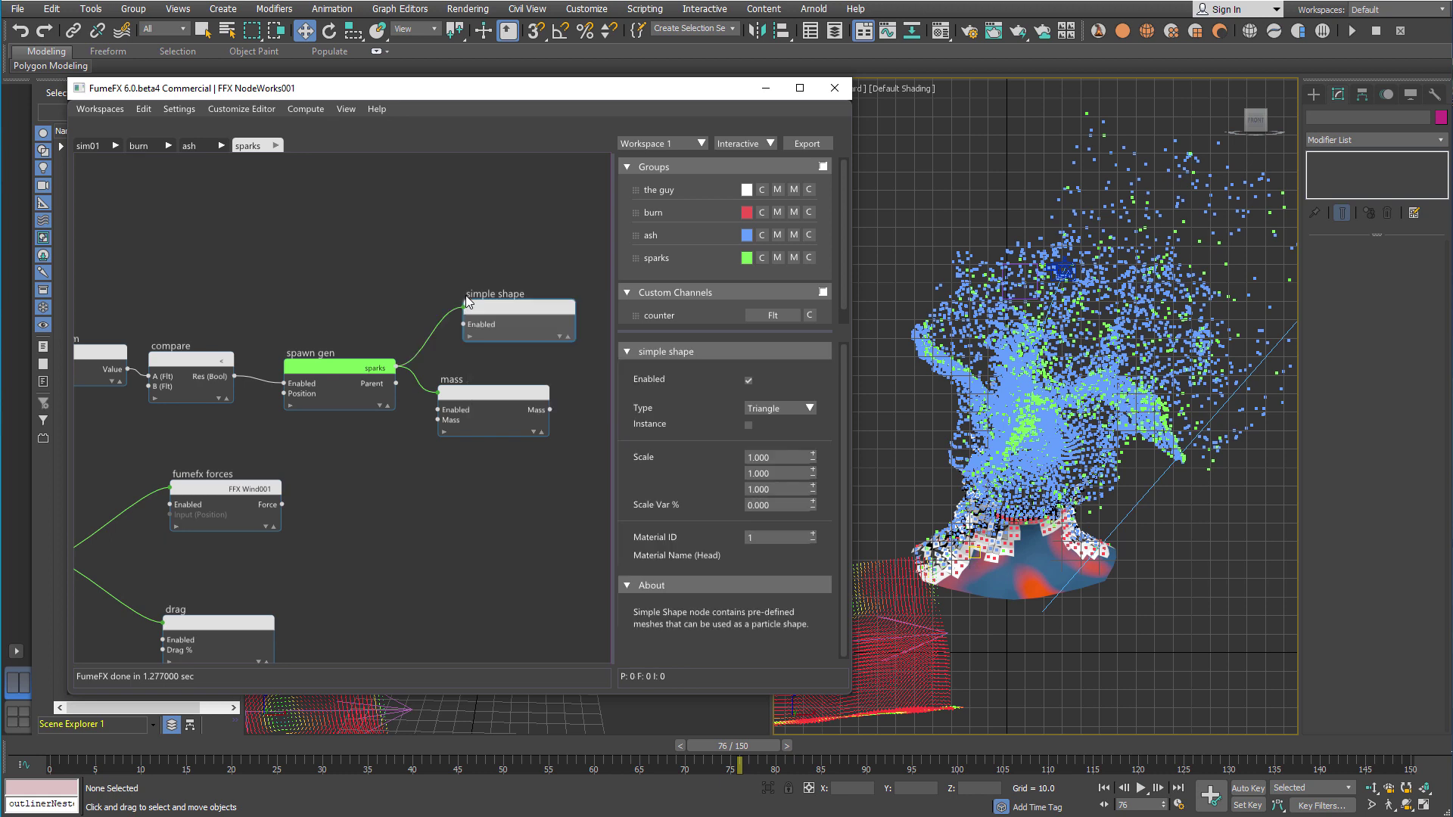
{"action": "left_click", "coordinate": [806, 409]}
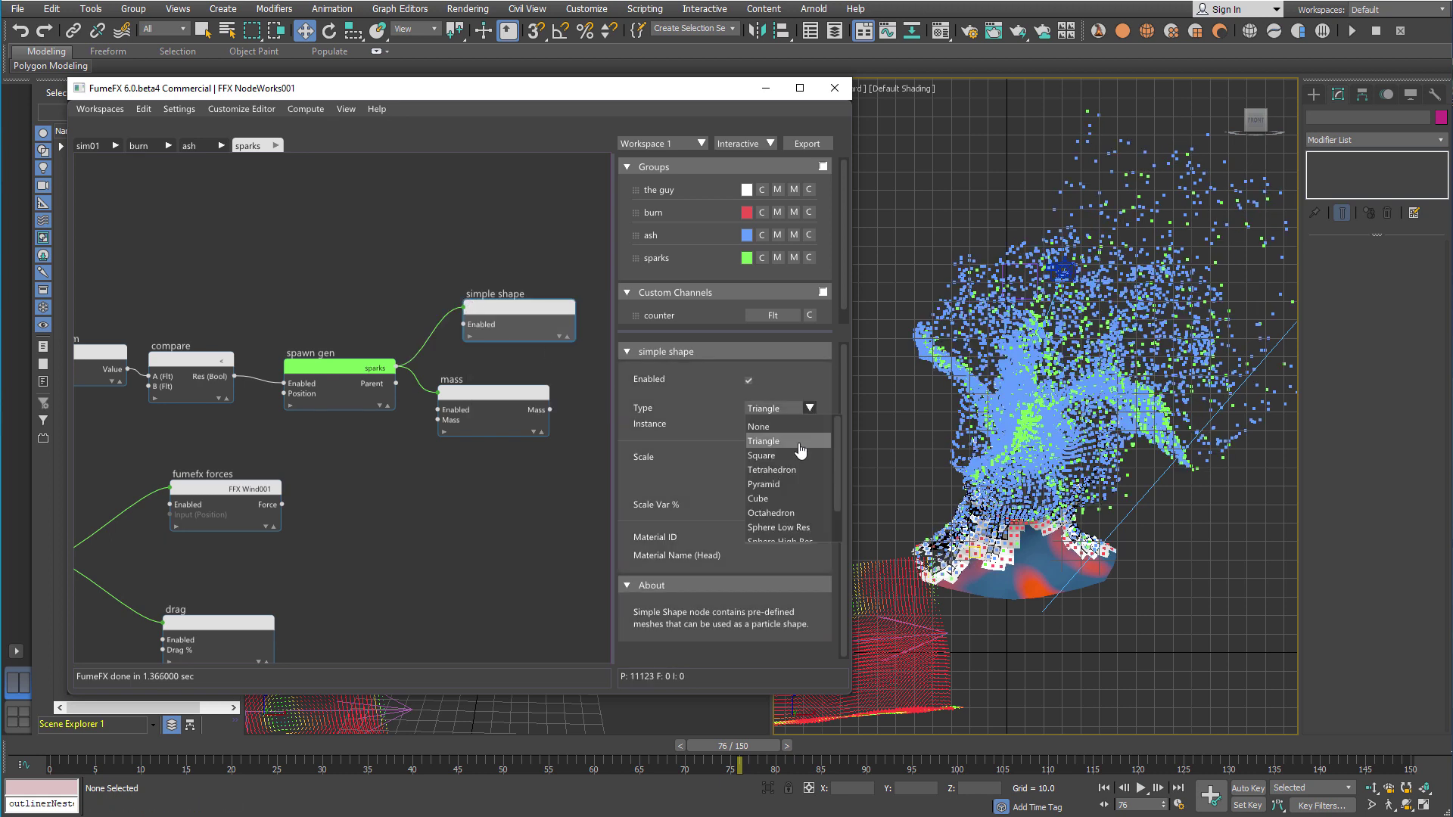
{"action": "left_click", "coordinate": [795, 475]}
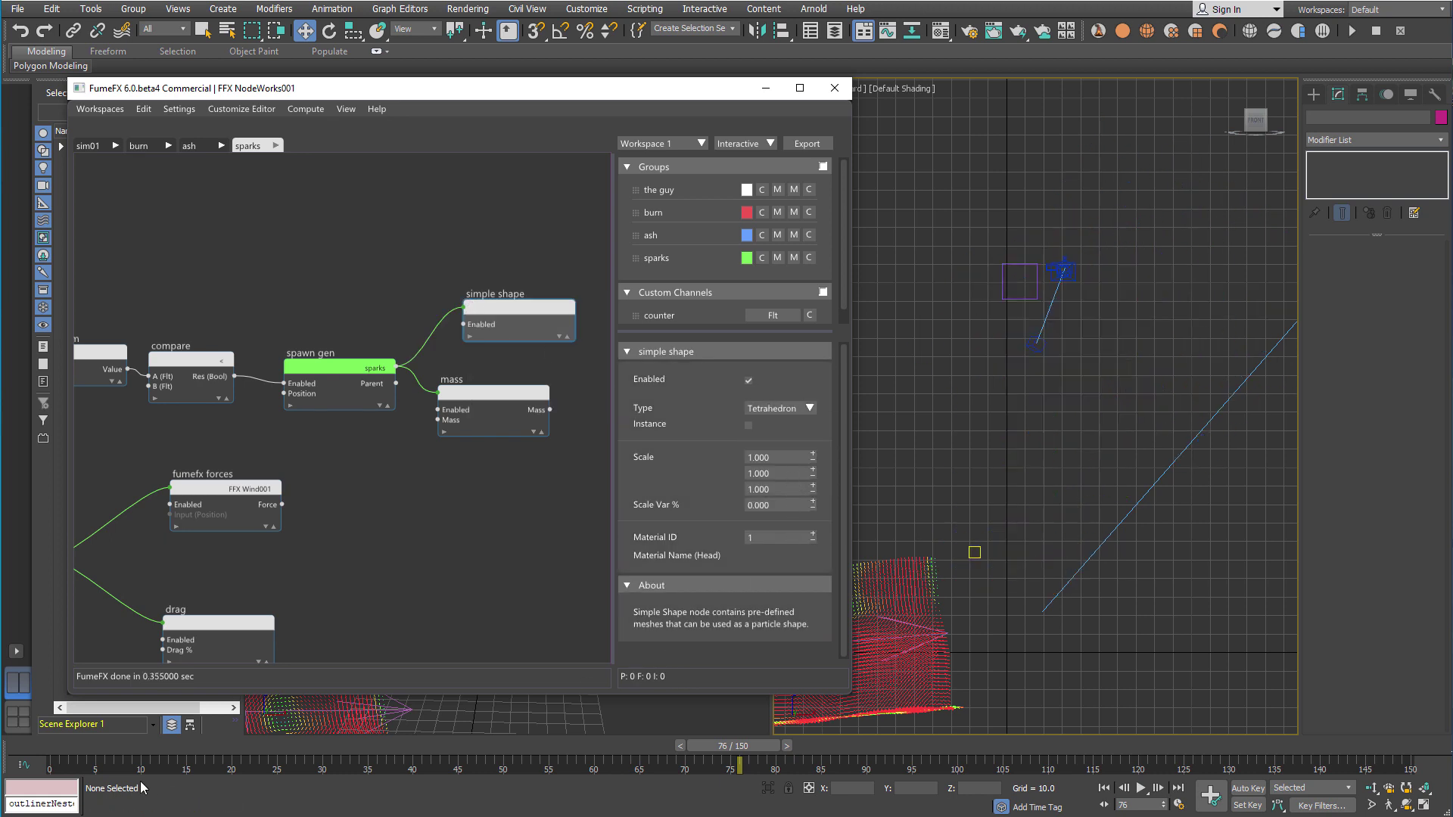
Go to frame 6 and set the simple shape node's Material ID to 3
{"action": "left_click", "coordinate": [119, 748]}
{"action": "left_click_drag", "start_coordinate": [787, 537], "coordinate": [700, 543]}
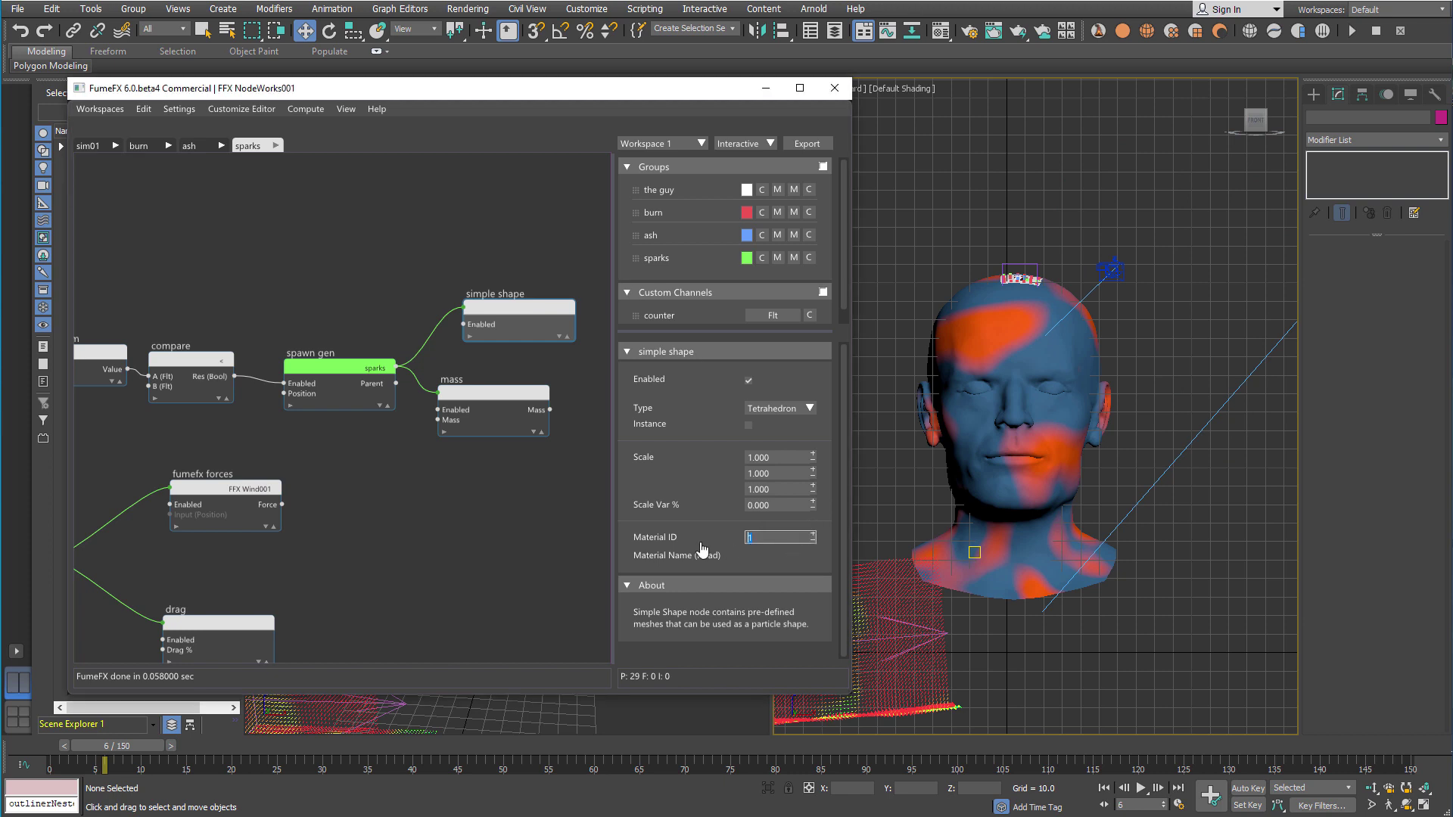
{"action": "type", "text": "3"}
{"action": "key", "text": "Return"}
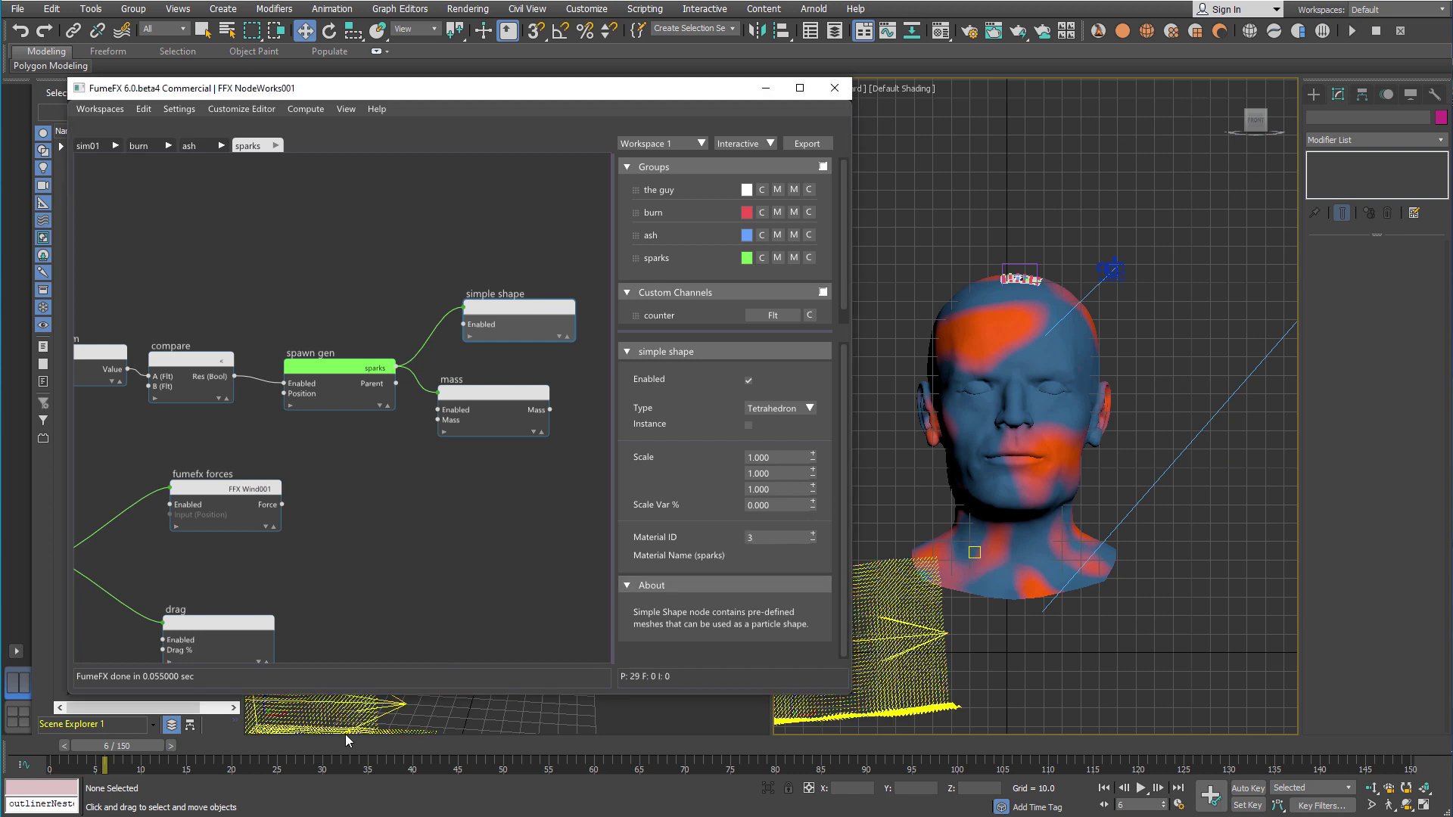
Scrub to frame 46, close the node editor and switch the shaded viewport to the PhysCamera001 view
{"action": "left_click", "coordinate": [378, 746]}
{"action": "left_click_drag", "start_coordinate": [404, 749], "coordinate": [489, 746]}
{"action": "left_click", "coordinate": [834, 88]}
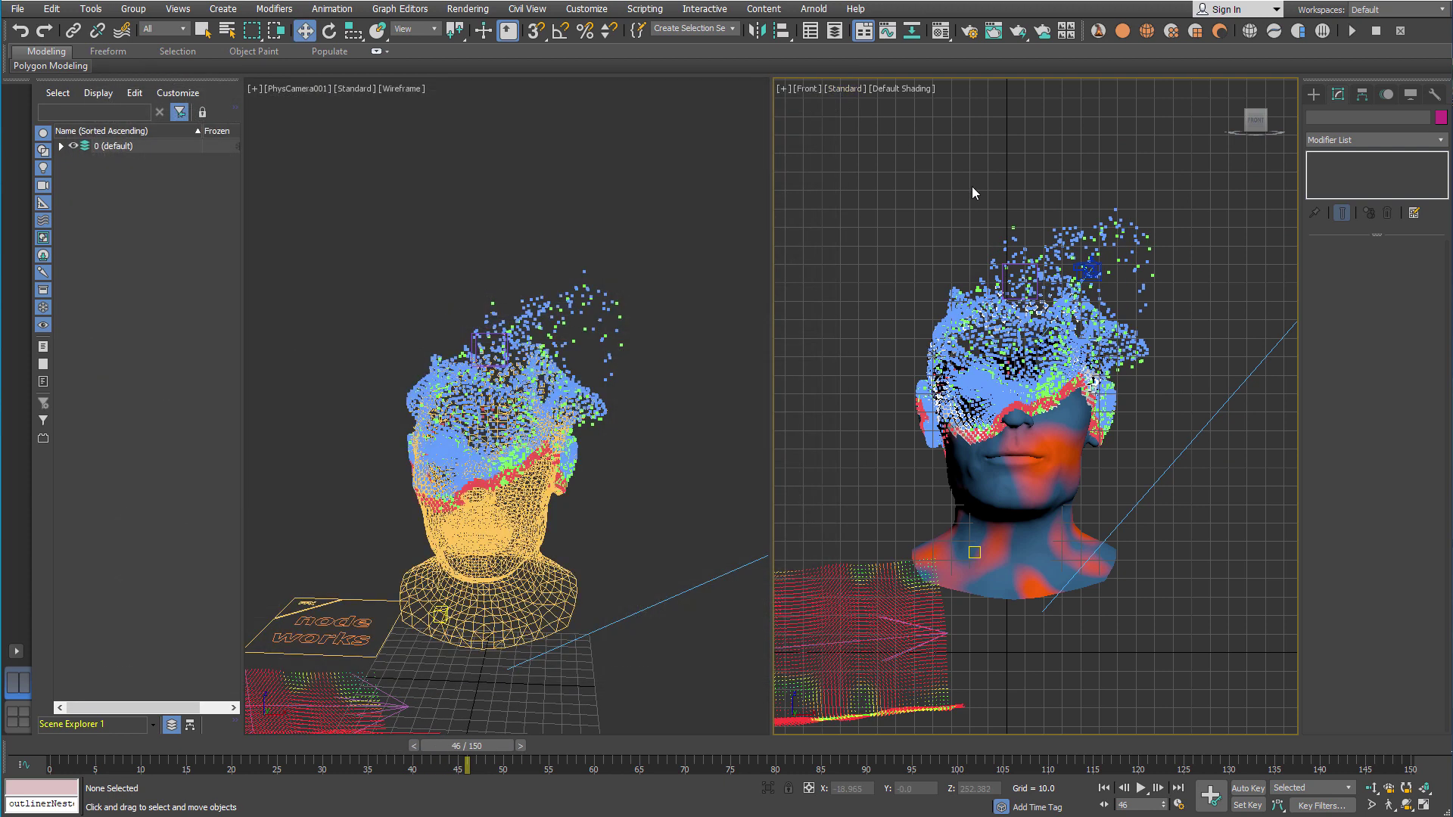
{"action": "scroll", "coordinate": [976, 227], "scroll_direction": "up", "scroll_amount": 4}
{"action": "key", "text": "c"}
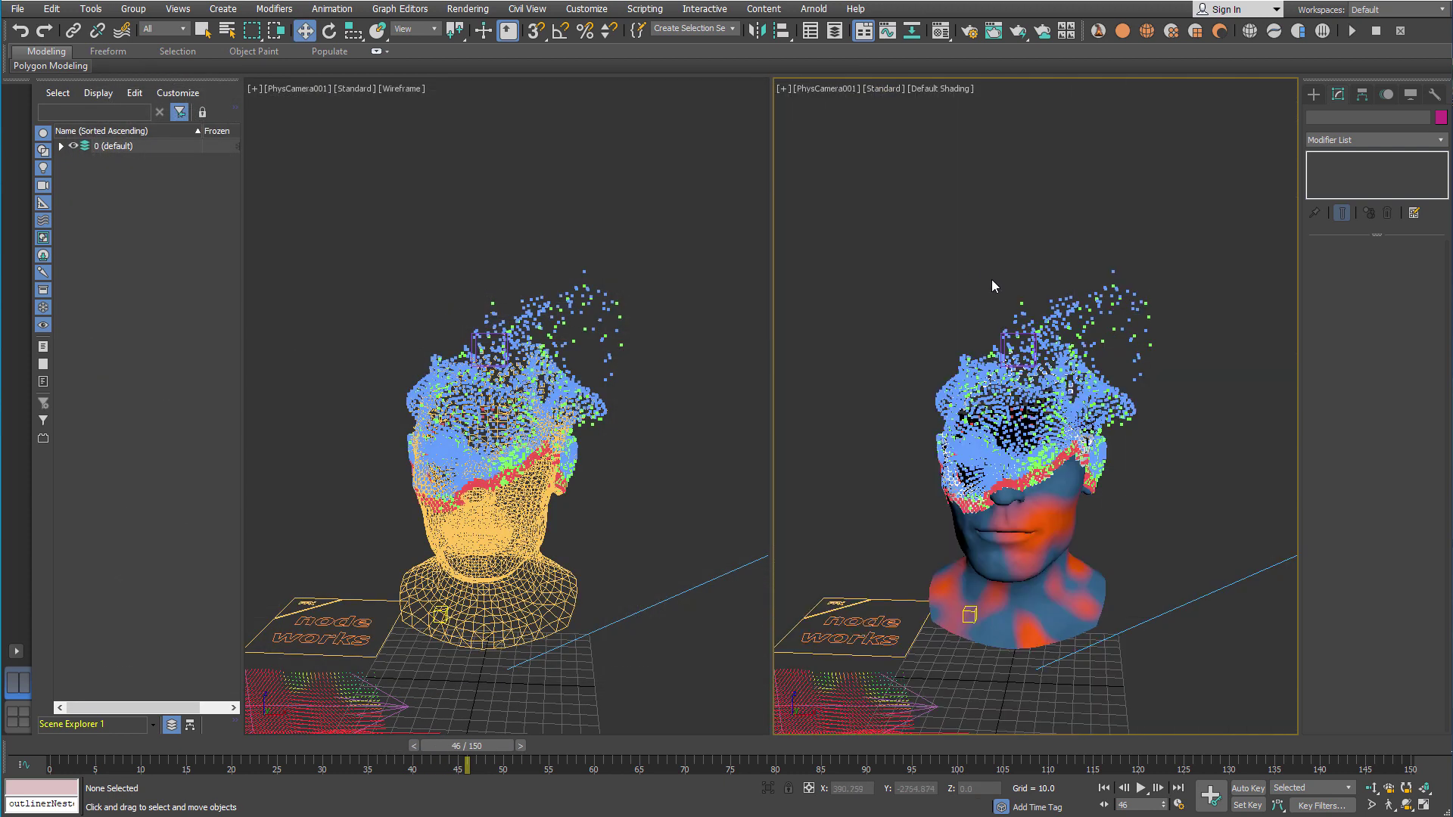
Run a live Arnold RenderView render of the camera view at frame 46 to check the fracturing and sparks, and close it
{"action": "left_click", "coordinate": [813, 8]}
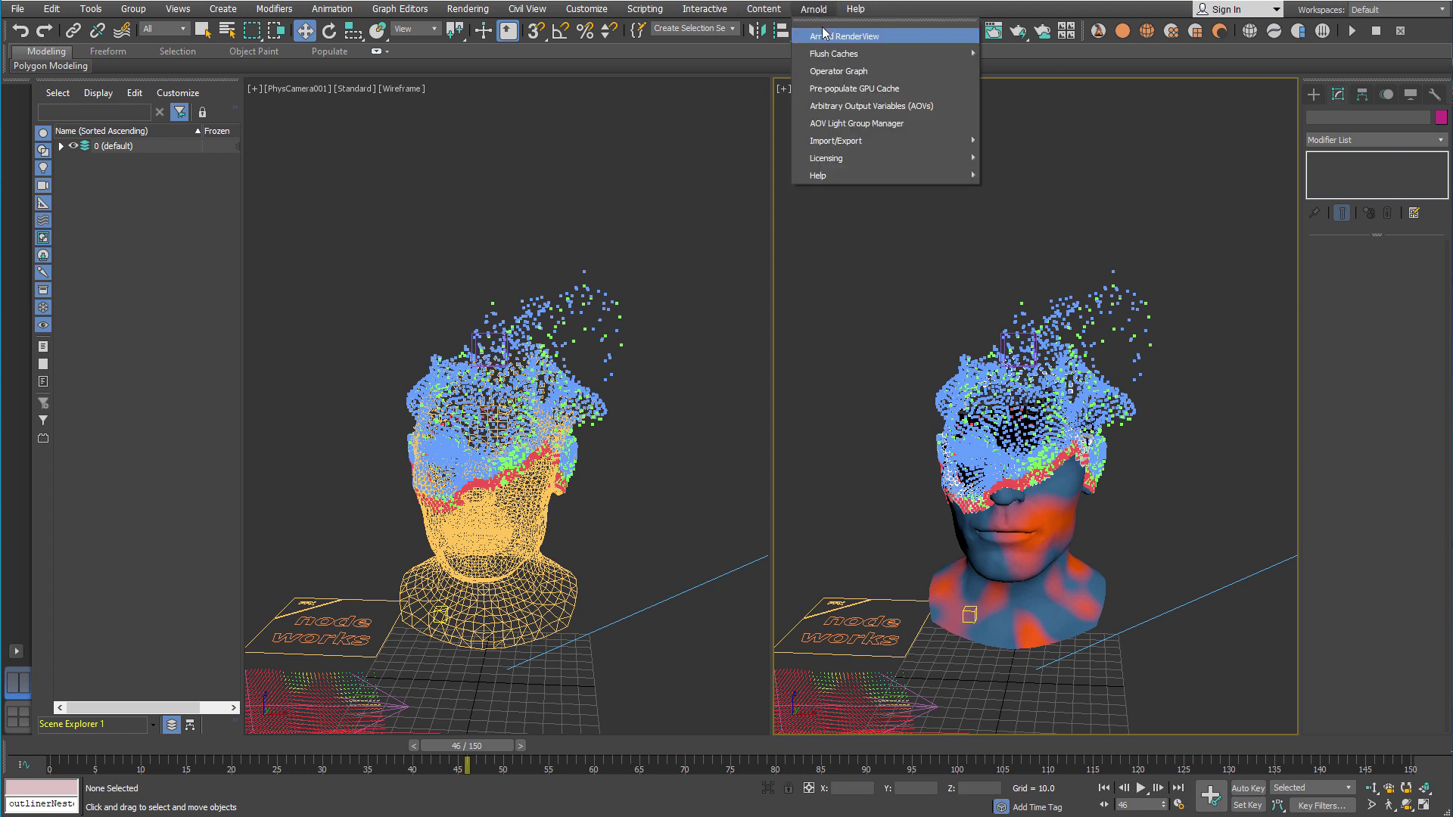
{"action": "left_click", "coordinate": [829, 34]}
{"action": "left_click", "coordinate": [996, 203]}
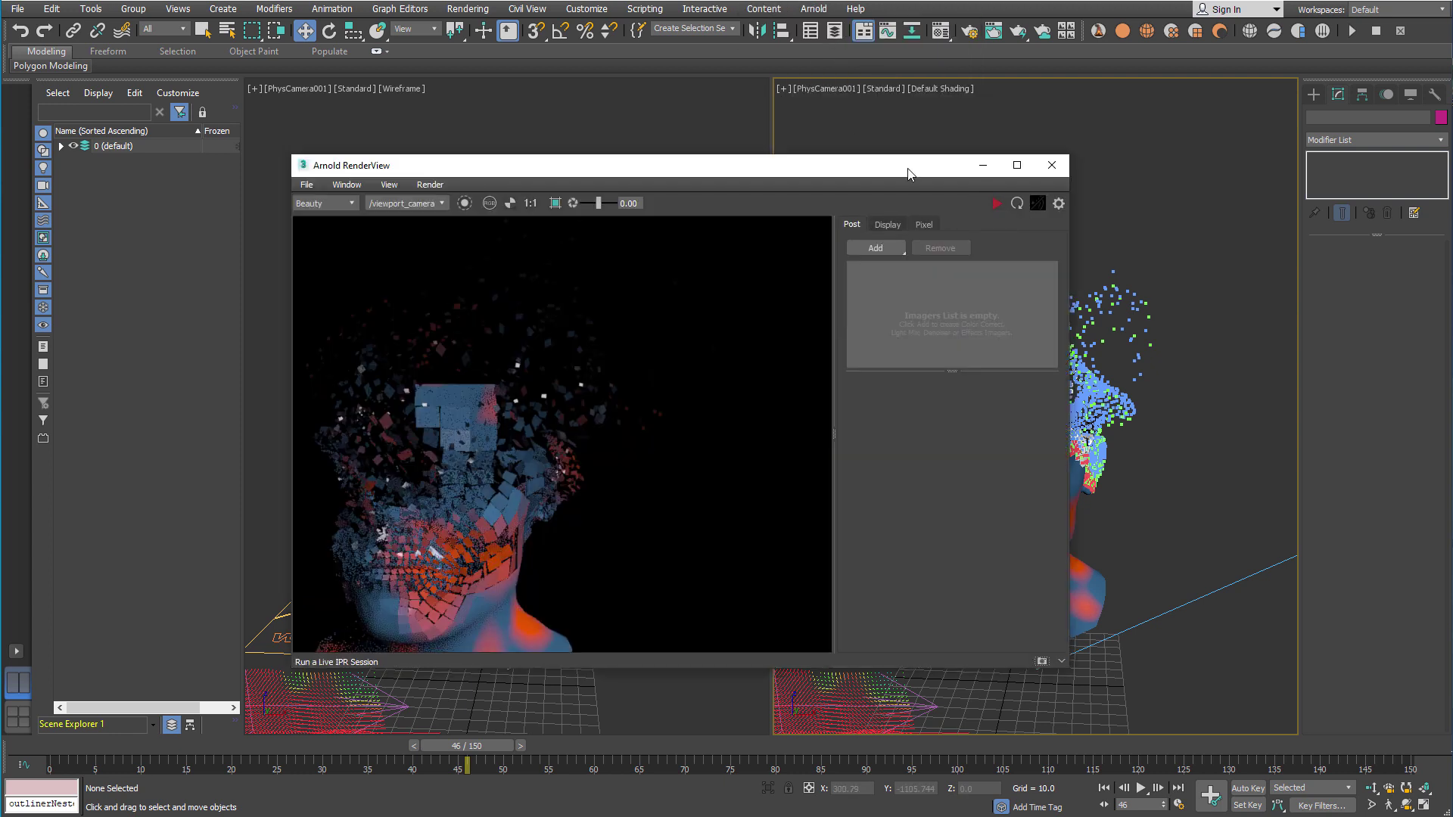
{"action": "left_click_drag", "start_coordinate": [906, 168], "coordinate": [739, 132]}
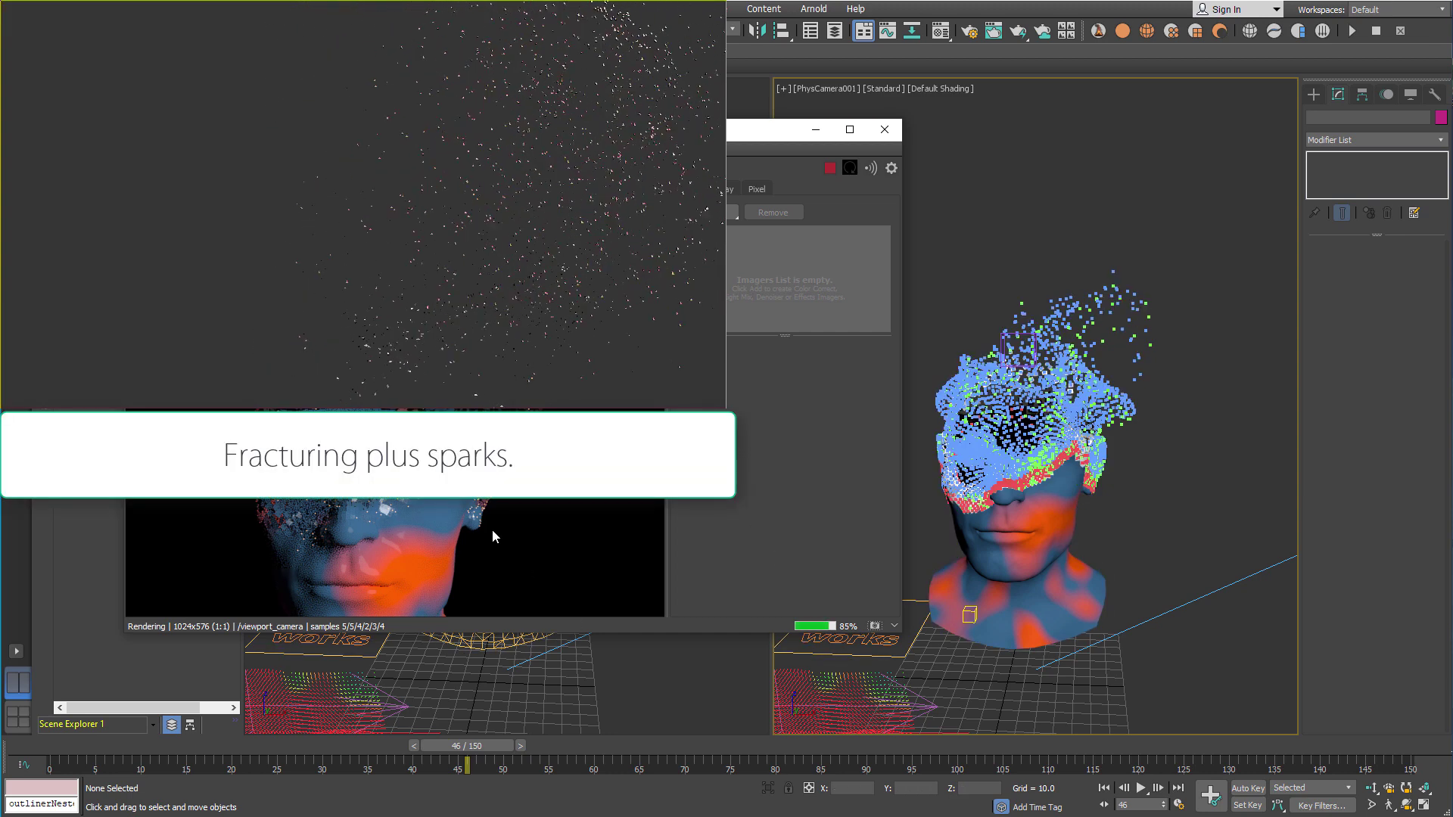
{"action": "left_click", "coordinate": [885, 129]}
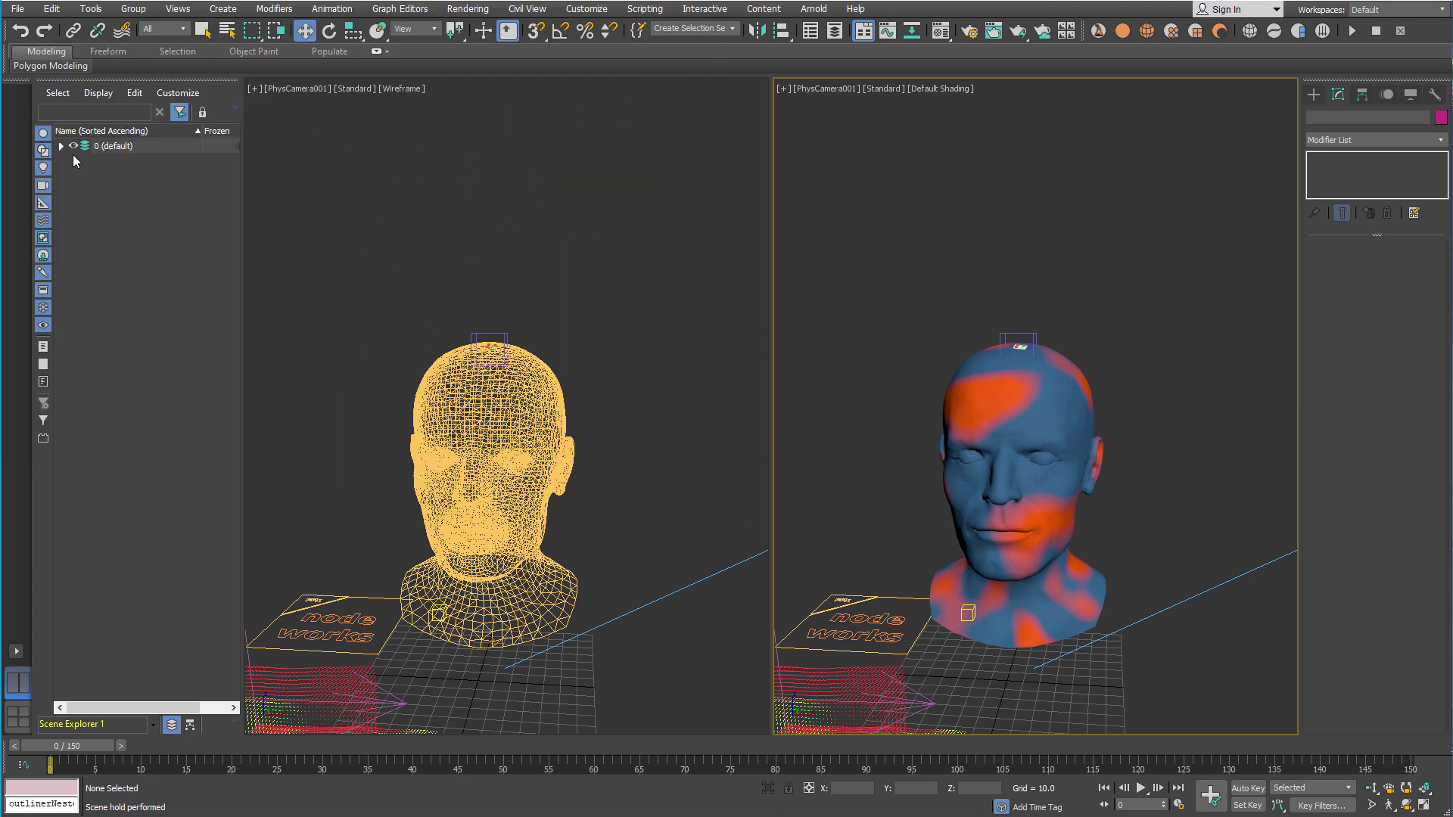
Expand the default layer in the scene explorer, select FumeFX001 and unhide it
{"action": "left_click", "coordinate": [61, 146]}
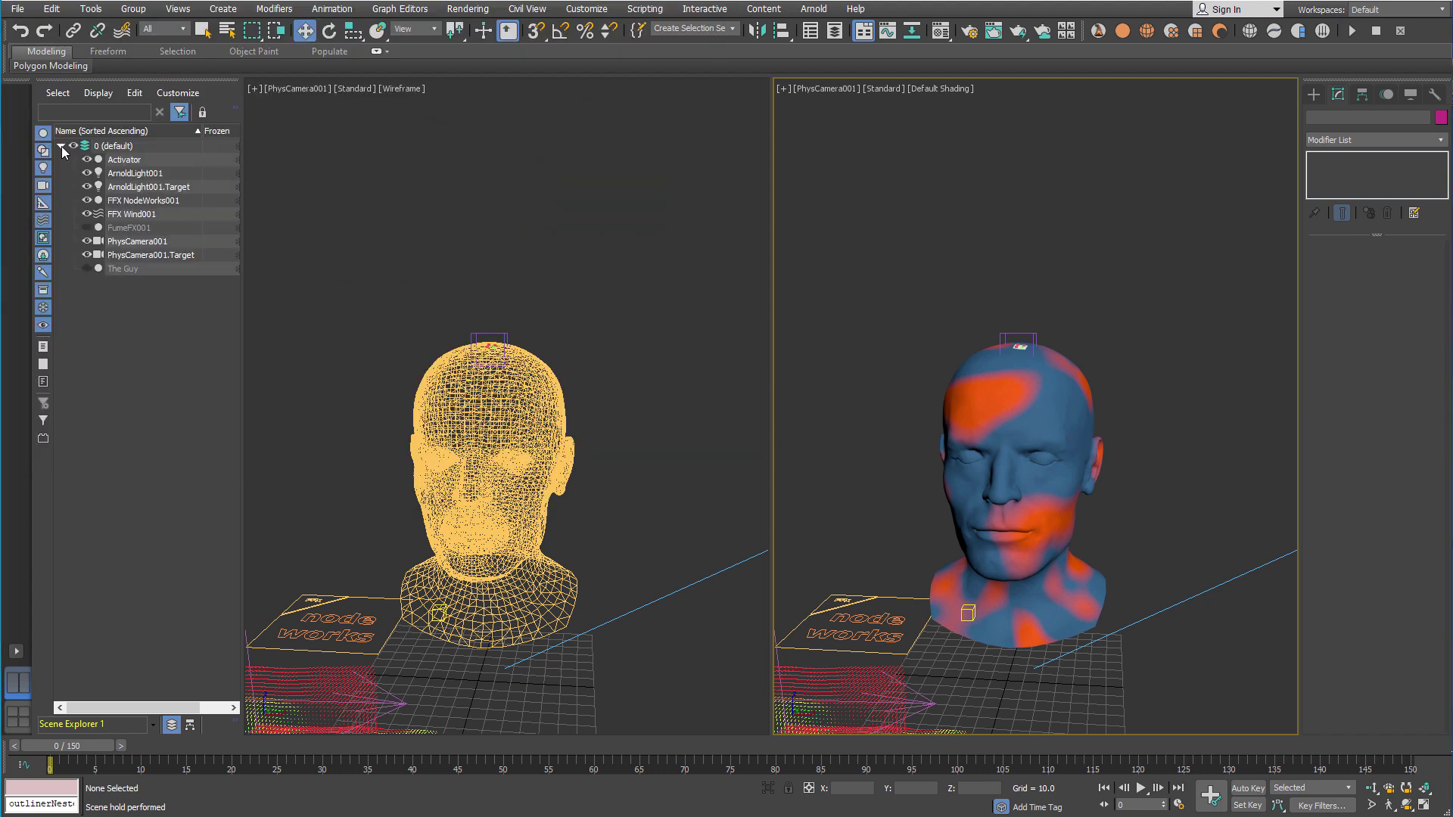
{"action": "left_click", "coordinate": [127, 228]}
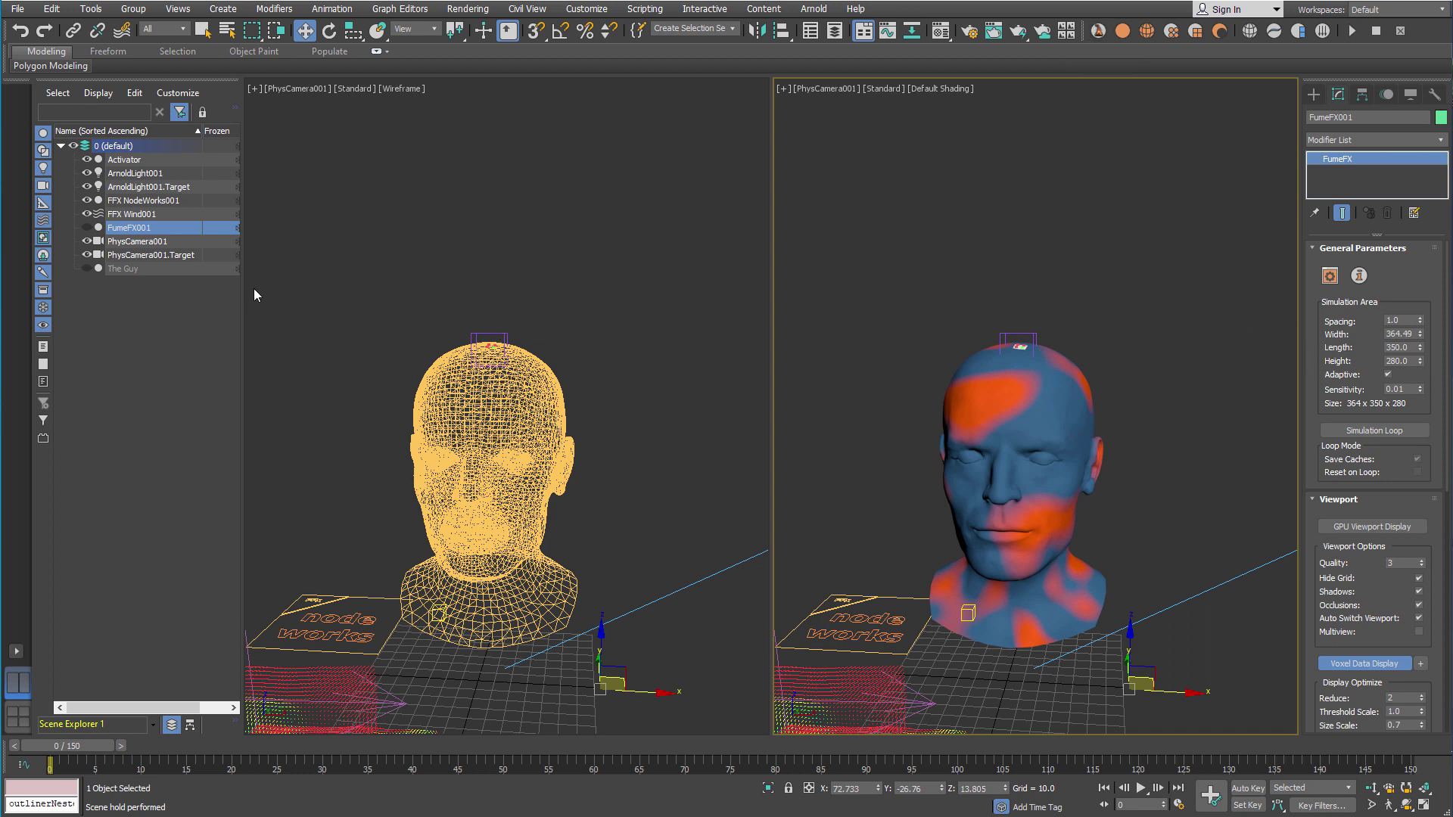
{"action": "left_click", "coordinate": [87, 227]}
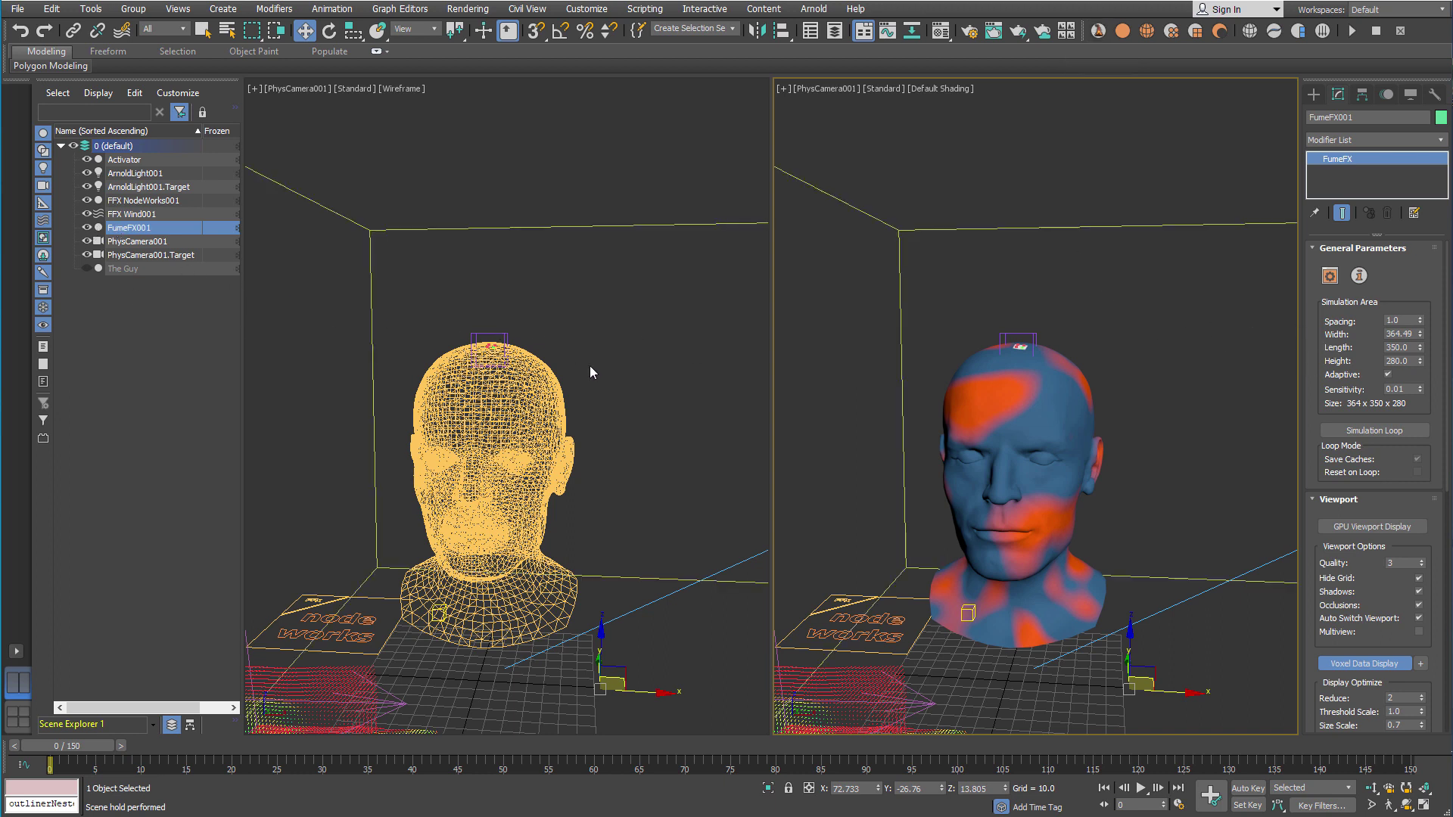
Switch the wireframe viewport to the Top view, framed on the head and the whole FumeFX grid
{"action": "key", "text": "t"}
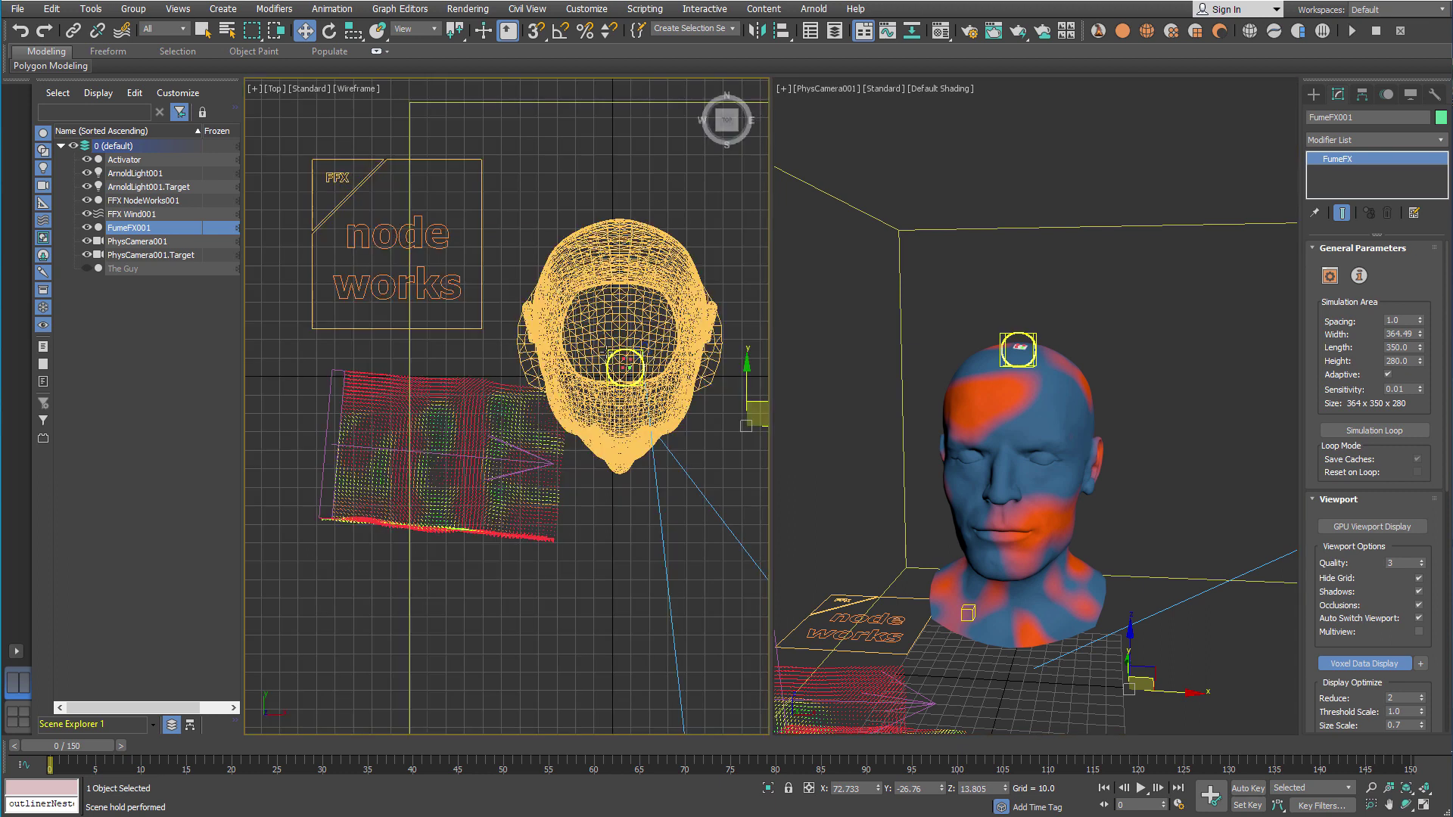
{"action": "middle_click_drag", "start_coordinate": [634, 366], "coordinate": [554, 419]}
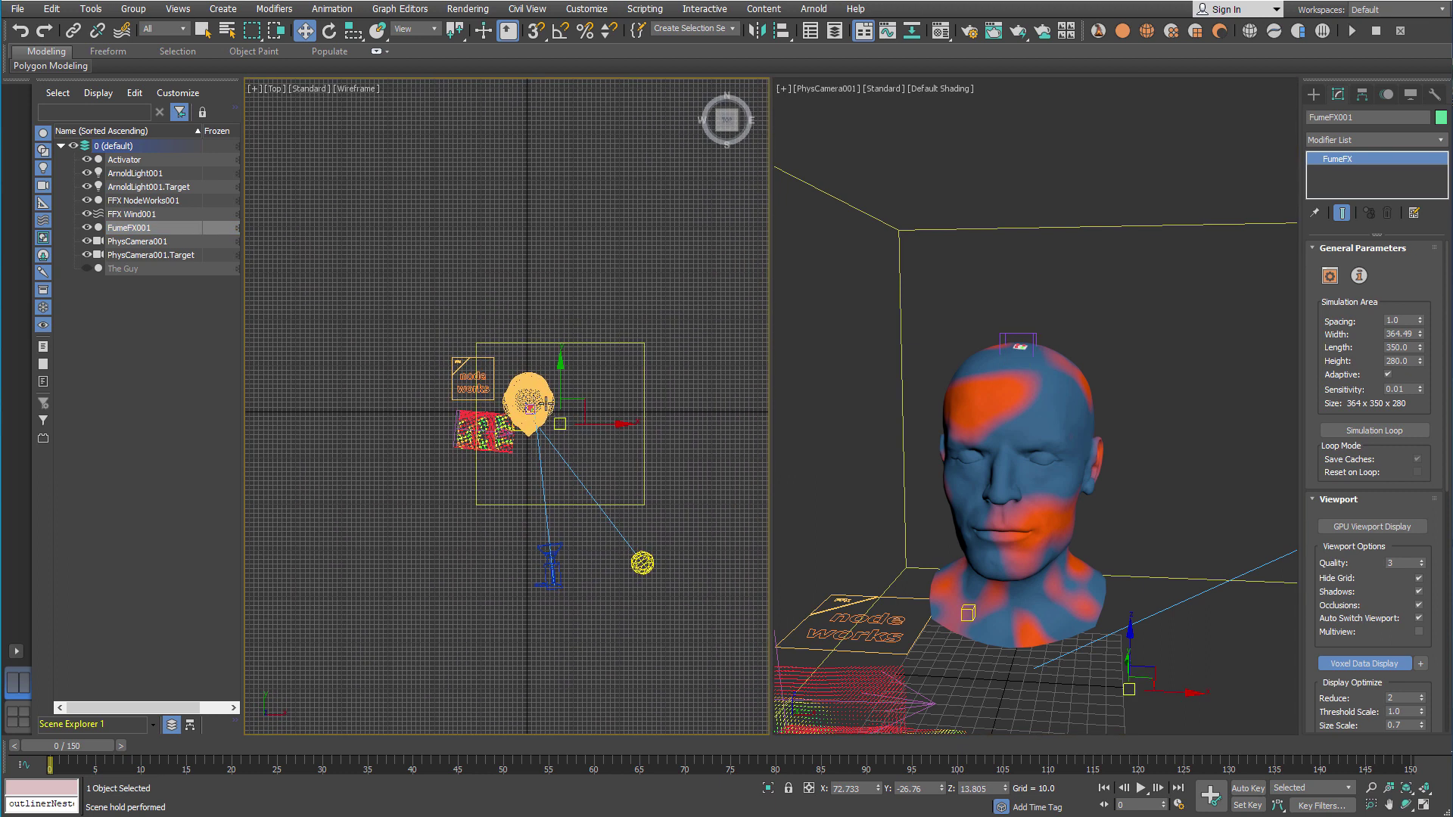
{"action": "scroll", "coordinate": [541, 380], "scroll_direction": "up", "scroll_amount": 3}
{"action": "scroll", "coordinate": [562, 398], "scroll_direction": "up", "scroll_amount": 2}
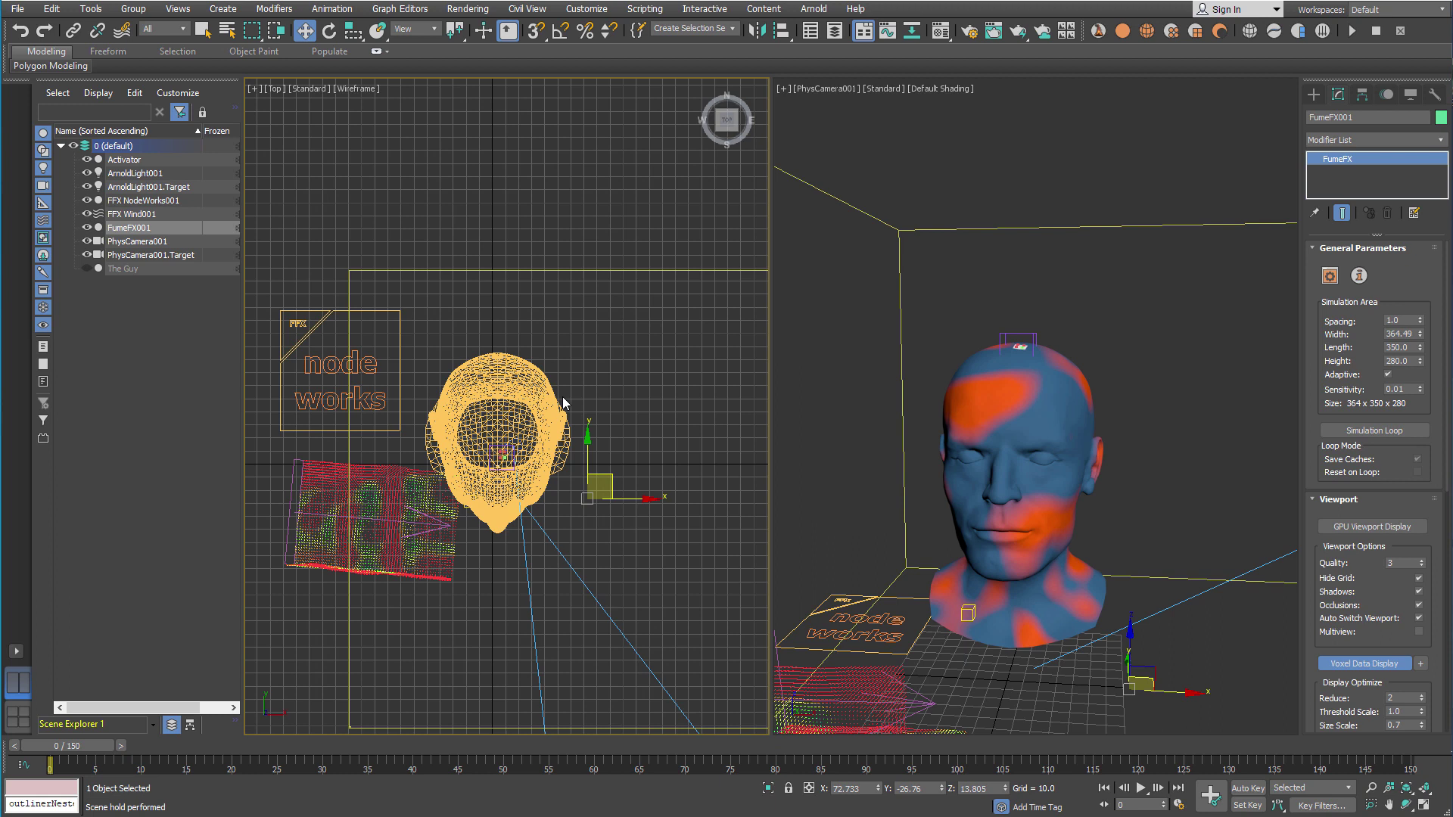
{"action": "scroll", "coordinate": [563, 403], "scroll_direction": "down", "scroll_amount": 2}
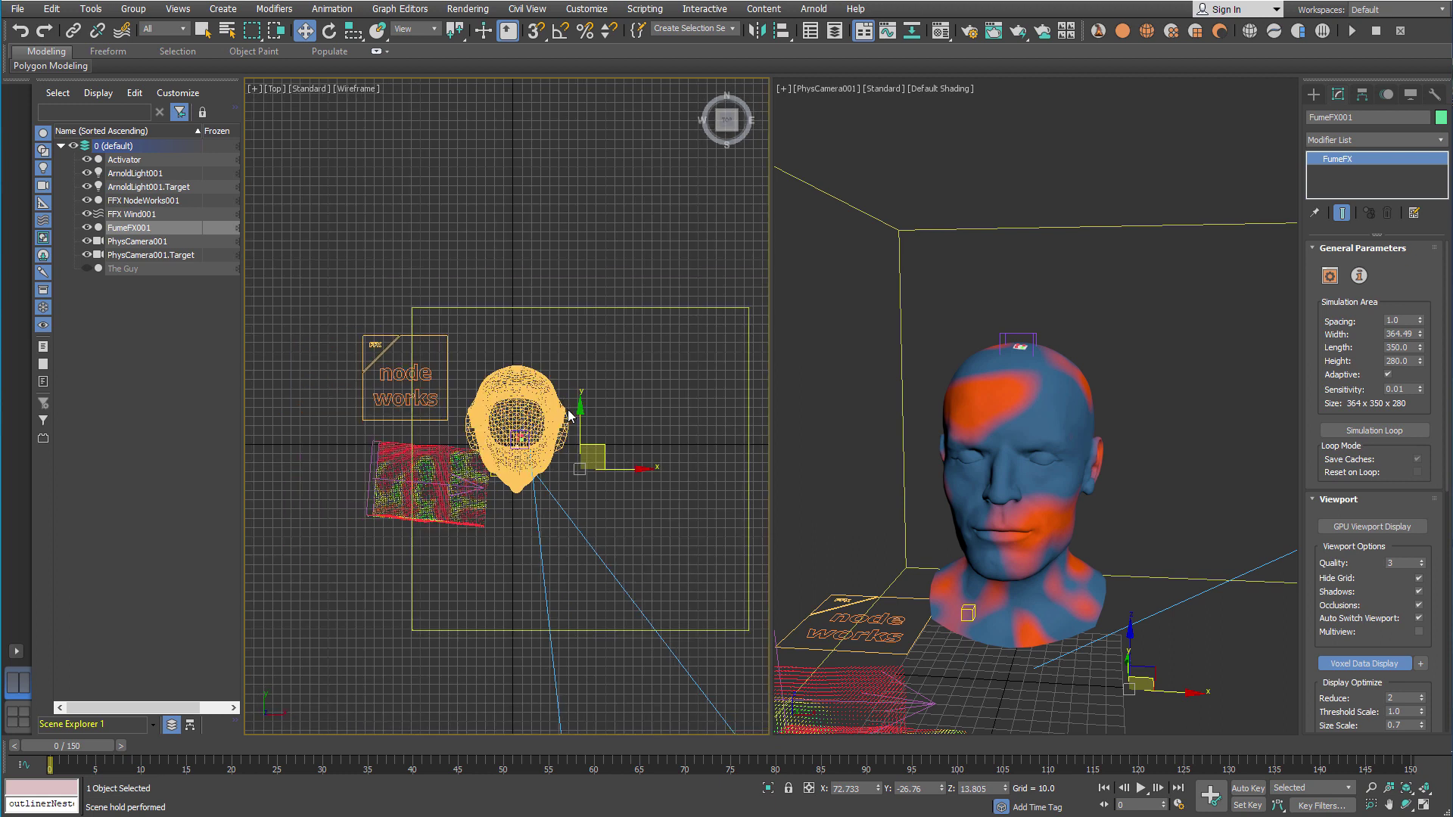
{"action": "key", "text": "f"}
{"action": "key", "text": "t"}
Scrub to frame 108 to compare the particle spread with the FumeFX grid, and return to frame 0
{"action": "left_click_drag", "start_coordinate": [113, 746], "coordinate": [1043, 748]}
{"action": "key", "text": "w"}
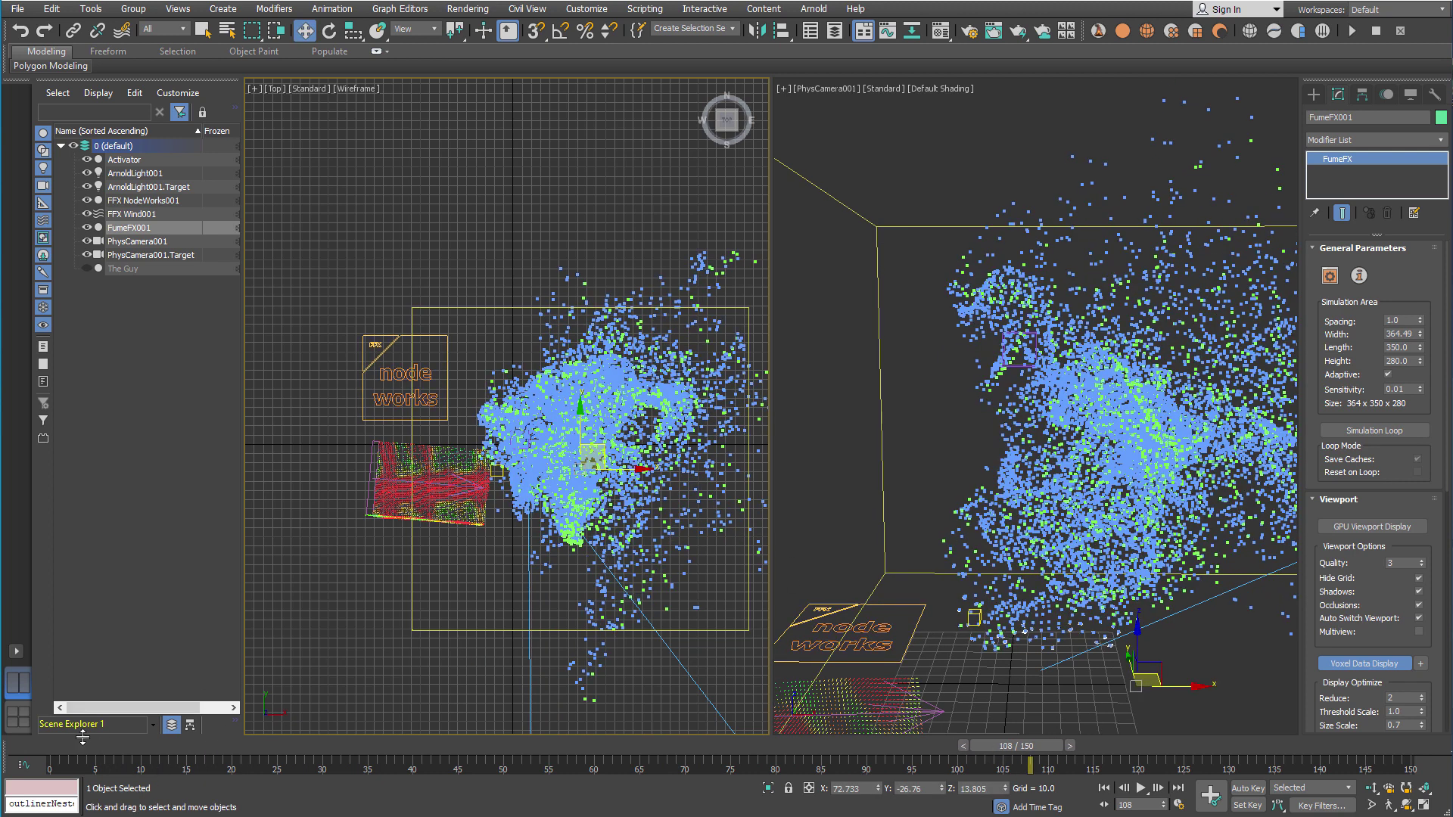
{"action": "left_click", "coordinate": [47, 746]}
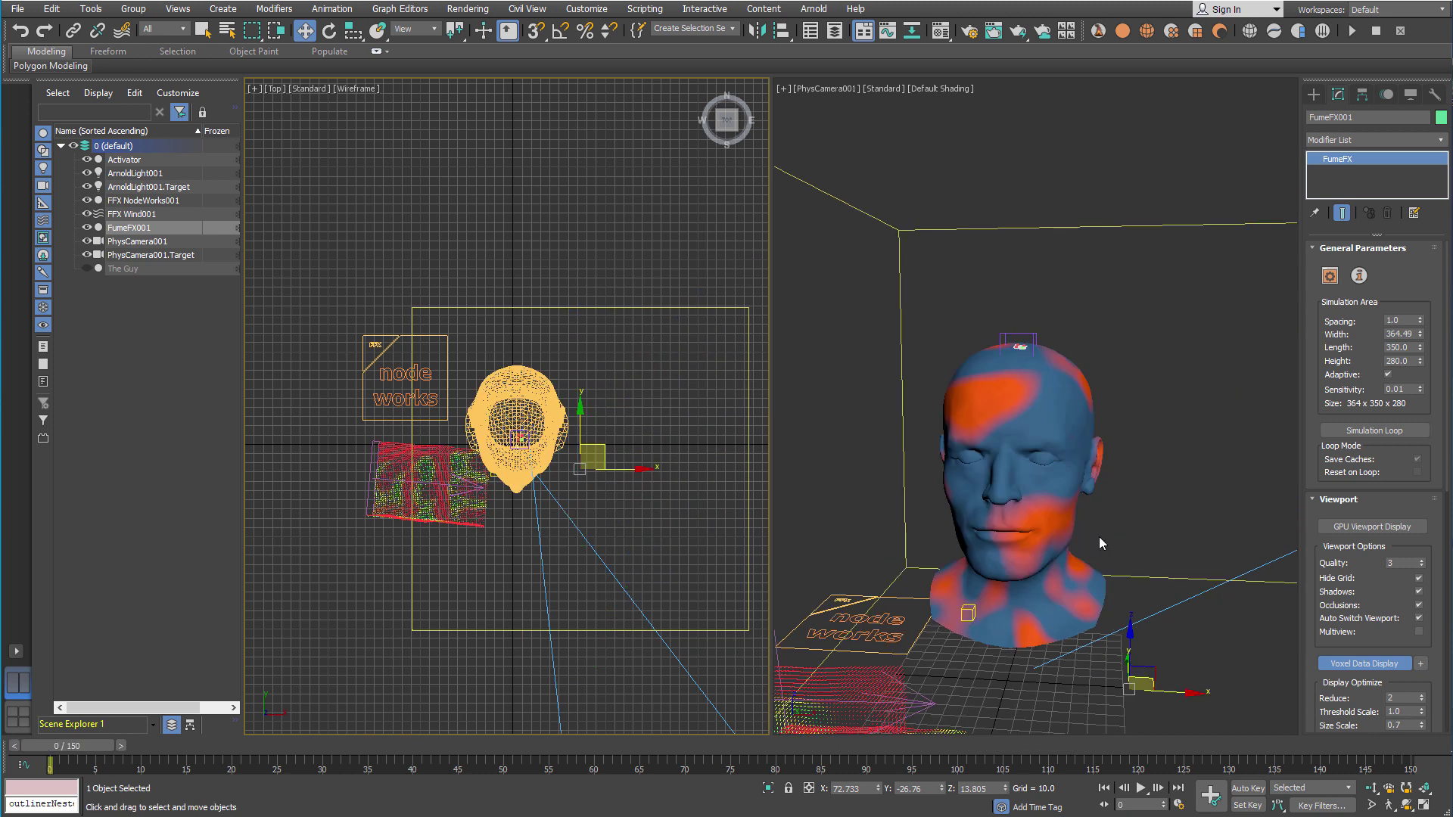
Open the FumeFX001 settings window, run Parameter Check and place the parameter list beside the settings
{"action": "left_click", "coordinate": [1329, 276]}
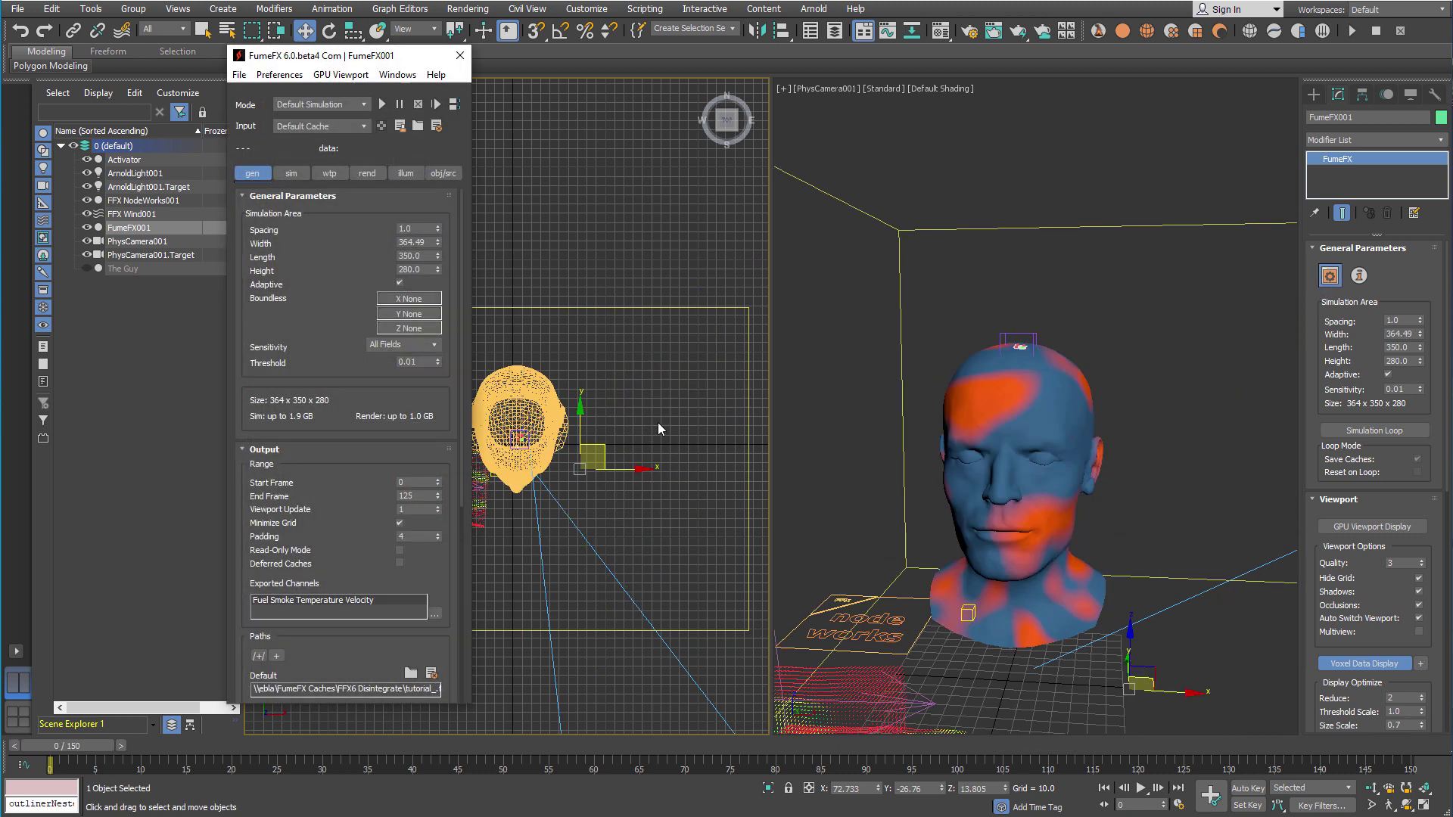
{"action": "left_click", "coordinate": [240, 75]}
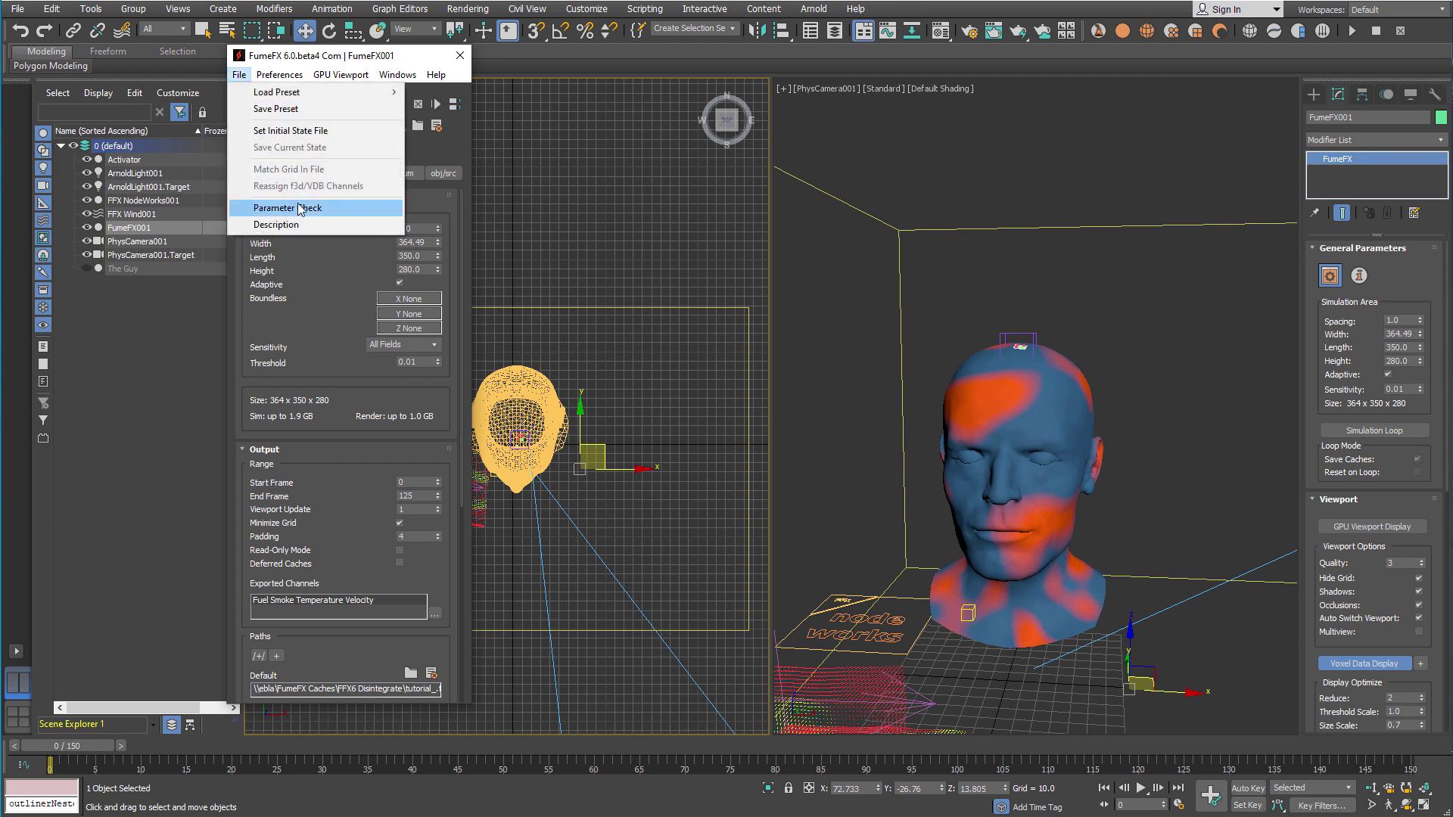
{"action": "left_click", "coordinate": [348, 208]}
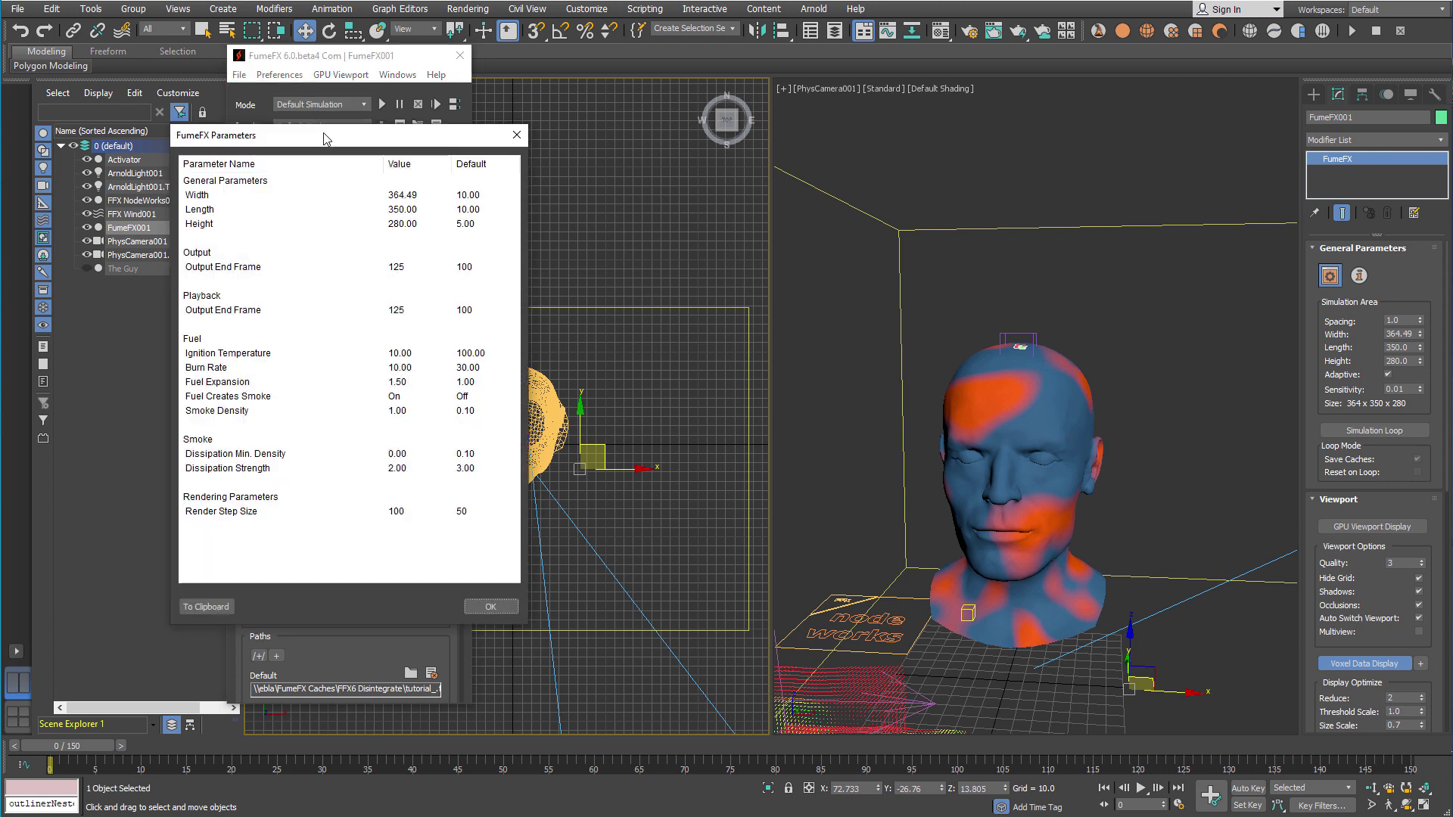
{"action": "left_click_drag", "start_coordinate": [324, 135], "coordinate": [238, 118]}
{"action": "left_click_drag", "start_coordinate": [337, 57], "coordinate": [566, 72]}
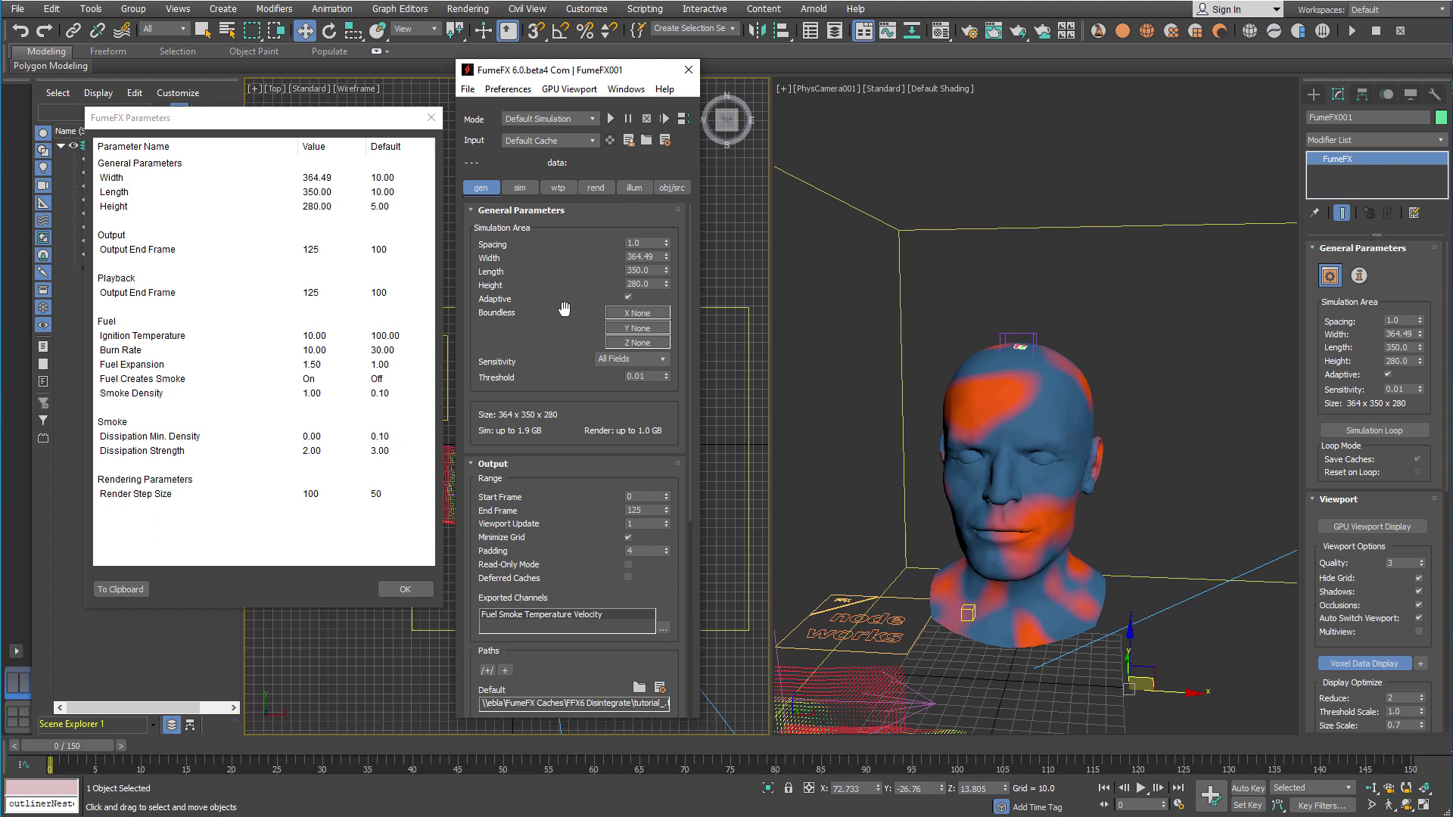
Examine the FumeFX simulation area, output range and exported channels in the general settings
{"action": "left_click_drag", "start_coordinate": [565, 308], "coordinate": [568, 257]}
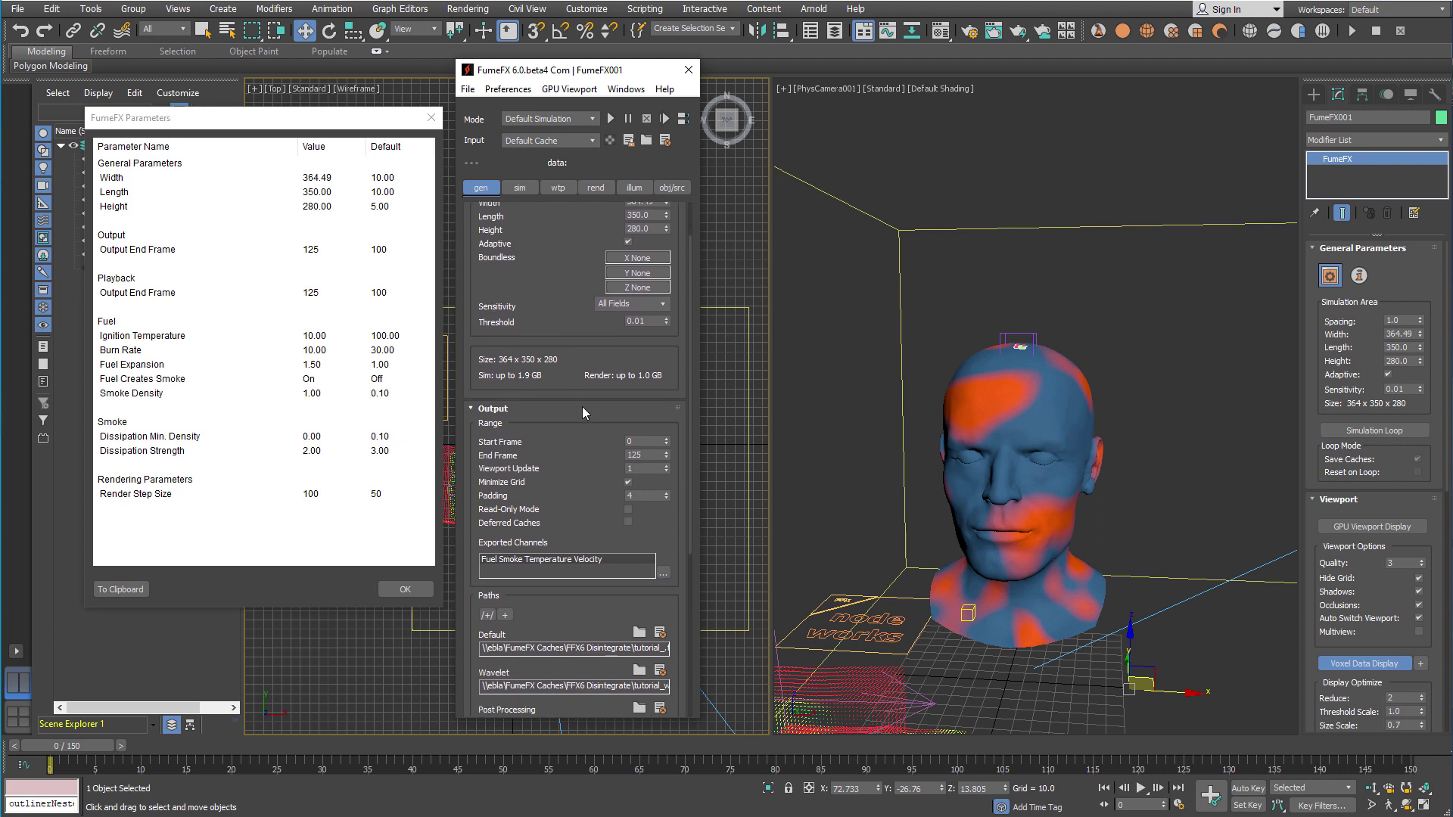
{"action": "left_click_drag", "start_coordinate": [580, 605], "coordinate": [583, 660]}
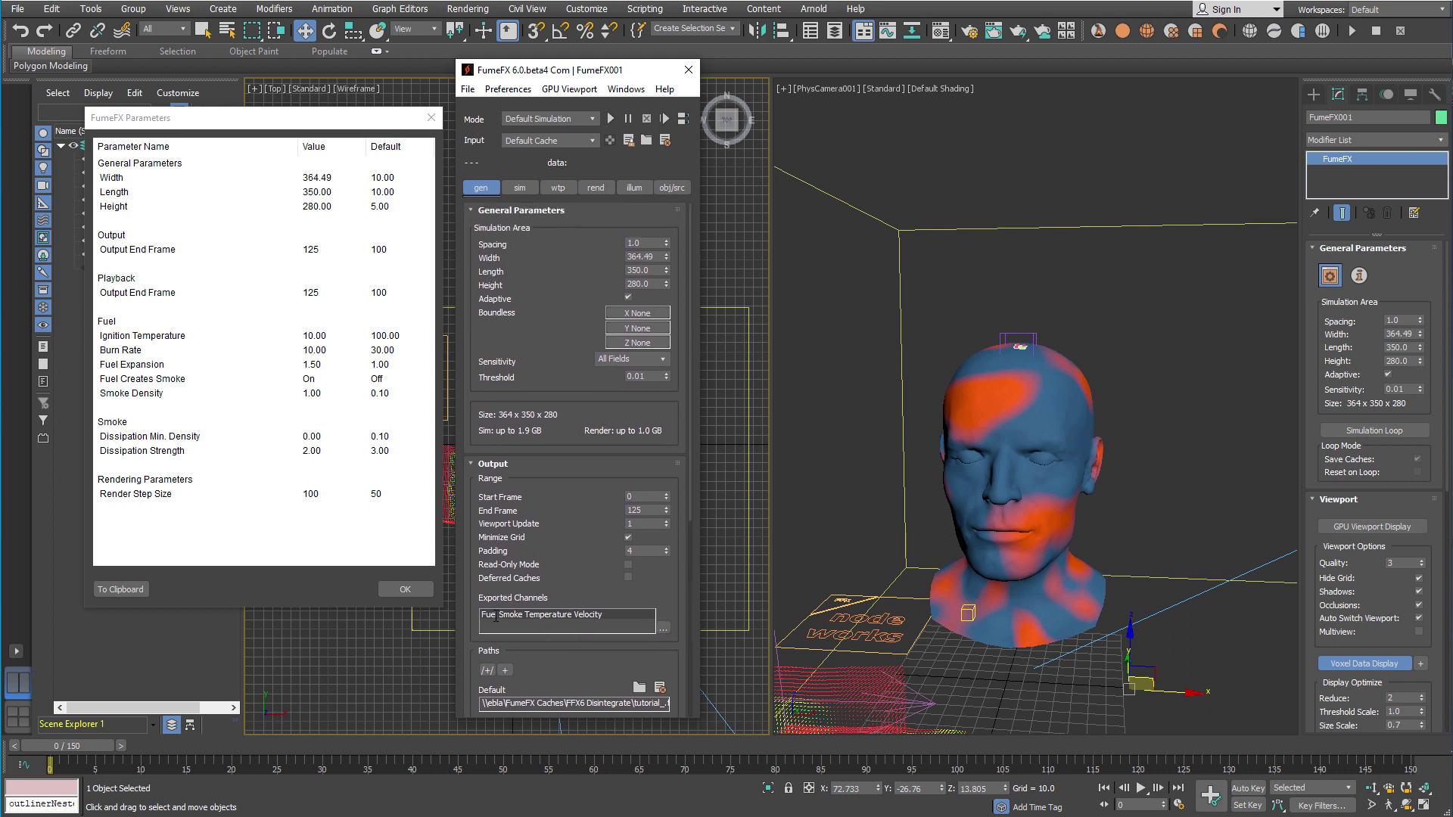
{"action": "left_click_drag", "start_coordinate": [495, 617], "coordinate": [609, 610]}
{"action": "left_click", "coordinate": [563, 619]}
{"action": "double_click", "coordinate": [556, 616]}
{"action": "double_click", "coordinate": [585, 616]}
Examine the FumeFX simulation settings down to the fuel parameters, checking ignition temperature and expansion against the parameter list
{"action": "left_click", "coordinate": [519, 188]}
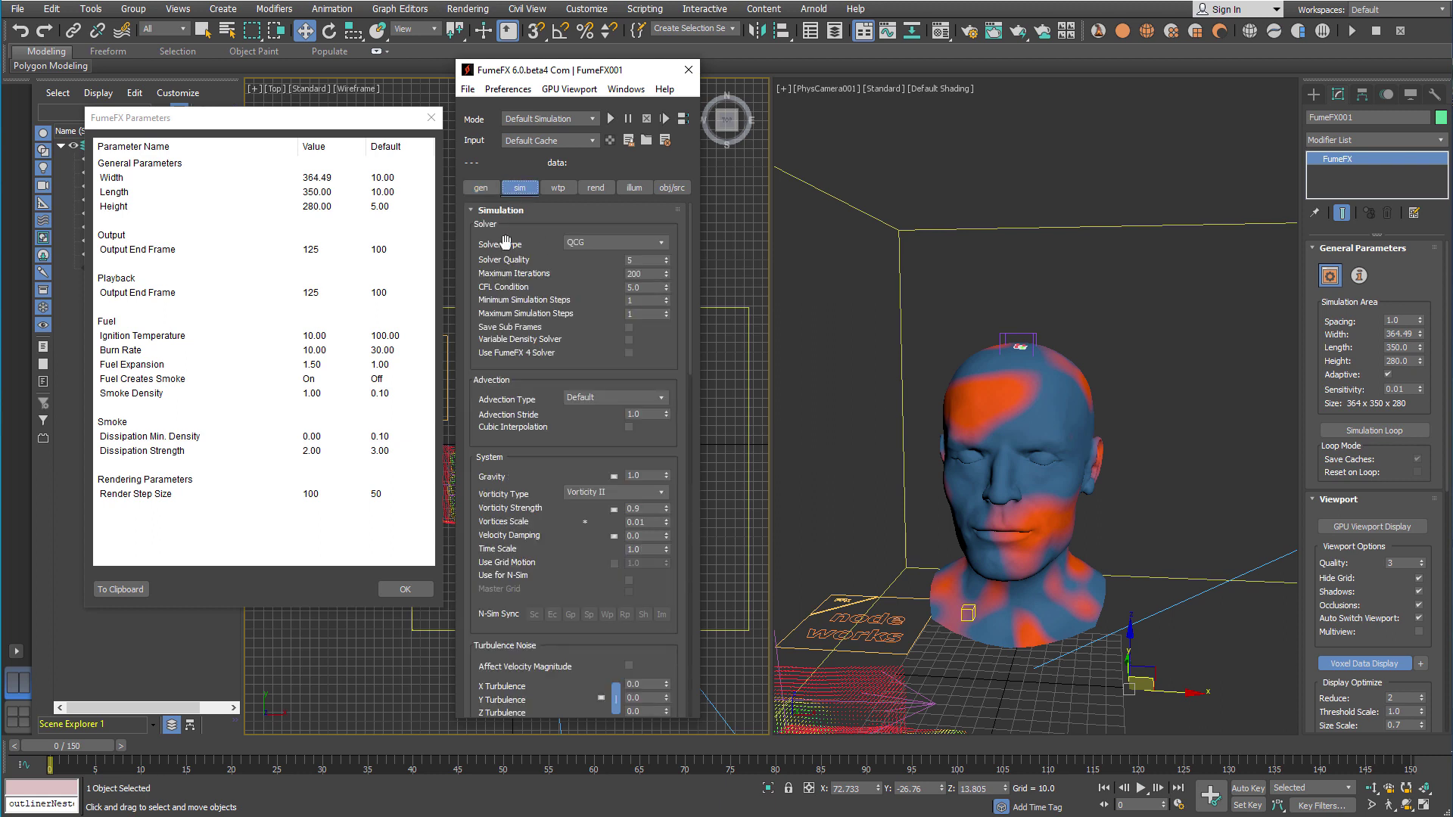
{"action": "left_click", "coordinate": [132, 323]}
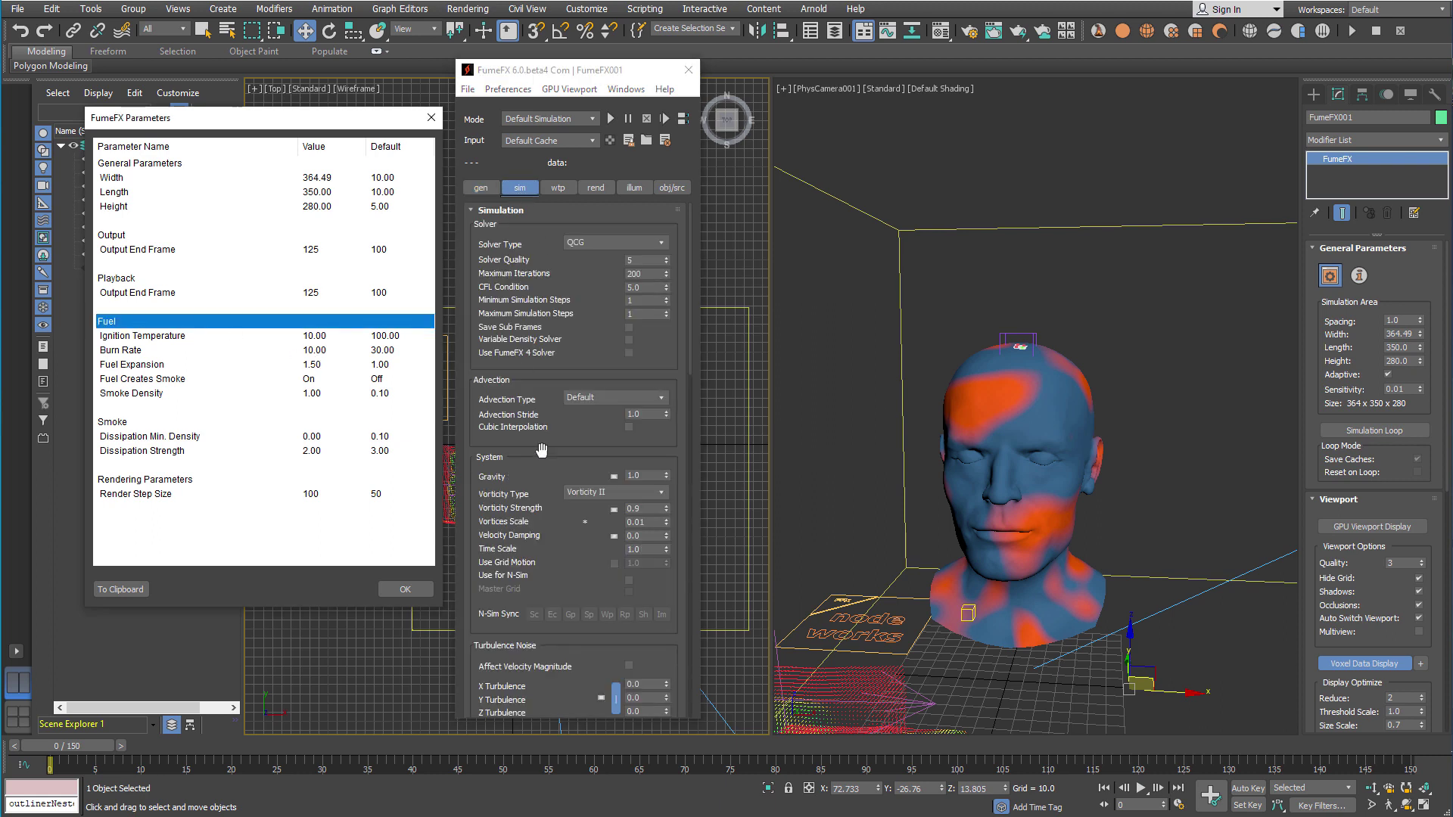
{"action": "left_click_drag", "start_coordinate": [561, 546], "coordinate": [543, 357]}
{"action": "scroll", "coordinate": [565, 514], "scroll_direction": "down", "scroll_amount": 4}
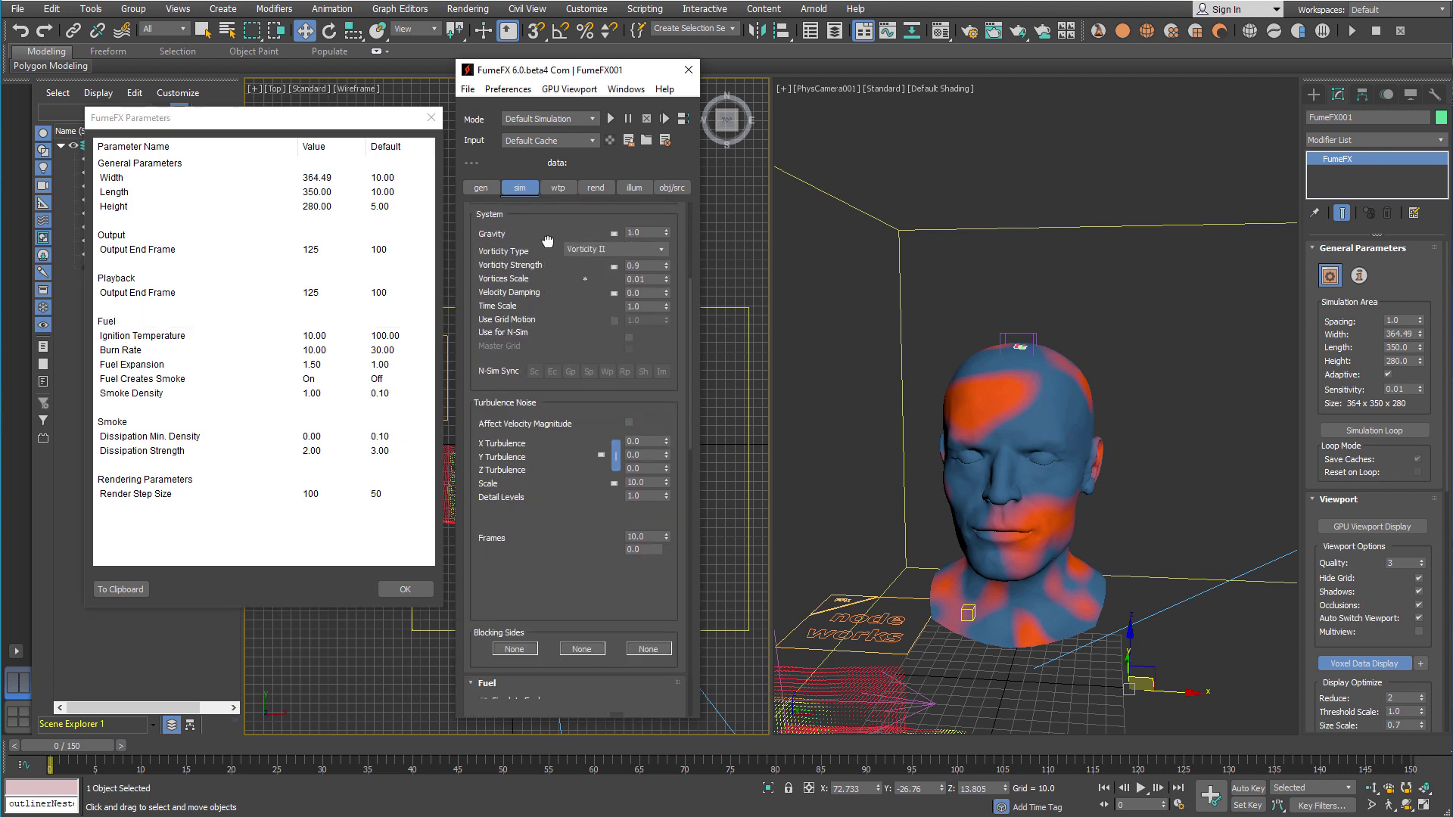
{"action": "left_click_drag", "start_coordinate": [572, 583], "coordinate": [559, 355]}
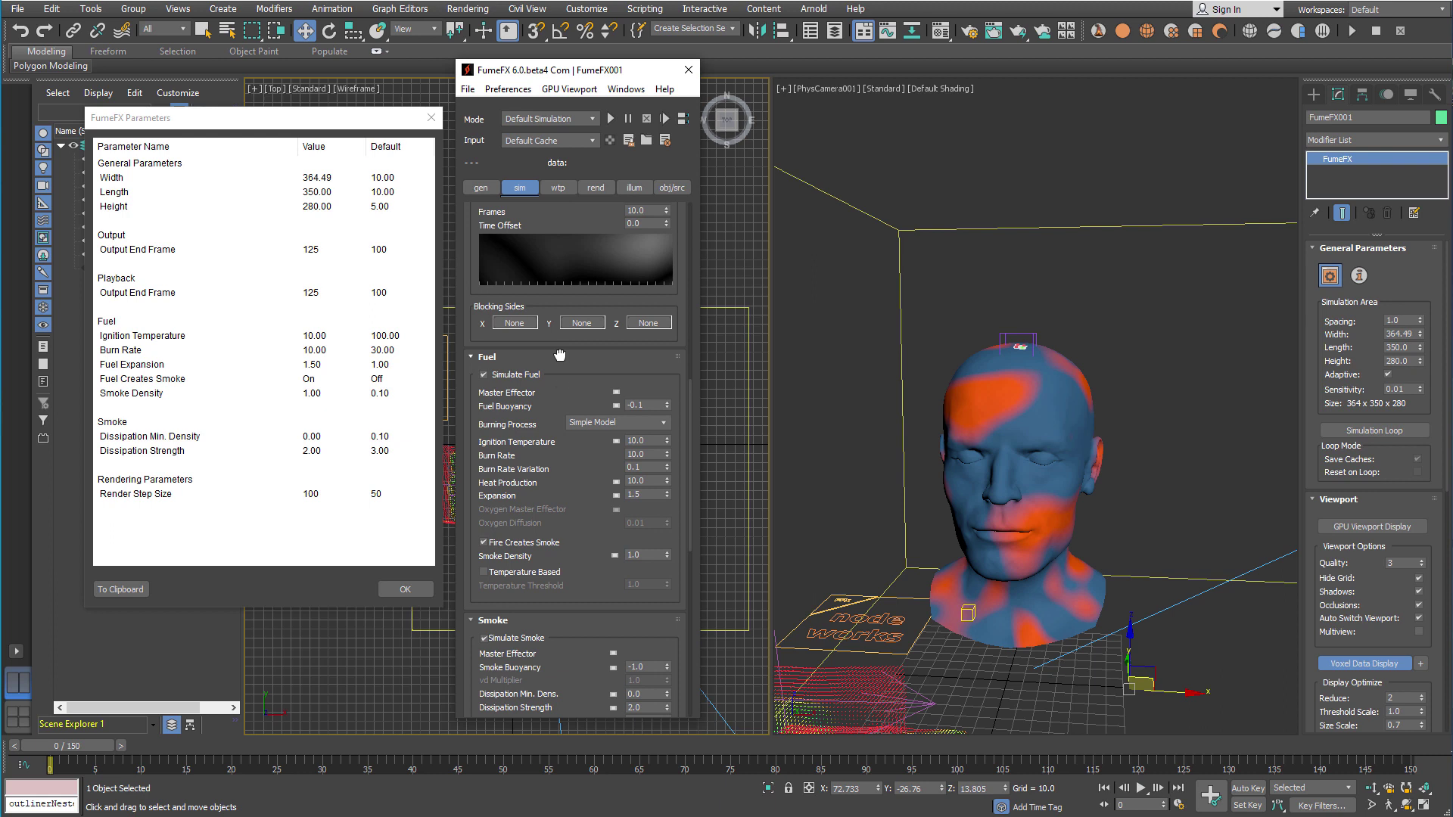
{"action": "left_click", "coordinate": [647, 440]}
{"action": "left_click", "coordinate": [649, 494]}
Examine the smoke dissipation minimum density and strength, and the step size in the rendering parameters
{"action": "left_click_drag", "start_coordinate": [613, 586], "coordinate": [615, 360]}
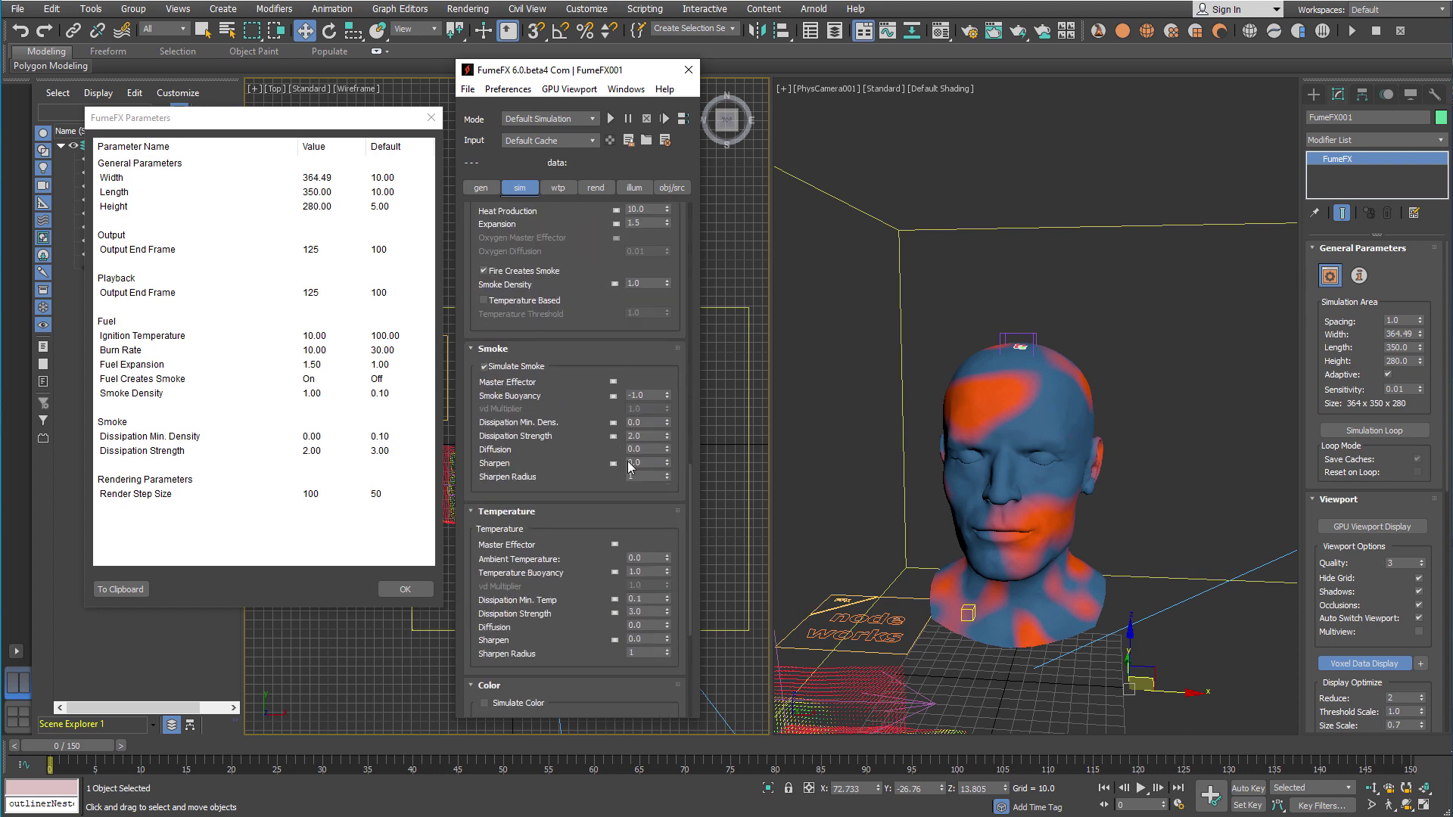
{"action": "left_click", "coordinate": [647, 422]}
{"action": "double_click", "coordinate": [649, 423]}
{"action": "left_click", "coordinate": [644, 436]}
{"action": "left_click", "coordinate": [647, 422]}
{"action": "left_click", "coordinate": [594, 193]}
{"action": "scroll", "coordinate": [592, 242], "scroll_direction": "up", "scroll_amount": 3}
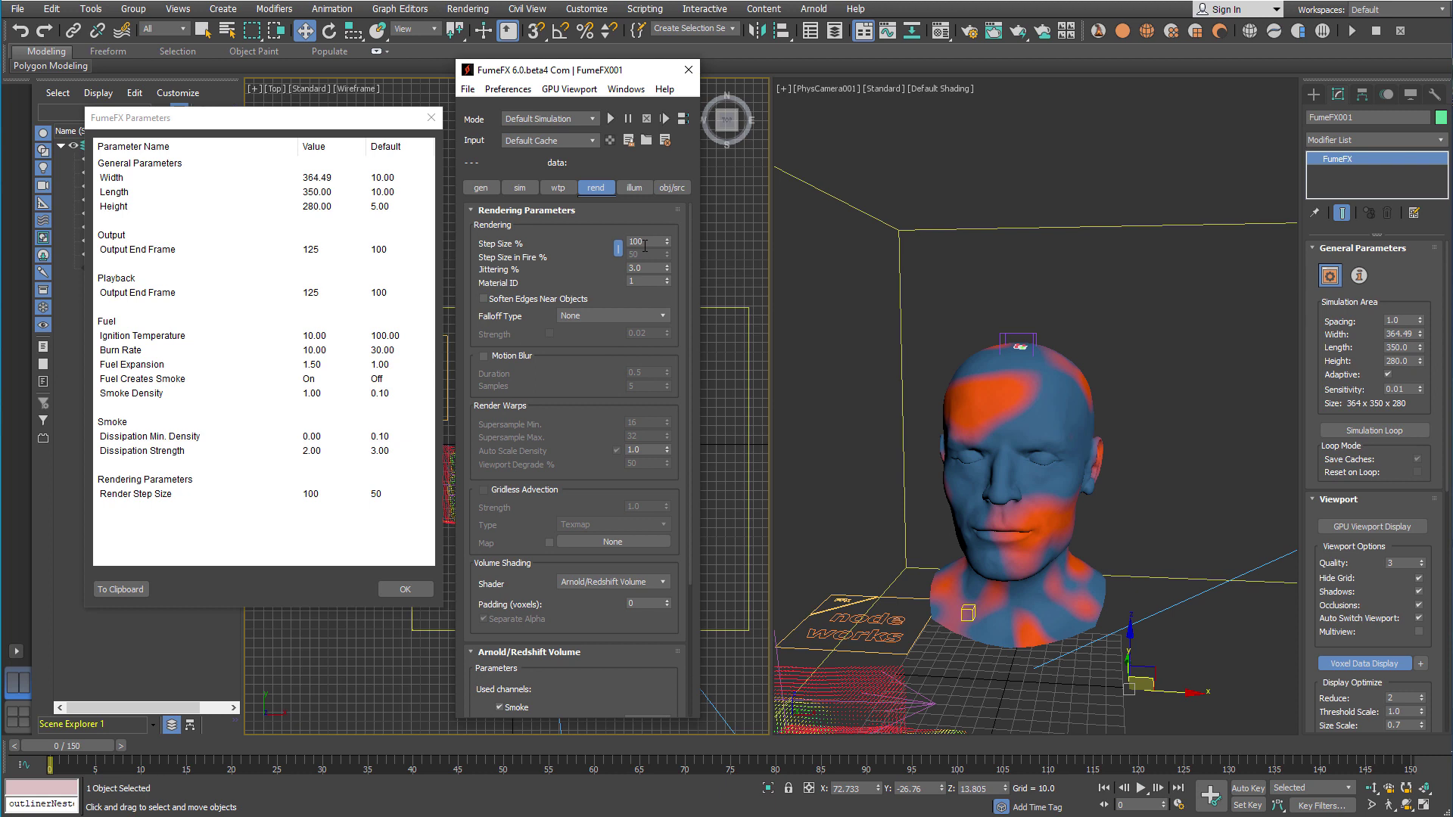
Close the FumeFX settings window, select the FFX NodeWorks001 object and open its node editor
{"action": "left_click", "coordinate": [687, 70]}
{"action": "left_click", "coordinate": [904, 619]}
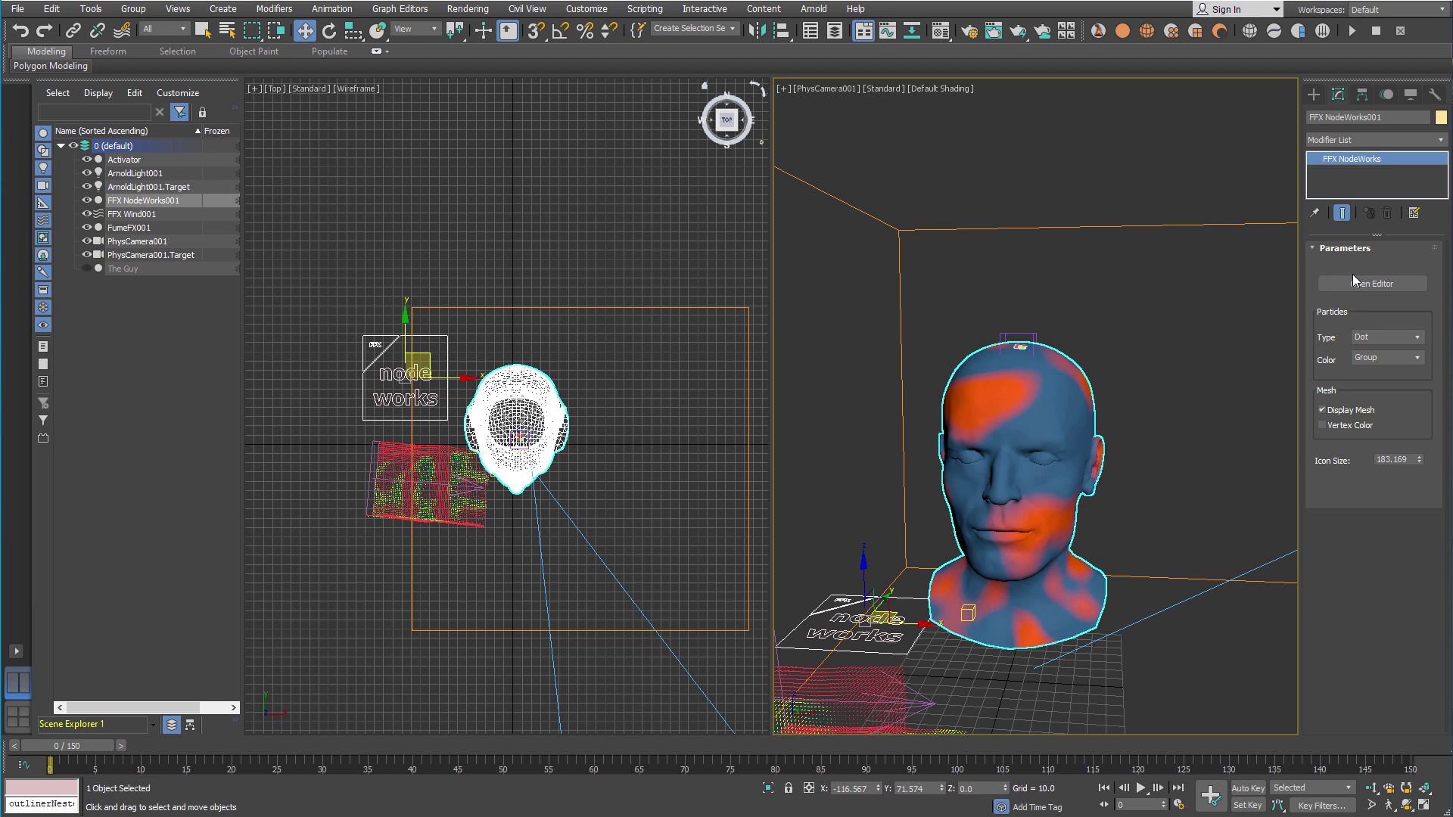
{"action": "left_click", "coordinate": [1352, 281]}
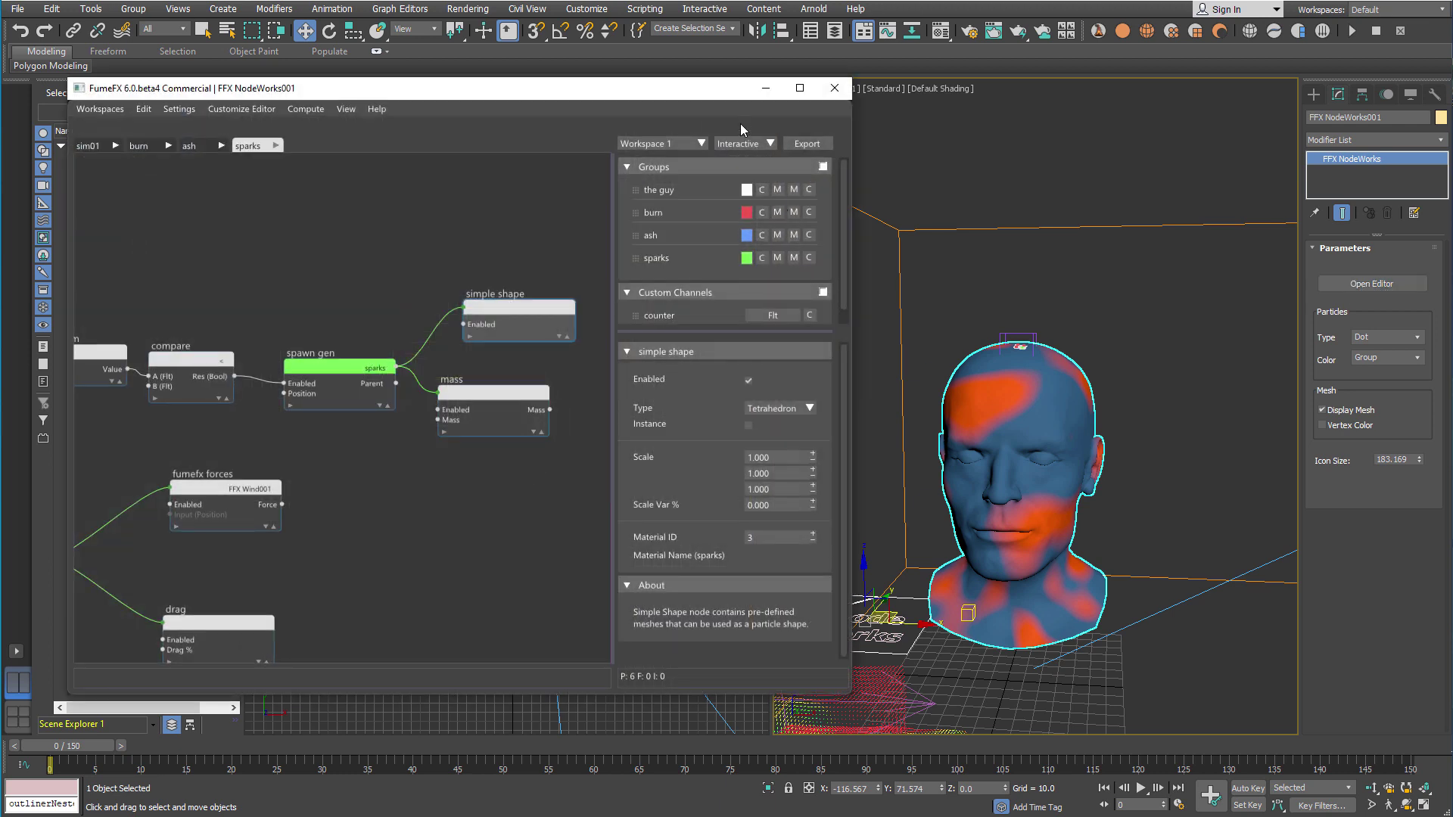
Set the NodeWorks cache path to C:\FumeFXCaches\tutorial.nxd in the Caching settings and export the cache
{"action": "right_click", "coordinate": [740, 124]}
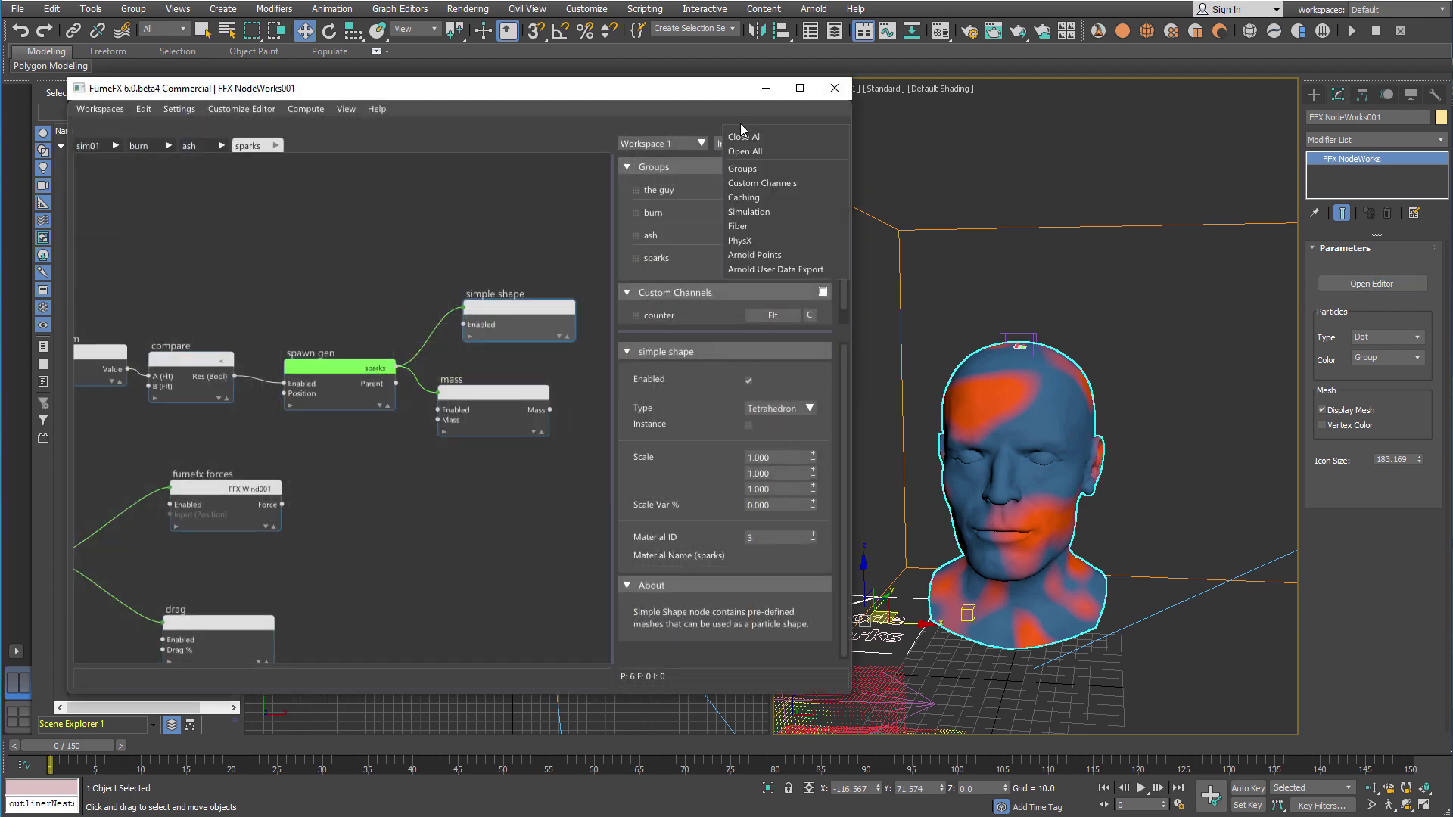
{"action": "left_click", "coordinate": [760, 197]}
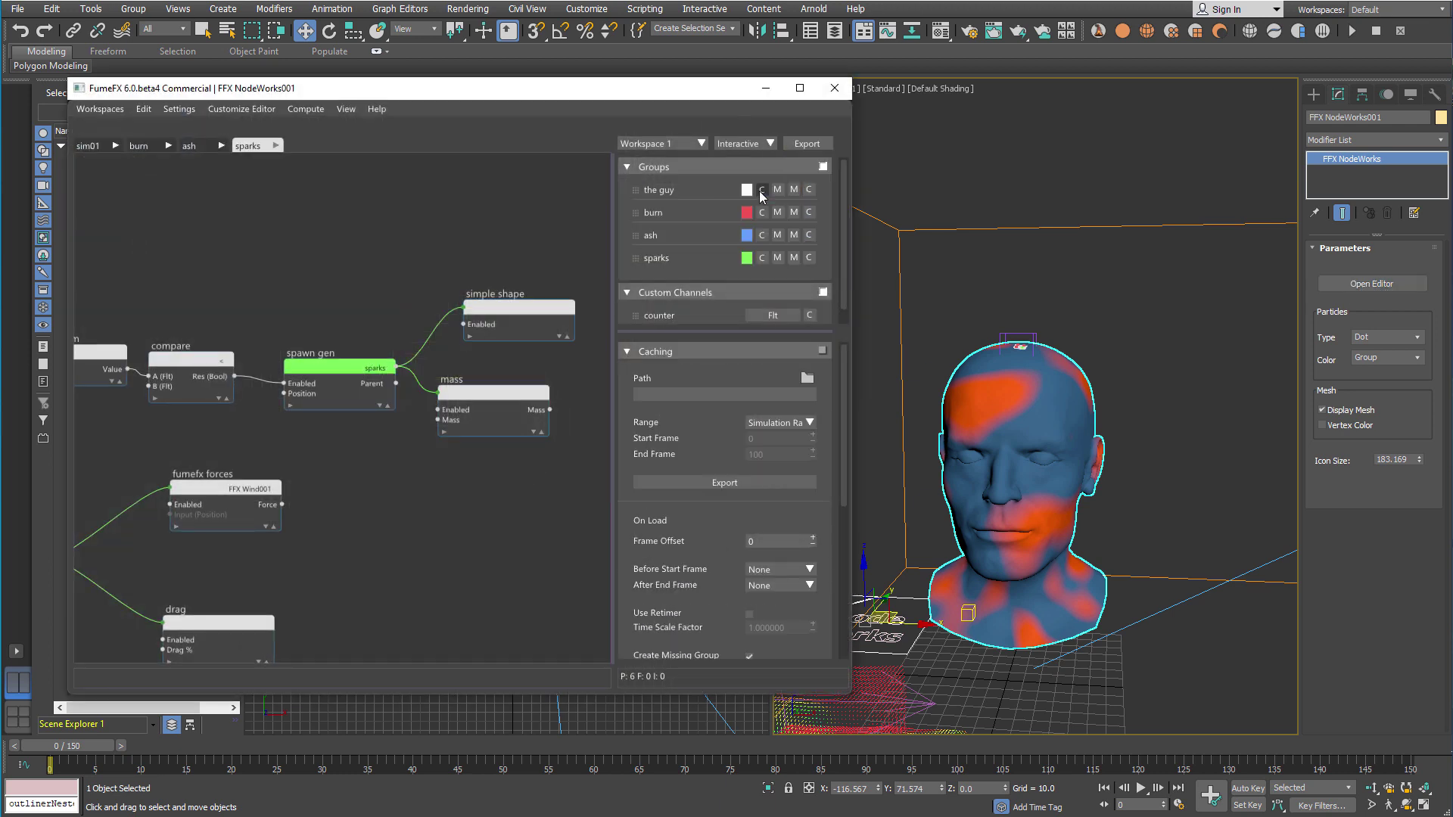
{"action": "left_click", "coordinate": [806, 379]}
{"action": "left_click", "coordinate": [807, 143]}
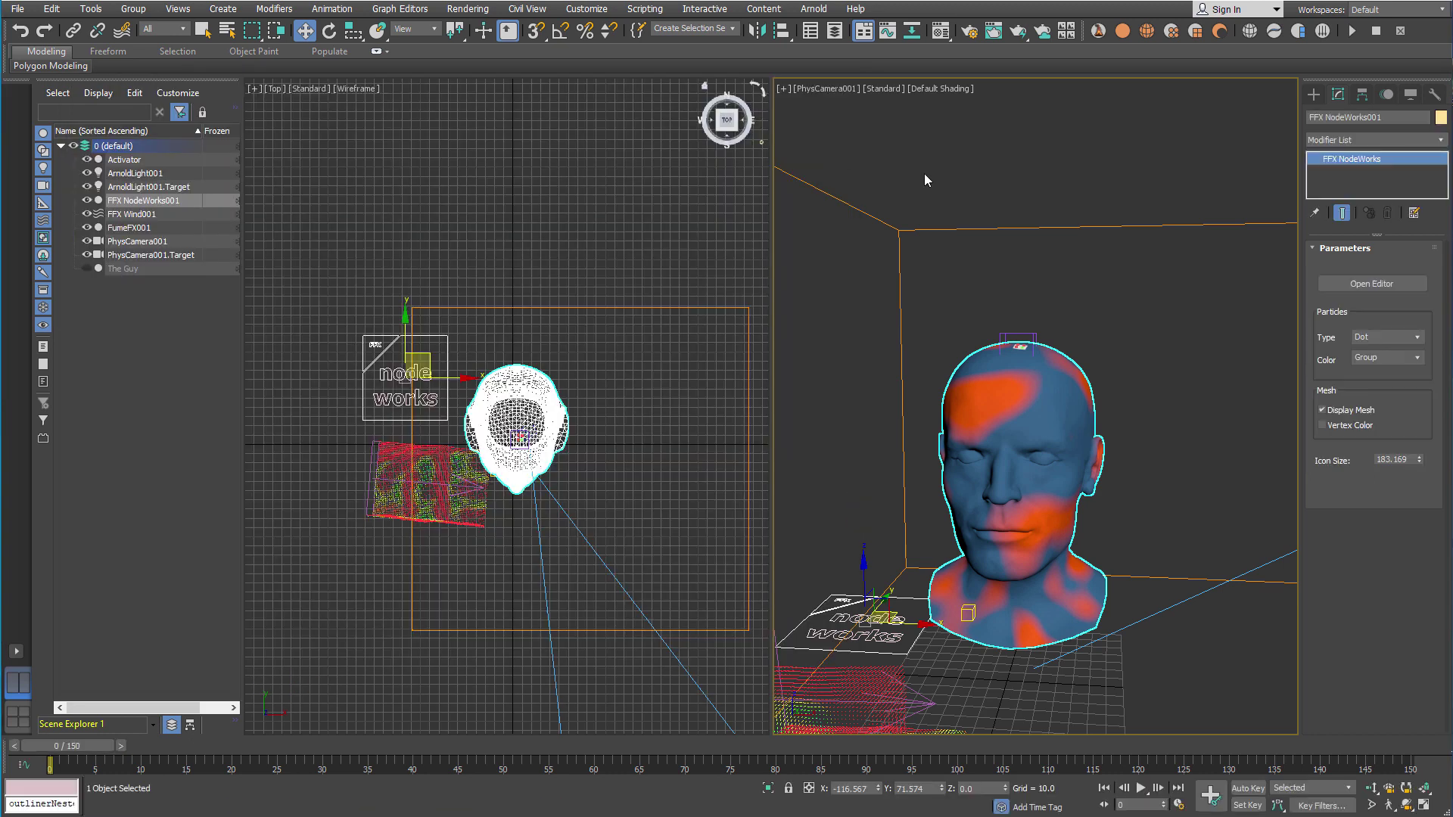
Reopen the NodeWorks editor, switch Workspace 1 from interactive to Cache mode and scrub the timeline to check the cached particles
{"action": "left_click", "coordinate": [1343, 284]}
{"action": "left_click", "coordinate": [760, 144]}
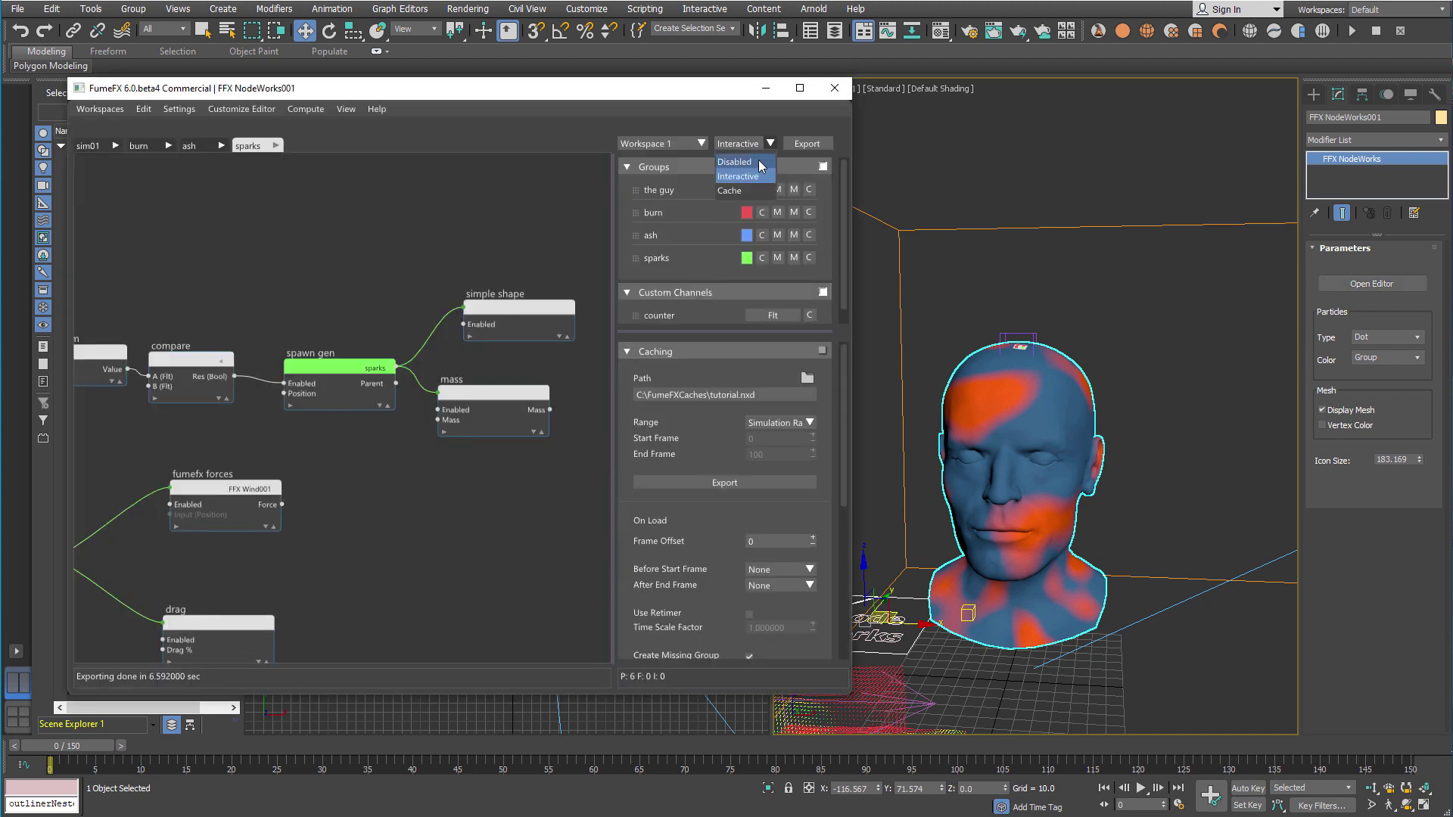
{"action": "left_click", "coordinate": [751, 190]}
{"action": "left_click_drag", "start_coordinate": [64, 747], "coordinate": [256, 805]}
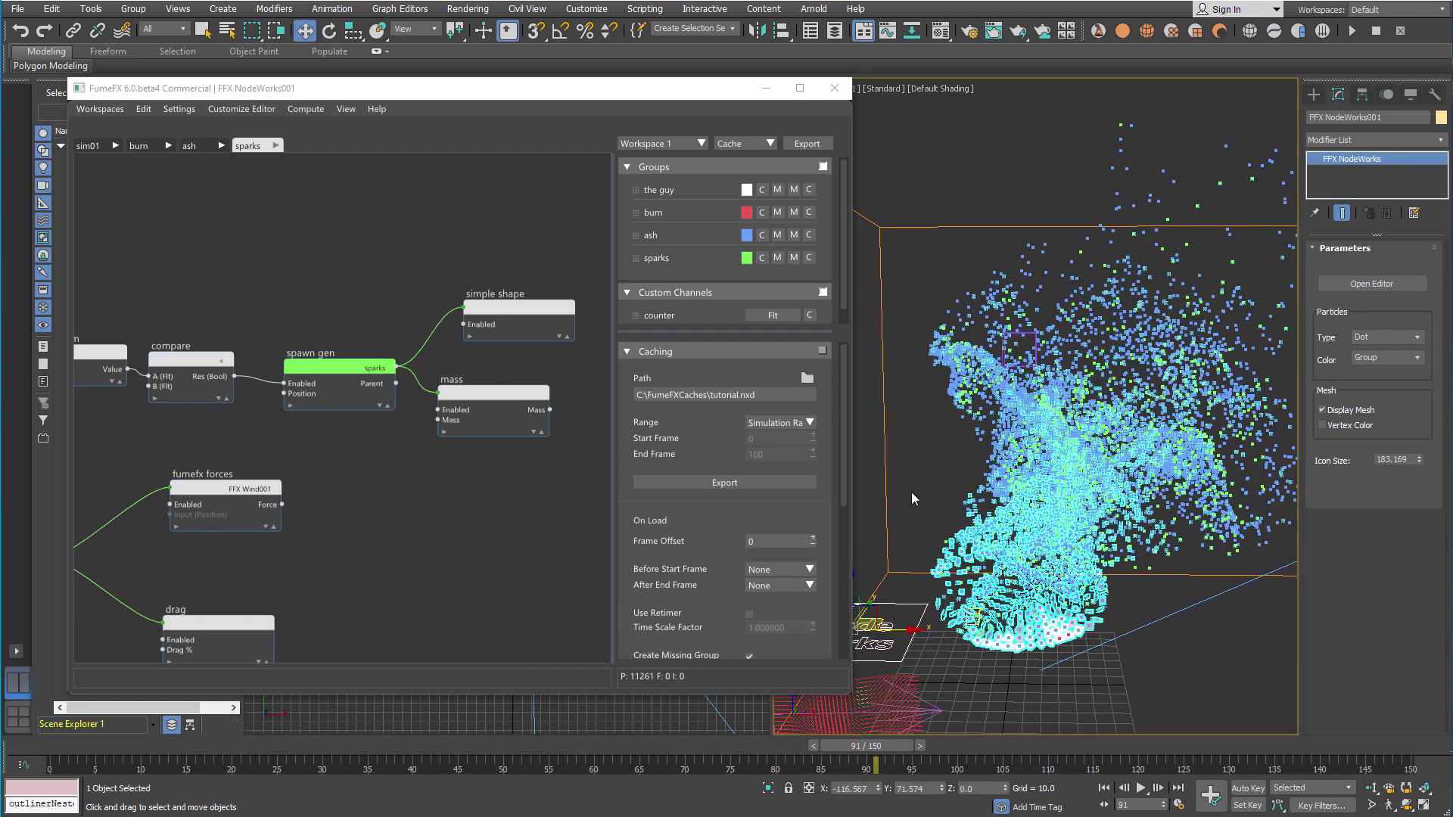
{"action": "left_click", "coordinate": [865, 688]}
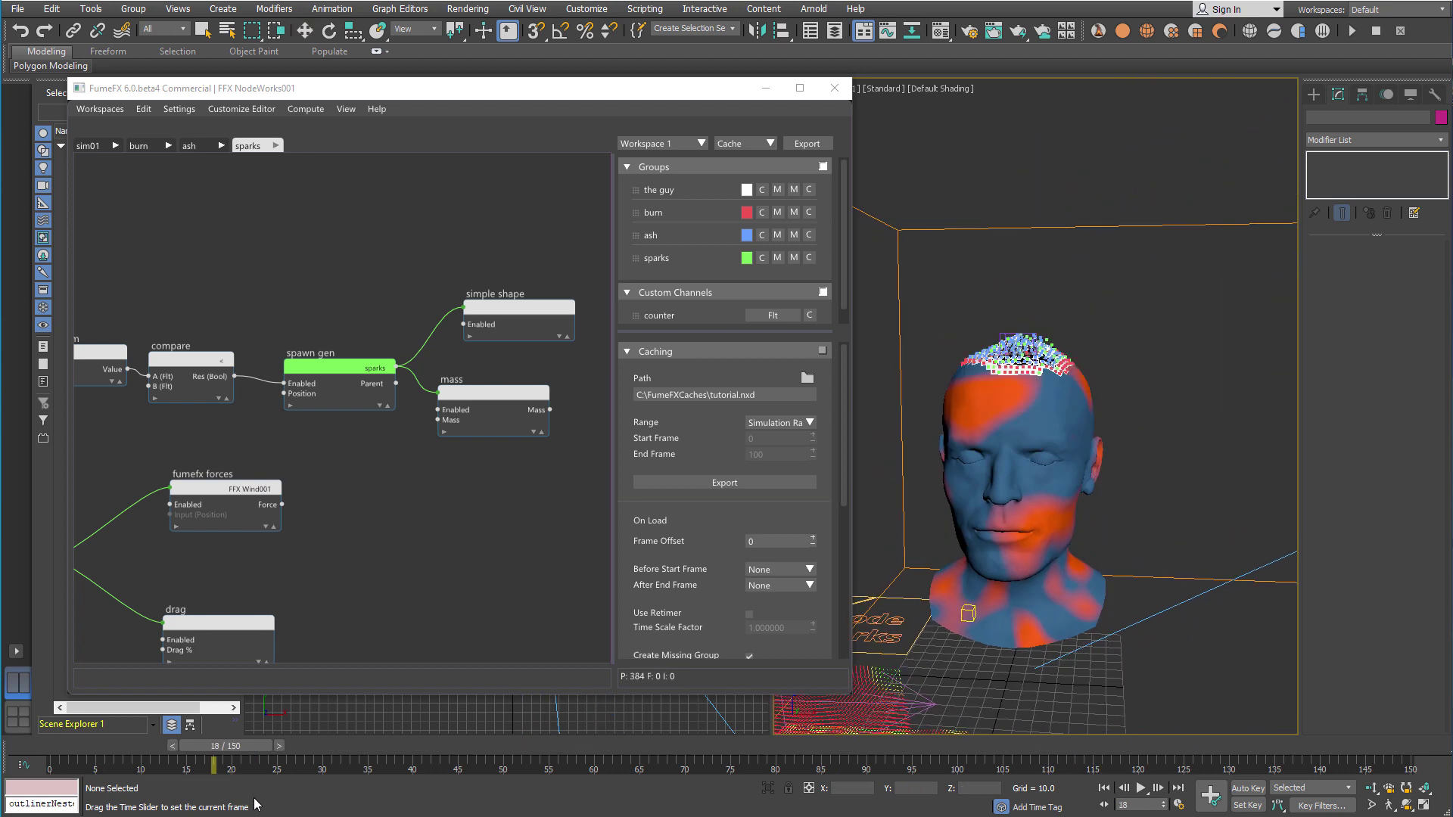
Add a second workspace to the NodeWorks editor and switch to Workspace 2
{"action": "left_click", "coordinate": [679, 280]}
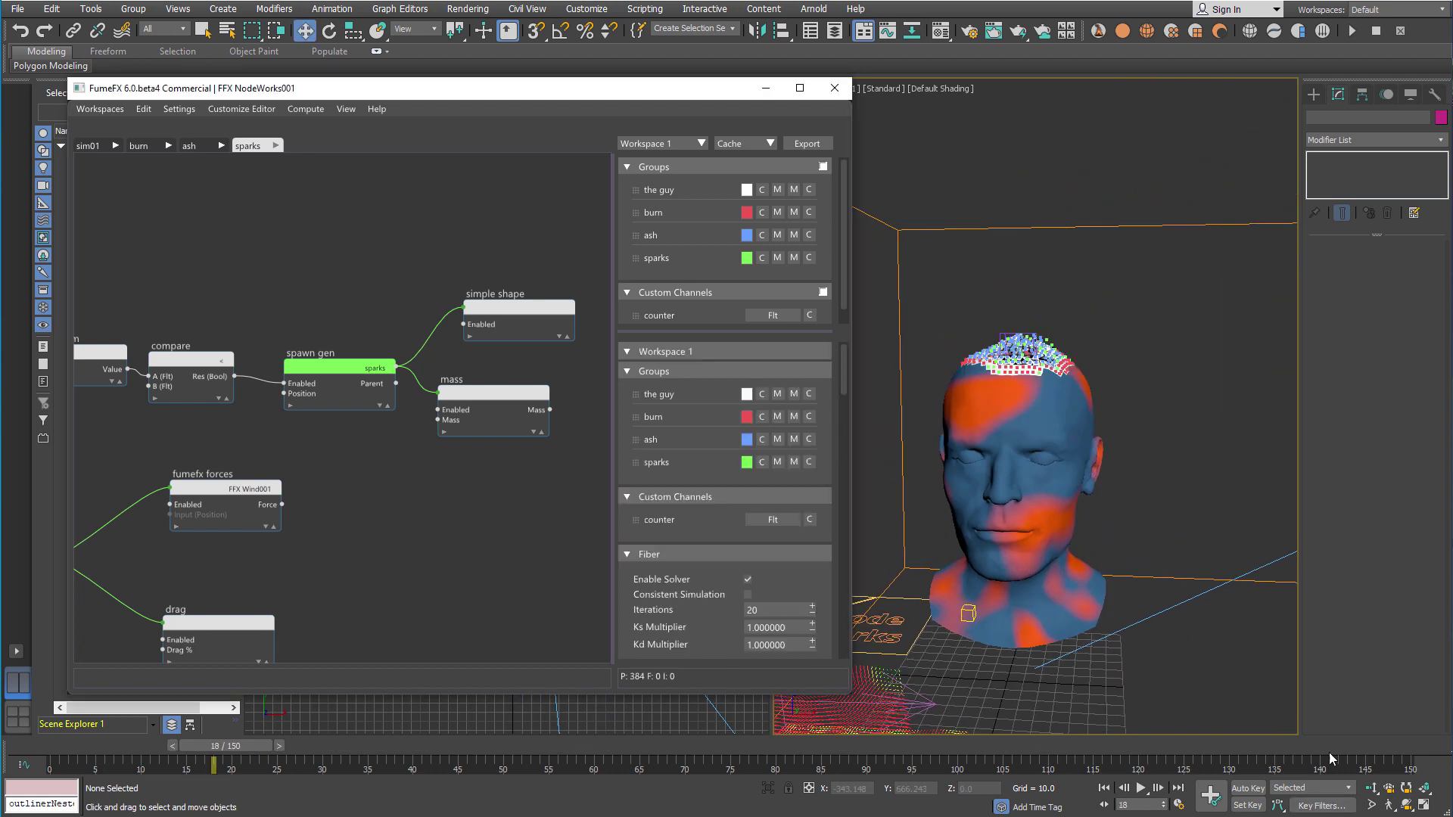
{"action": "left_click", "coordinate": [701, 143]}
{"action": "left_click", "coordinate": [664, 176]}
{"action": "left_click", "coordinate": [692, 147]}
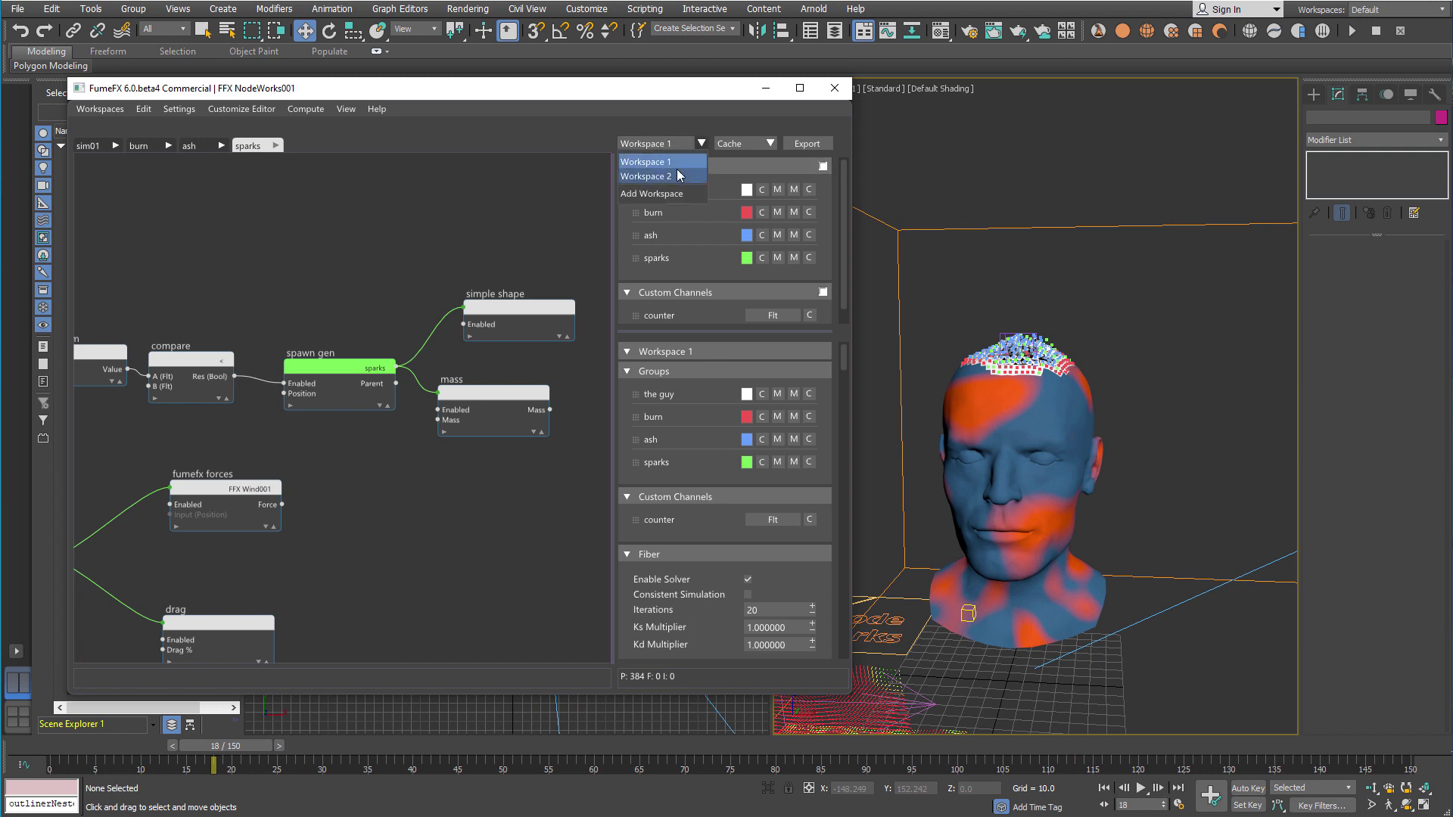
{"action": "left_click", "coordinate": [675, 174]}
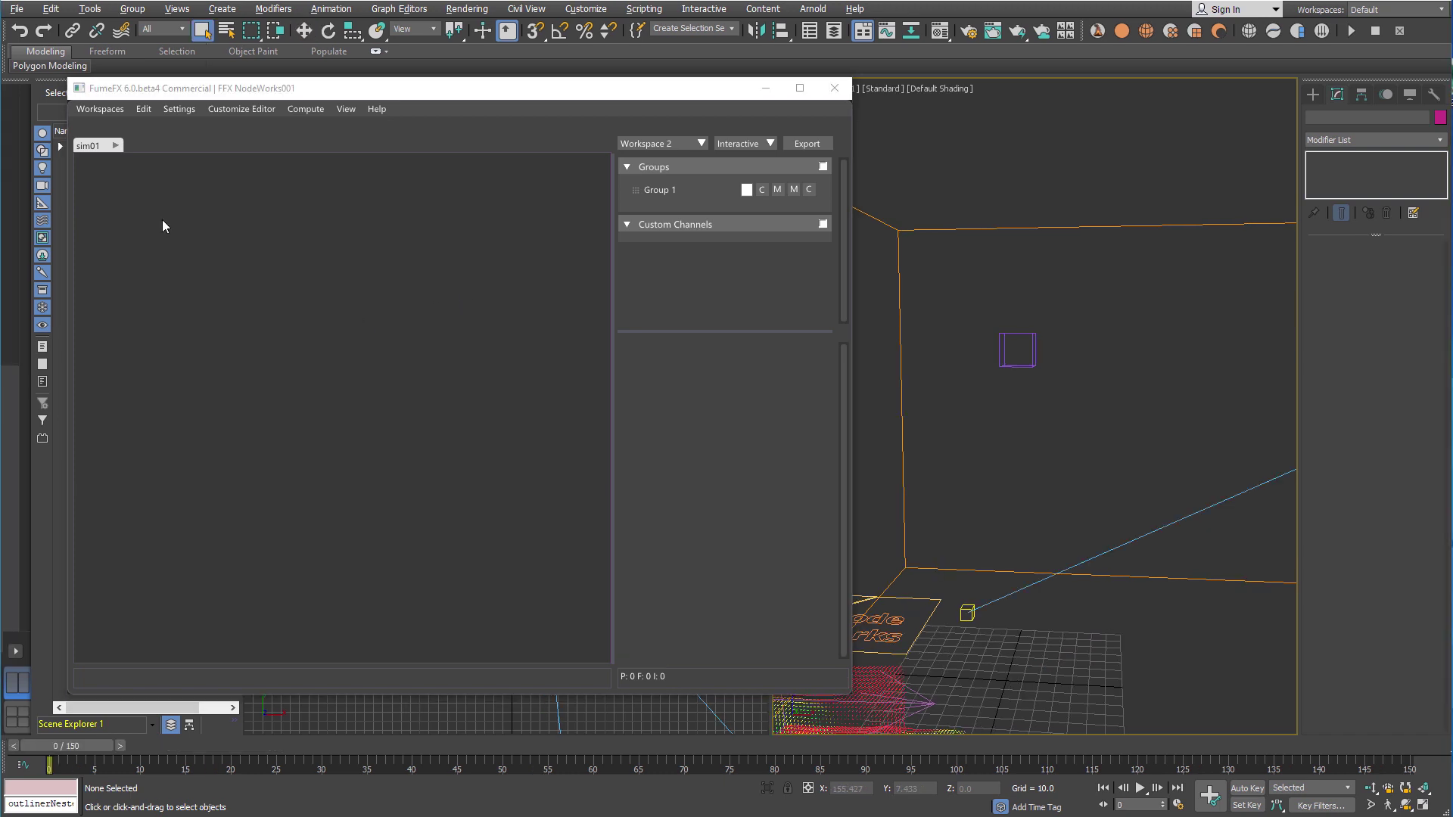
Examine the Arnold User Data Export attributes available in Workspace 2
{"action": "left_click", "coordinate": [182, 113]}
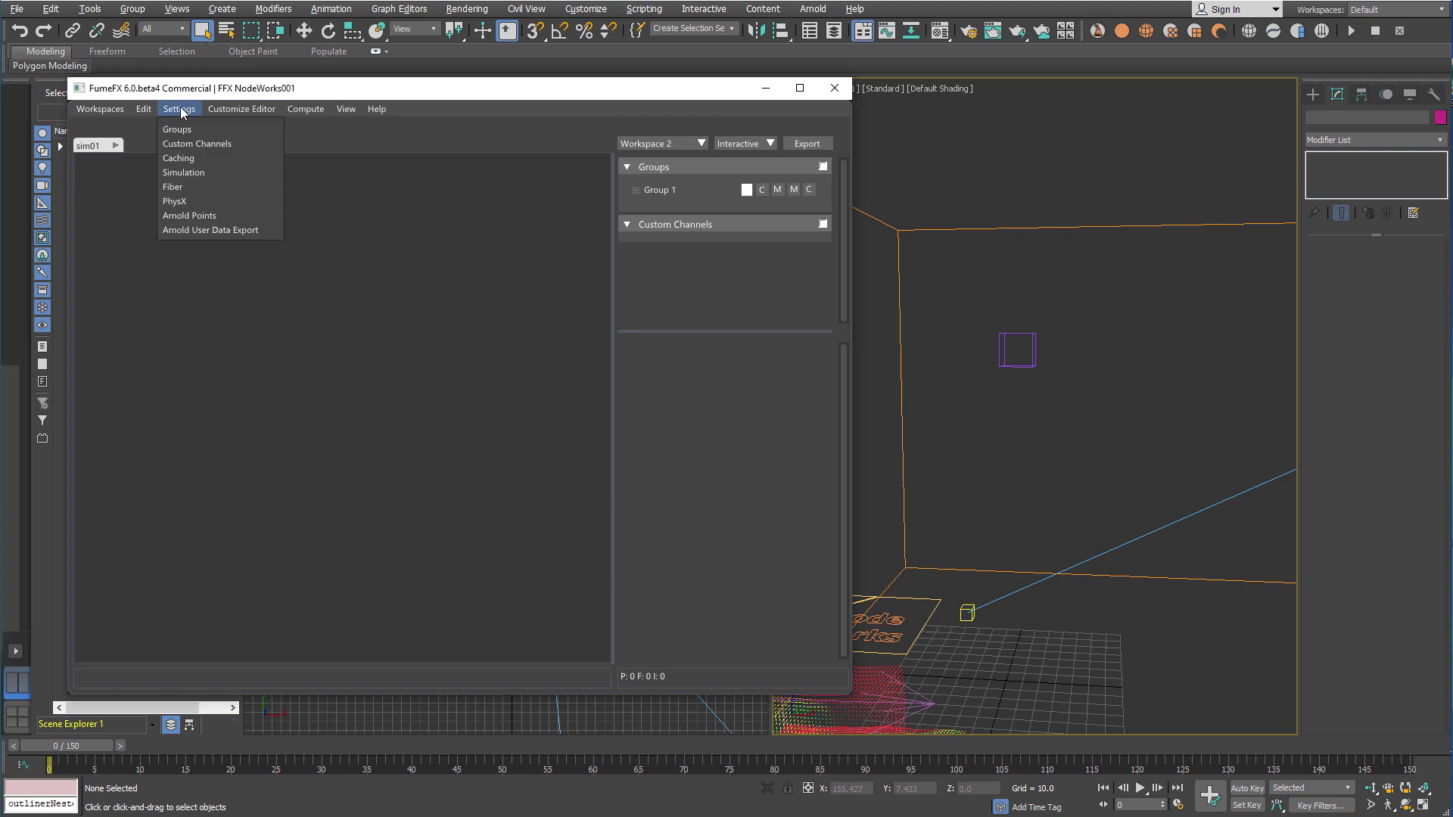
{"action": "left_click", "coordinate": [222, 226]}
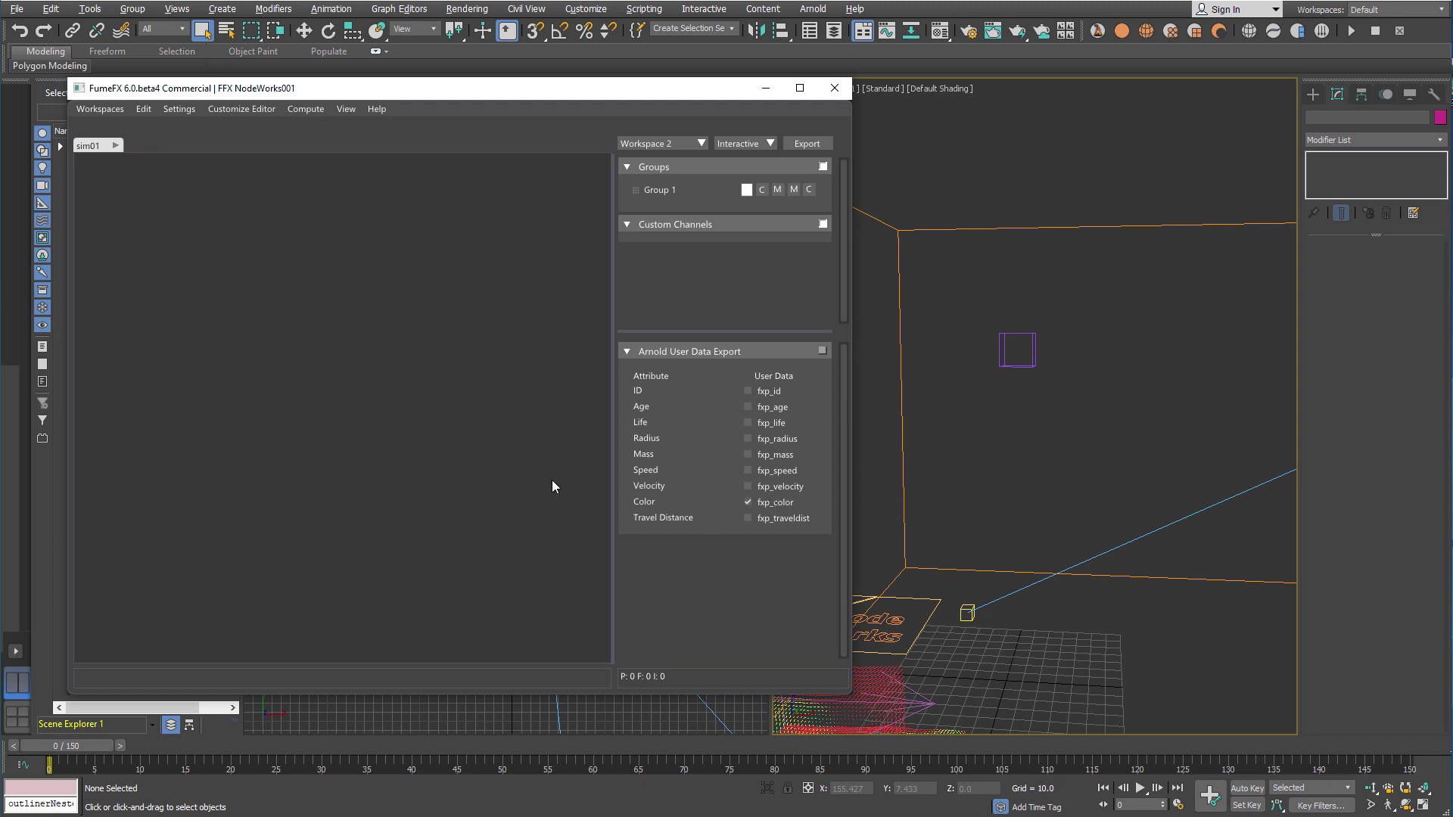
{"action": "left_click", "coordinate": [362, 450]}
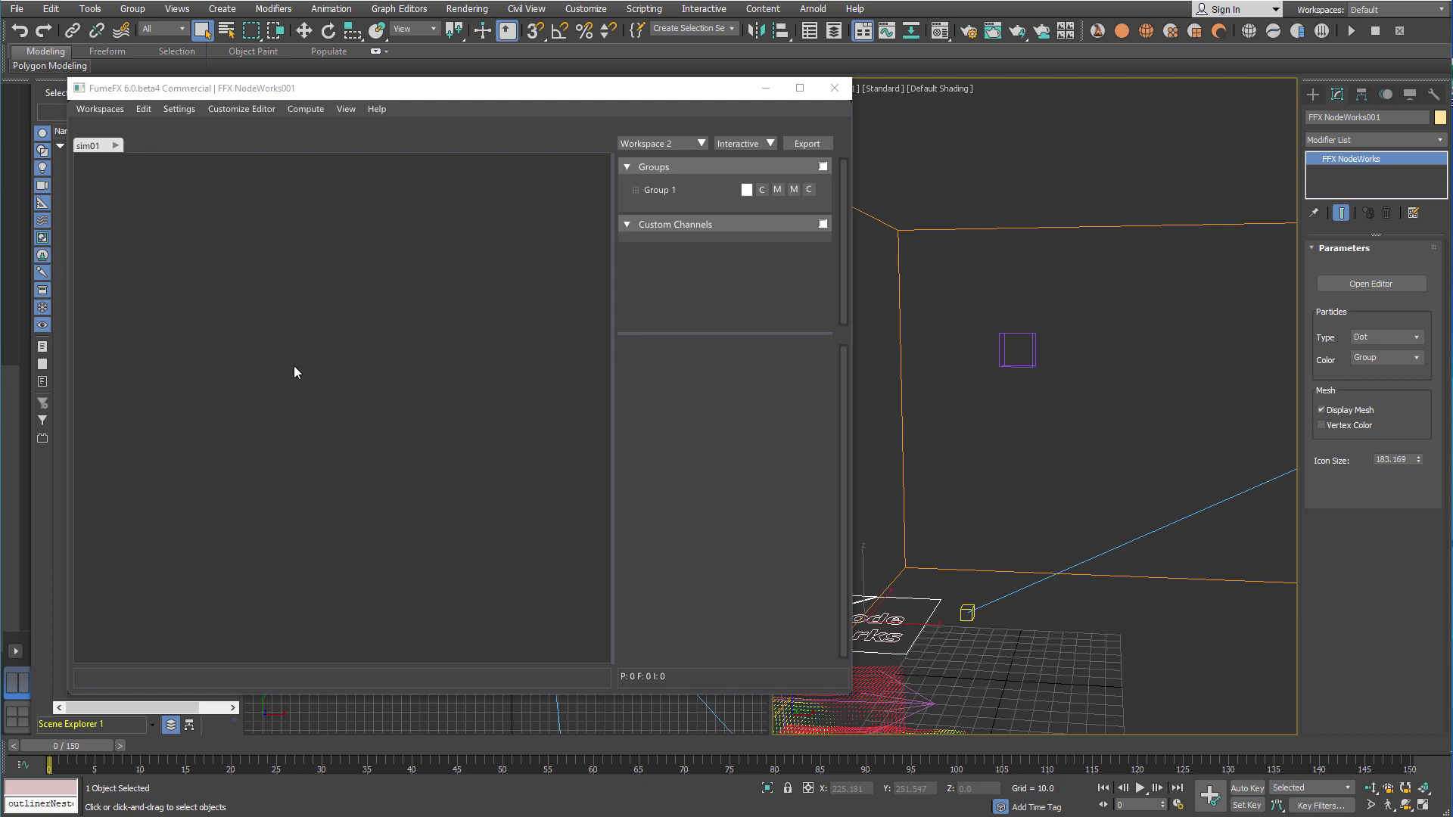
Add a Load Particle Cache node to Workspace 2 and load C:\FumeFXCaches\tutorial_0144.nxd into it
{"action": "right_click", "coordinate": [187, 292]}
{"action": "type", "text": "load"}
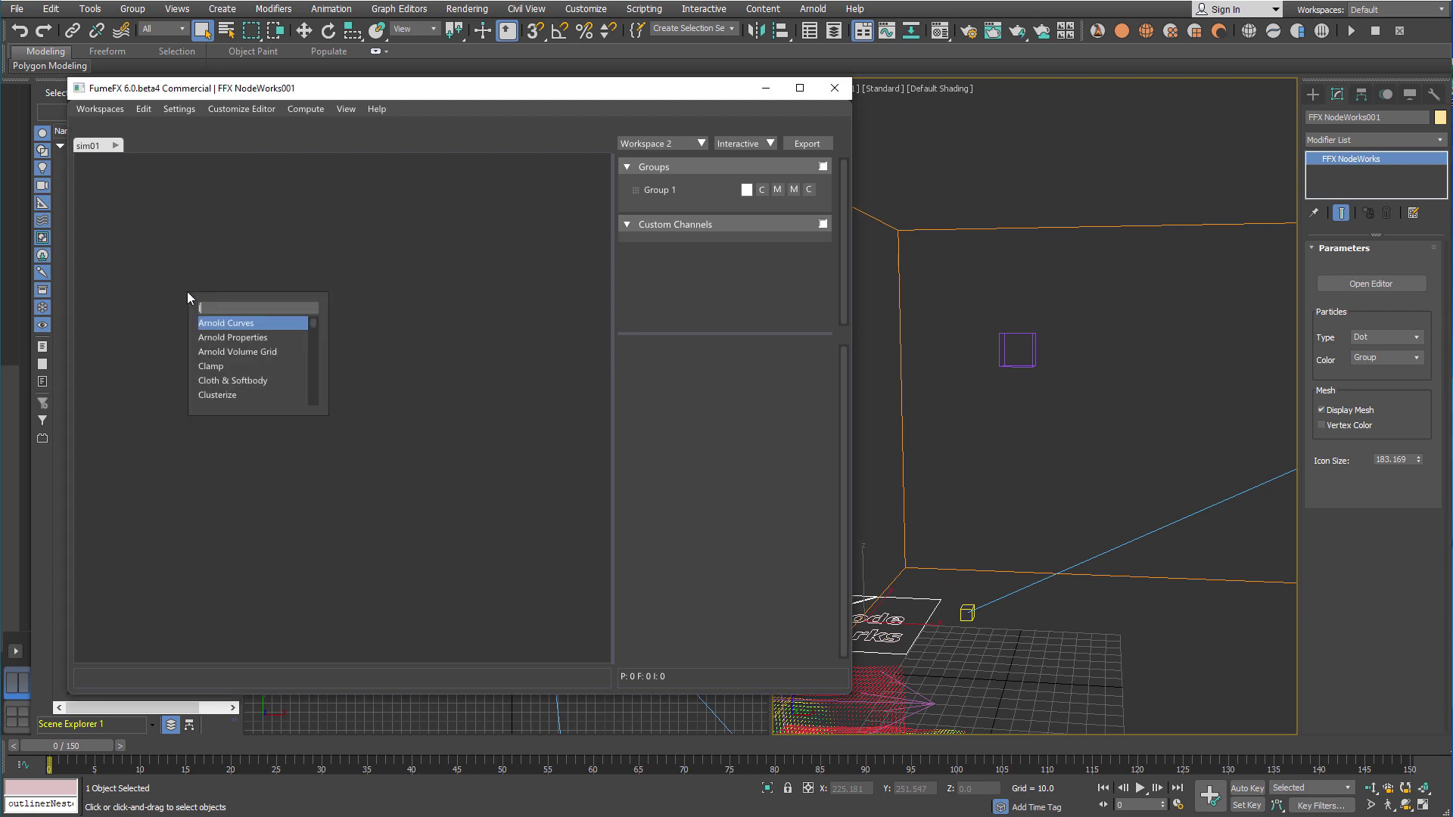
{"action": "key", "text": "Down"}
{"action": "key", "text": "Return"}
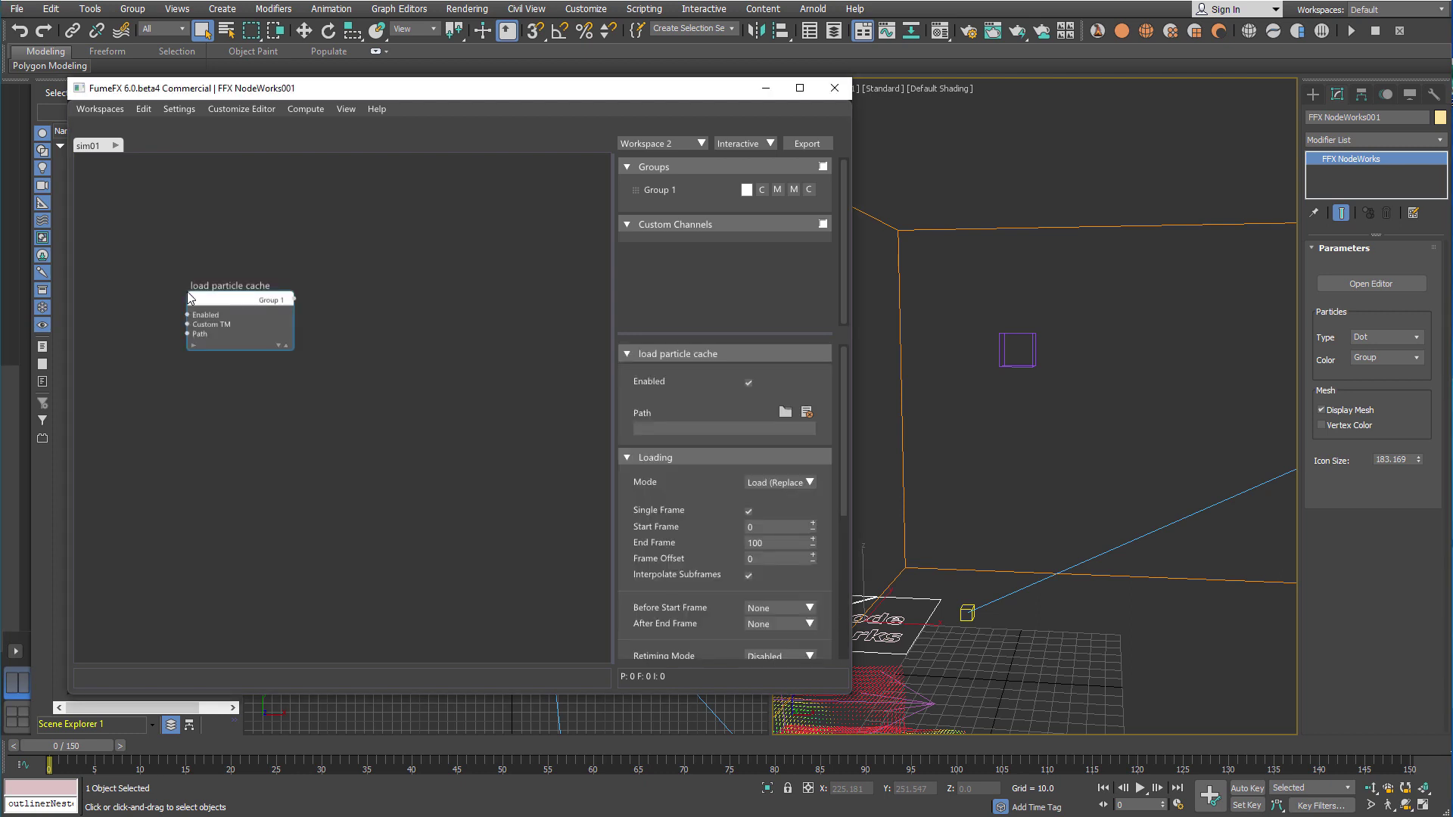
{"action": "left_click", "coordinate": [786, 411]}
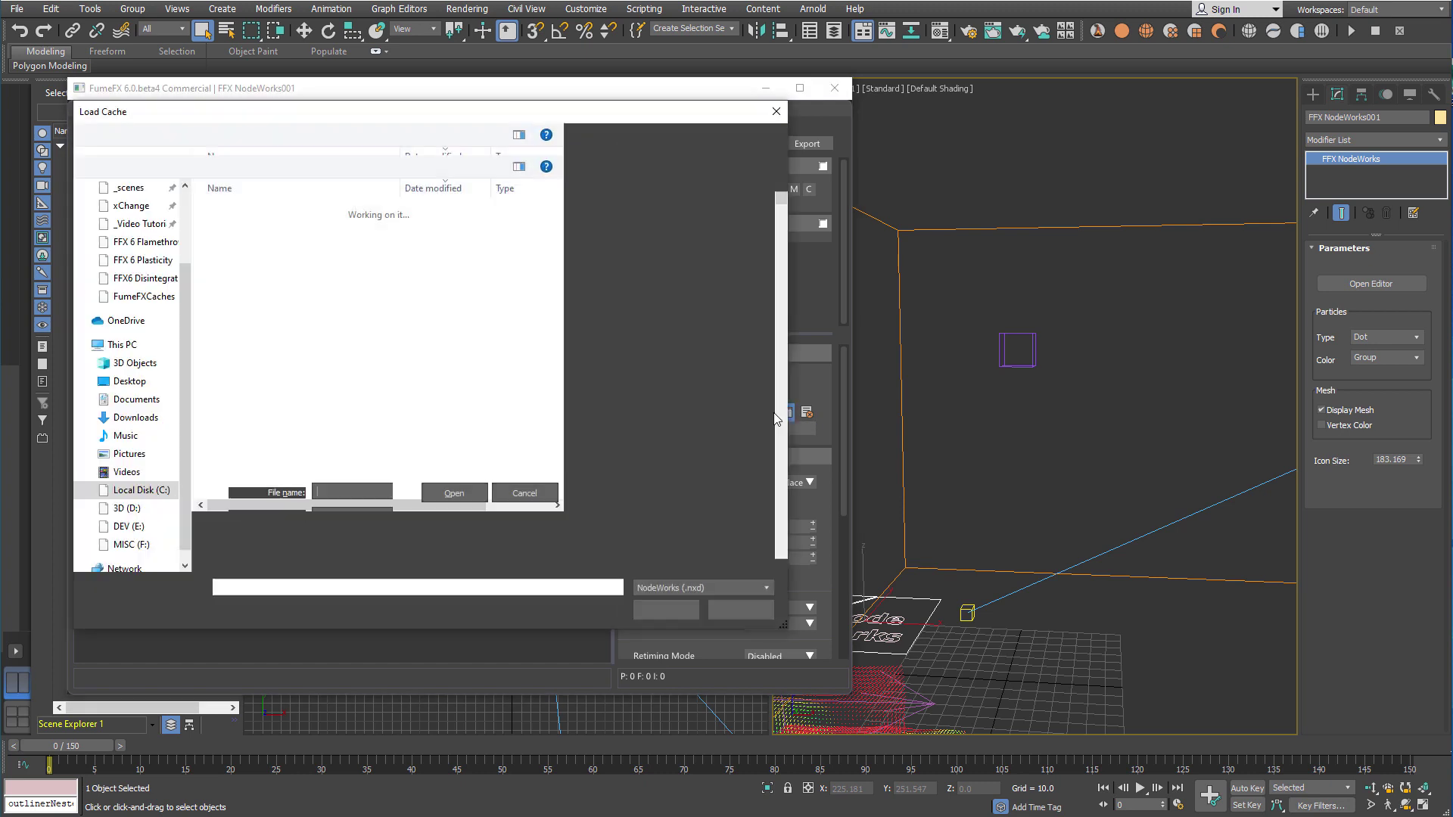
{"action": "double_click", "coordinate": [376, 368]}
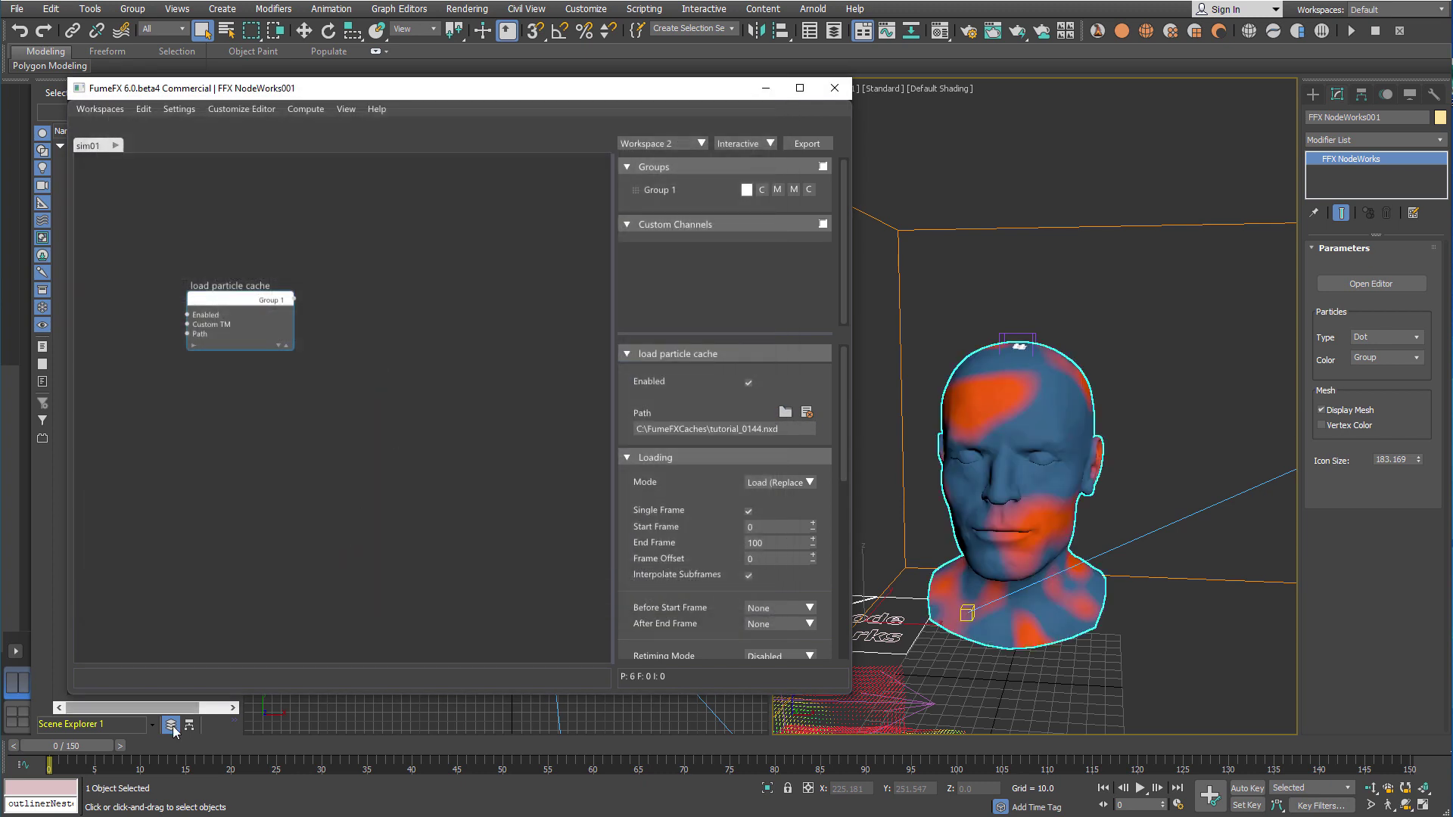
Set the NodeWorks particle display type to Point and scrub the timeline to preview the loaded cache
{"action": "left_click_drag", "start_coordinate": [109, 747], "coordinate": [497, 711]}
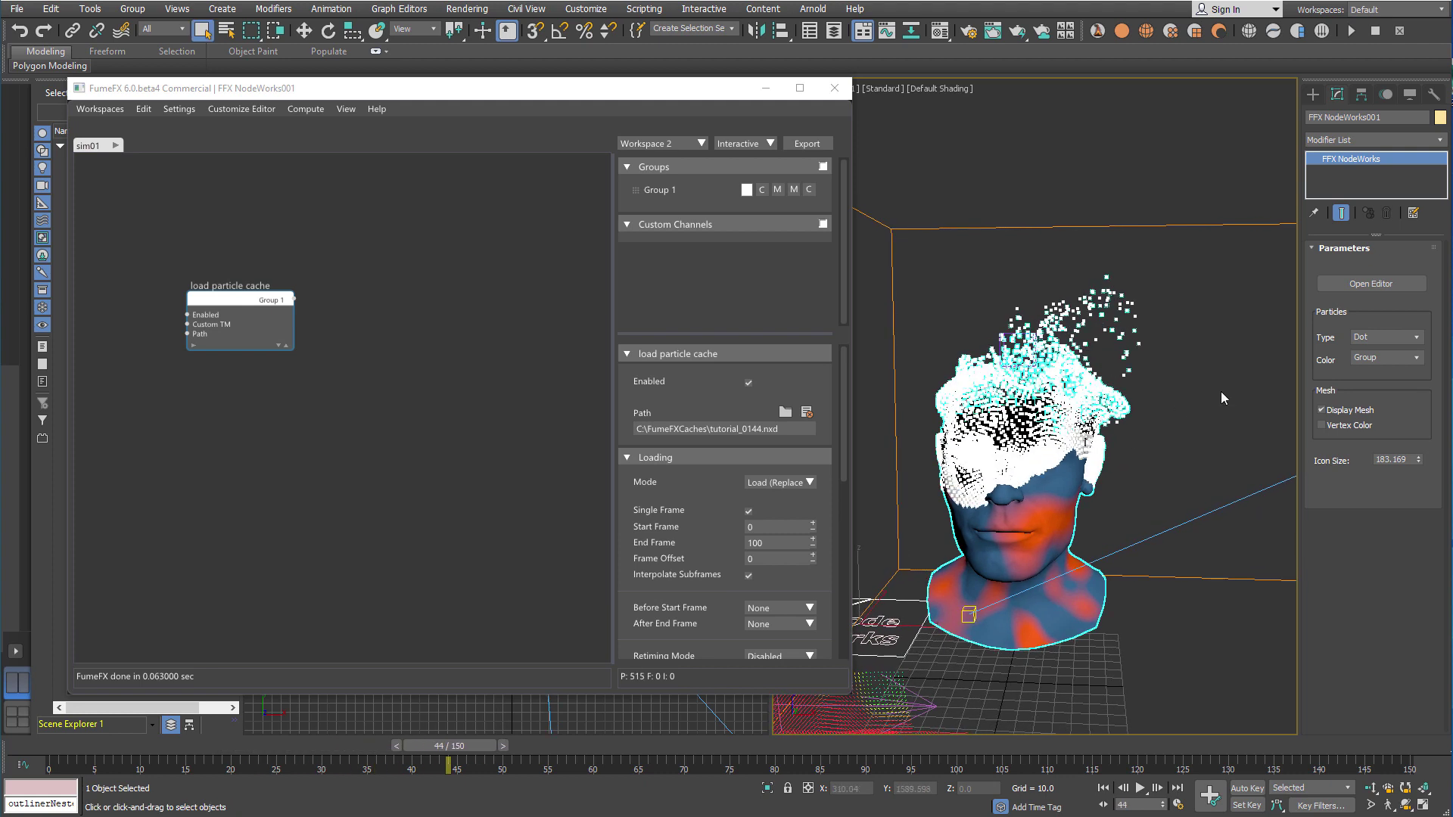
{"action": "left_click", "coordinate": [1410, 338]}
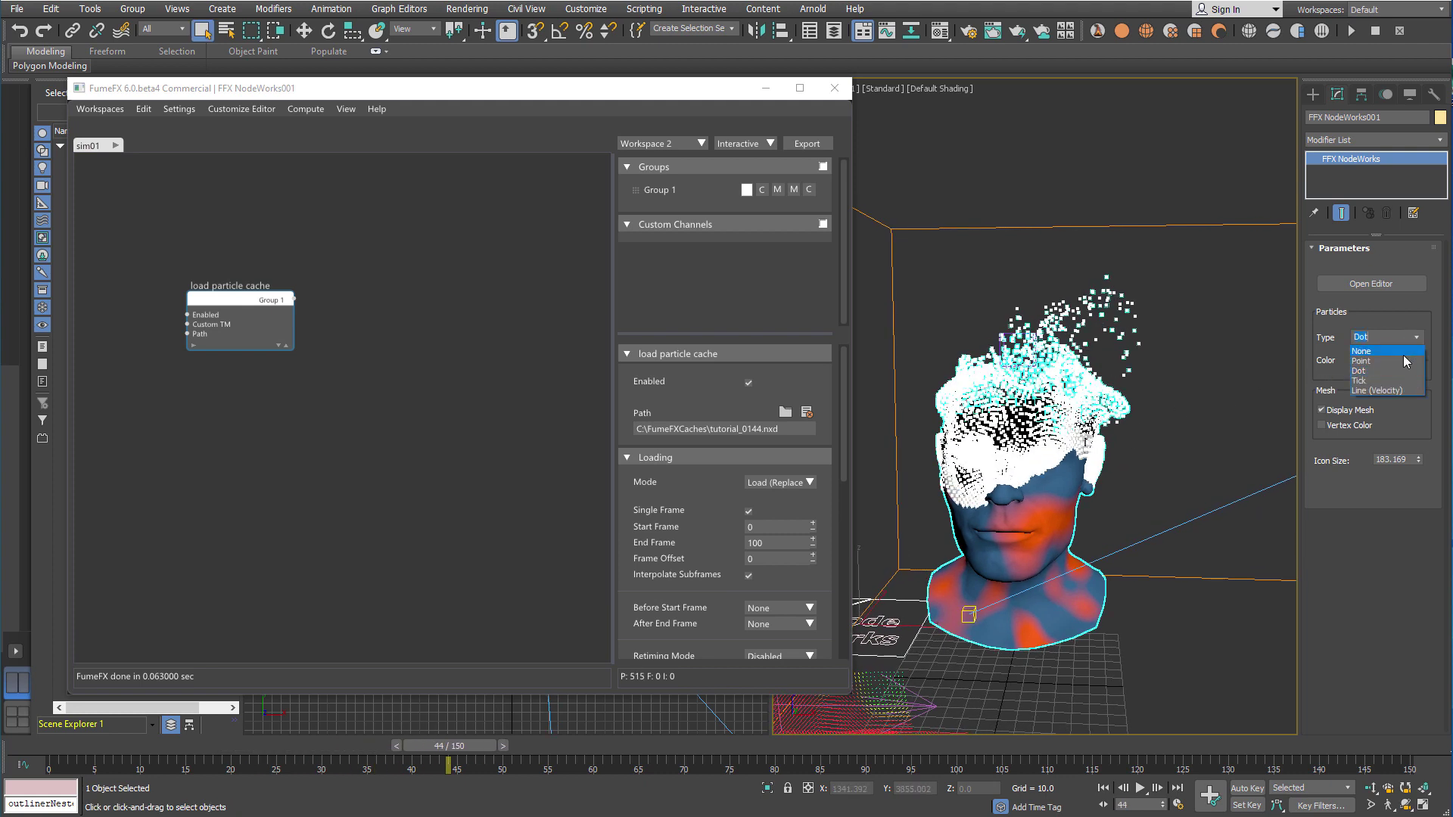
{"action": "left_click", "coordinate": [1405, 361]}
{"action": "left_click", "coordinate": [1274, 376]}
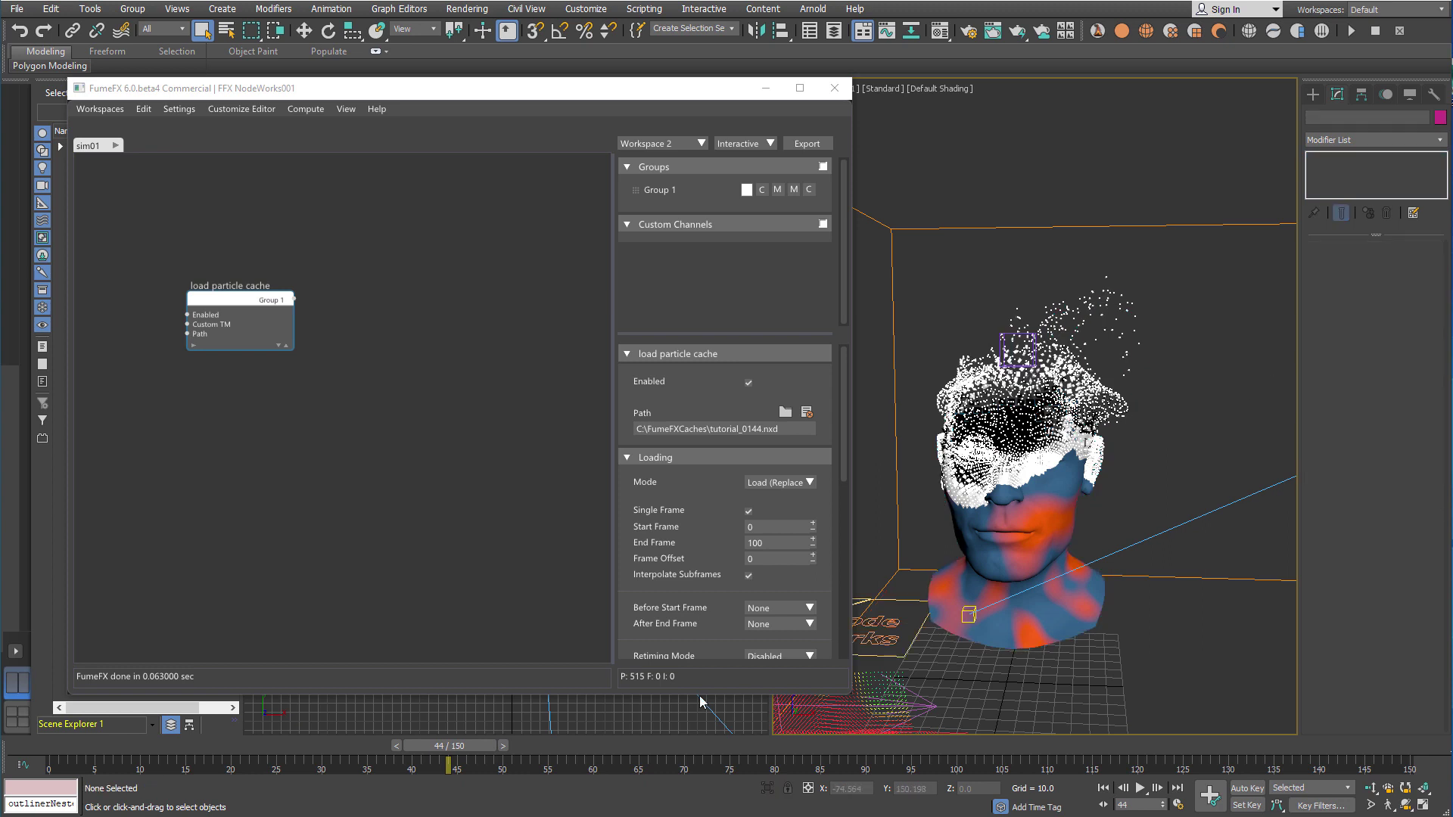
{"action": "left_click_drag", "start_coordinate": [159, 753], "coordinate": [386, 730]}
Enable Create Missing Groups and Create Missing Channels on the cache loader, and inspect the particles closely at frame 29
{"action": "left_click_drag", "start_coordinate": [702, 499], "coordinate": [721, 325]}
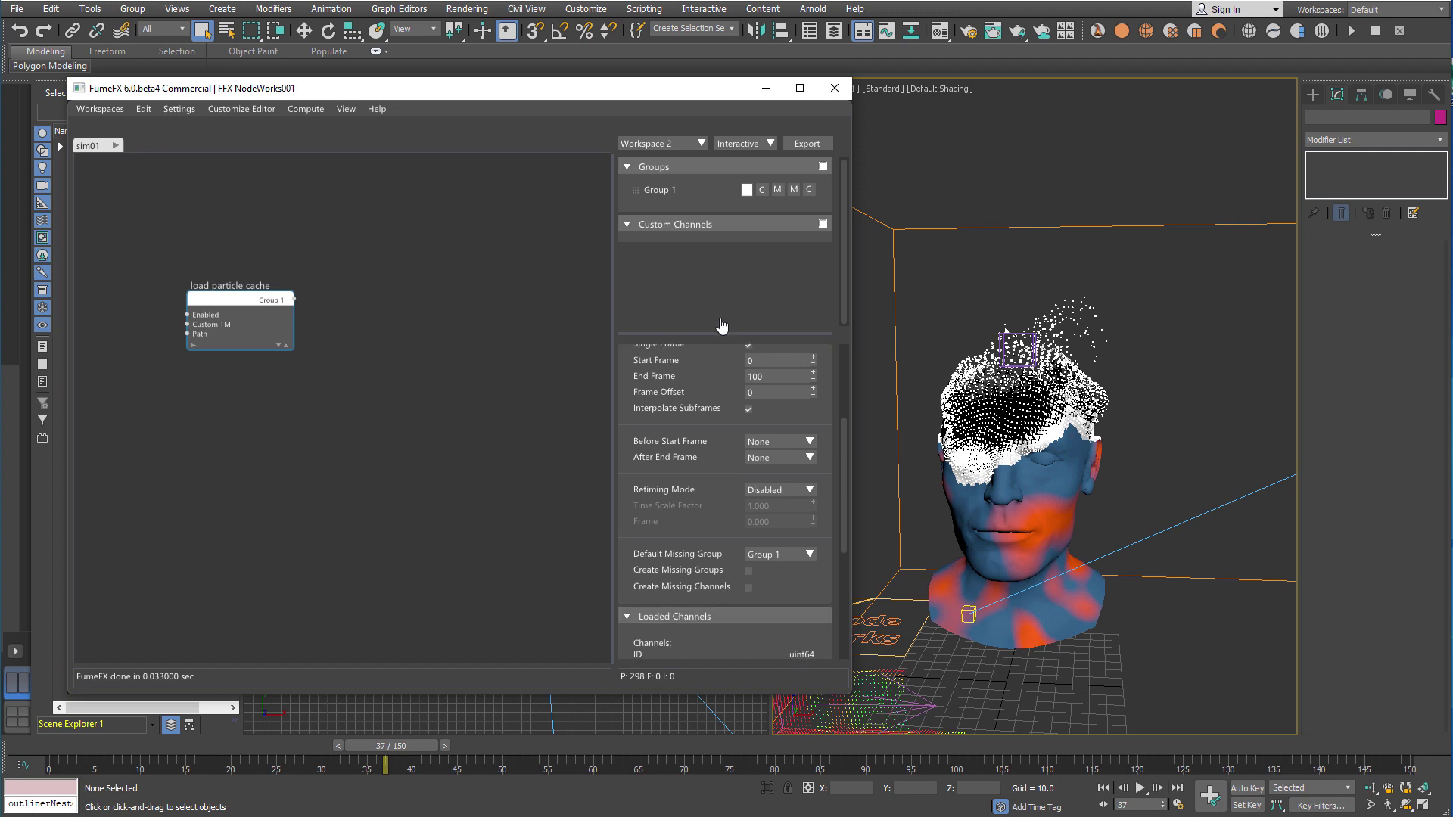
{"action": "left_click", "coordinate": [749, 572]}
{"action": "left_click", "coordinate": [749, 587]}
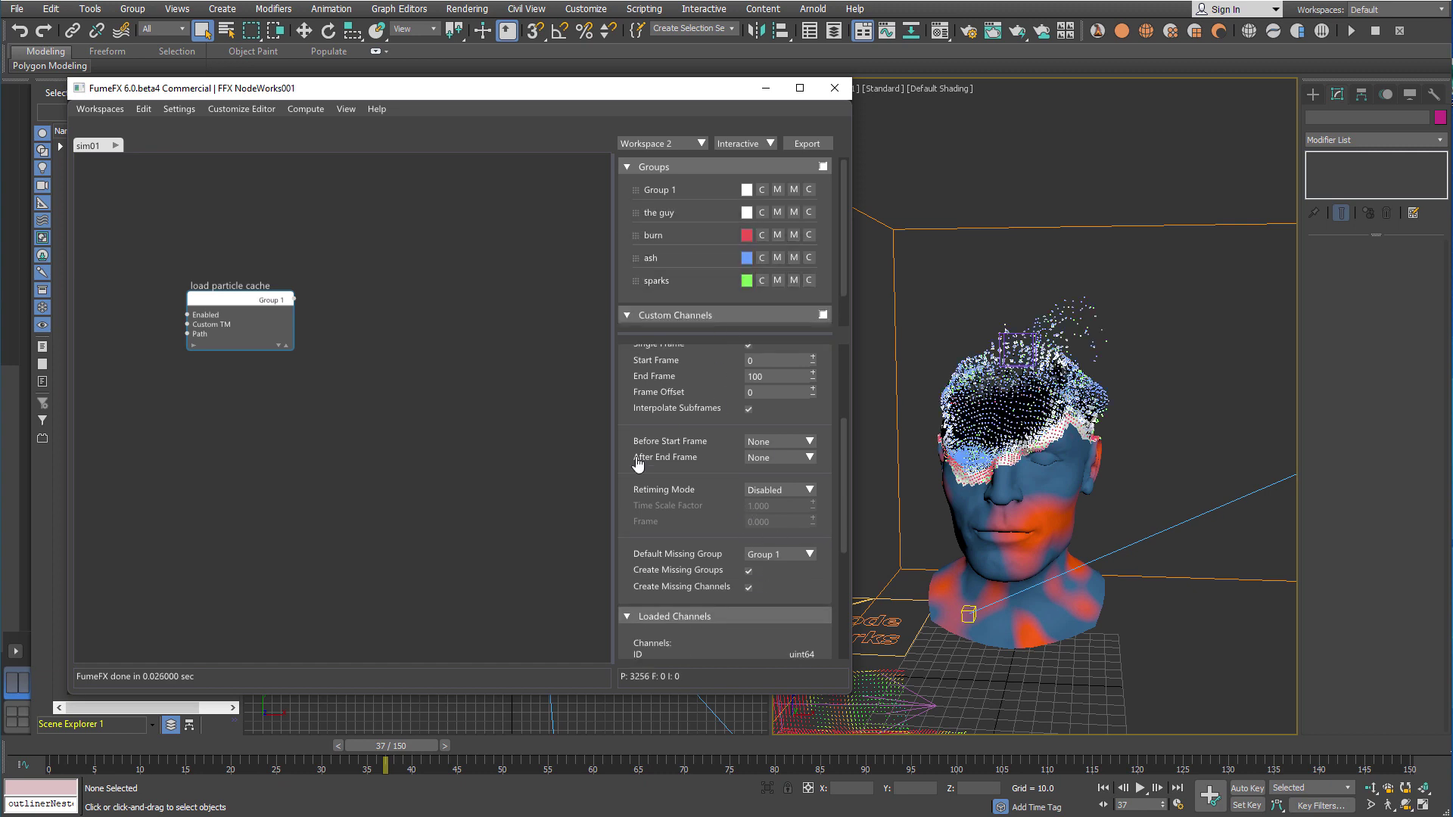
{"action": "left_click_drag", "start_coordinate": [253, 746], "coordinate": [324, 720]}
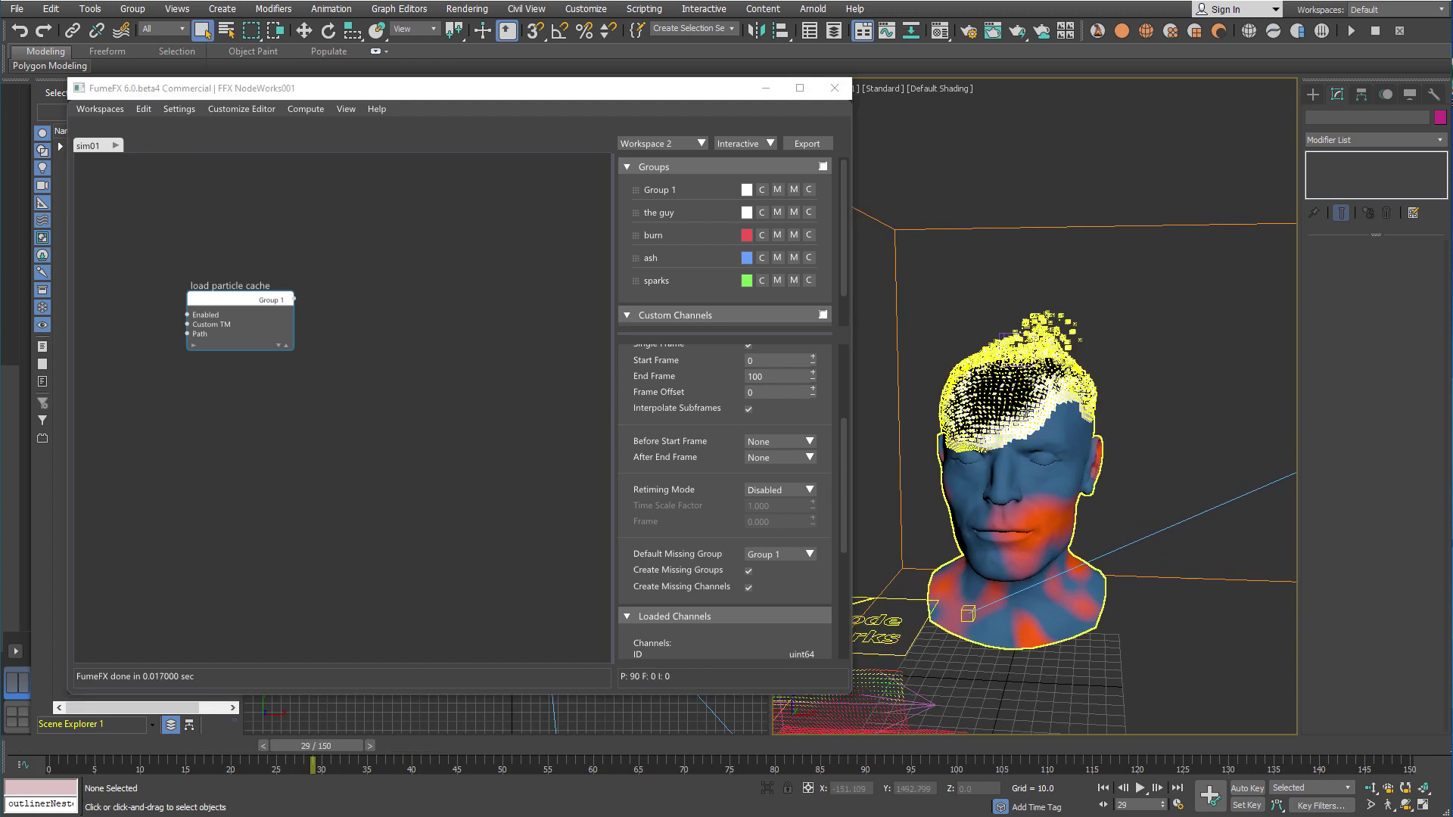
{"action": "scroll", "coordinate": [1018, 388], "scroll_direction": "up", "scroll_amount": 6}
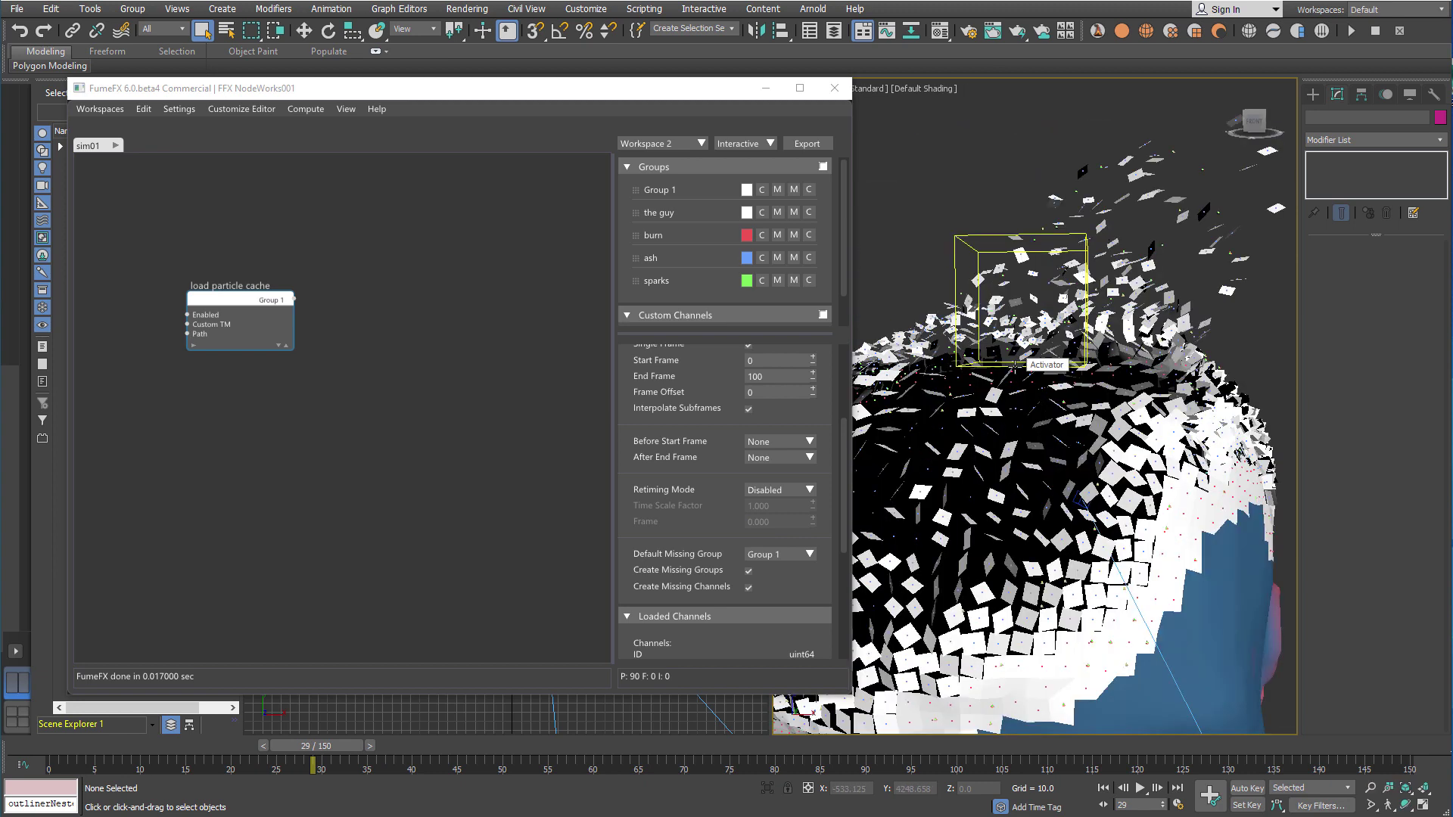
{"action": "scroll", "coordinate": [1017, 388], "scroll_direction": "down", "scroll_amount": 3}
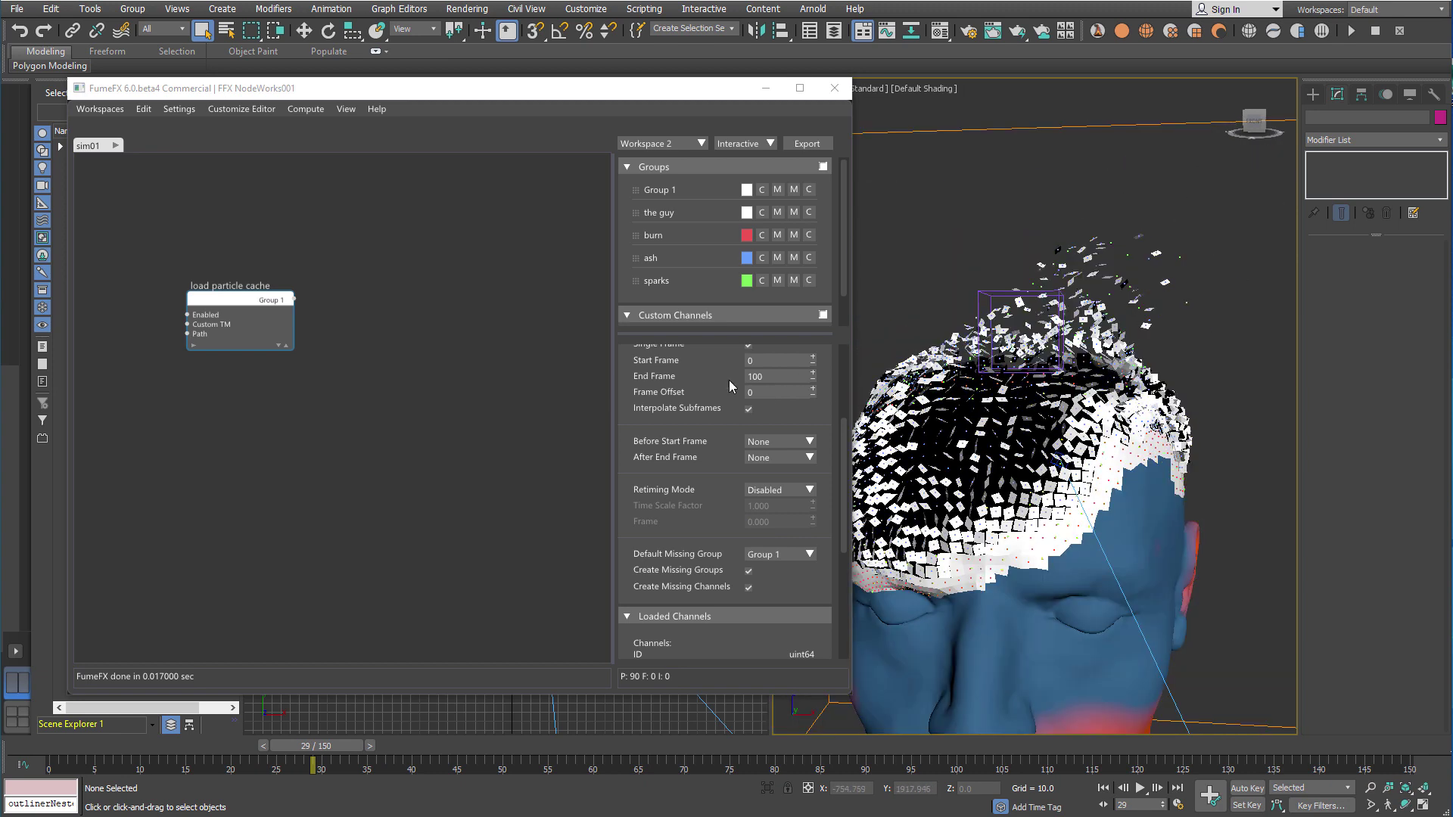
Create a particle group node for the burn group below the Load Particle Cache node
{"action": "left_click", "coordinate": [224, 396]}
{"action": "right_click", "coordinate": [219, 397]}
{"action": "mouse_move", "coordinate": [243, 411]}
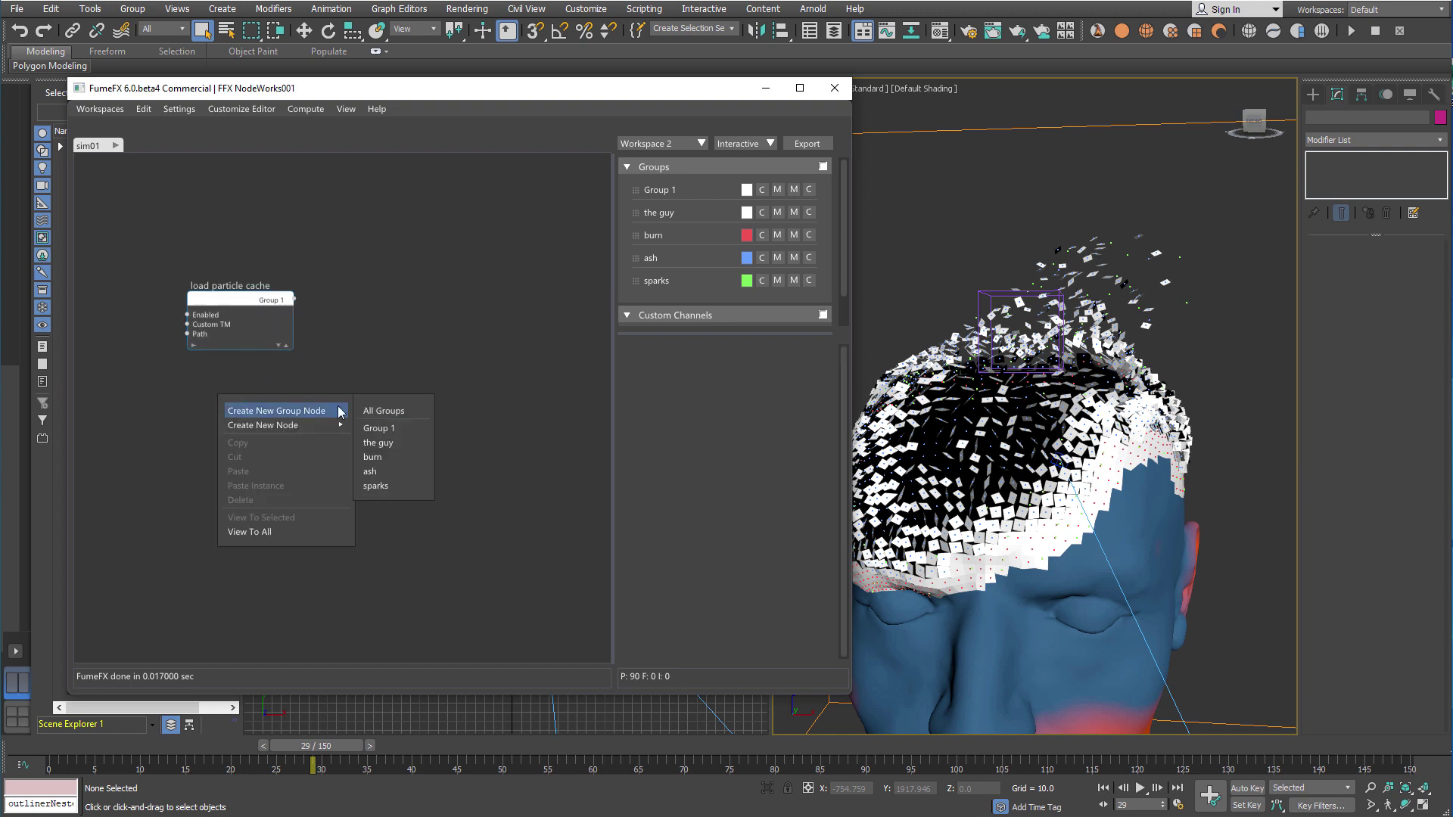
{"action": "left_click", "coordinate": [382, 457]}
Connect a new Simple Shape node to the burn group node and set its type to Pyramid
{"action": "mouse_move", "coordinate": [269, 403]}
{"action": "left_mouse_down"}
{"action": "mouse_move", "coordinate": [260, 412]}
{"action": "mouse_move", "coordinate": [314, 410]}
{"action": "mouse_move", "coordinate": [382, 385]}
{"action": "left_mouse_up"}
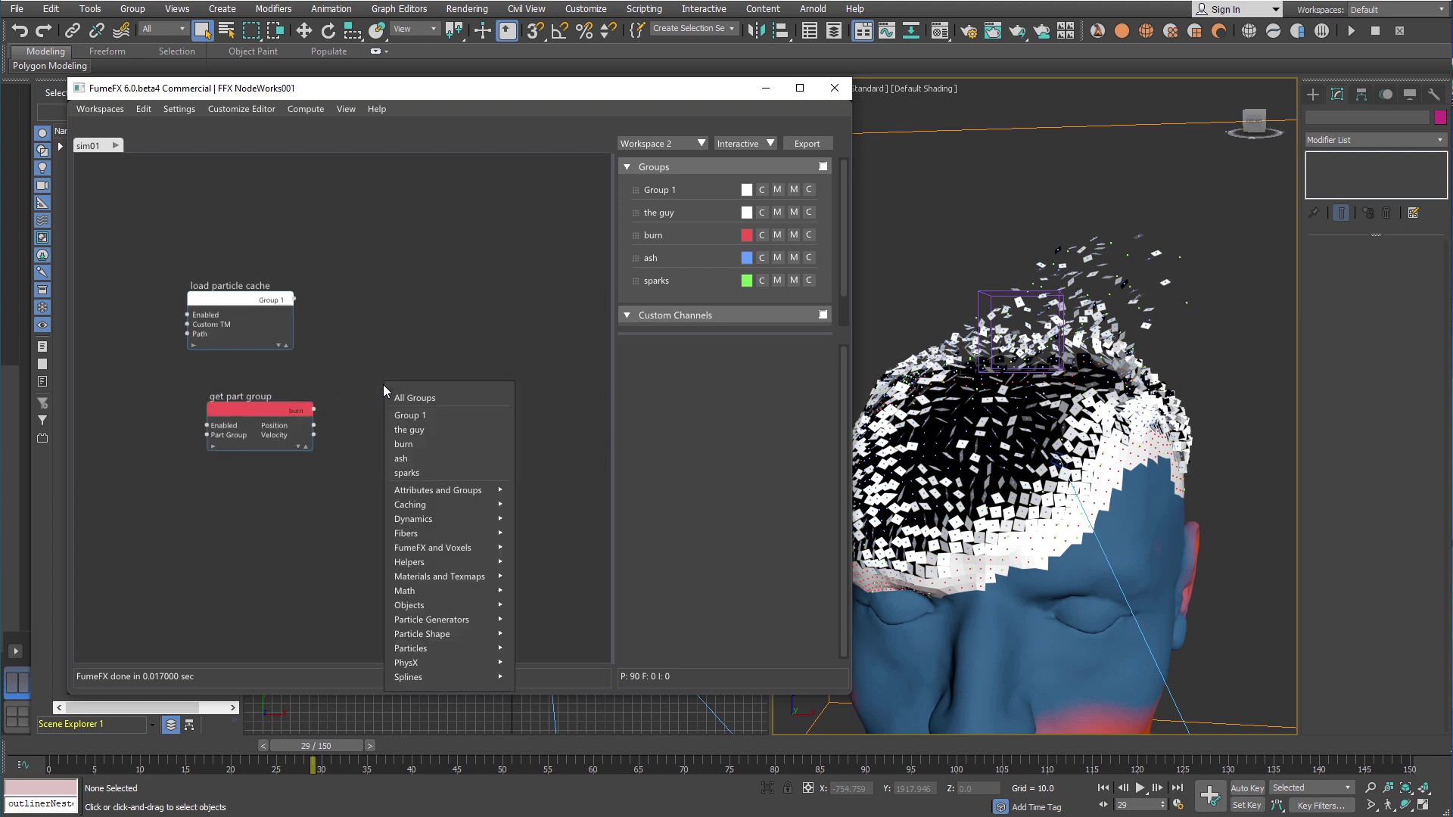
{"action": "type", "text": "sim"}
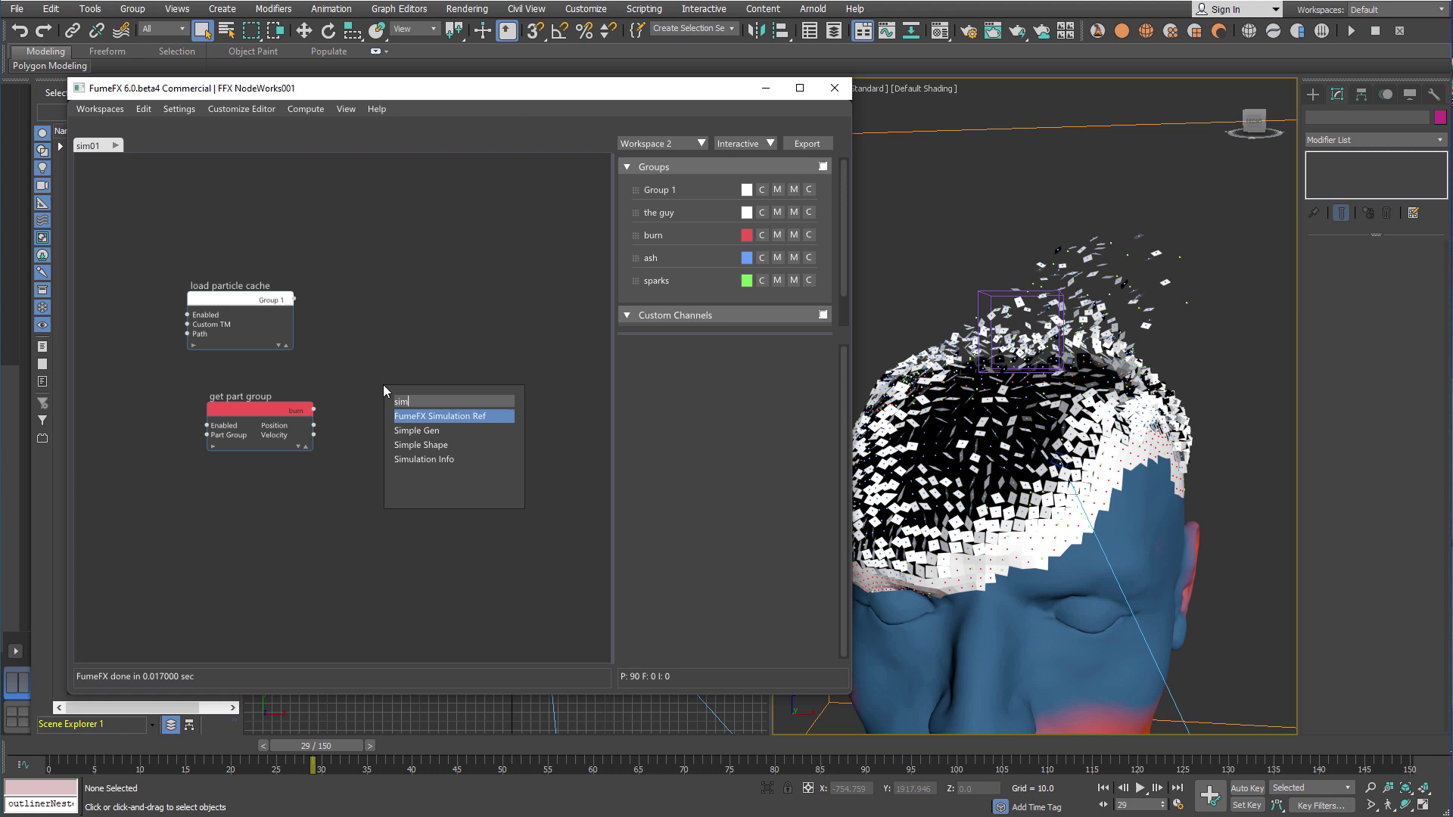
{"action": "type", "text": "ple"}
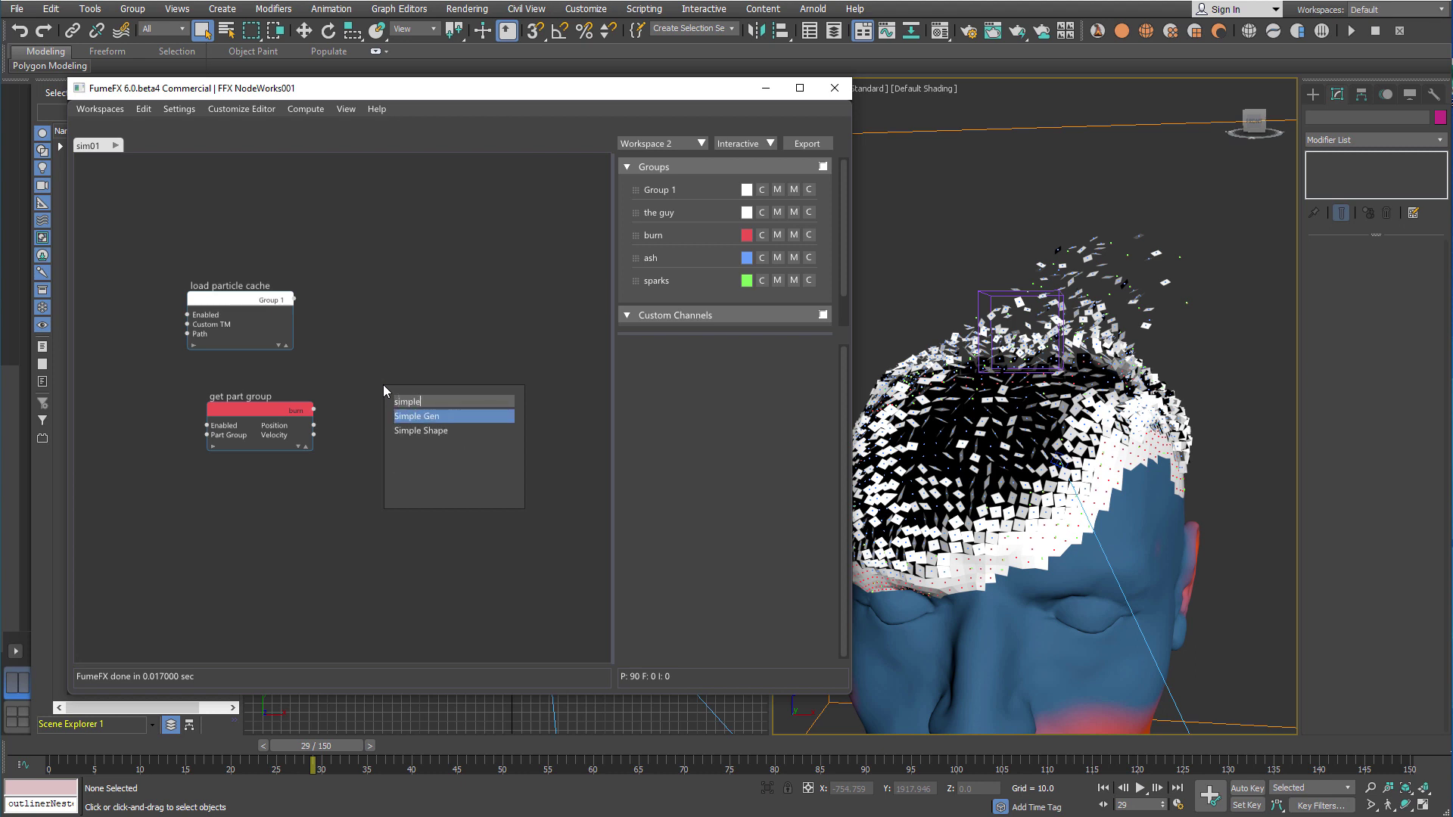
{"action": "key", "text": "Down"}
{"action": "key", "text": "Return"}
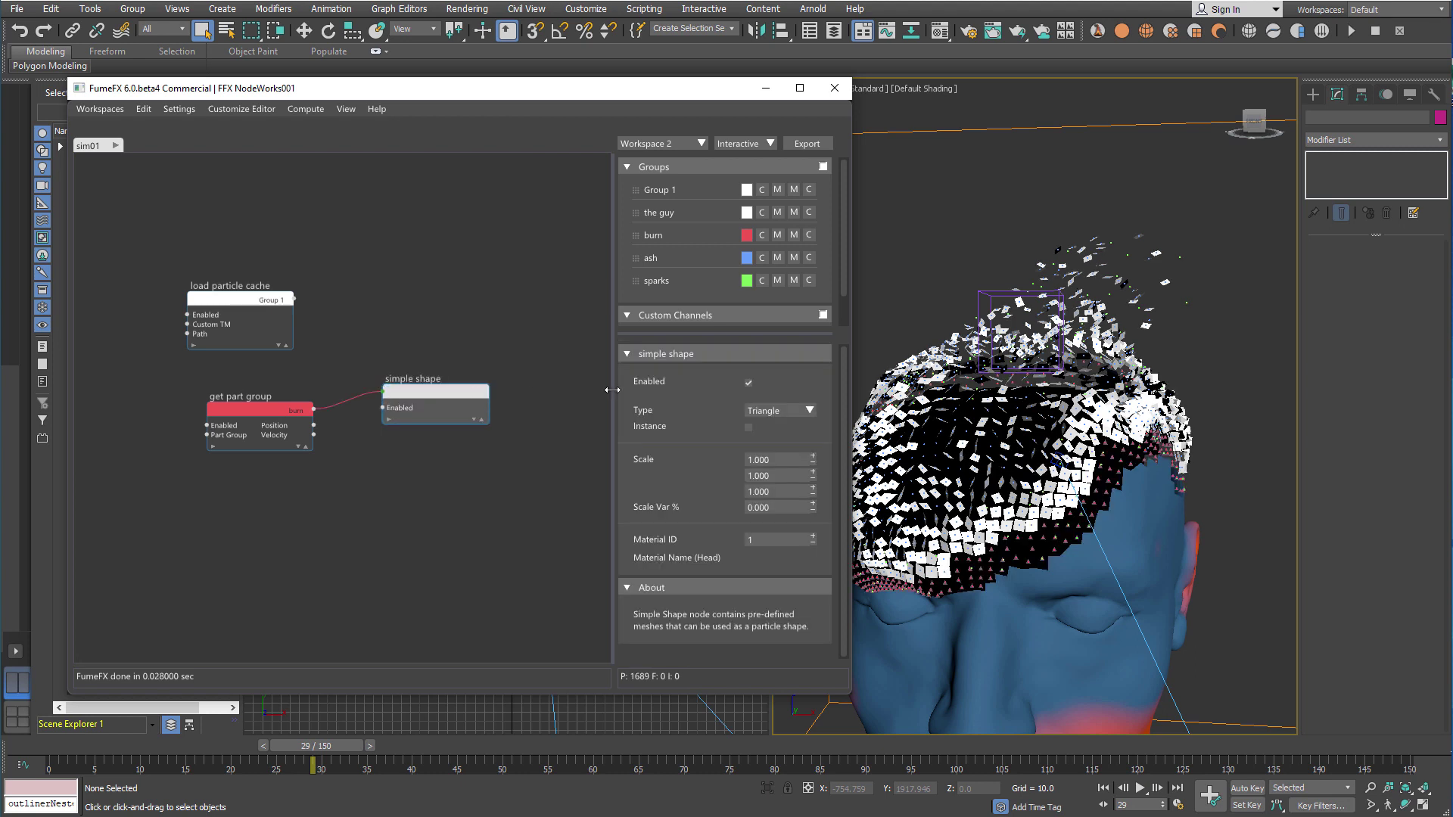
{"action": "left_click", "coordinate": [785, 411]}
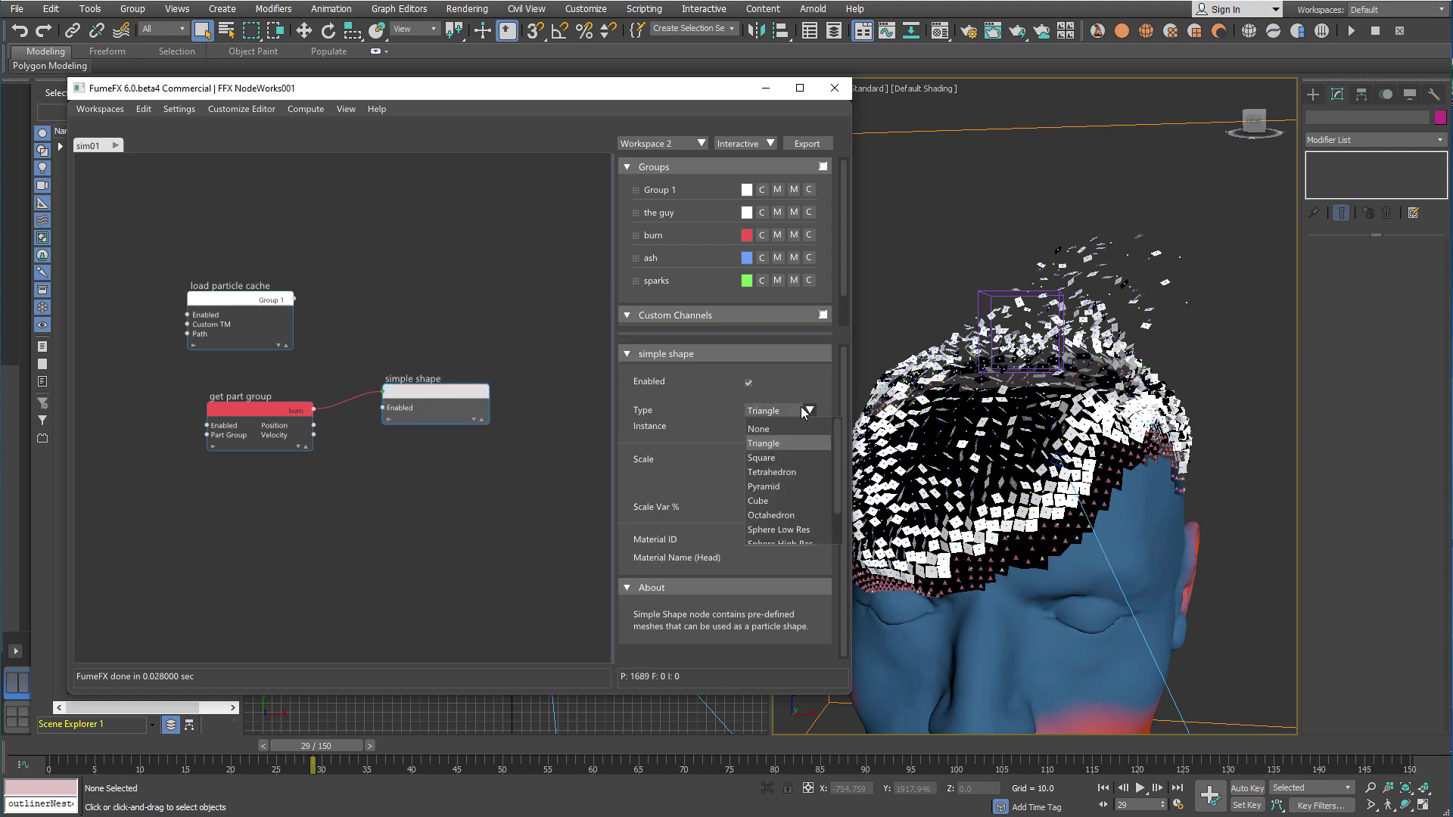
{"action": "left_click", "coordinate": [764, 486]}
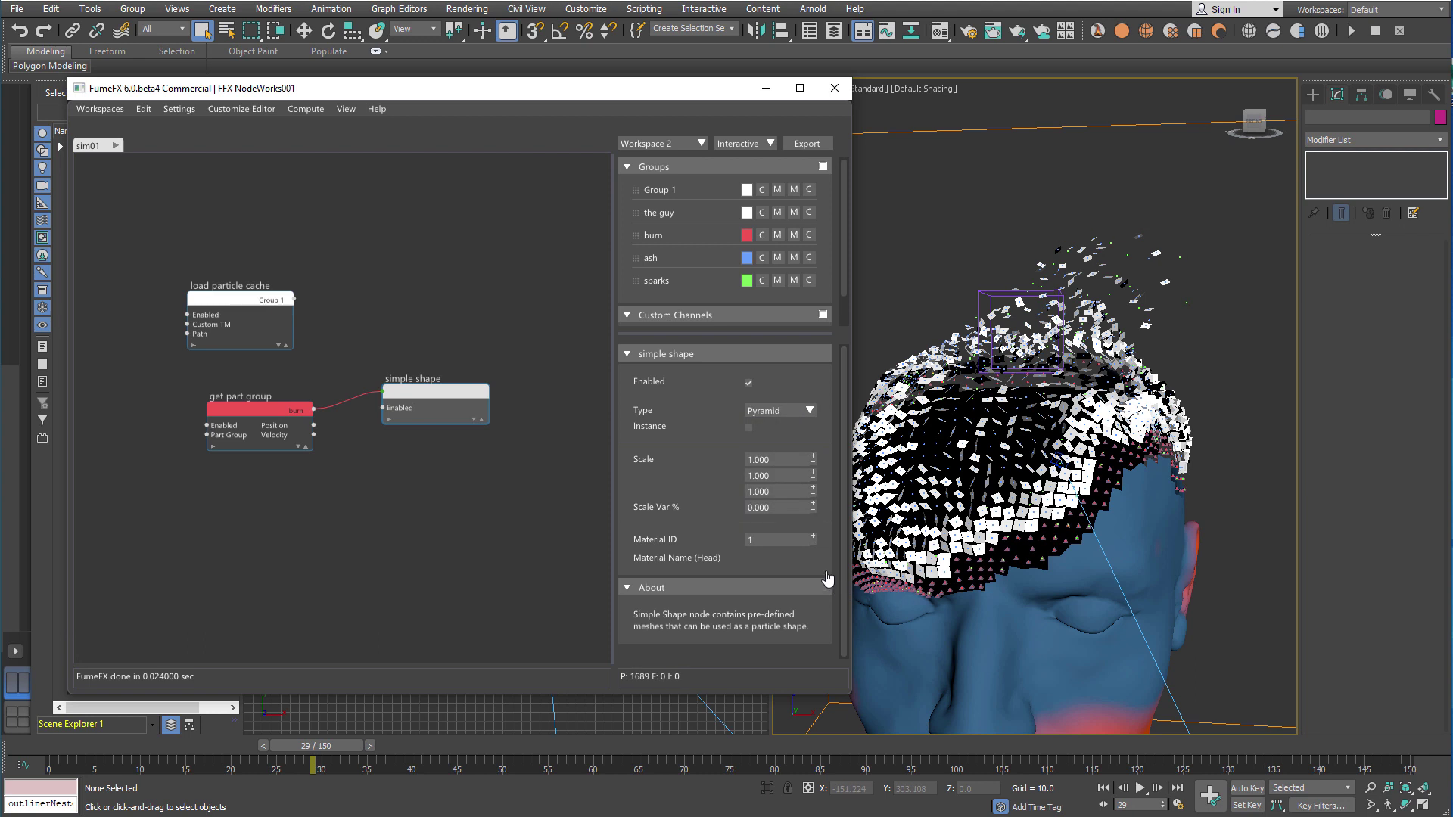
Set the pyramid shape's scale to 5 on all three axes and its scale variation to 5 %
{"action": "left_click", "coordinate": [746, 460]}
{"action": "left_click_drag", "start_coordinate": [746, 466], "coordinate": [714, 464]}
{"action": "type", "text": "5"}
{"action": "key", "text": "Tab"}
{"action": "type", "text": "5"}
{"action": "key", "text": "Return"}
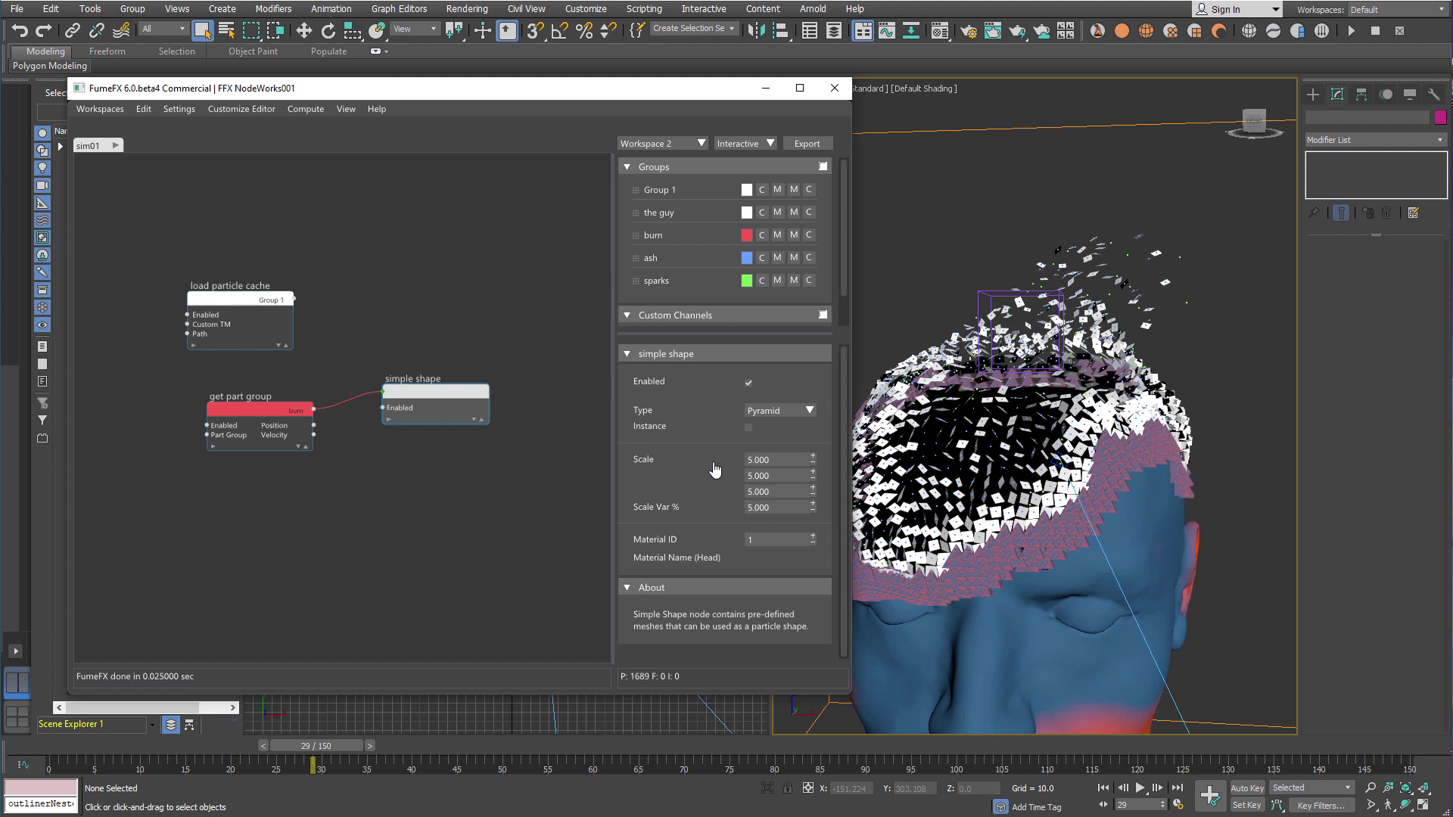
Create a particle group node for the ash group below the burn group node
{"action": "right_click", "coordinate": [233, 518]}
{"action": "mouse_move", "coordinate": [280, 538]}
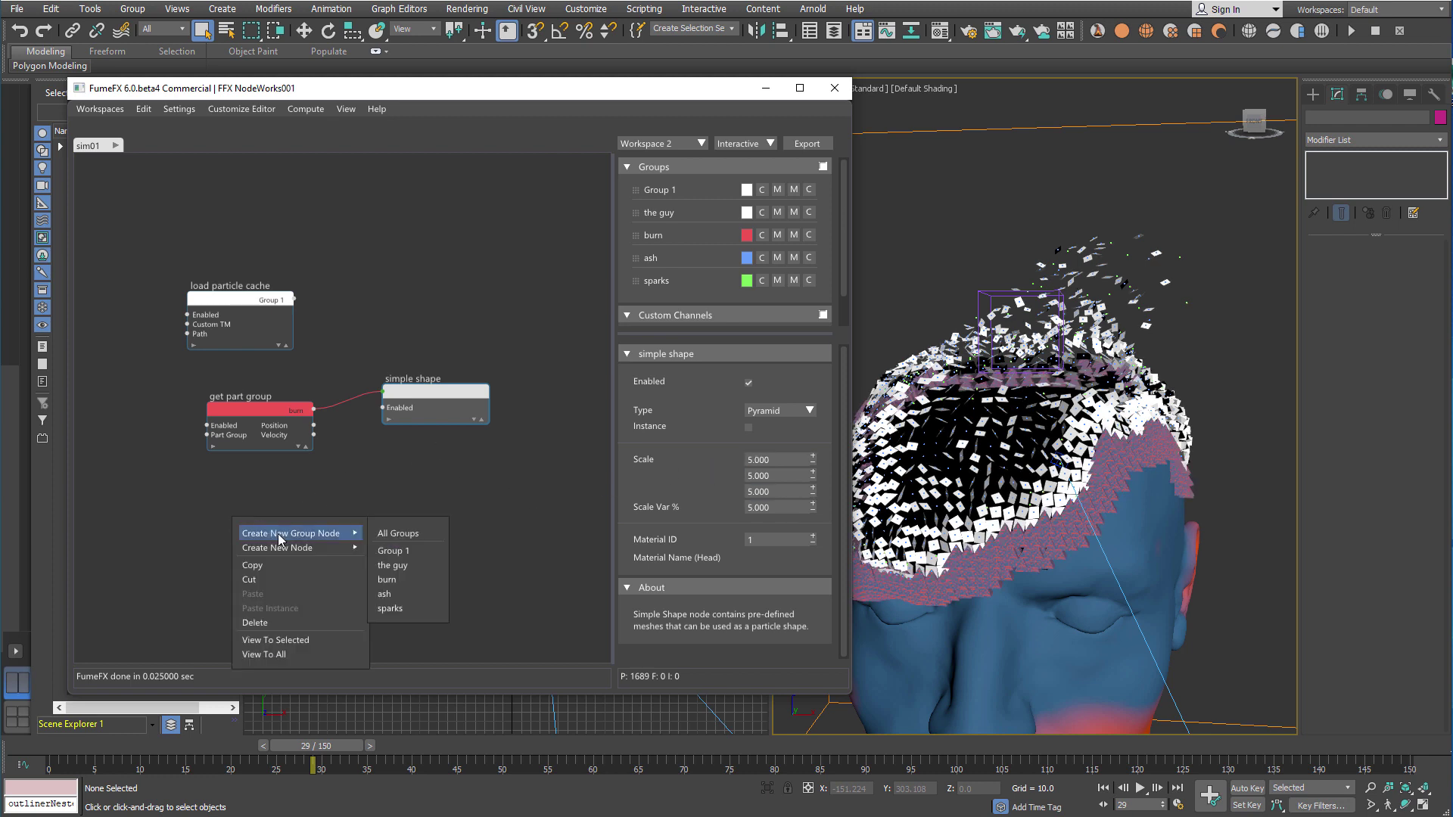
{"action": "left_click", "coordinate": [390, 592]}
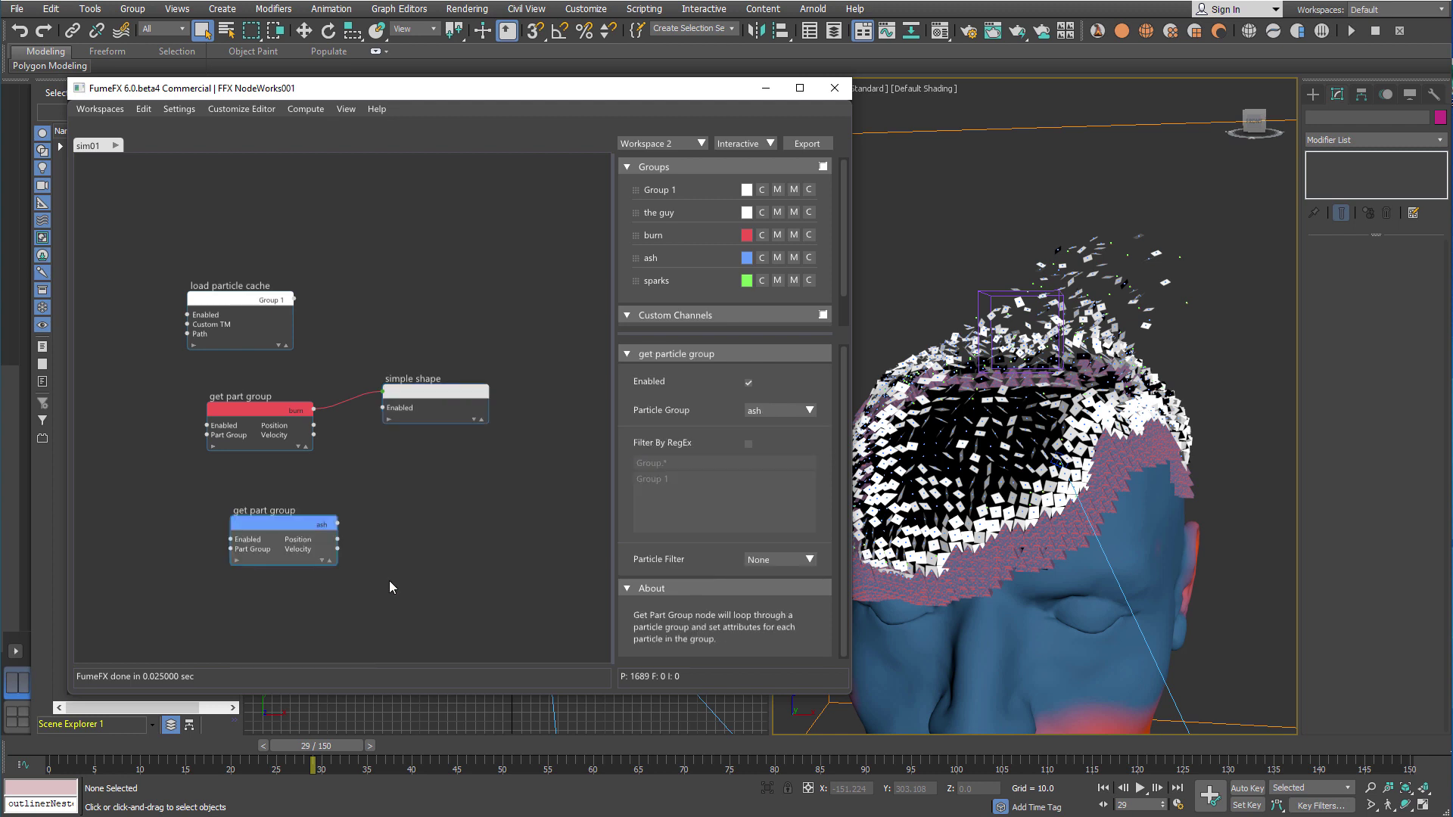
Connect a new Simple Shape node to the ash group node and set its type to Cube
{"action": "left_click_drag", "start_coordinate": [337, 538], "coordinate": [385, 514]}
{"action": "type", "text": "simple"}
{"action": "key", "text": "Down"}
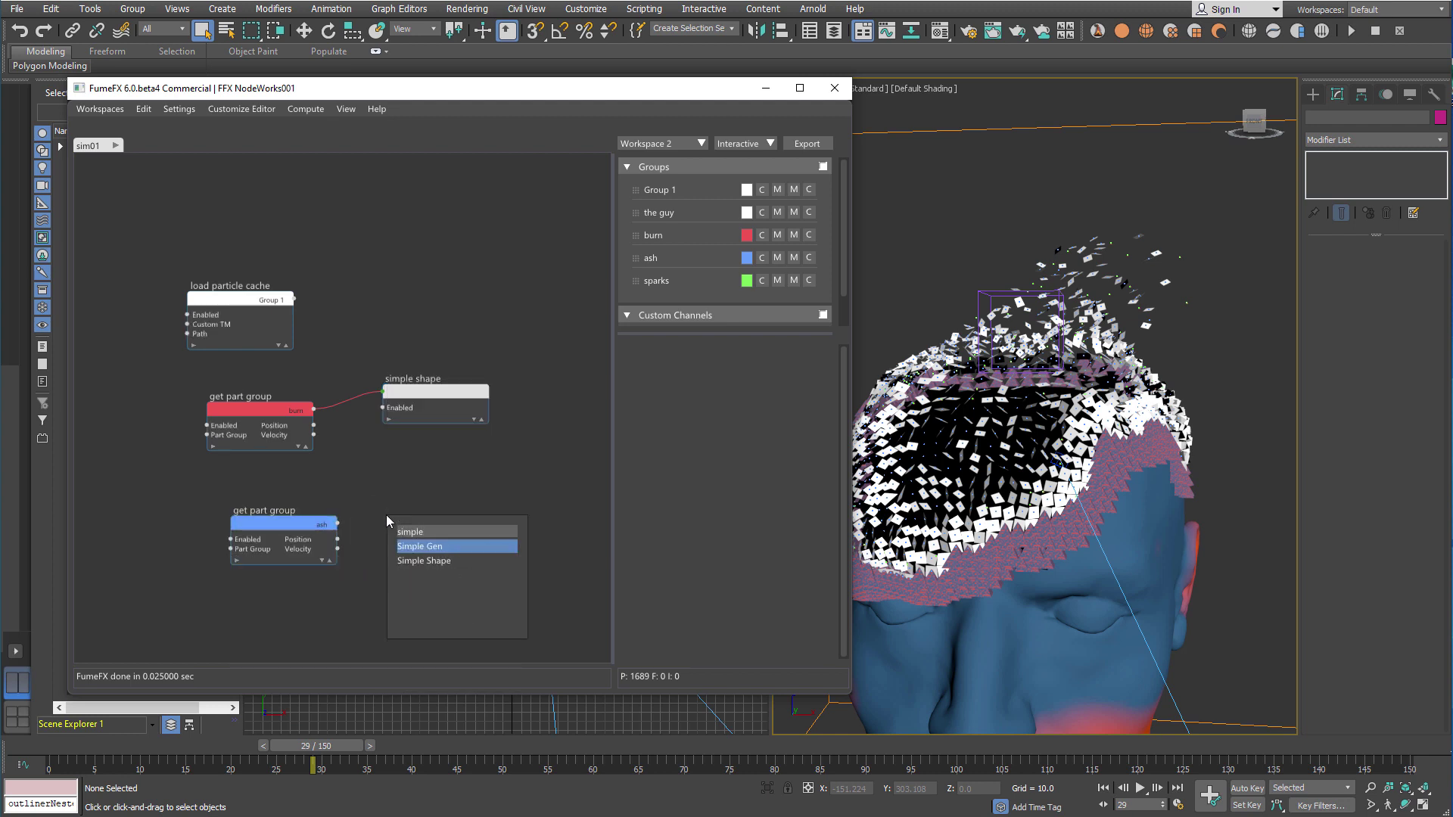
{"action": "key", "text": "Return"}
{"action": "left_click", "coordinate": [784, 413]}
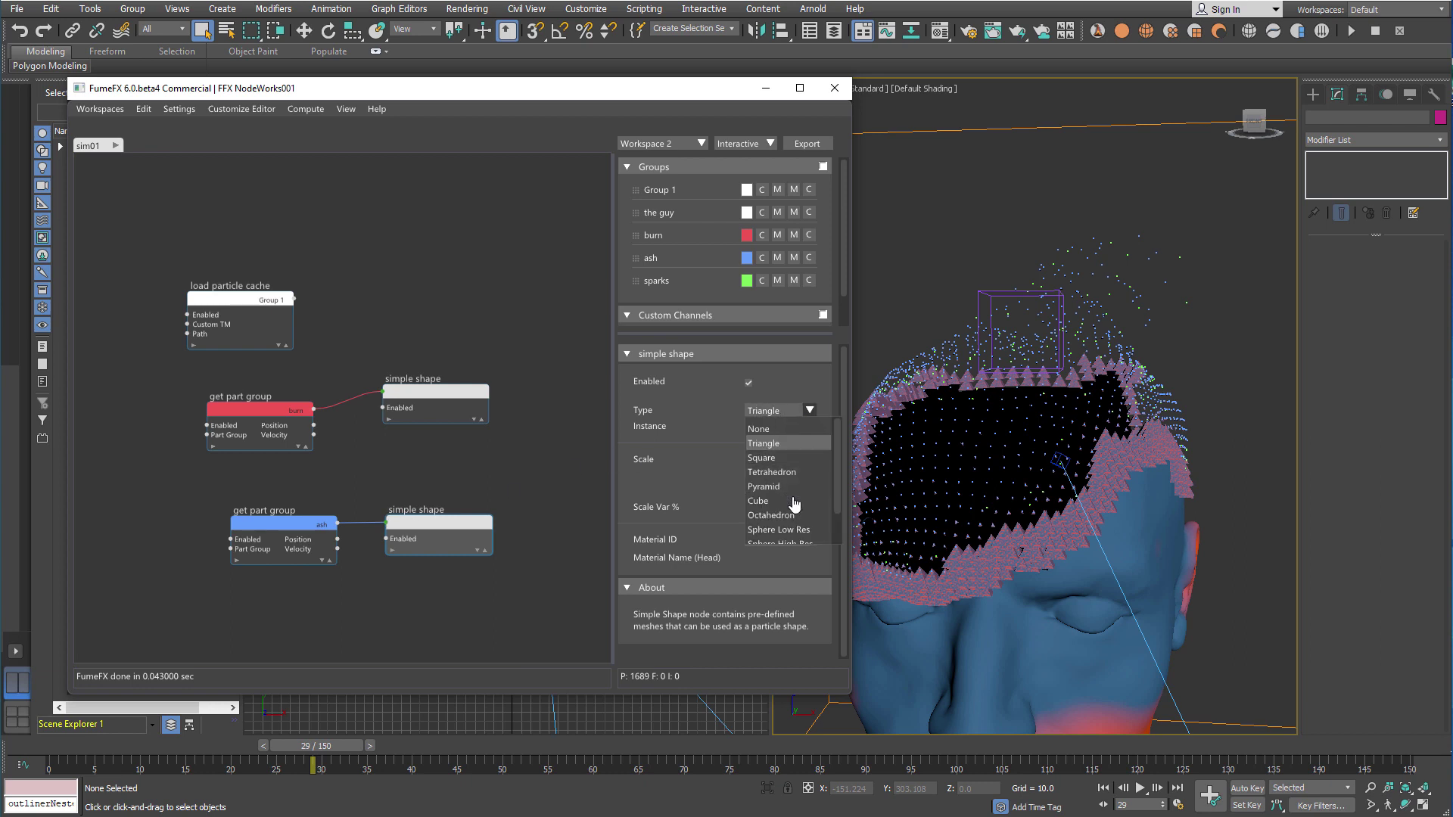
{"action": "left_click", "coordinate": [790, 501]}
Set the cube shape's scale to 5 on all three axes
{"action": "left_click", "coordinate": [797, 461]}
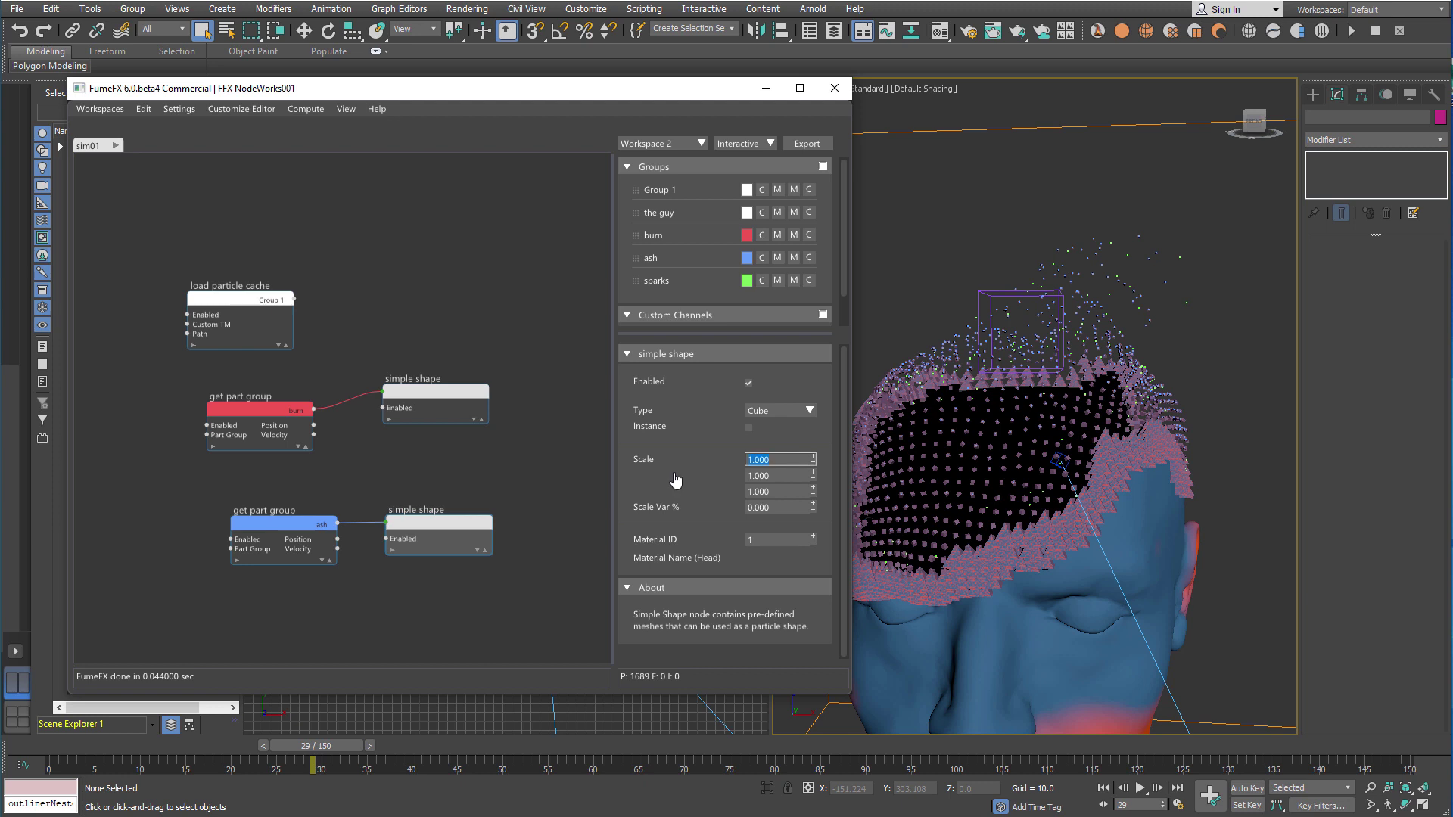
{"action": "type", "text": "5"}
{"action": "key", "text": "Tab"}
{"action": "type", "text": "5"}
{"action": "key", "text": "Tab"}
{"action": "type", "text": "5"}
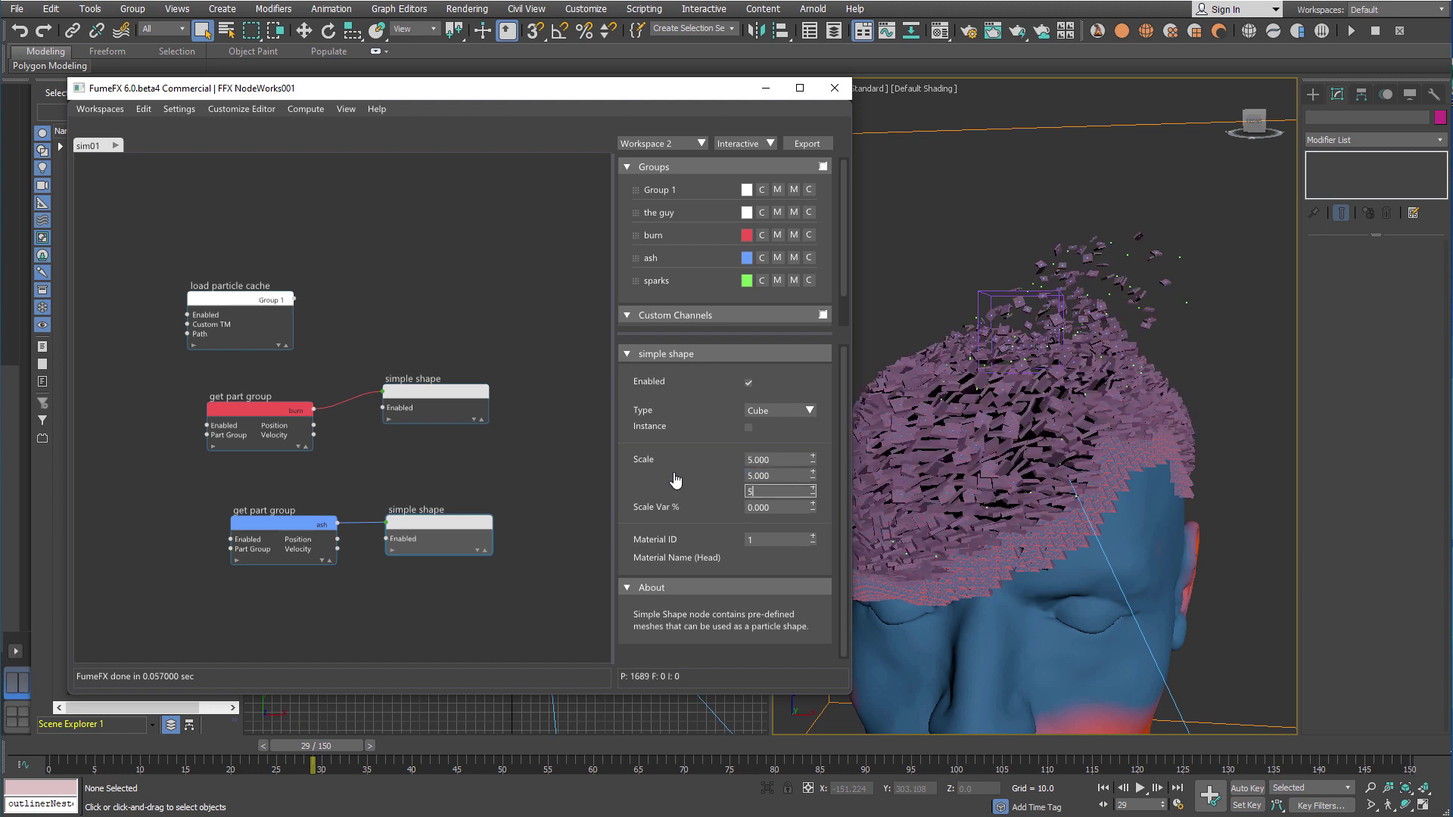
{"action": "key", "text": "Return"}
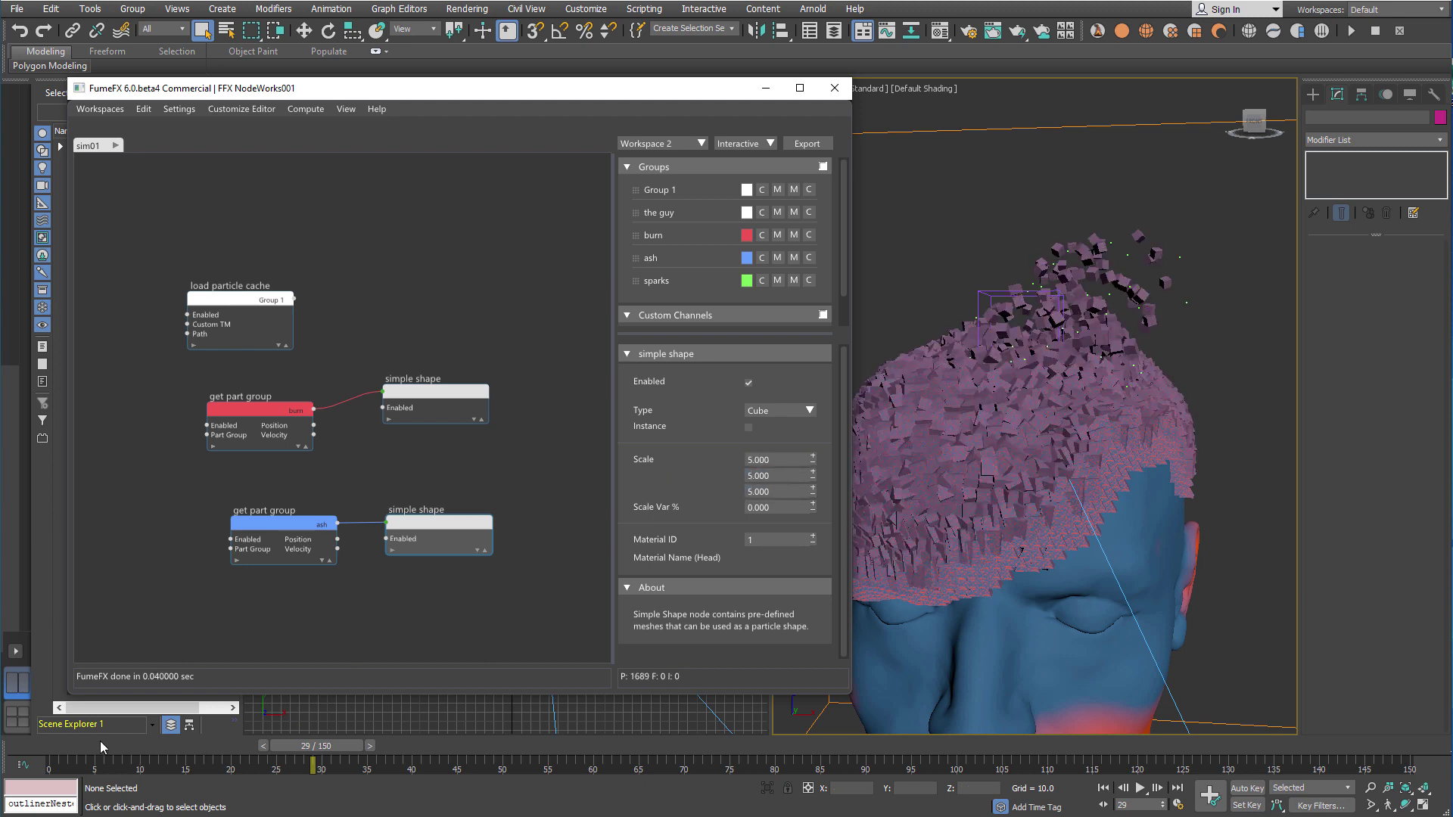
Preview the shaped particles up to frame 53, return to frame 0, and review the cache loader and simple shape settings
{"action": "mouse_move", "coordinate": [83, 747]}
{"action": "left_mouse_down"}
{"action": "mouse_move", "coordinate": [53, 753]}
{"action": "mouse_move", "coordinate": [393, 753]}
{"action": "mouse_move", "coordinate": [537, 732]}
{"action": "left_mouse_up"}
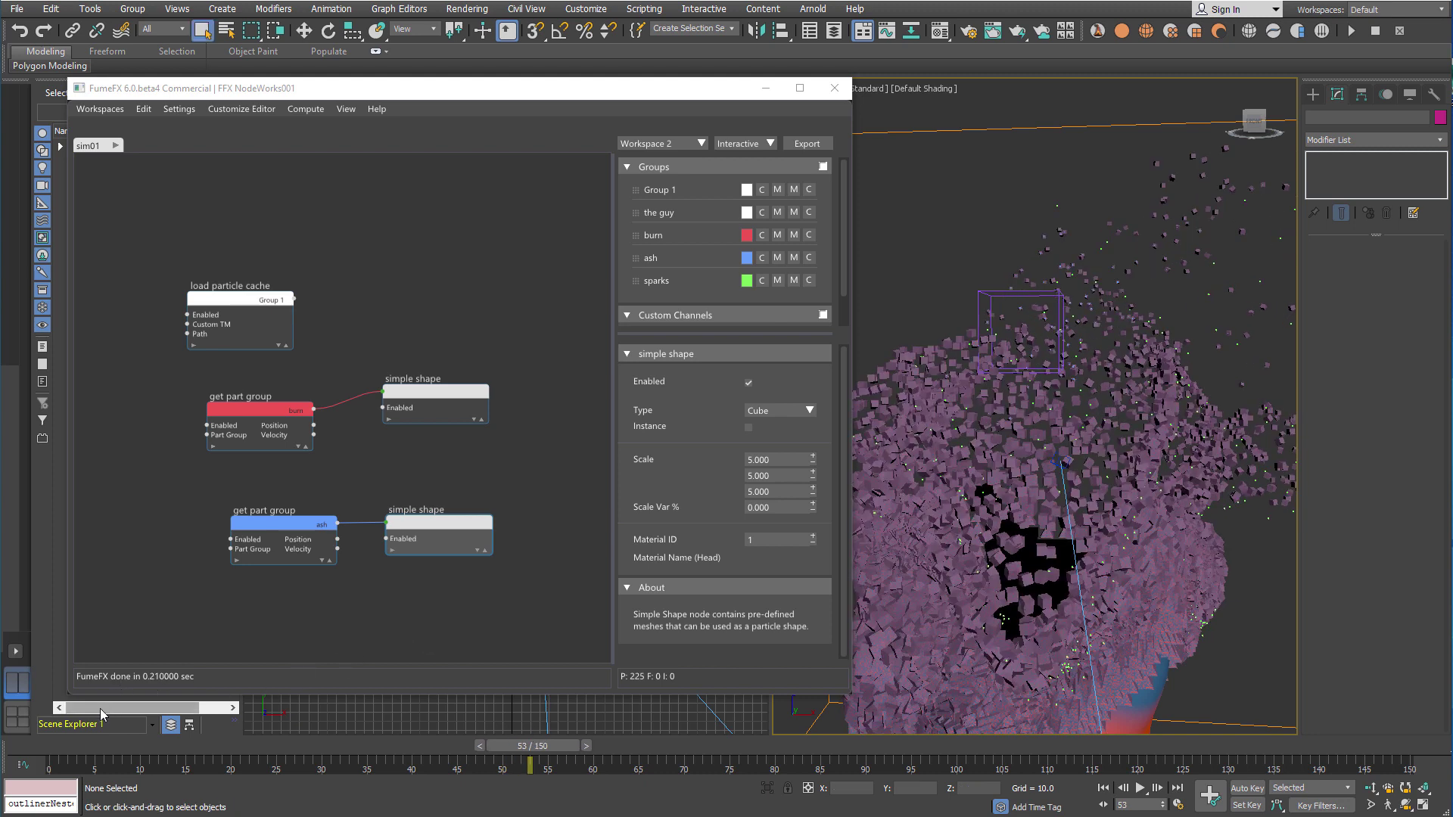
{"action": "left_click", "coordinate": [48, 743]}
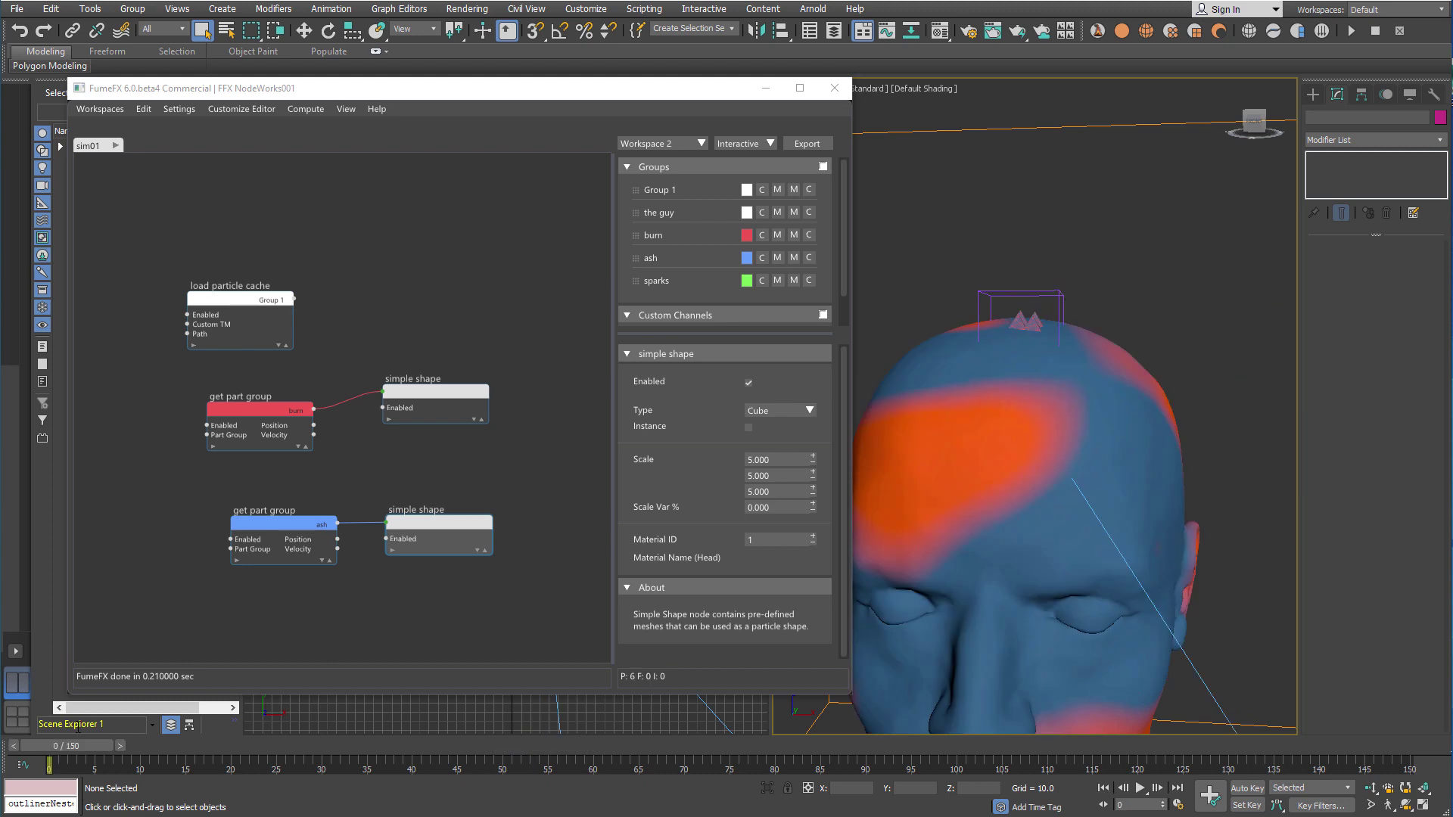
{"action": "left_click", "coordinate": [253, 301]}
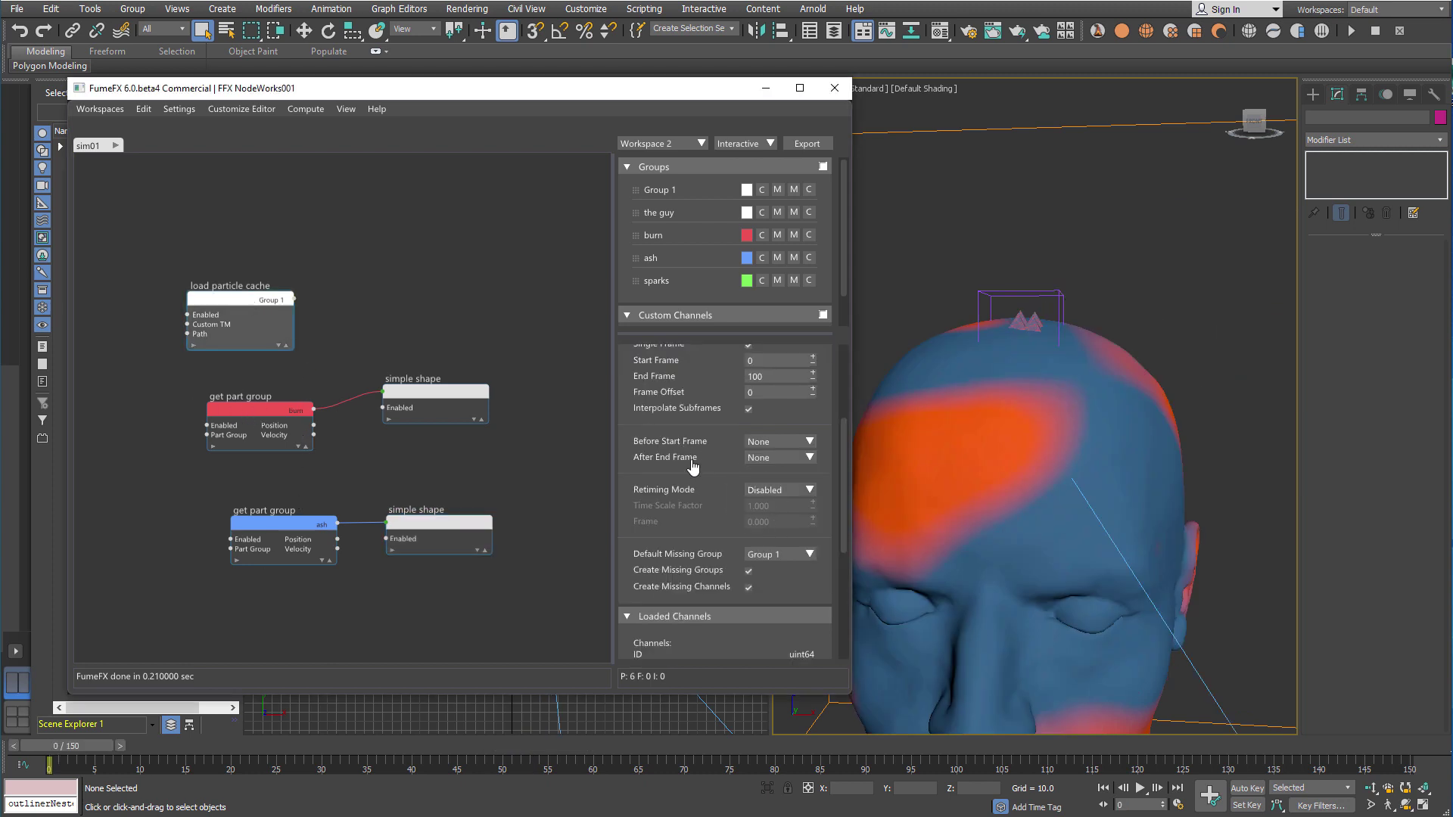
{"action": "scroll", "coordinate": [692, 473], "scroll_direction": "up", "scroll_amount": 3}
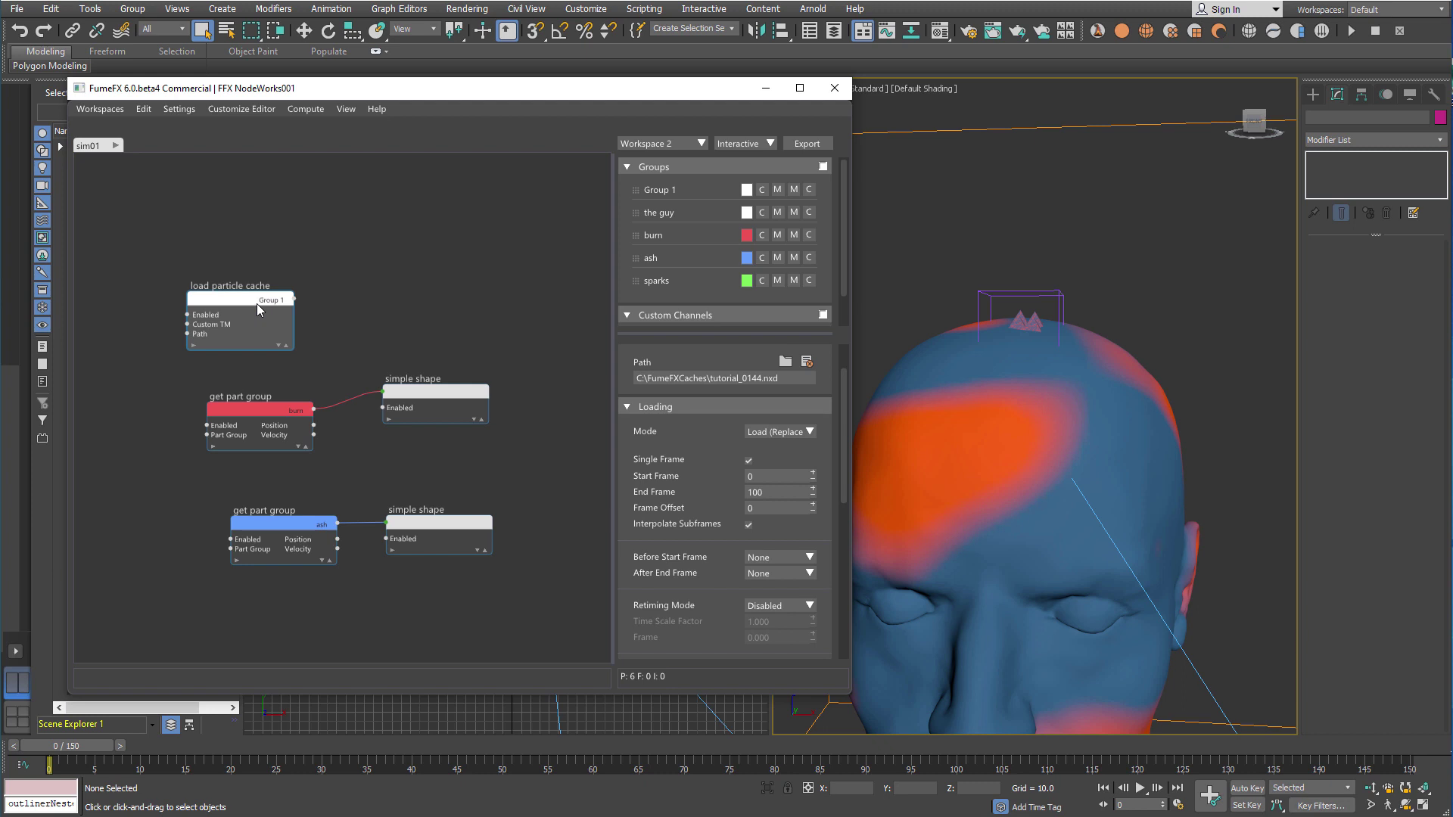
{"action": "left_click", "coordinate": [436, 420]}
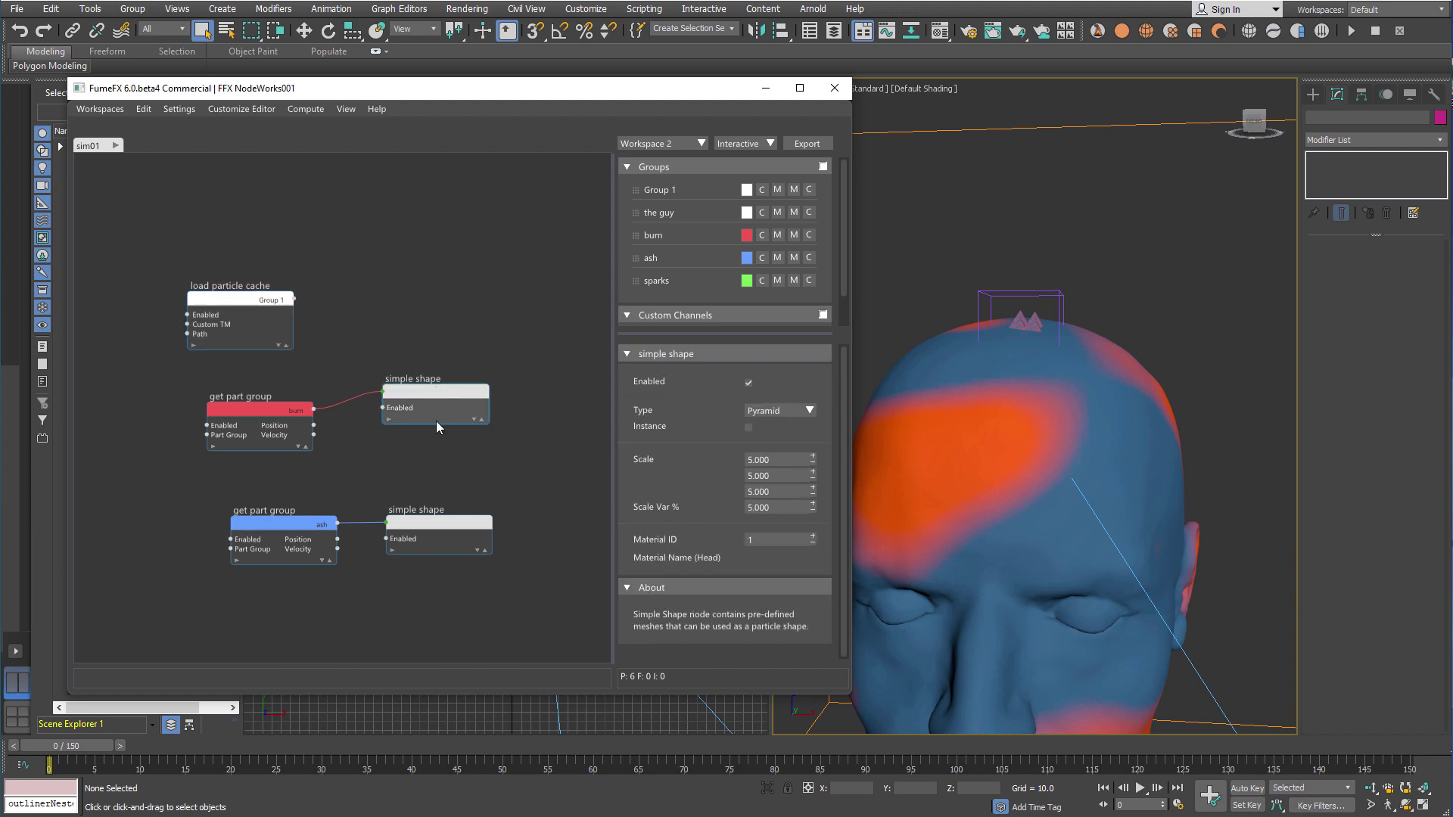
{"action": "left_click", "coordinate": [444, 522]}
{"action": "left_click", "coordinate": [433, 394]}
Delete the burn and ash group nodes together with their simple shape nodes, and move the timeline to frame 6
{"action": "left_click_drag", "start_coordinate": [153, 384], "coordinate": [534, 579]}
{"action": "key", "text": "Delete"}
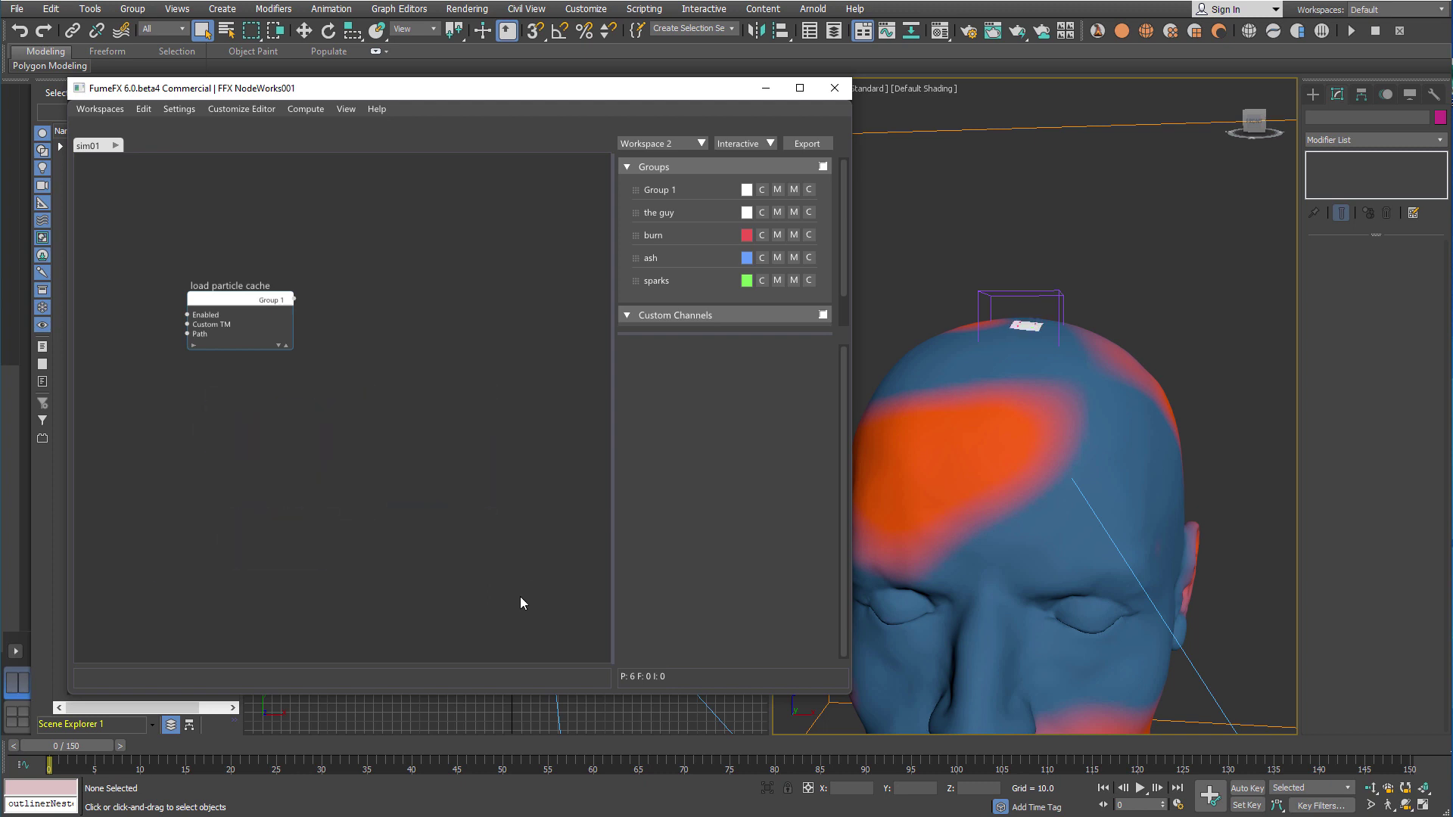
{"action": "left_click_drag", "start_coordinate": [117, 746], "coordinate": [170, 747]}
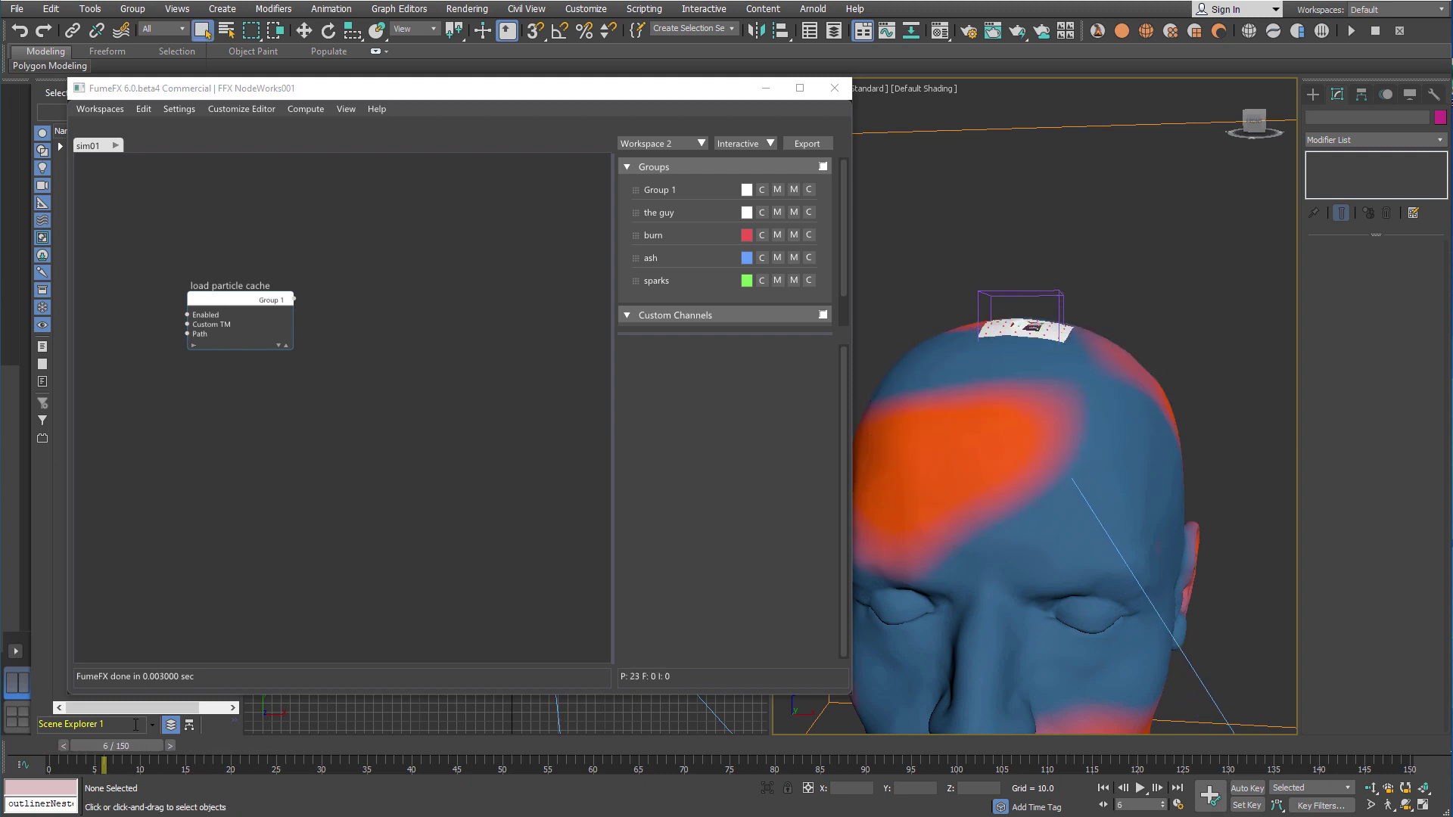
Add a FumeFX Simulation Ref node below the cache loader and assign the FumeFX001 container to it
{"action": "right_click", "coordinate": [216, 423]}
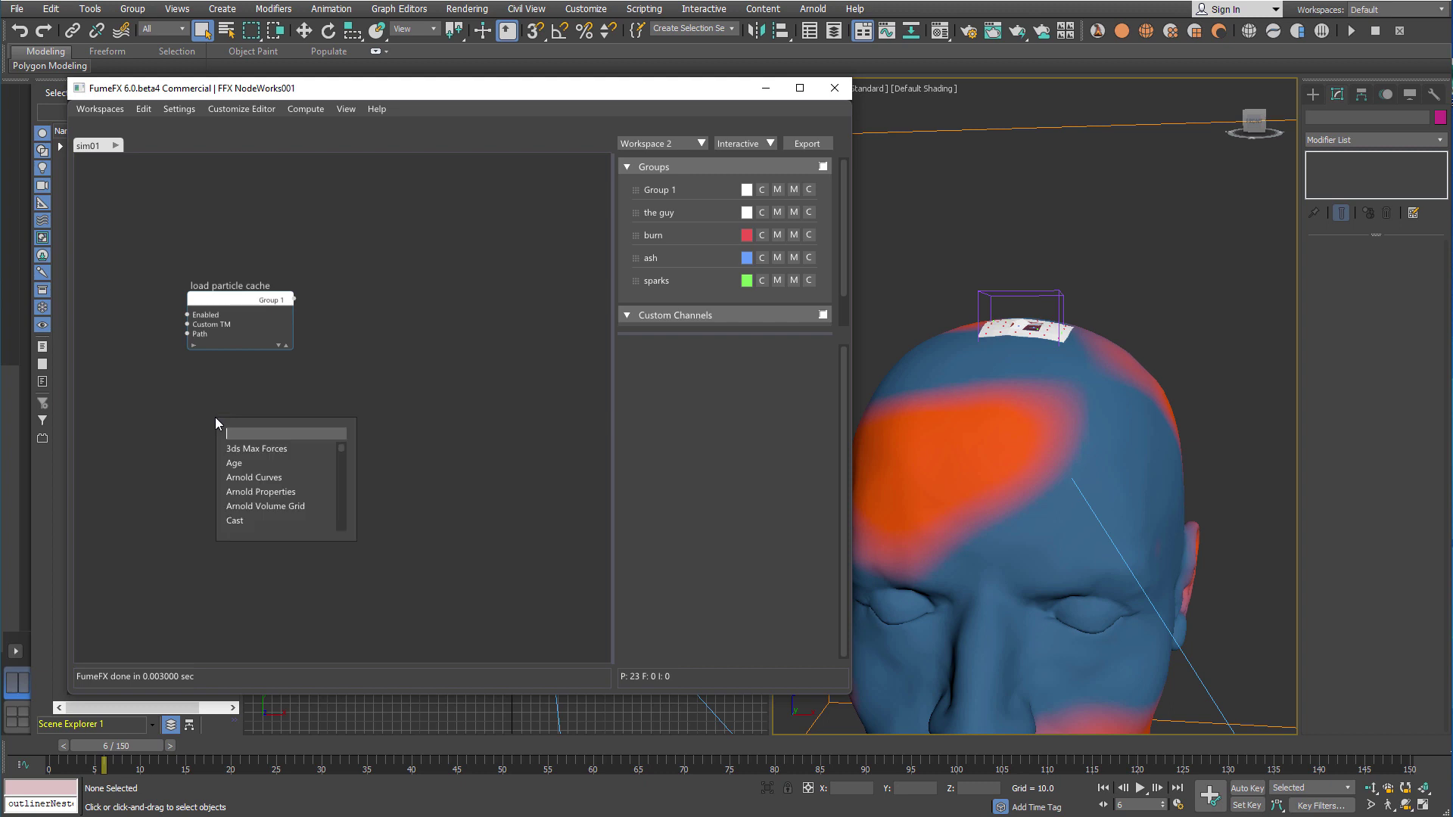
{"action": "type", "text": "fume"}
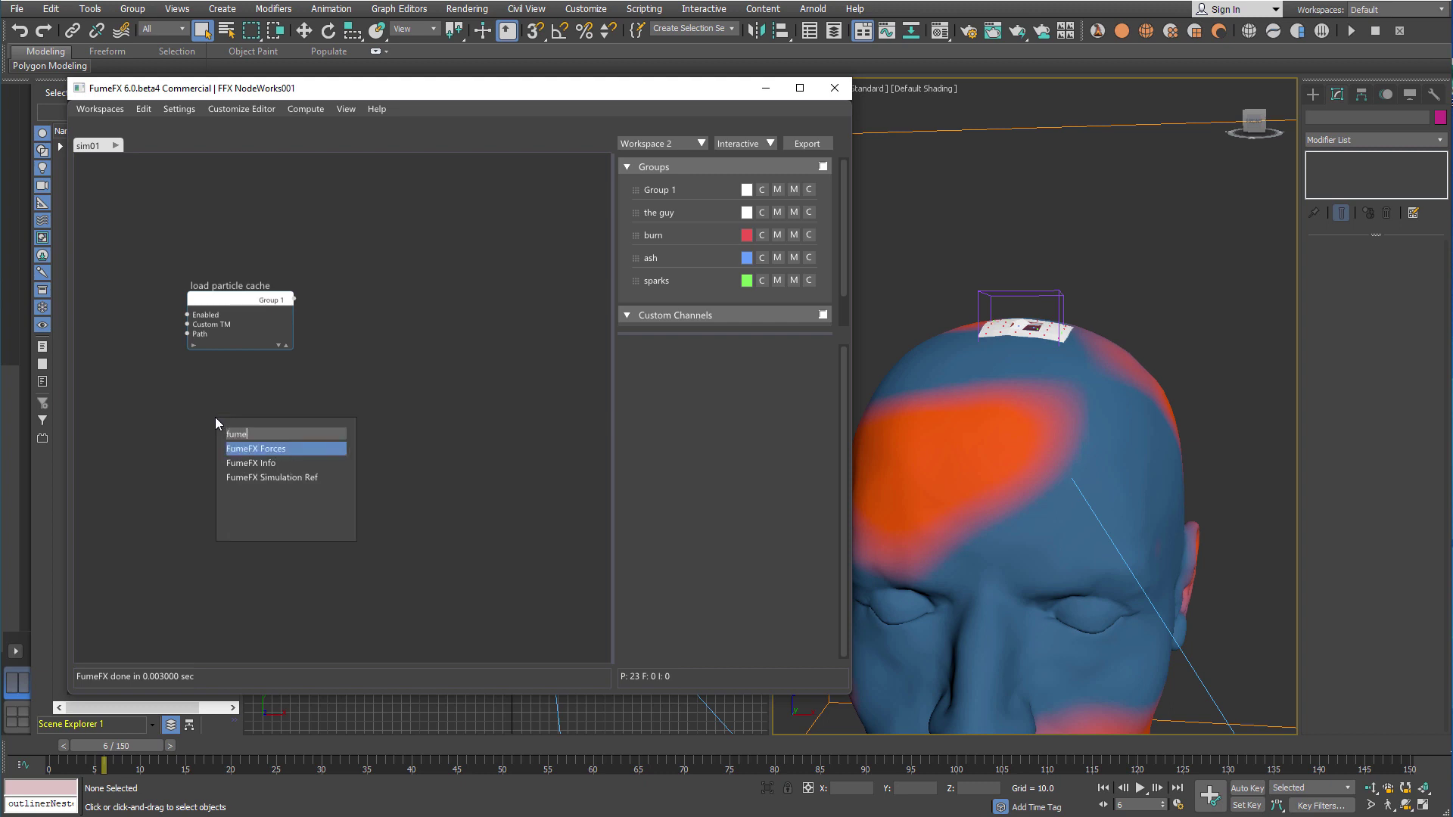
{"action": "left_click", "coordinate": [272, 477]}
{"action": "left_click_drag", "start_coordinate": [267, 426], "coordinate": [240, 436]}
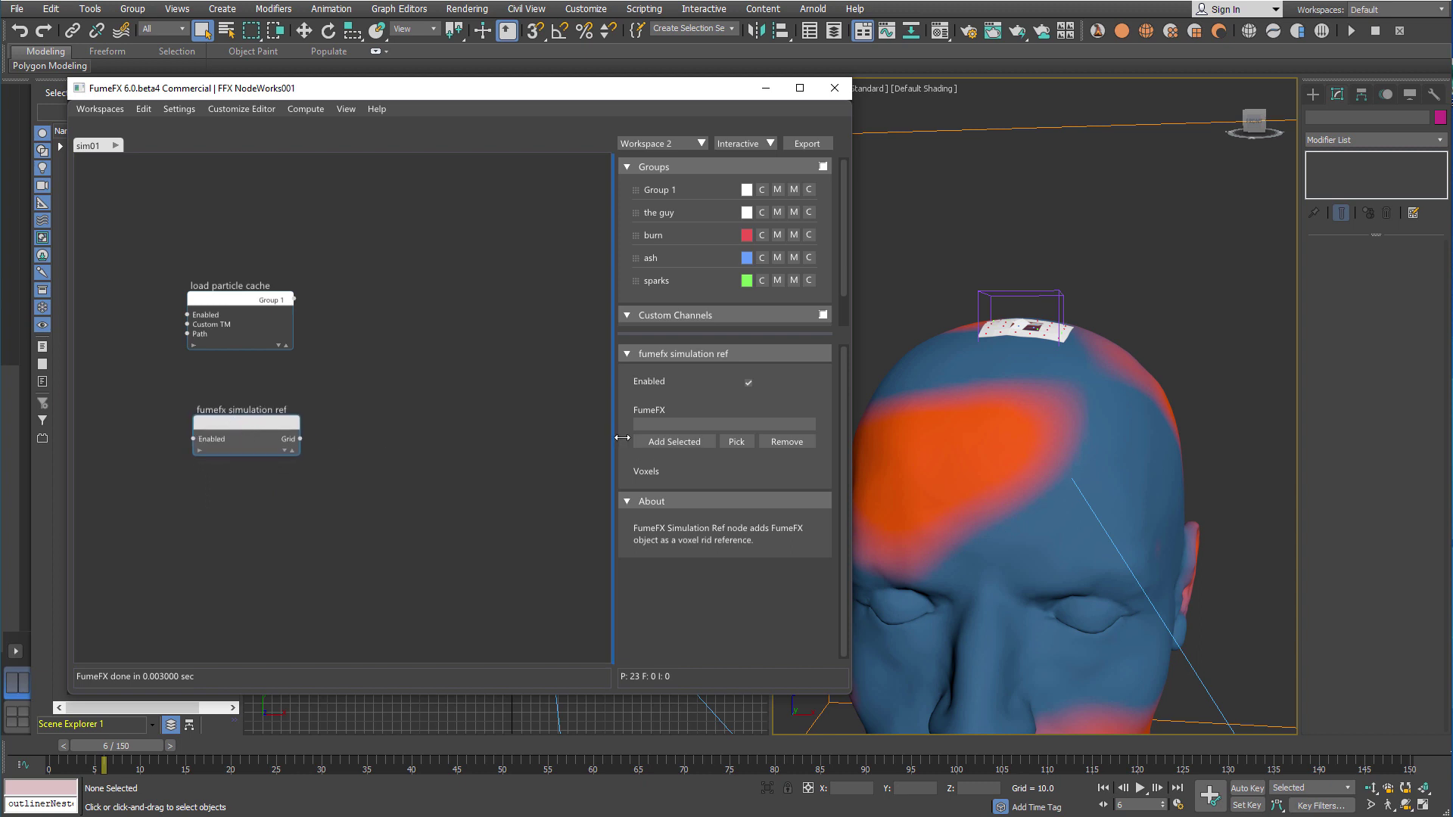
{"action": "left_click", "coordinate": [736, 441]}
{"action": "left_click", "coordinate": [956, 134]}
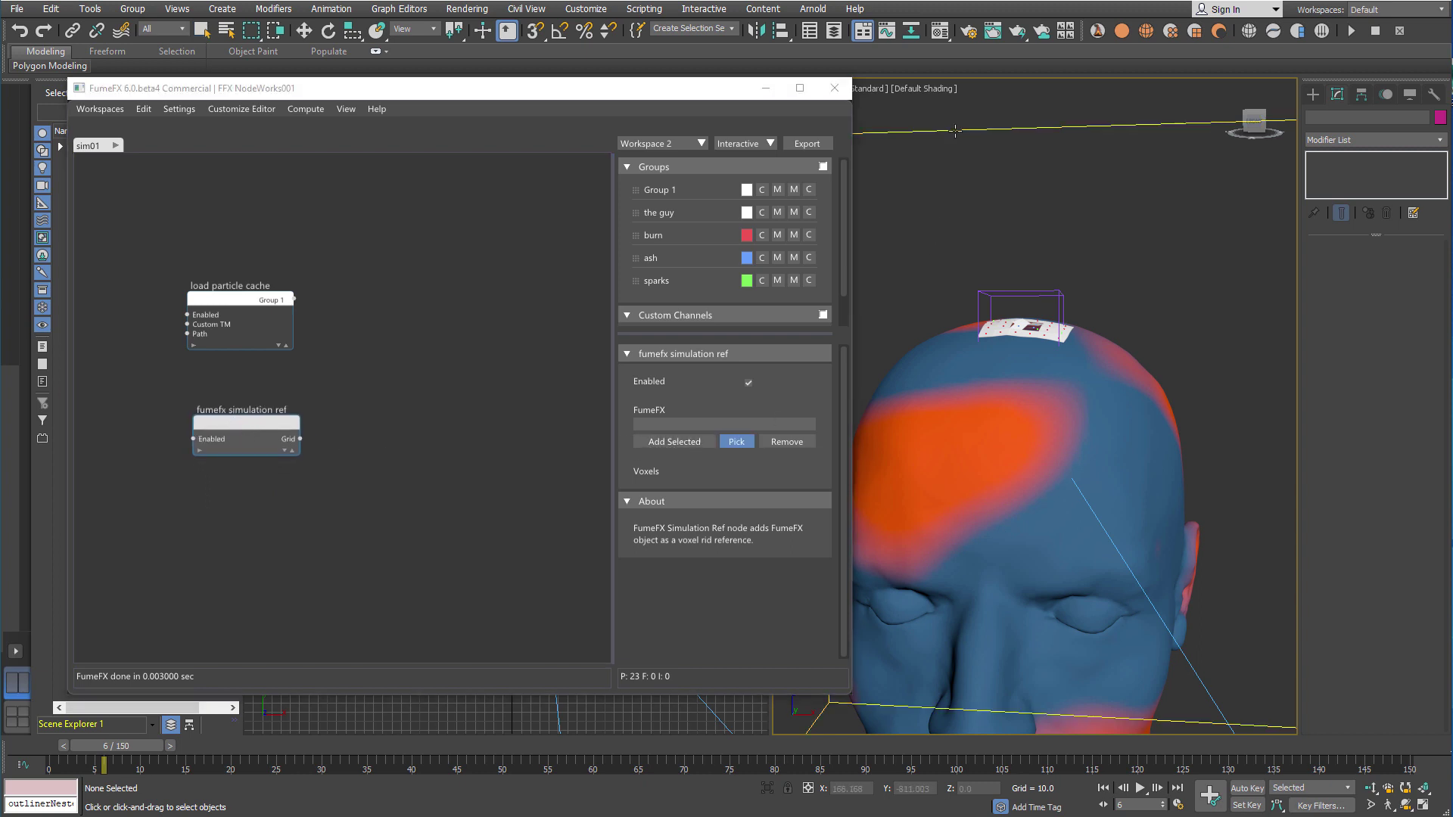
Add a Grid Sources node below and to the right of the simulation reference node
{"action": "middle_click_drag", "start_coordinate": [441, 523], "coordinate": [436, 451]}
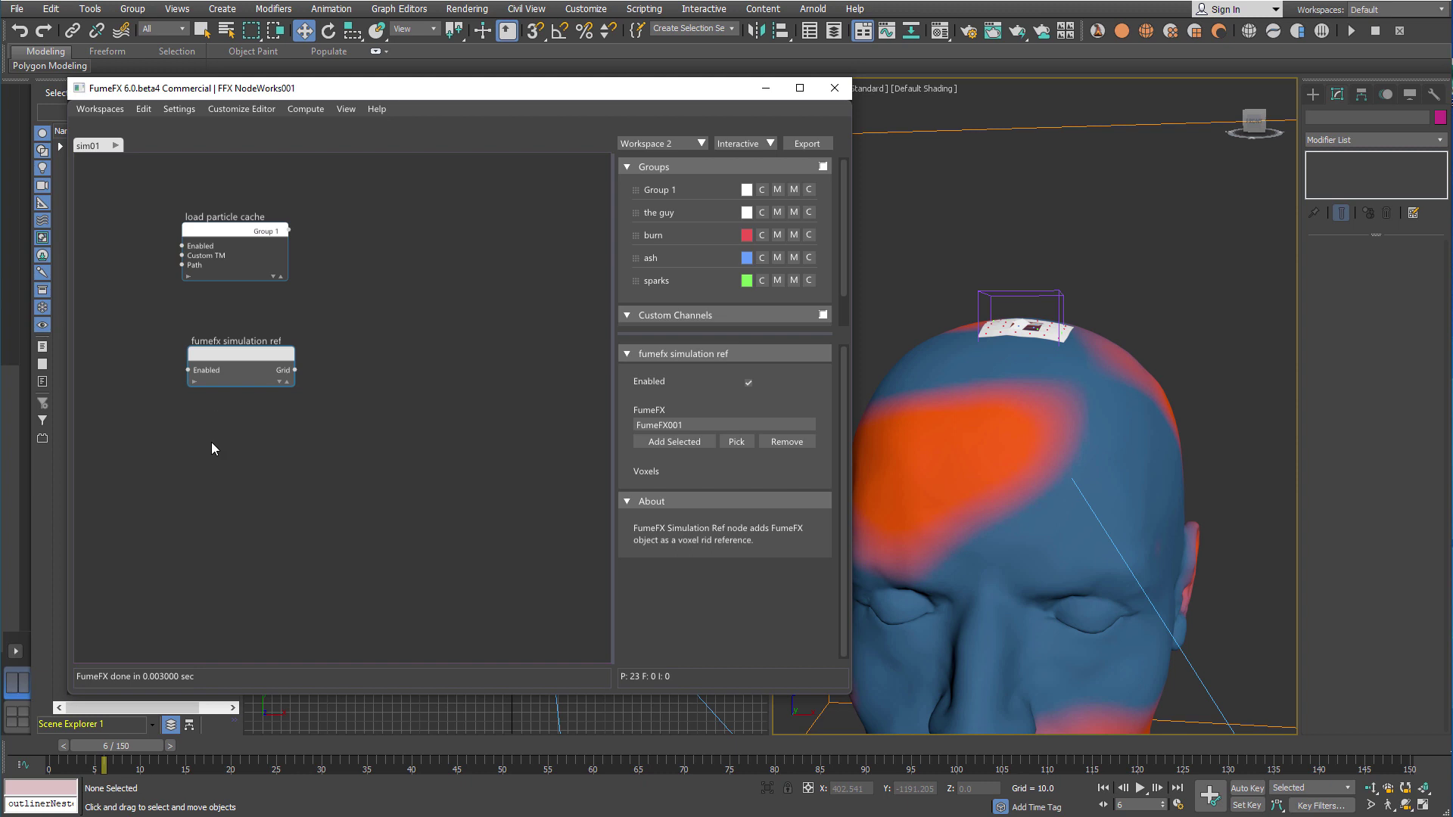
{"action": "right_click", "coordinate": [207, 471]}
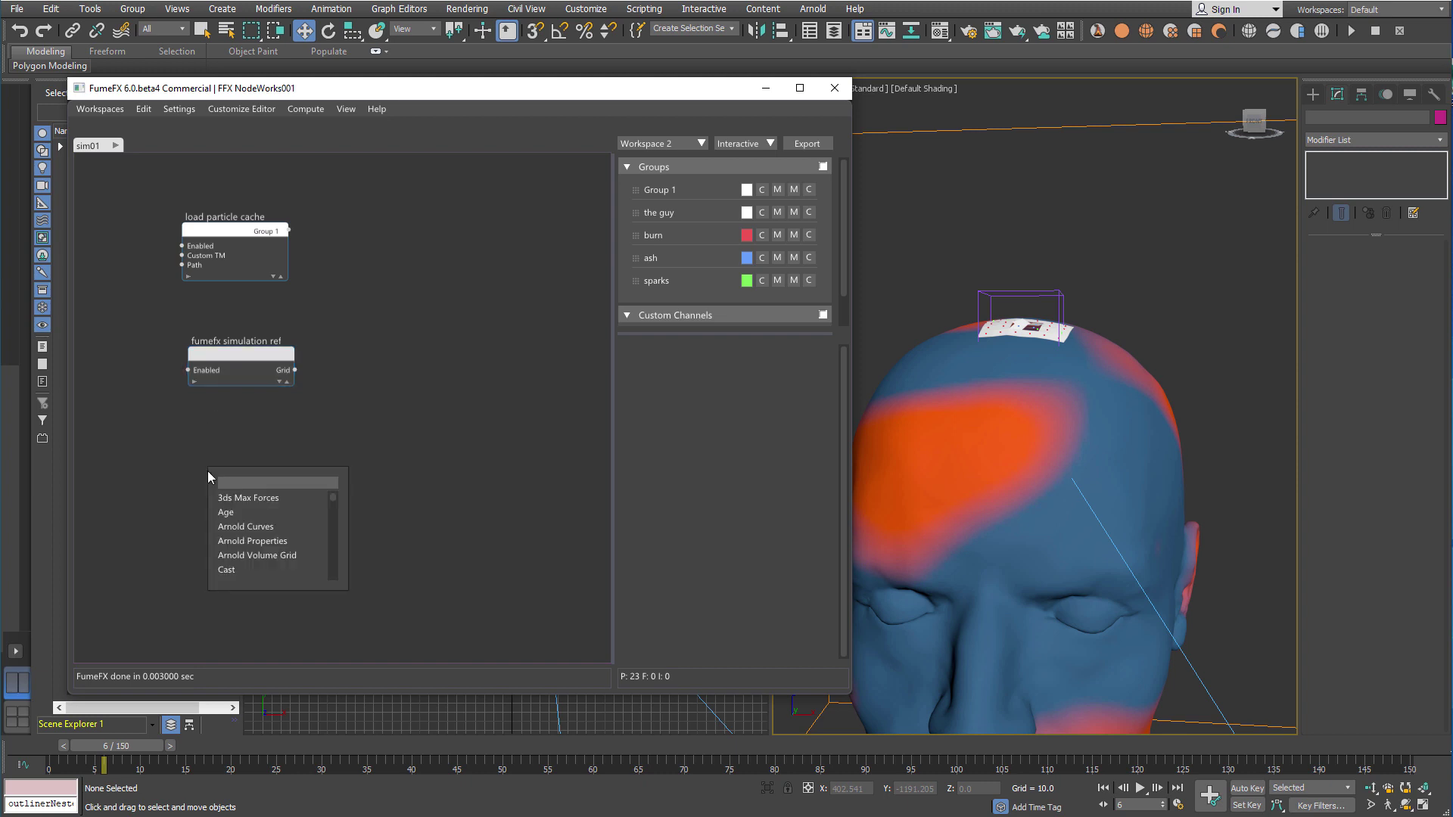
{"action": "type", "text": "sour"}
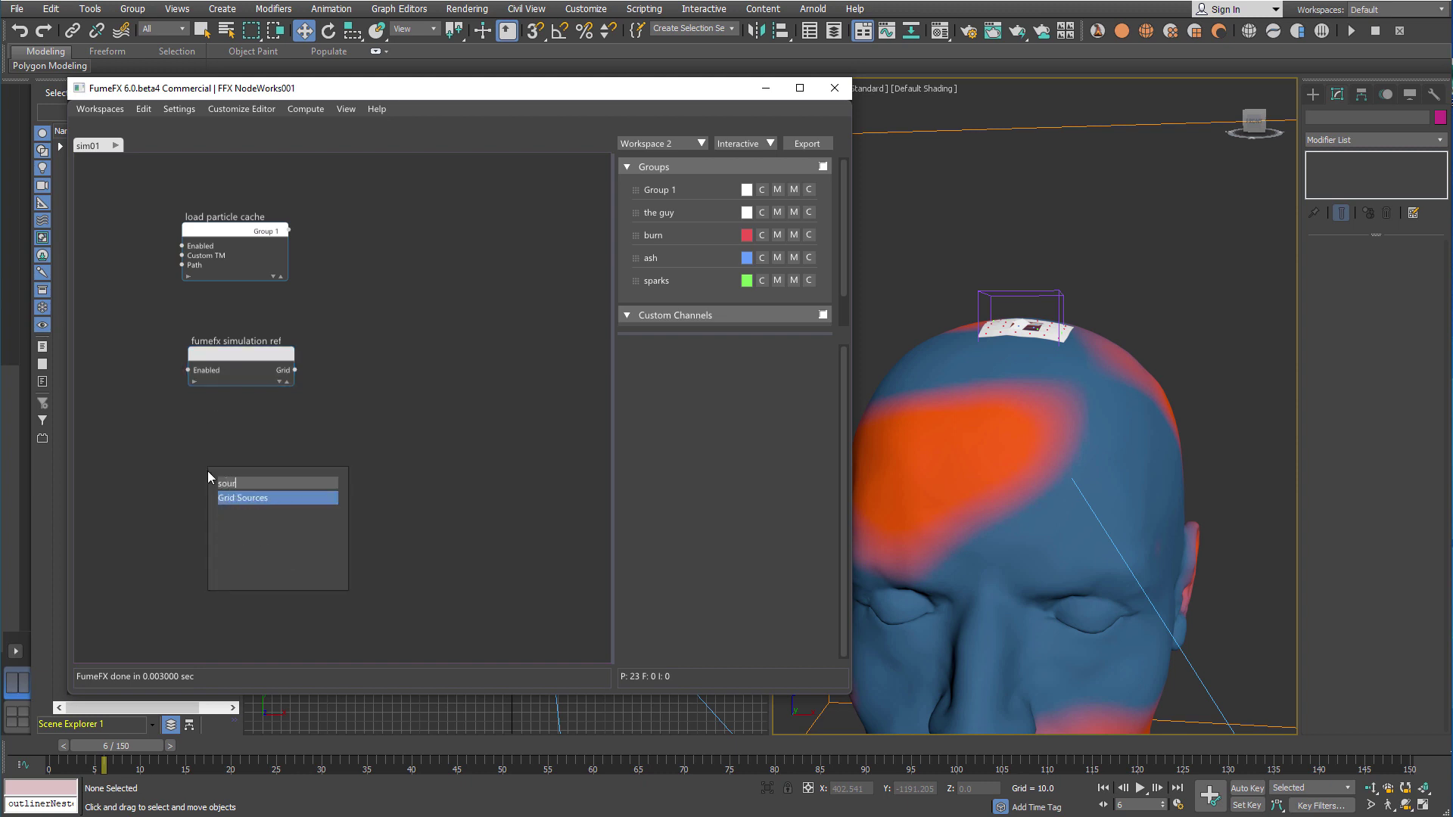
{"action": "key", "text": "Return"}
{"action": "left_click_drag", "start_coordinate": [239, 464], "coordinate": [331, 465]}
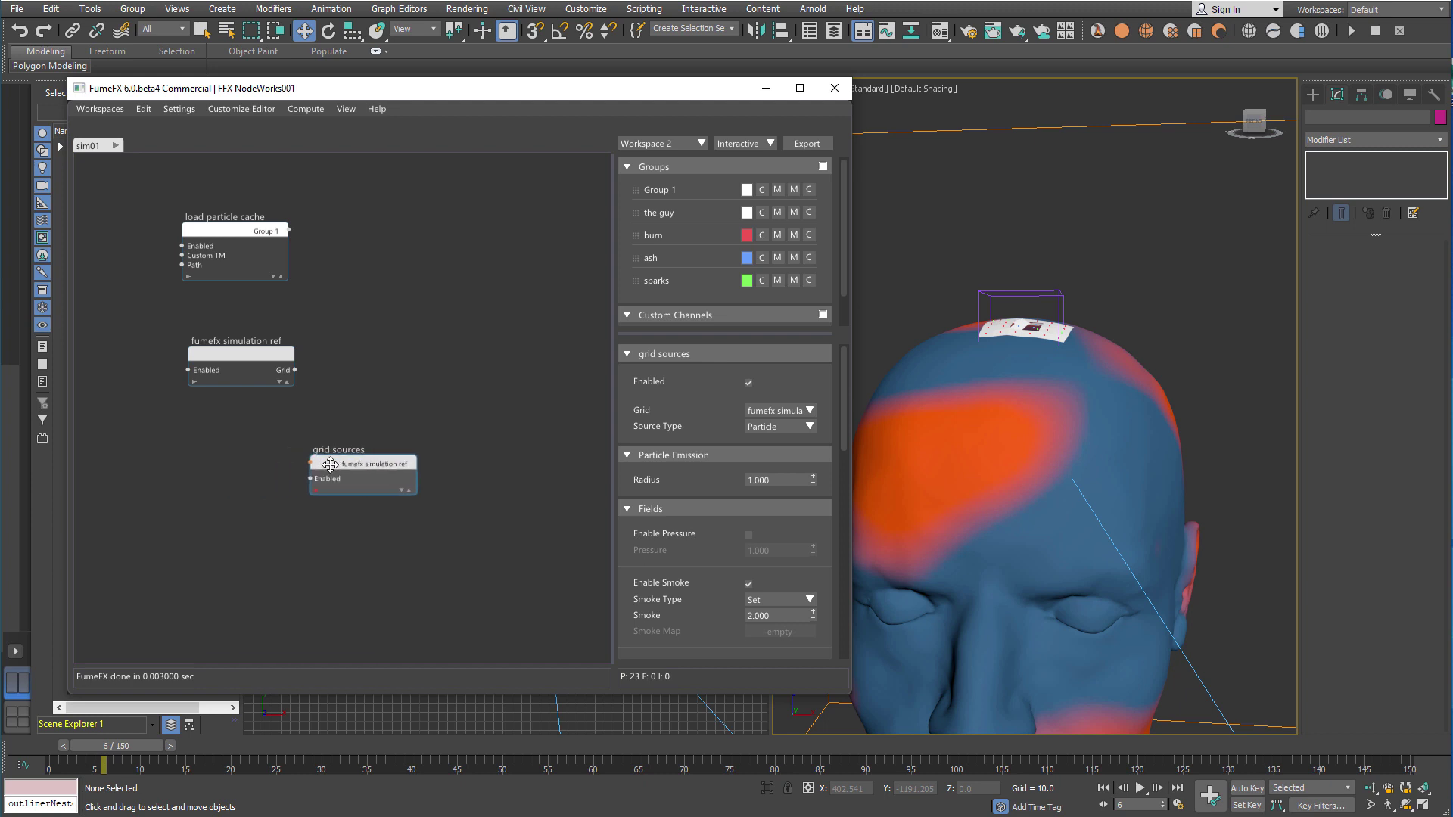
Create a particle group node for the burn group and connect it to the Grid Sources node
{"action": "right_click", "coordinate": [187, 477]}
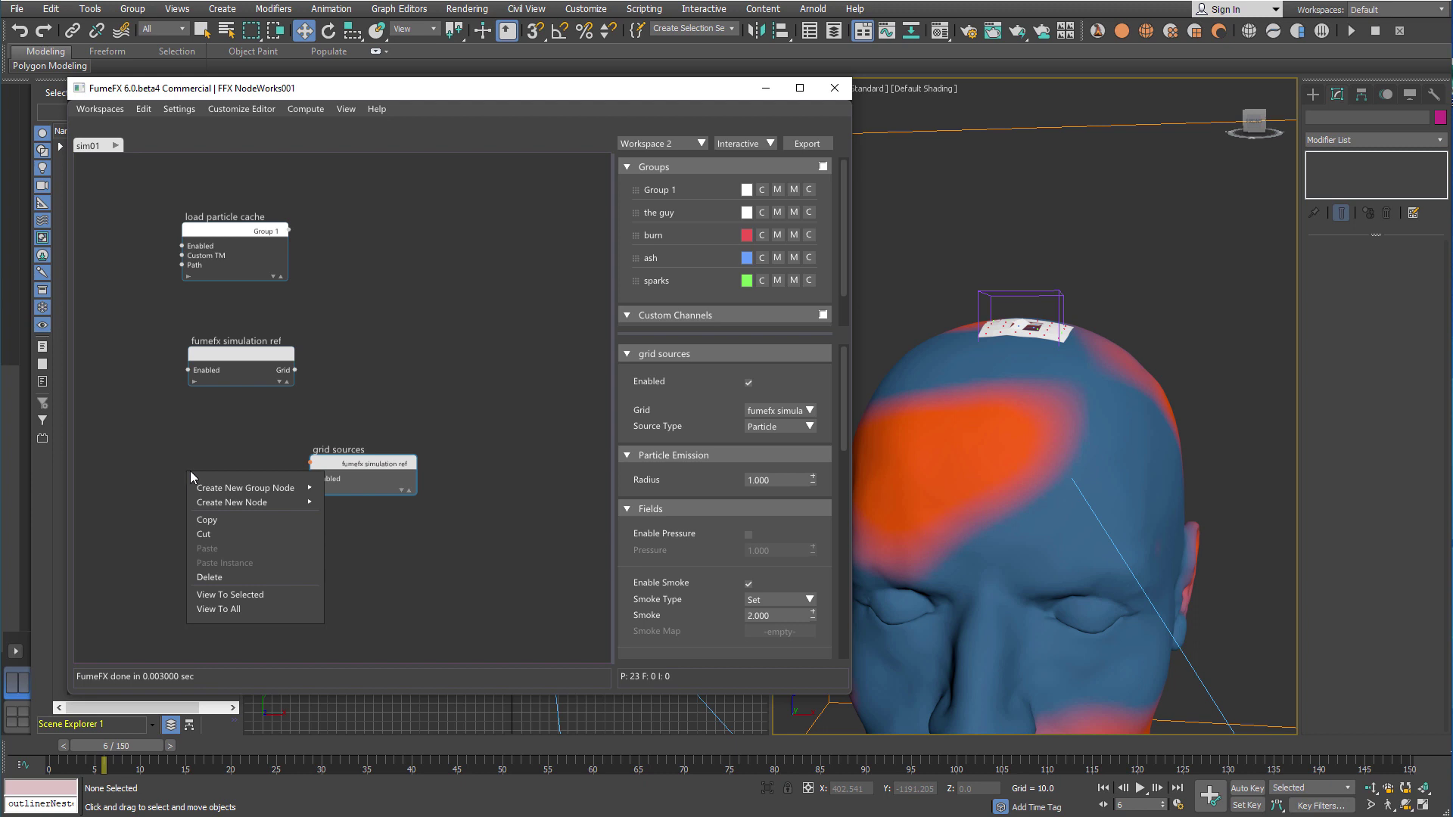
{"action": "mouse_move", "coordinate": [228, 488]}
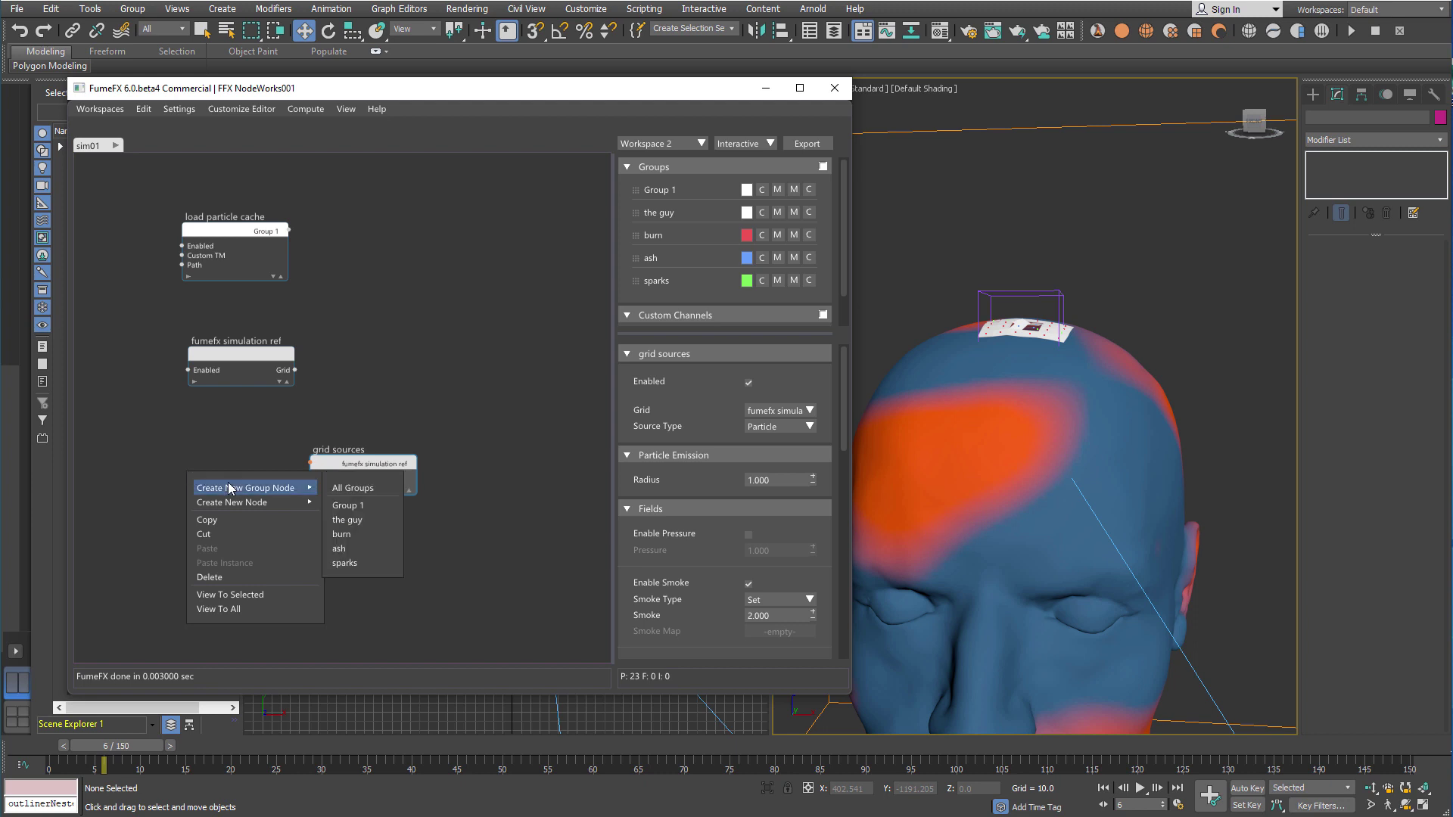
{"action": "left_click", "coordinate": [356, 535]}
{"action": "left_click_drag", "start_coordinate": [344, 462], "coordinate": [384, 475]}
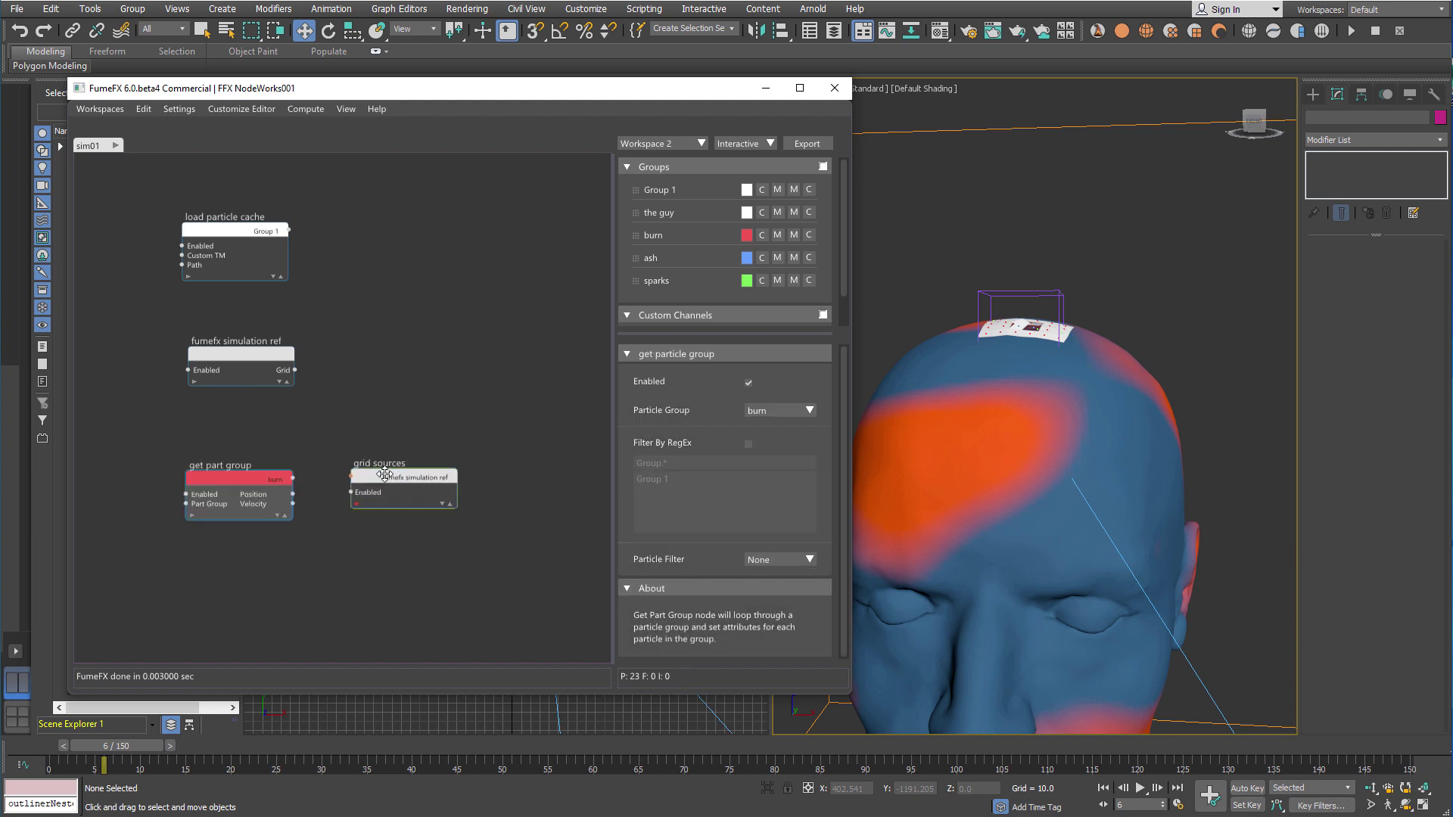
{"action": "left_click_drag", "start_coordinate": [292, 478], "coordinate": [353, 476]}
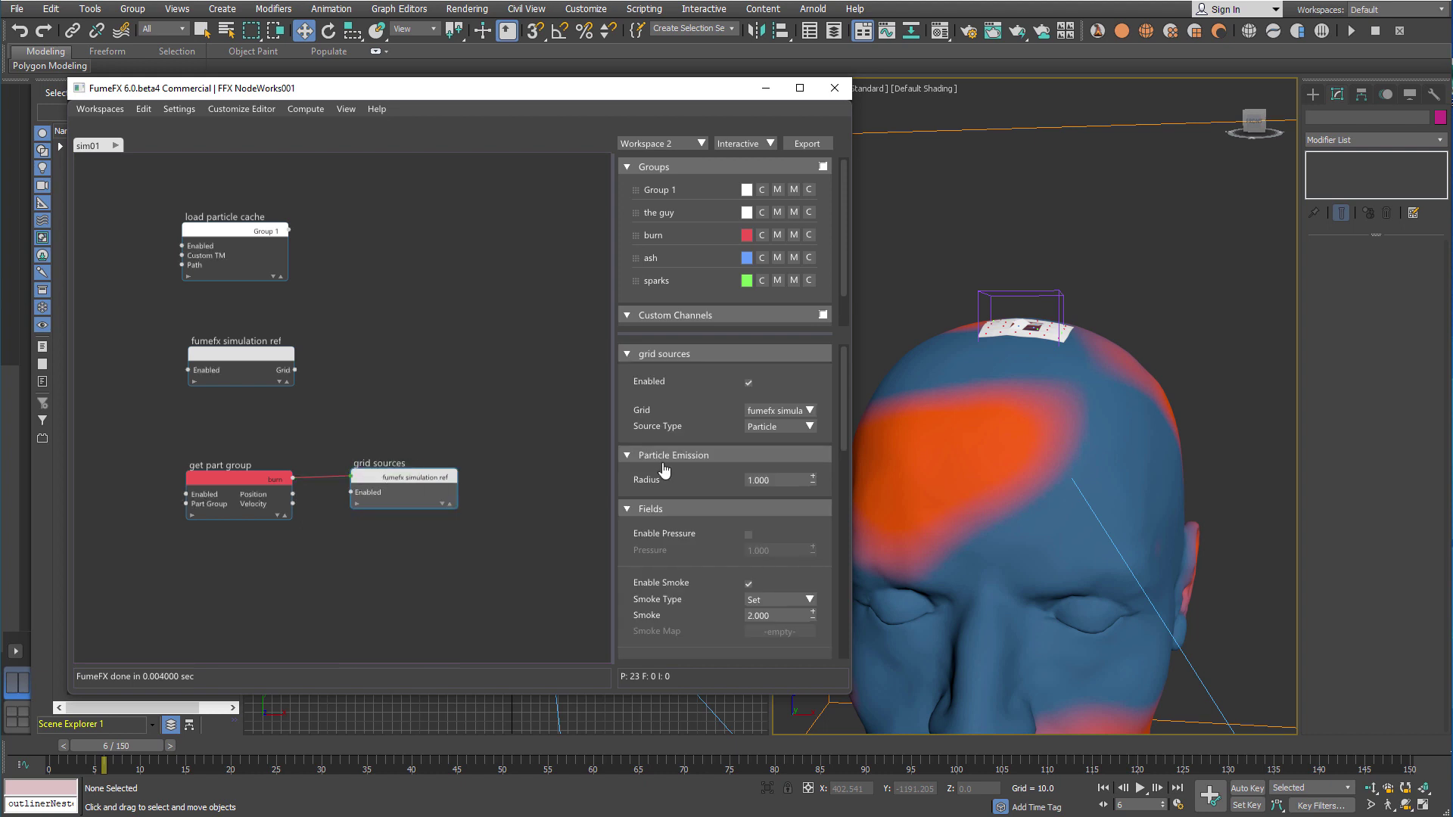
Set the grid source's Source Type to Shape Shell and review its smoke, fire and temperature fields
{"action": "left_click", "coordinate": [807, 428]}
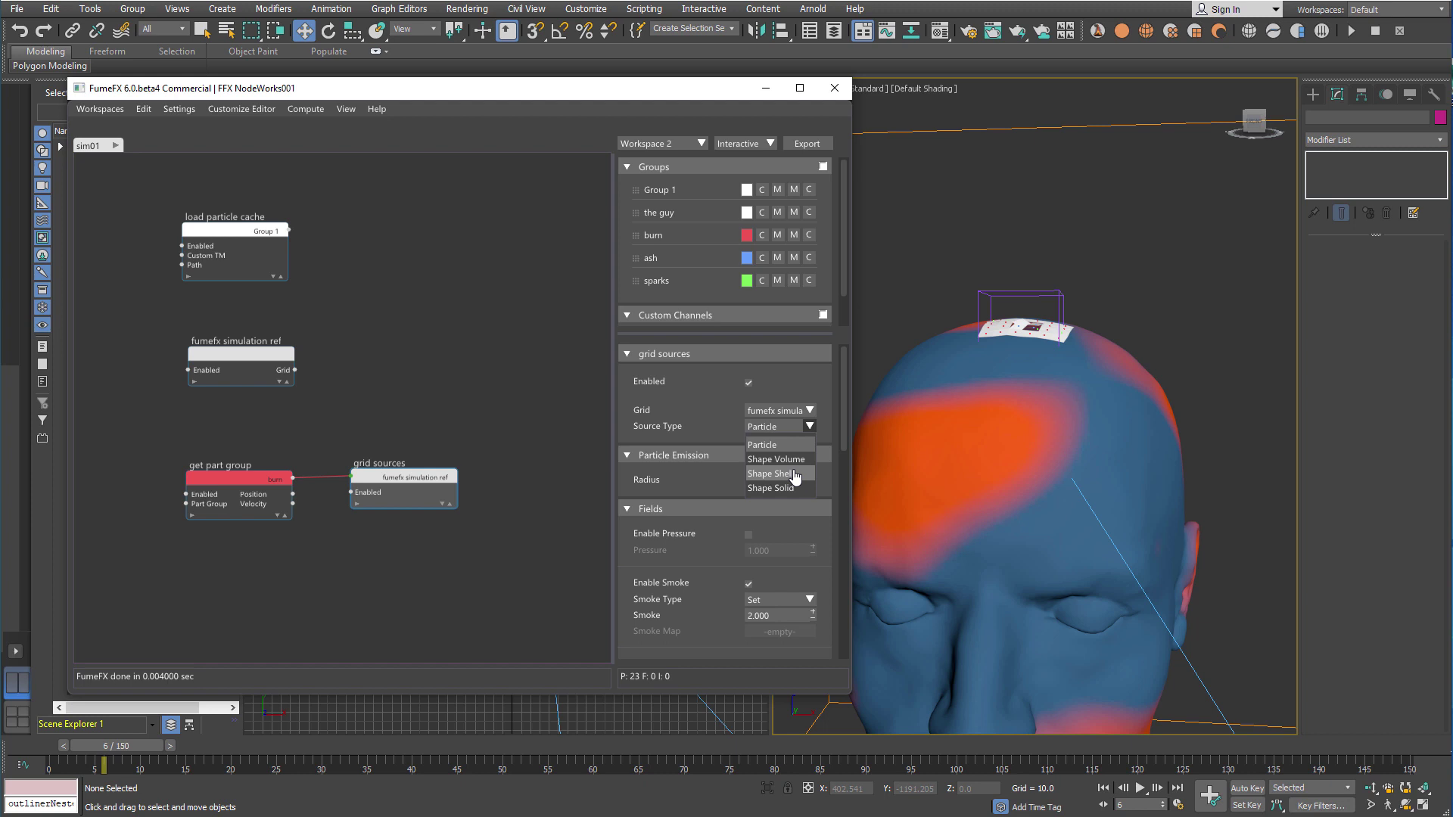
{"action": "left_click", "coordinate": [795, 474]}
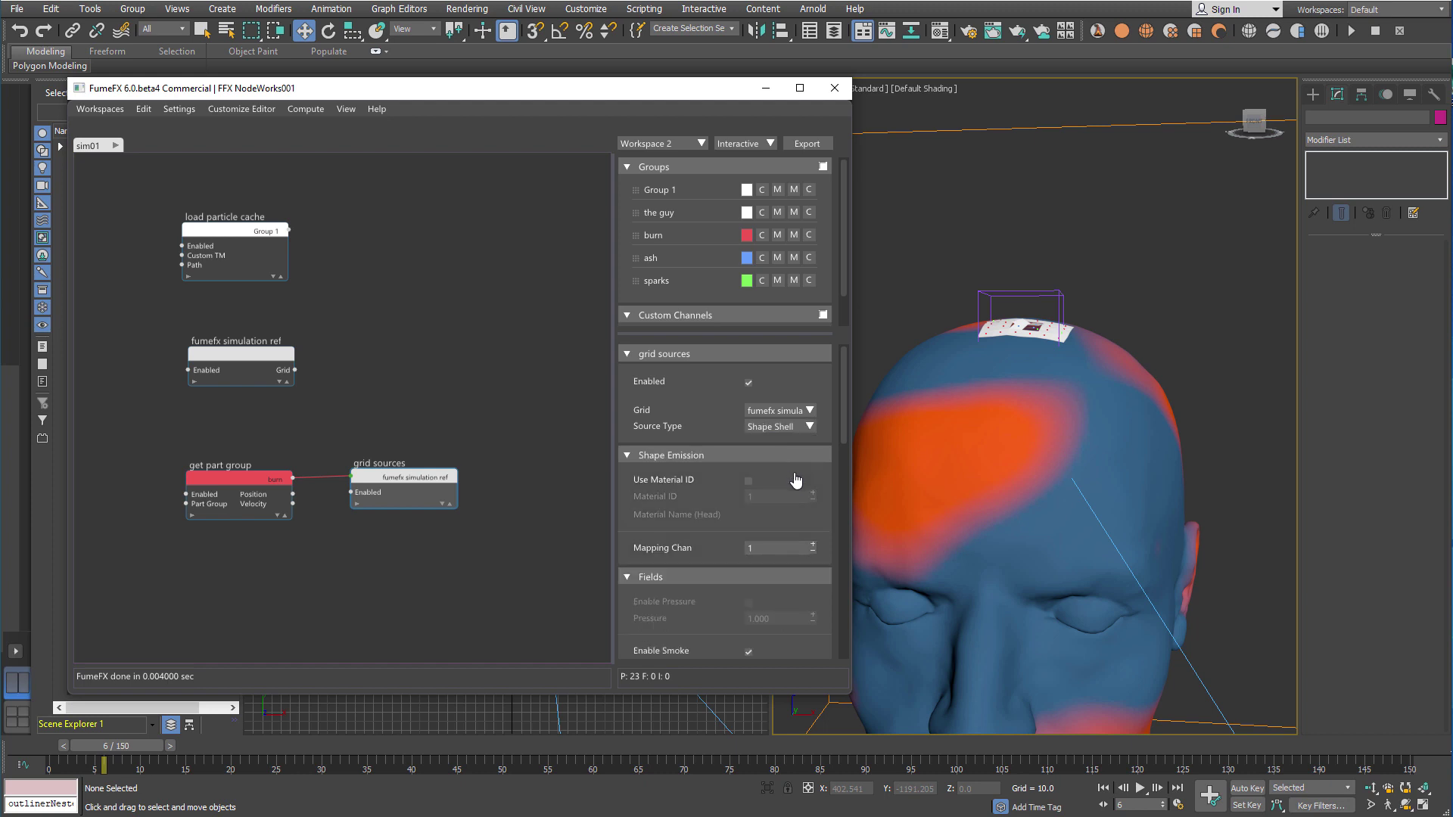
{"action": "scroll", "coordinate": [796, 424], "scroll_direction": "down", "scroll_amount": 3}
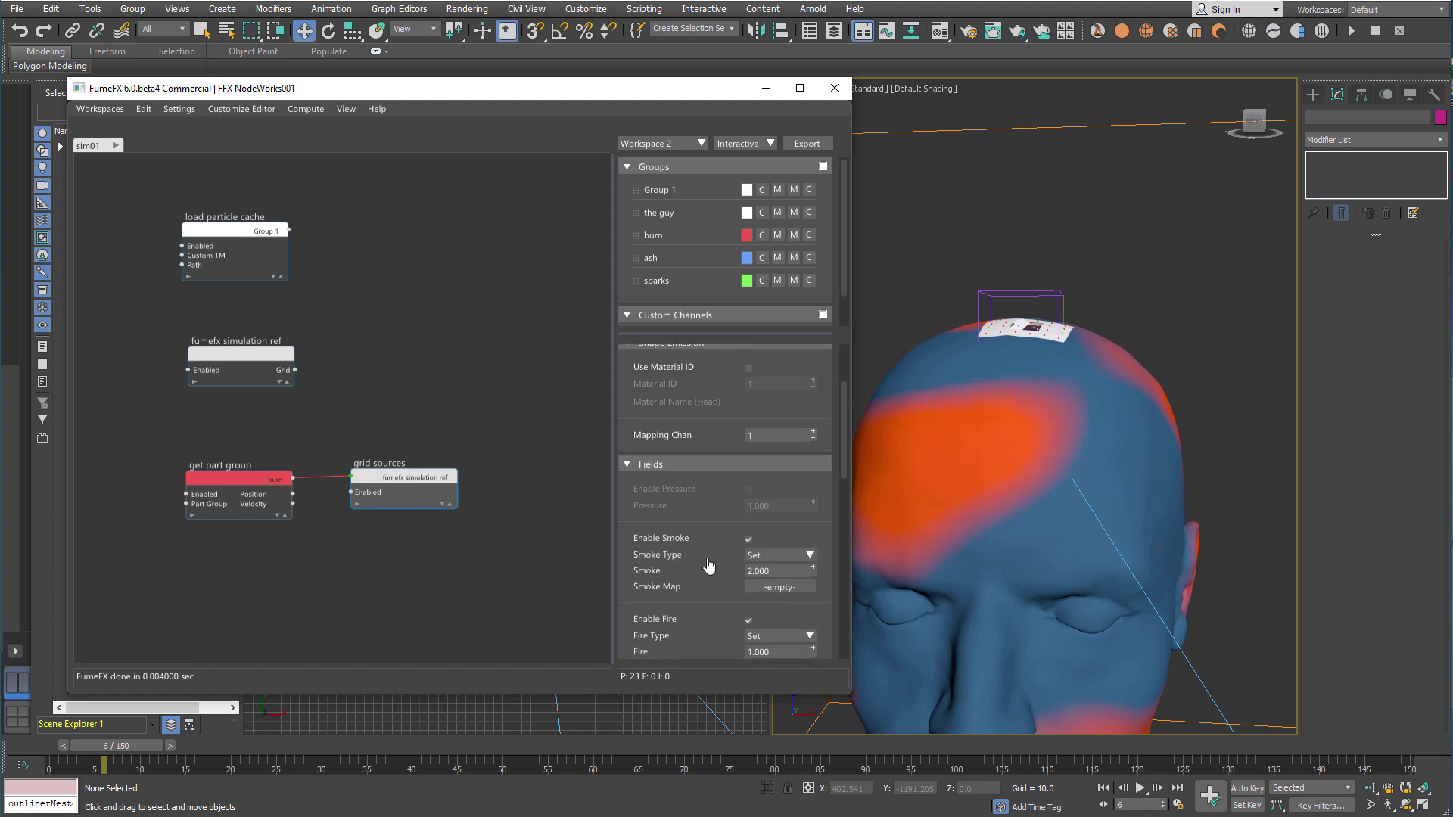
{"action": "scroll", "coordinate": [715, 484], "scroll_direction": "down", "scroll_amount": 4}
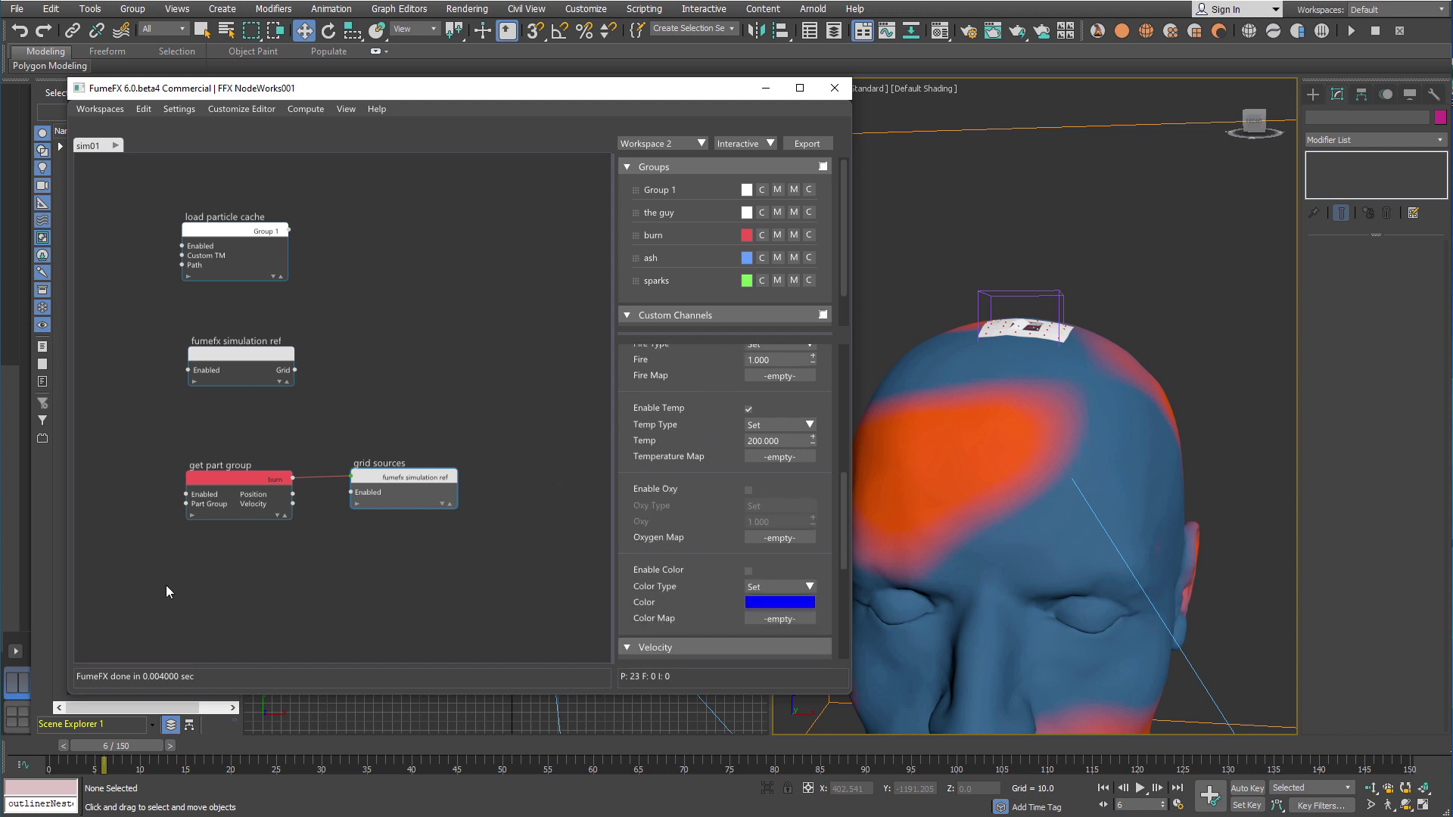
Create a particle group node for the group "the guy" and connect a new Grid Obstacles node to it
{"action": "right_click", "coordinate": [184, 542]}
{"action": "mouse_move", "coordinate": [216, 562]}
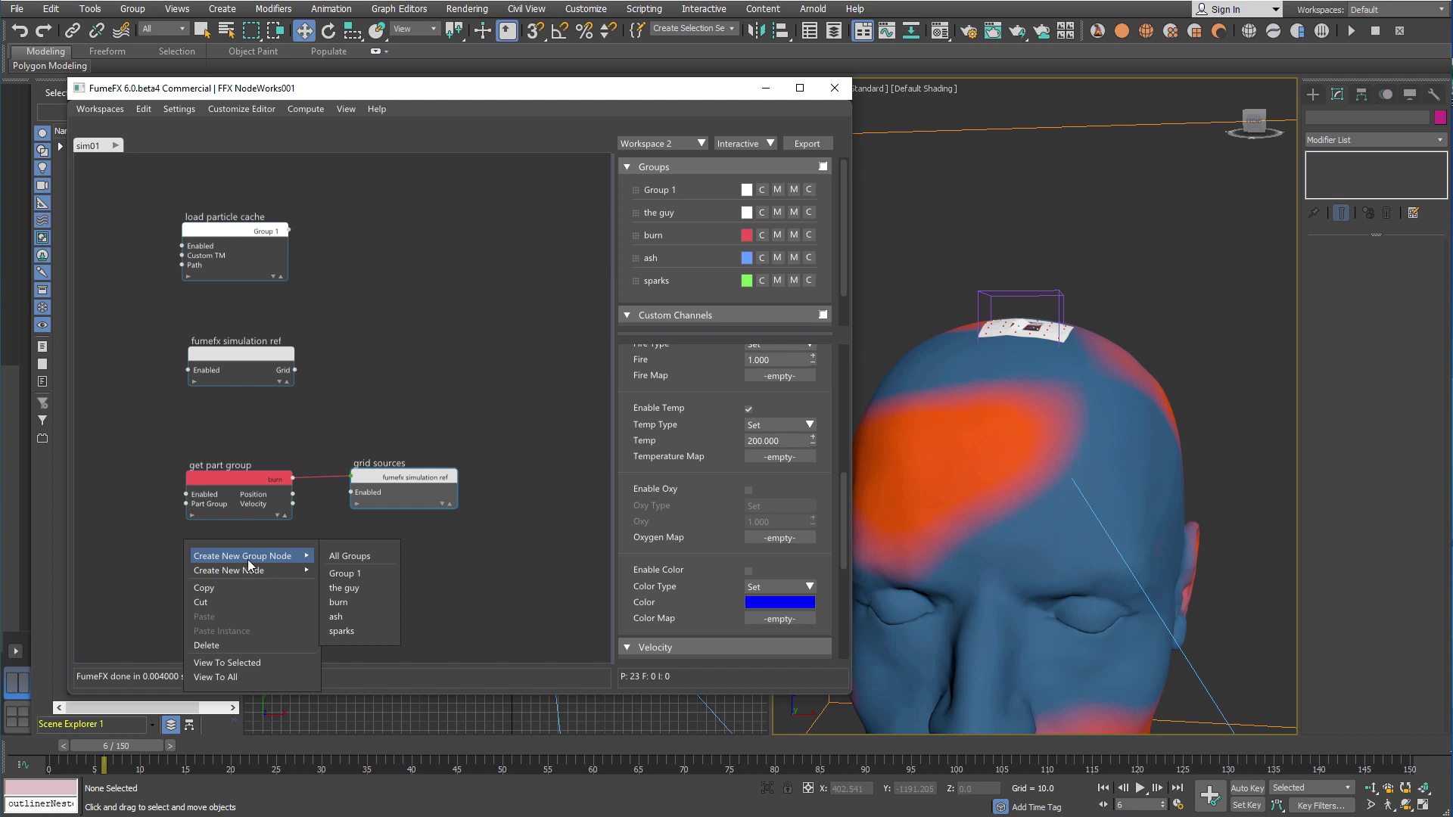
{"action": "left_click", "coordinate": [356, 589]}
{"action": "left_click_drag", "start_coordinate": [290, 579], "coordinate": [340, 578]}
{"action": "type", "text": "obsta"}
{"action": "key", "text": "Return"}
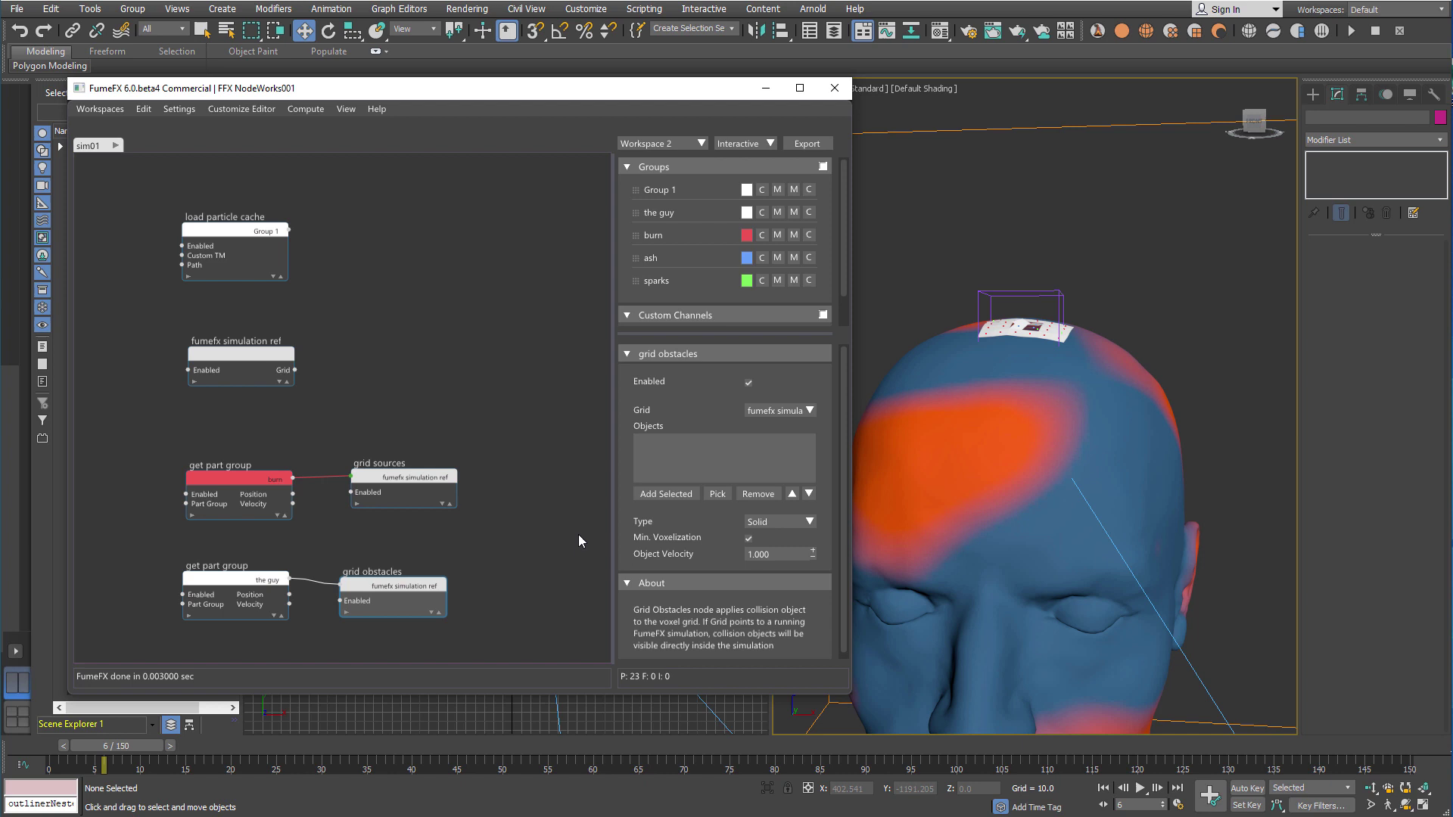
Set the Grid Obstacles type to Shell
{"action": "left_click", "coordinate": [790, 524]}
{"action": "left_click", "coordinate": [779, 550]}
{"action": "scroll", "coordinate": [492, 593], "scroll_direction": "down", "scroll_amount": 2}
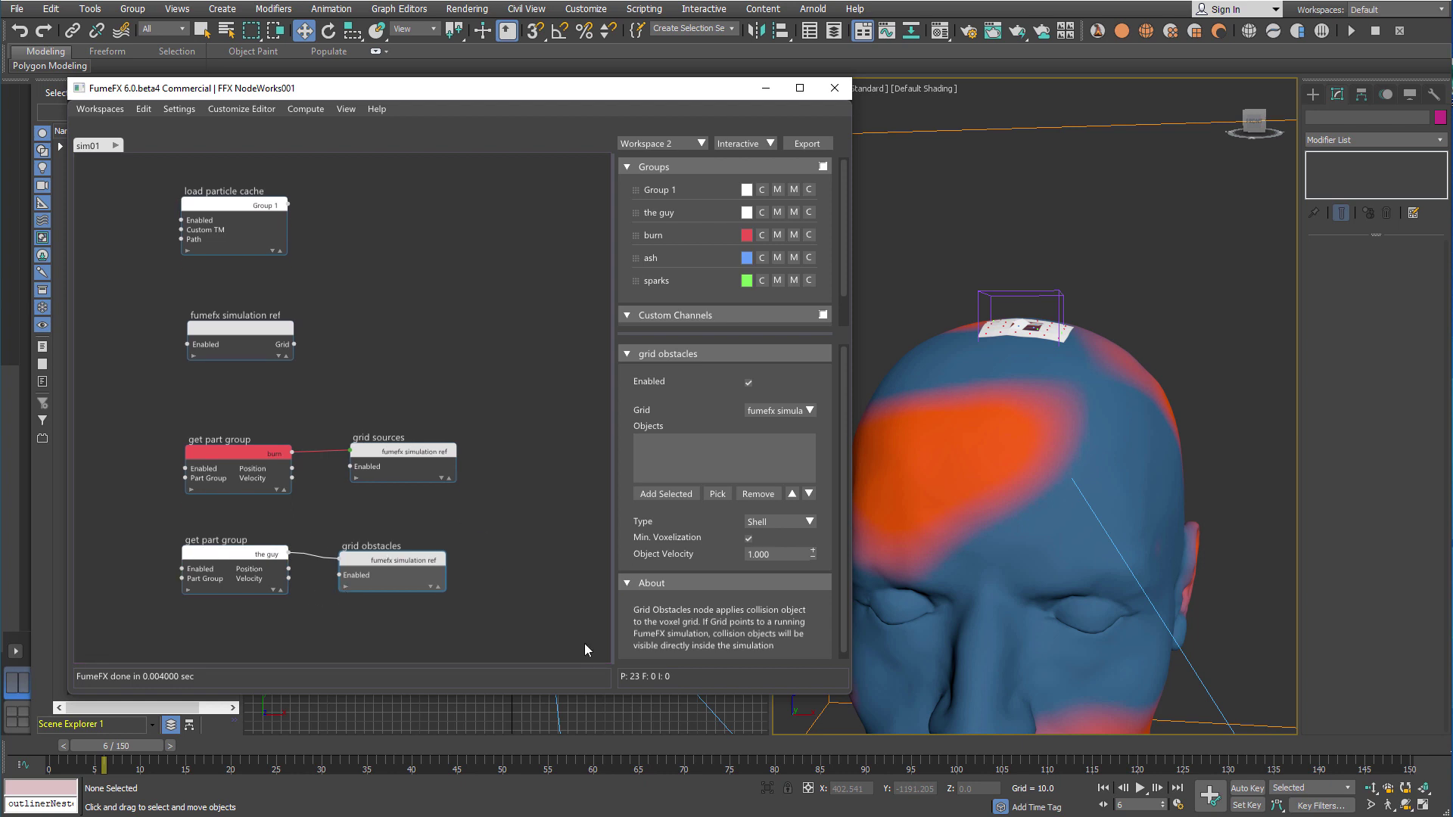
Preview the cached particles up to frame 30 and return the timeline to frame 0
{"action": "left_click_drag", "start_coordinate": [169, 747], "coordinate": [324, 738]}
{"action": "key", "text": "w"}
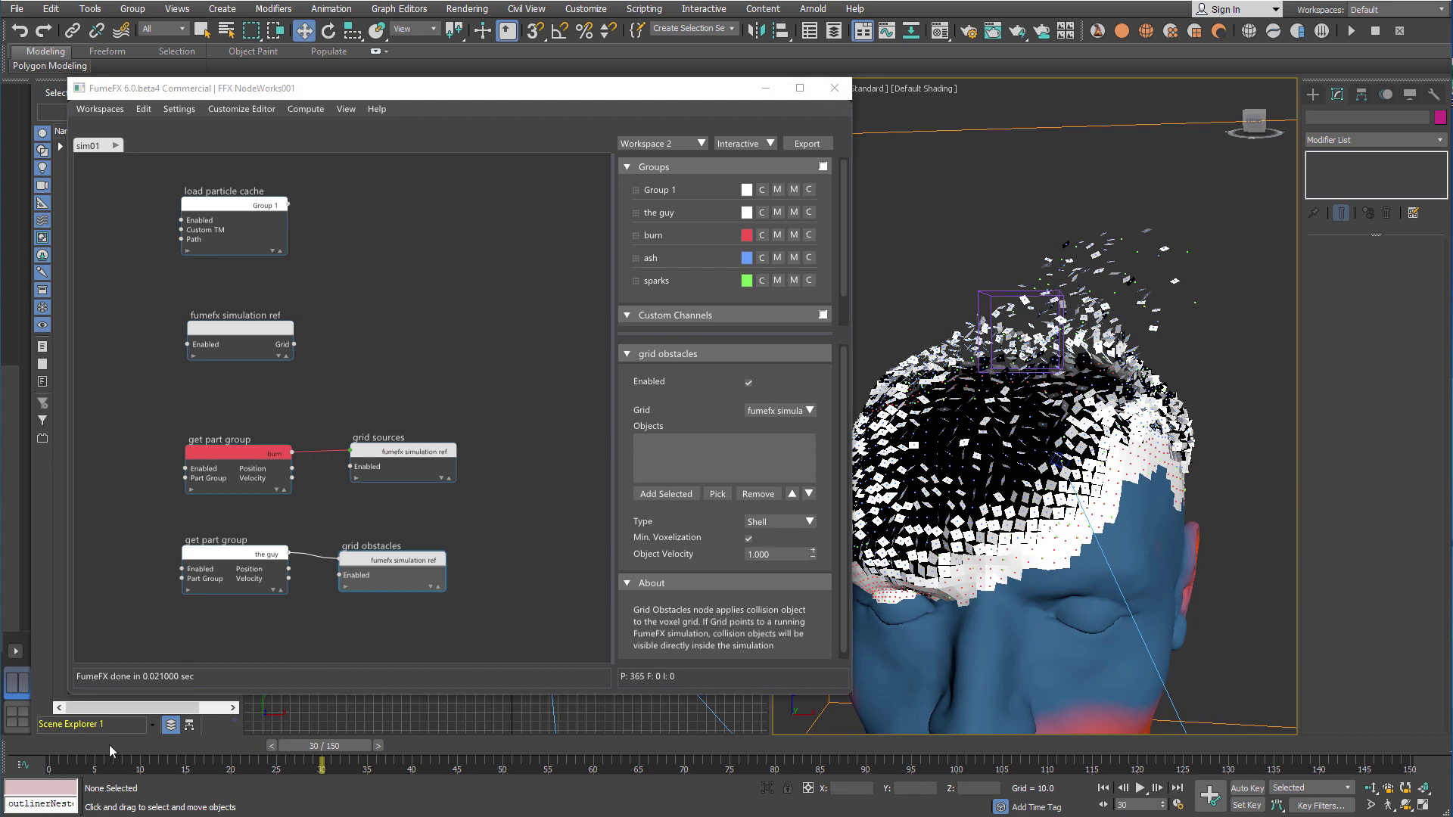
{"action": "left_click_drag", "start_coordinate": [109, 744], "coordinate": [72, 749]}
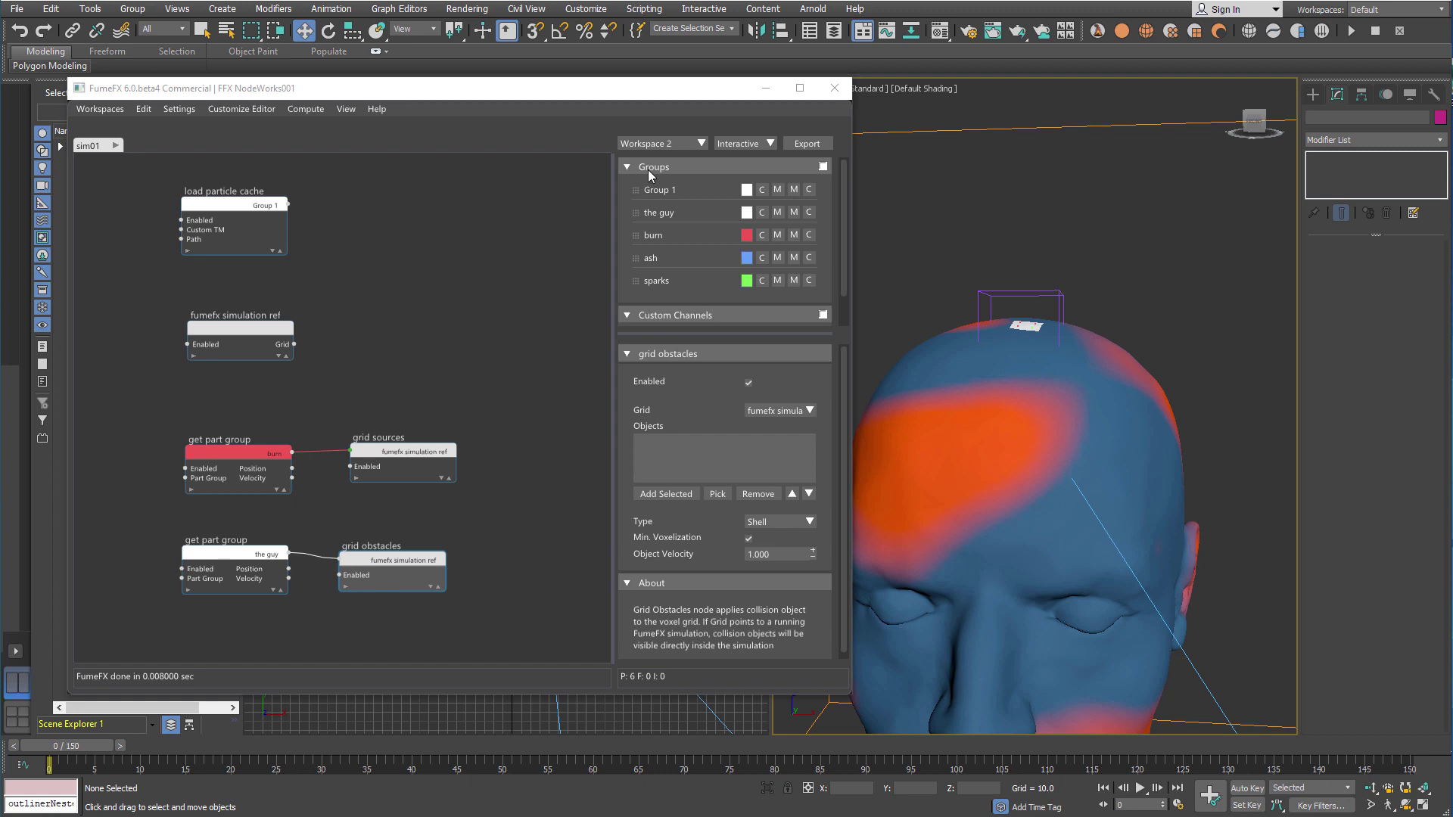
Close the NodeWorks editor, open FumeFX001's object and source settings, and add FFX Wind001 to the list
{"action": "left_click", "coordinate": [834, 87]}
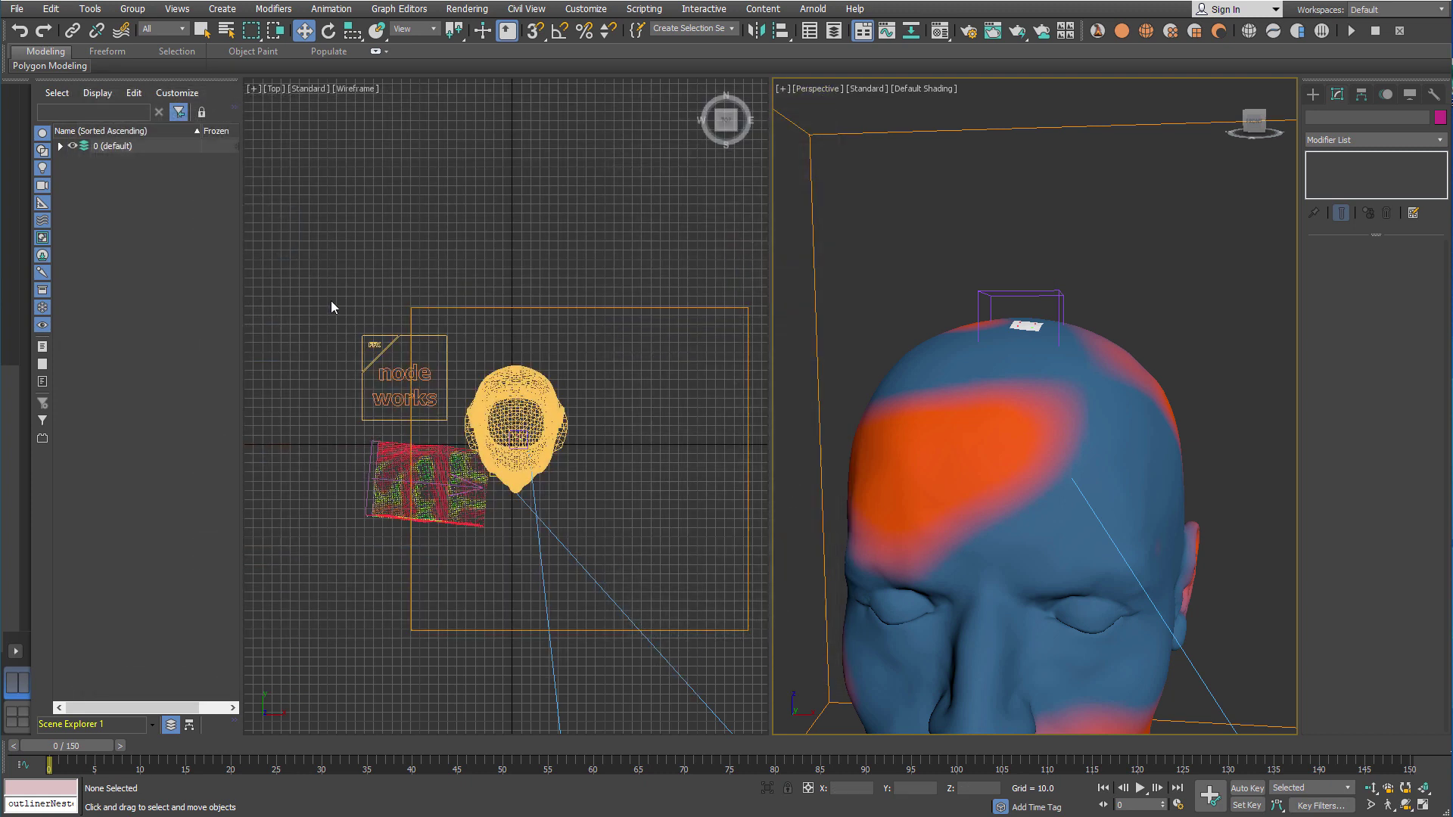
{"action": "left_click", "coordinate": [59, 147]}
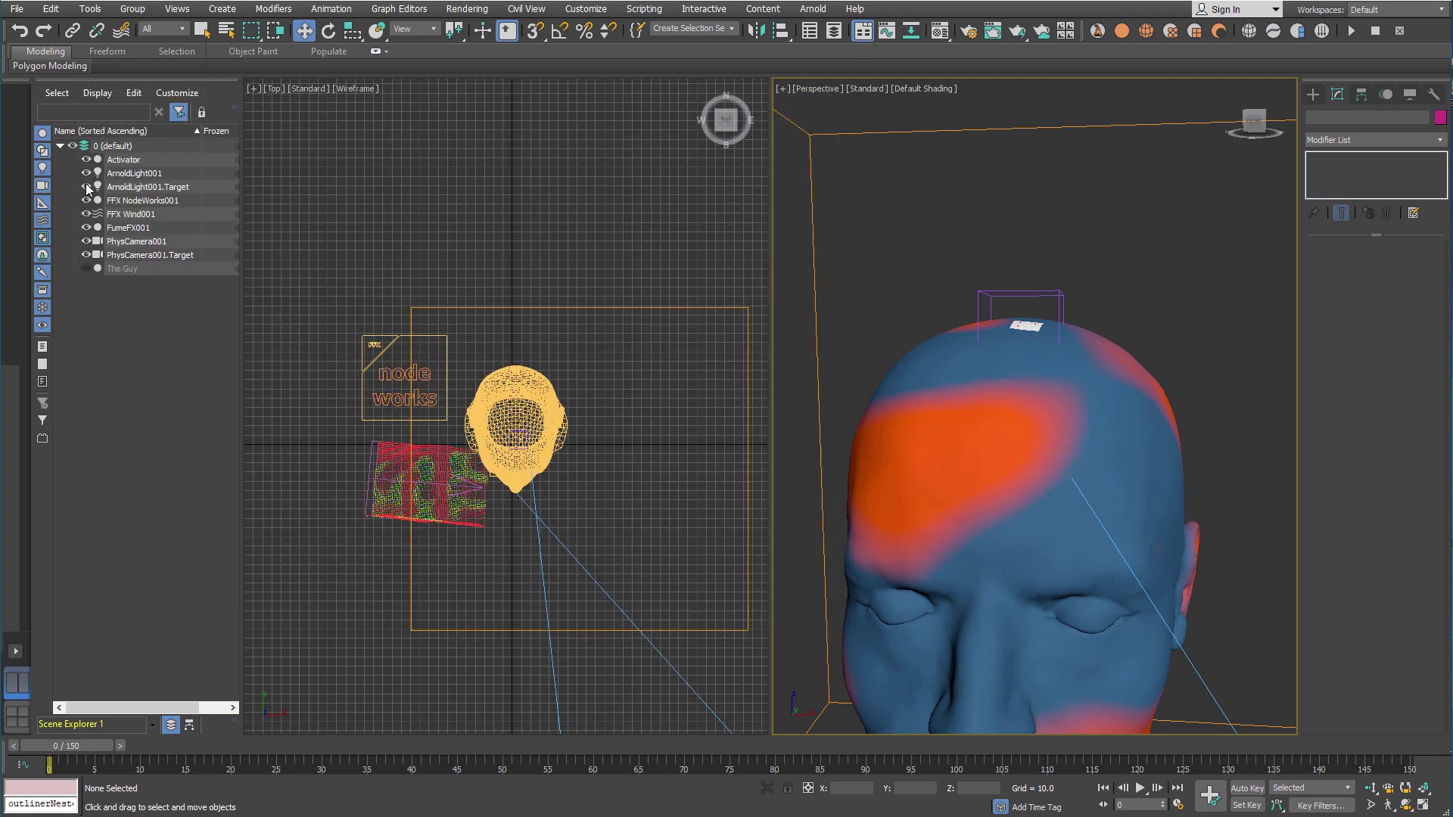
{"action": "left_click", "coordinate": [116, 227]}
{"action": "left_click", "coordinate": [1329, 277]}
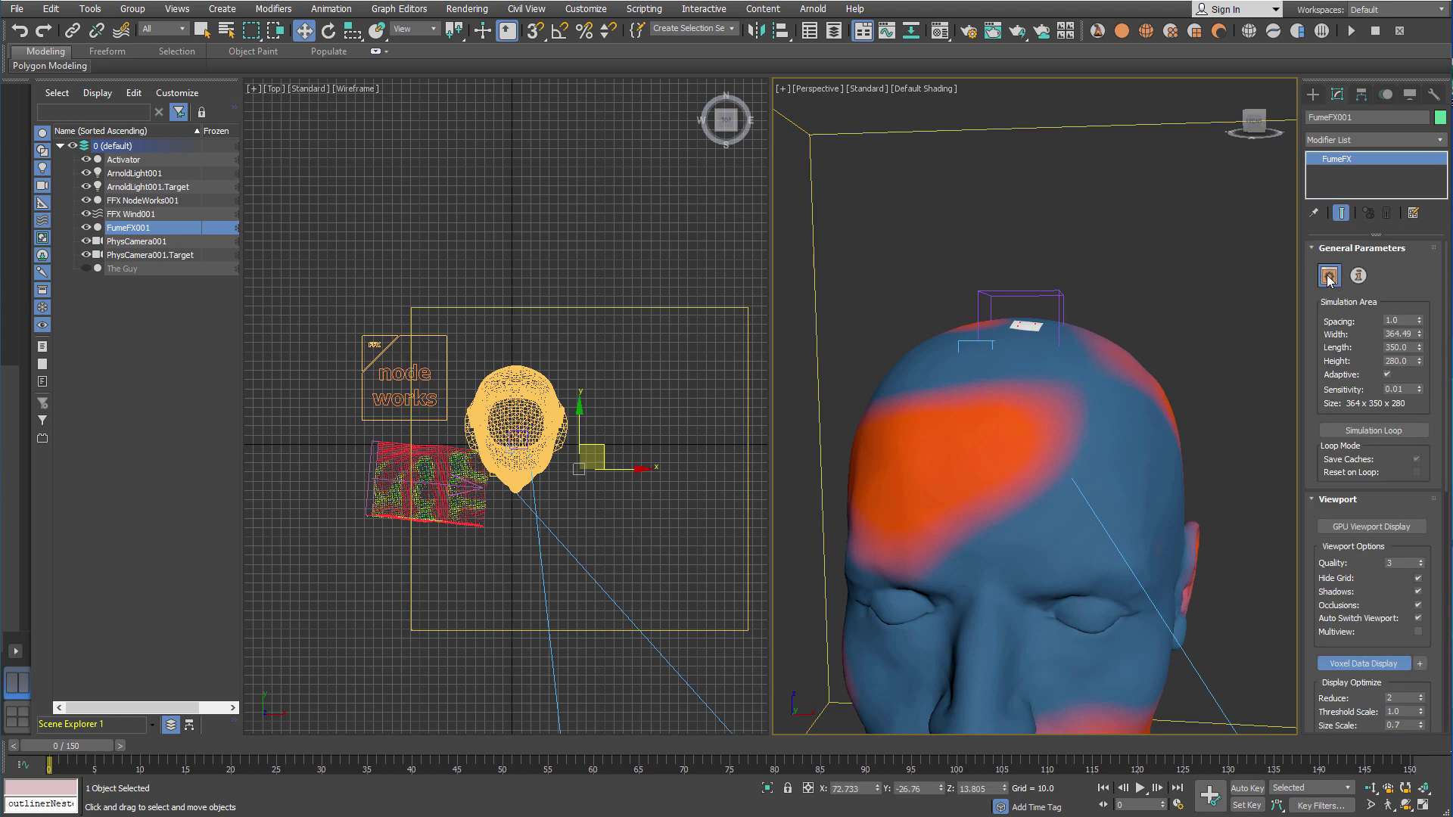
{"action": "left_click", "coordinate": [488, 199]}
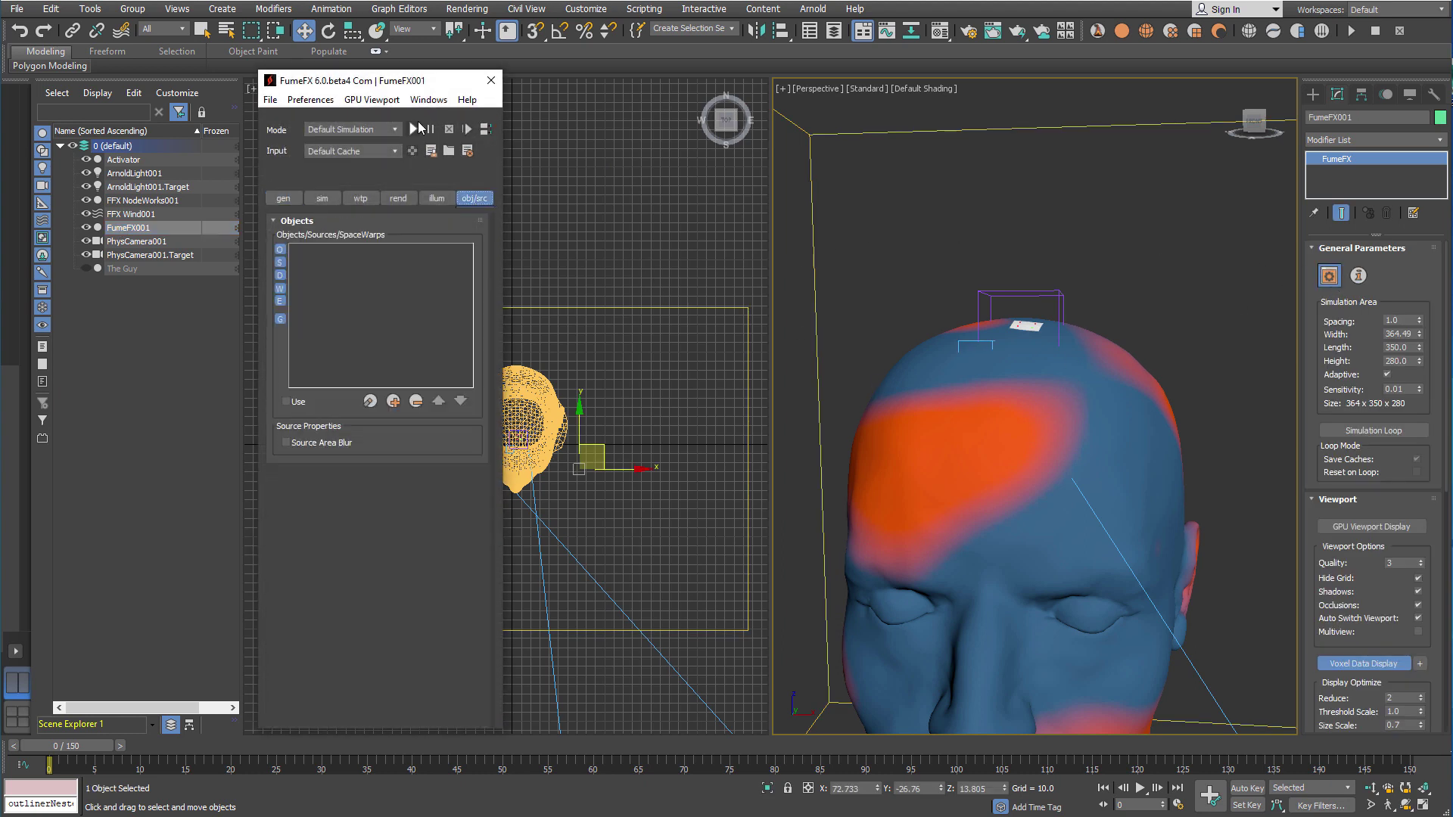
{"action": "left_click_drag", "start_coordinate": [378, 80], "coordinate": [231, 77]}
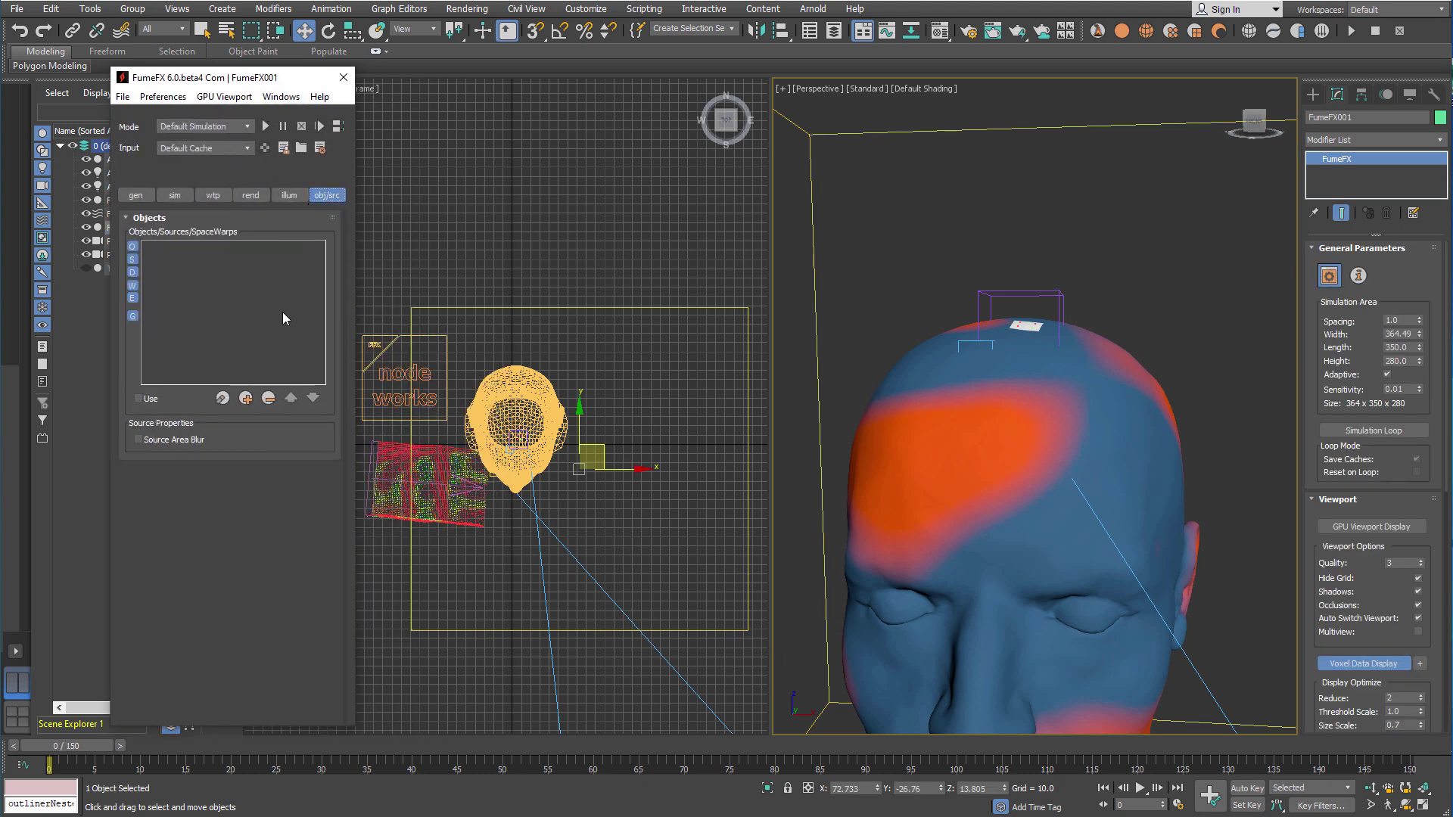
{"action": "left_click", "coordinate": [246, 398]}
{"action": "left_click", "coordinate": [366, 475]}
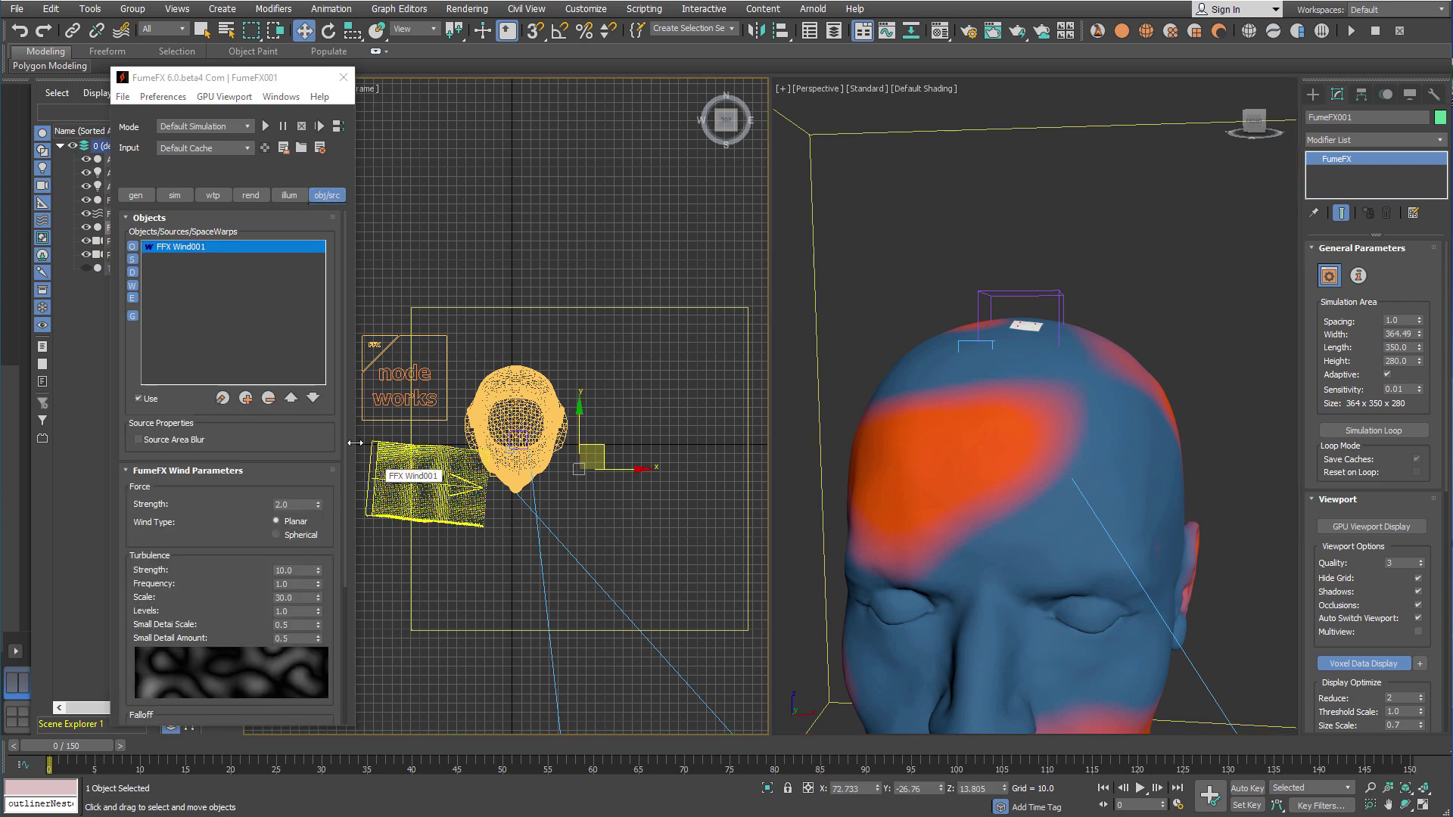
View FumeFX001's simulation settings, close its window, and start the simulation from frame 0
{"action": "left_click", "coordinate": [174, 195]}
{"action": "left_click", "coordinate": [343, 78]}
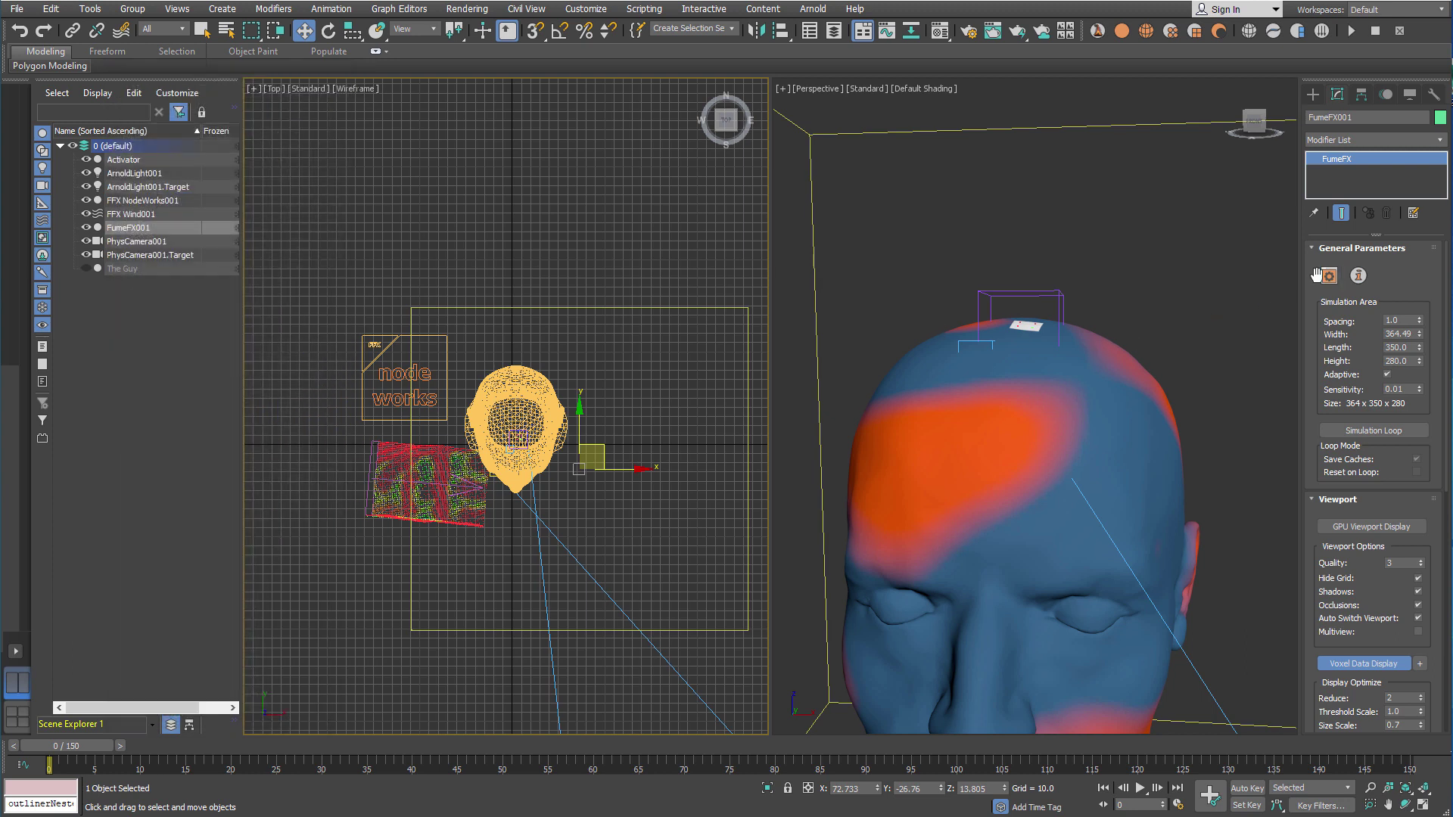
{"action": "mouse_move", "coordinate": [106, 744]}
{"action": "left_mouse_down"}
{"action": "mouse_move", "coordinate": [163, 746]}
{"action": "mouse_move", "coordinate": [97, 747]}
{"action": "left_mouse_up"}
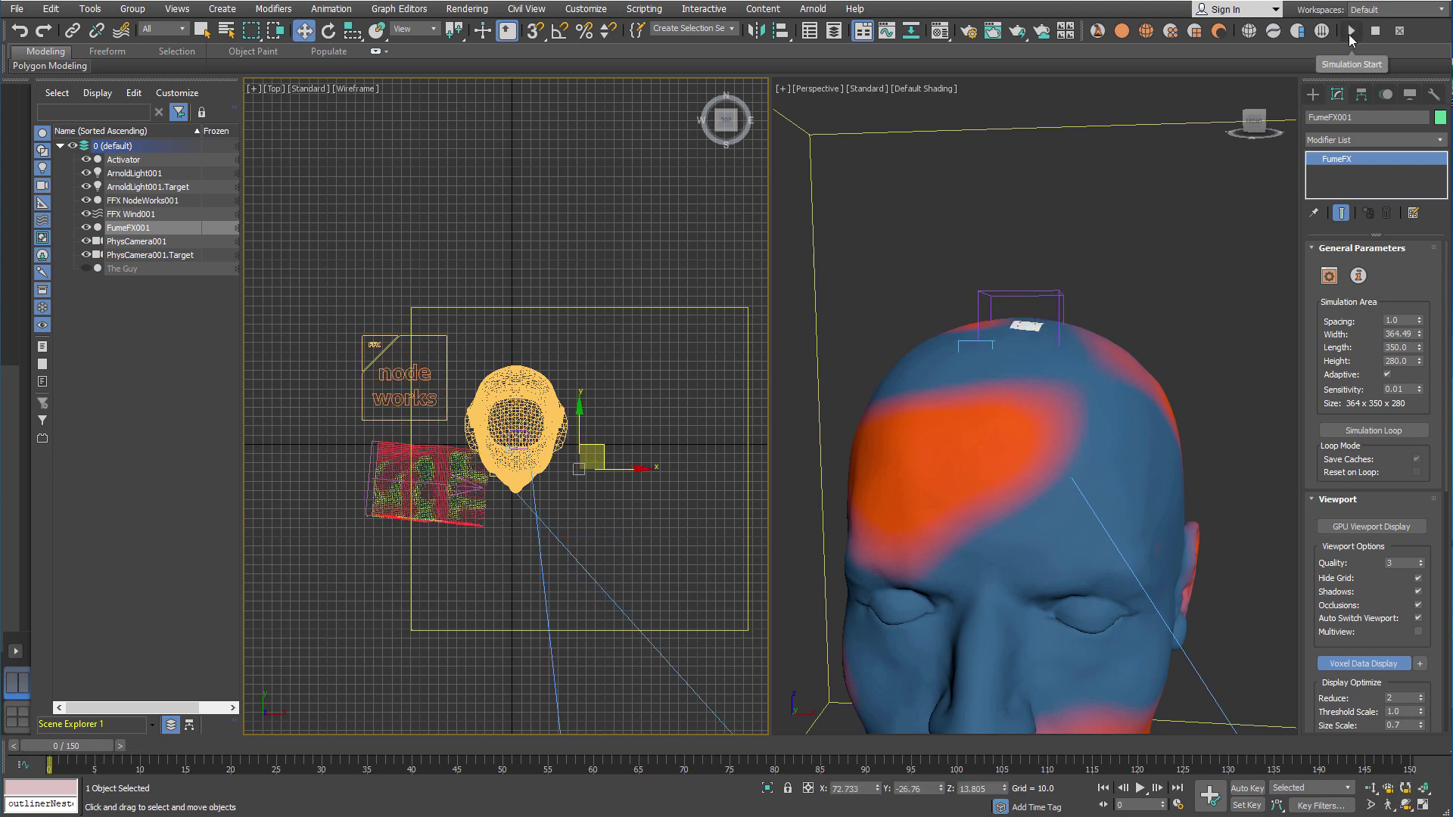
{"action": "left_click", "coordinate": [1351, 34]}
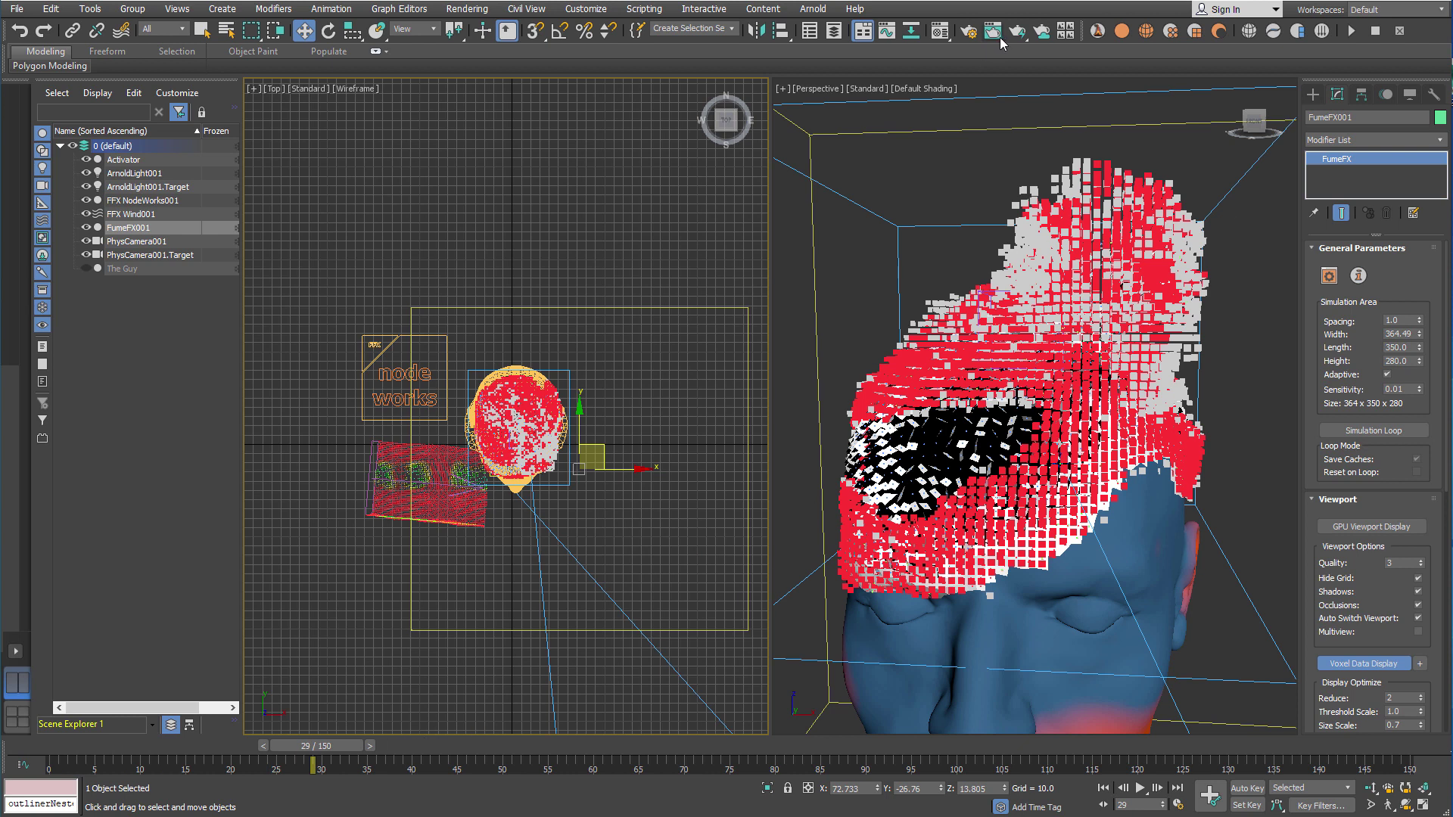
Assign the Standard Volume material, Material #14, to the selected FumeFX001 grid
{"action": "left_click", "coordinate": [939, 30]}
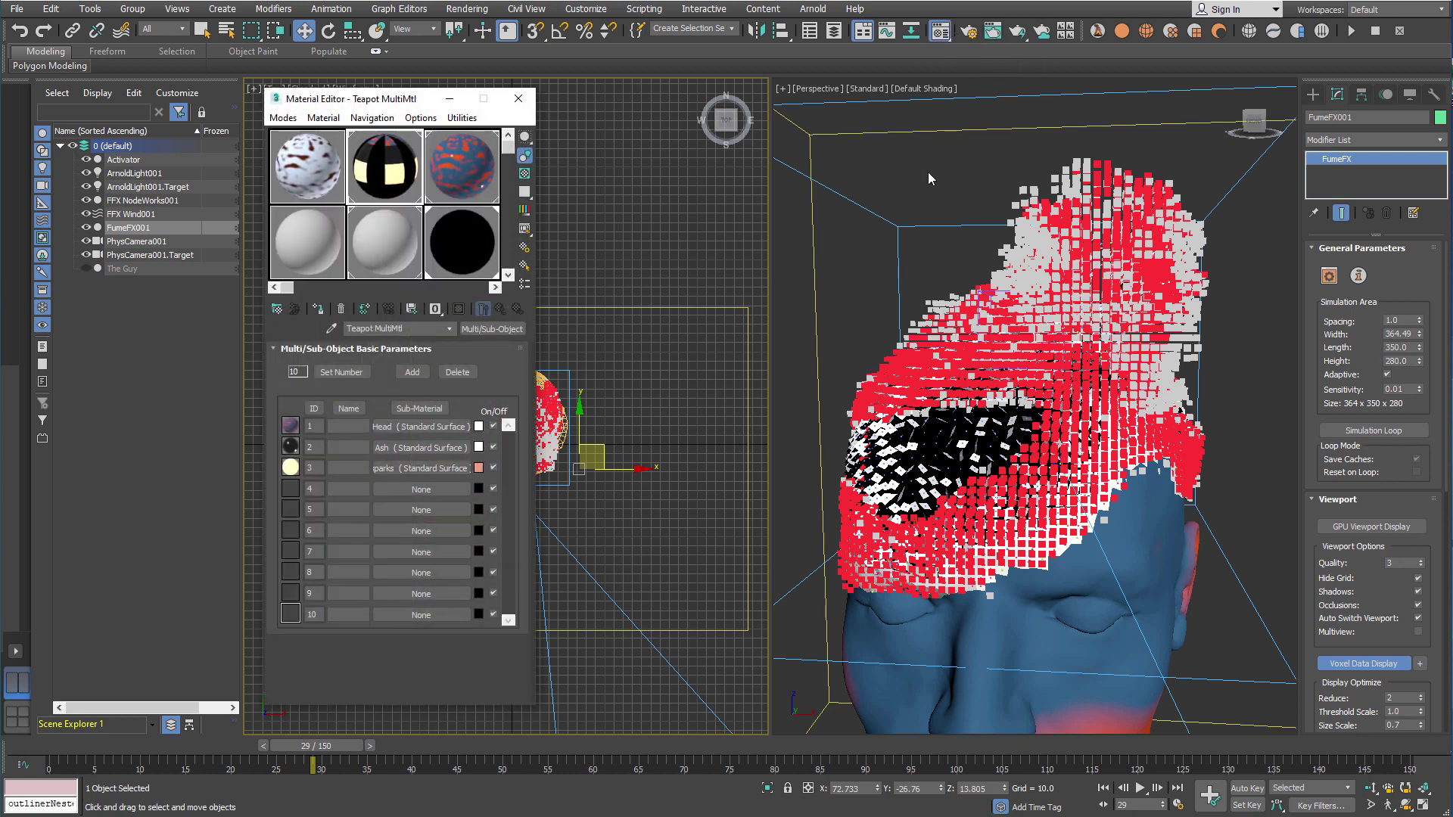
{"action": "left_click", "coordinate": [458, 238]}
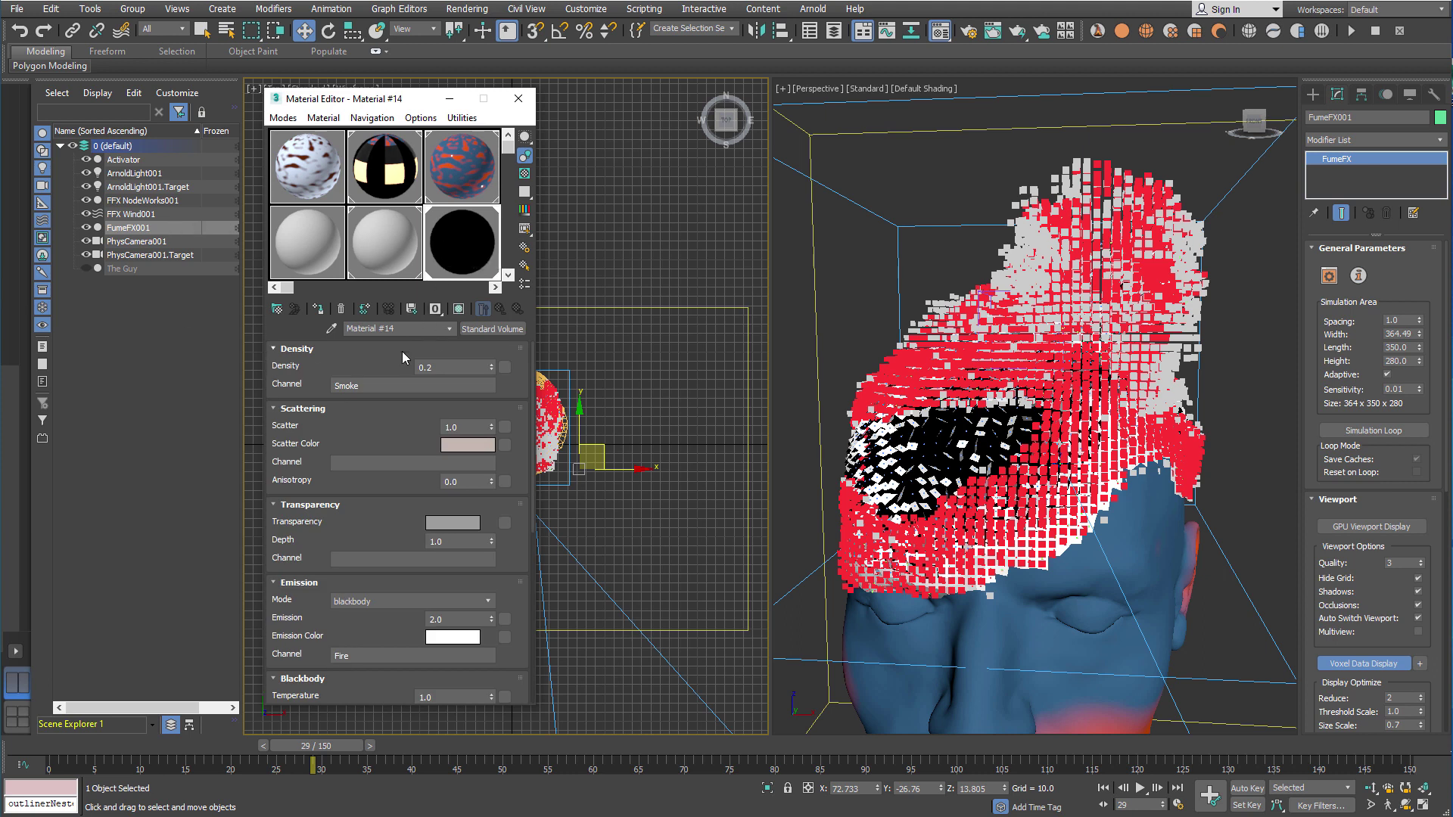
{"action": "left_click", "coordinate": [318, 309]}
Enable the Velocity channel in FumeFX001's Arnold/Redshift Volume rendering parameters and close its settings
{"action": "left_click", "coordinate": [161, 228]}
{"action": "left_click", "coordinate": [1329, 276]}
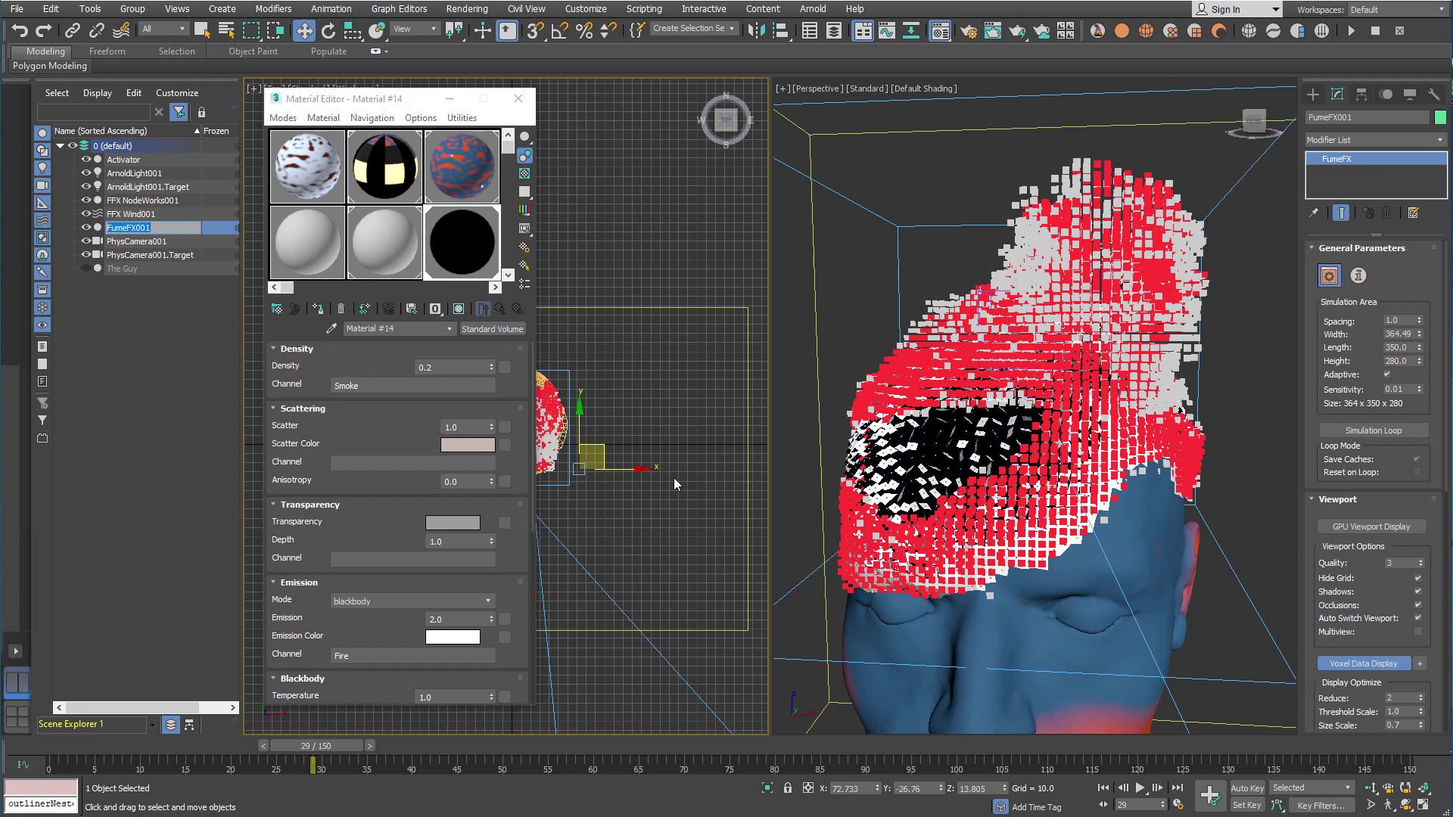
{"action": "left_click", "coordinate": [250, 195]}
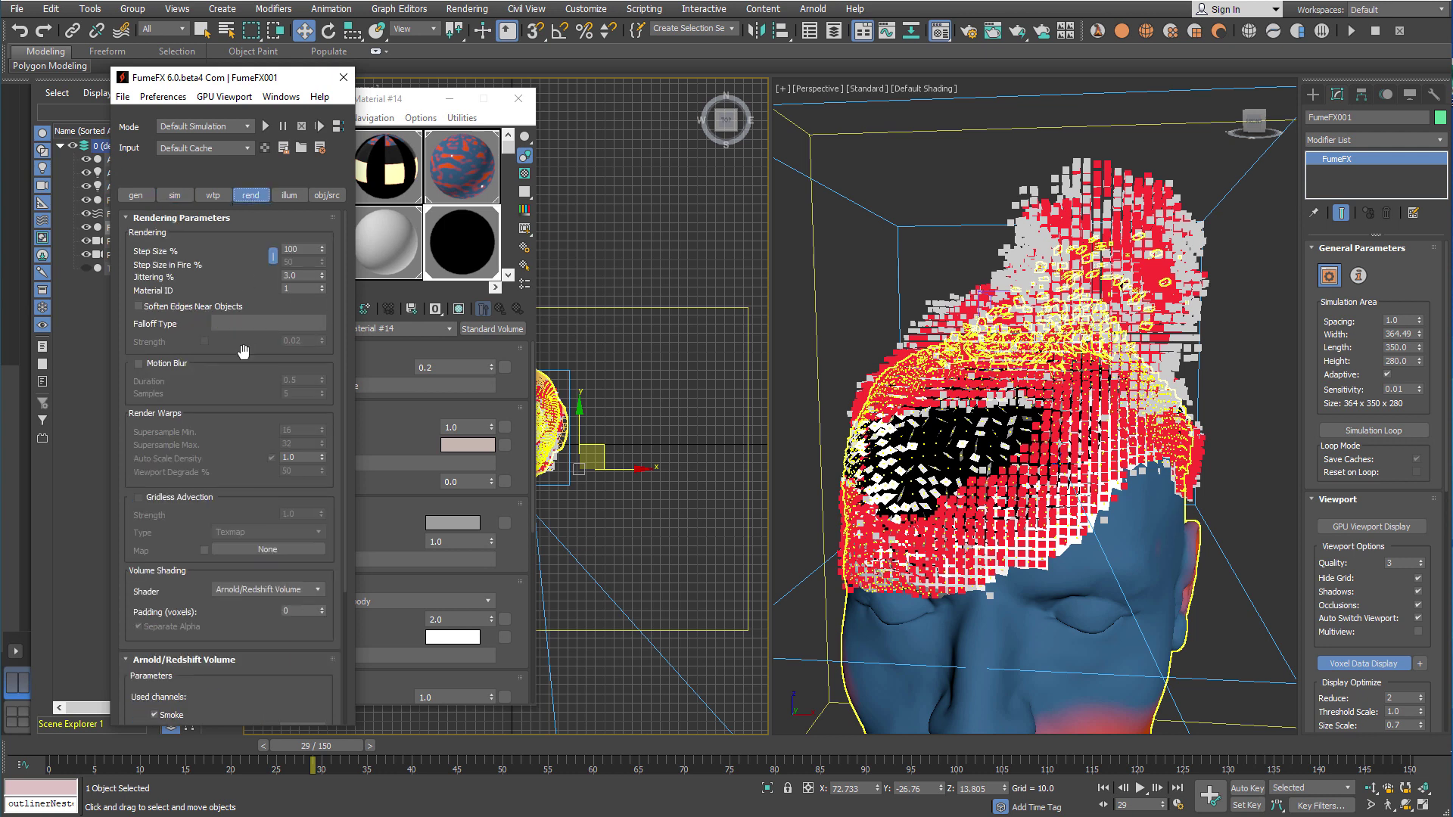
{"action": "left_click_drag", "start_coordinate": [252, 601], "coordinate": [141, 530]}
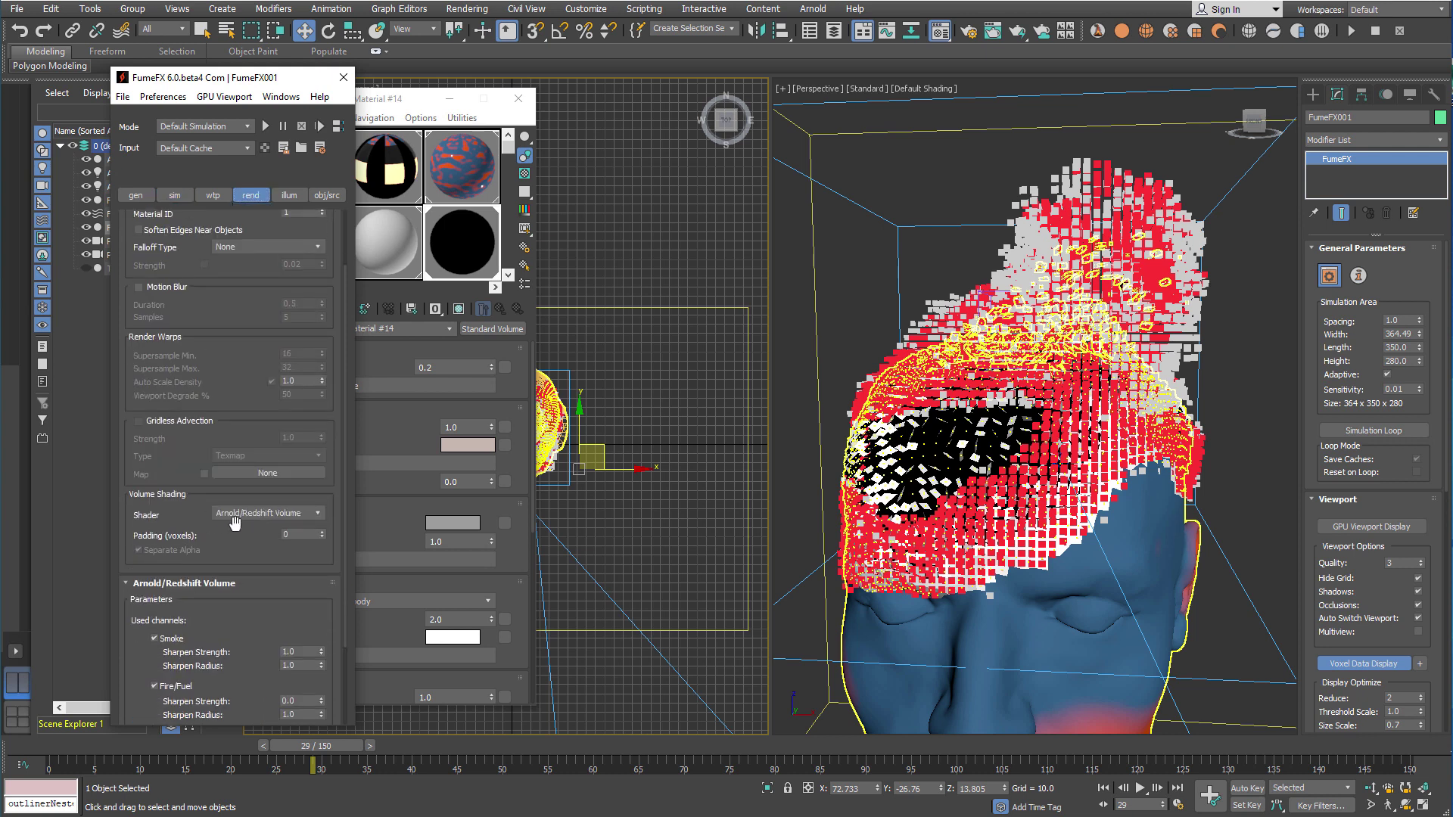
{"action": "left_click_drag", "start_coordinate": [285, 547], "coordinate": [286, 485]}
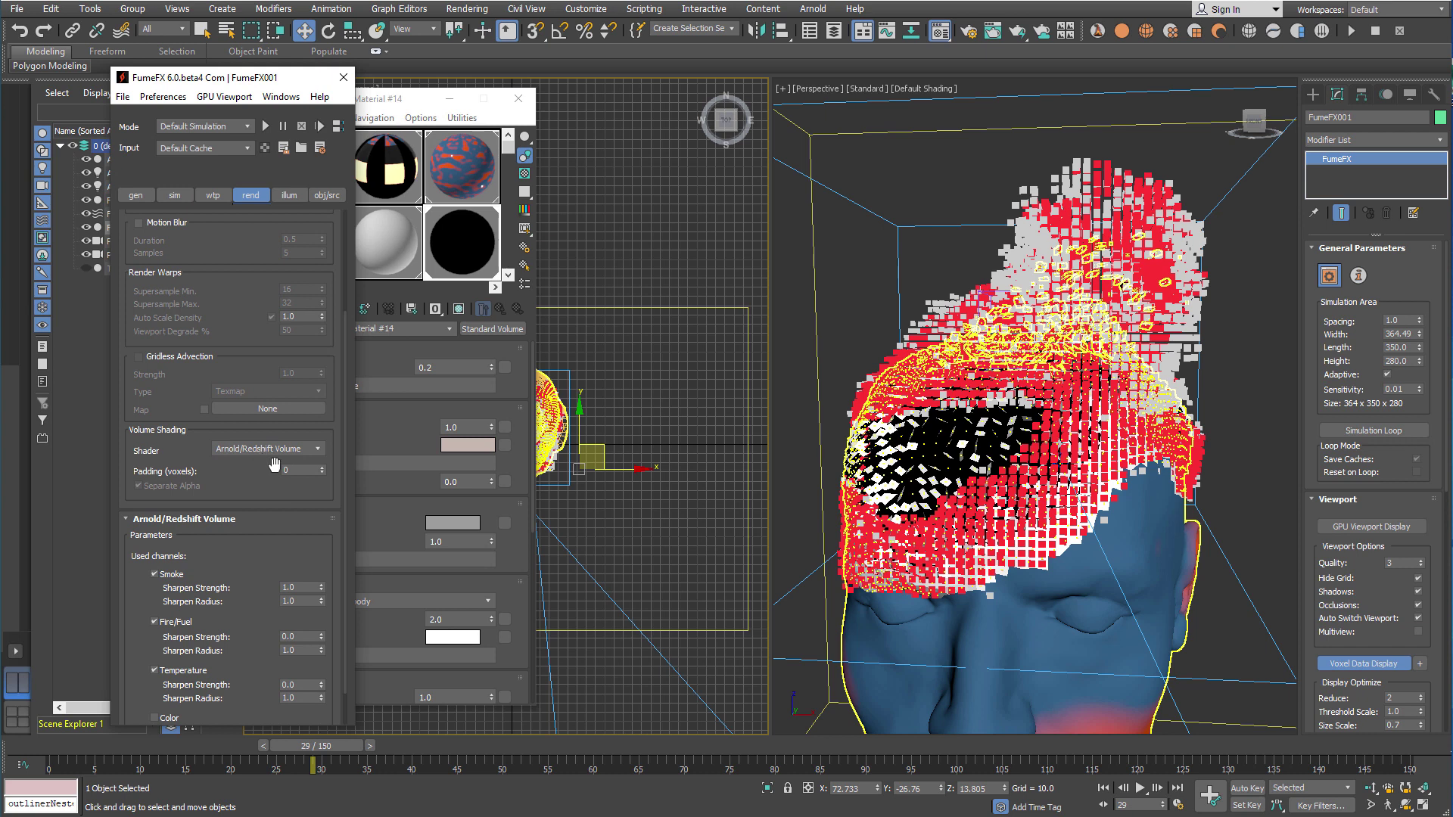
{"action": "left_click_drag", "start_coordinate": [293, 502], "coordinate": [297, 390]}
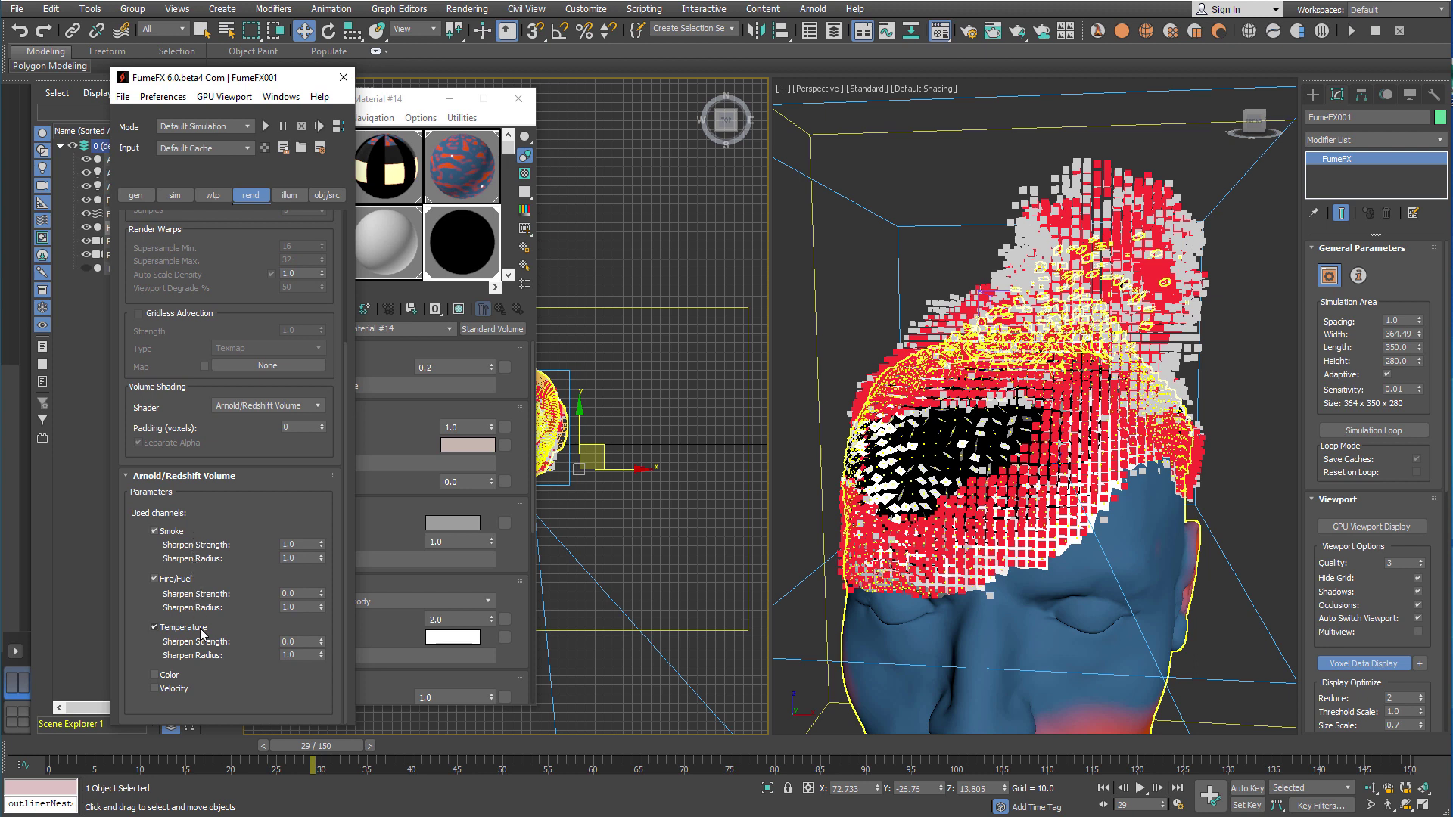
{"action": "left_click", "coordinate": [154, 689]}
{"action": "left_click", "coordinate": [158, 675]}
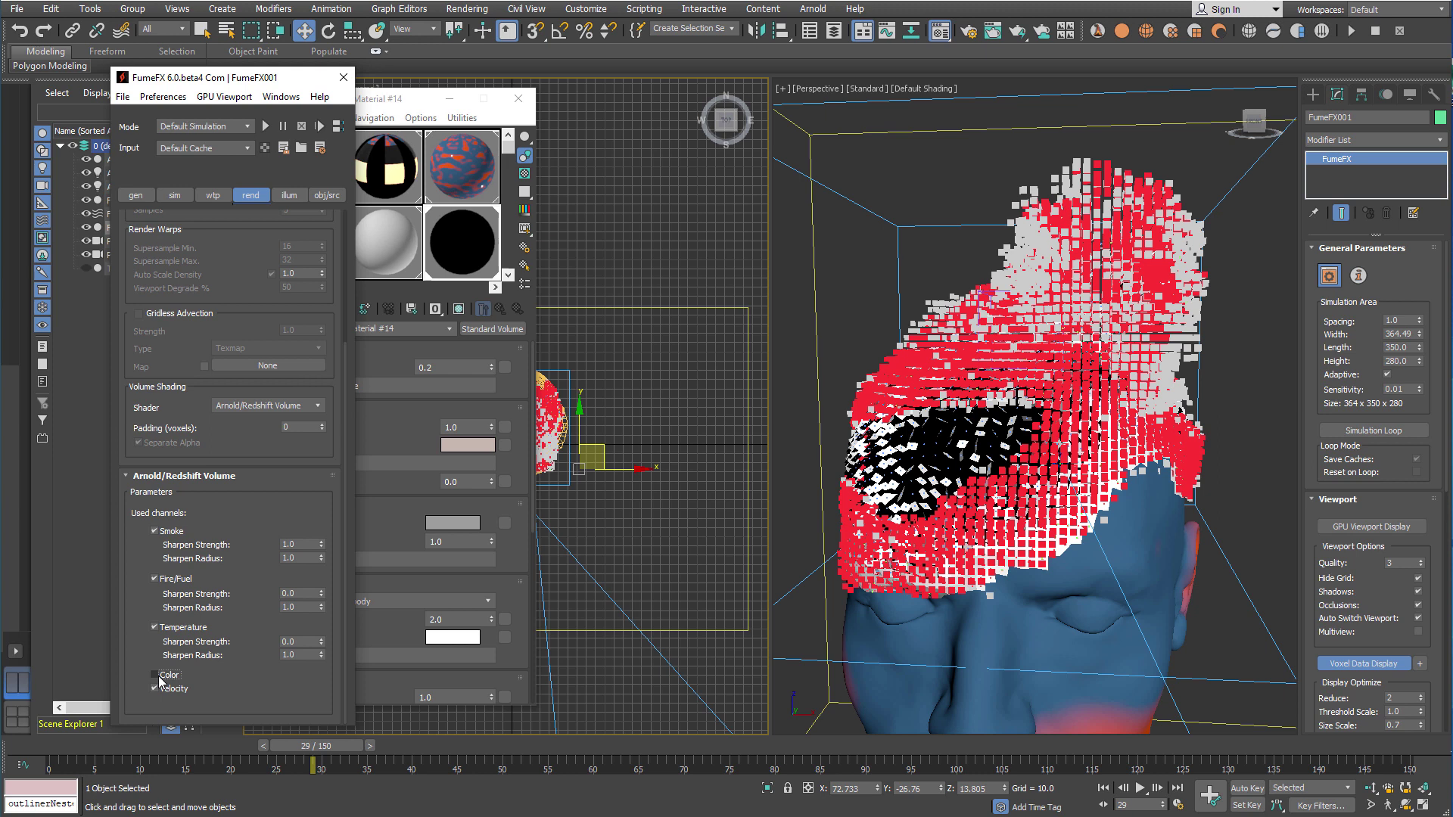
{"action": "left_click", "coordinate": [342, 78]}
Start an Arnold RenderView render through PhysCamera001 and move the timeline to frame 38
{"action": "left_click", "coordinate": [378, 386]}
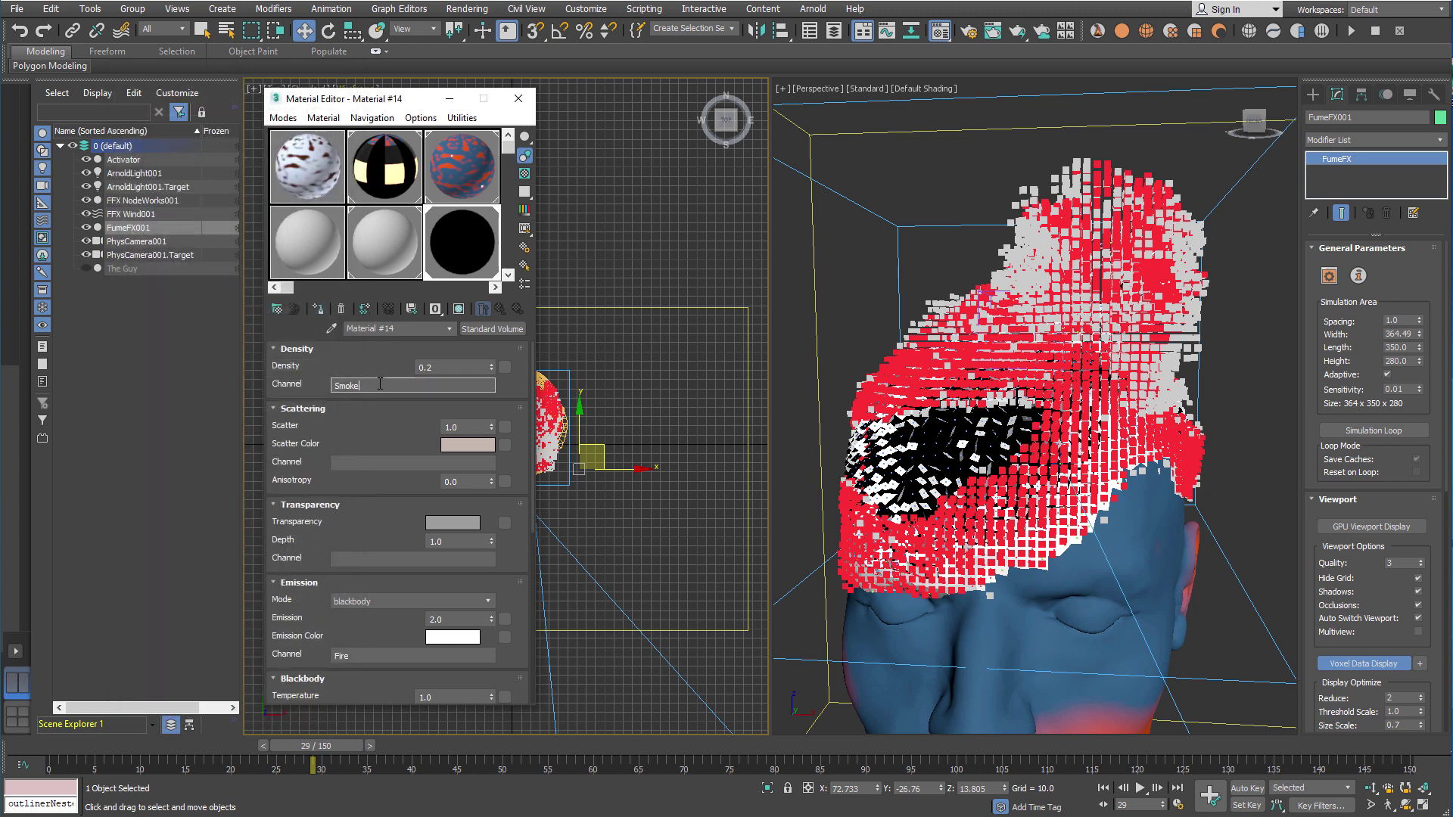
{"action": "left_click", "coordinate": [812, 9]}
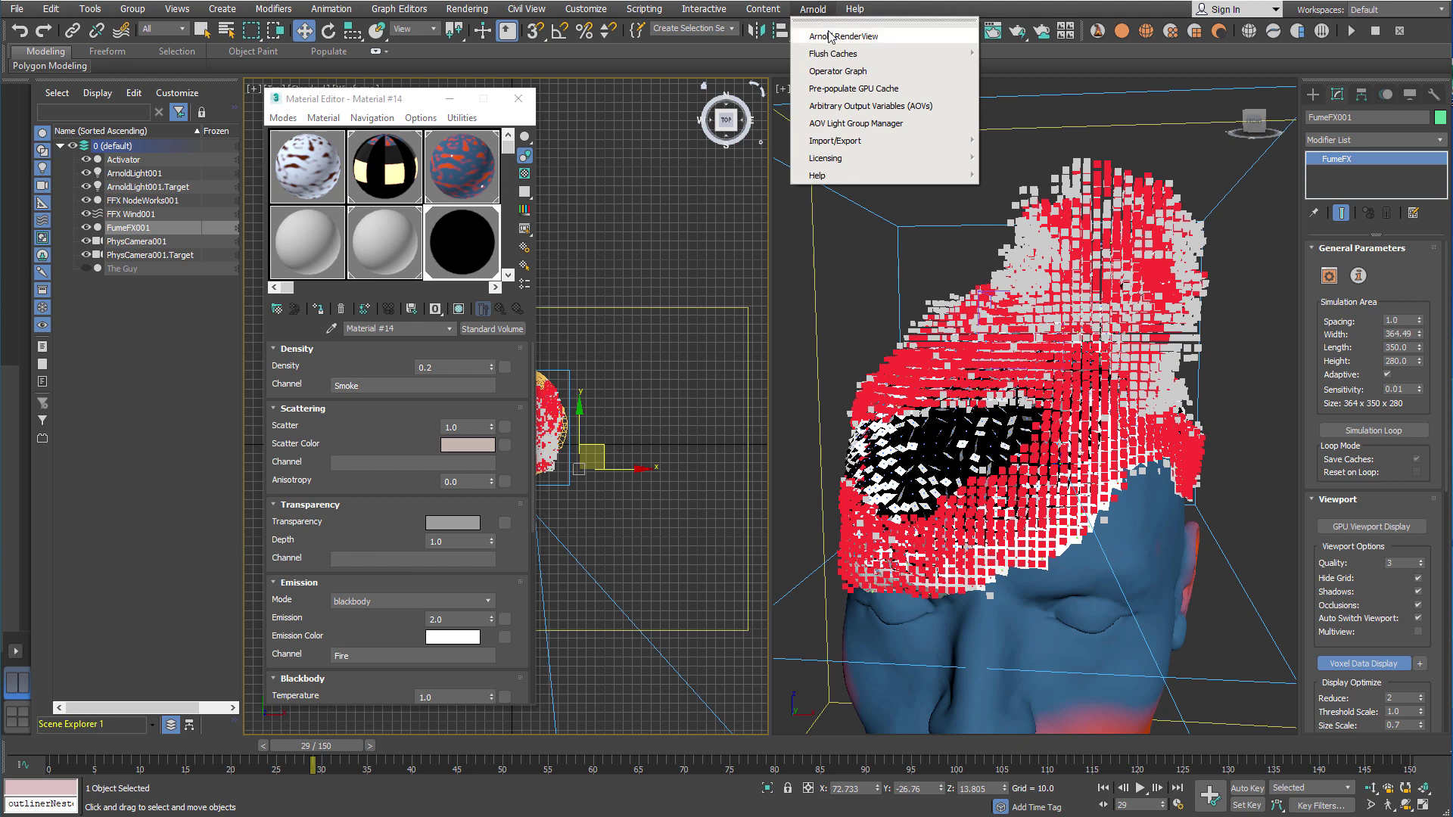
{"action": "left_click", "coordinate": [830, 36]}
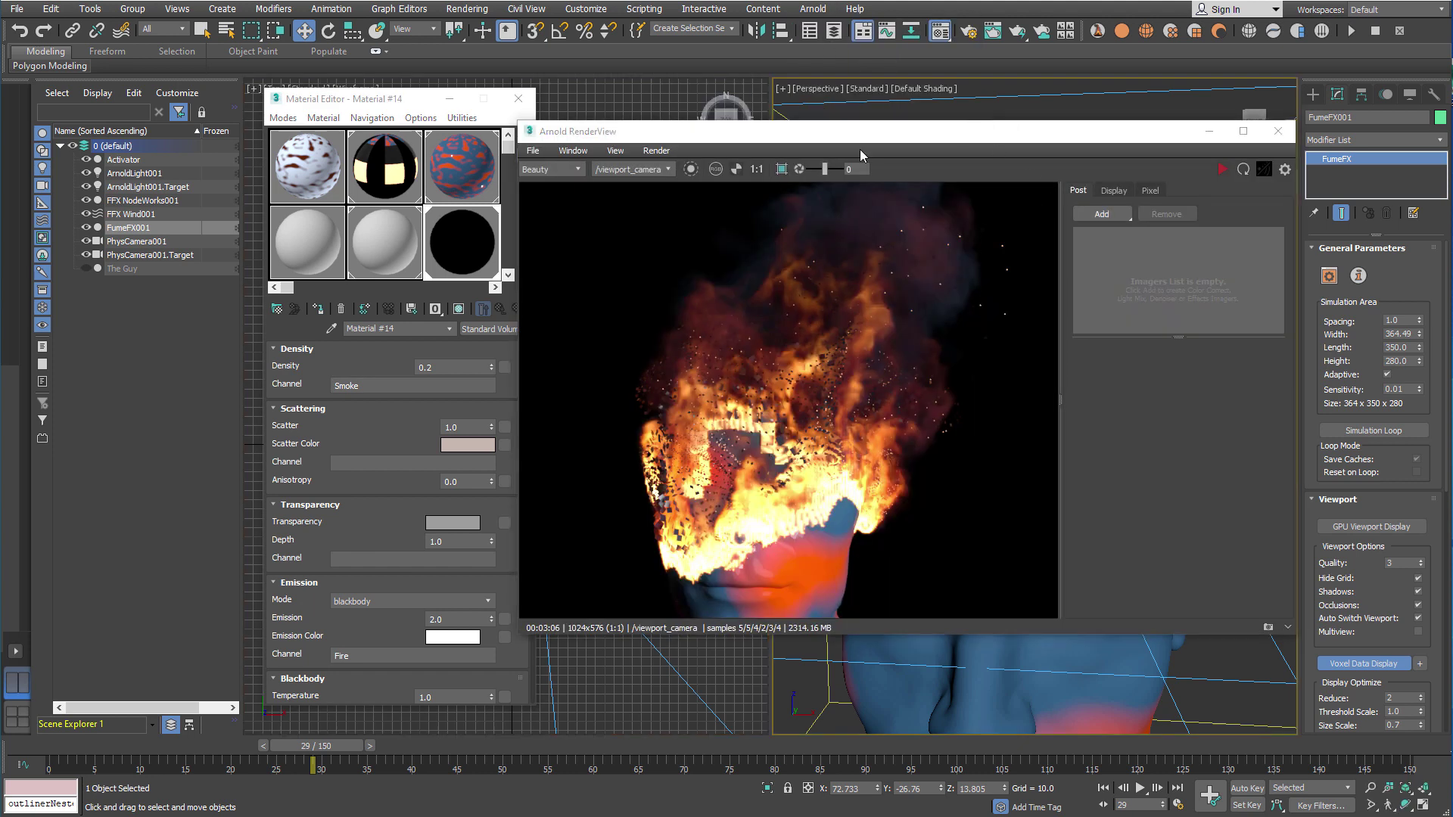
{"action": "left_click", "coordinate": [643, 169]}
{"action": "left_click", "coordinate": [639, 198]}
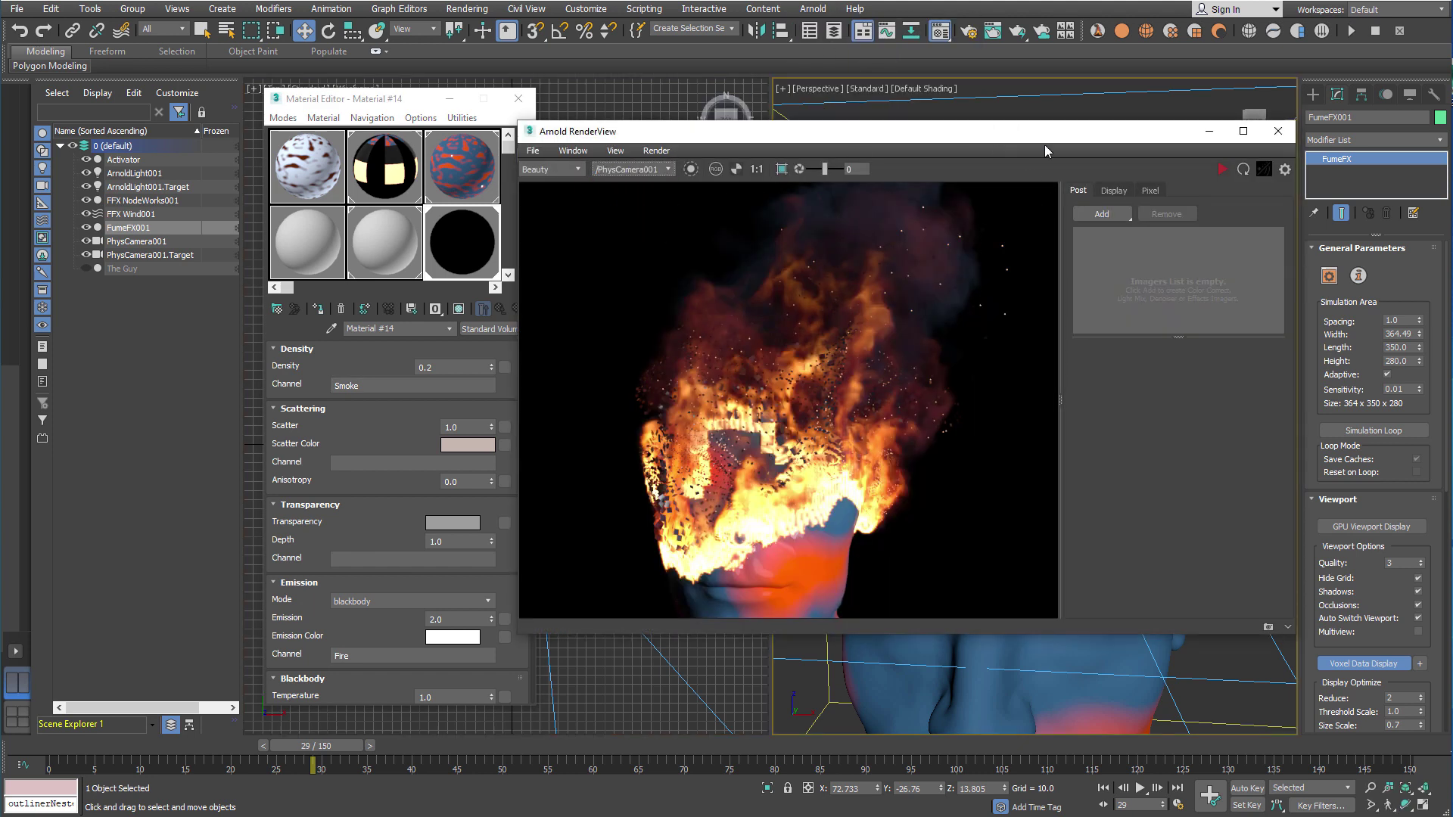
{"action": "left_click", "coordinate": [1220, 168]}
{"action": "left_click", "coordinate": [392, 747]}
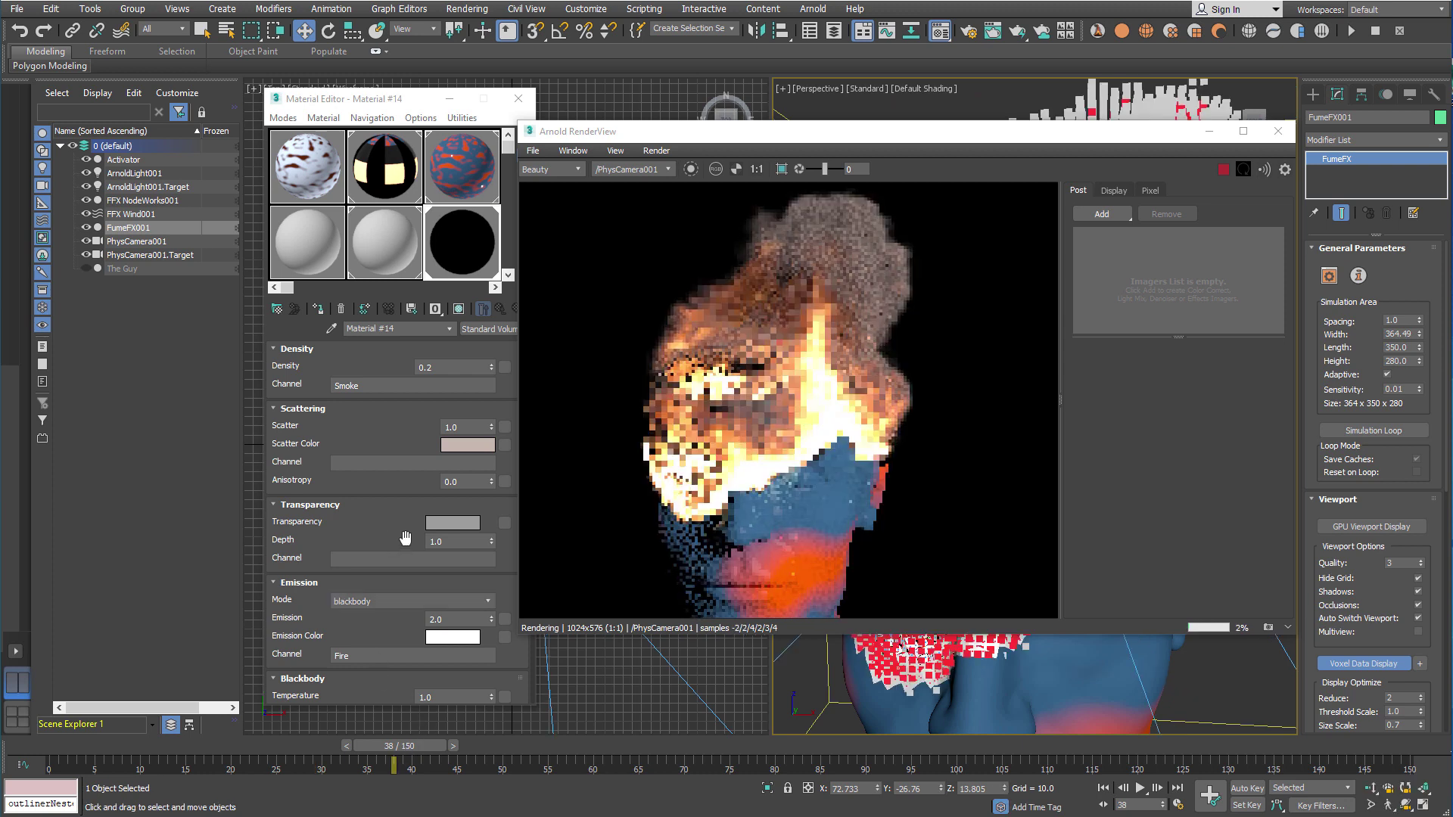
Set the volume material's smoke density to 0.1
{"action": "mouse_move", "coordinate": [412, 511]}
{"action": "left_mouse_down"}
{"action": "mouse_move", "coordinate": [413, 439]}
{"action": "mouse_move", "coordinate": [415, 483]}
{"action": "left_mouse_up"}
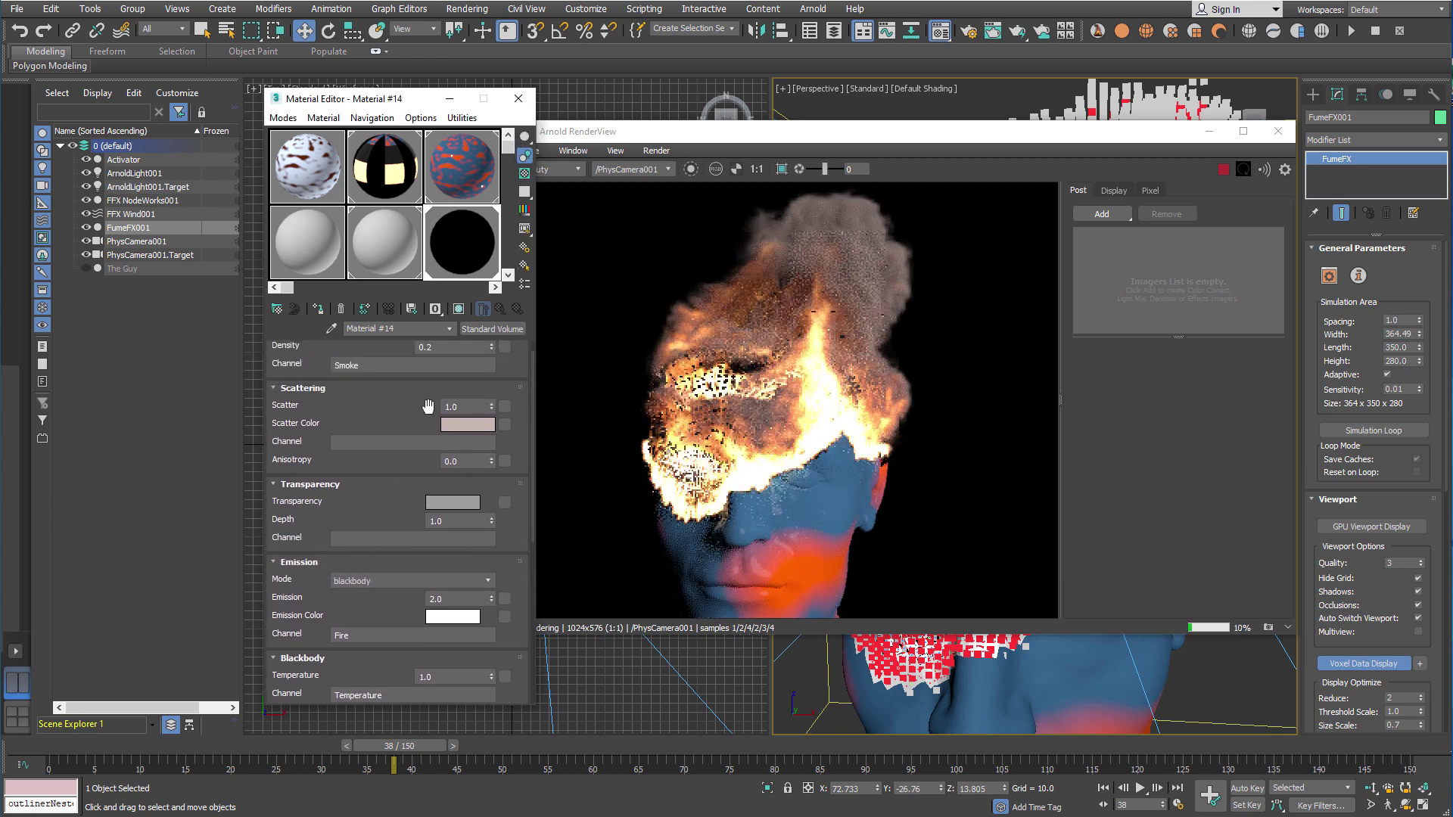
{"action": "left_click_drag", "start_coordinate": [448, 406], "coordinate": [448, 427]}
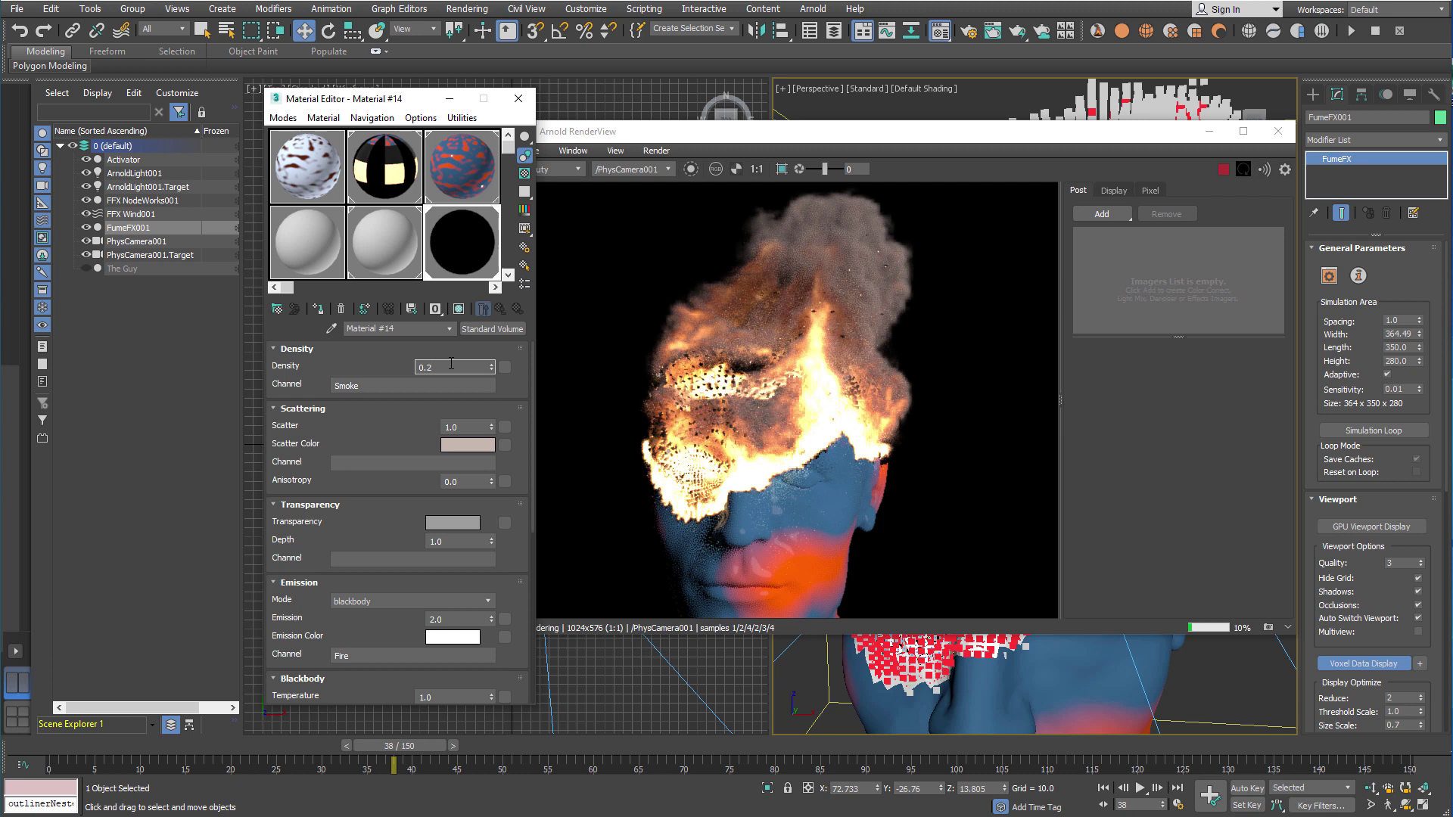
{"action": "key", "text": "Return"}
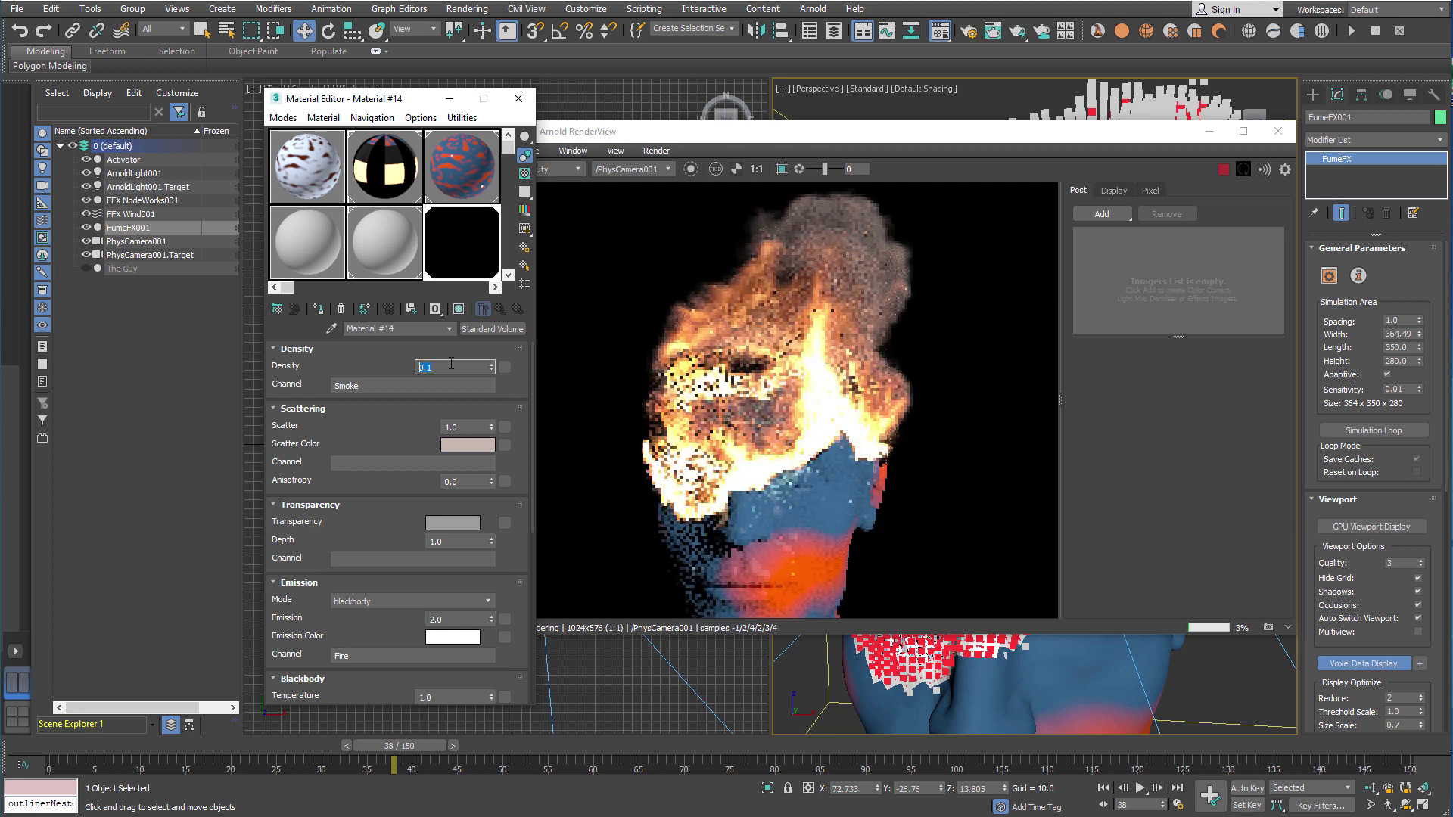
Try a blackbody Kelvin of 18 on the volume material, set it to 19, and collapse the Advanced section
{"action": "scroll", "coordinate": [401, 525], "scroll_direction": "down", "scroll_amount": 5}
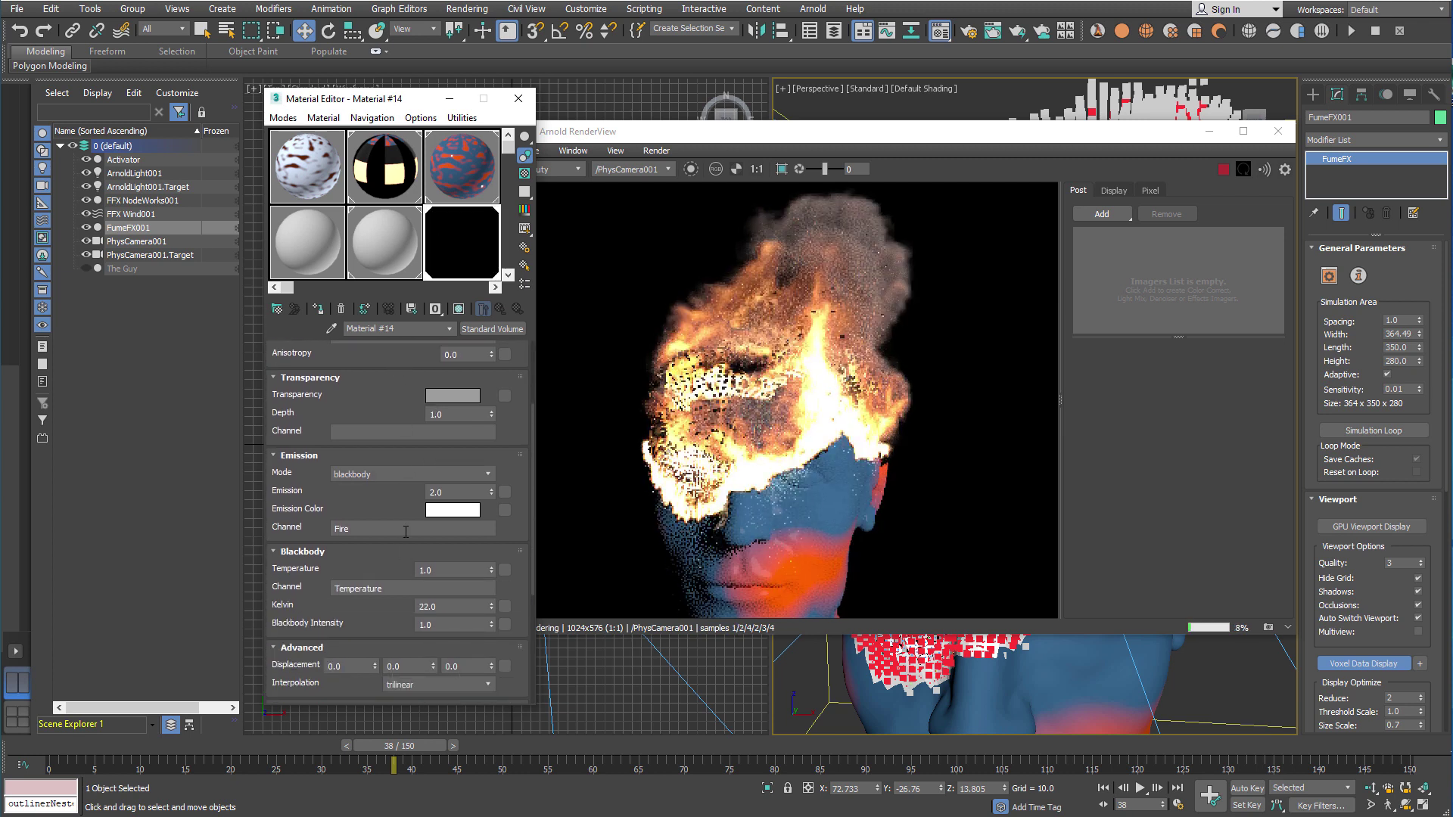
{"action": "left_click_drag", "start_coordinate": [445, 526], "coordinate": [383, 532]}
{"action": "type", "text": "18"}
{"action": "key", "text": "Return"}
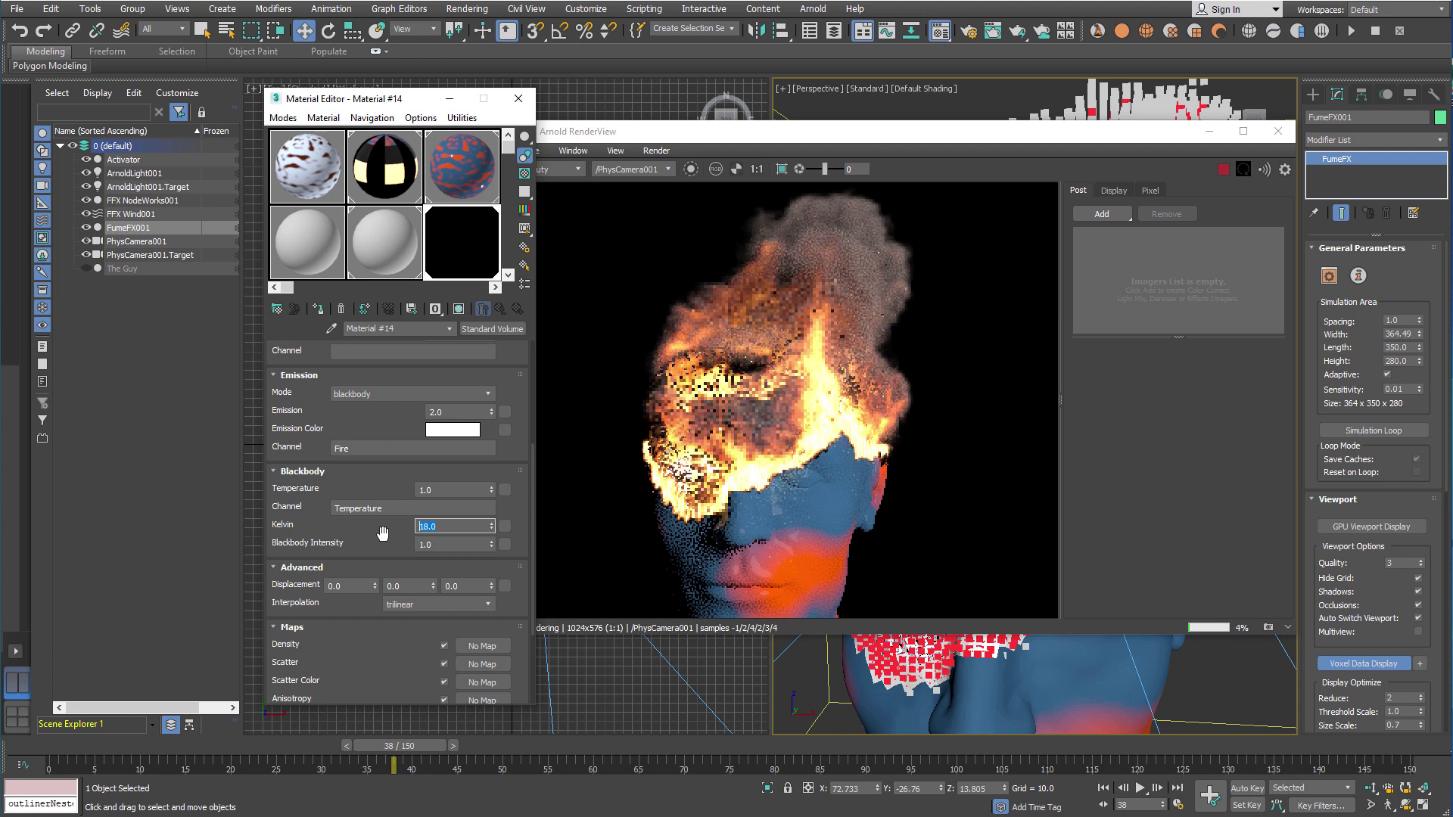
{"action": "left_click", "coordinate": [485, 568]}
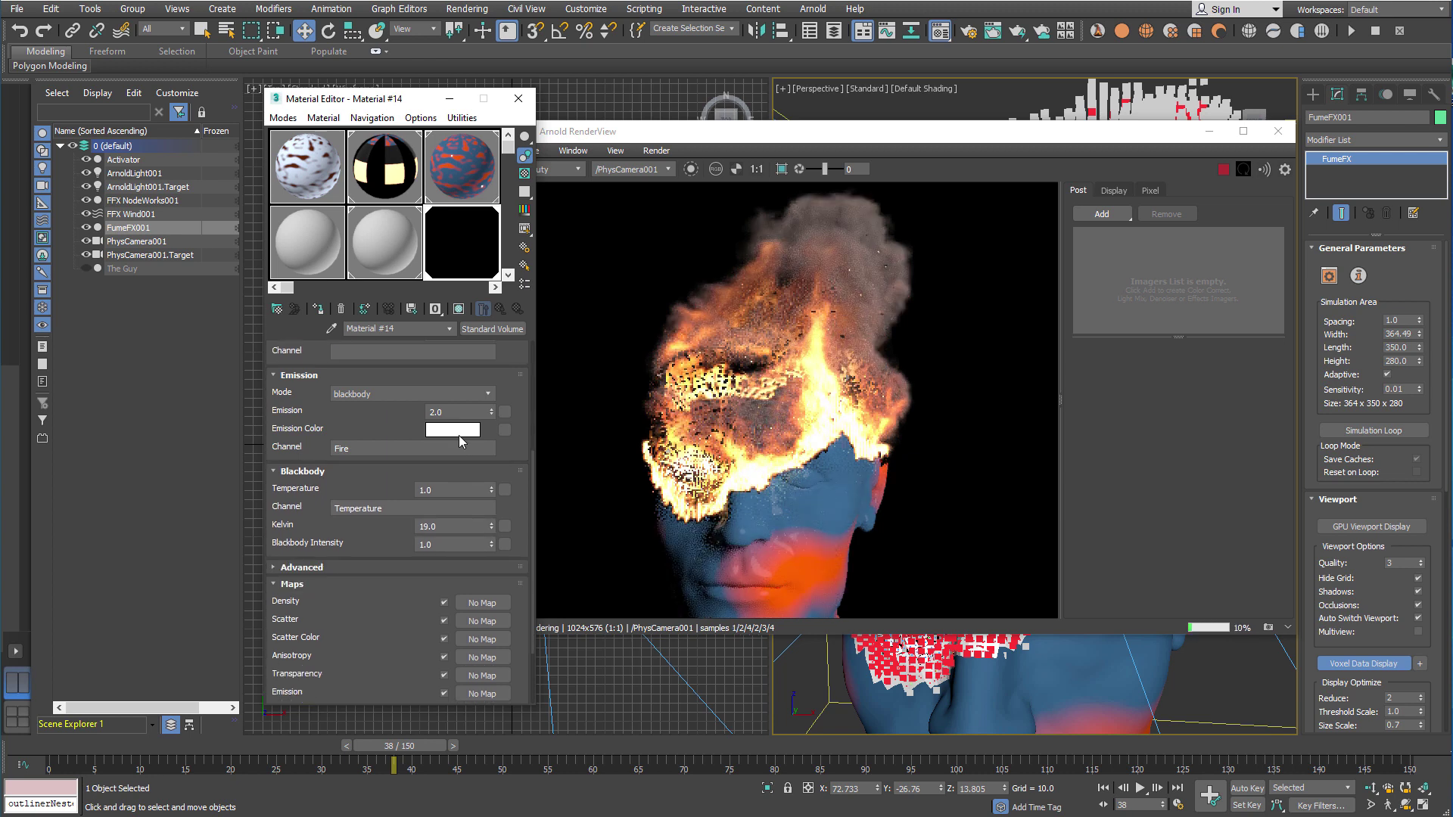
Preview frame 54 in the Arnold RenderView, then stop the render and close the view
{"action": "left_click", "coordinate": [541, 746]}
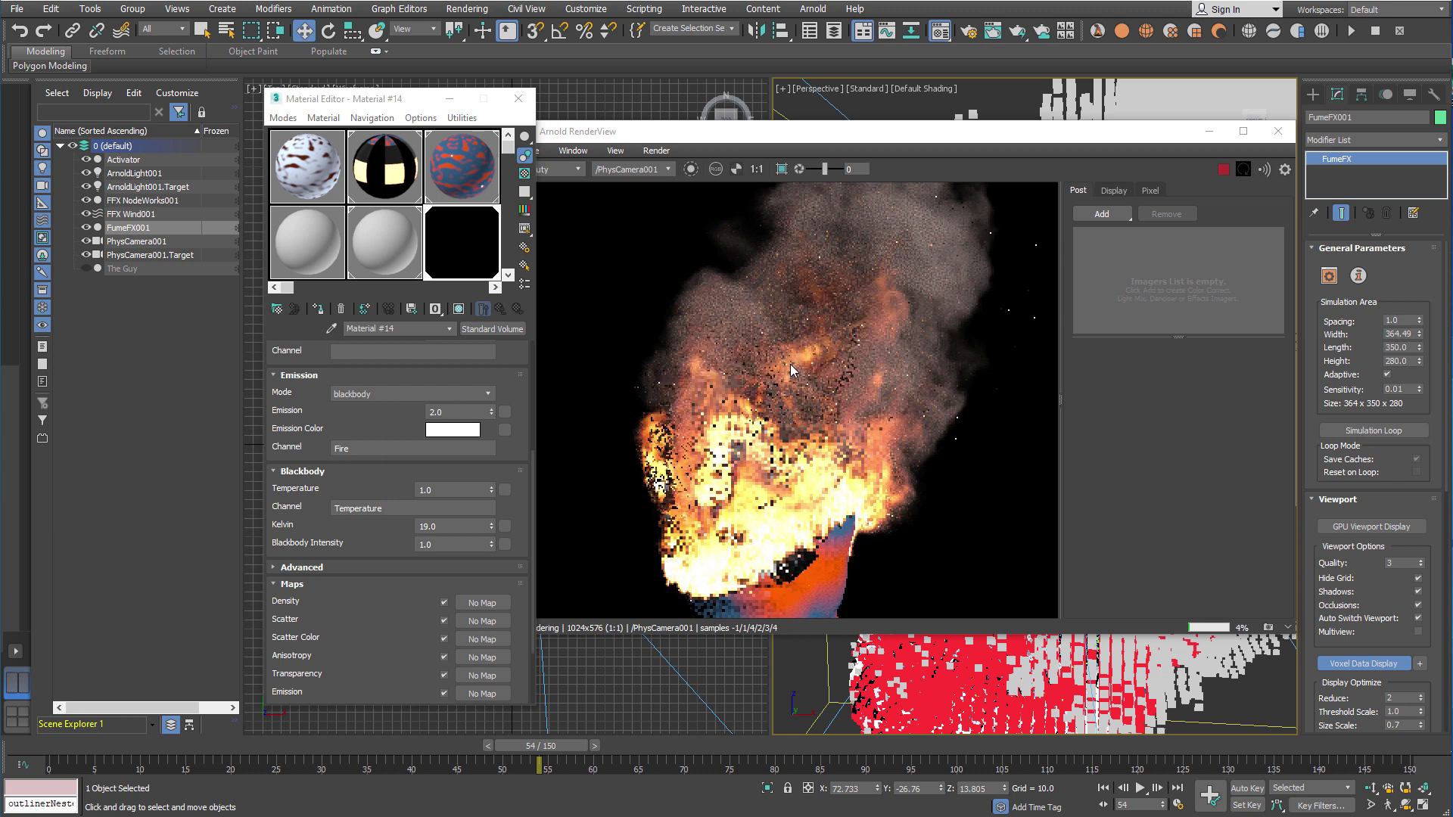
{"action": "left_click", "coordinate": [1223, 169]}
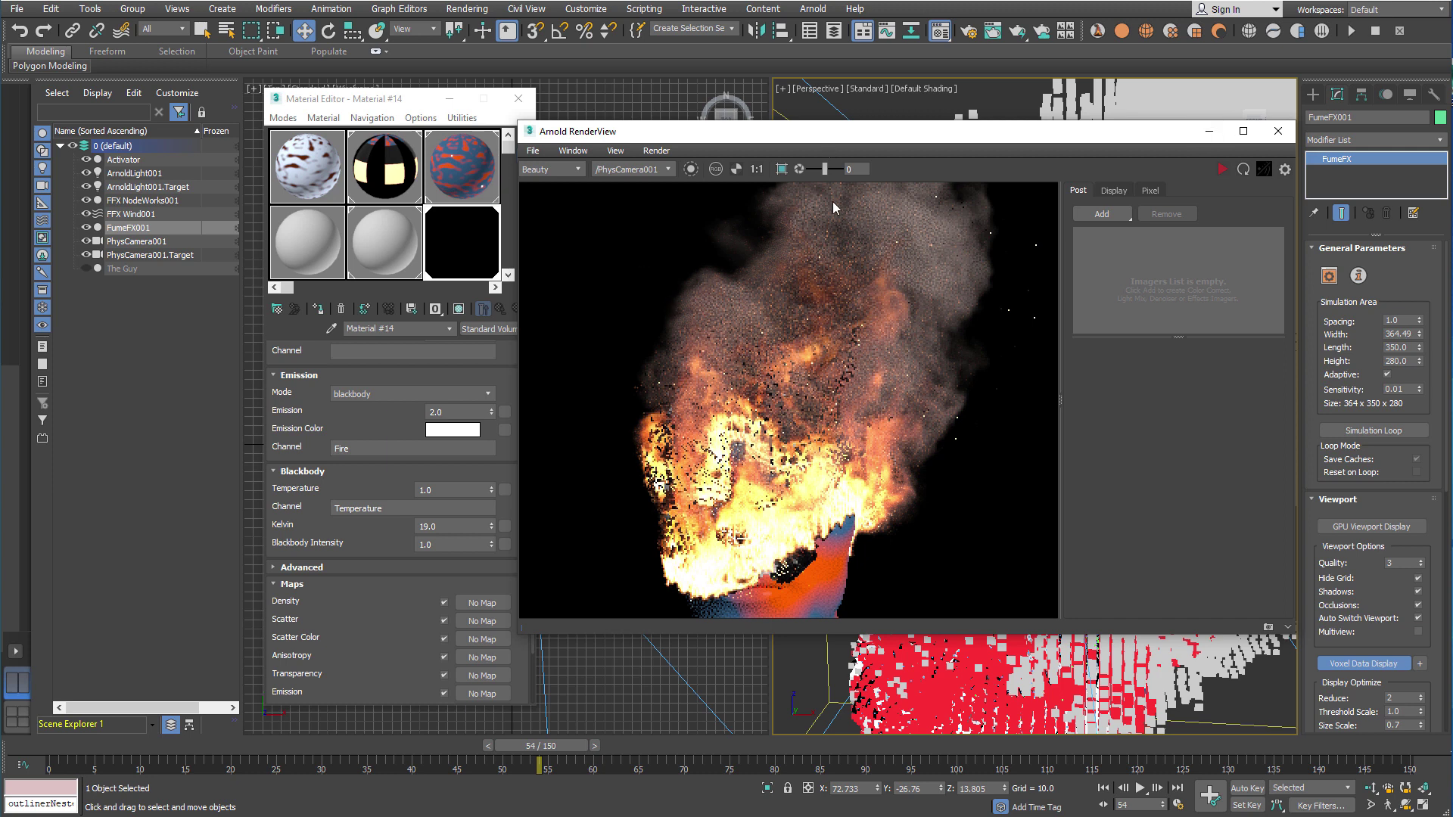
{"action": "left_click", "coordinate": [1063, 233]}
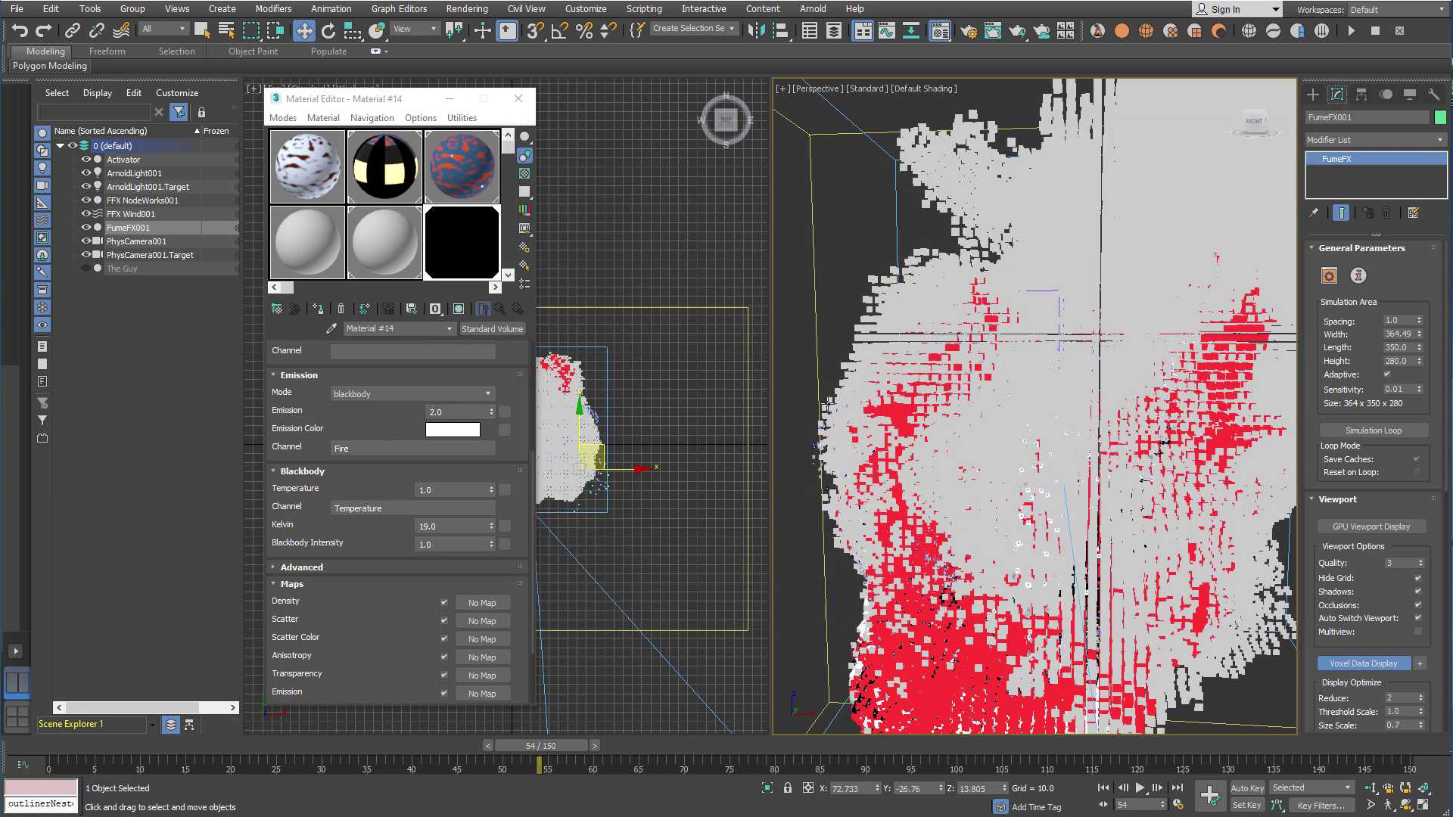
Open the NodeWorks001 editor, expand the burn group node to its full channel list, and move "the guy" group node below it
{"action": "left_click", "coordinate": [139, 201]}
{"action": "left_click", "coordinate": [1339, 283]}
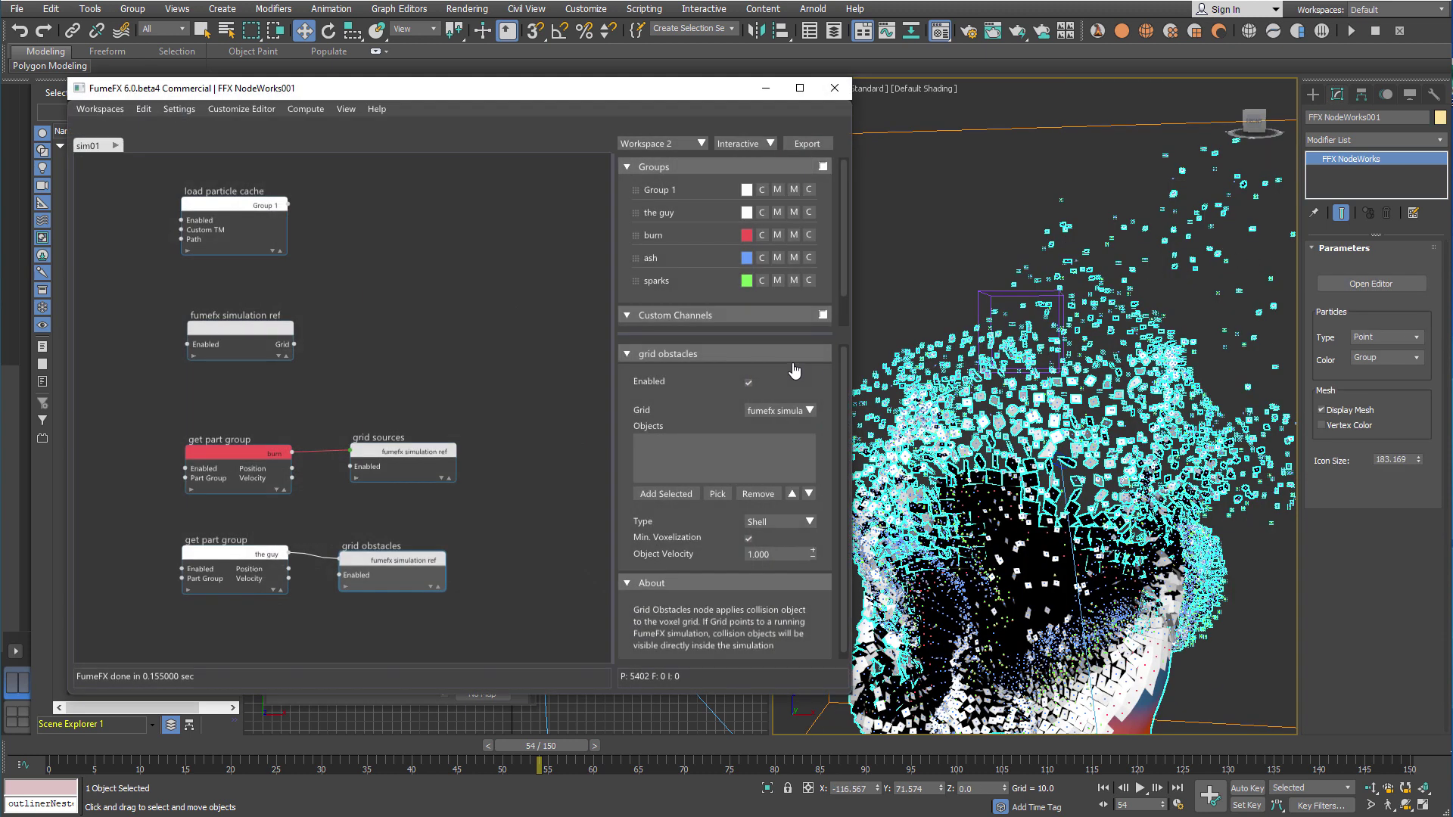
{"action": "scroll", "coordinate": [455, 413], "scroll_direction": "down", "scroll_amount": 2}
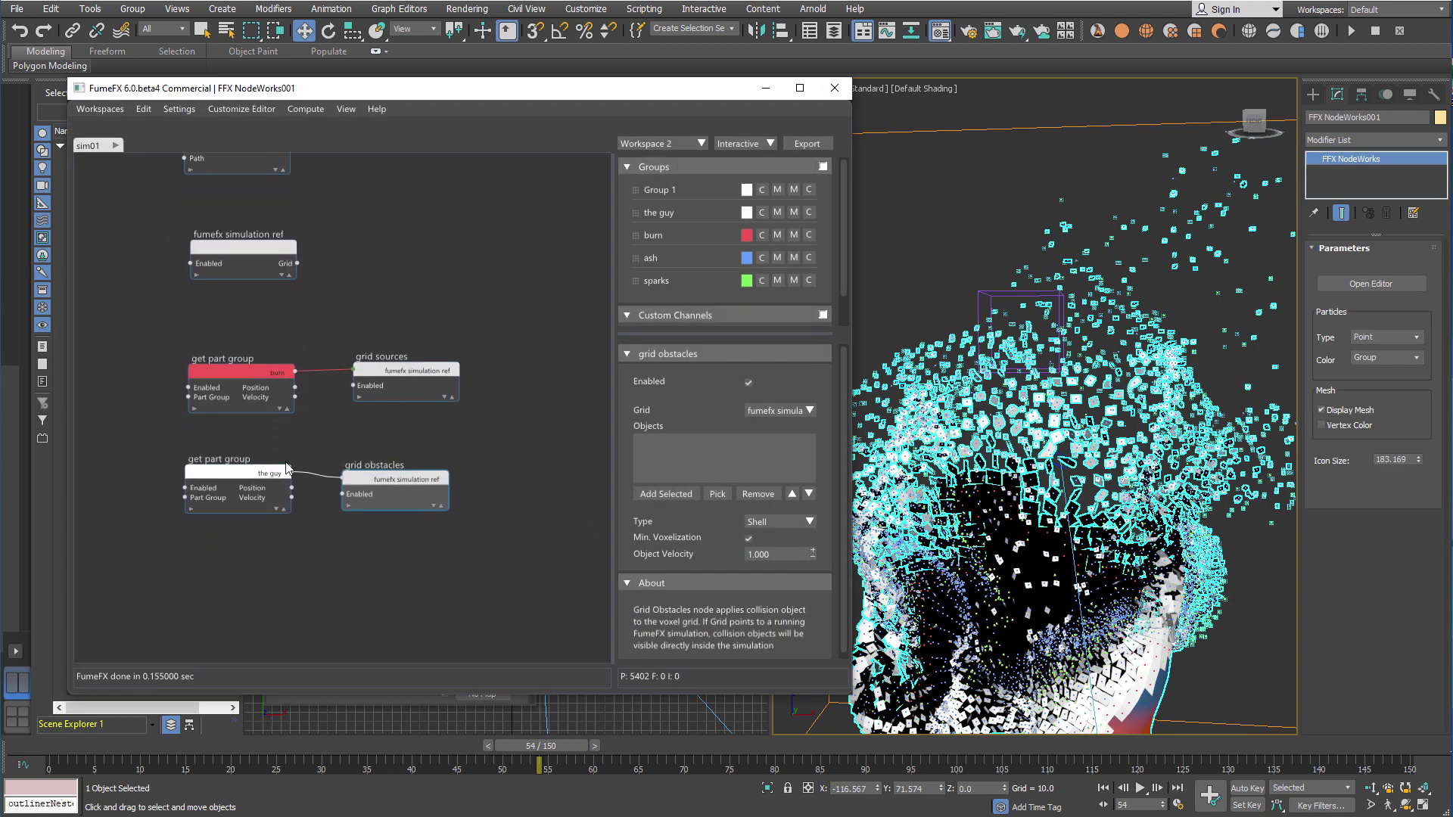
{"action": "mouse_move", "coordinate": [280, 412]}
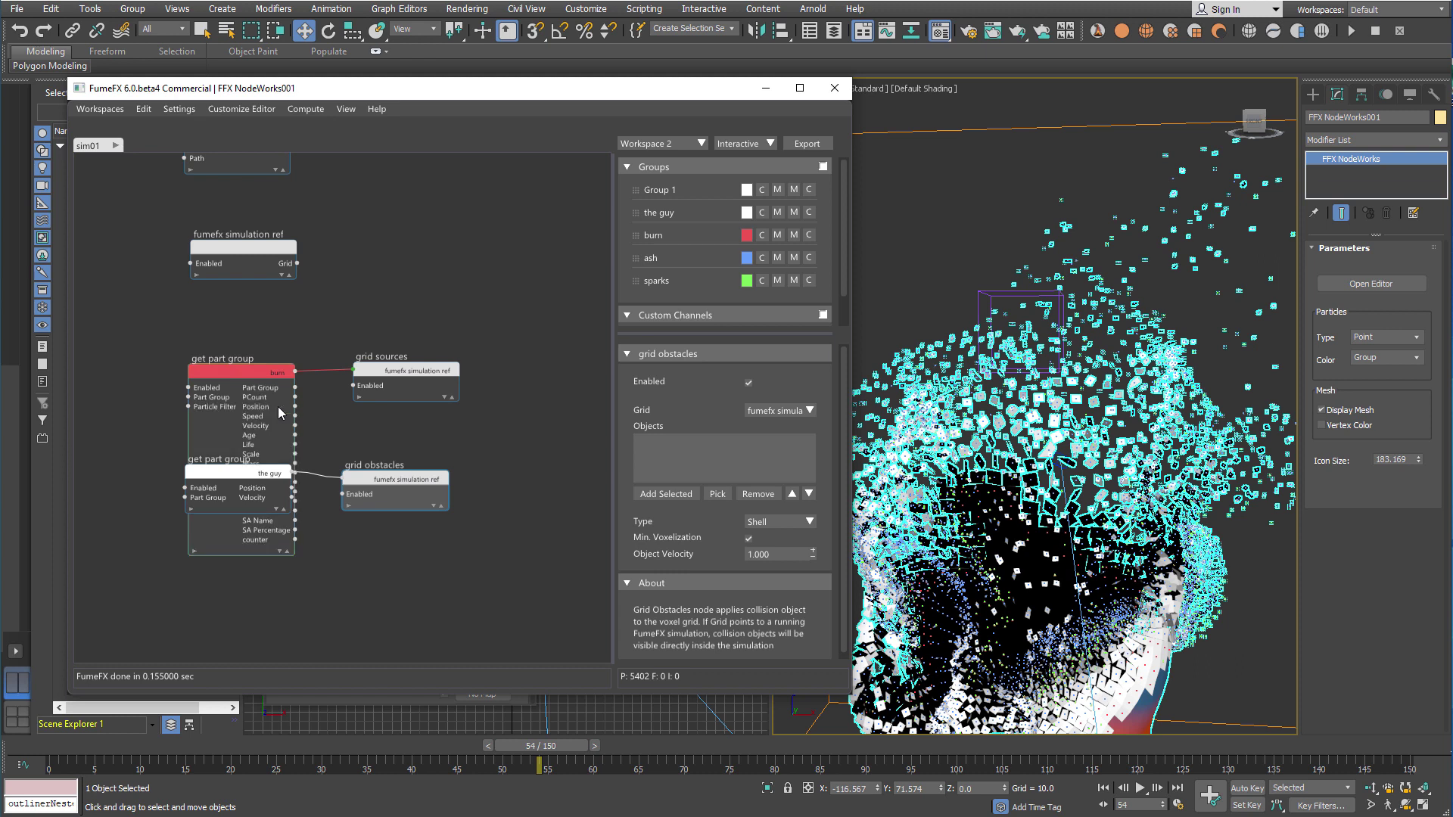
{"action": "left_click_drag", "start_coordinate": [266, 472], "coordinate": [278, 580]}
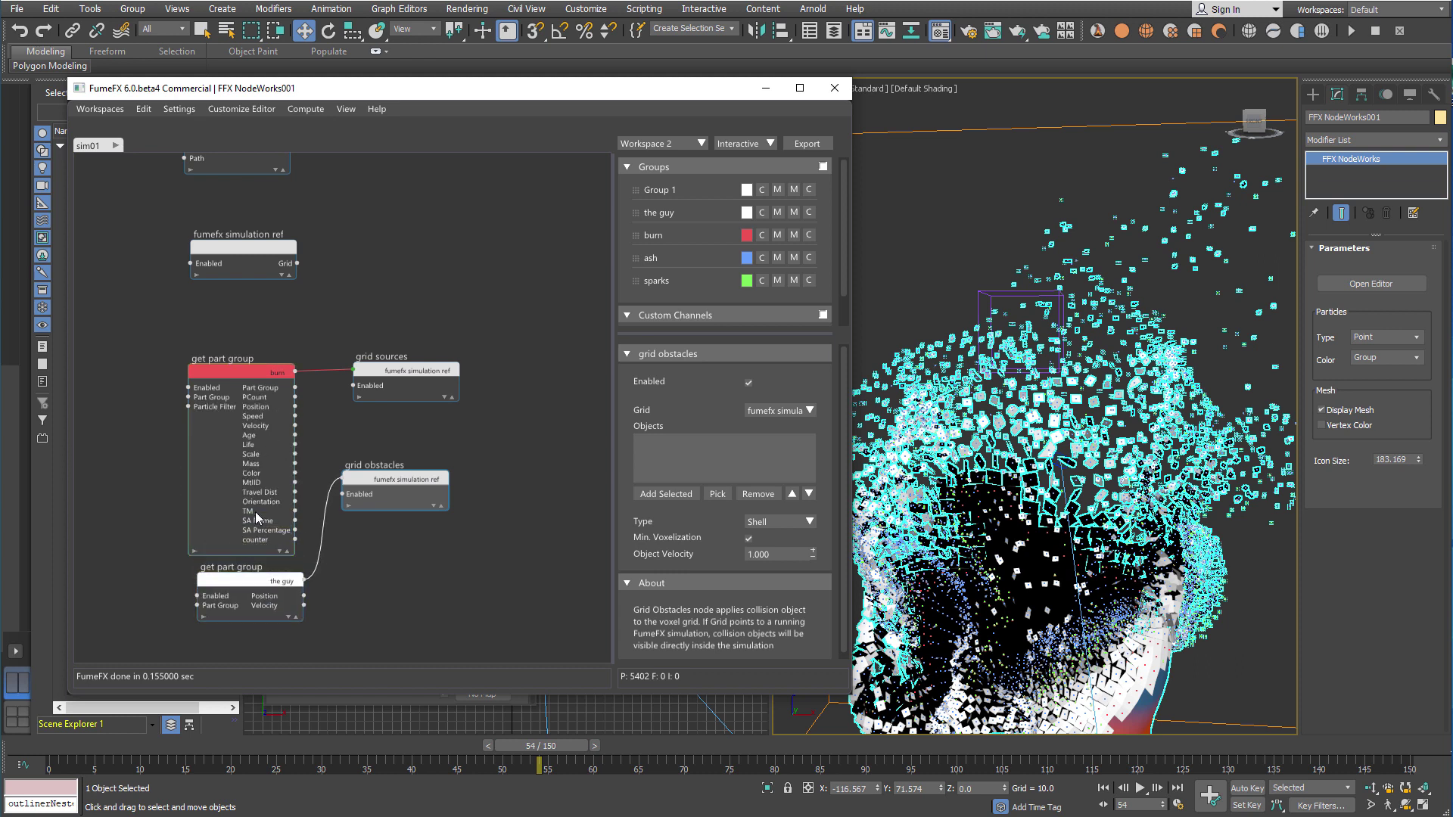
Enable color on the grid sources node, connect the burn group's Color output to its Color input, and collapse the burn node's unused channels
{"action": "left_click", "coordinate": [391, 375]}
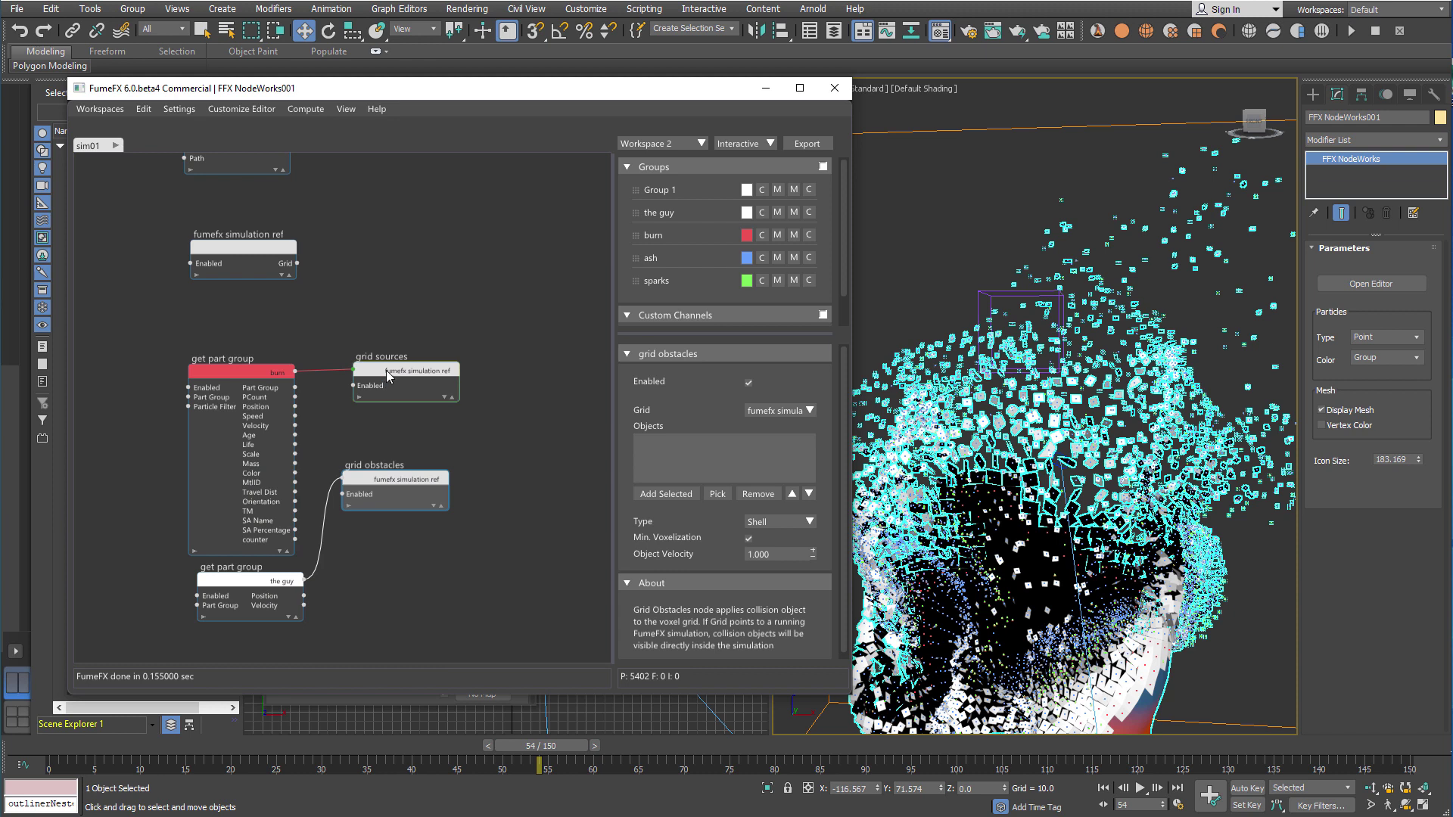
{"action": "scroll", "coordinate": [687, 530], "scroll_direction": "down", "scroll_amount": 1}
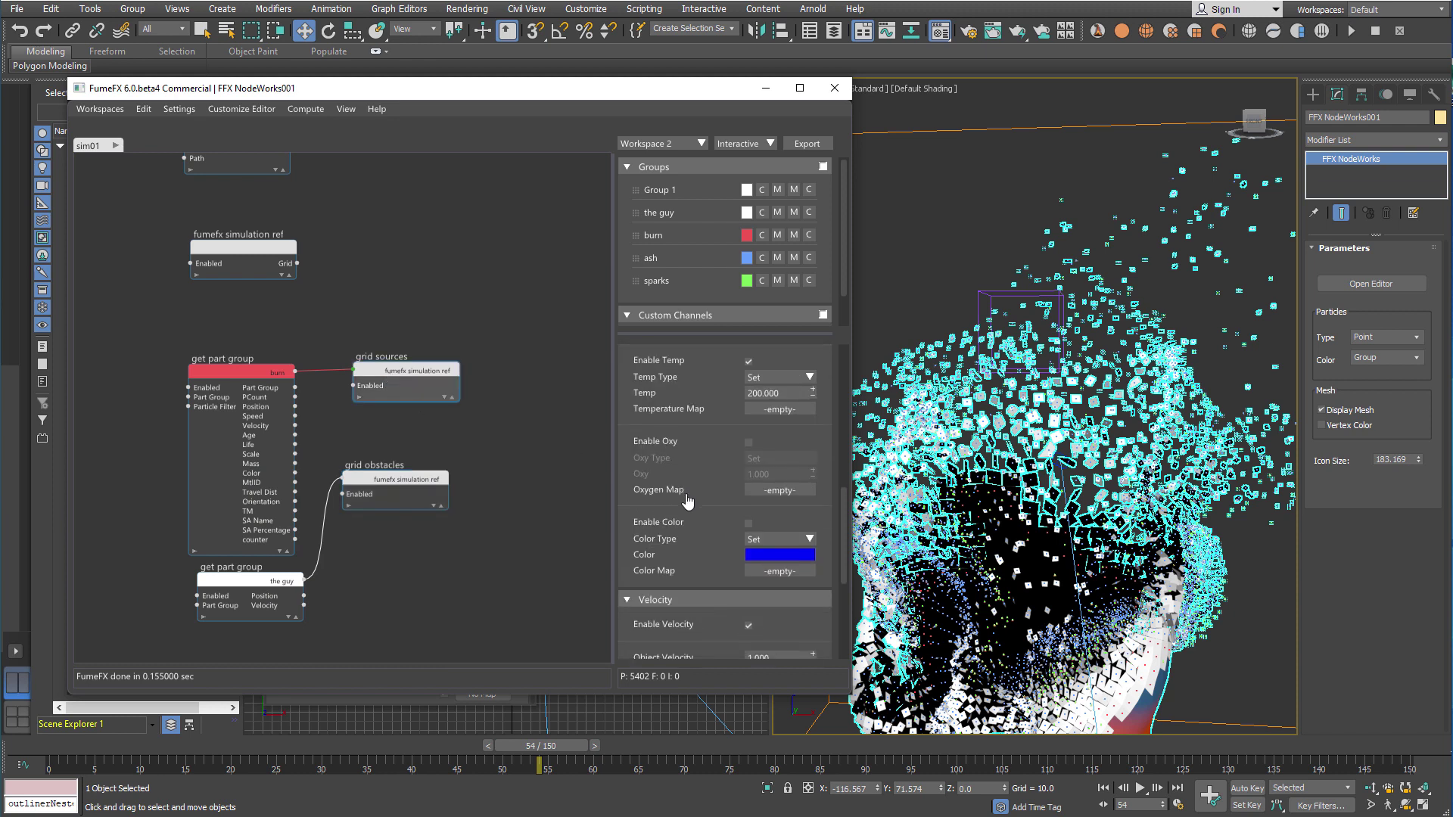
{"action": "left_click", "coordinate": [749, 523]}
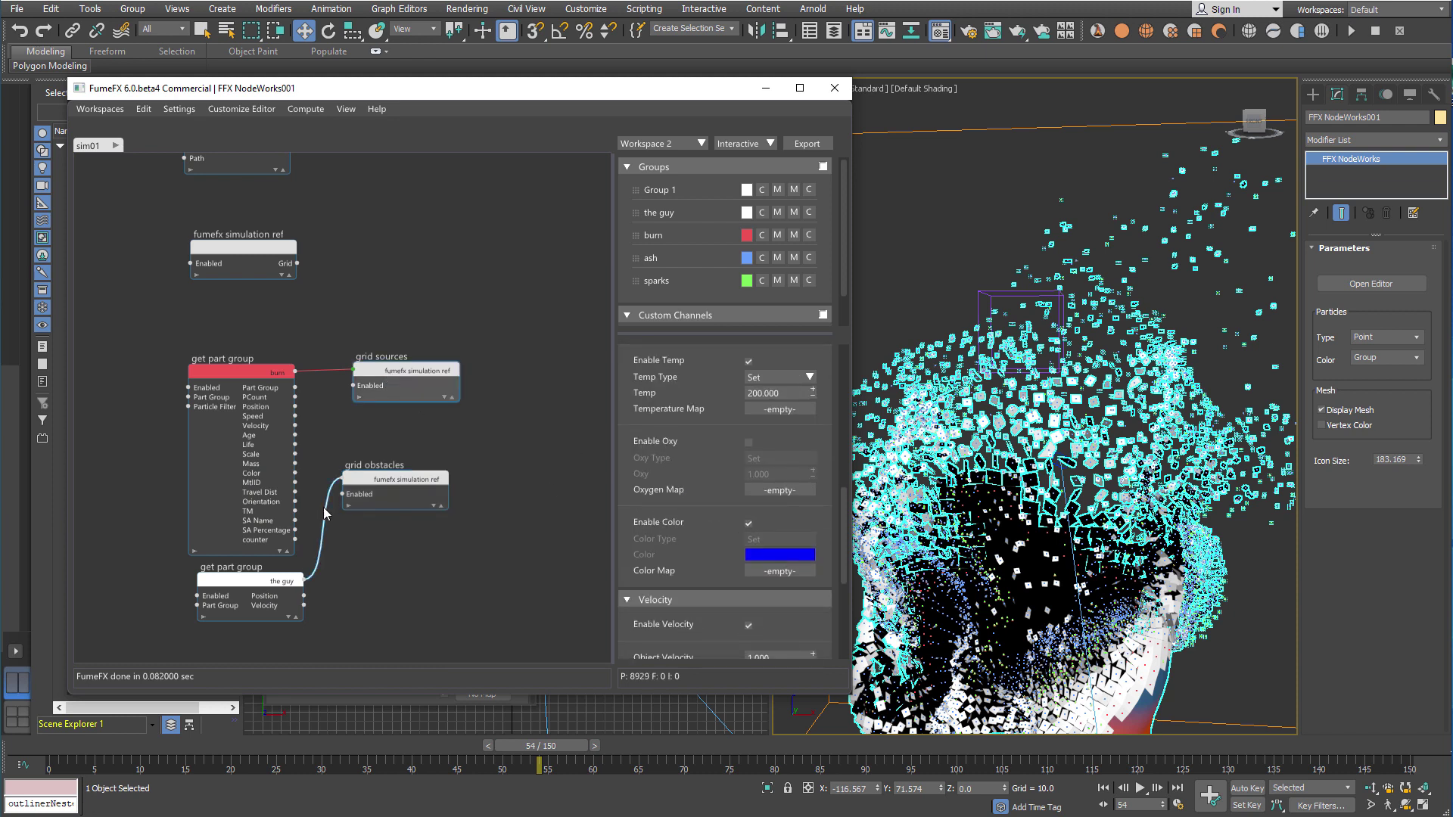
{"action": "mouse_move", "coordinate": [295, 473]}
{"action": "left_mouse_down"}
{"action": "mouse_move", "coordinate": [355, 378]}
{"action": "mouse_move", "coordinate": [384, 457]}
{"action": "mouse_move", "coordinate": [374, 624]}
{"action": "left_mouse_up"}
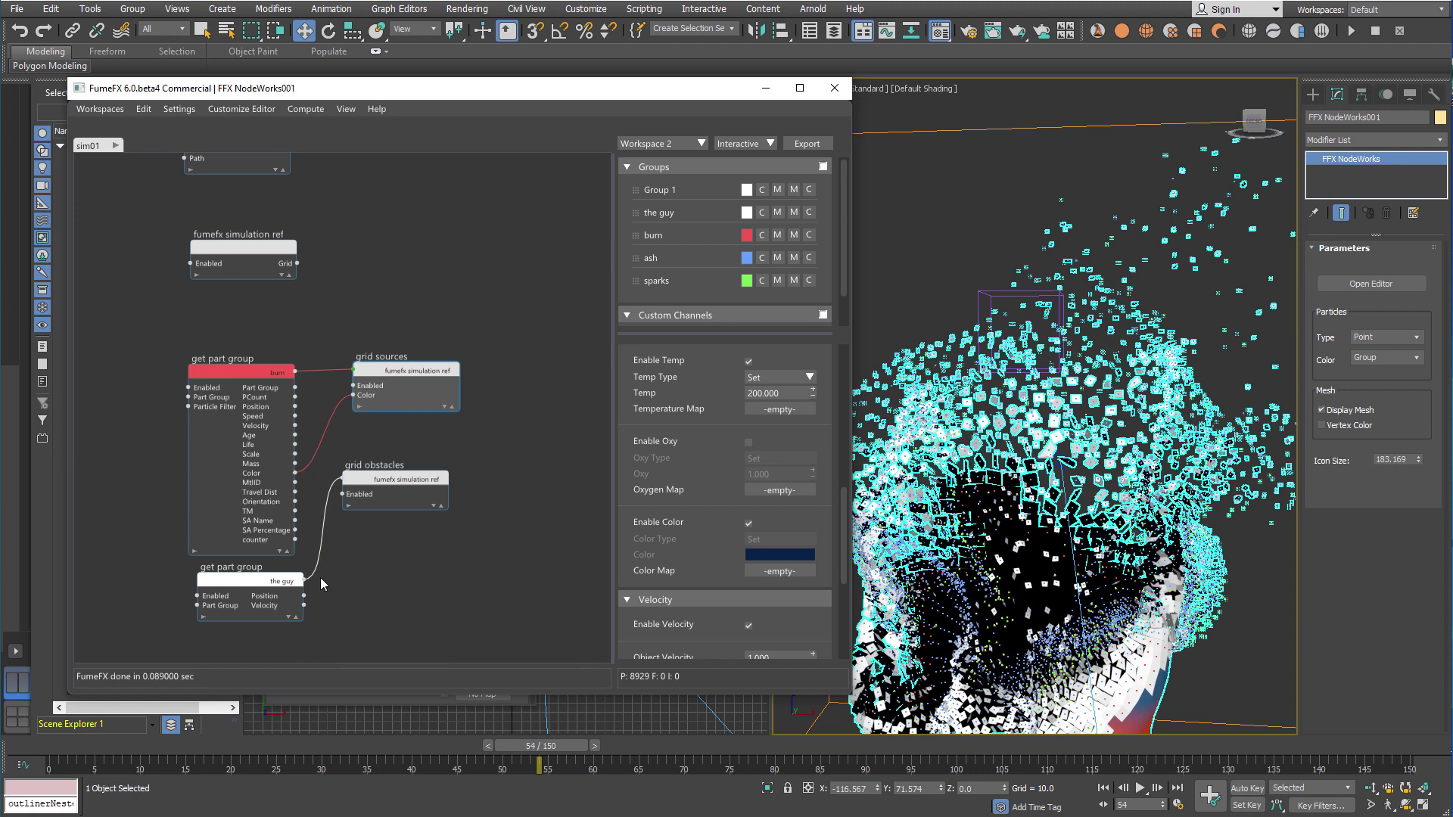
{"action": "left_click", "coordinate": [287, 553]}
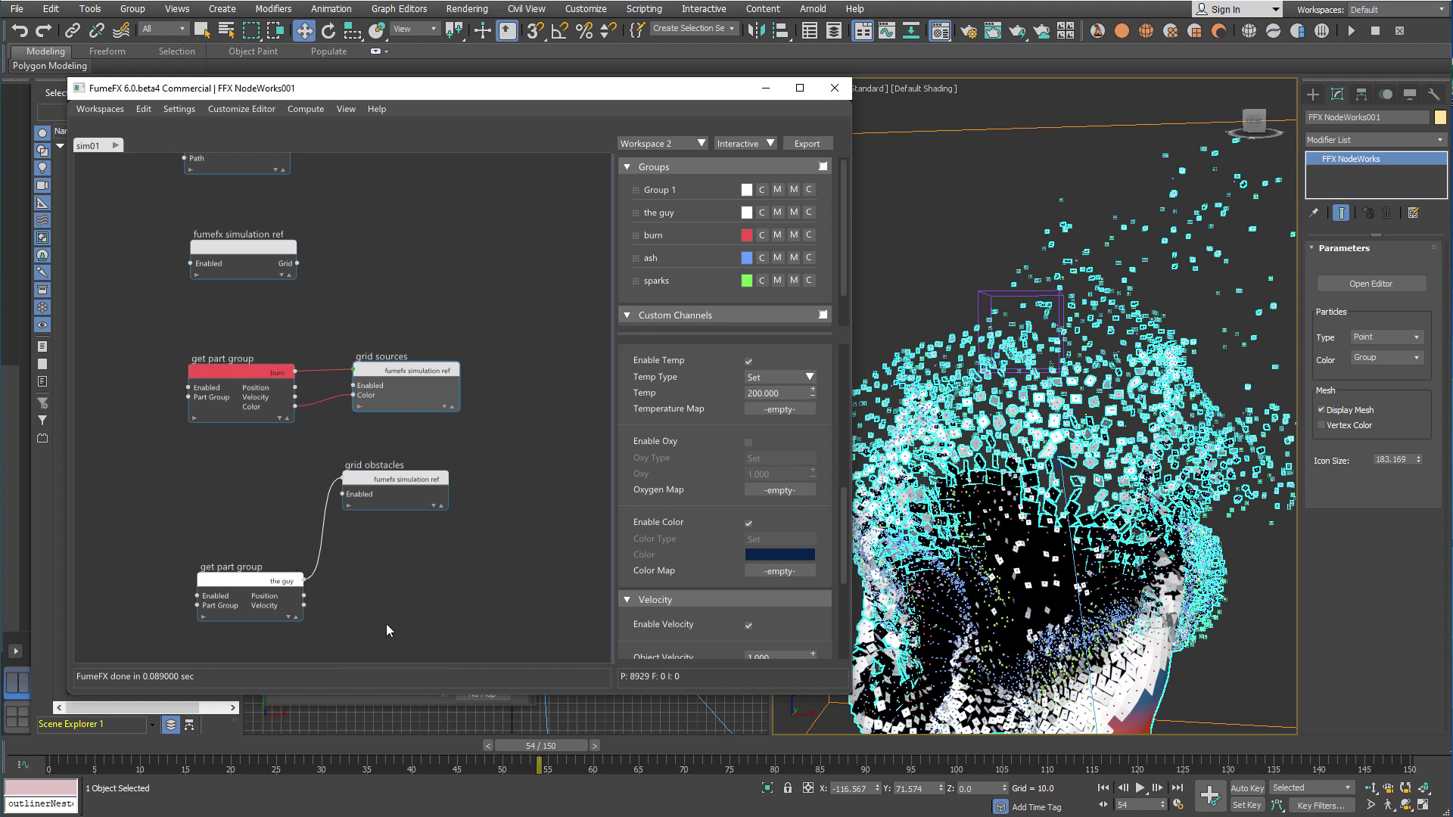
Turn on Simulate Color in FumeFX001's simulation settings, review its Arnold/Redshift render channels, and close the FumeFX window
{"action": "left_click_drag", "start_coordinate": [473, 97], "coordinate": [519, 169]}
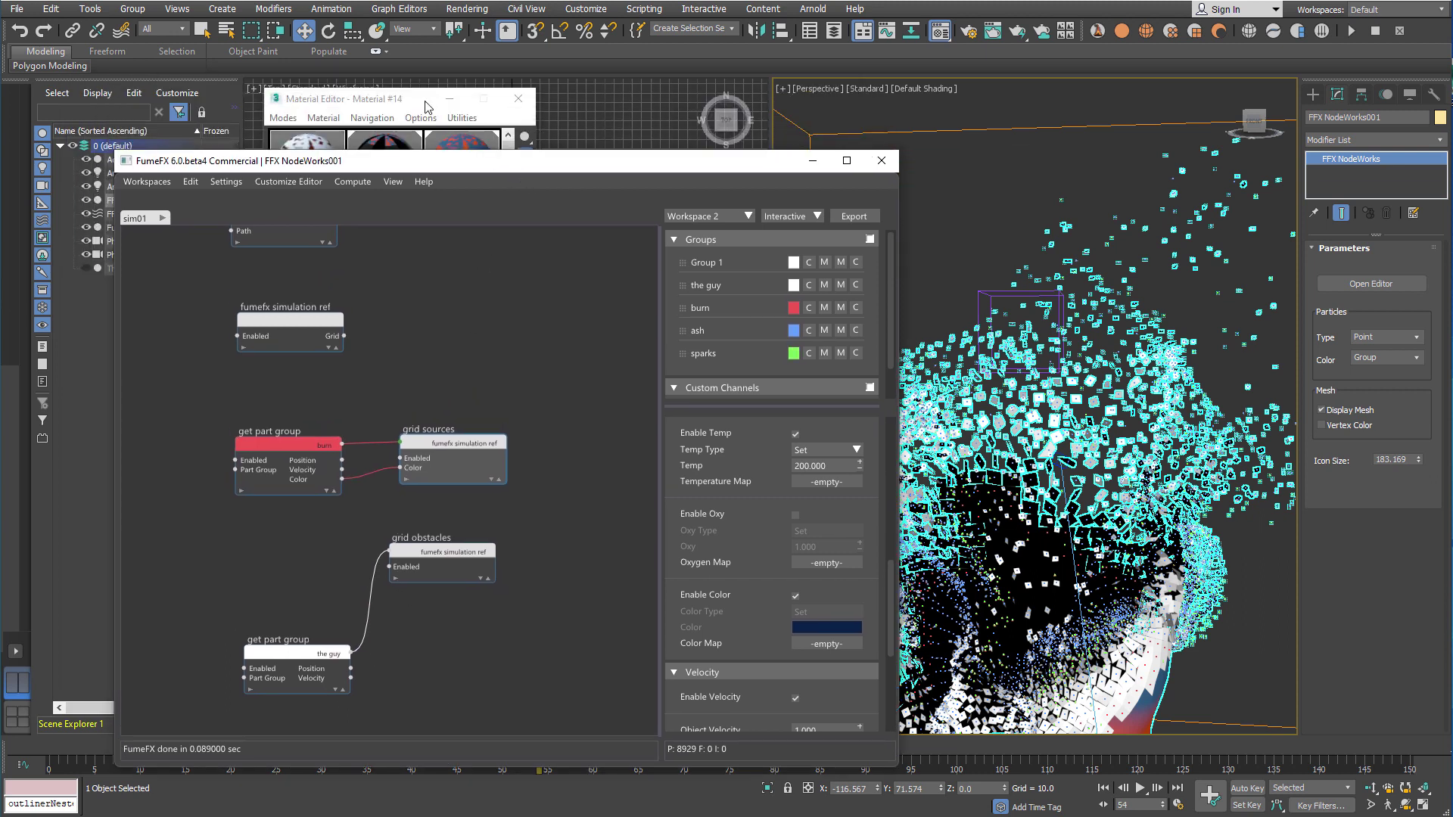
{"action": "left_click_drag", "start_coordinate": [216, 165], "coordinate": [258, 152]}
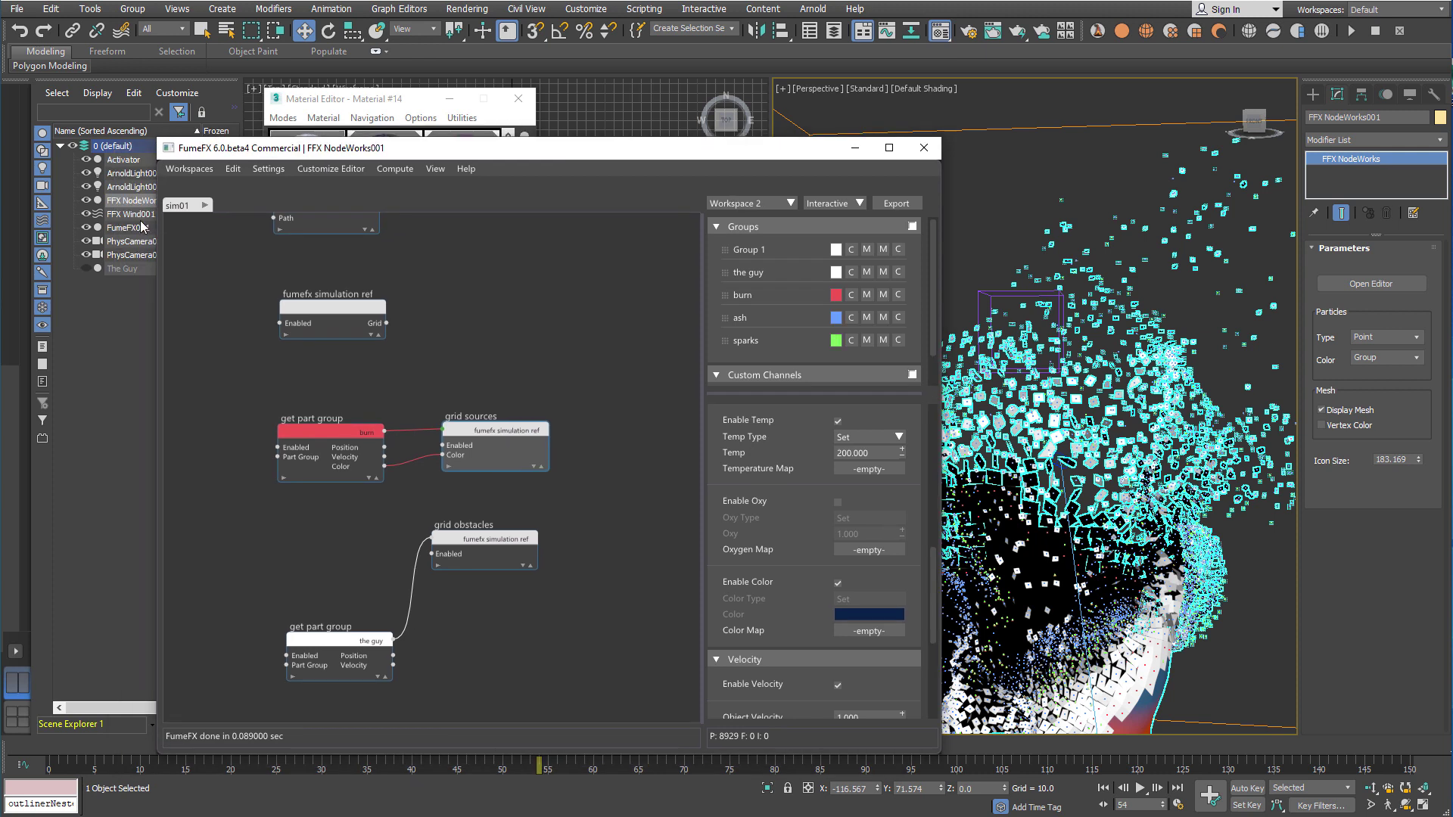
{"action": "left_click", "coordinate": [138, 229]}
{"action": "left_click", "coordinate": [1328, 277]}
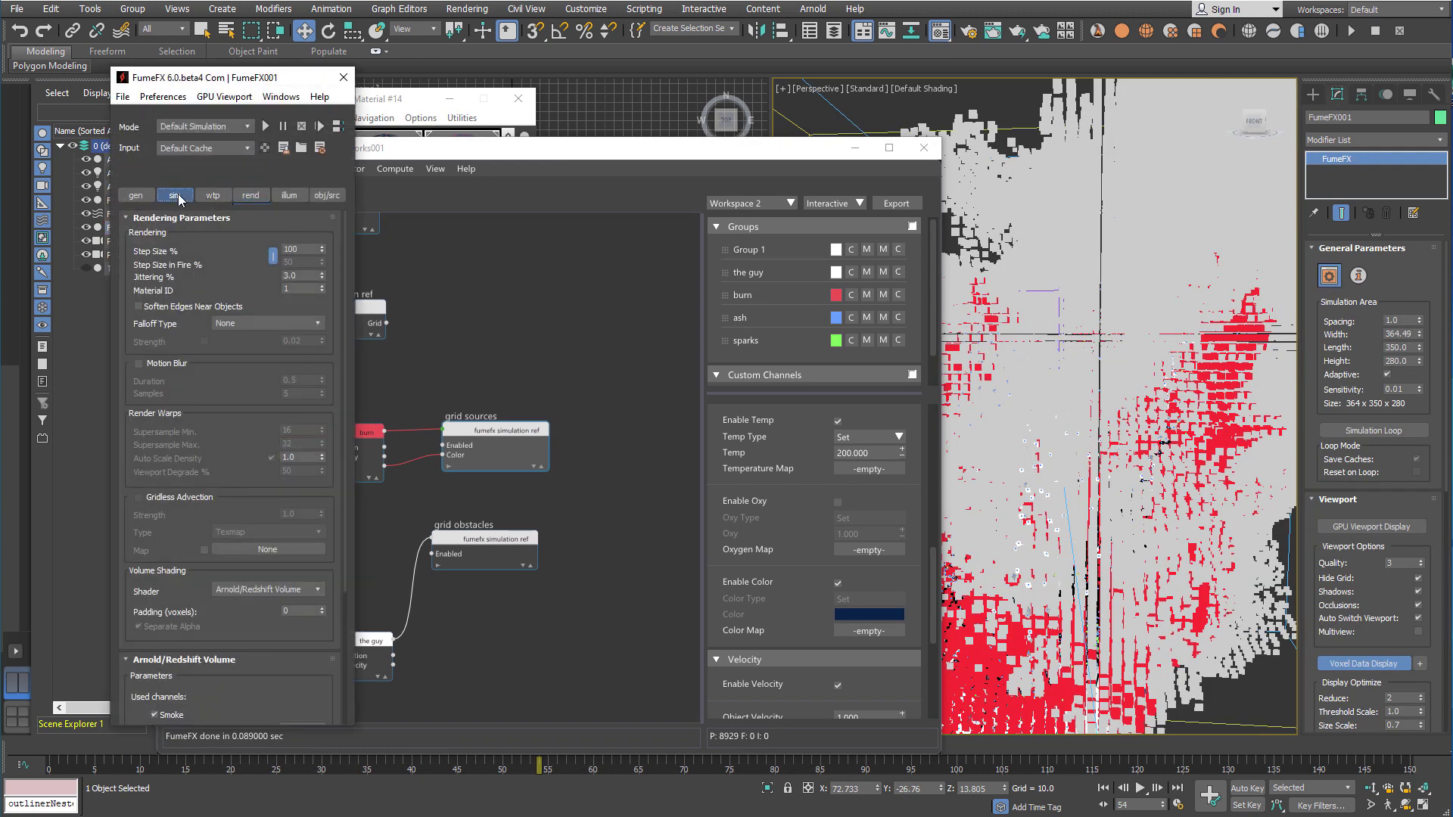
{"action": "left_click", "coordinate": [178, 197]}
{"action": "scroll", "coordinate": [250, 544], "scroll_direction": "down", "scroll_amount": 10}
{"action": "scroll", "coordinate": [264, 529], "scroll_direction": "down", "scroll_amount": 10}
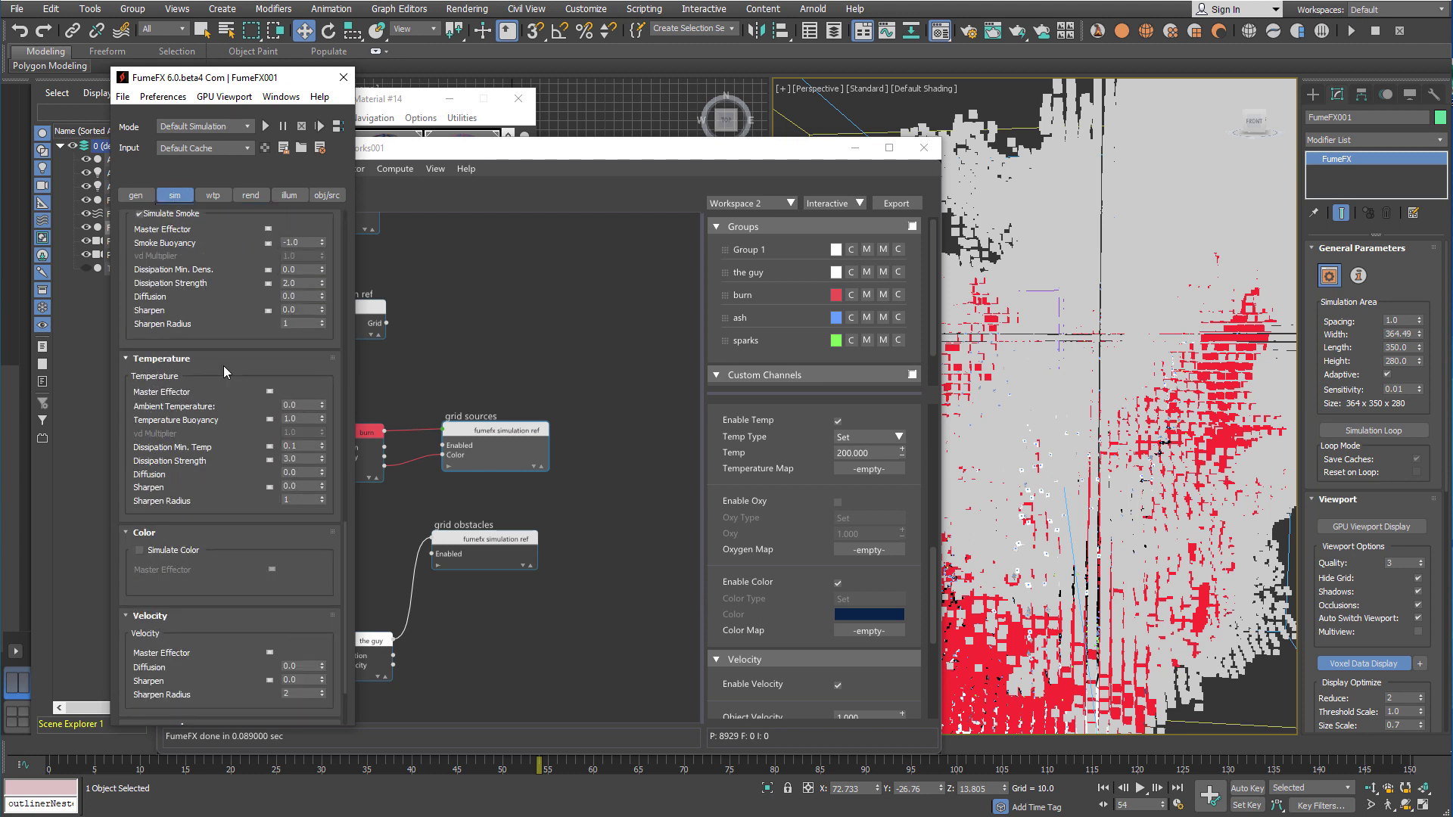
{"action": "left_click", "coordinate": [139, 550]}
{"action": "left_click", "coordinate": [248, 195]}
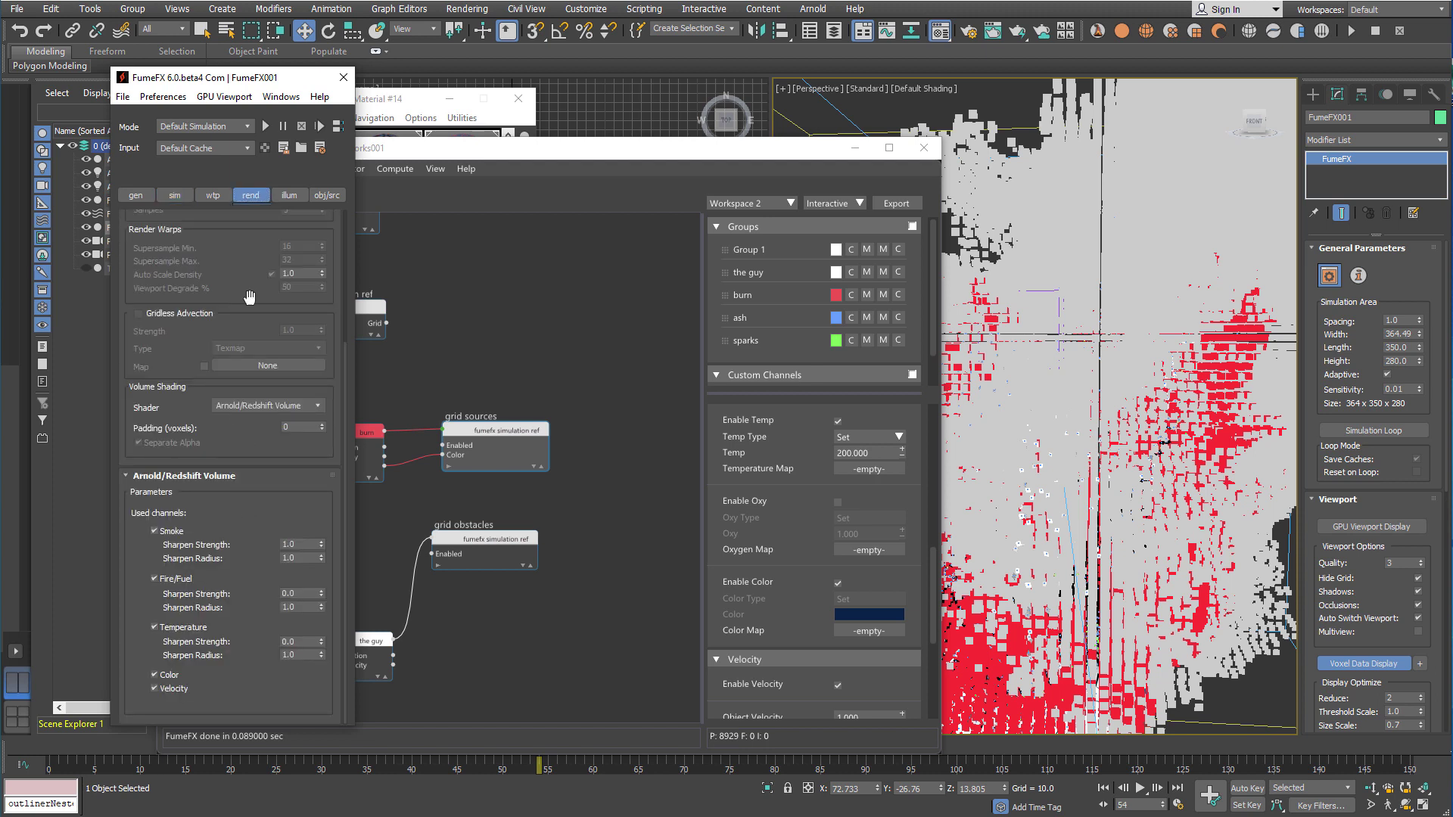
{"action": "left_click", "coordinate": [343, 77]}
Set the scattering channel of the Material #14 volume material to Color
{"action": "left_click", "coordinate": [378, 100]}
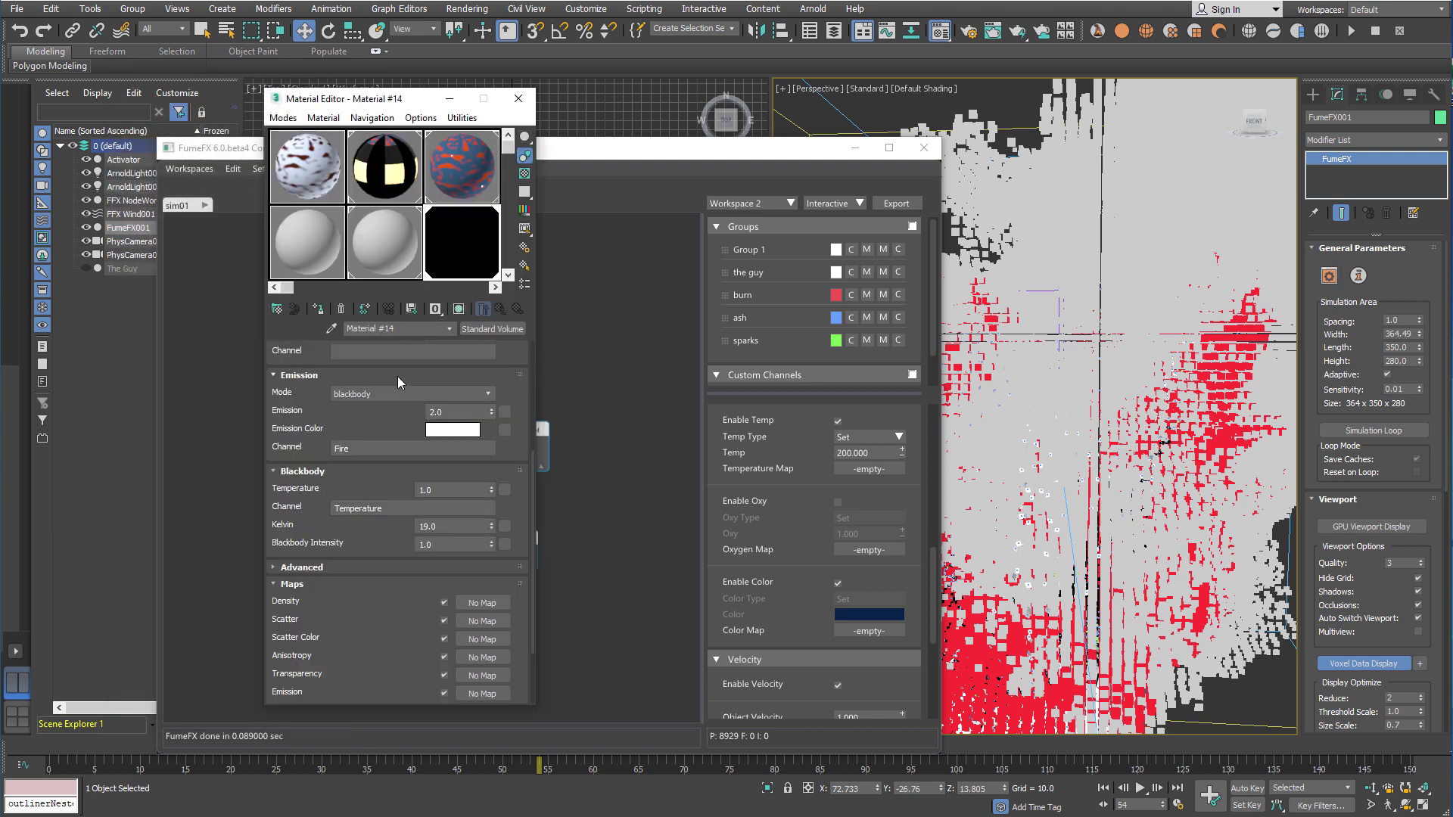
{"action": "scroll", "coordinate": [397, 375], "scroll_direction": "up", "scroll_amount": 5}
{"action": "left_click", "coordinate": [367, 465]}
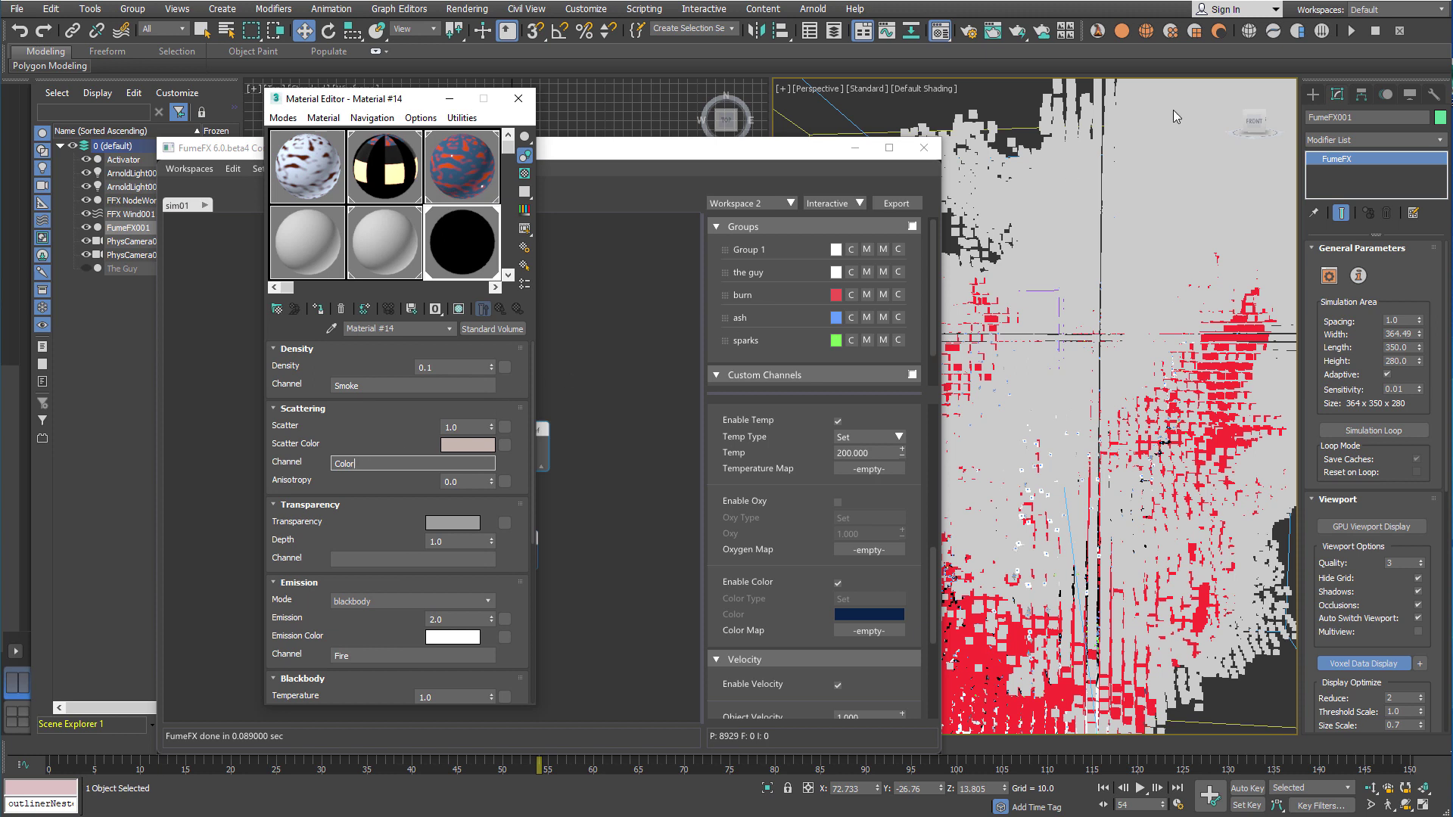
Run the simulation up to frame 50 and shorten the NodeWorks editor window to uncover the time slider
{"action": "left_click", "coordinate": [1349, 33]}
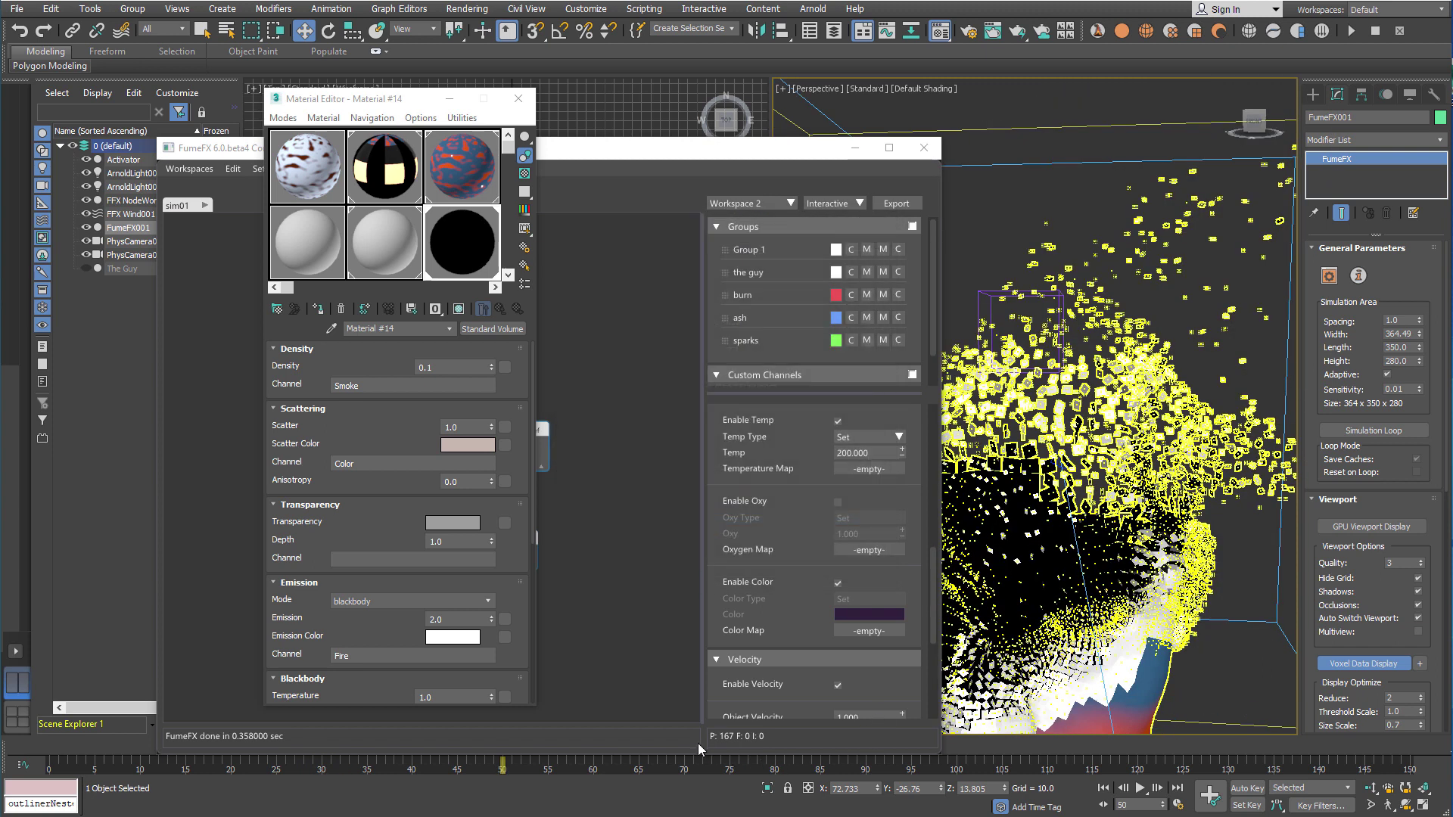
{"action": "left_click", "coordinate": [698, 743]}
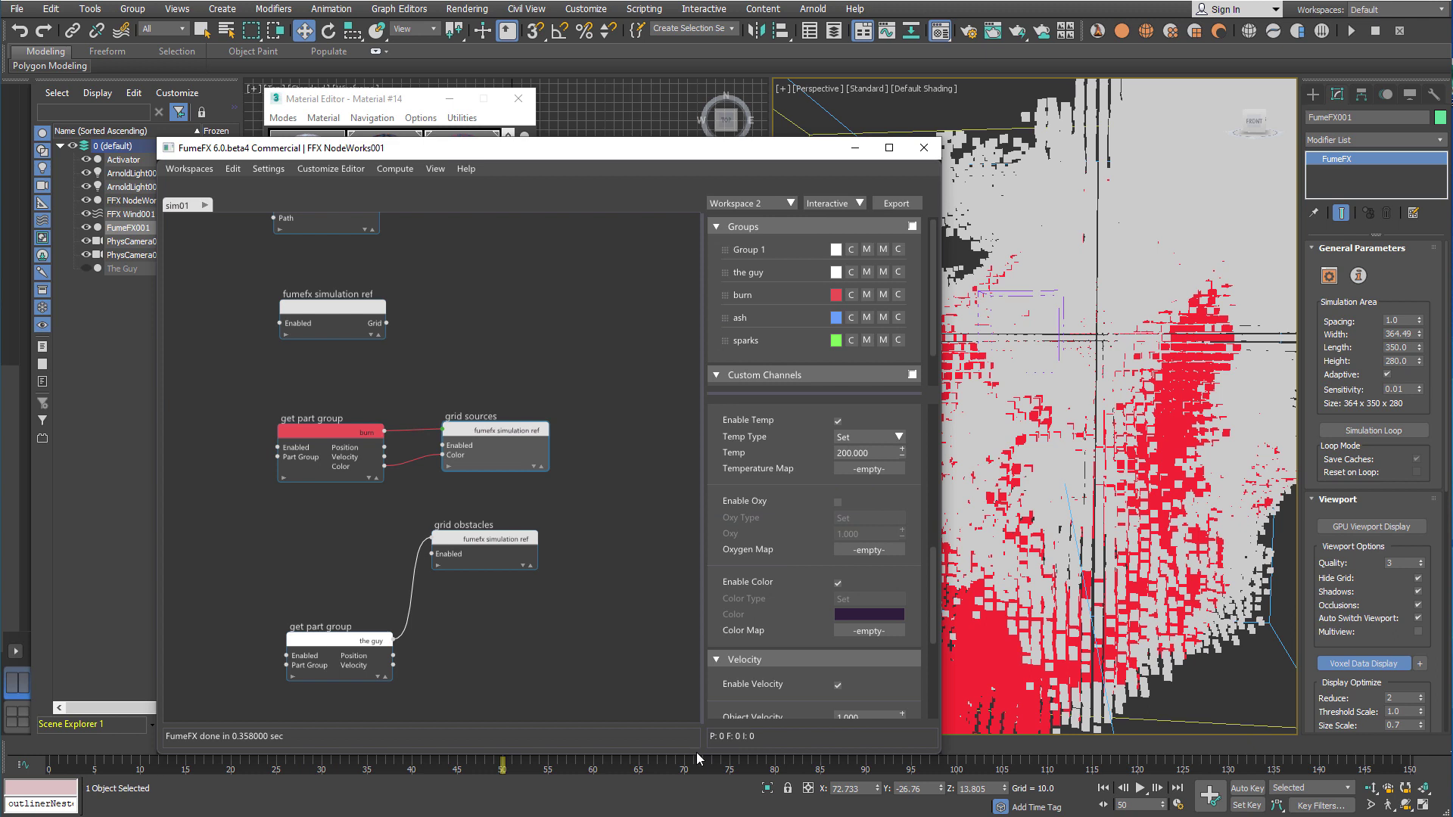
{"action": "left_click_drag", "start_coordinate": [698, 750], "coordinate": [697, 731]}
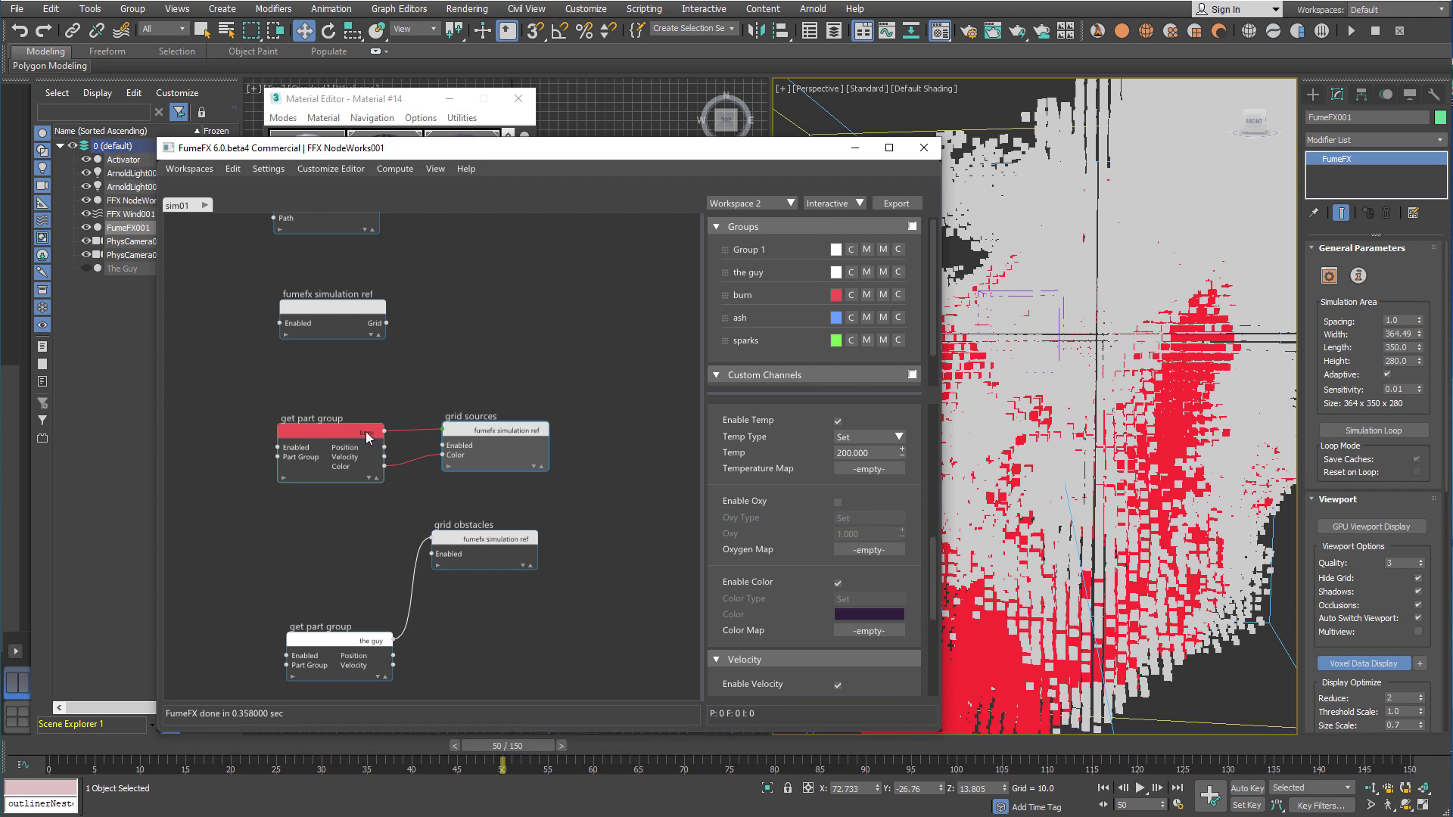
Bring the Material Editor forward, open the Arnold RenderView, and start rendering frame 50 through PhysCamera001
{"action": "left_click", "coordinate": [388, 106]}
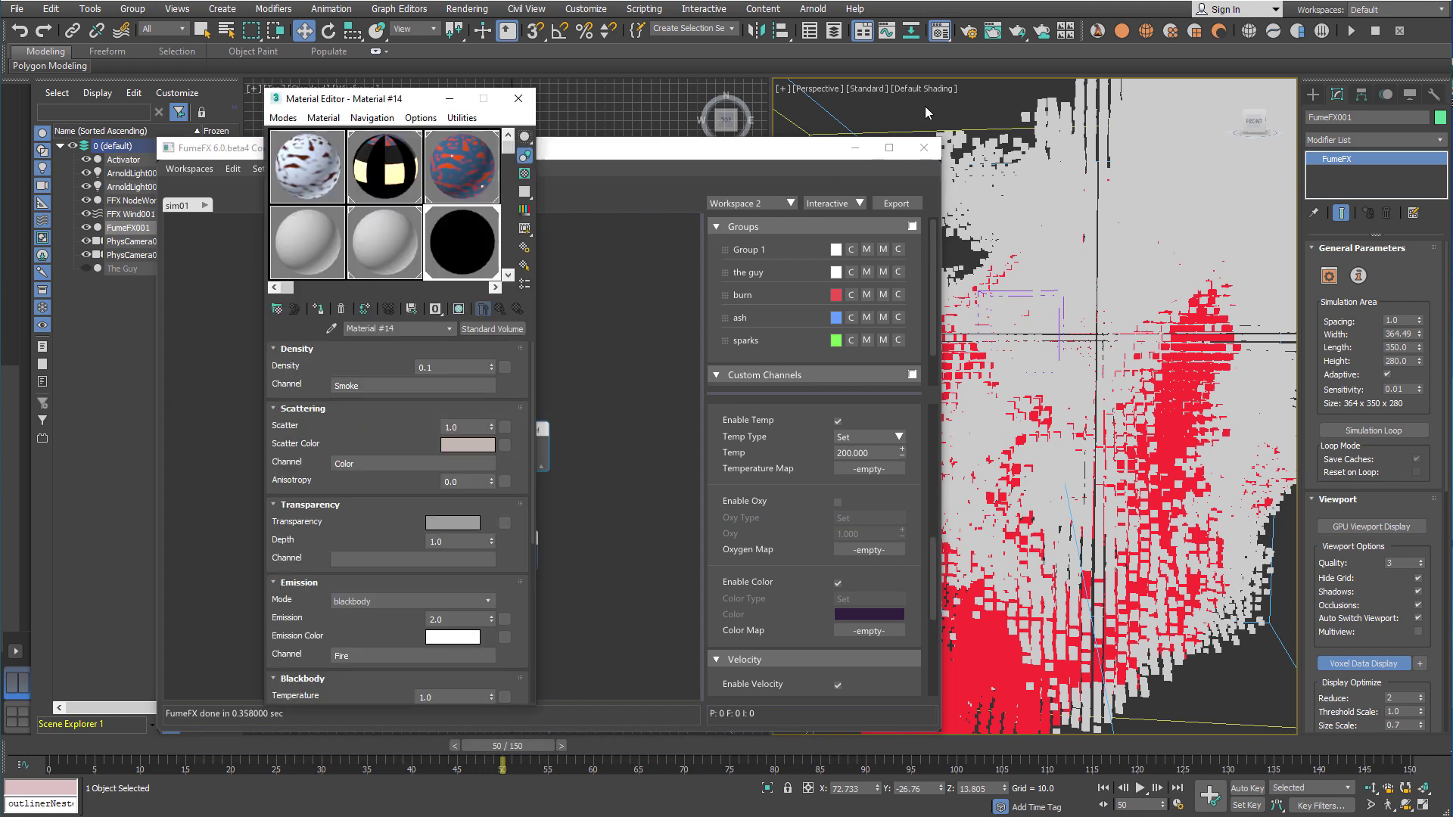
{"action": "left_click", "coordinate": [812, 9]}
{"action": "left_click", "coordinate": [832, 35]}
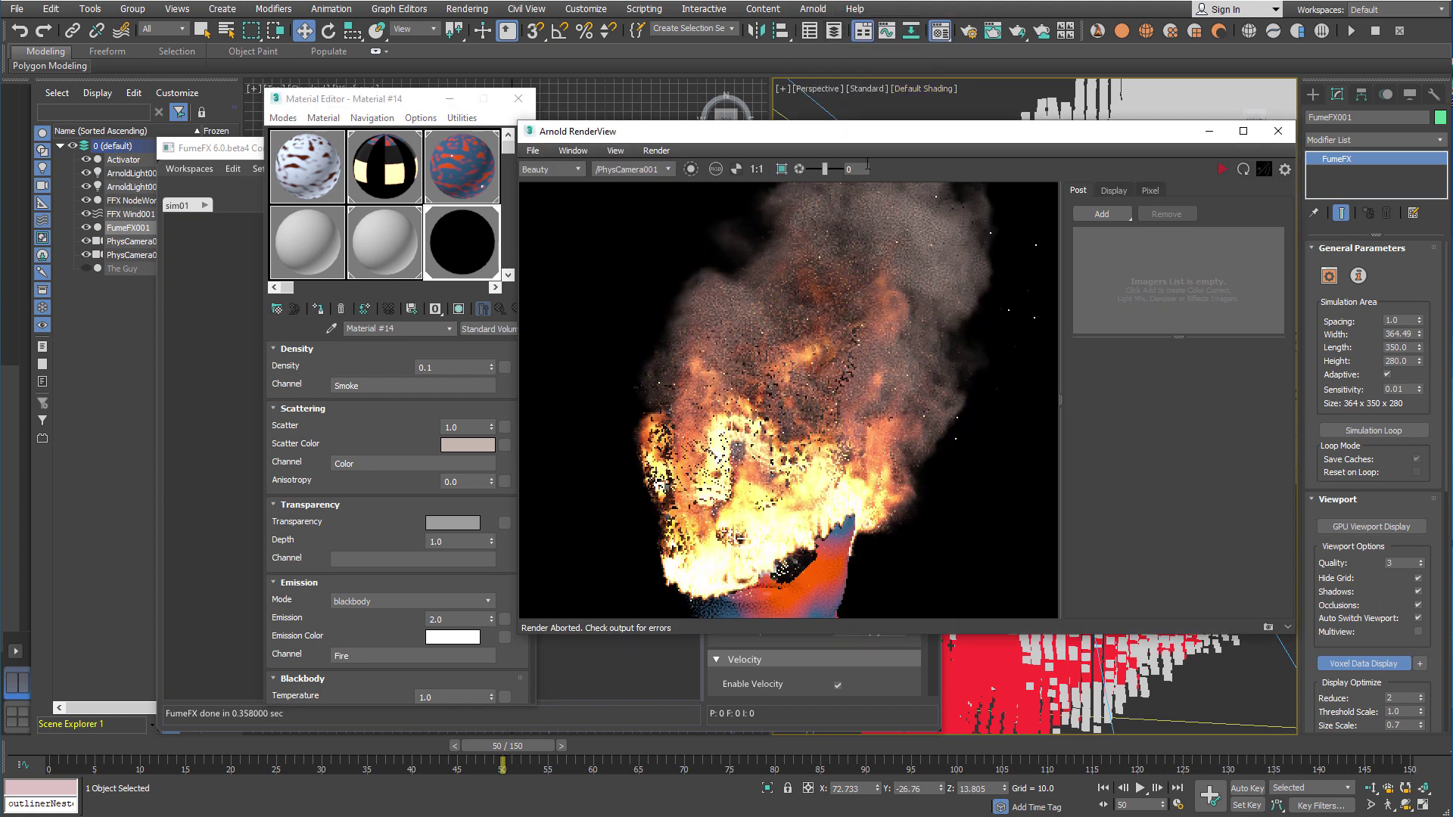
{"action": "left_click", "coordinate": [1222, 170]}
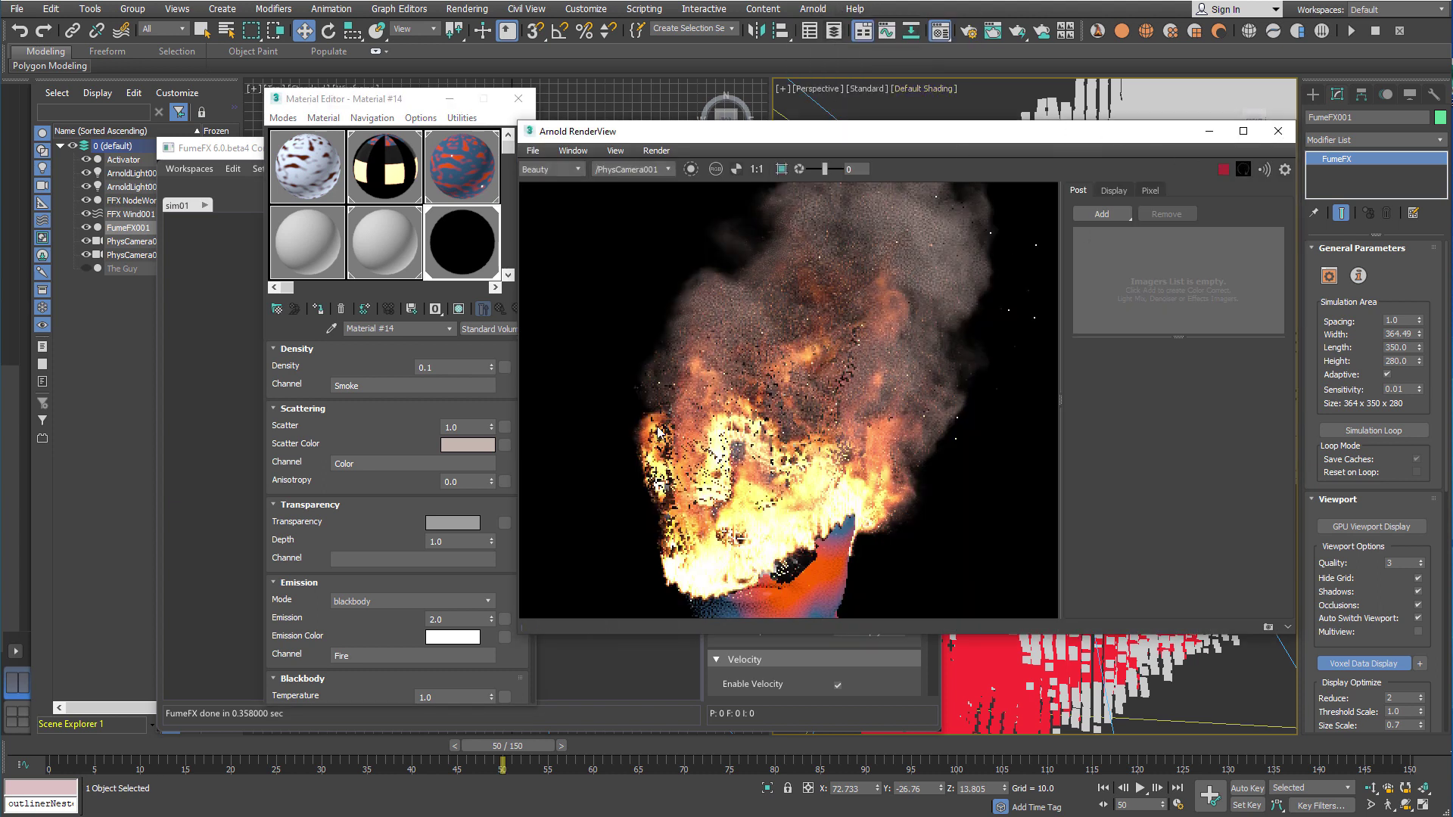
Brighten the volume material's scatter color to full value, with red 1.0, green 0.845 and blue 0.763
{"action": "left_click", "coordinate": [461, 445]}
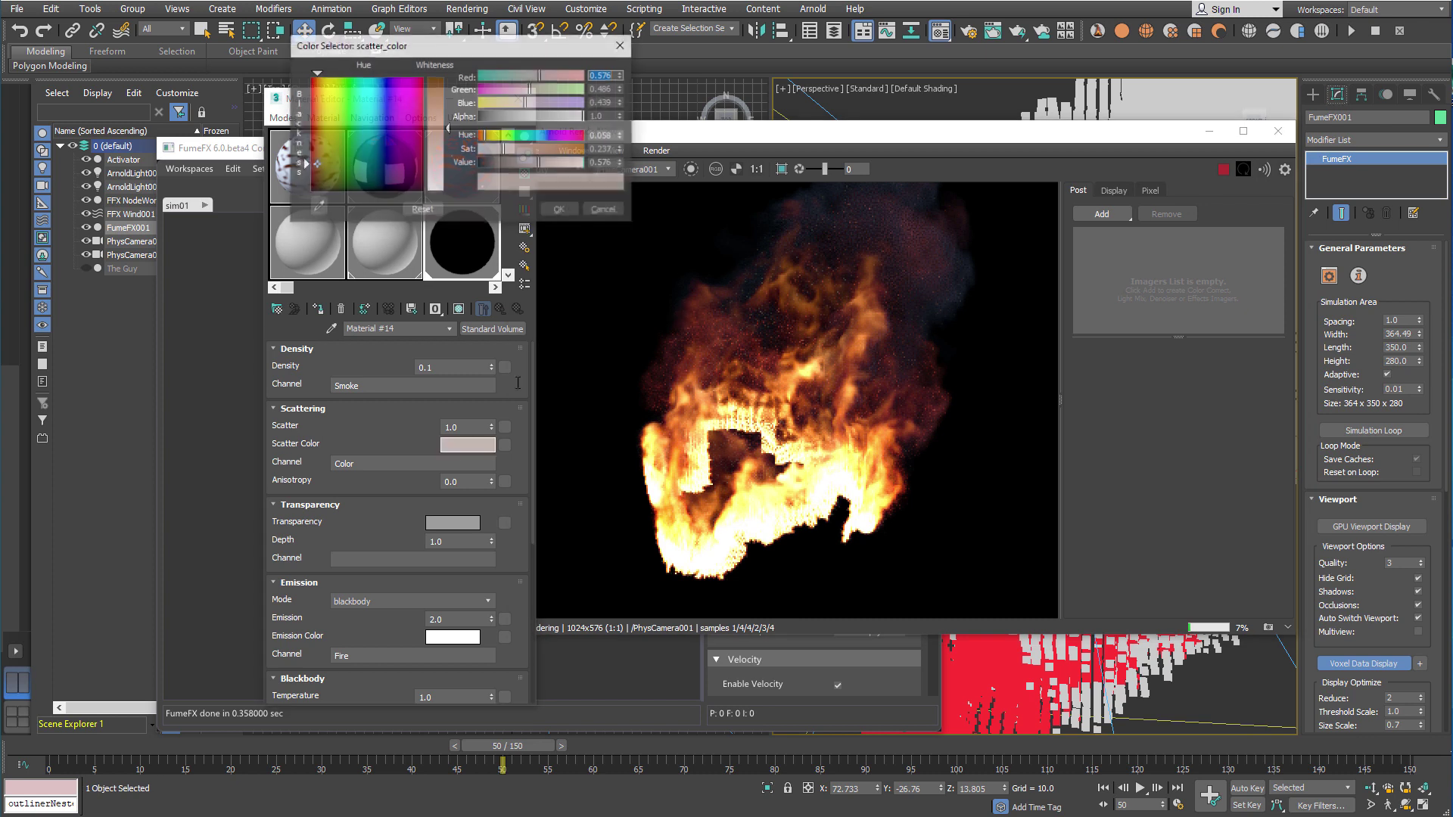
{"action": "left_click_drag", "start_coordinate": [573, 162], "coordinate": [601, 162]}
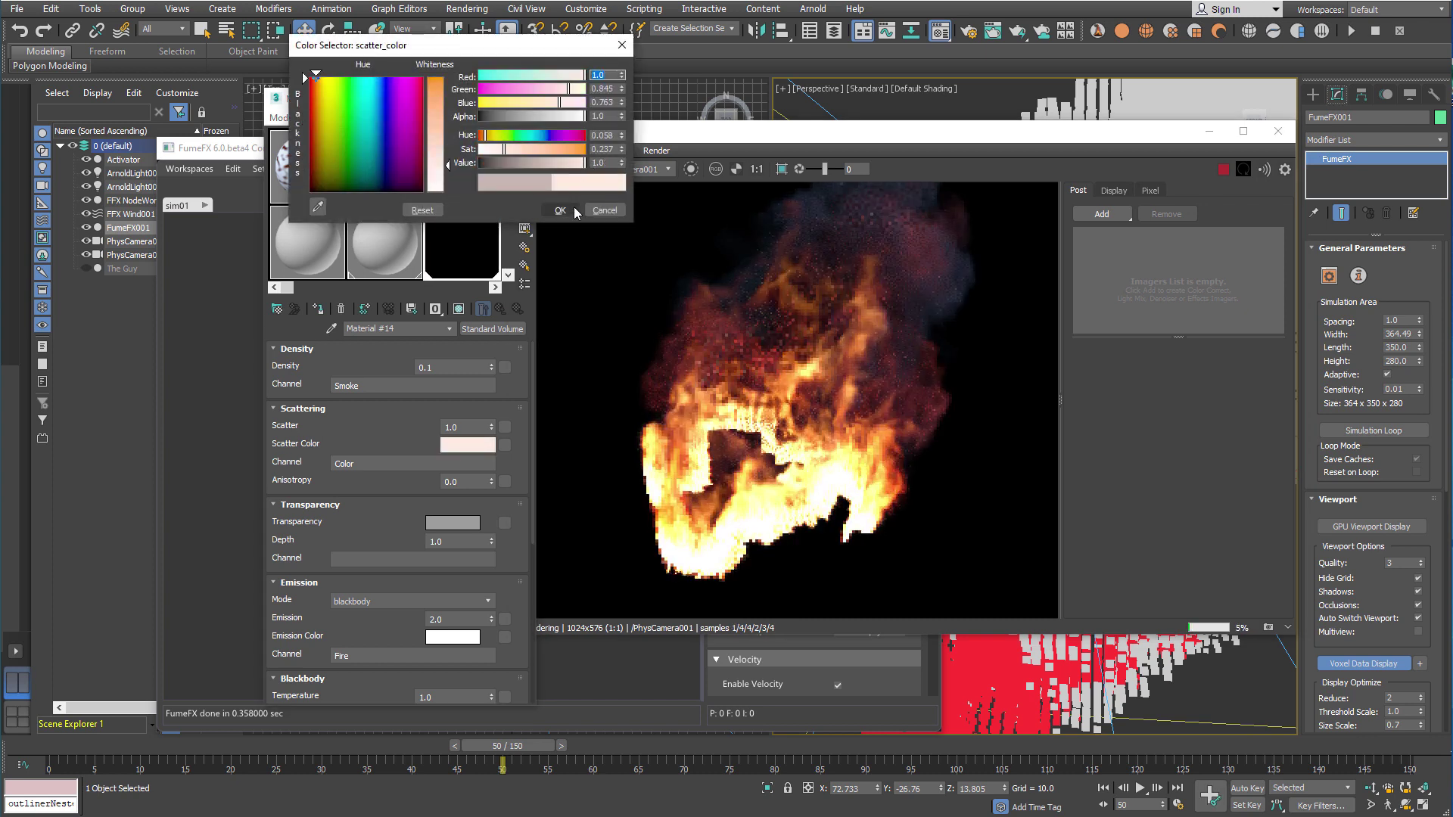
{"action": "left_click", "coordinate": [560, 210]}
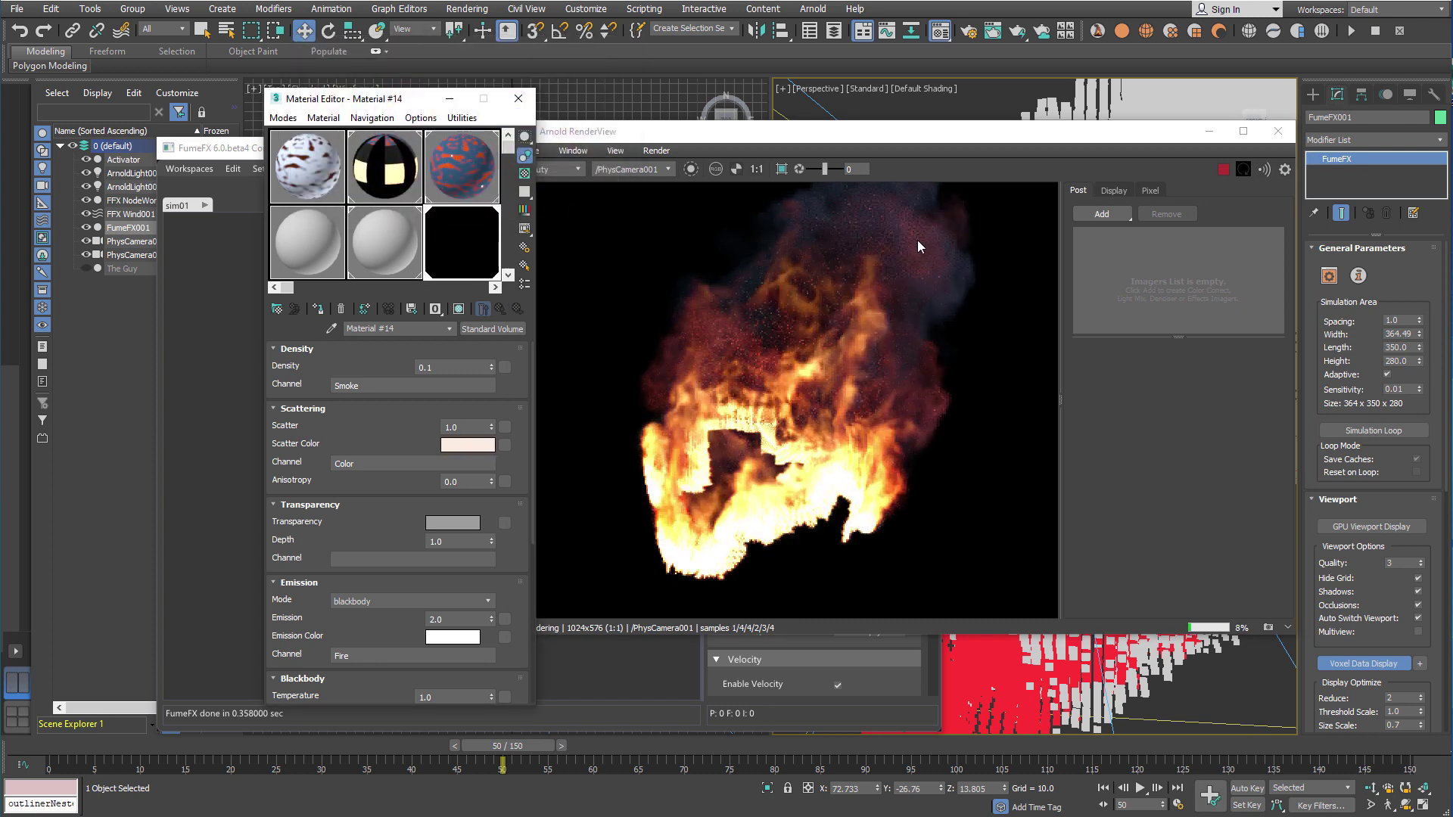